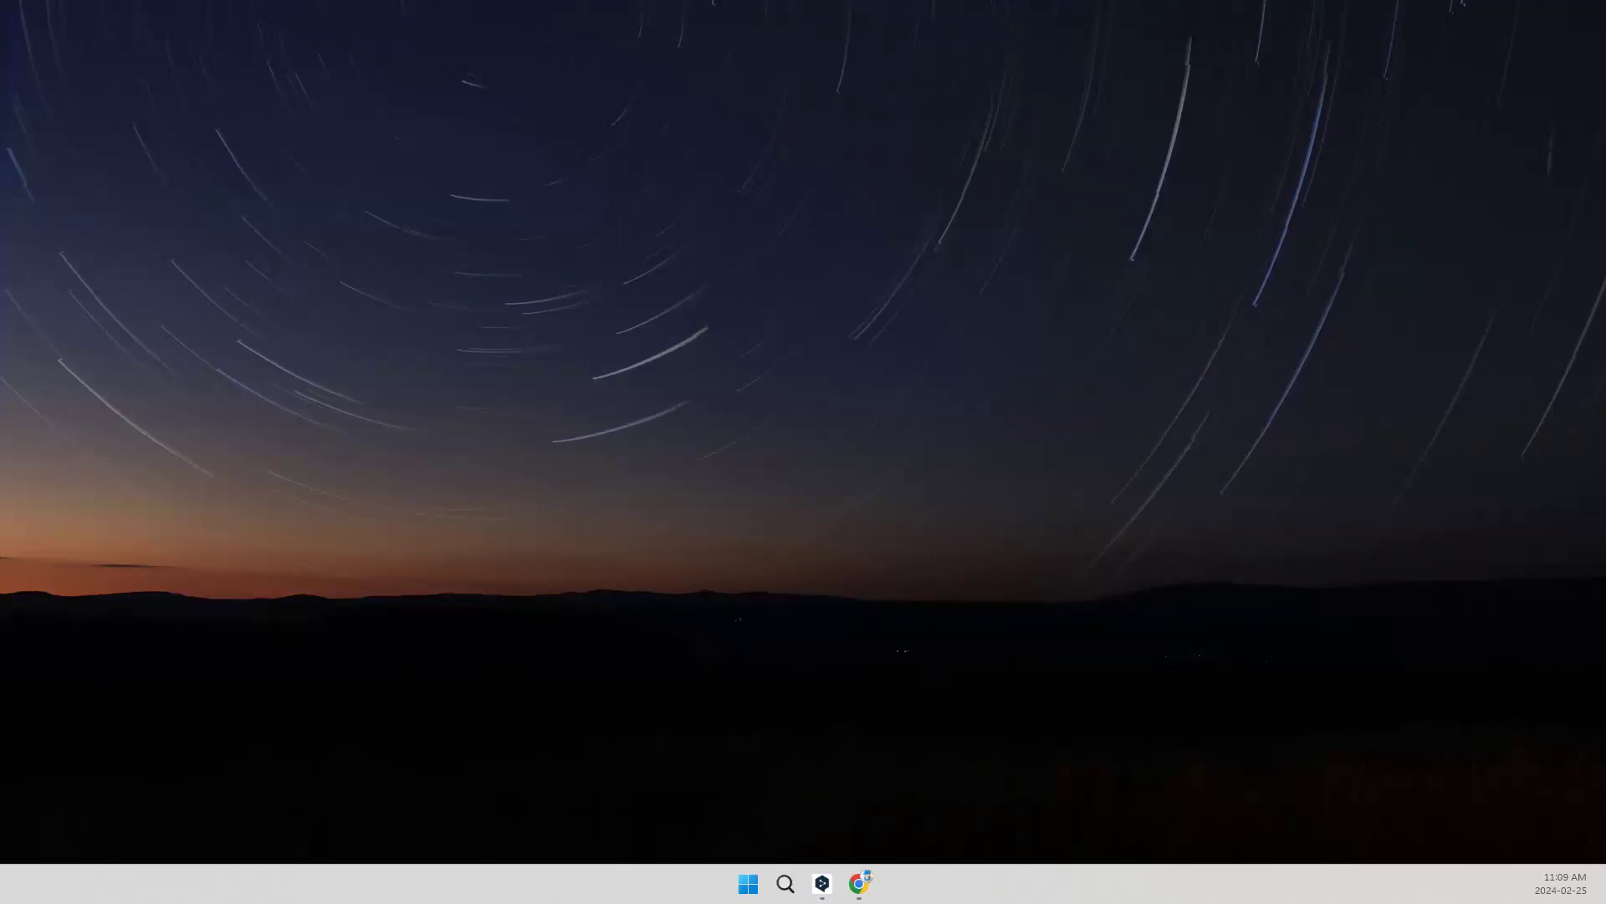
# Step: Switch to the REALM listing page in Chrome, search listings for the displayed property's address, and open the matching Sale Of Business listing
pyautogui.hotkey('alt', 'Tab')
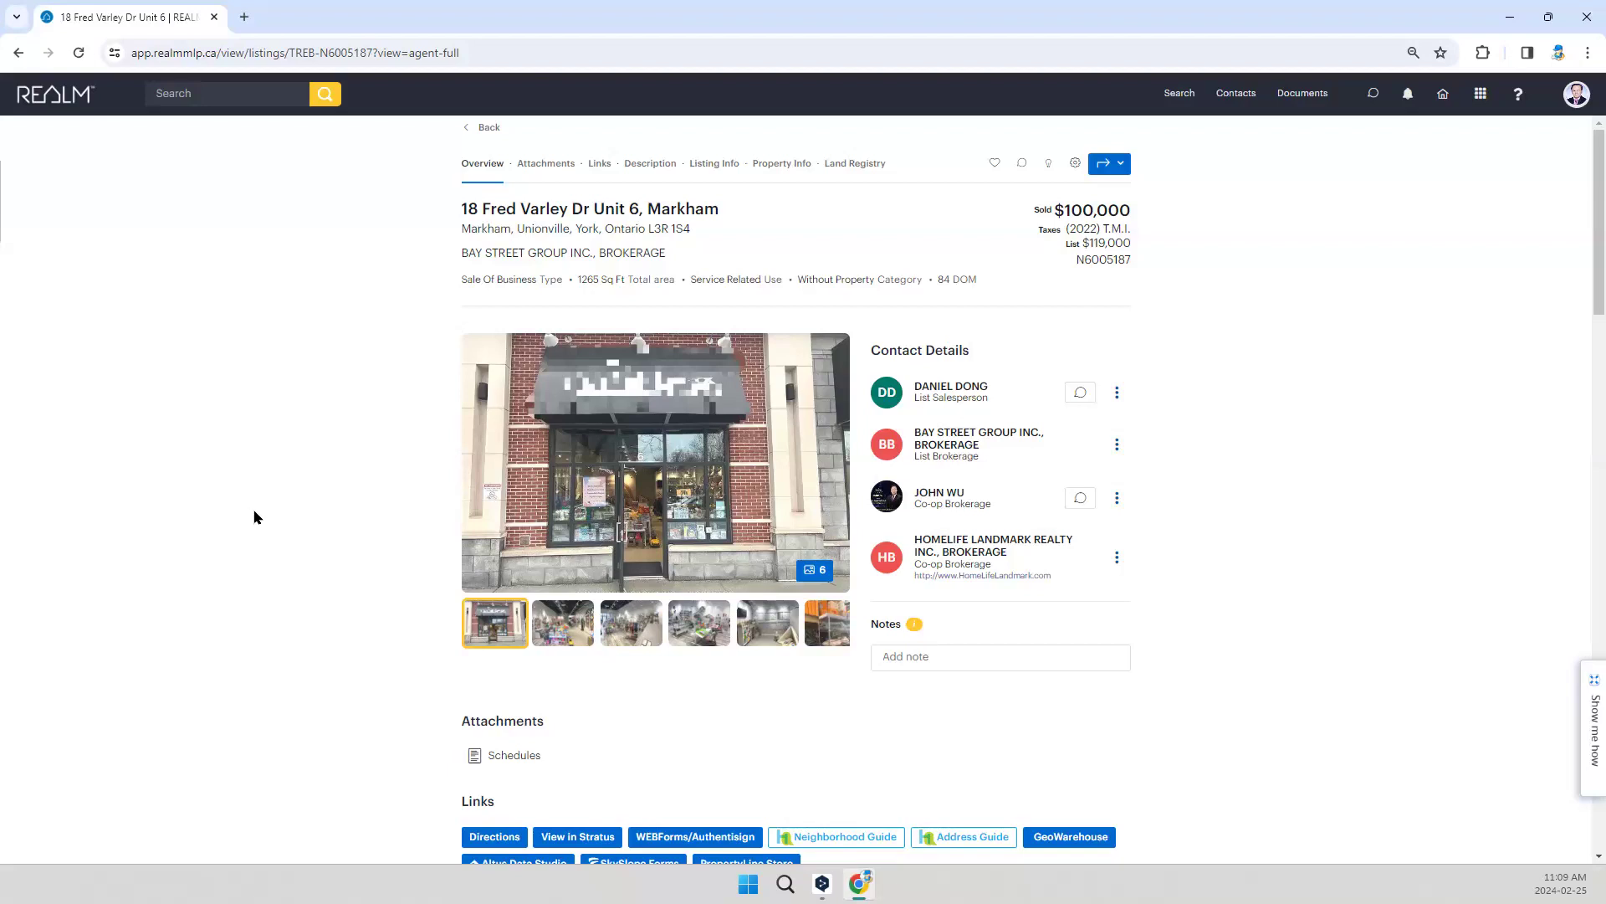
pyautogui.press('F5')
pyautogui.moveTo(462, 206); pyautogui.dragTo(645, 215)
pyautogui.hotkey('ctrl', 'c')
pyautogui.click(221, 94)
pyautogui.hotkey('ctrl', 'v')
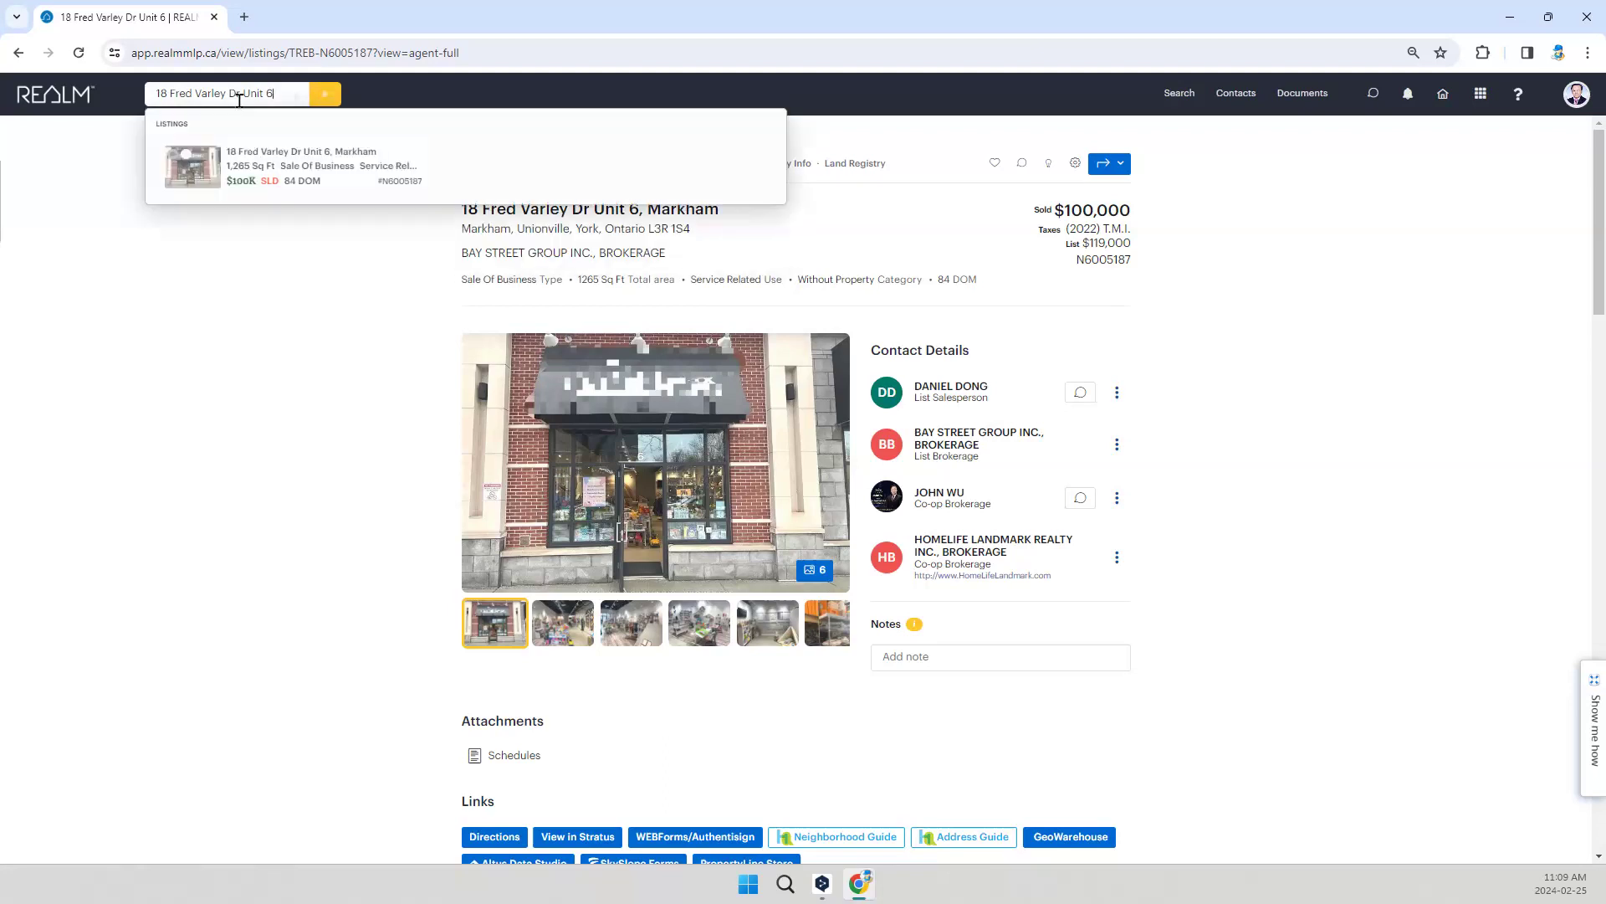
pyautogui.click(254, 174)
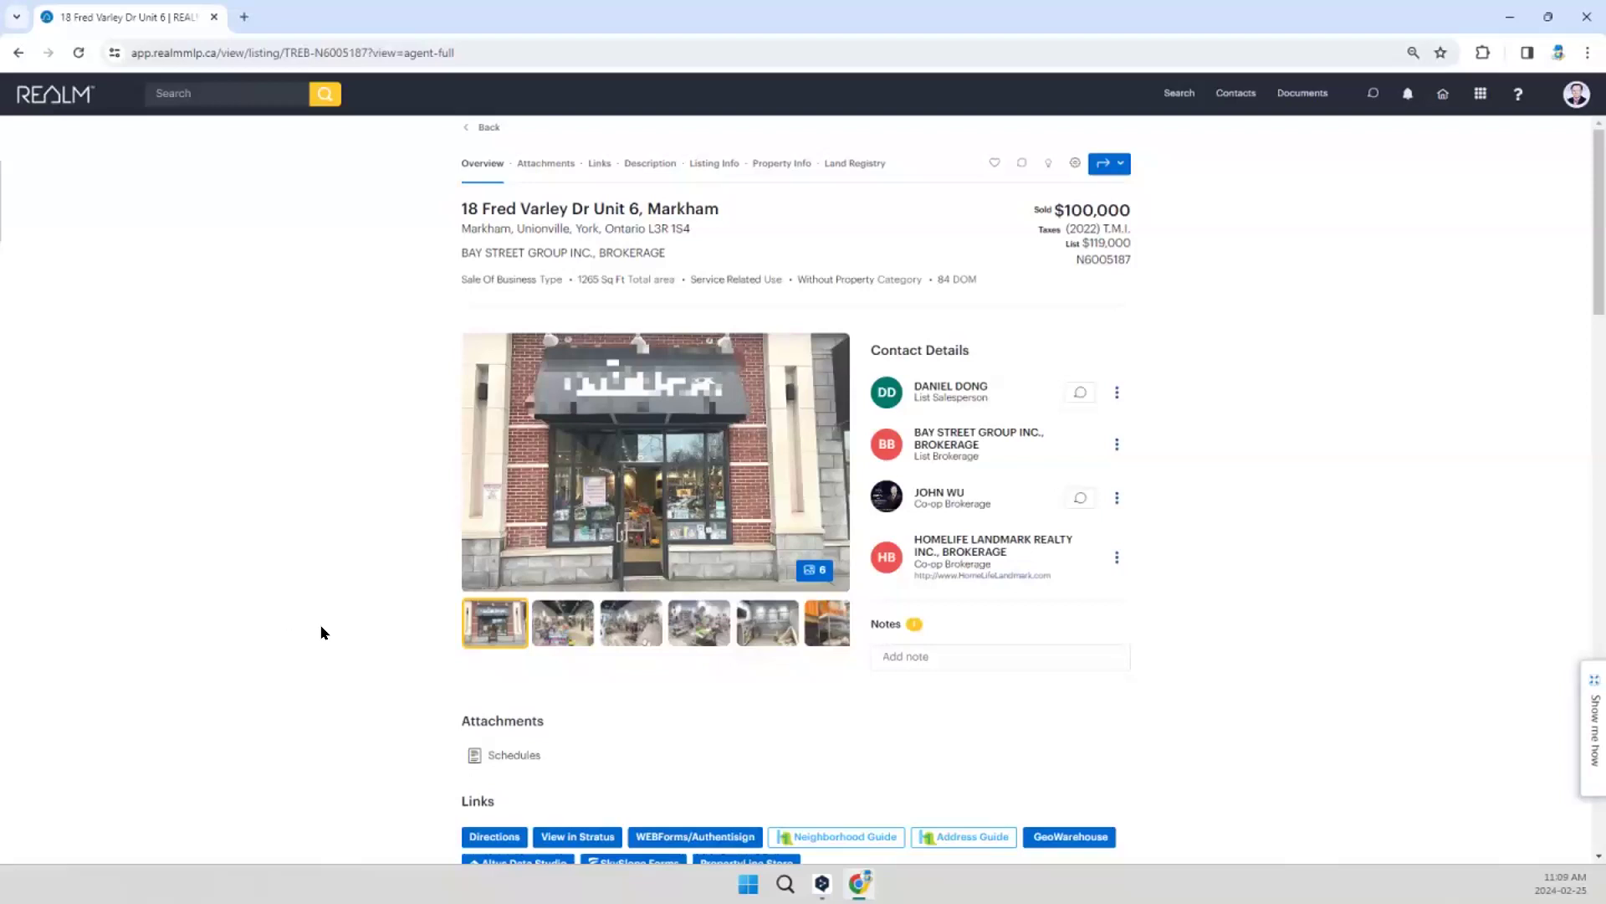
# Step: Examine the listing's photos, contact details, links, description and Listing Information, including the seller name and business details
pyautogui.scroll(-1, 325, 636)
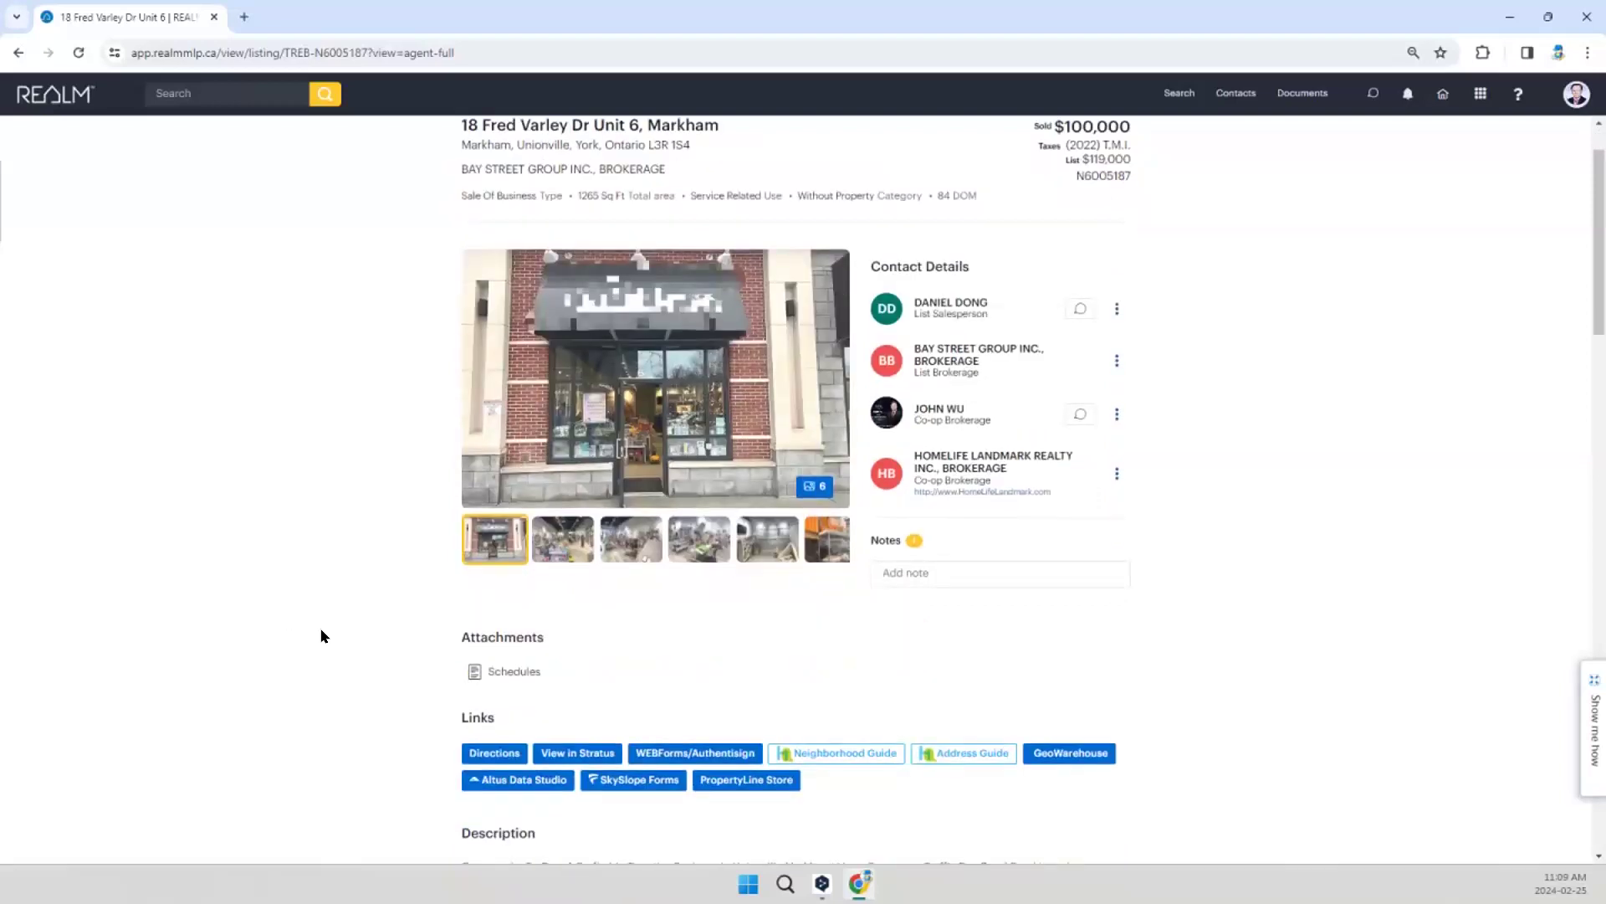
pyautogui.scroll(-2, 325, 636)
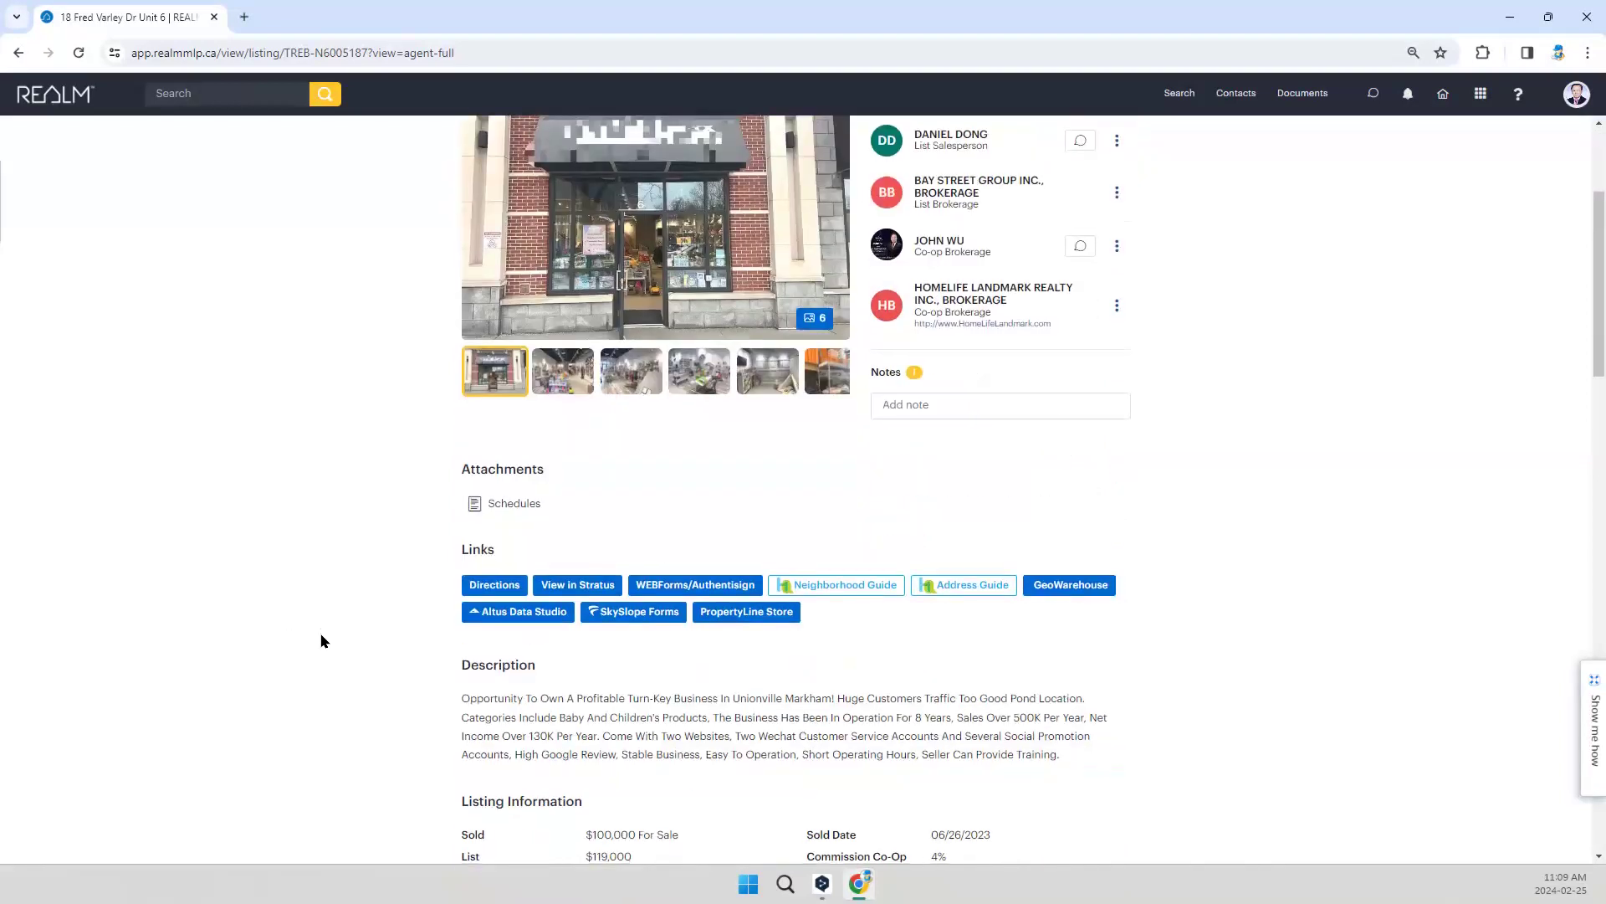
pyautogui.scroll(-3, 325, 639)
pyautogui.scroll(-3, 335, 643)
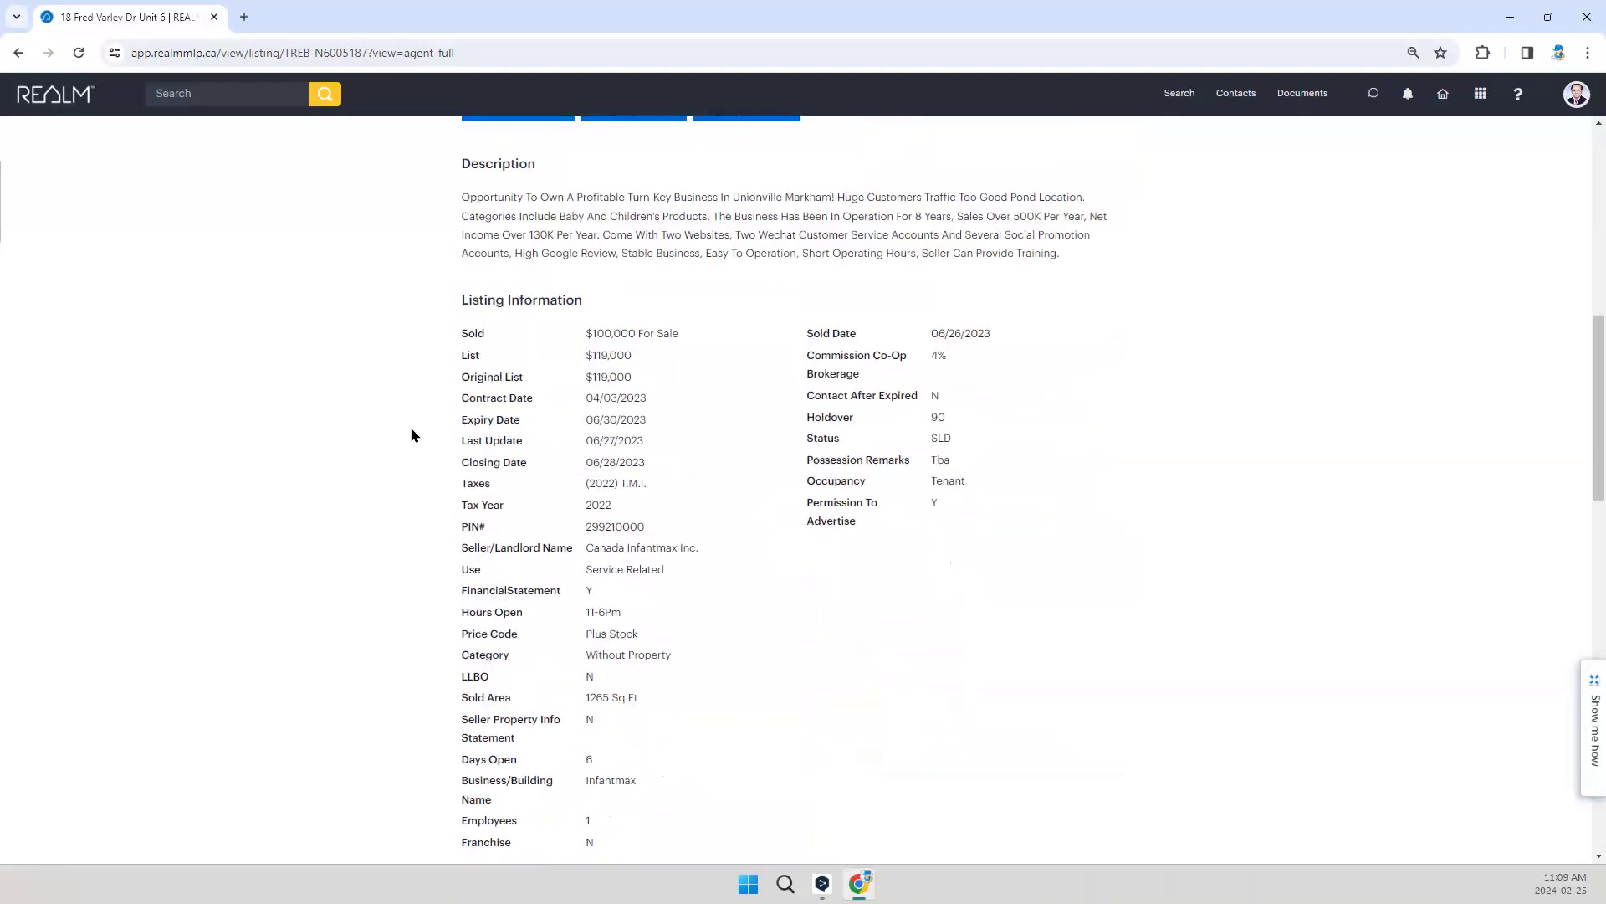
pyautogui.scroll(-2, 340, 595)
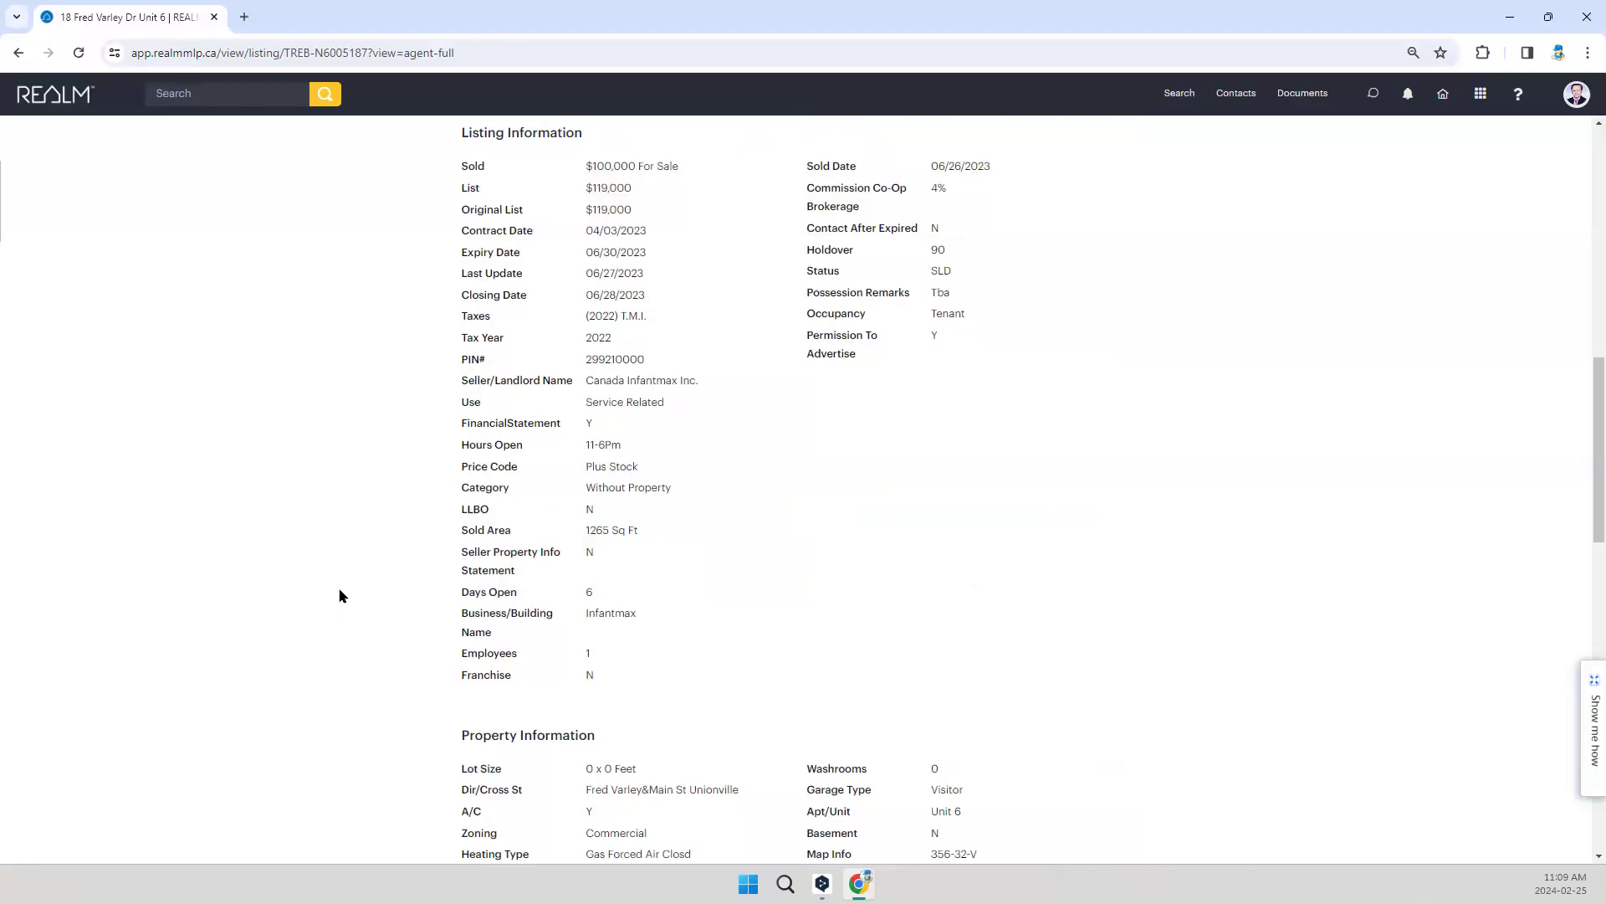
pyautogui.scroll(3, 639, 545)
pyautogui.scroll(1, 640, 552)
pyautogui.scroll(-2, 639, 565)
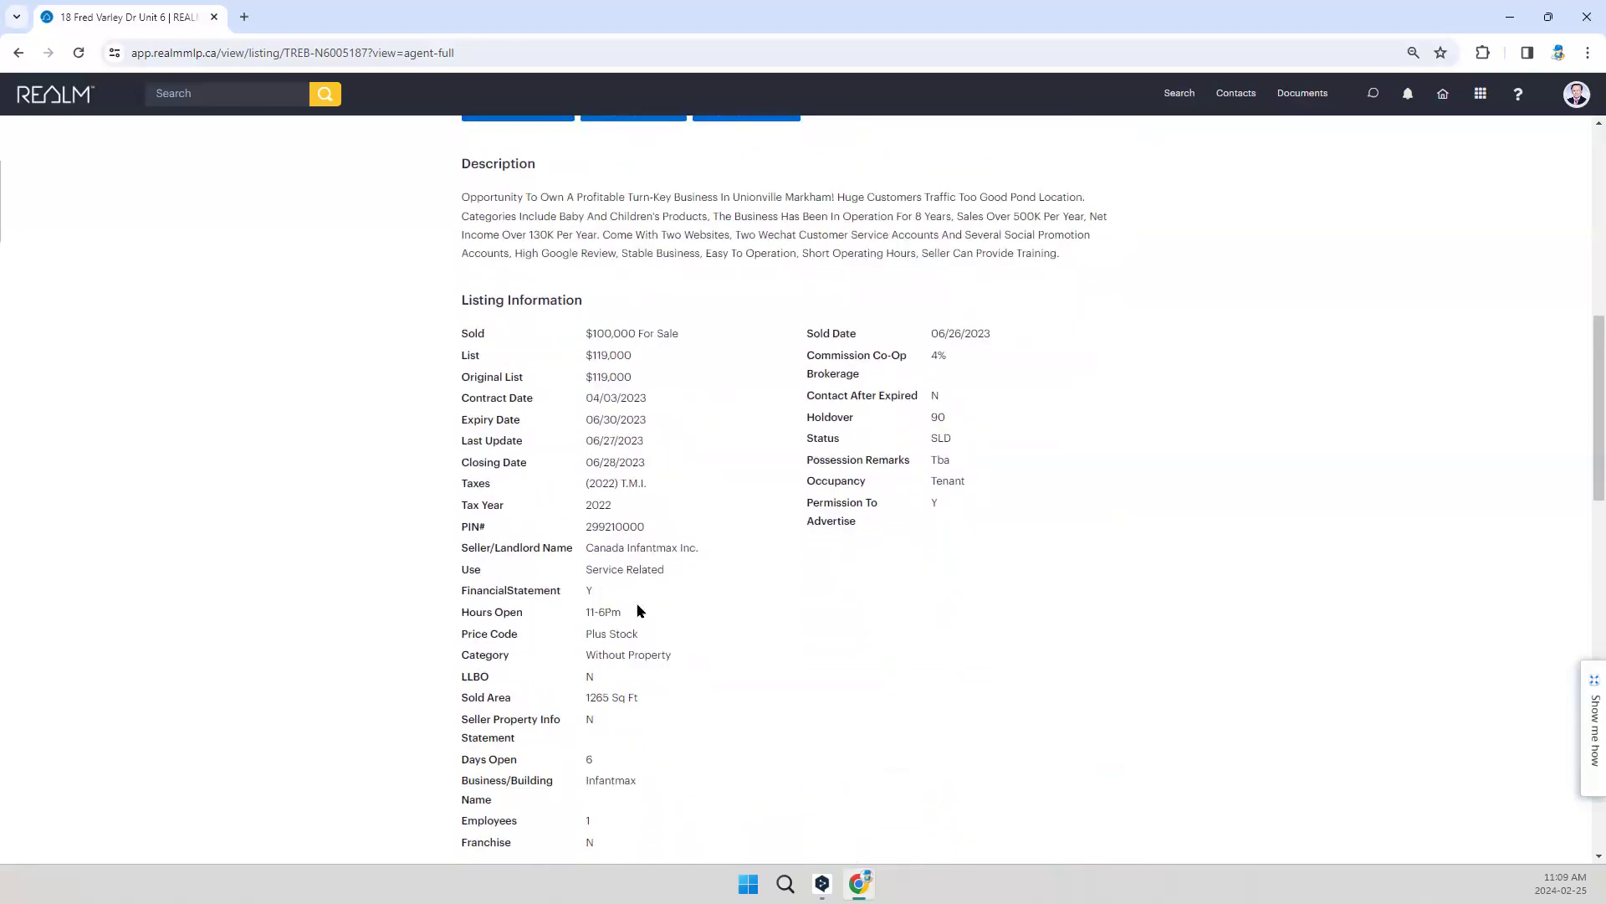
pyautogui.scroll(-2, 638, 608)
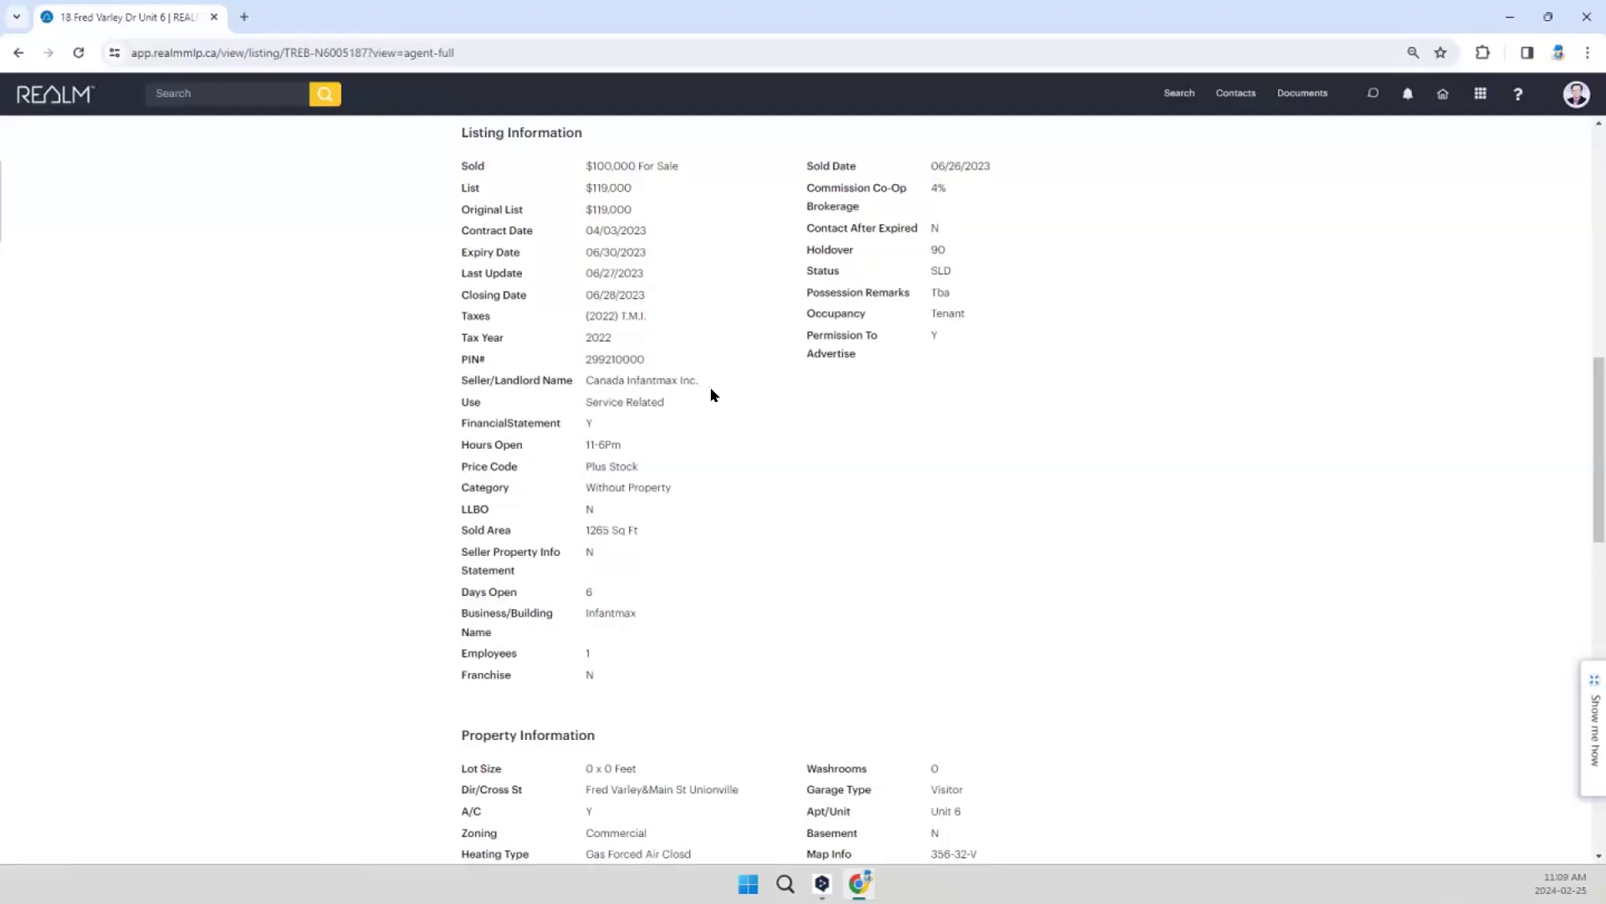
pyautogui.scroll(6, 603, 528)
pyautogui.scroll(4, 585, 400)
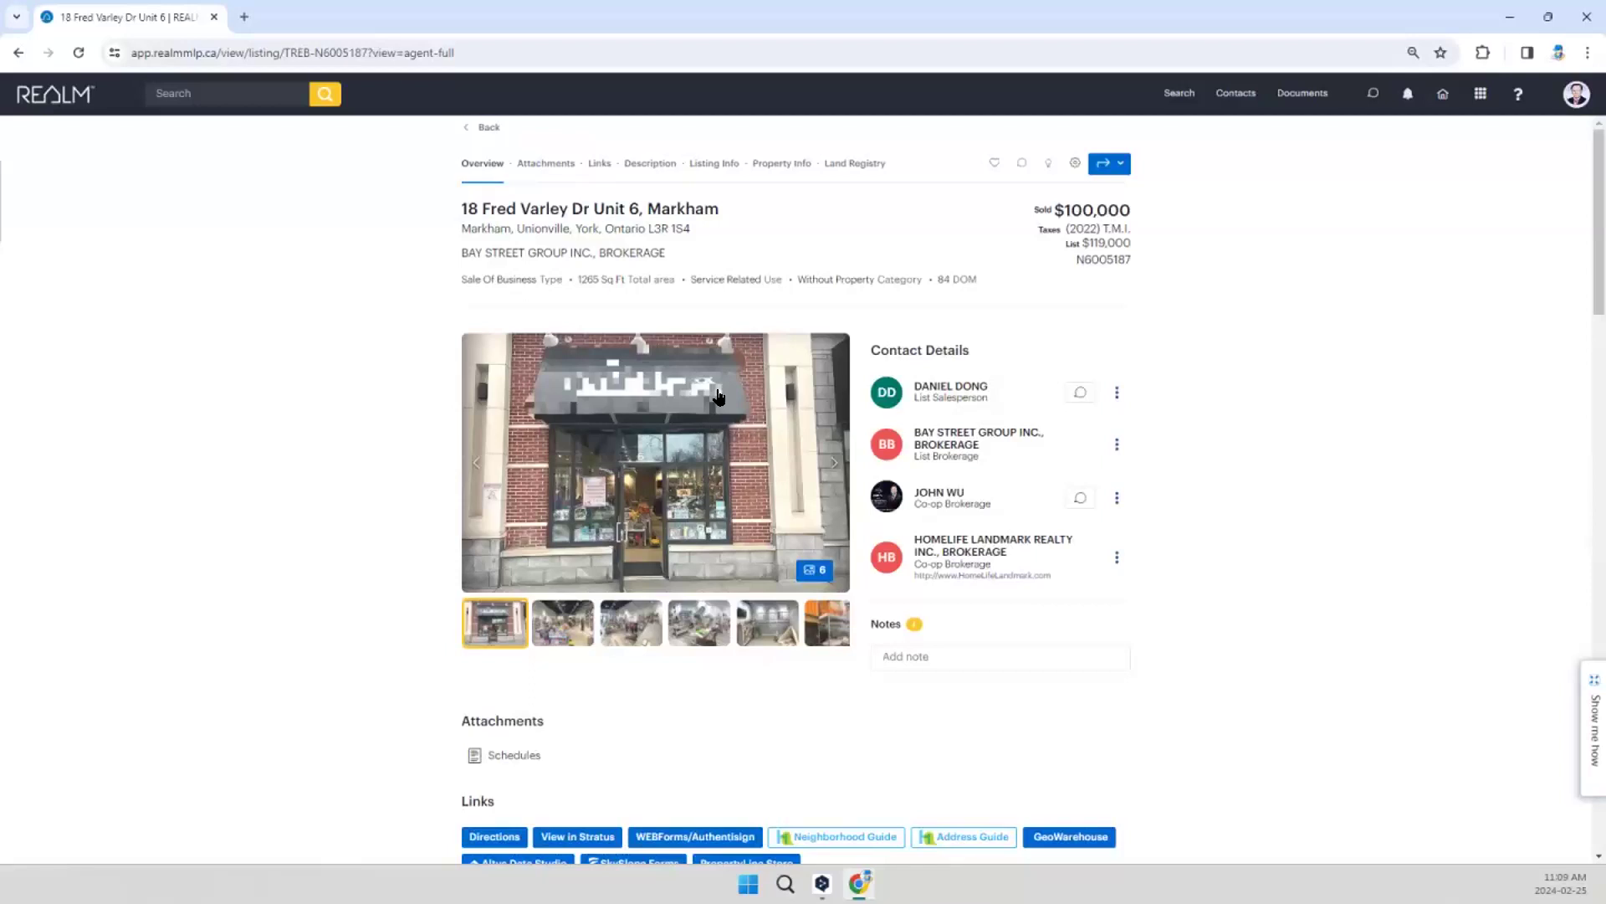
pyautogui.scroll(-3, 719, 512)
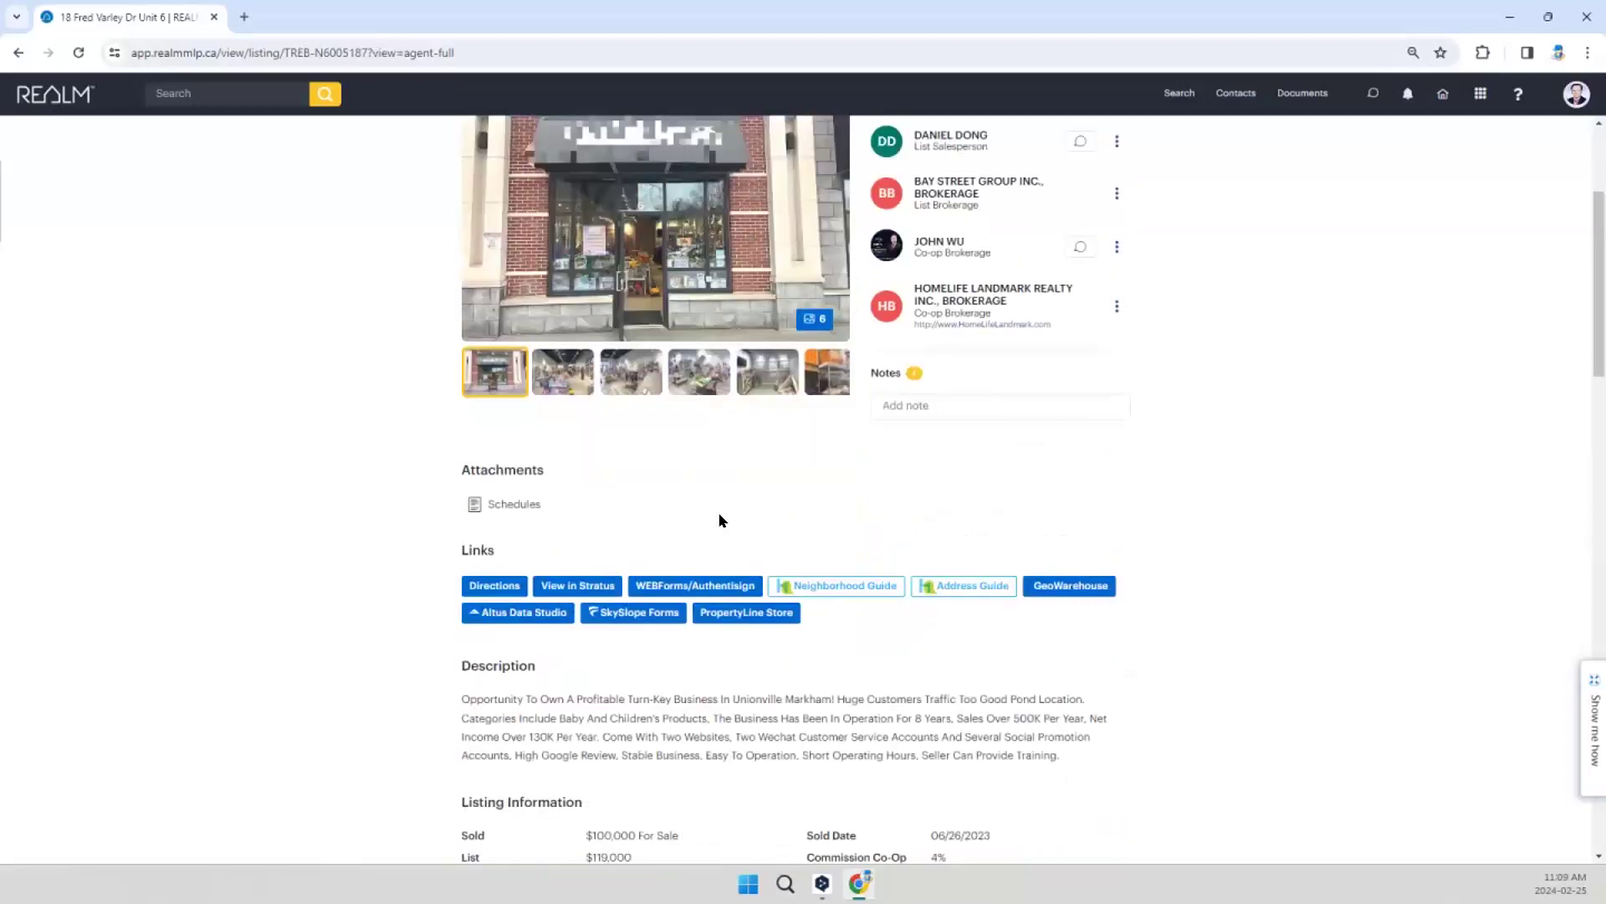
pyautogui.scroll(1, 725, 503)
pyautogui.scroll(2, 726, 500)
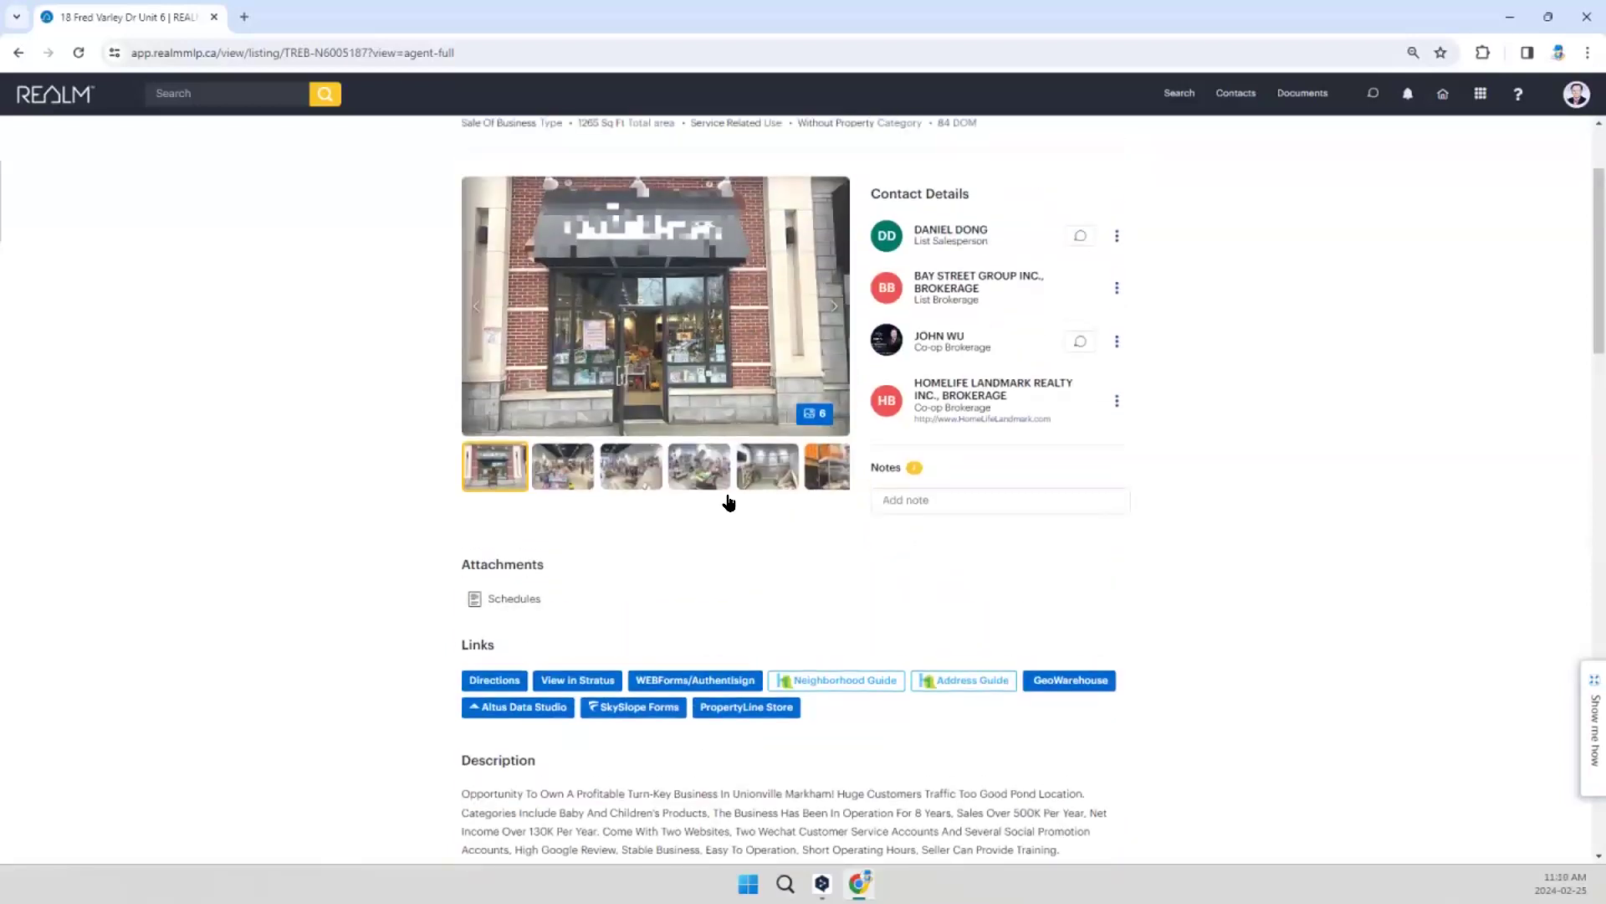
pyautogui.scroll(-7, 729, 527)
pyautogui.scroll(-3, 729, 541)
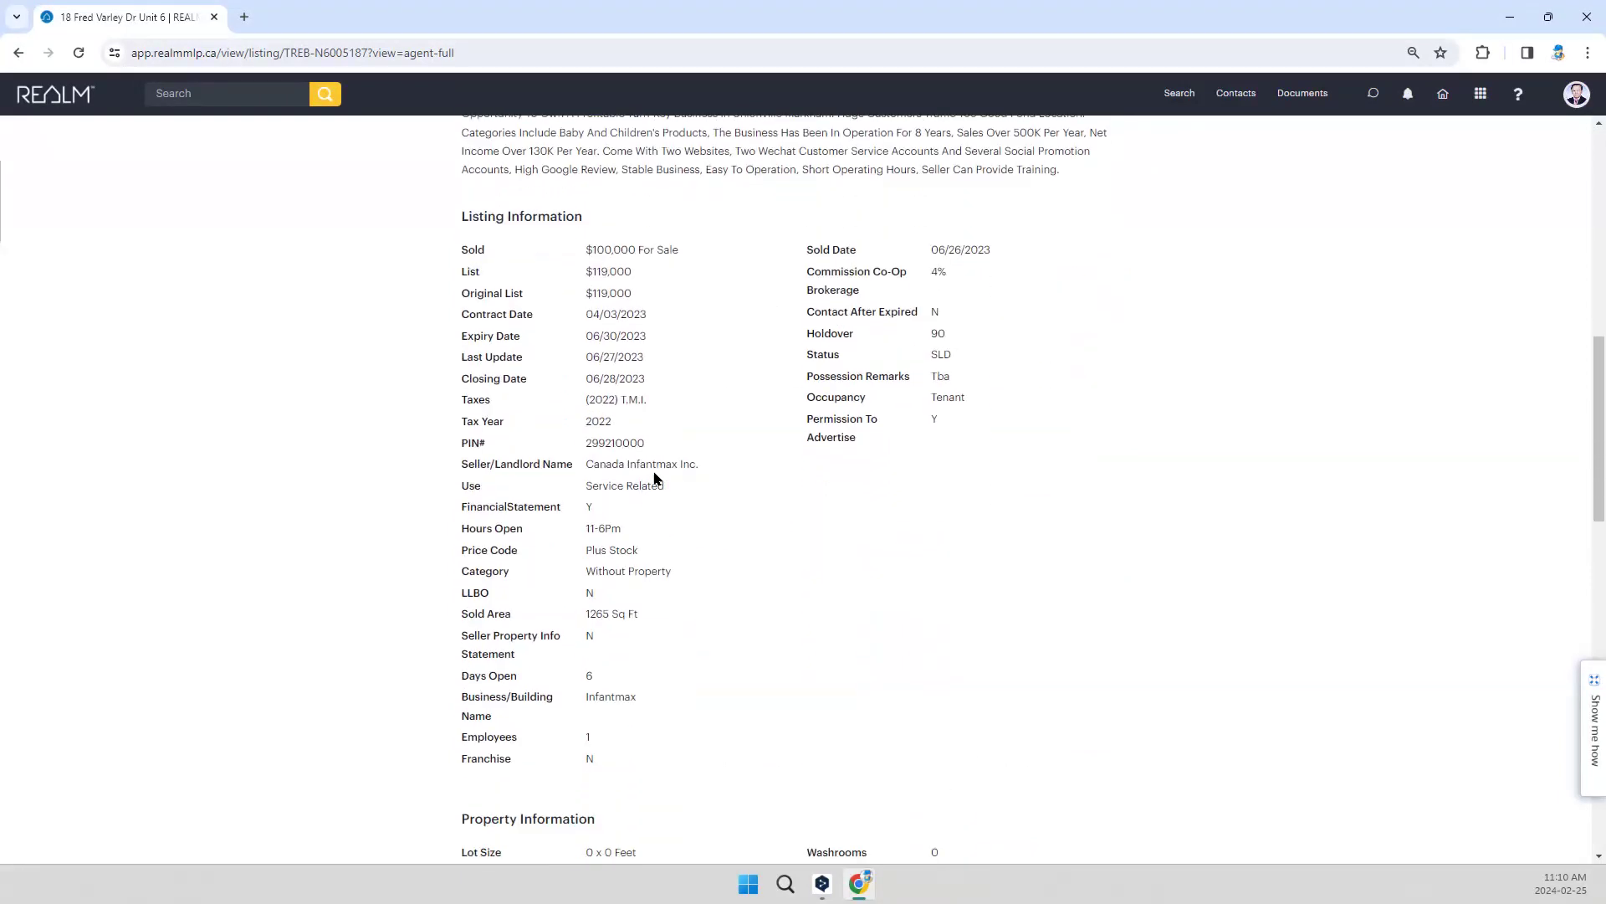
pyautogui.scroll(6, 731, 542)
pyautogui.scroll(1, 731, 542)
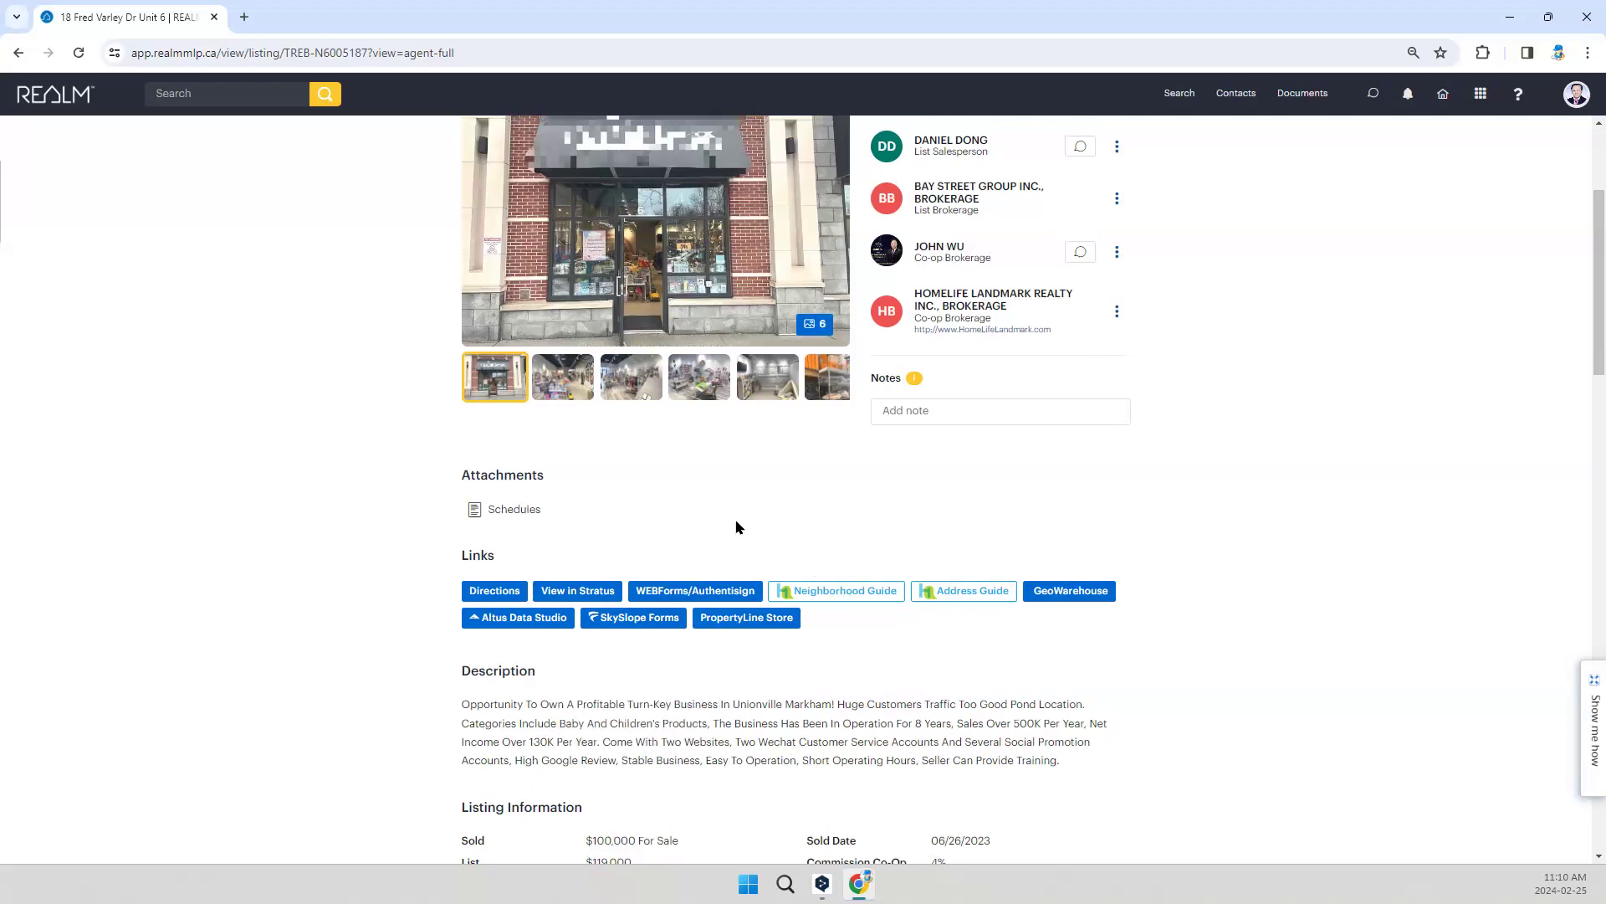
pyautogui.scroll(2, 535, 502)
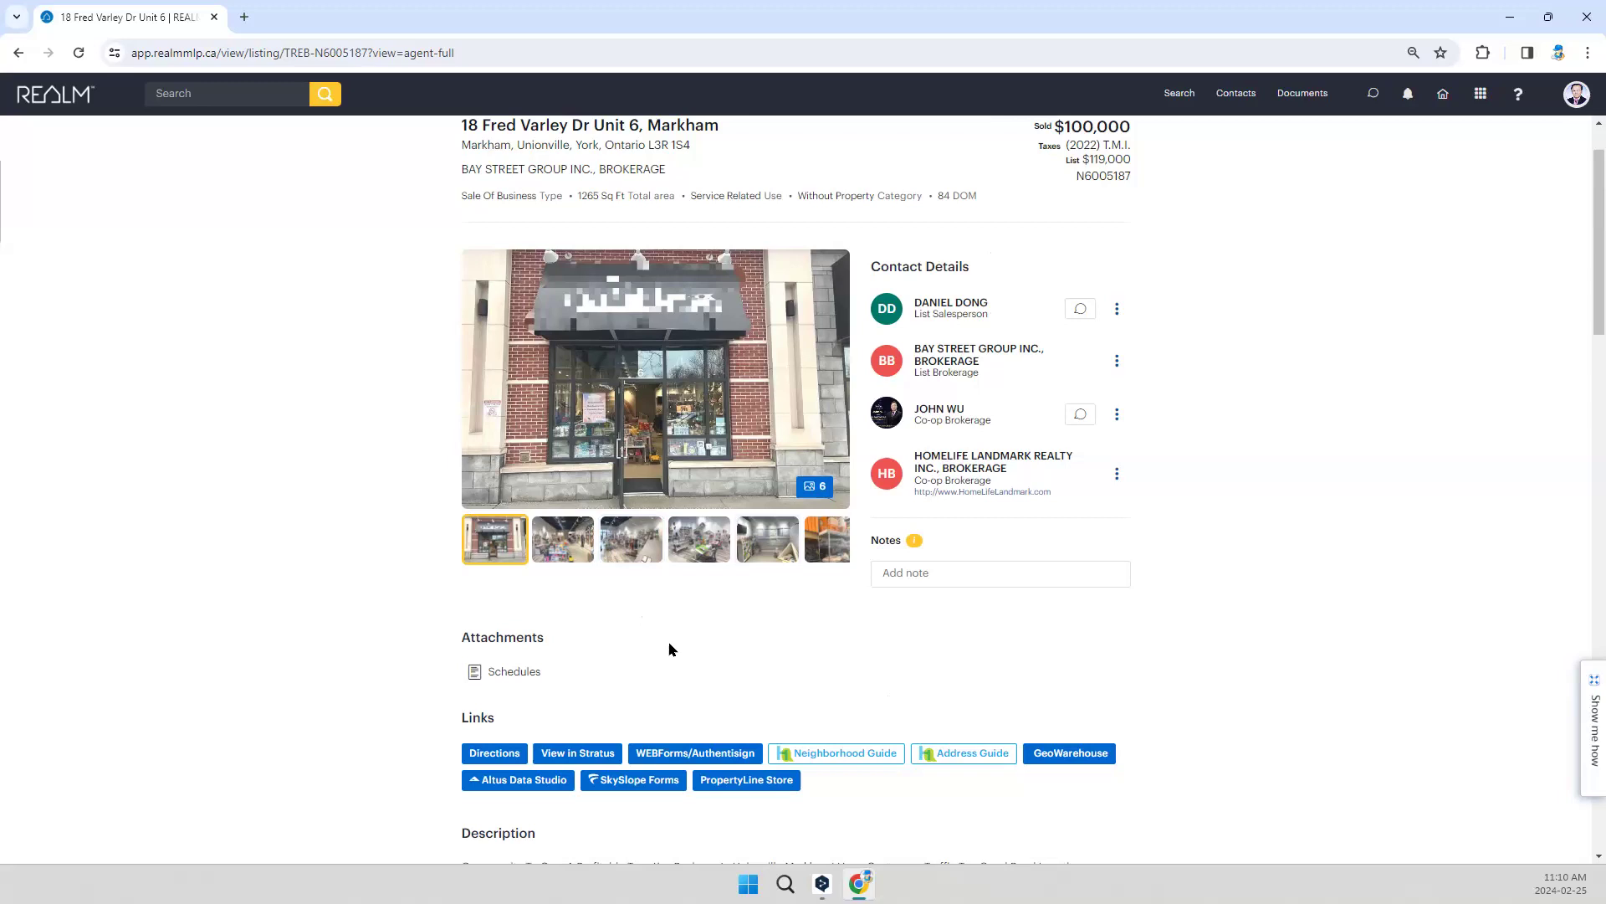
# Step: Review the Property Information, Extras and Inclusions, and highlight the yearly sales and net income figures in the description
pyautogui.scroll(-6, 667, 643)
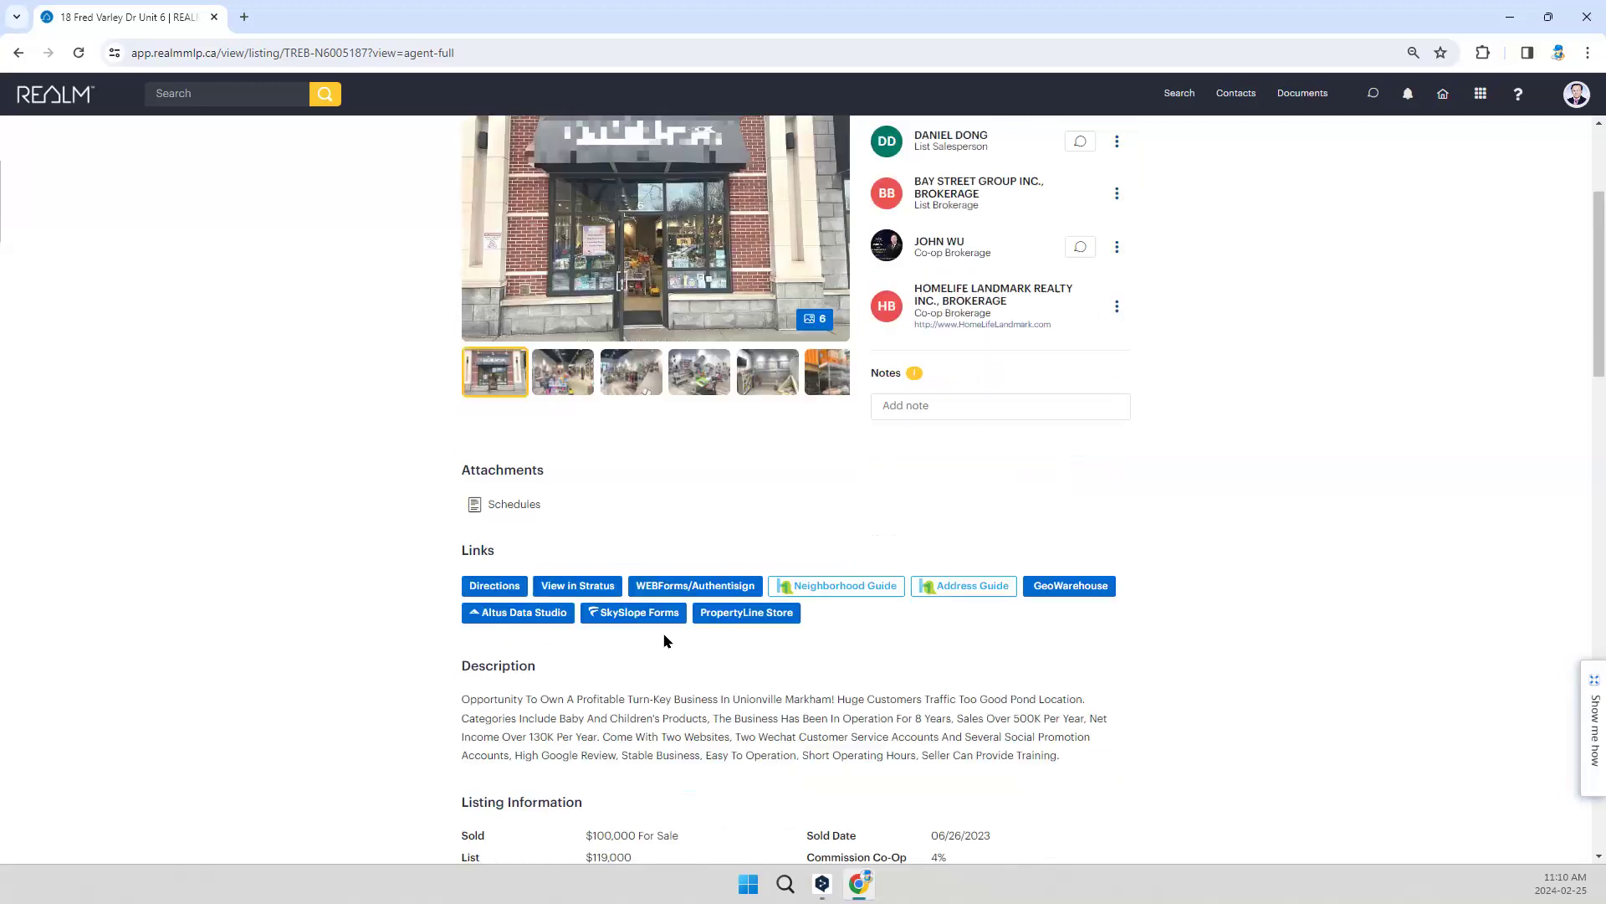
pyautogui.scroll(-3, 667, 638)
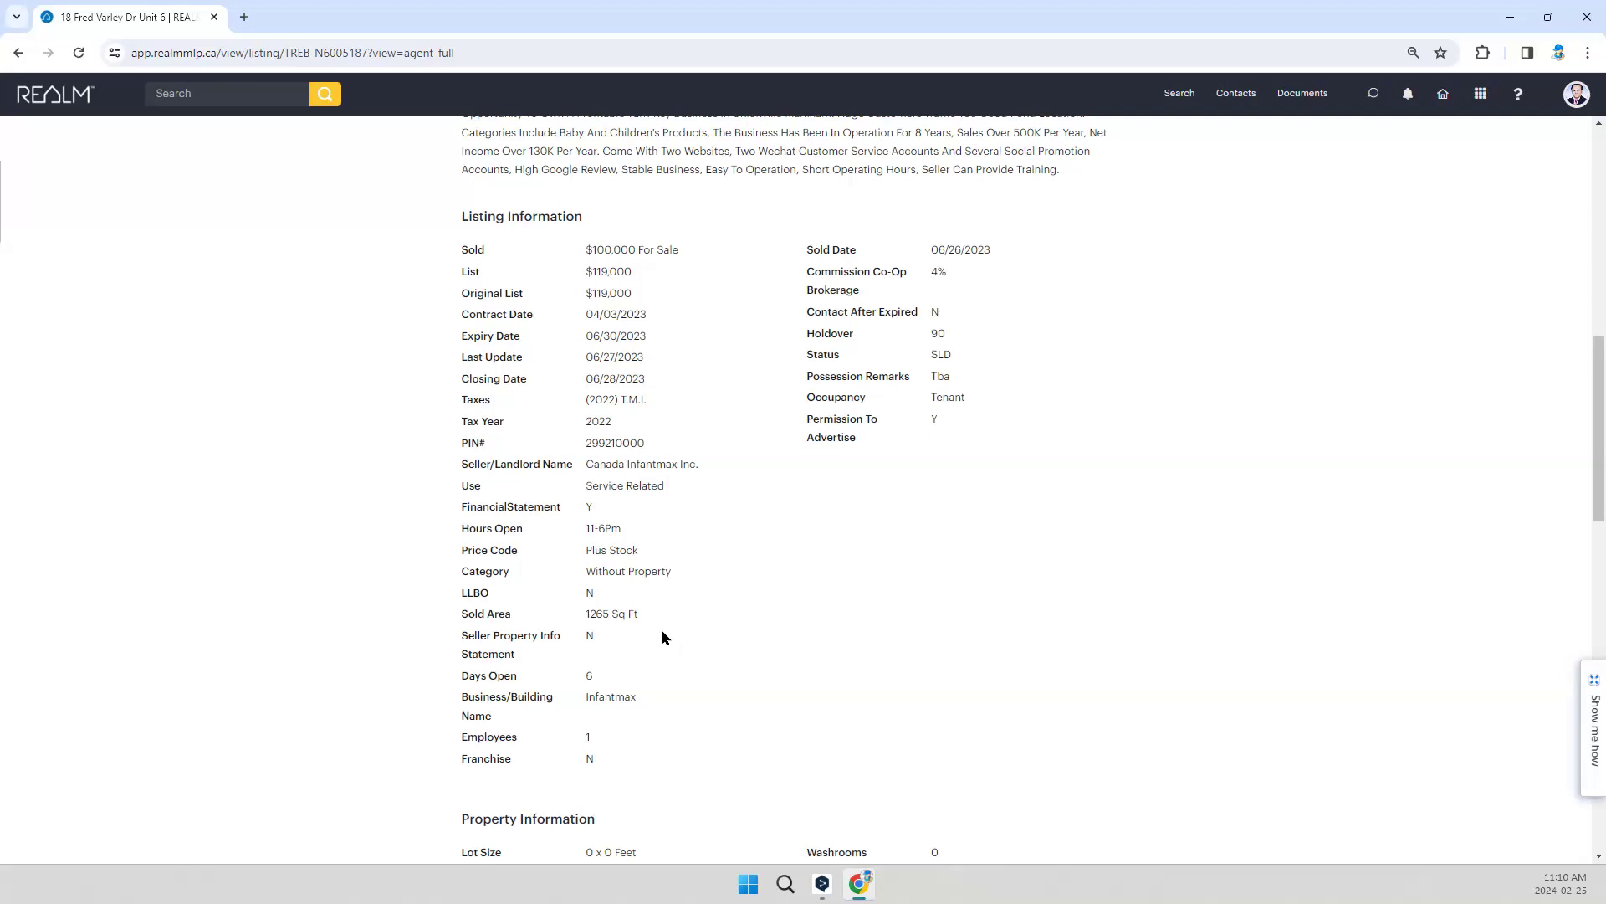
pyautogui.scroll(-8, 663, 385)
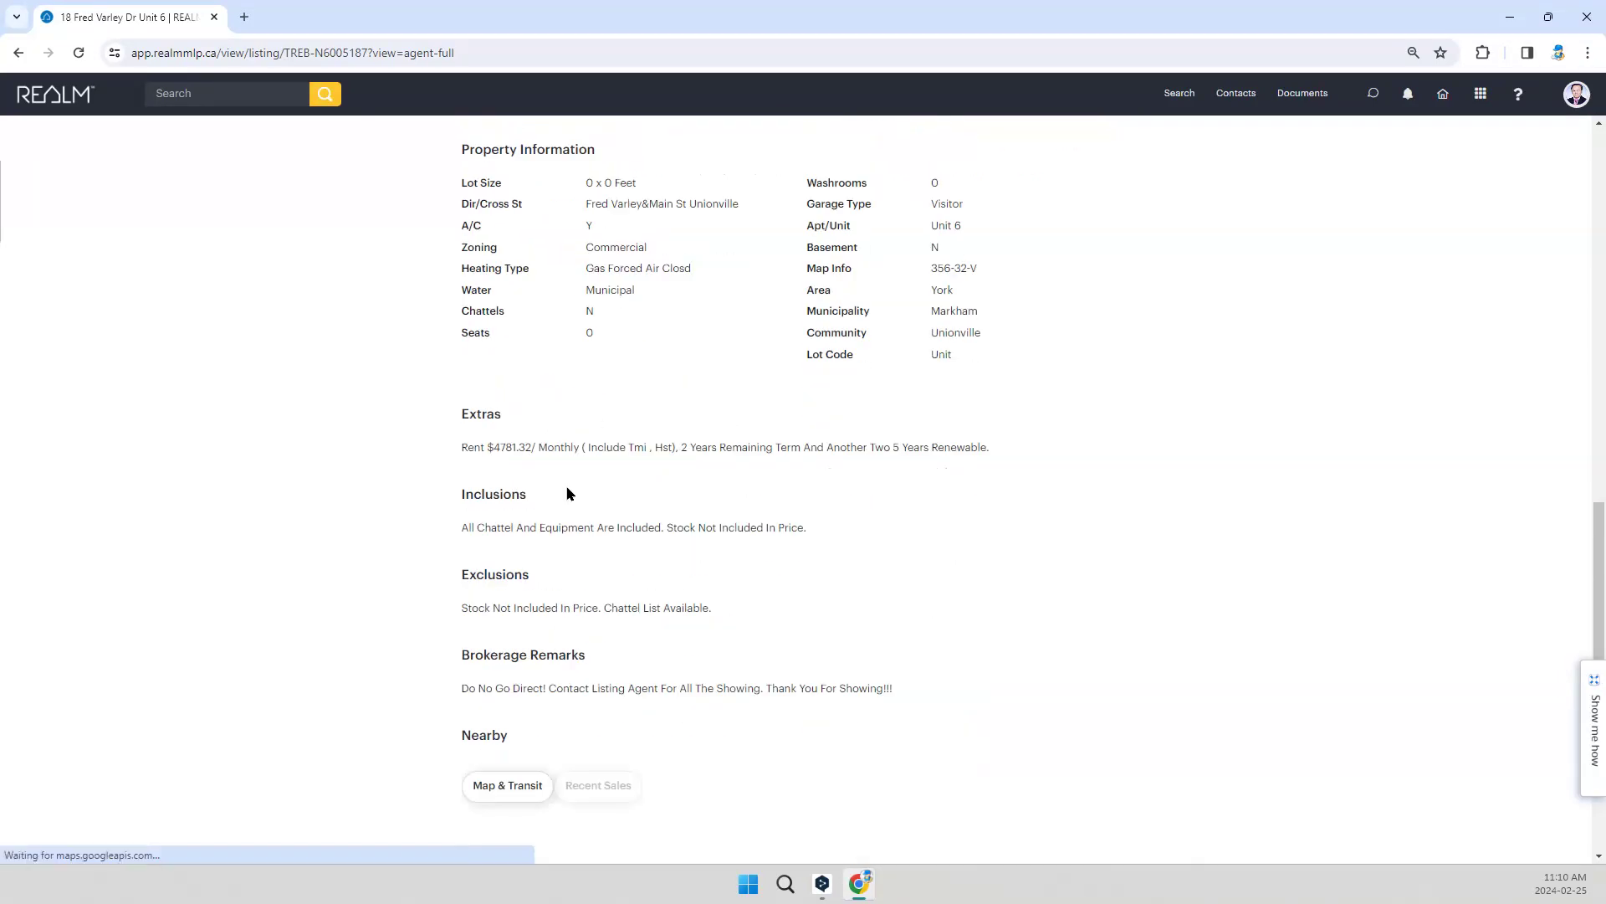
pyautogui.scroll(5, 592, 473)
pyautogui.scroll(5, 593, 463)
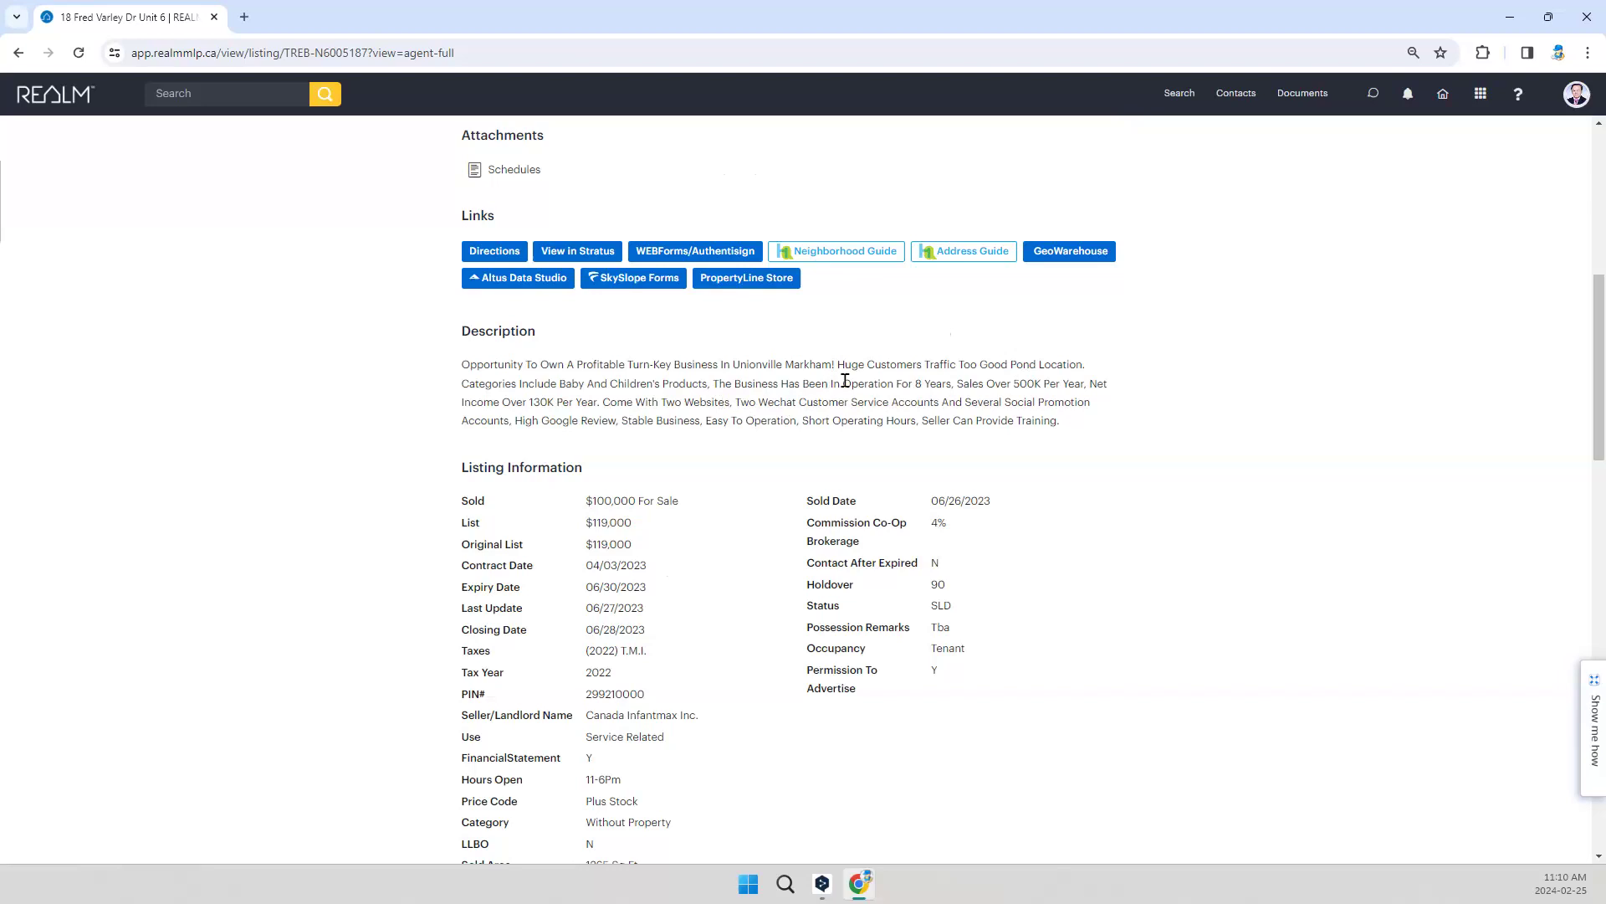
pyautogui.moveTo(987, 384); pyautogui.dragTo(1043, 384)
pyautogui.doubleClick(548, 403)
# Step: Start a new SkySlope Forms file from the listing's links
pyautogui.scroll(-2, 924, 558)
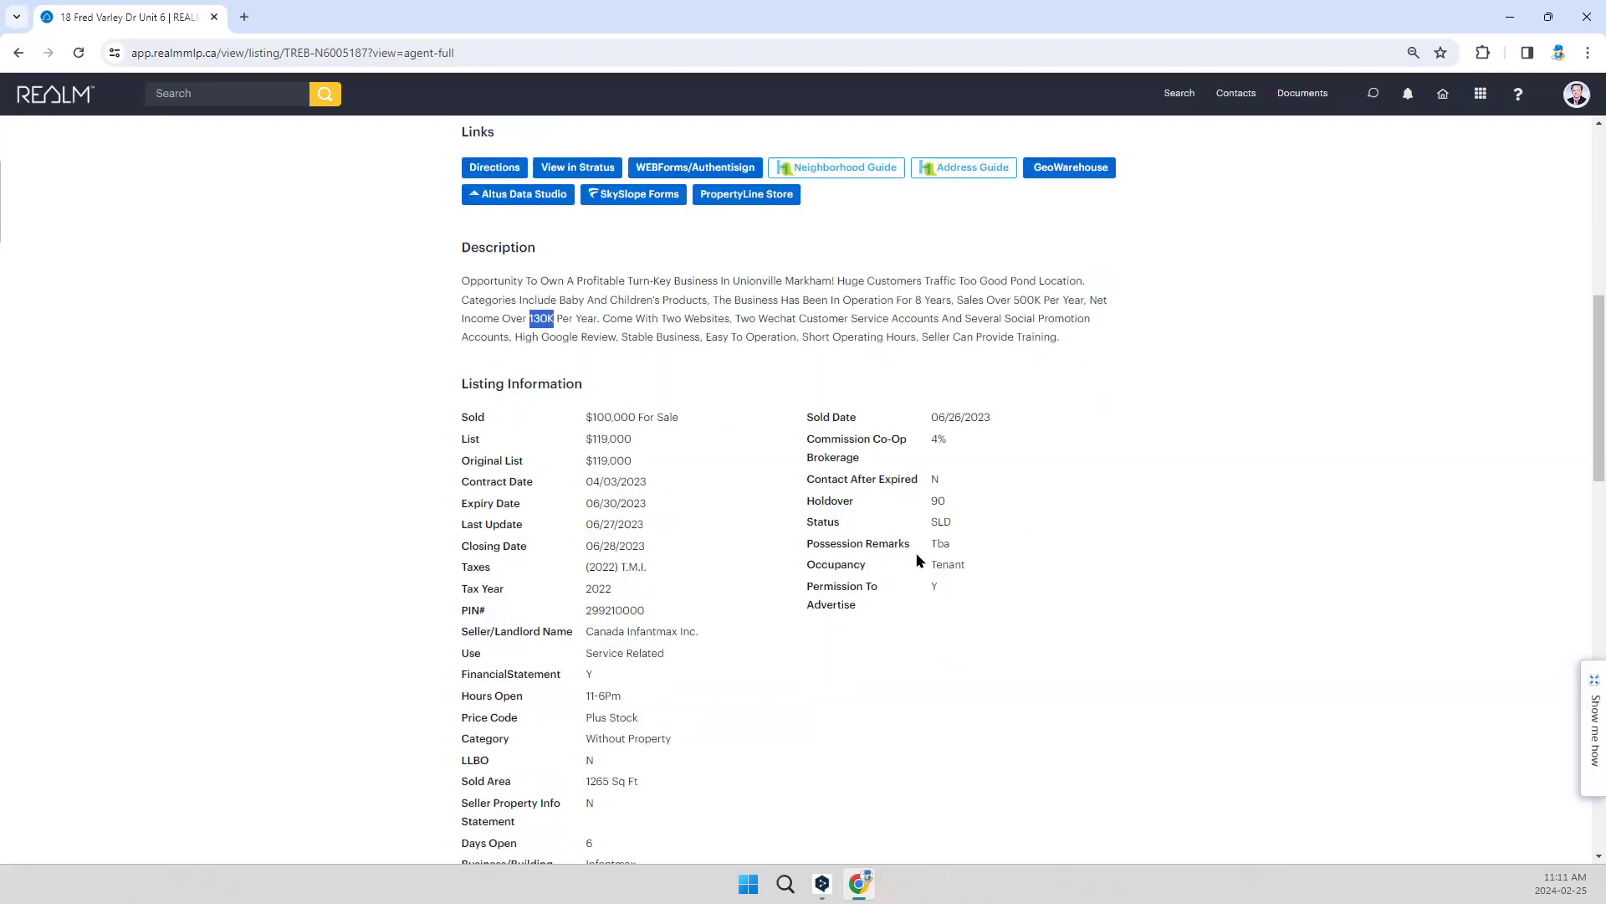
pyautogui.scroll(-2, 684, 530)
pyautogui.scroll(7, 677, 460)
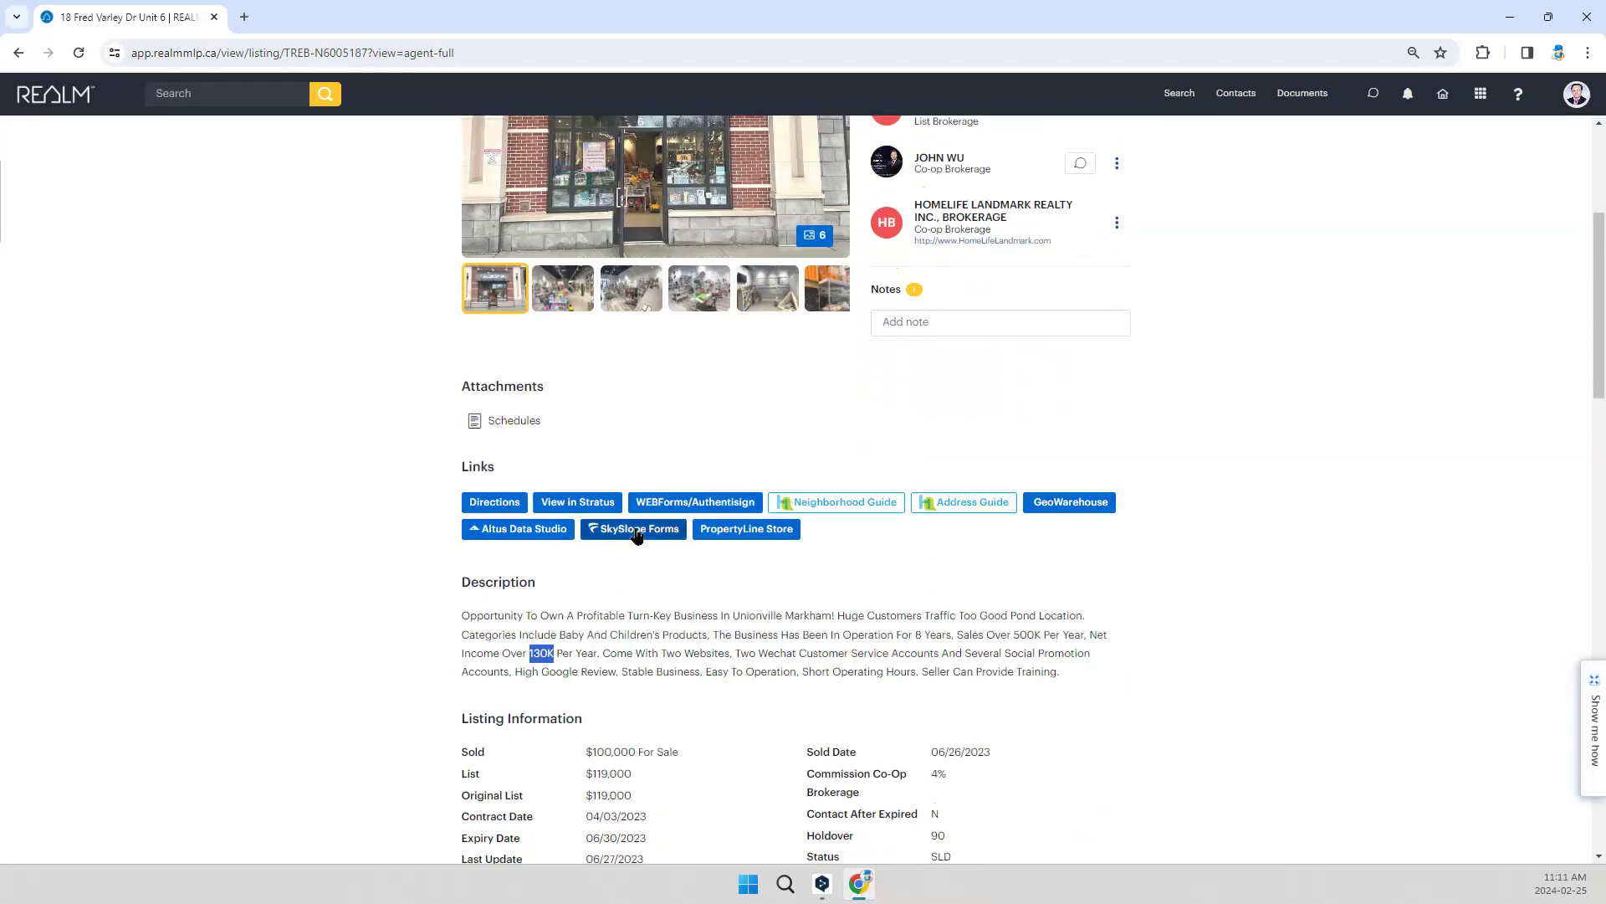
pyautogui.click(636, 530)
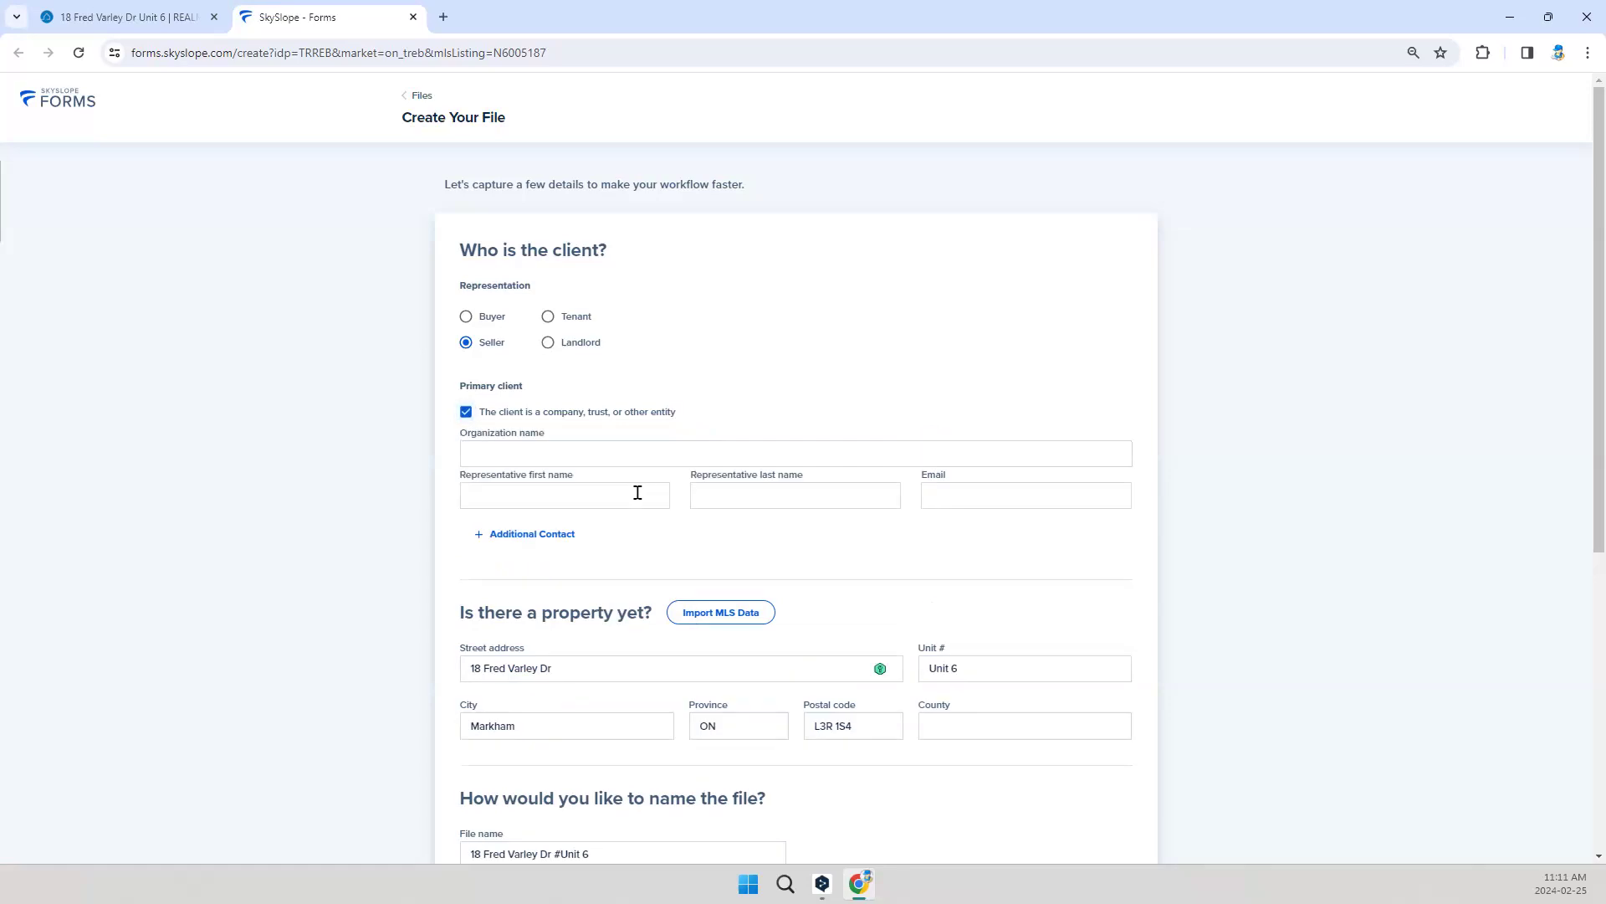
# Step: Copy the seller name Canada Infantmax Inc. from the listing's information into the new file's primary client organization name
pyautogui.click(556, 448)
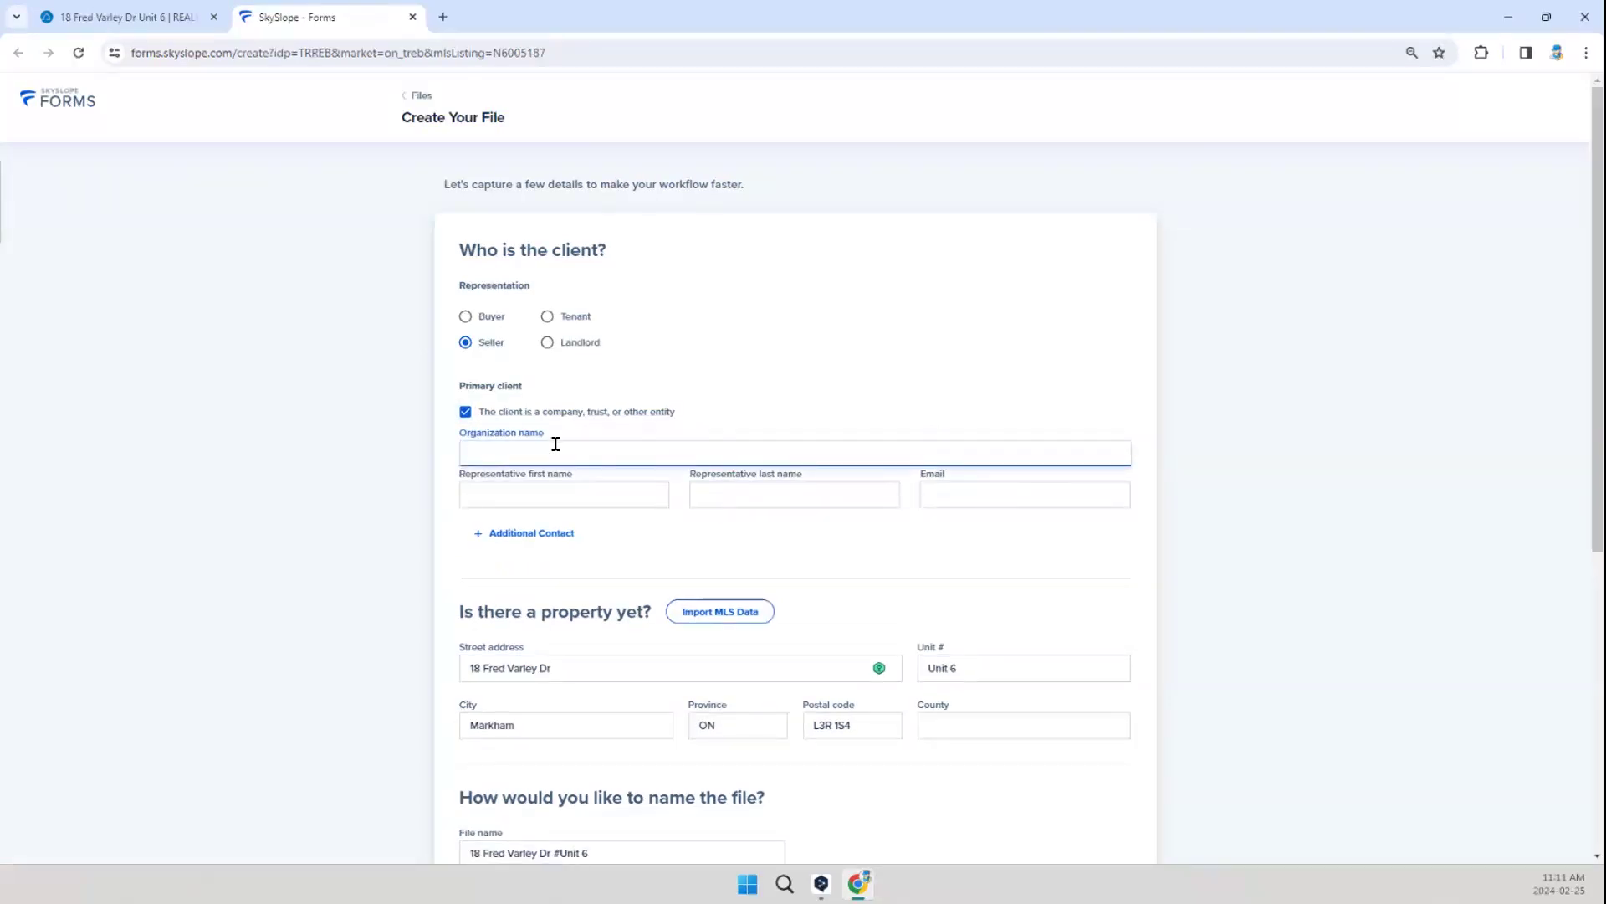
pyautogui.click(132, 18)
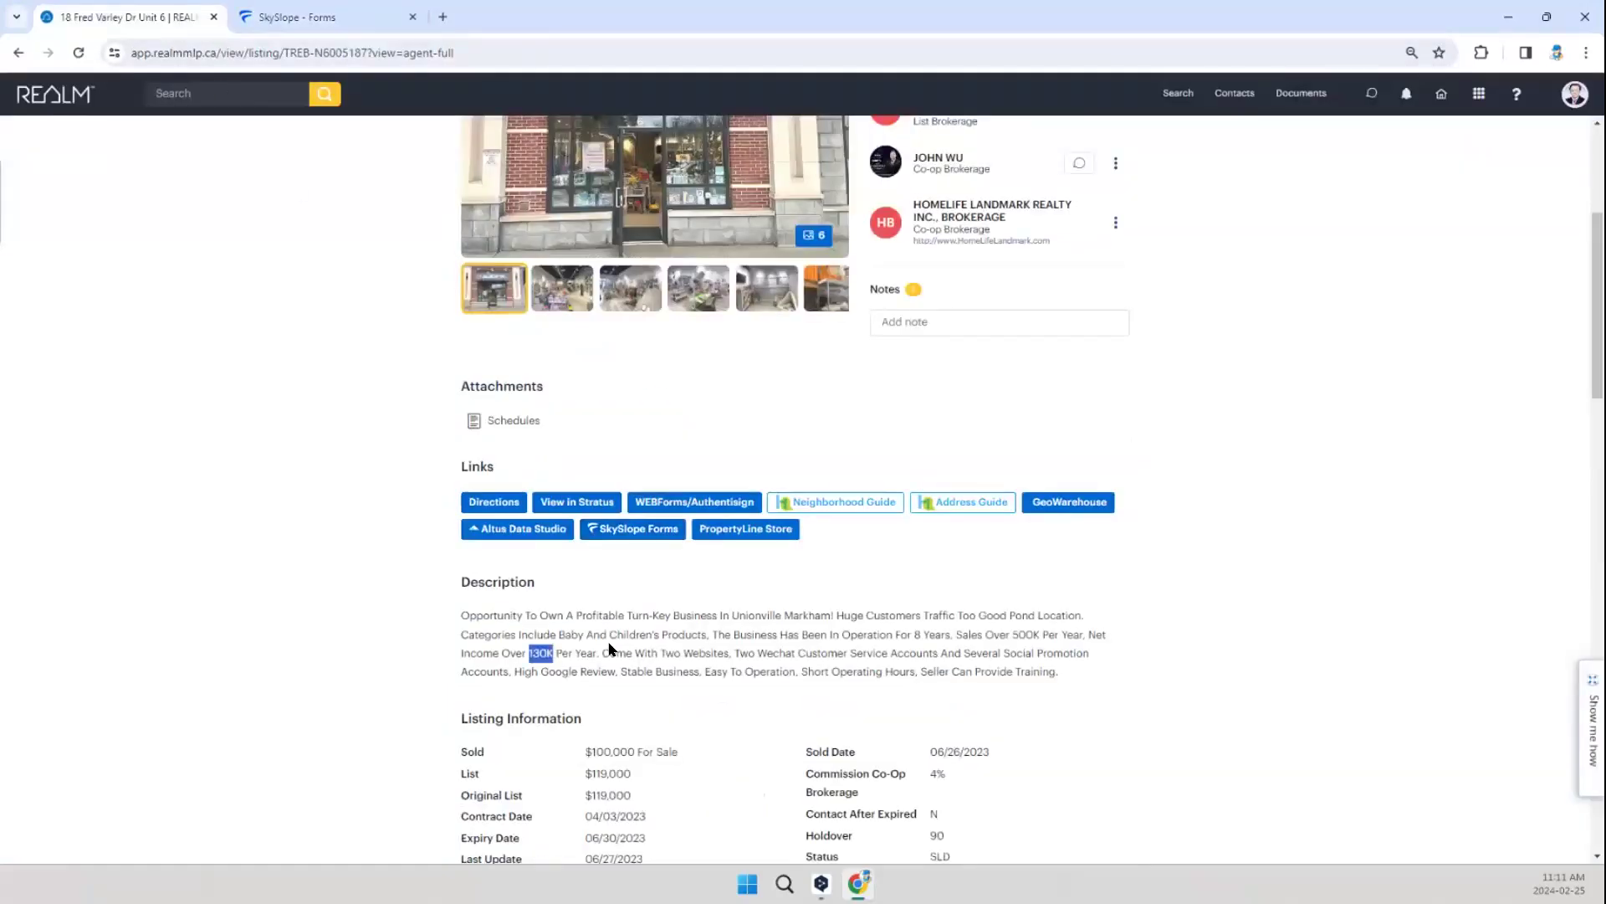
pyautogui.scroll(-4, 609, 648)
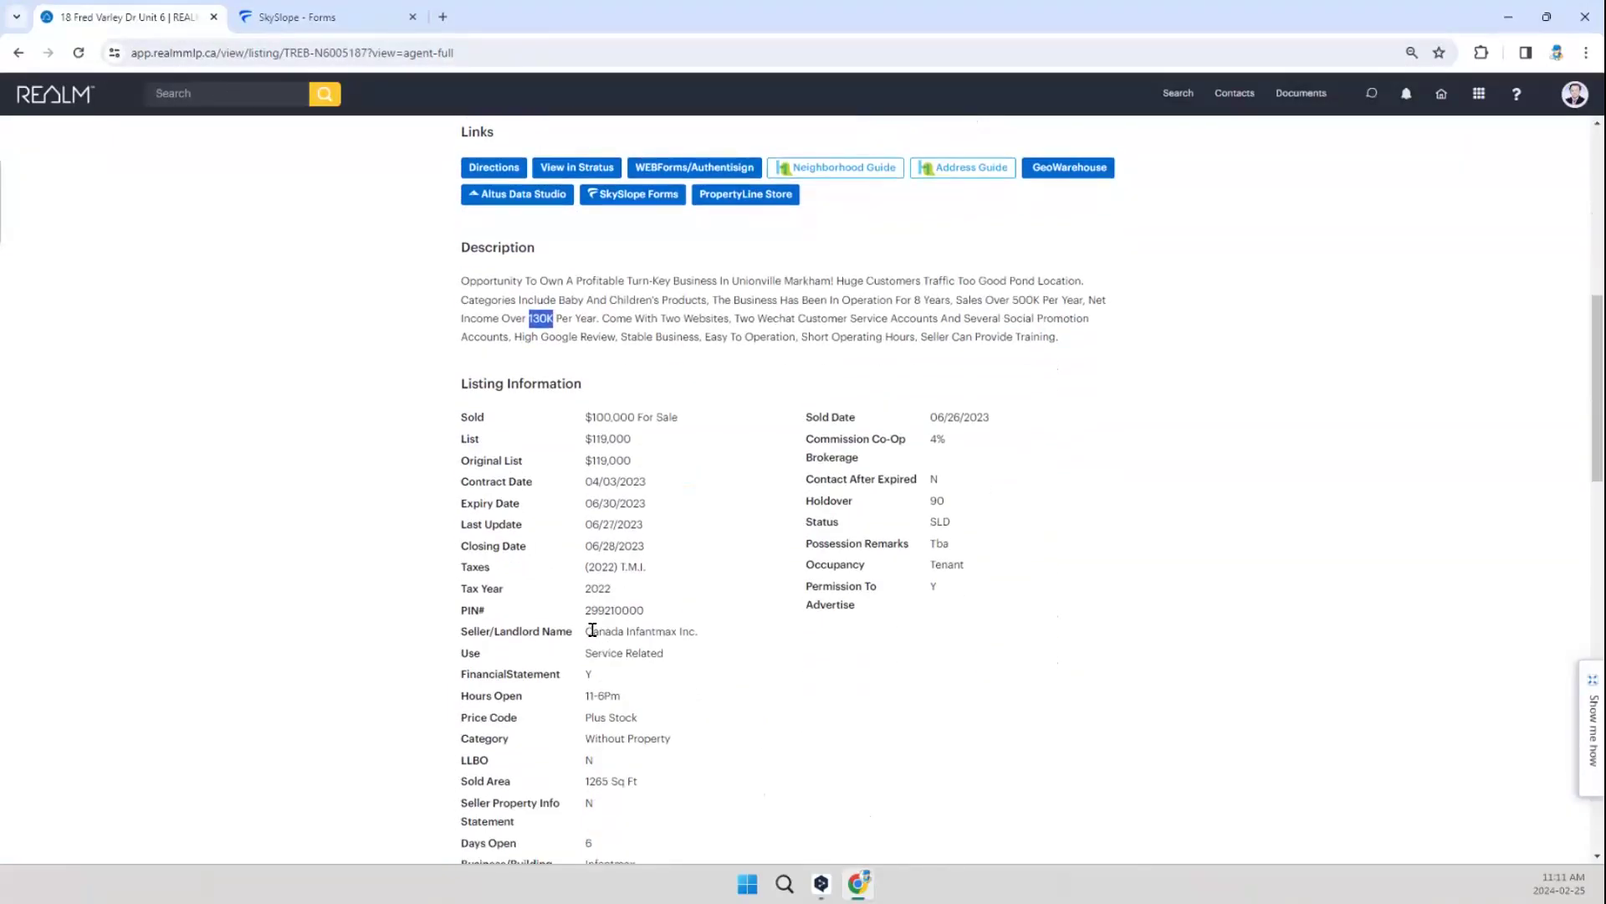
pyautogui.tripleClick(703, 630)
pyautogui.hotkey('ctrl', 'c')
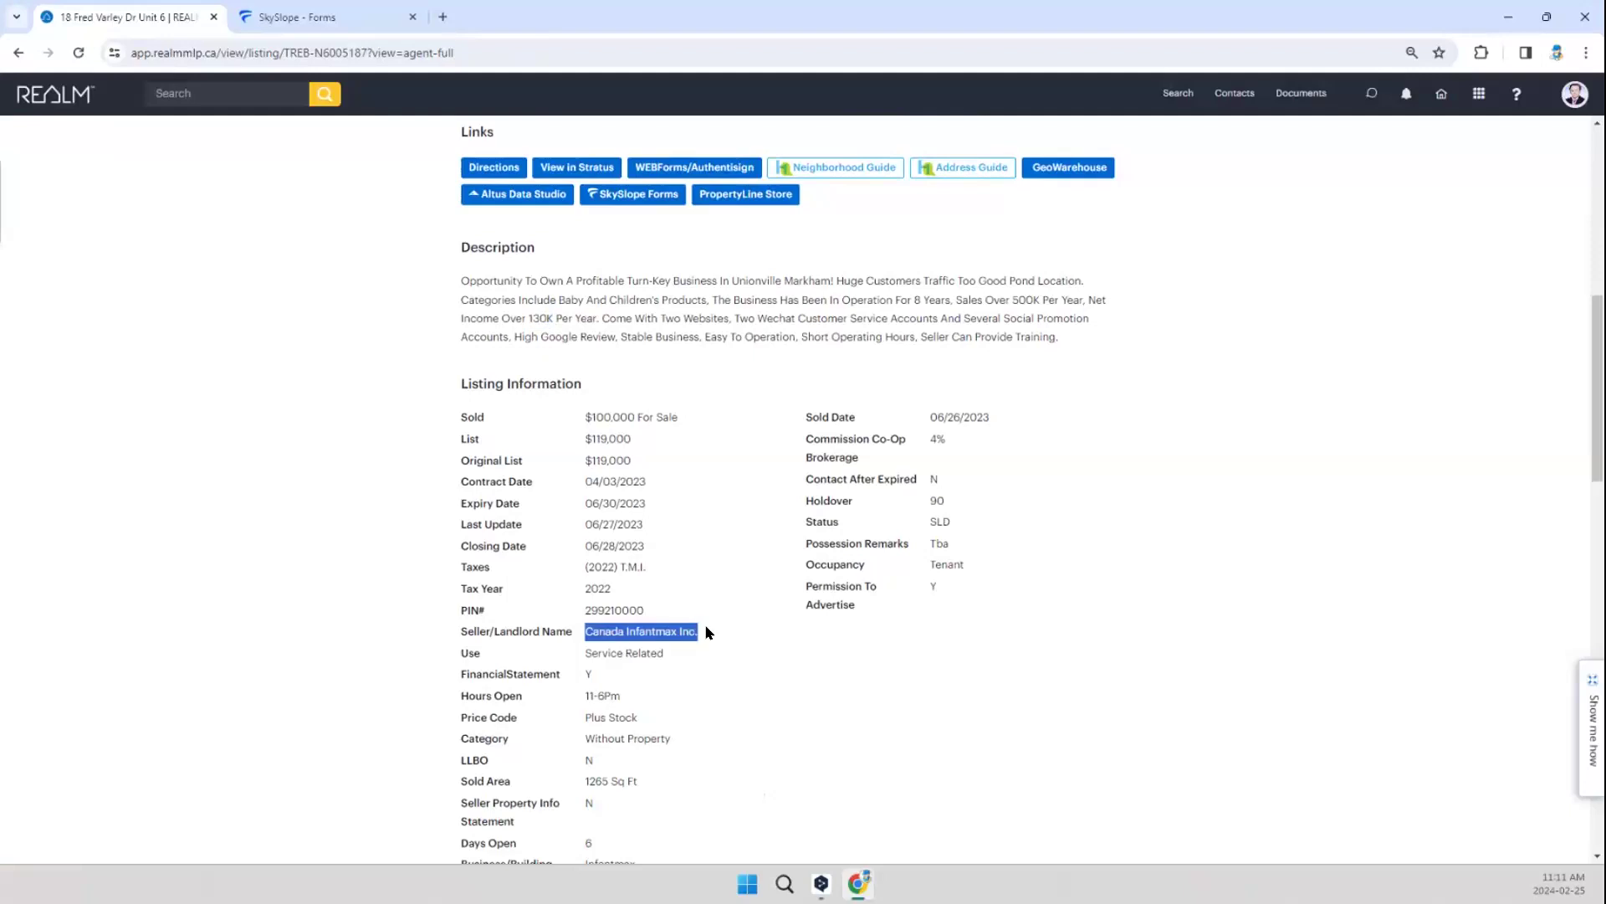
pyautogui.click(333, 20)
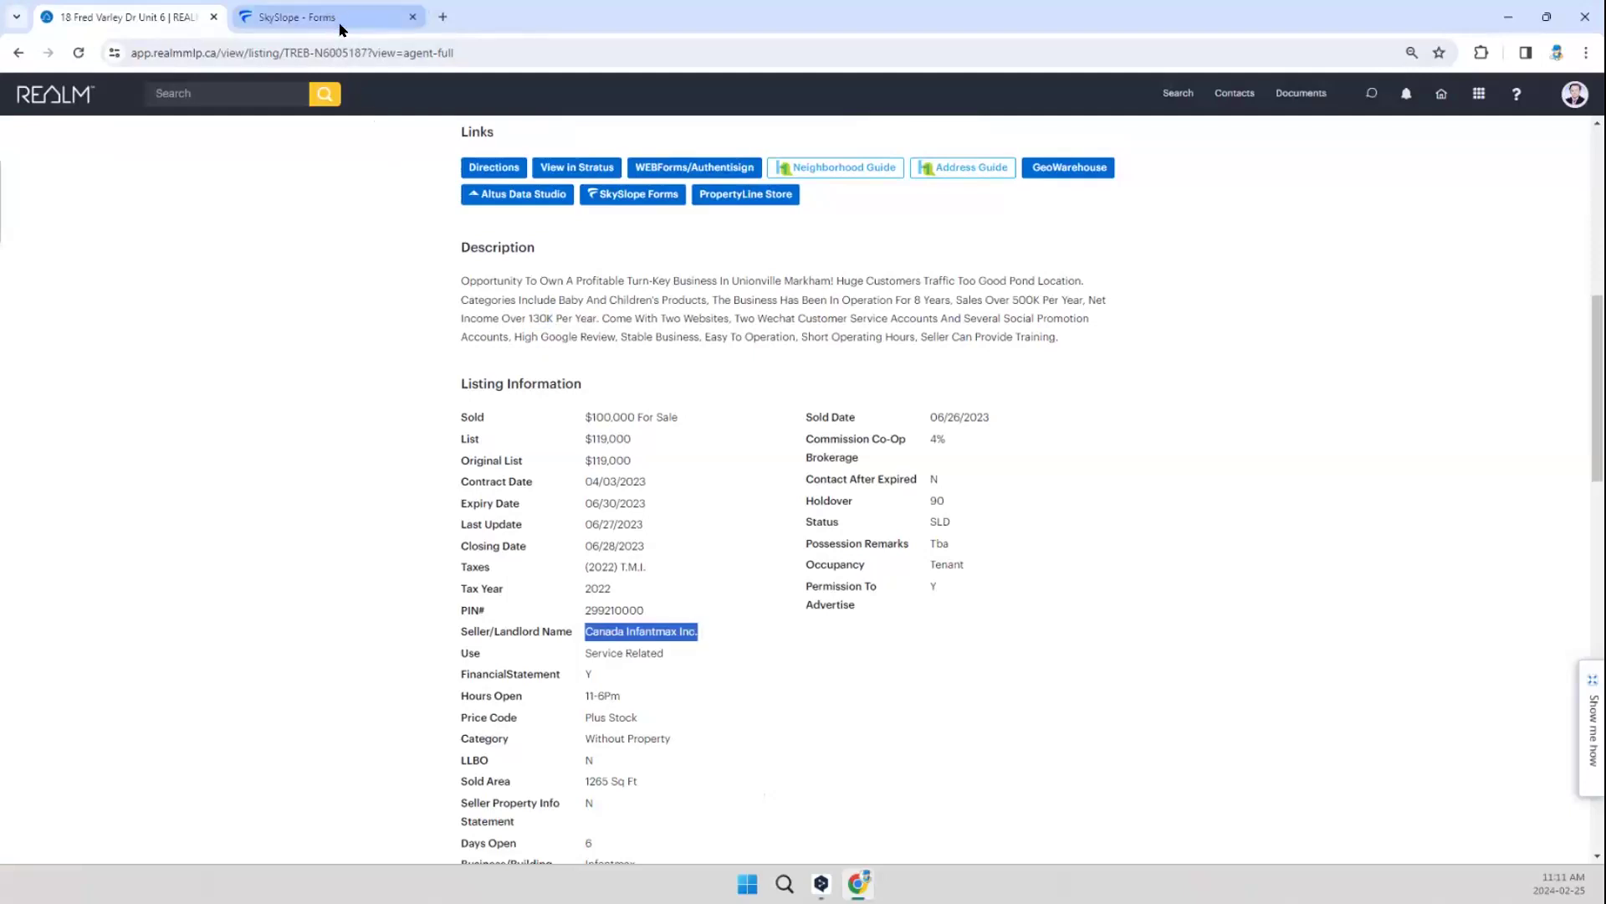
pyautogui.hotkey('ctrl', 'v')
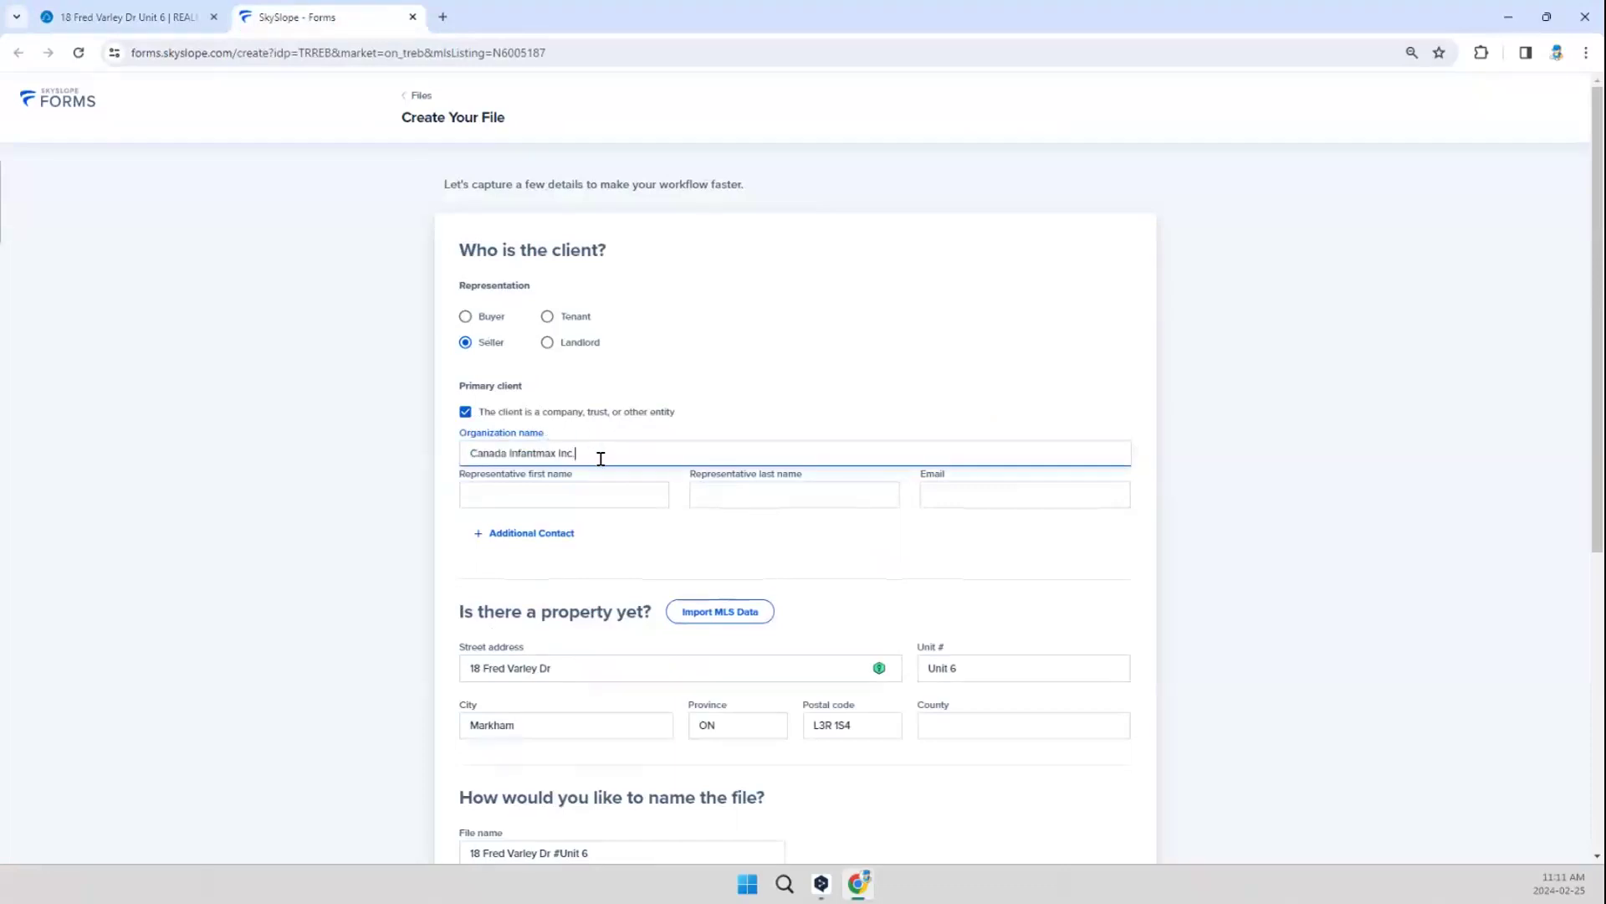
# Step: Fill in the primary client's email address for the new file
pyautogui.click(977, 485)
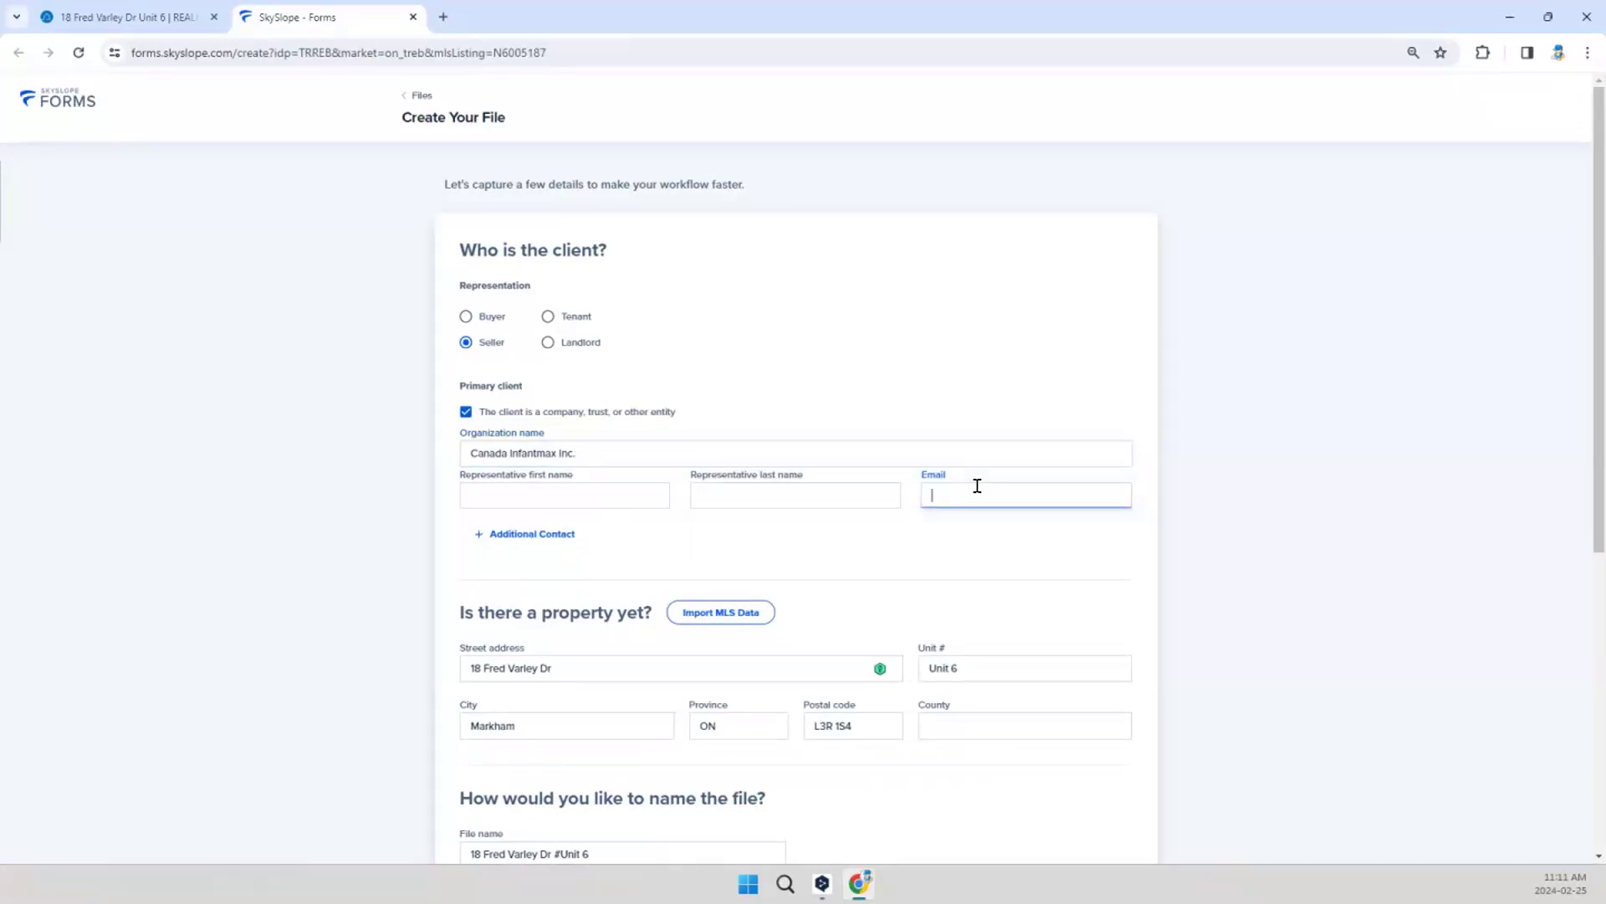
pyautogui.write('out')
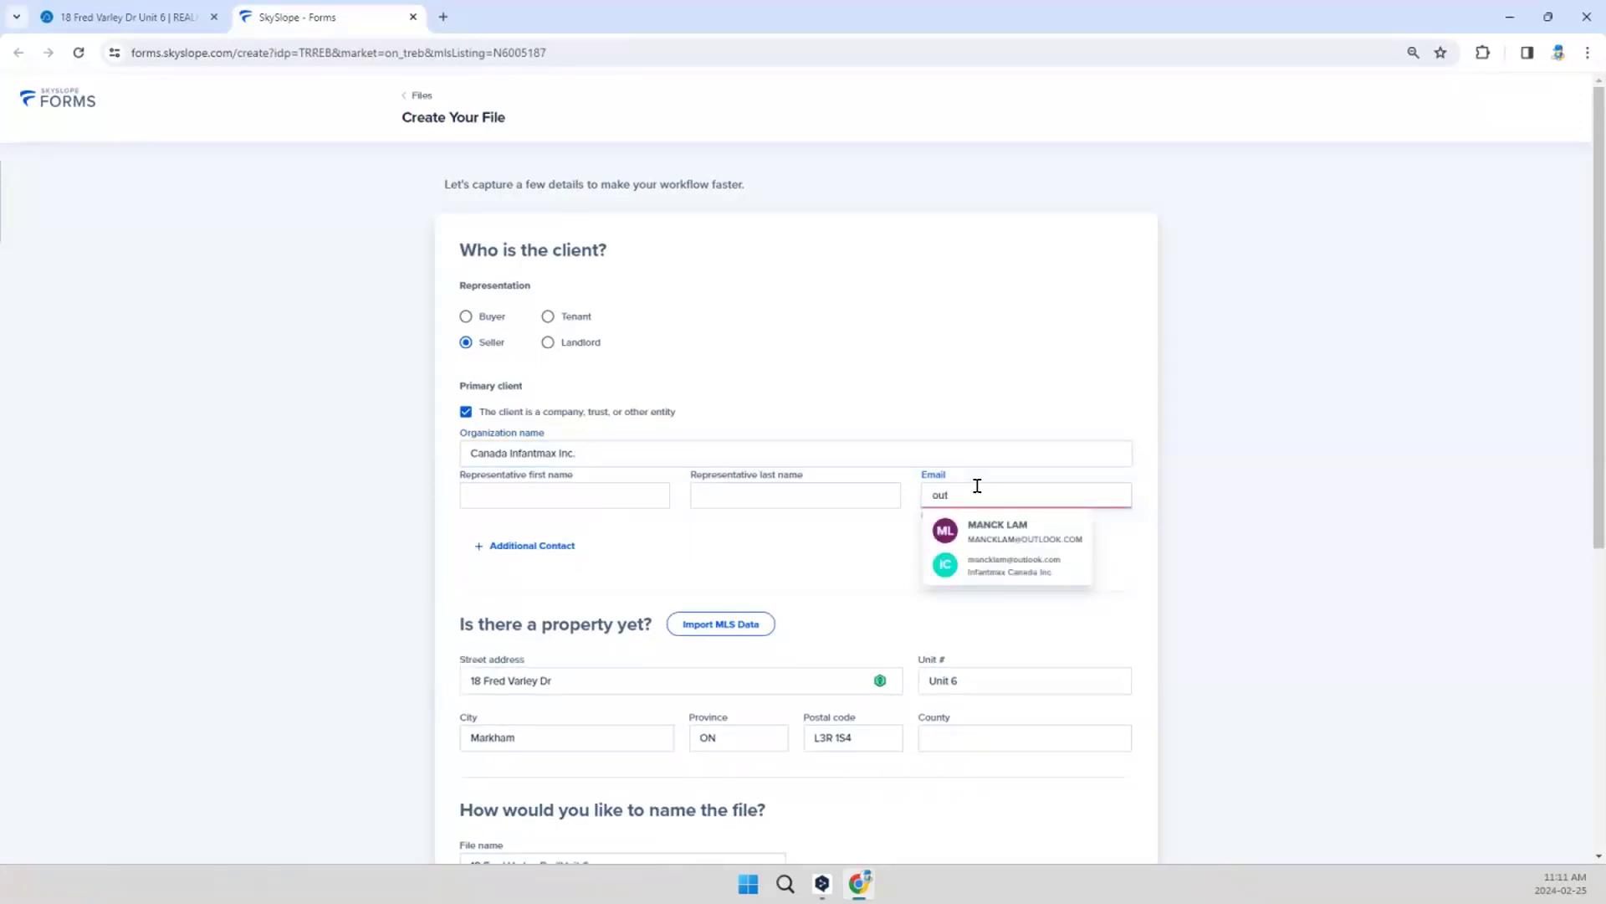
pyautogui.press('BackSpace')
pyautogui.press('BackSpace')
pyautogui.press('BackSpace')
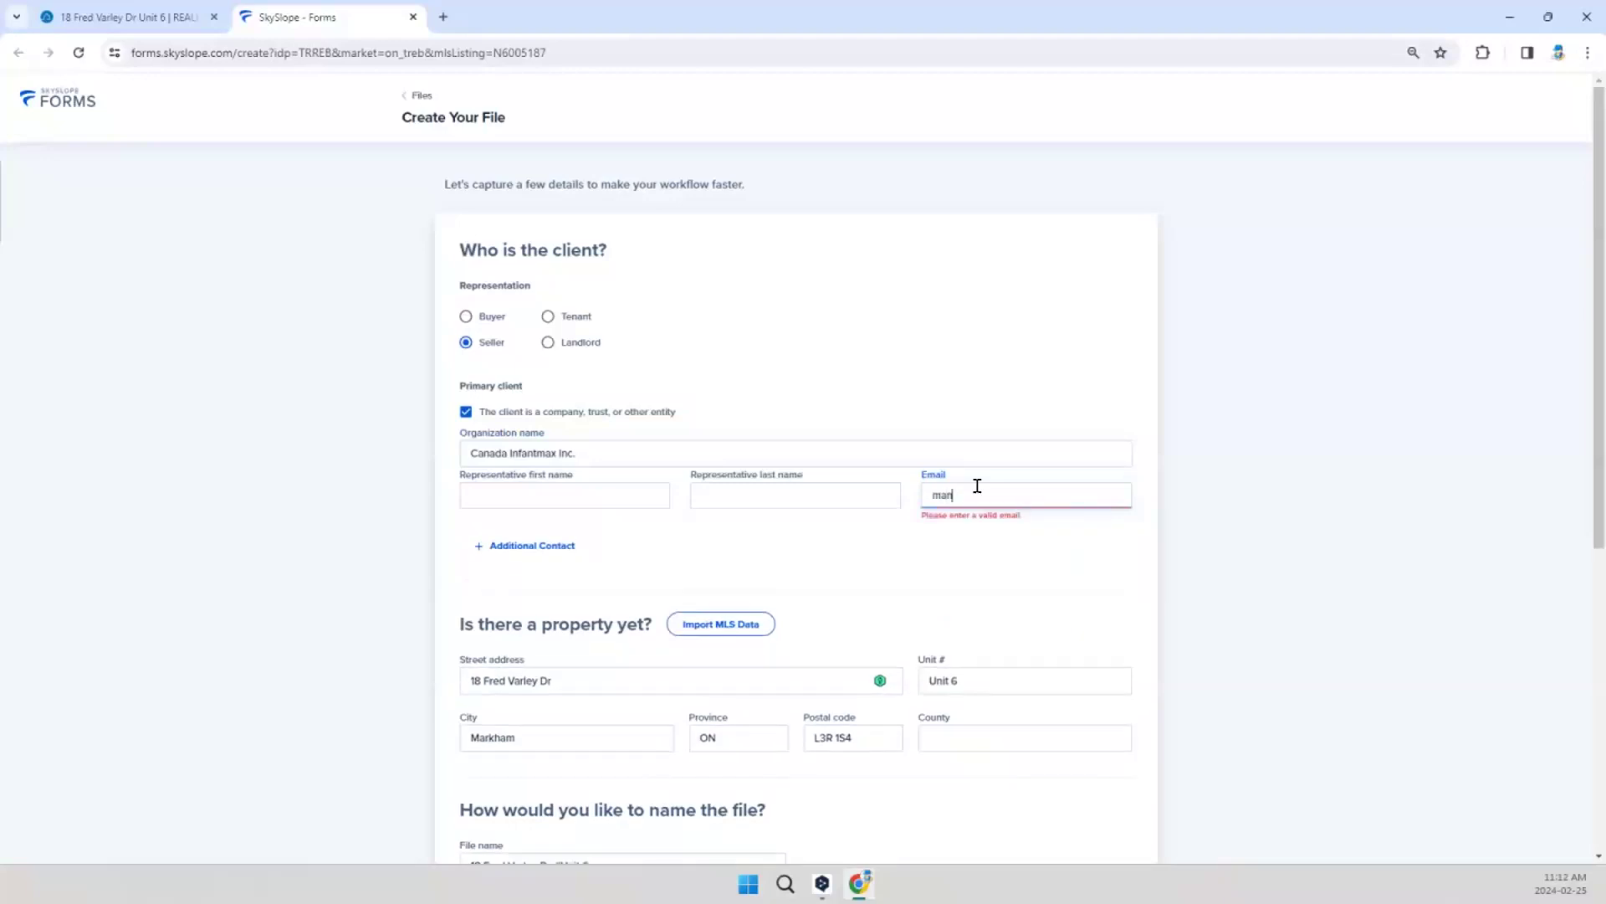
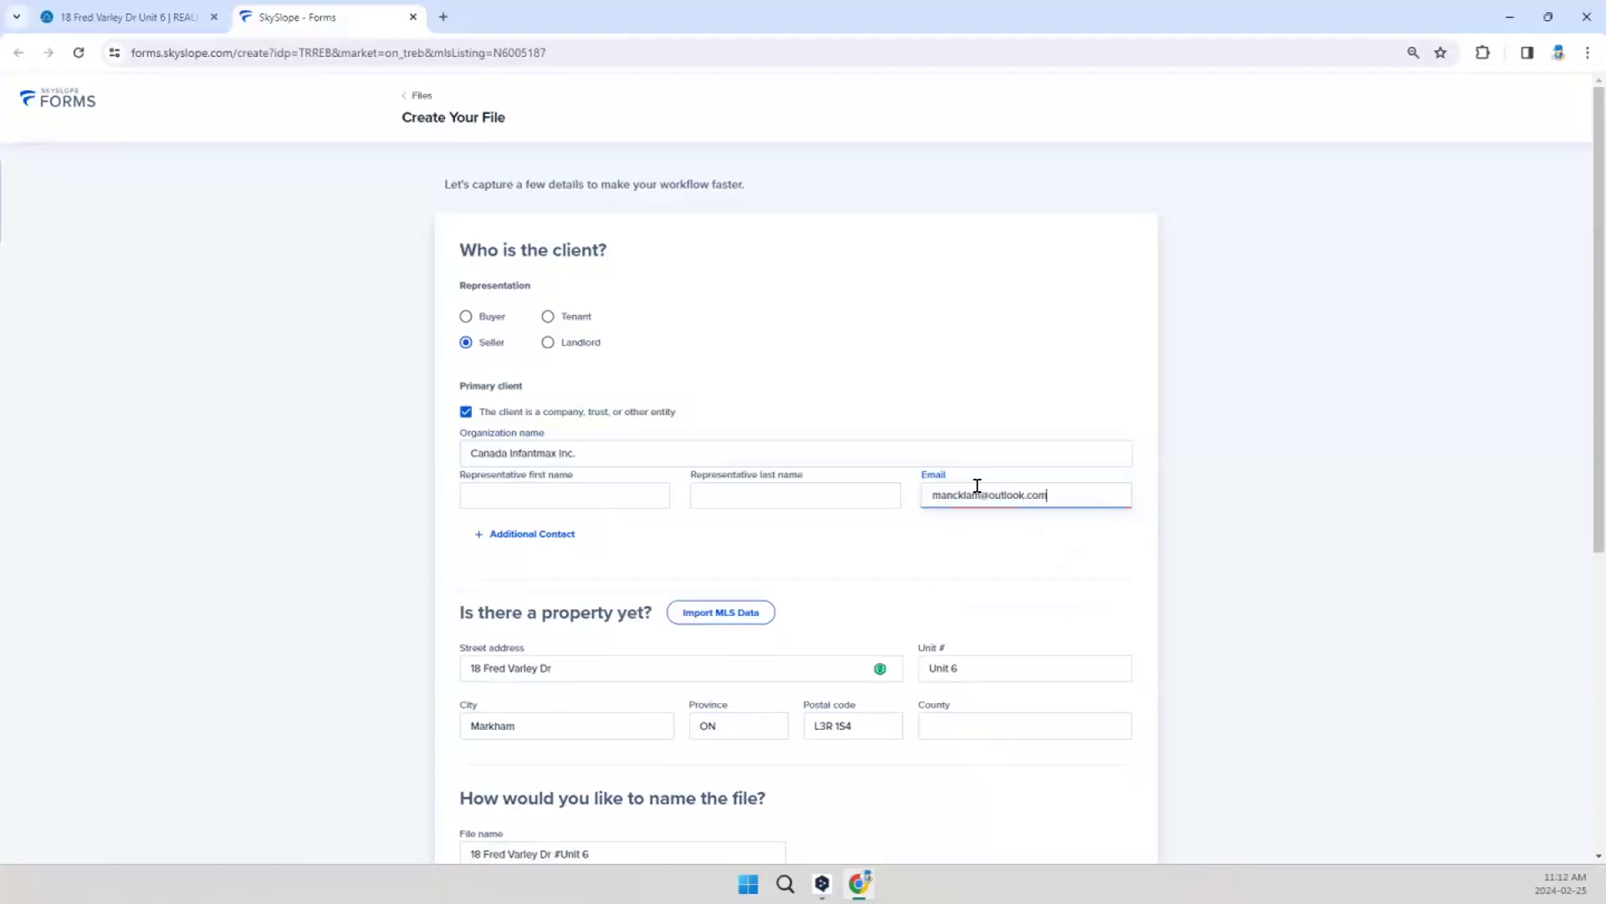
pyautogui.click(844, 557)
# Step: Rename the file so the street address is followed by "#6 InfantmaxListing Feb25AM"
pyautogui.scroll(-1, 596, 535)
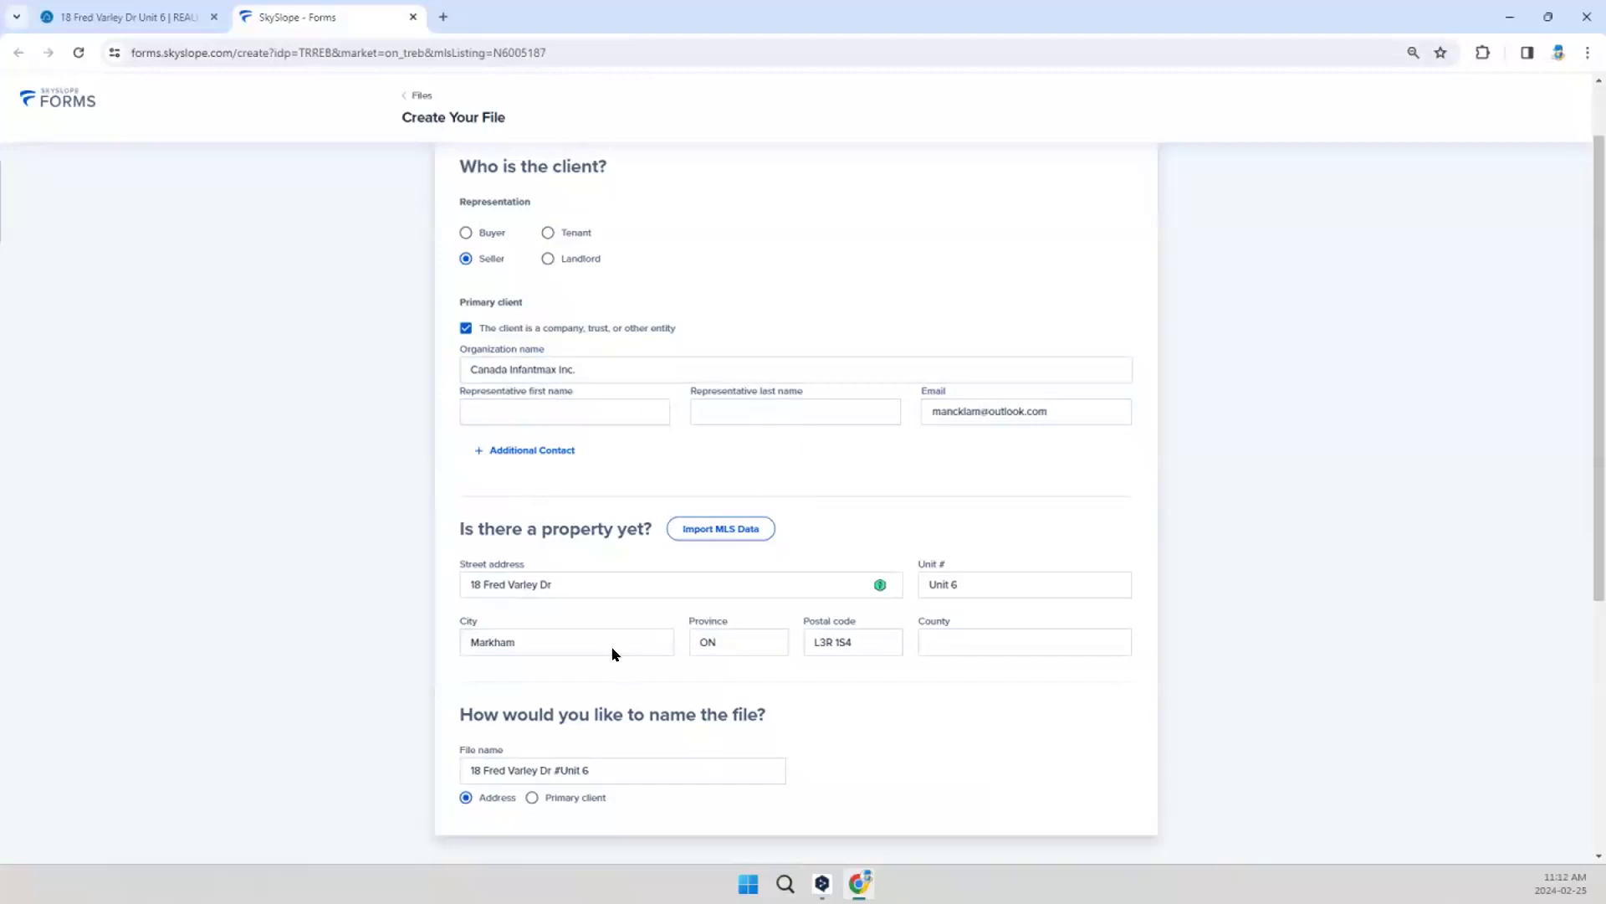
pyautogui.scroll(-3, 804, 502)
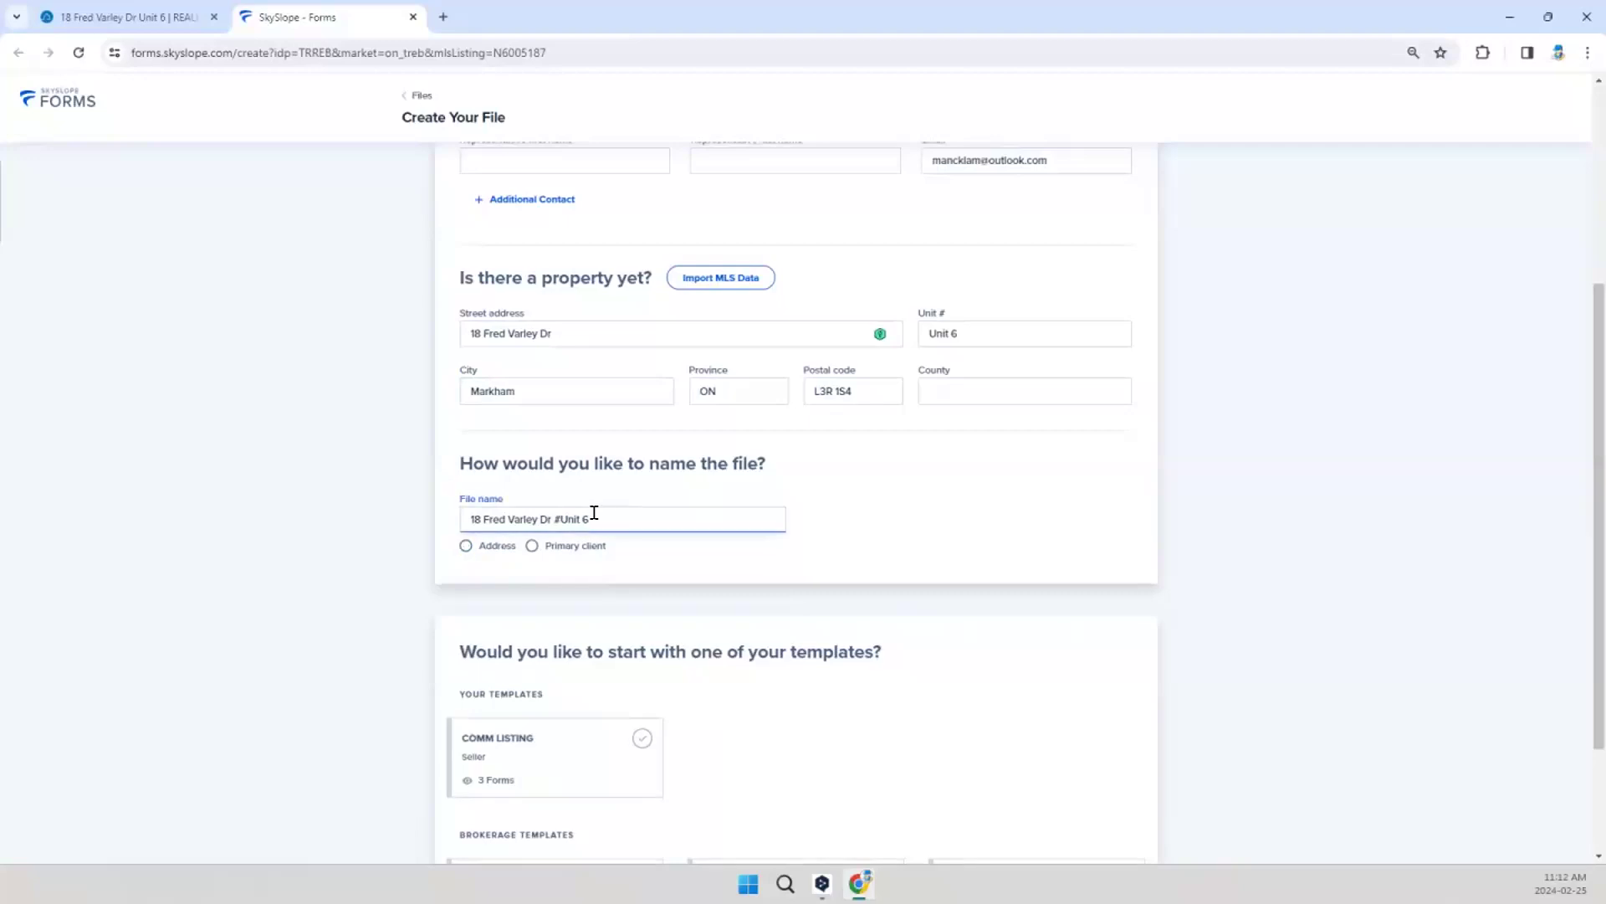
pyautogui.doubleClick(568, 518)
pyautogui.press('BackSpace')
pyautogui.write('Infantmax')
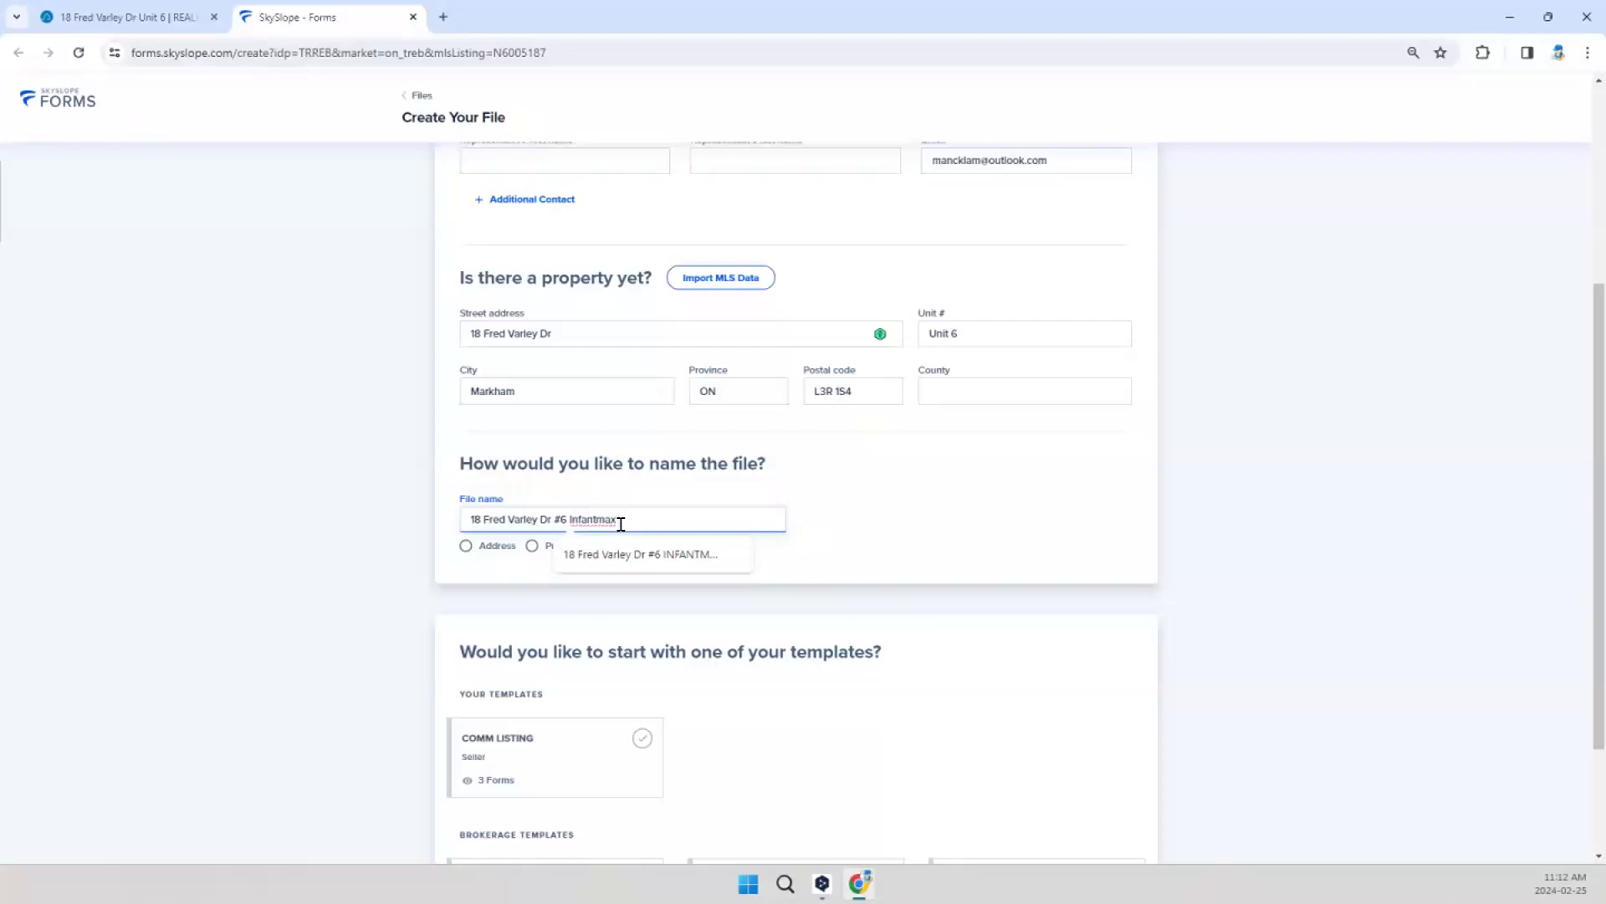
pyautogui.write('listing F')
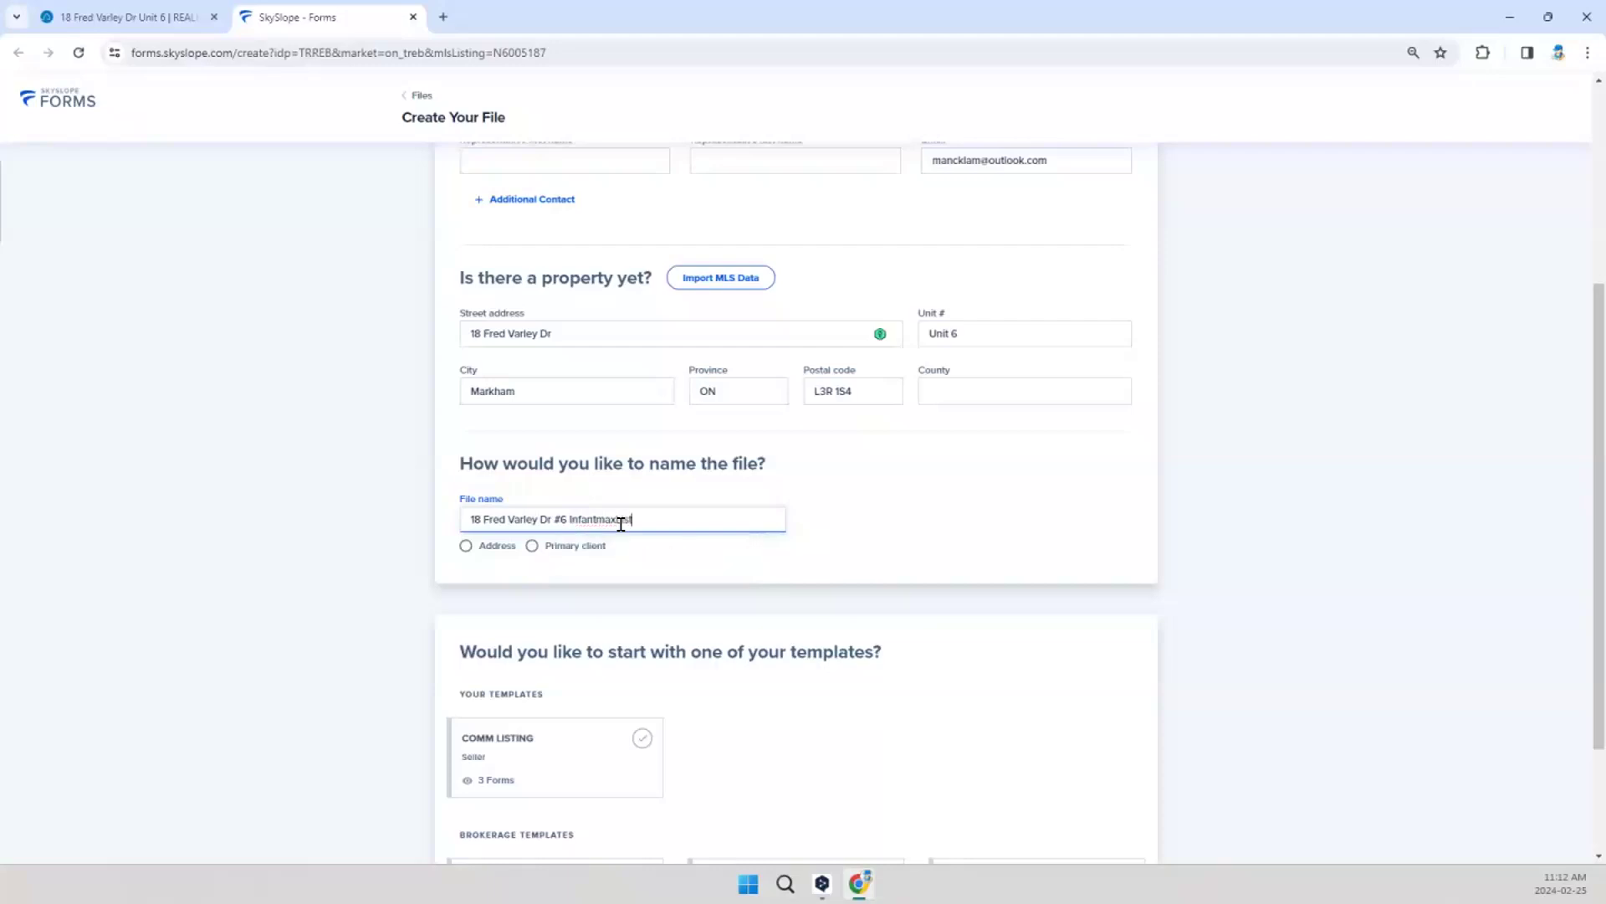
pyautogui.write('eb25AM')
# Step: Apply the 05D - Commercial Listing for Sale template and create the file, declining to save the address in the password manager
pyautogui.scroll(-2, 800, 583)
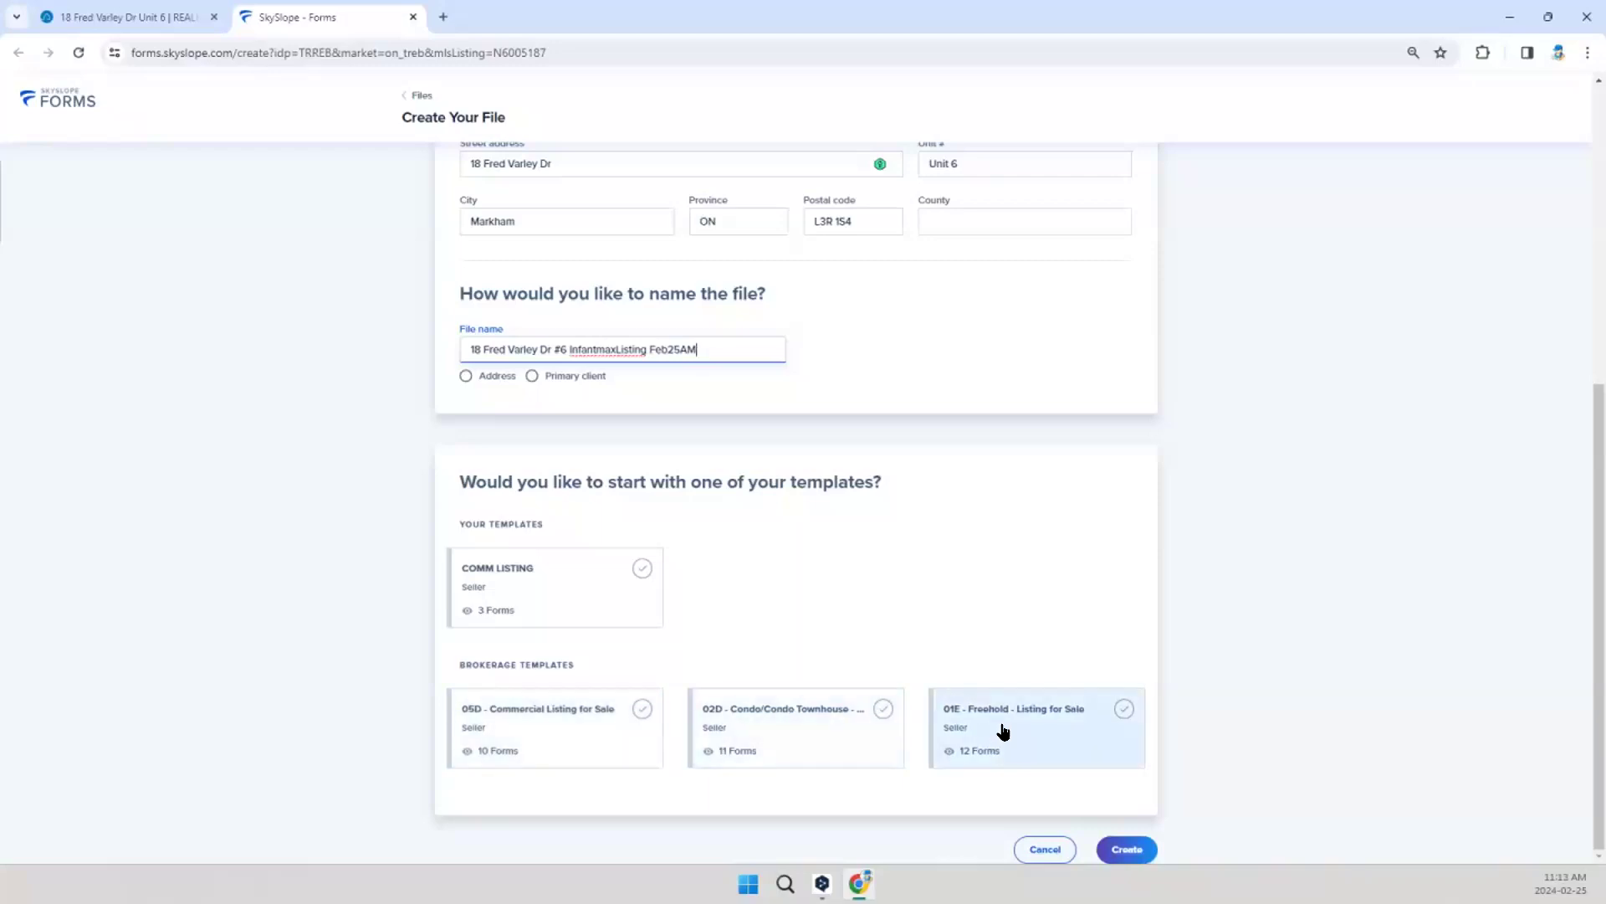
pyautogui.click(643, 709)
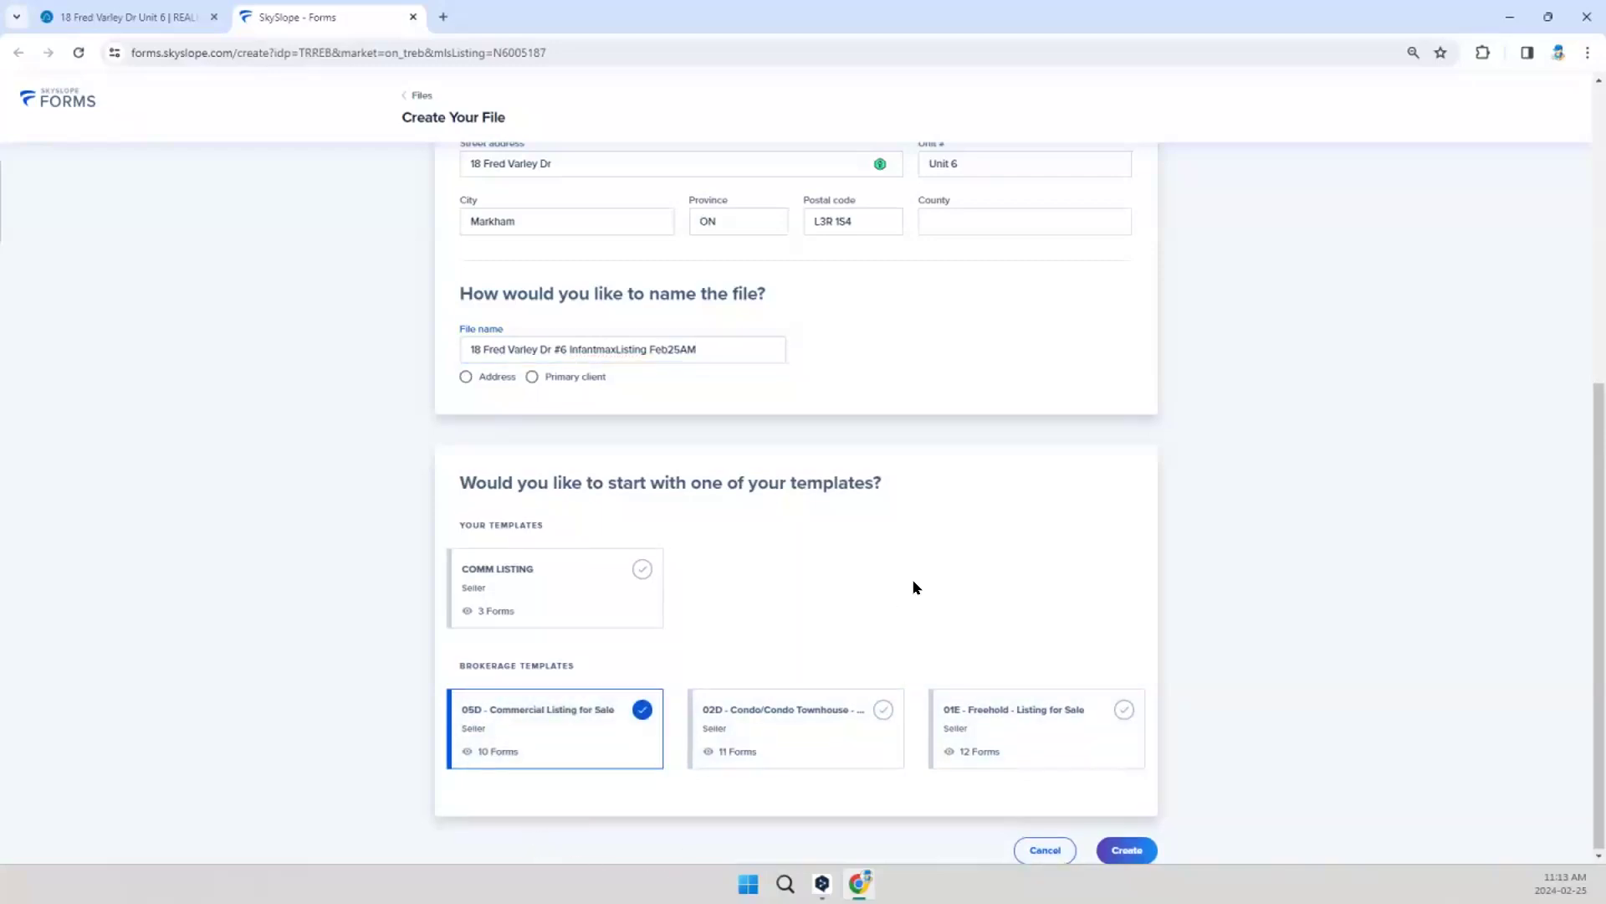
pyautogui.scroll(1, 921, 576)
pyautogui.scroll(3, 936, 578)
pyautogui.scroll(-5, 935, 578)
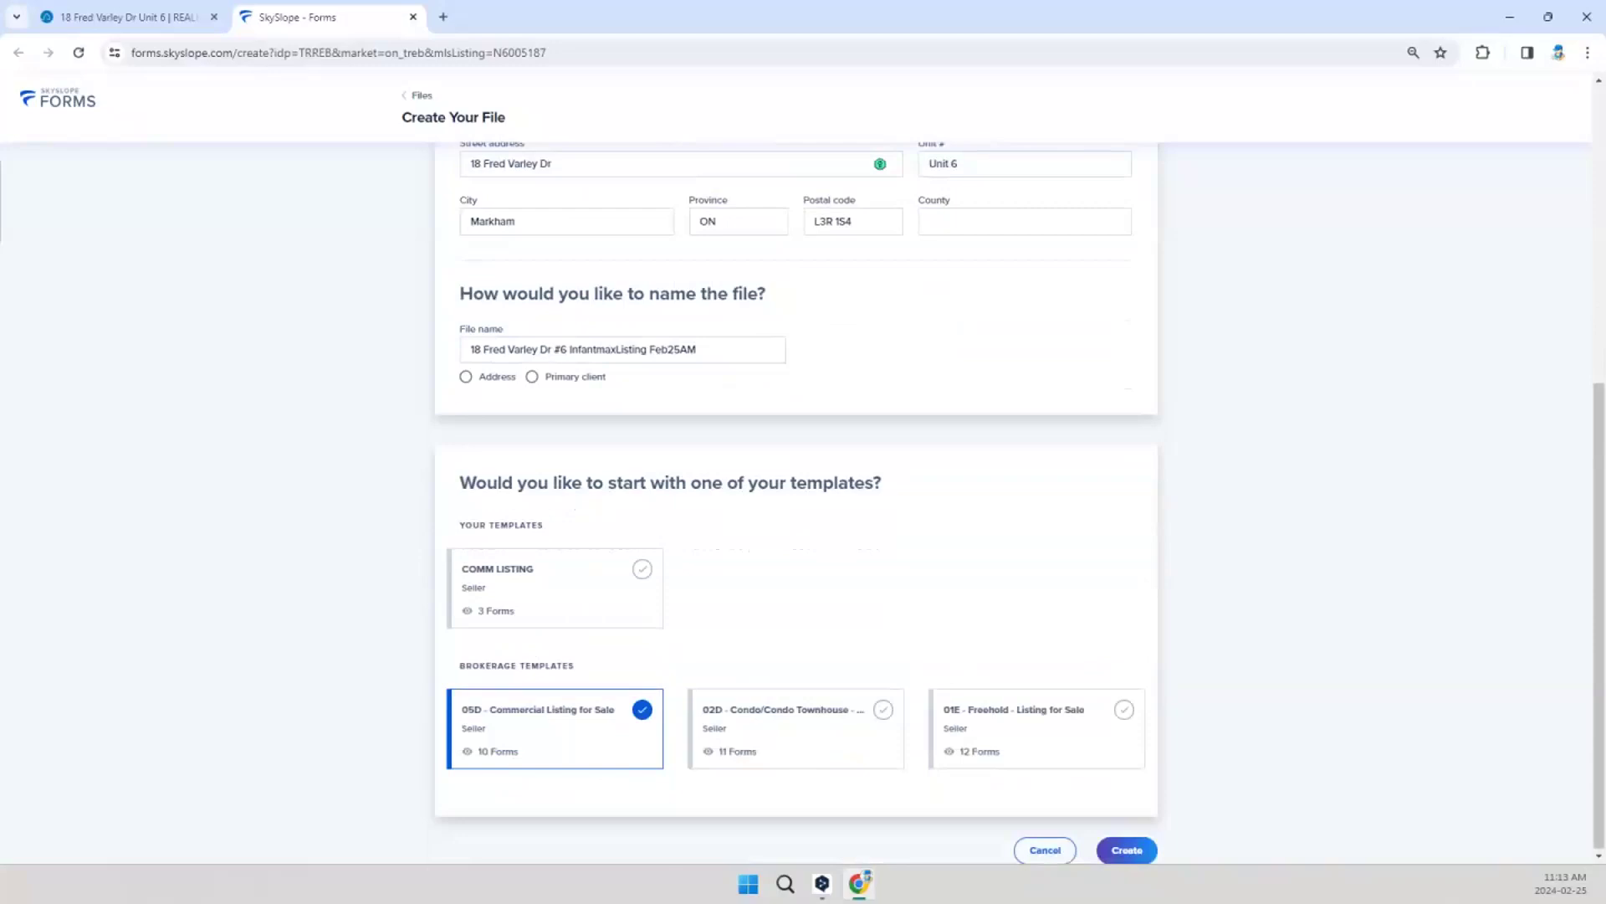
pyautogui.click(1145, 852)
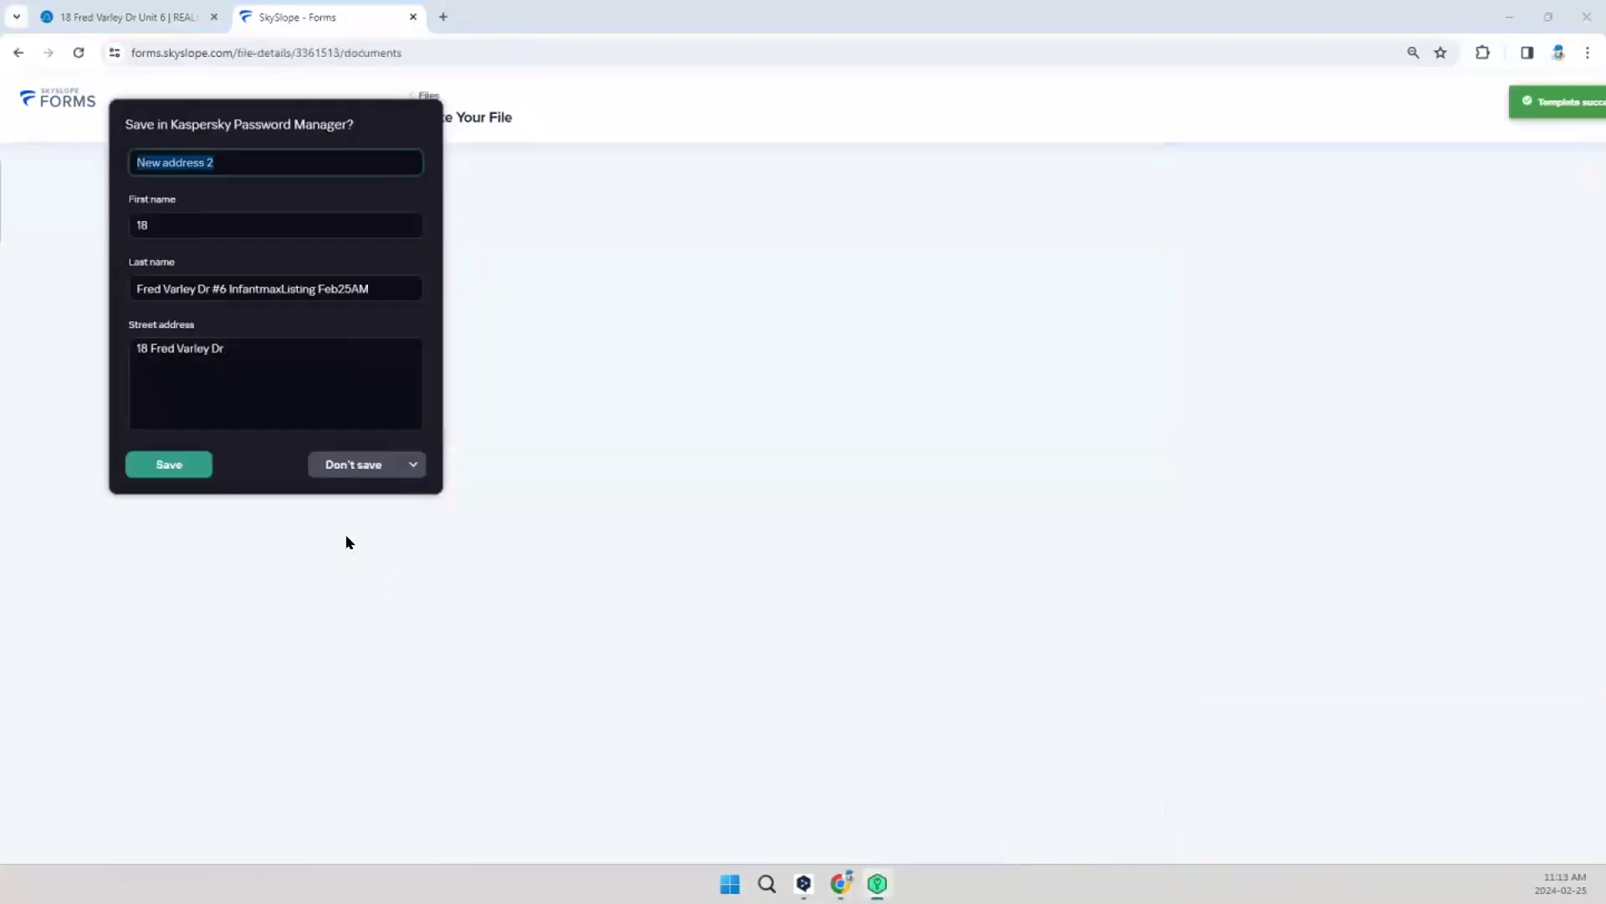
pyautogui.click(332, 471)
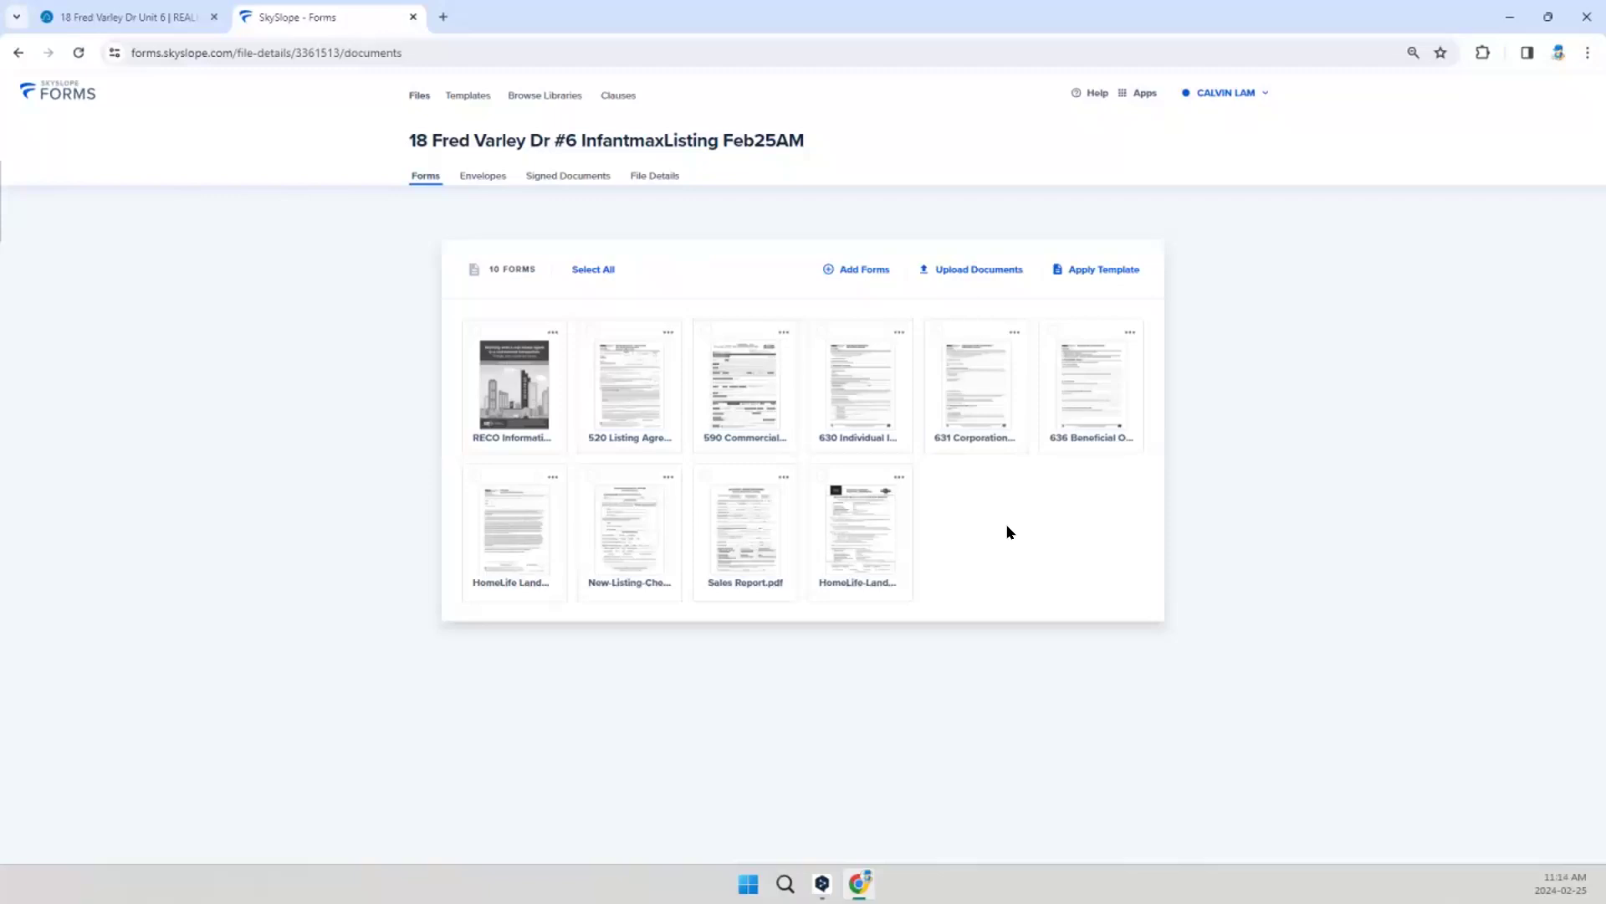
# Step: Search the form library for 504 and add 504 Schedule - Ag. of Purchase and Sale - Business in Leased Premises - C to the file
pyautogui.rightClick(979, 505)
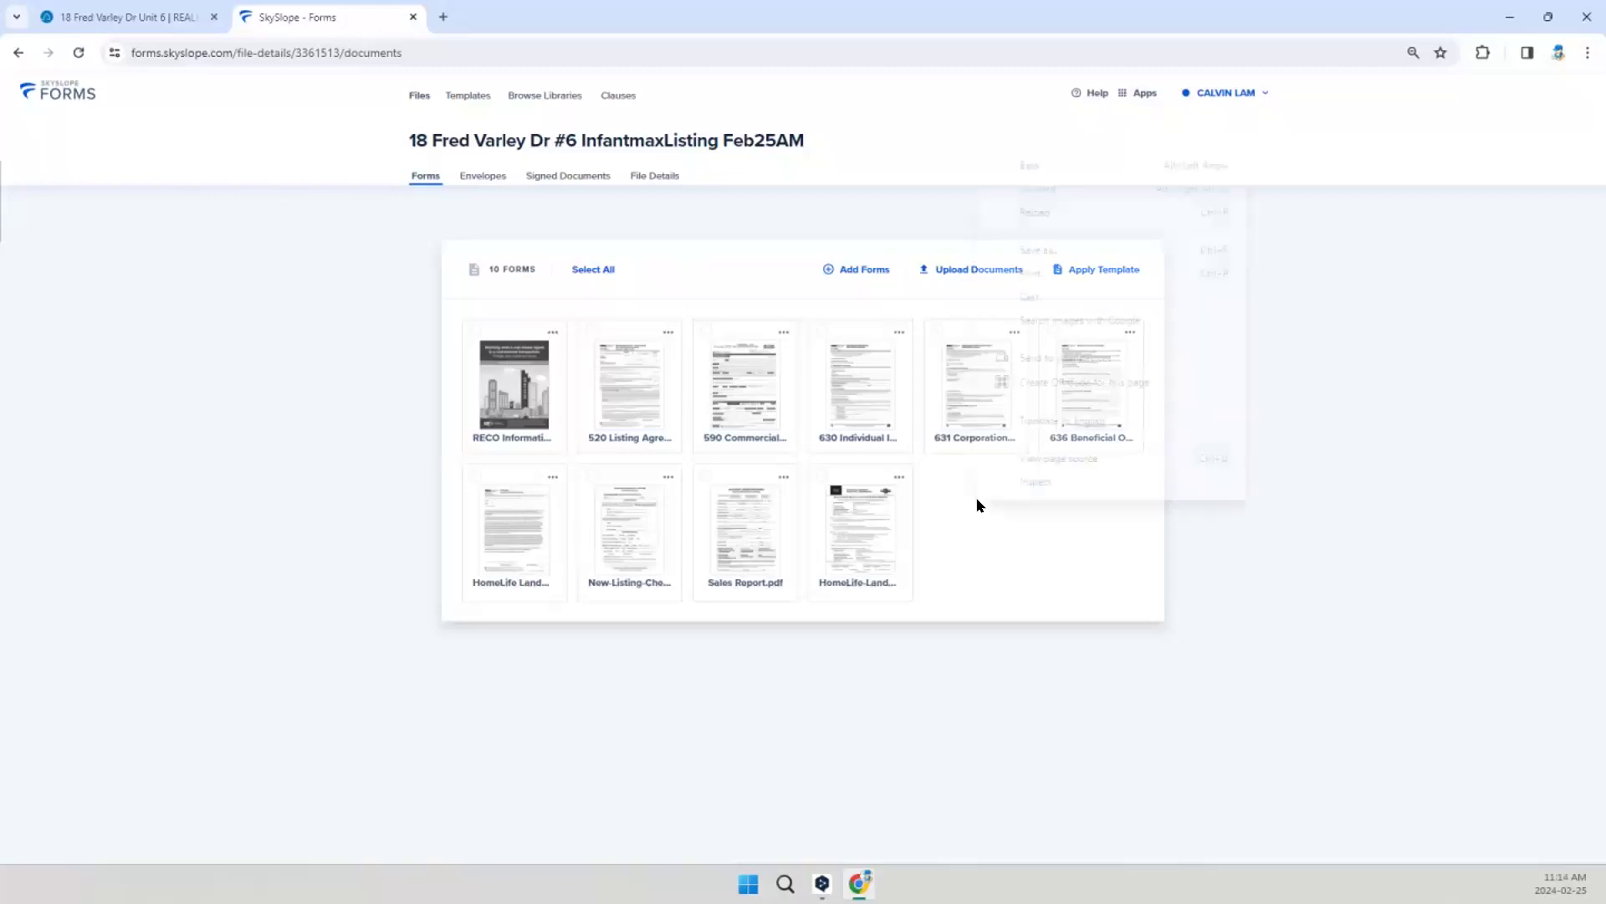
pyautogui.click(950, 502)
pyautogui.click(864, 272)
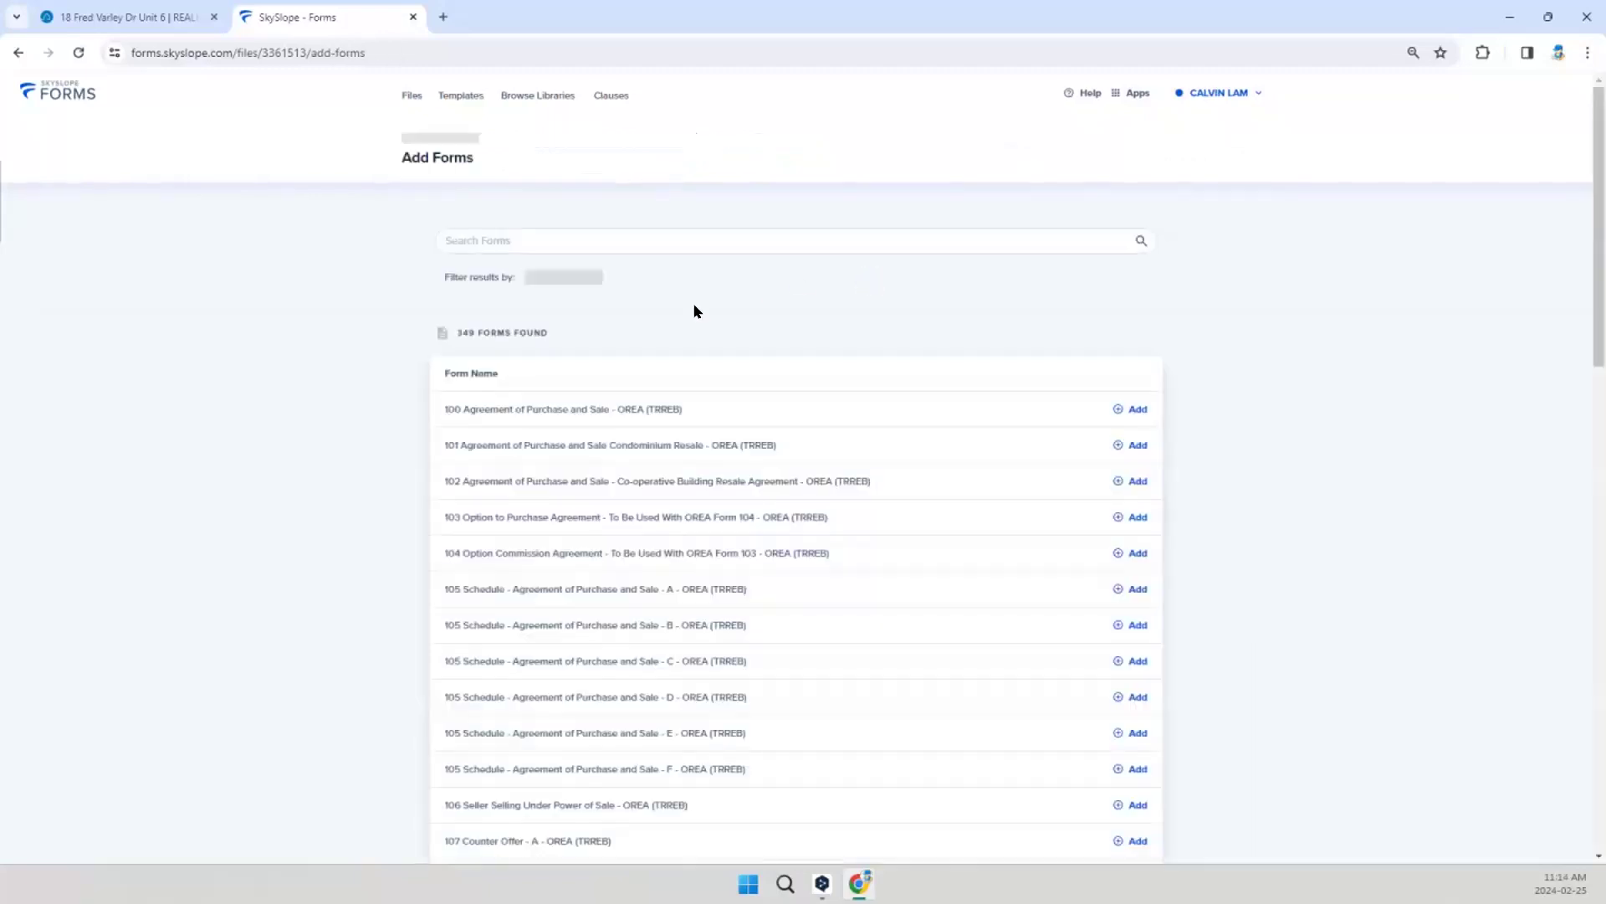
pyautogui.click(625, 206)
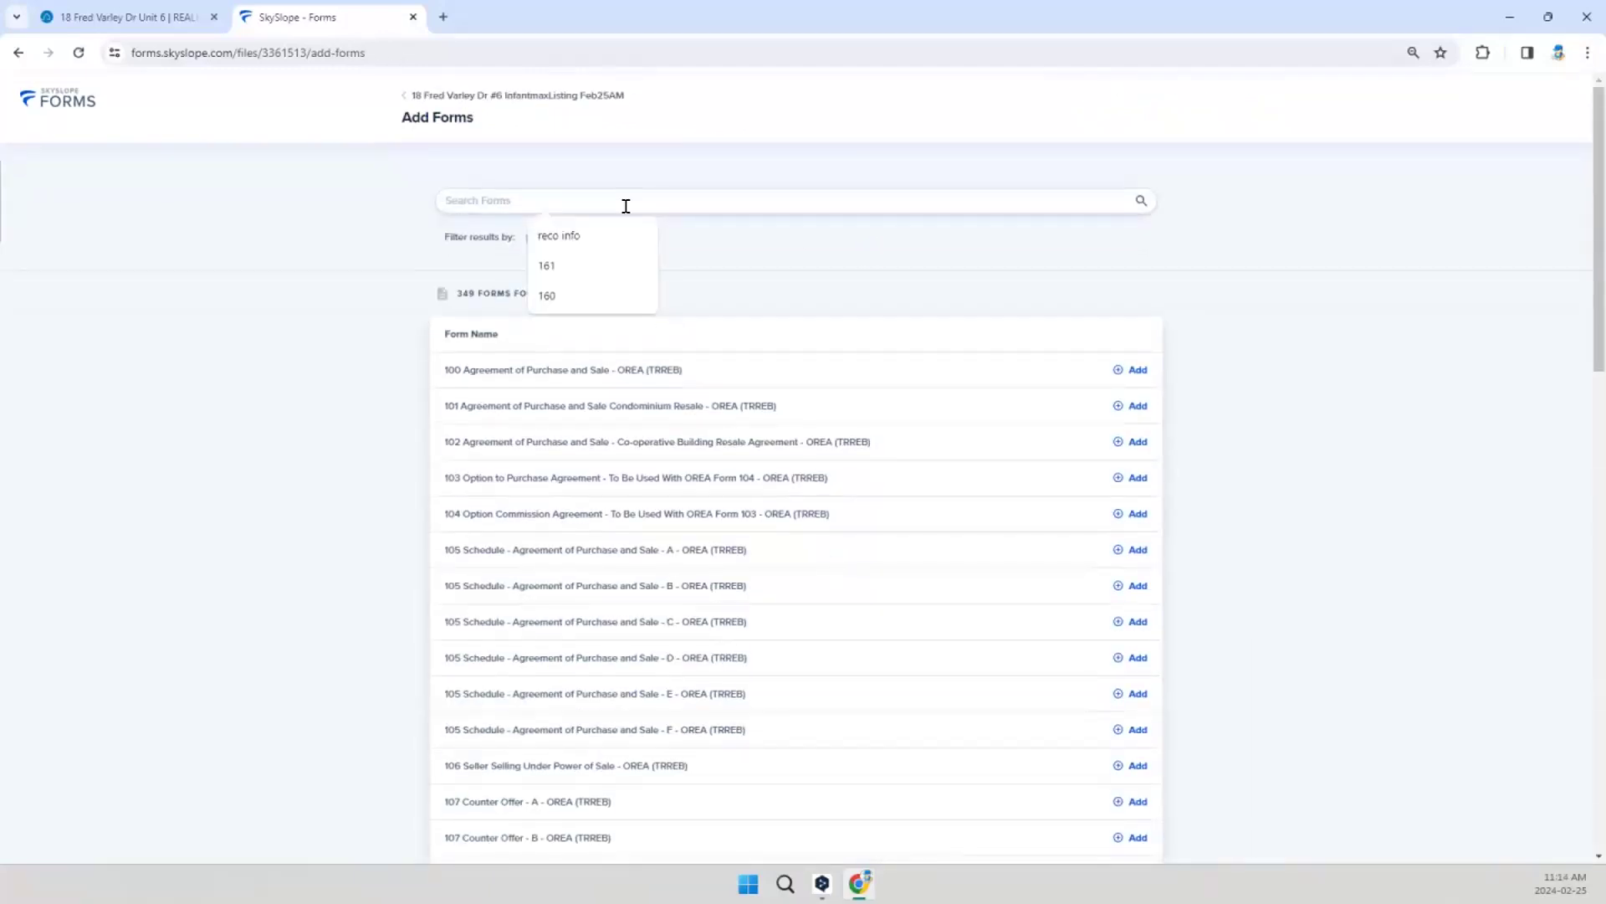
pyautogui.write('504')
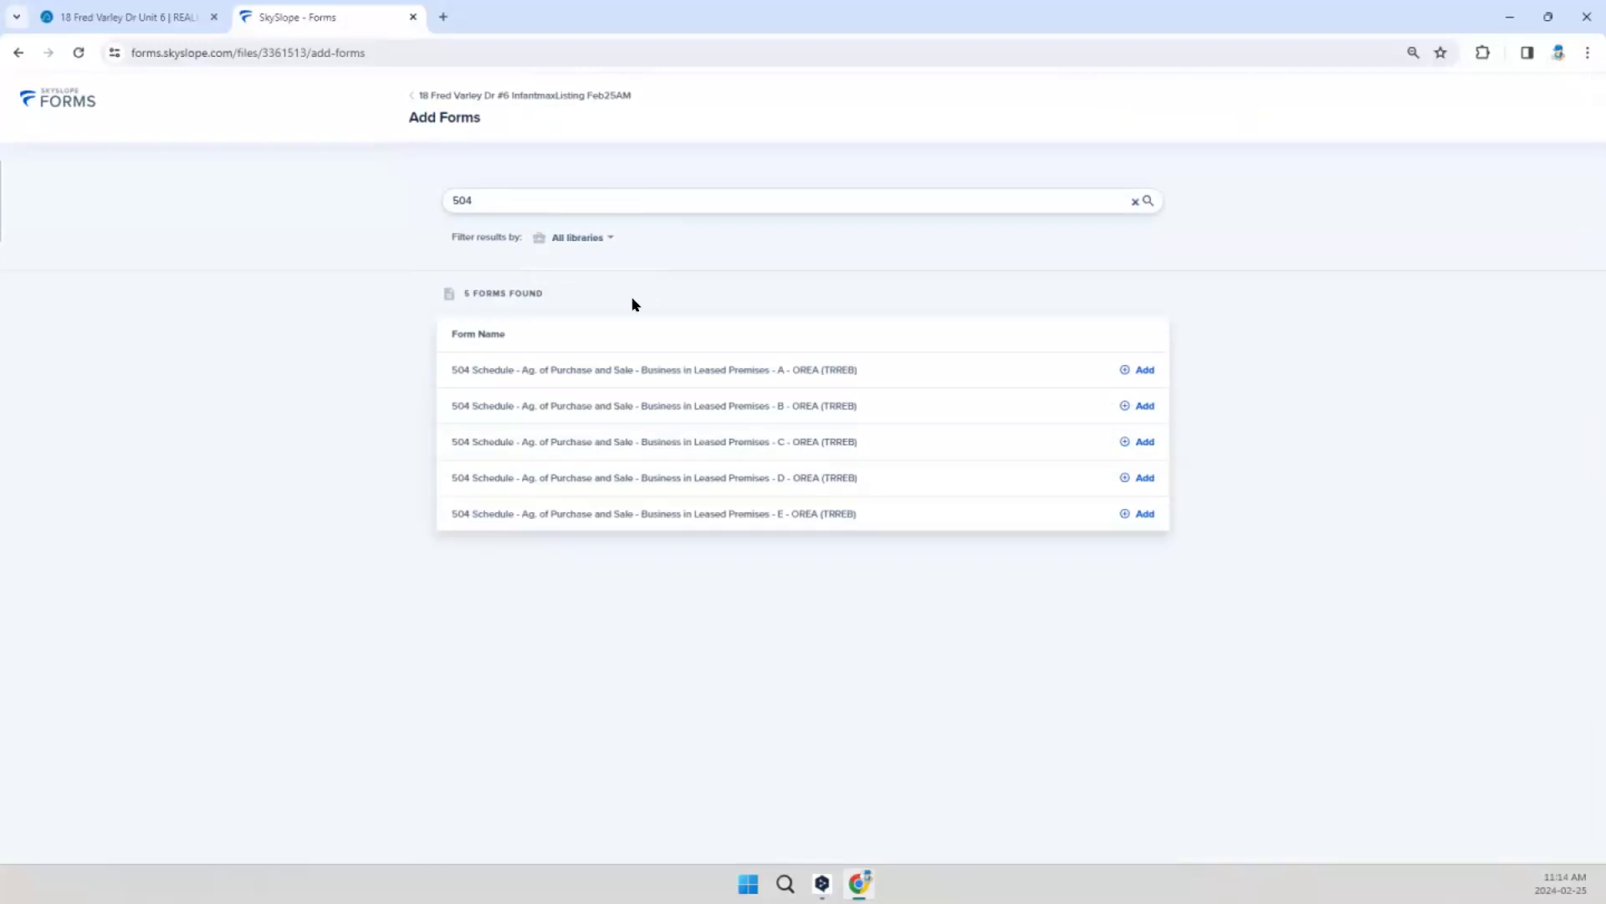
pyautogui.click(1144, 443)
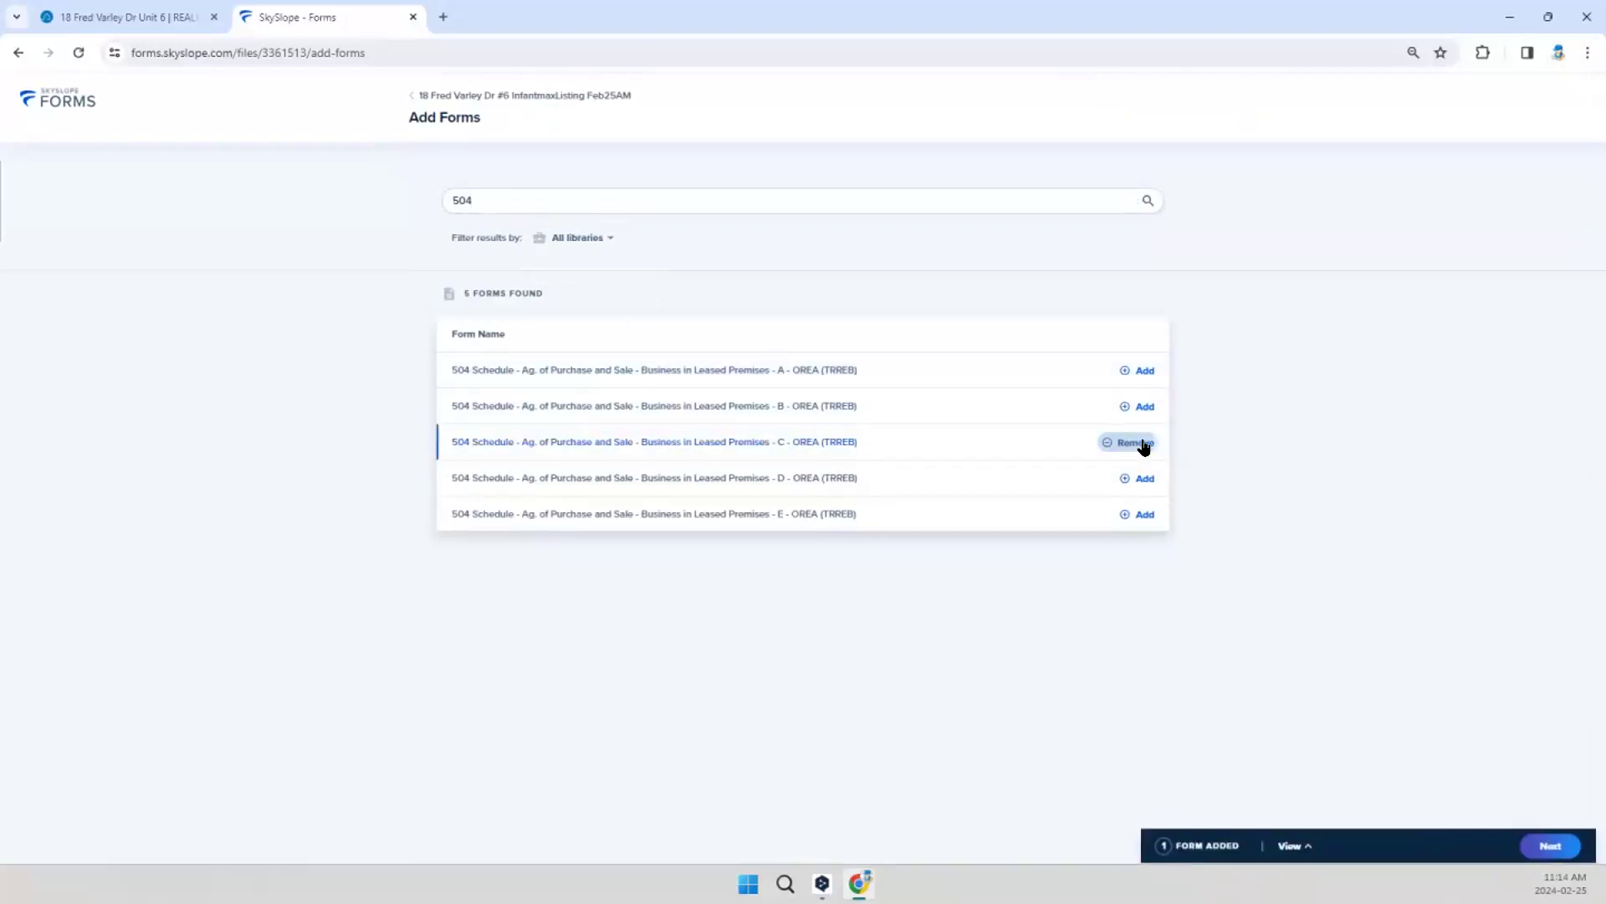
pyautogui.click(1549, 846)
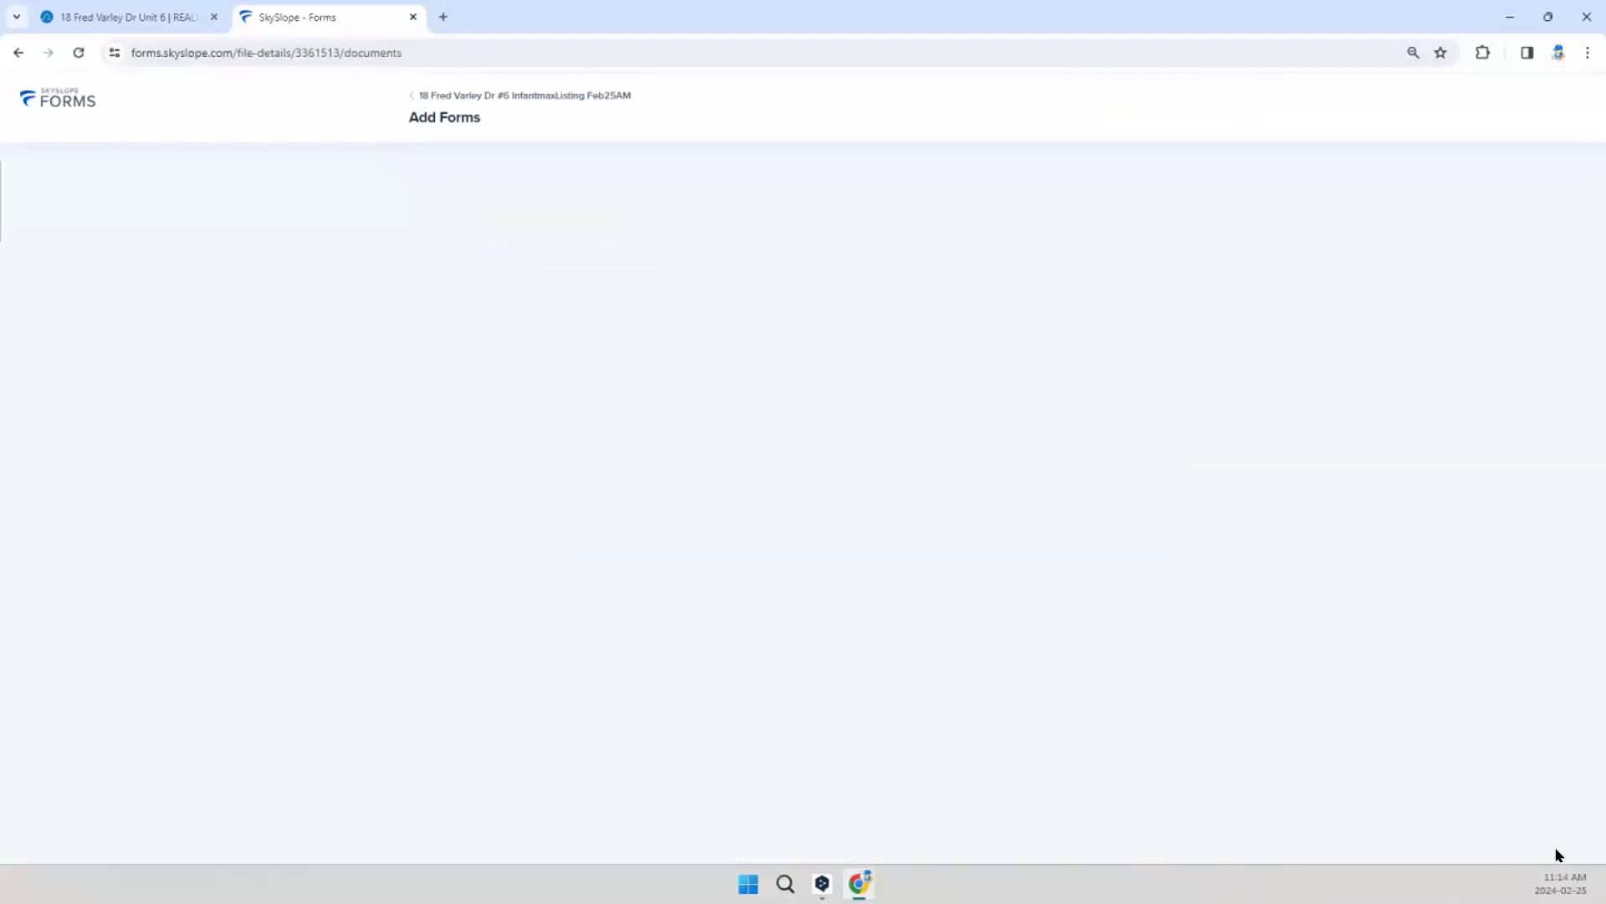
# Step: Open the added 504 Schedule form and enter C as the schedule letter
pyautogui.click(962, 535)
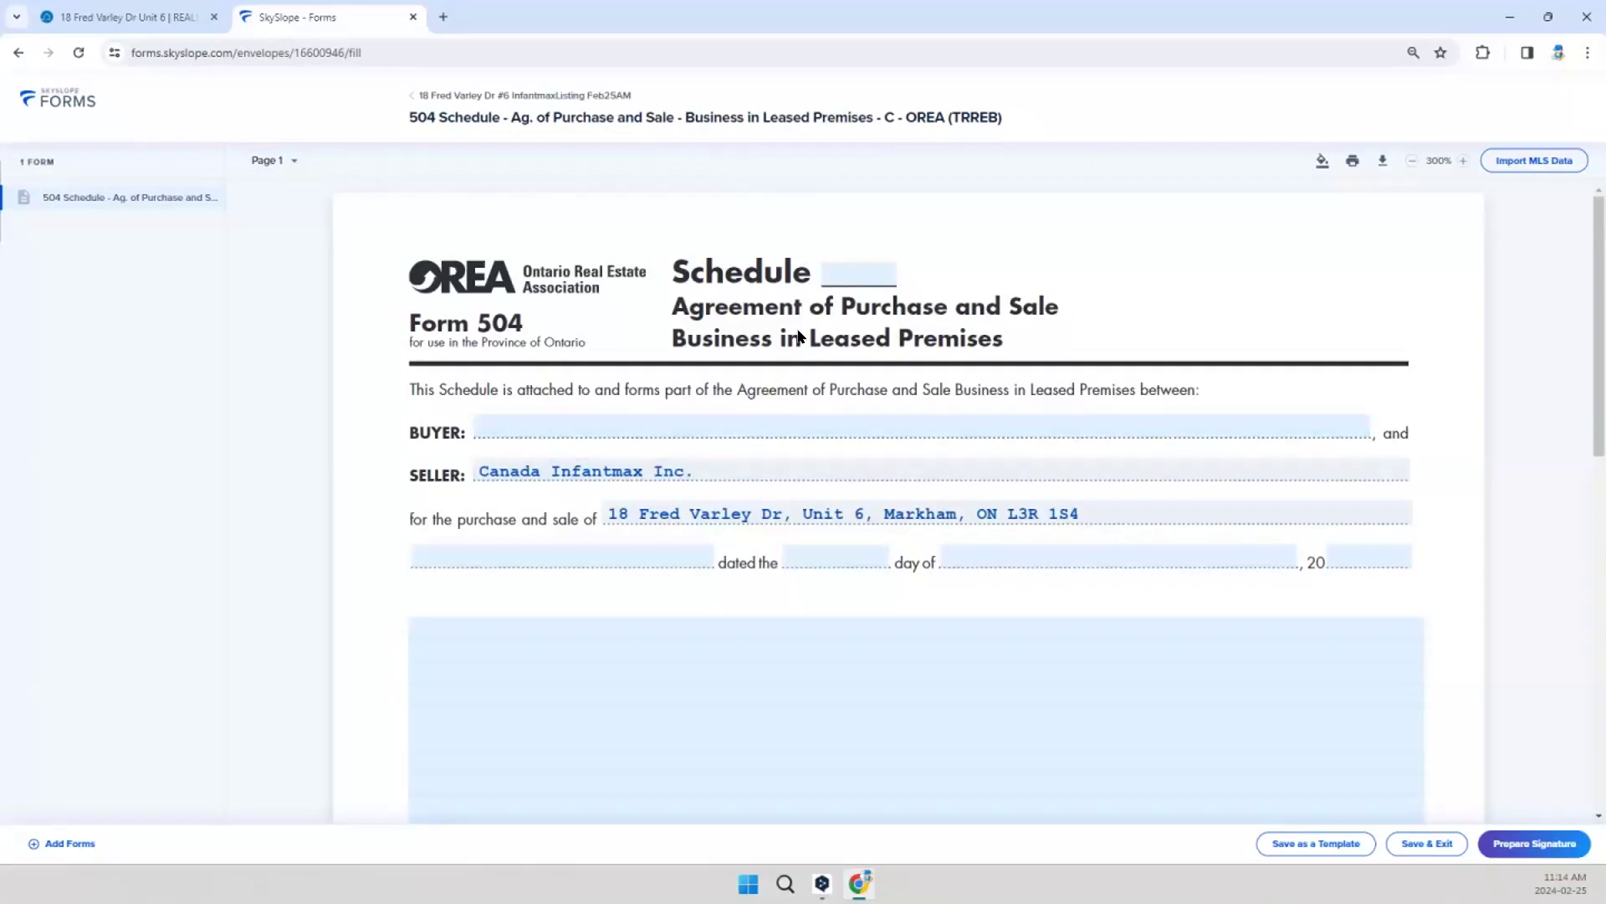
pyautogui.click(825, 274)
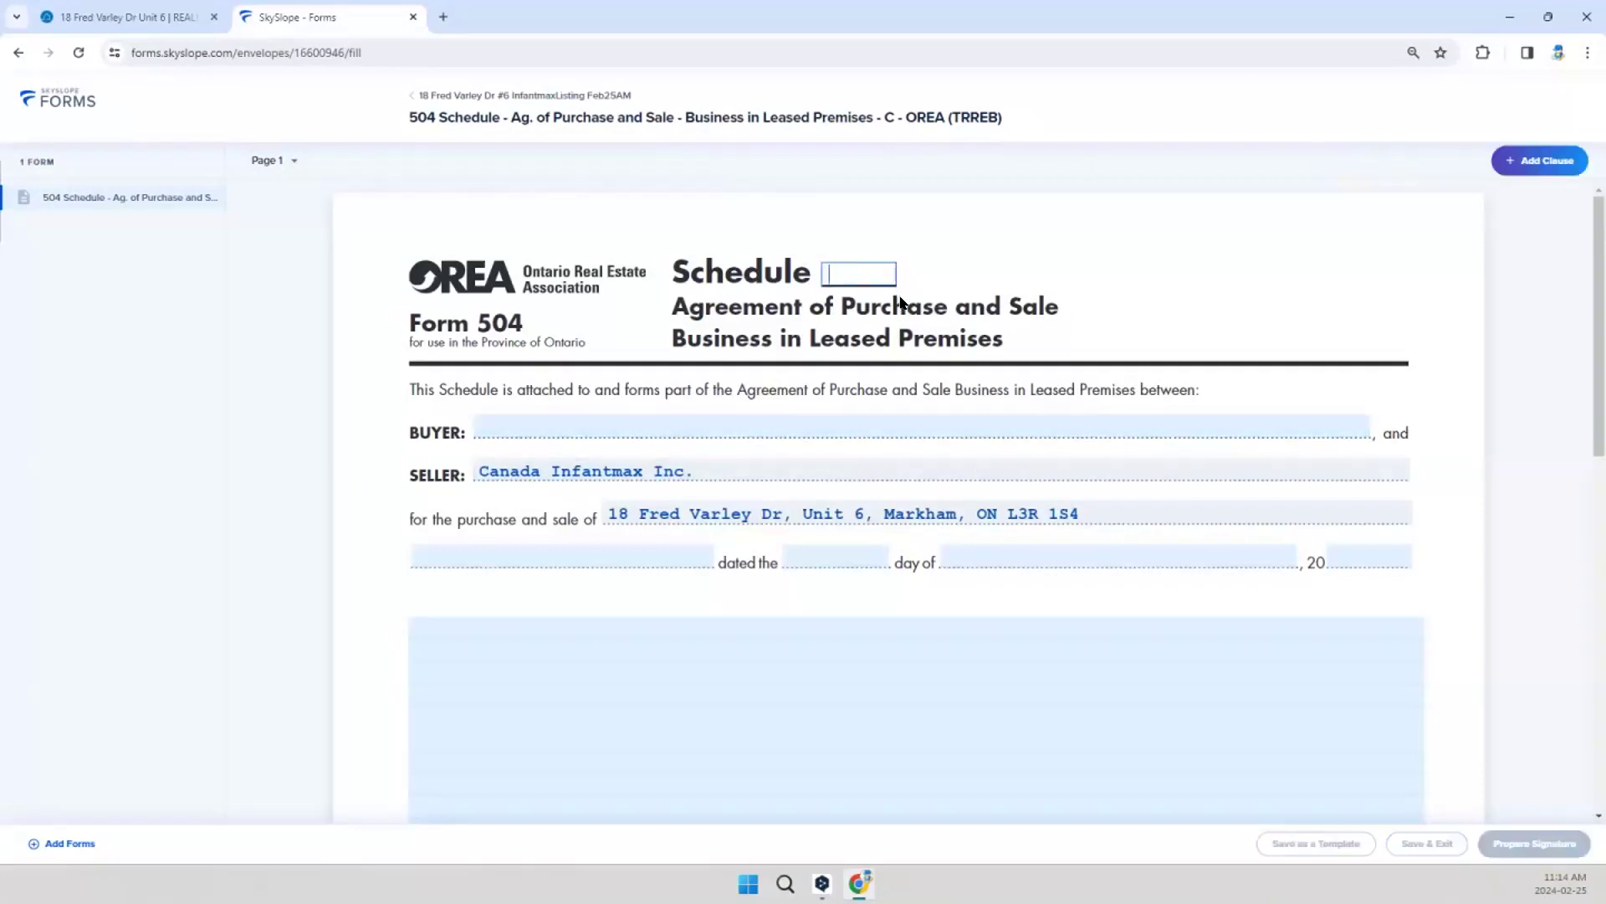
pyautogui.write('C')
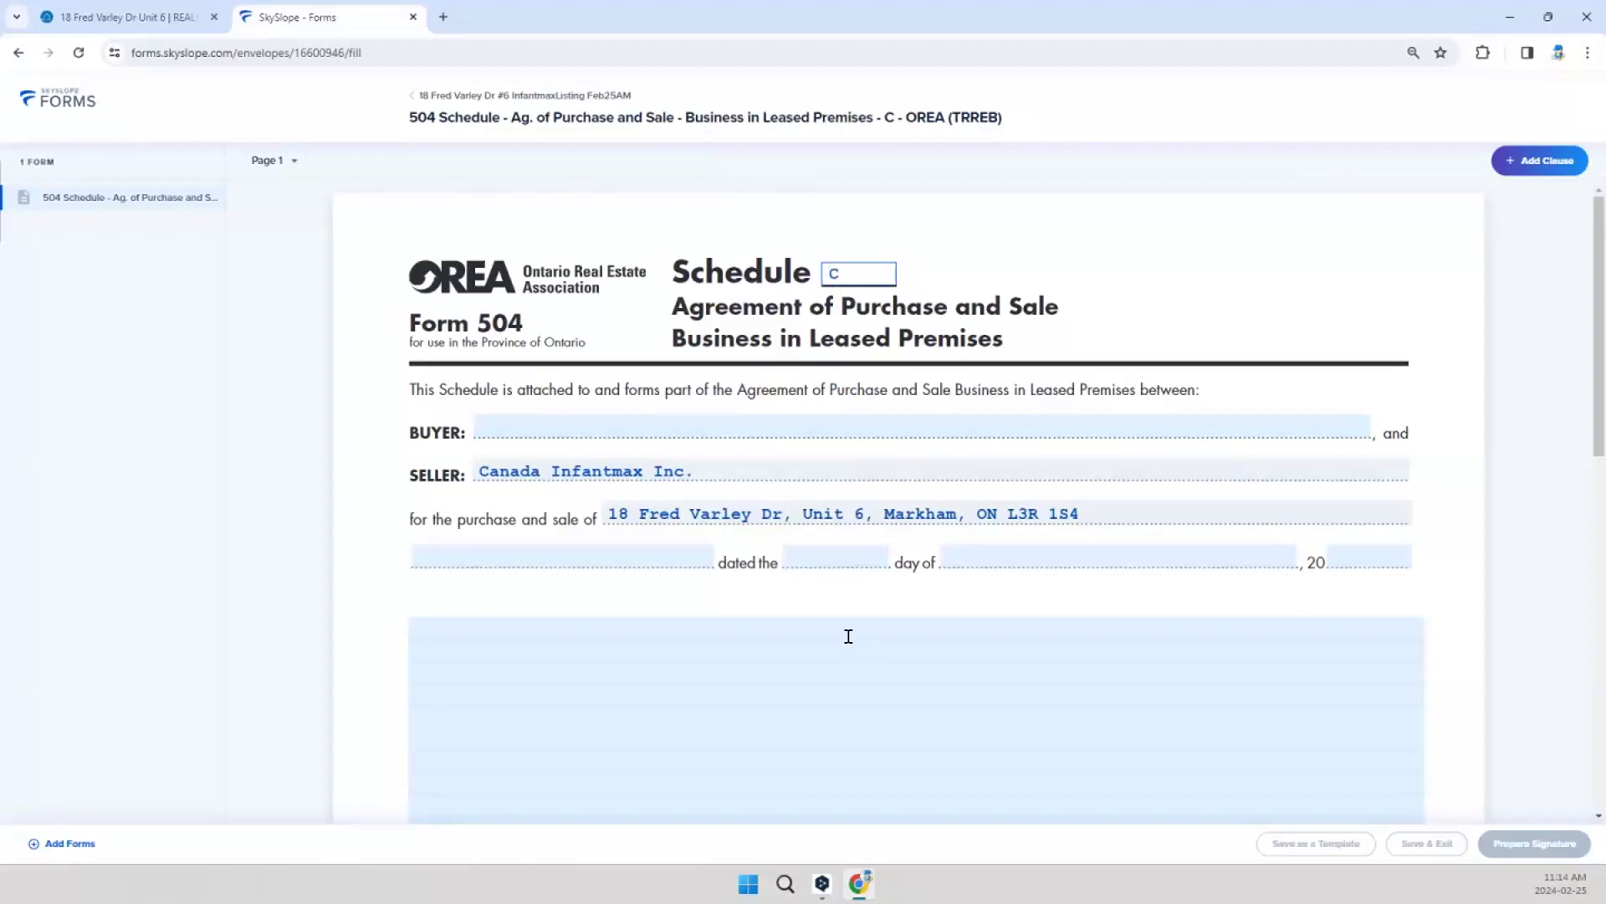
# Step: Paste the equipment and chattels clause listing sofa chairs, coffee tables, coffee machines and refrigerator into the schedule's description, remove the trailing blank line and save
pyautogui.click(785, 624)
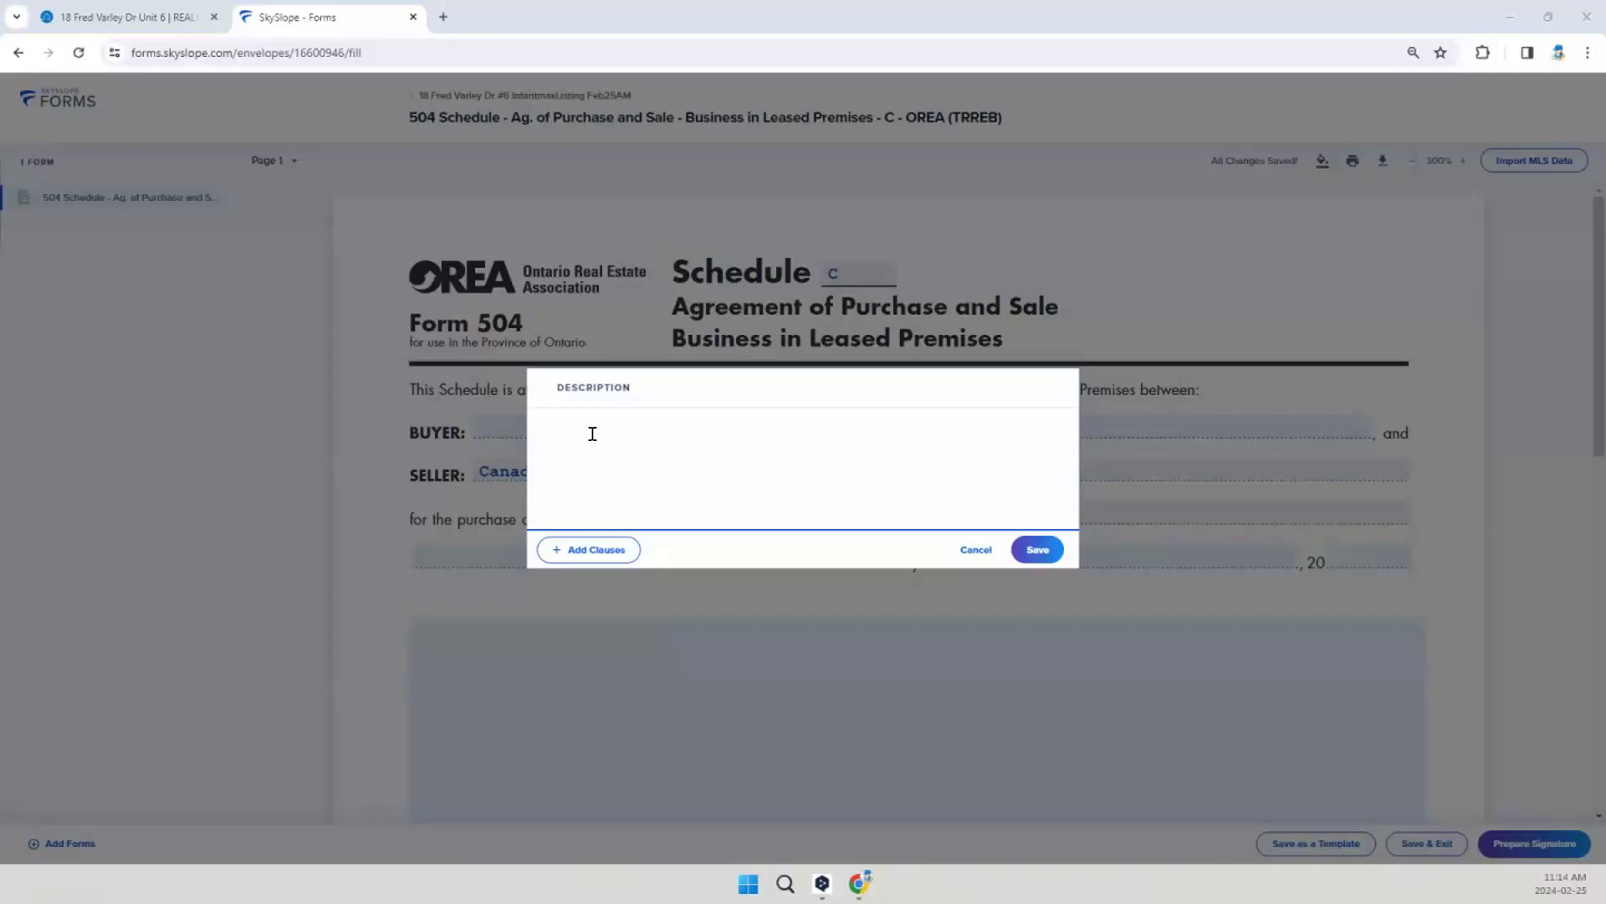
pyautogui.write('The purchase price includes the following equipment and chattels: Two sofa chairs Three coffee tables Two coffee machines One double-door refrigerator  These items are included in the sale and are to be transferred to the buyer in their current condition at the time of sale closure.')
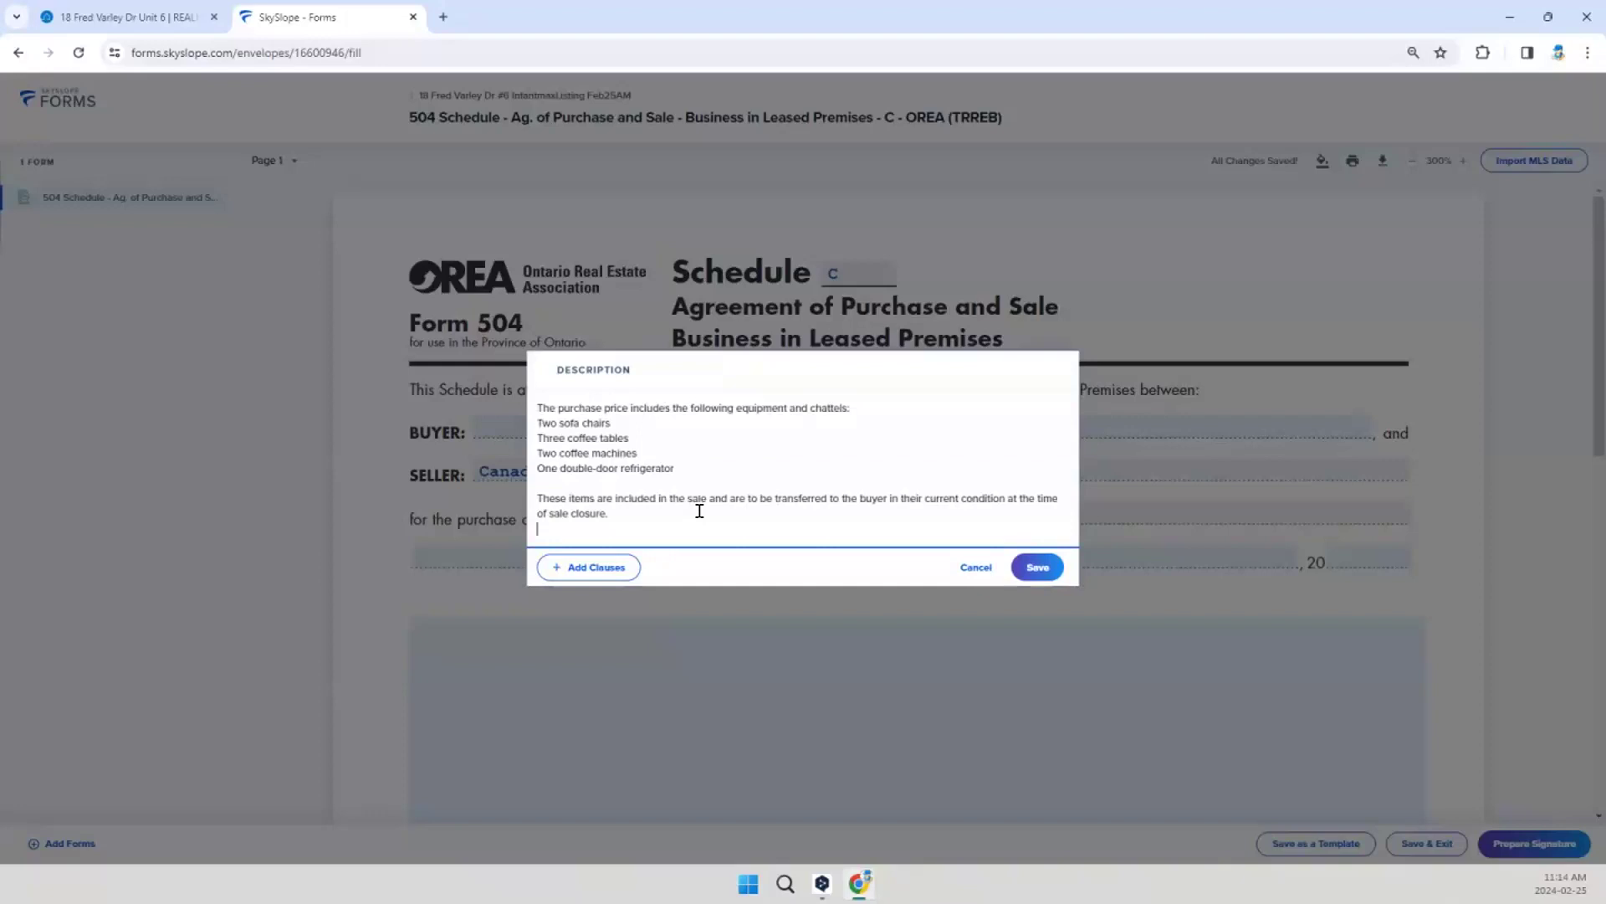
pyautogui.press('BackSpace')
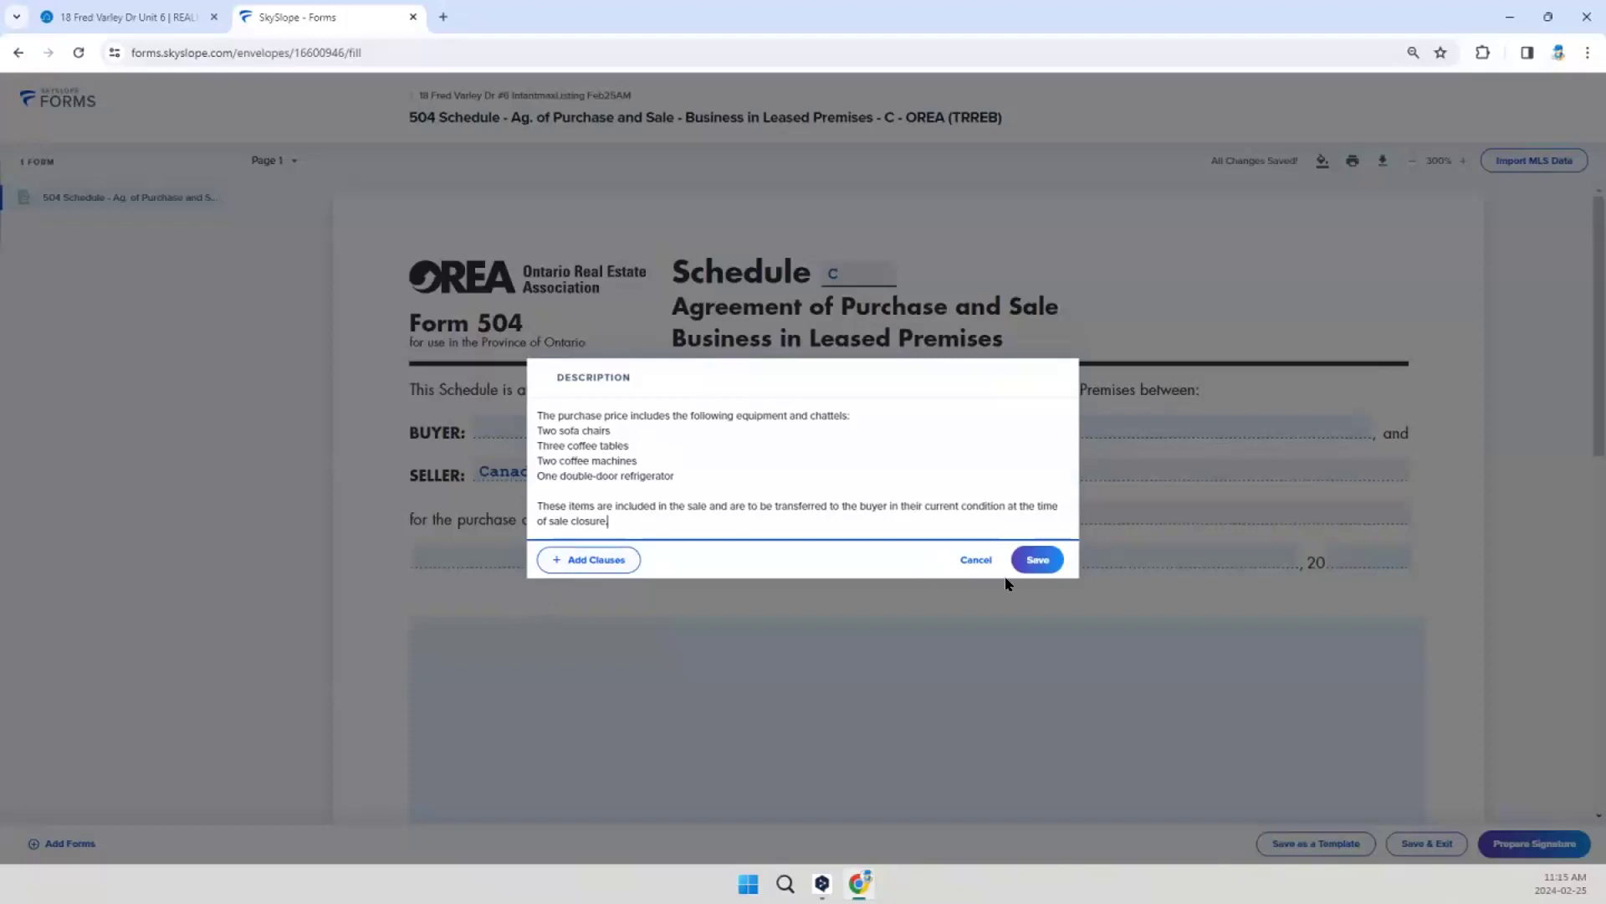
pyautogui.click(1037, 561)
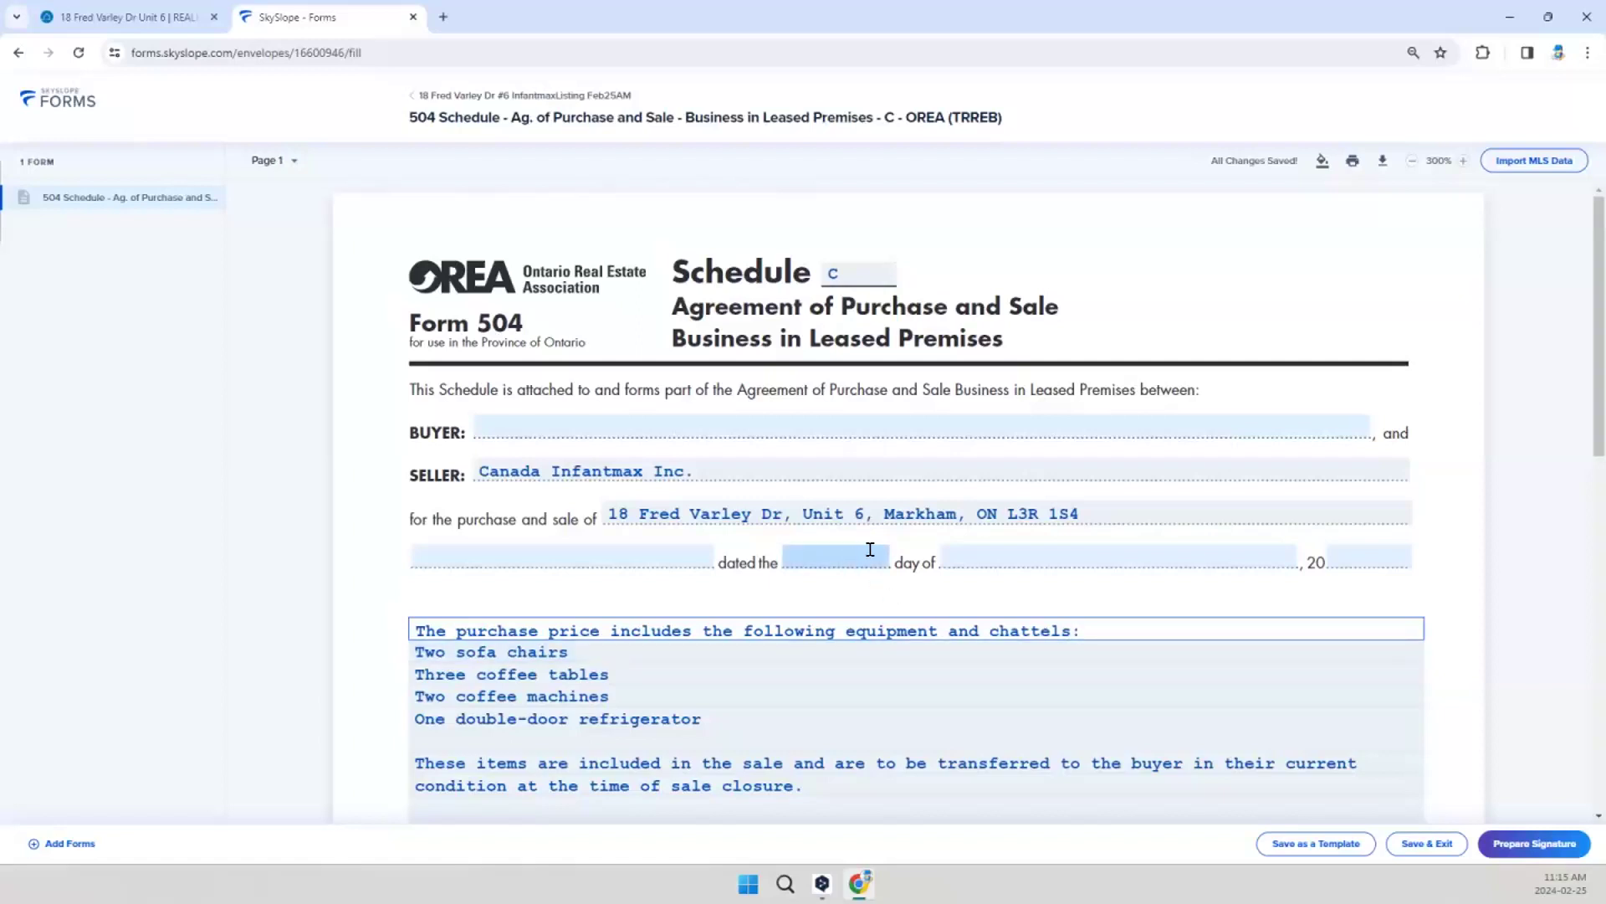
# Step: Save and exit the schedule, appending "Sch-C" to the envelope name and removing "Dr" from it
pyautogui.scroll(-1, 874, 593)
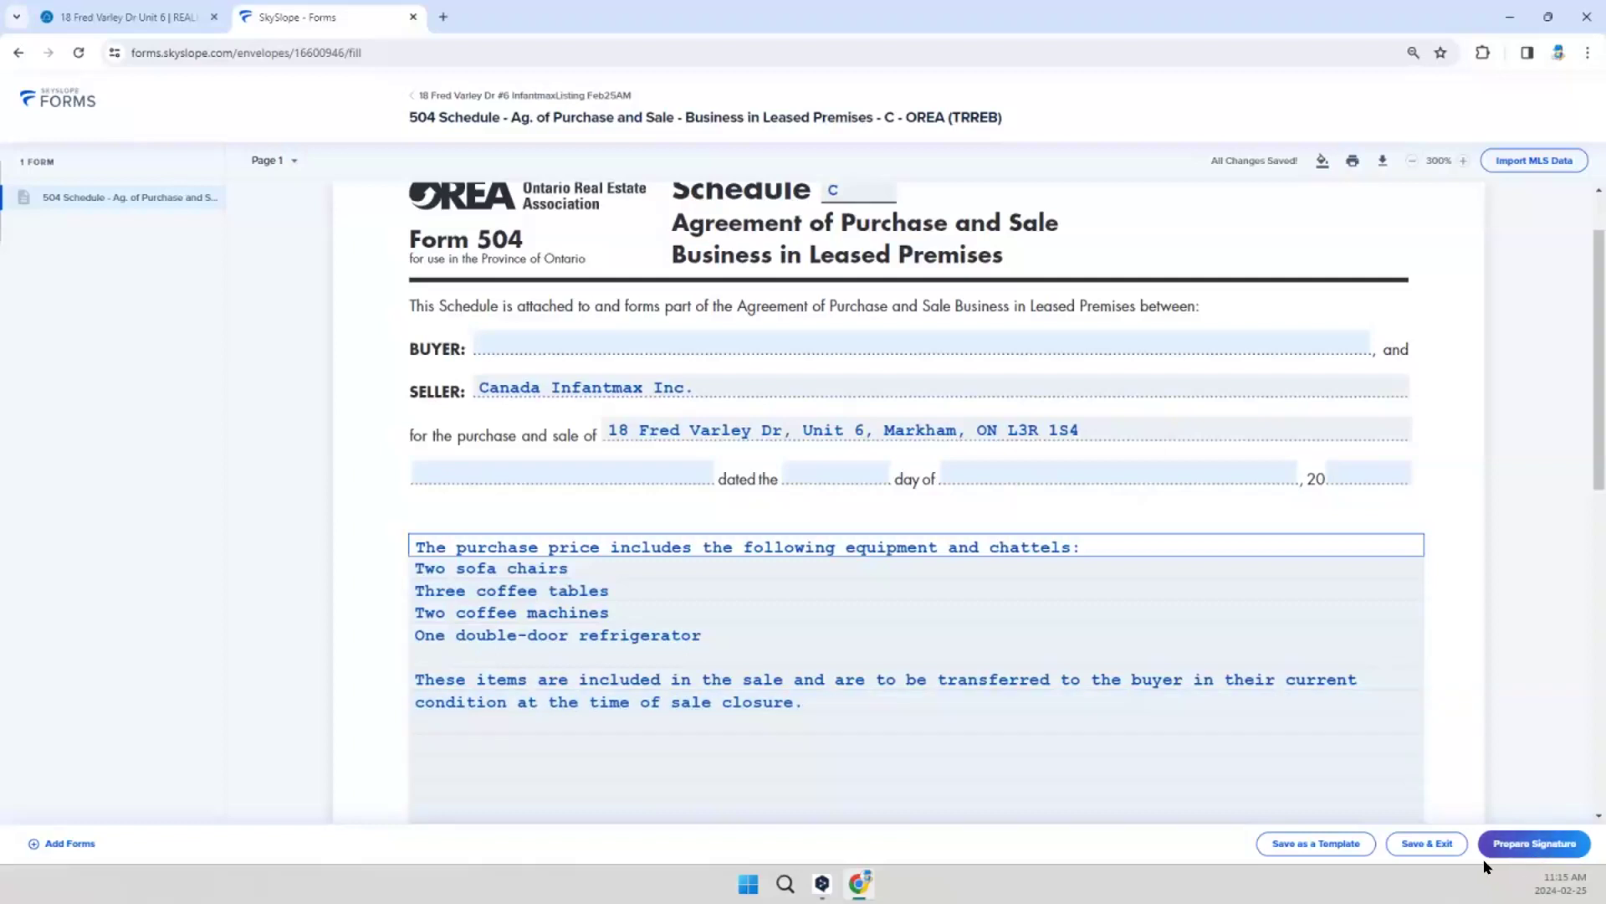
pyautogui.click(1434, 848)
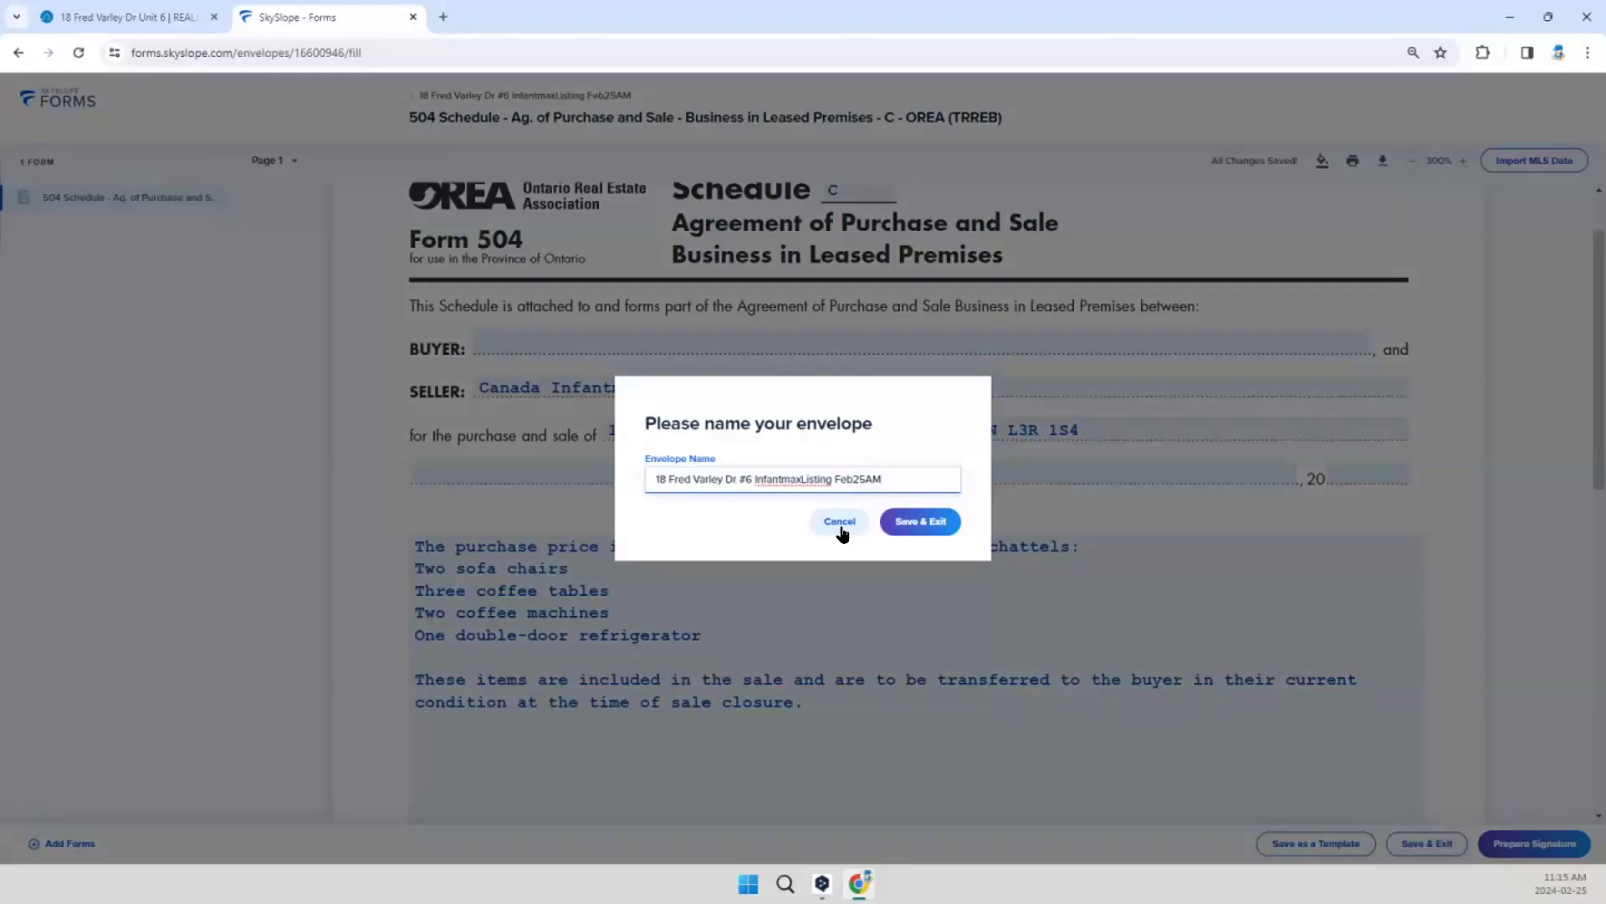
pyautogui.write('X')
pyautogui.press('BackSpace')
pyautogui.write('Sch-C')
pyautogui.click(931, 525)
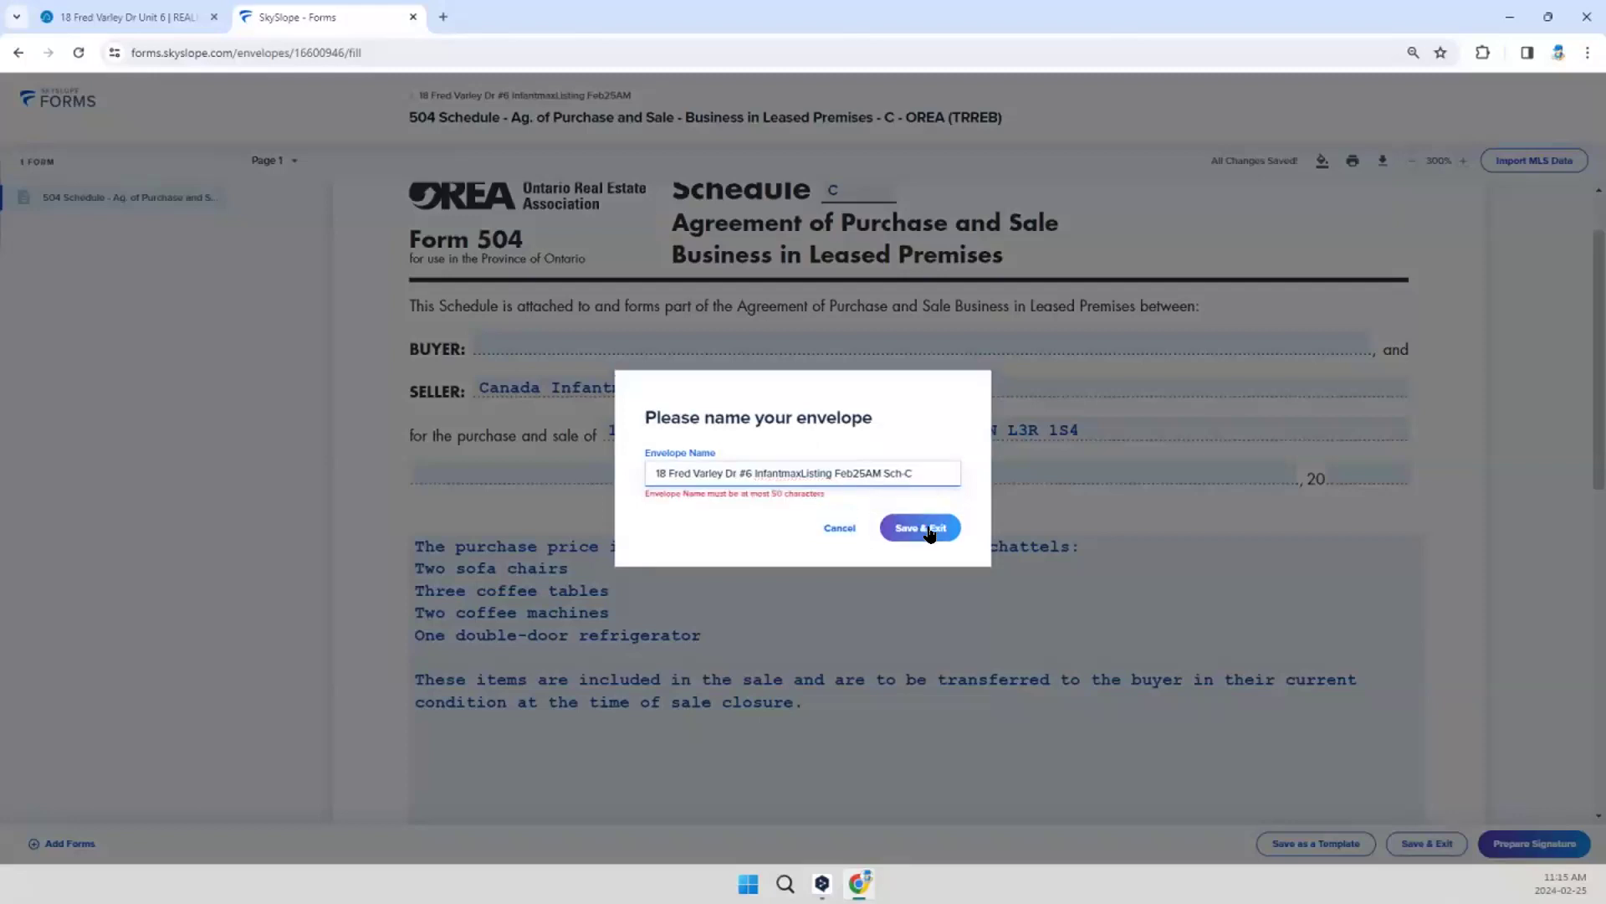
pyautogui.doubleClick(853, 473)
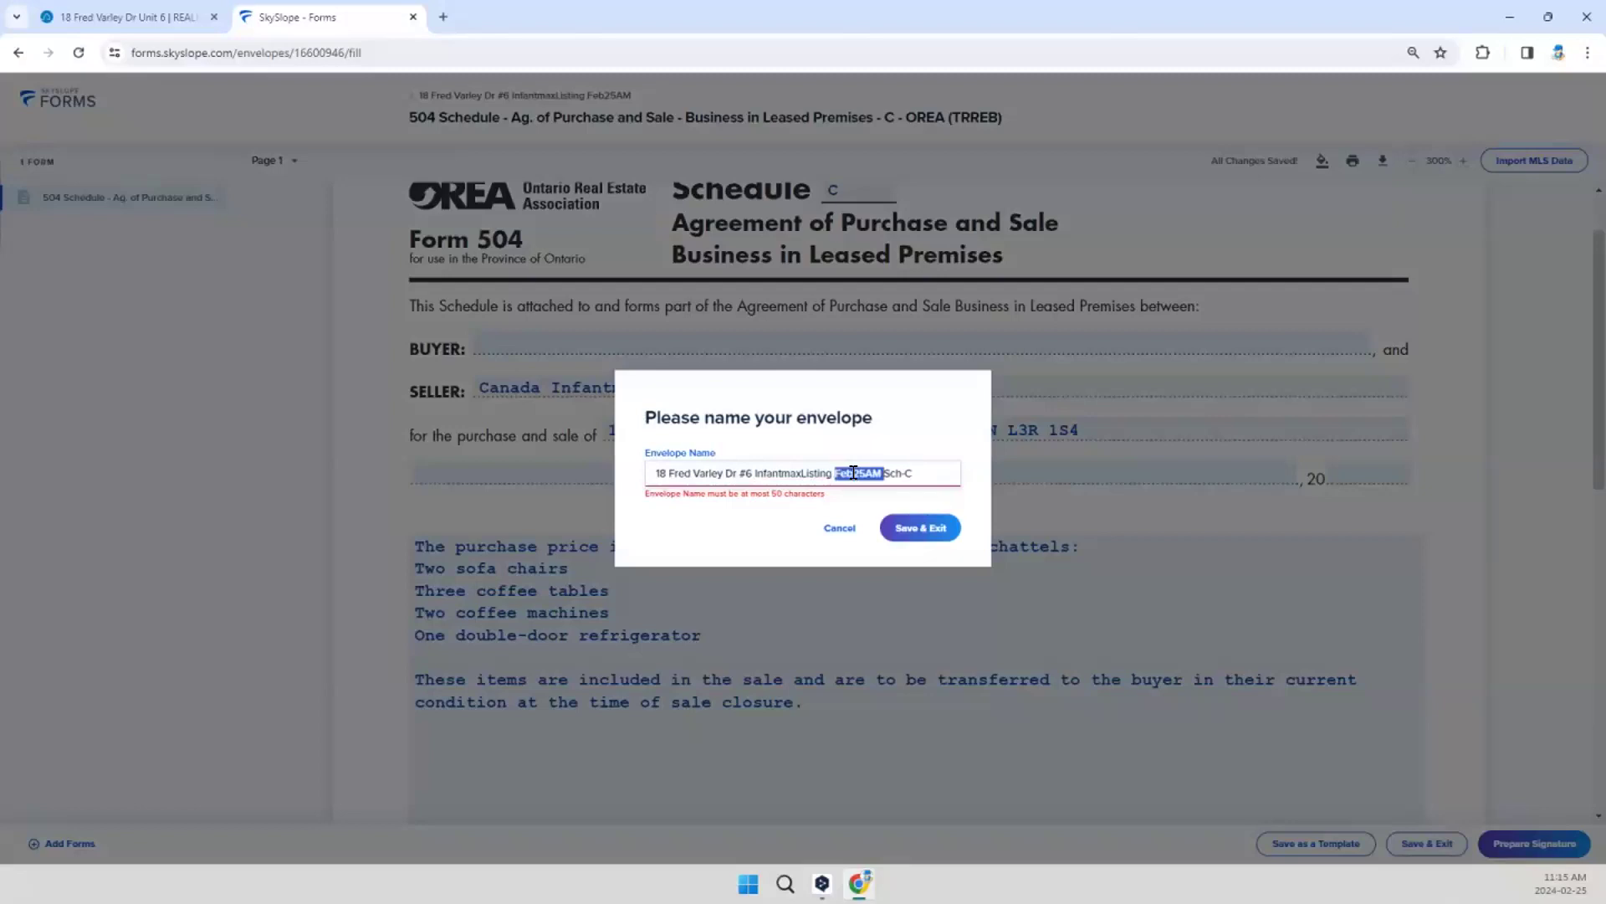
pyautogui.doubleClick(729, 472)
pyautogui.press('BackSpace')
pyautogui.click(898, 521)
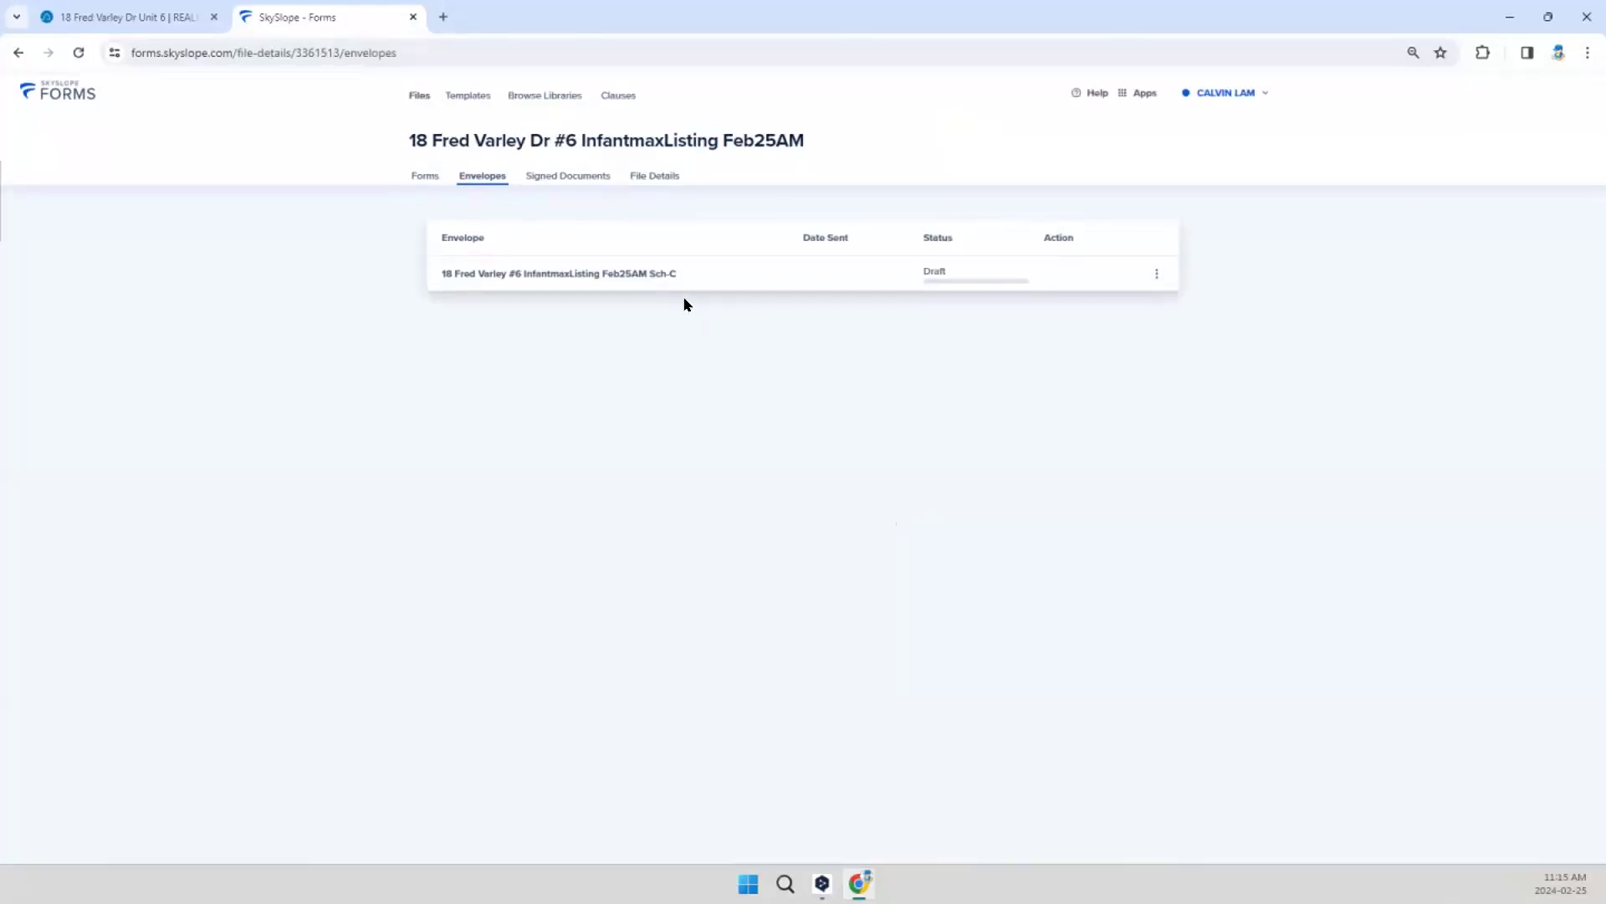
# Step: Reopen the Sch-C envelope, download the schedule as a single PDF and show the downloaded file in its folder
pyautogui.click(665, 284)
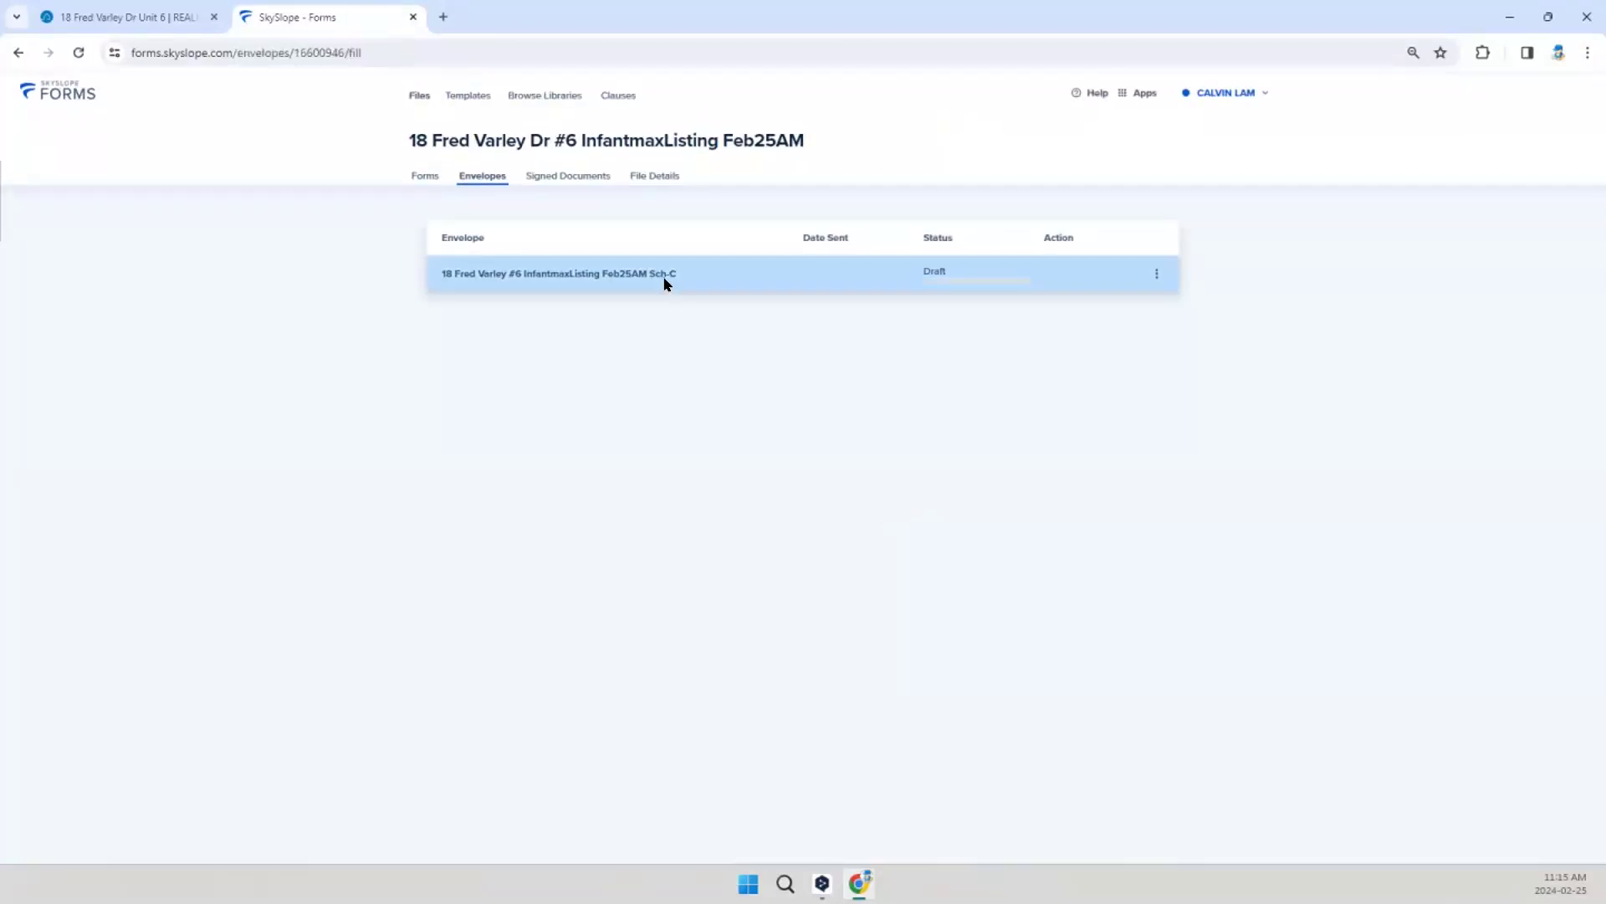
pyautogui.click(1381, 160)
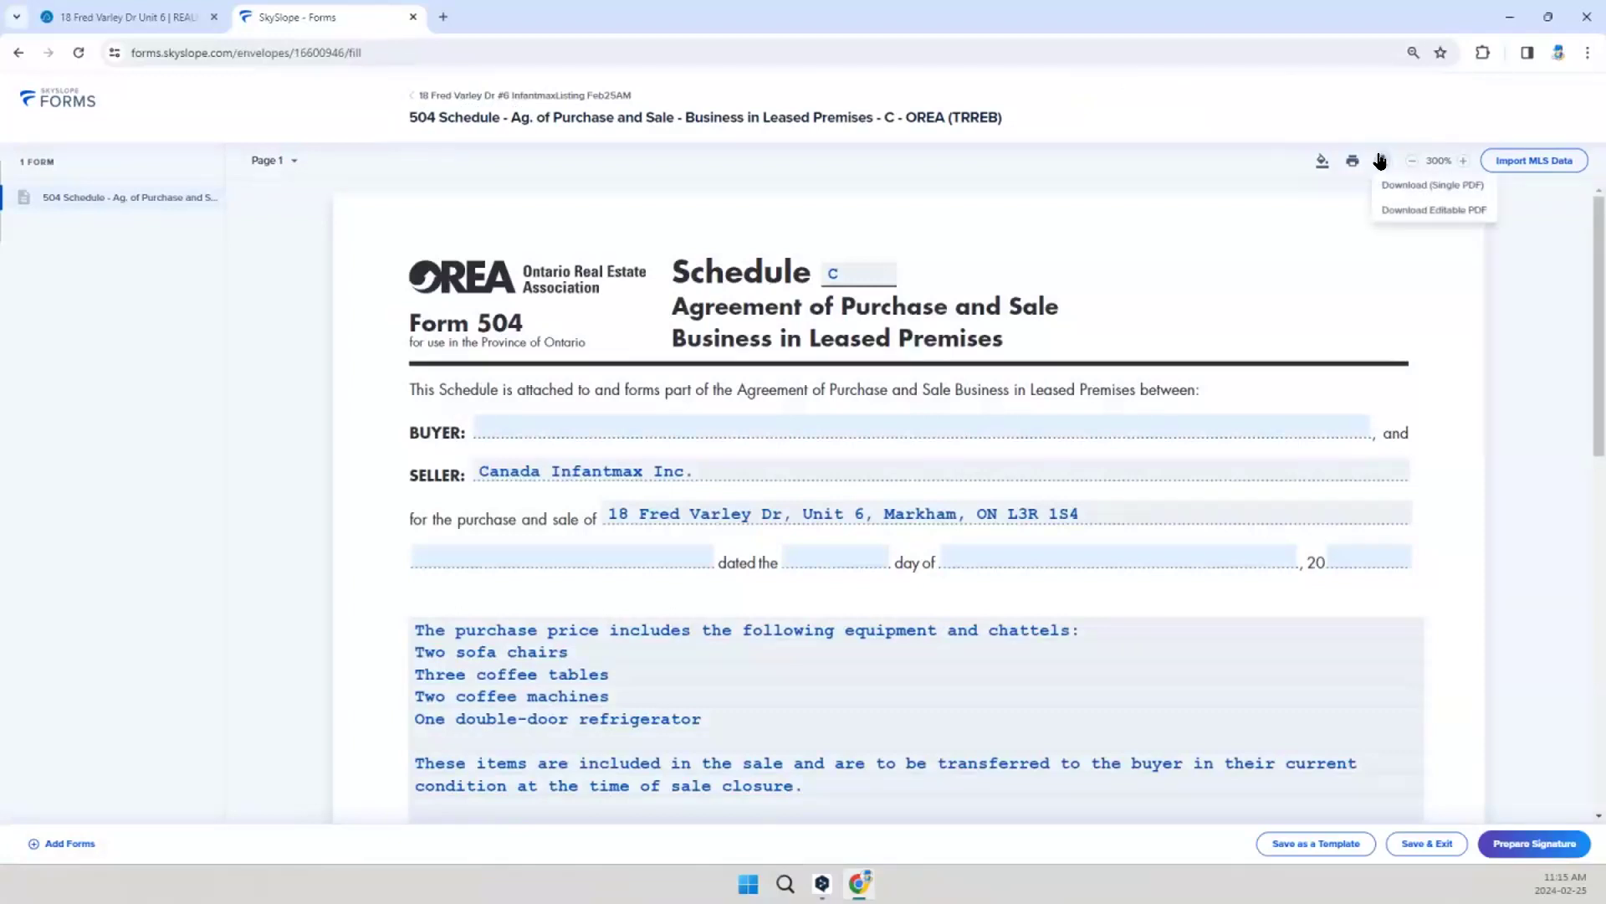
pyautogui.click(1397, 186)
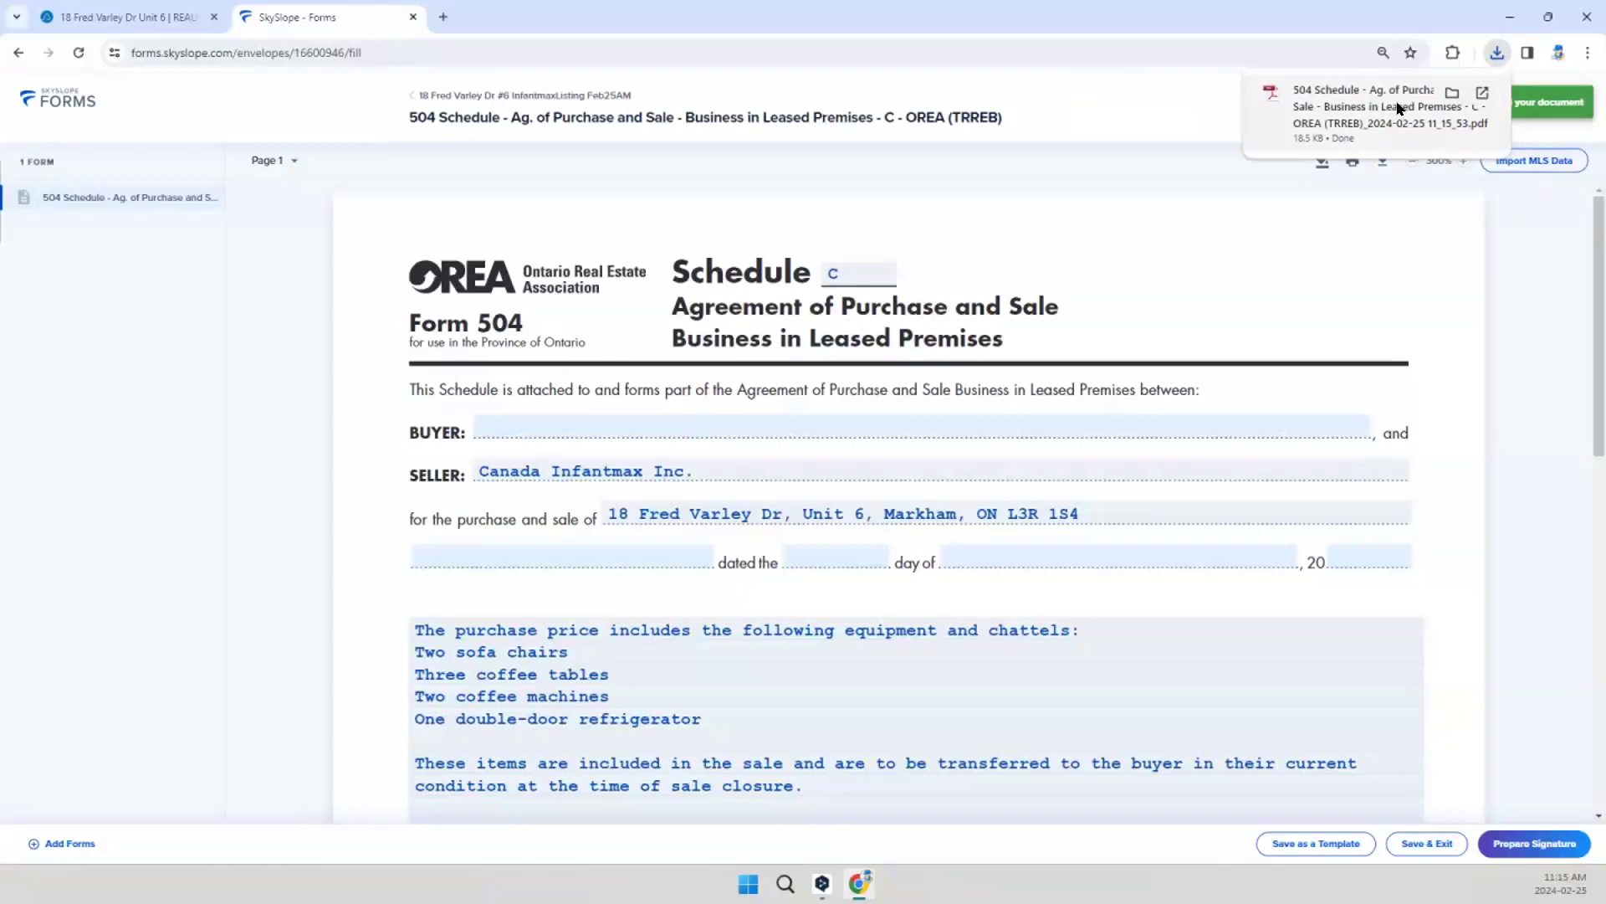
pyautogui.click(1452, 93)
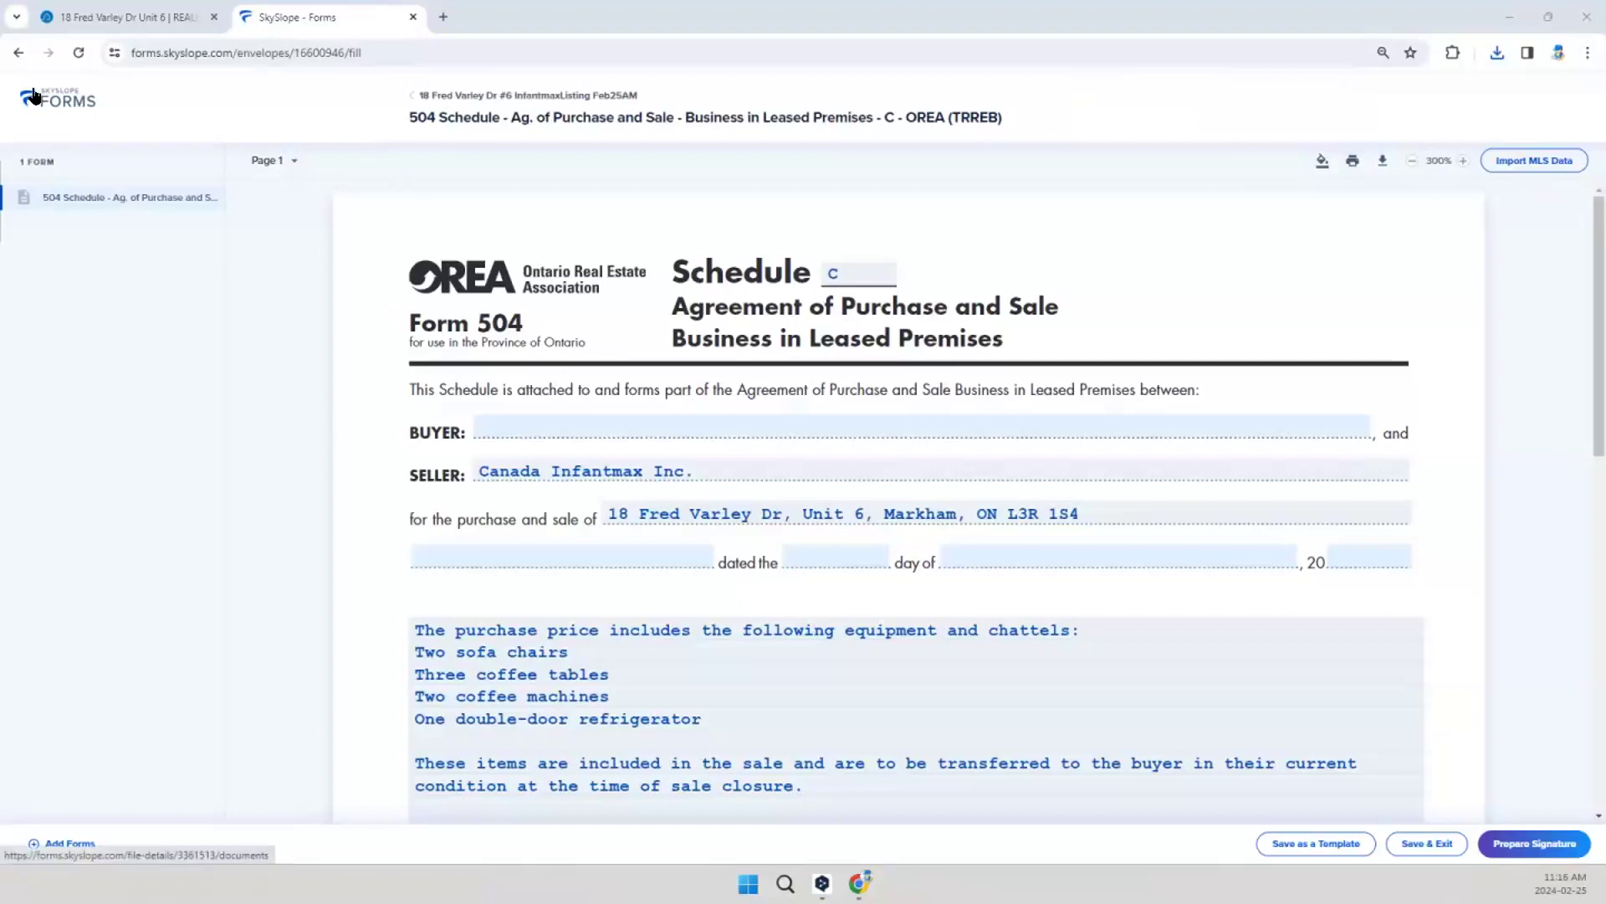
# Step: Return to the file's forms, open the RECO Information Guide Commercial and go to the buyer/seller acknowledgement on page 10
pyautogui.click(412, 99)
pyautogui.click(420, 179)
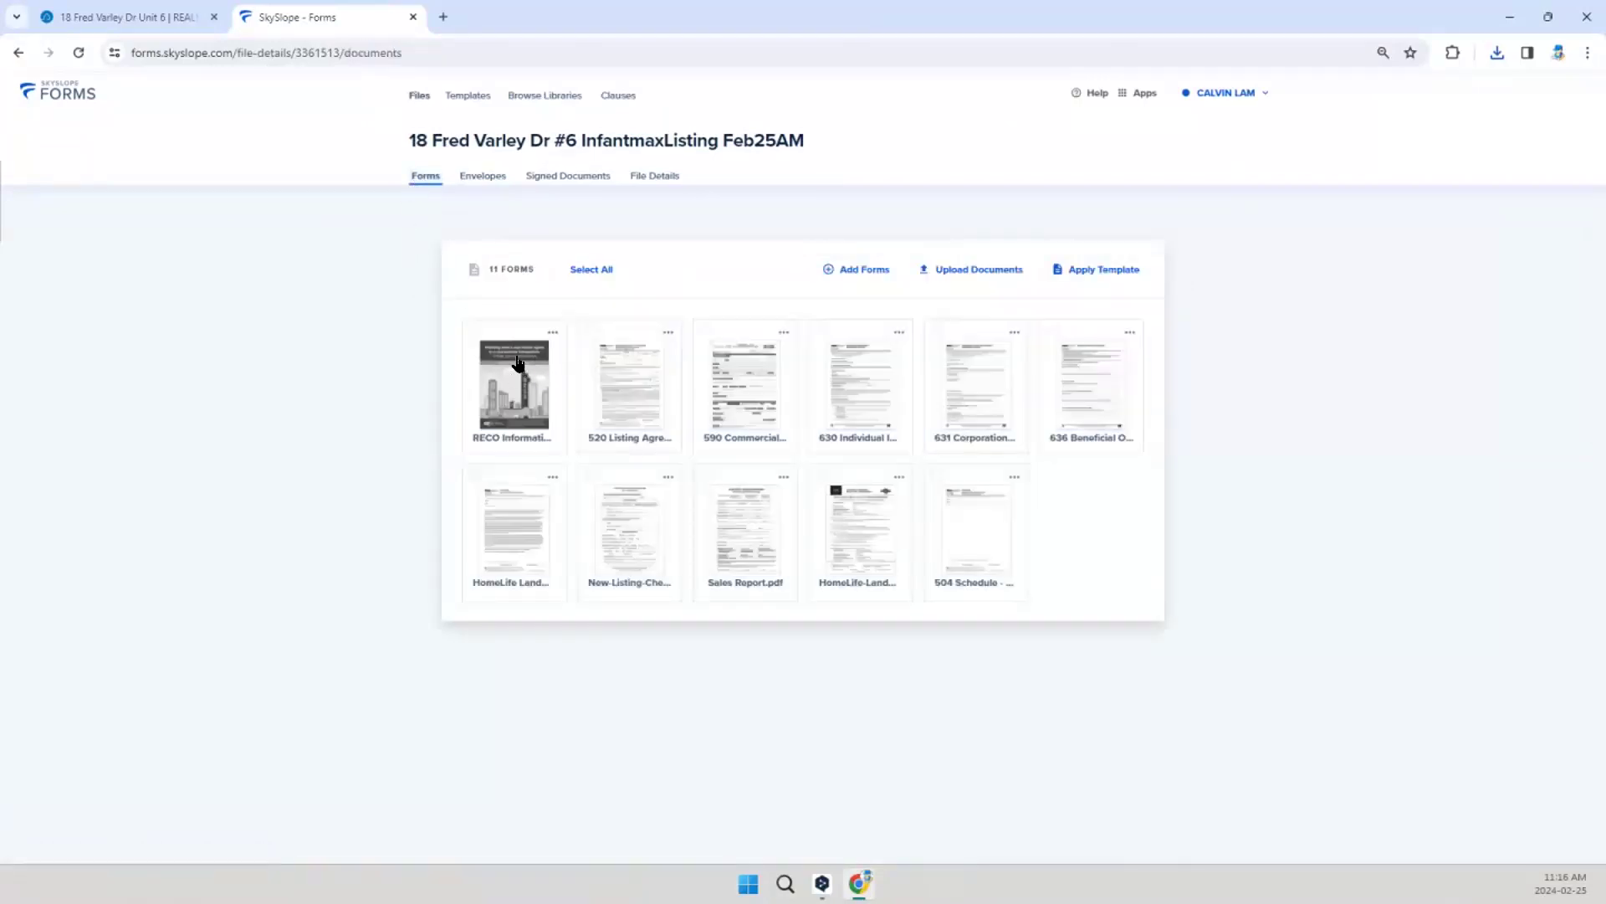
pyautogui.click(517, 363)
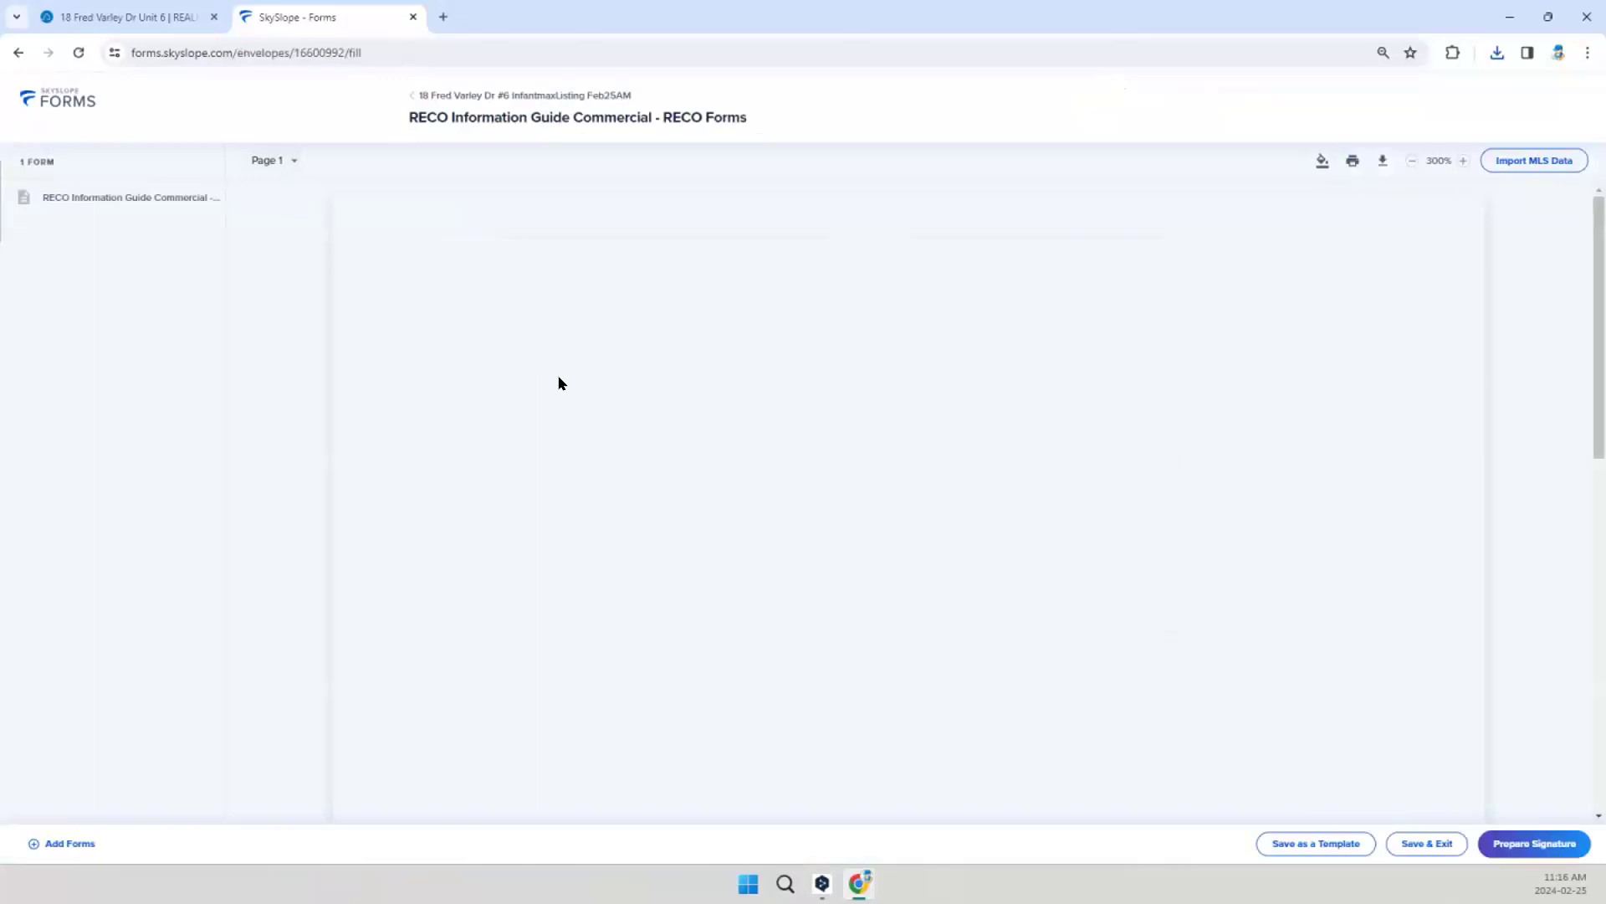
pyautogui.scroll(-15, 683, 529)
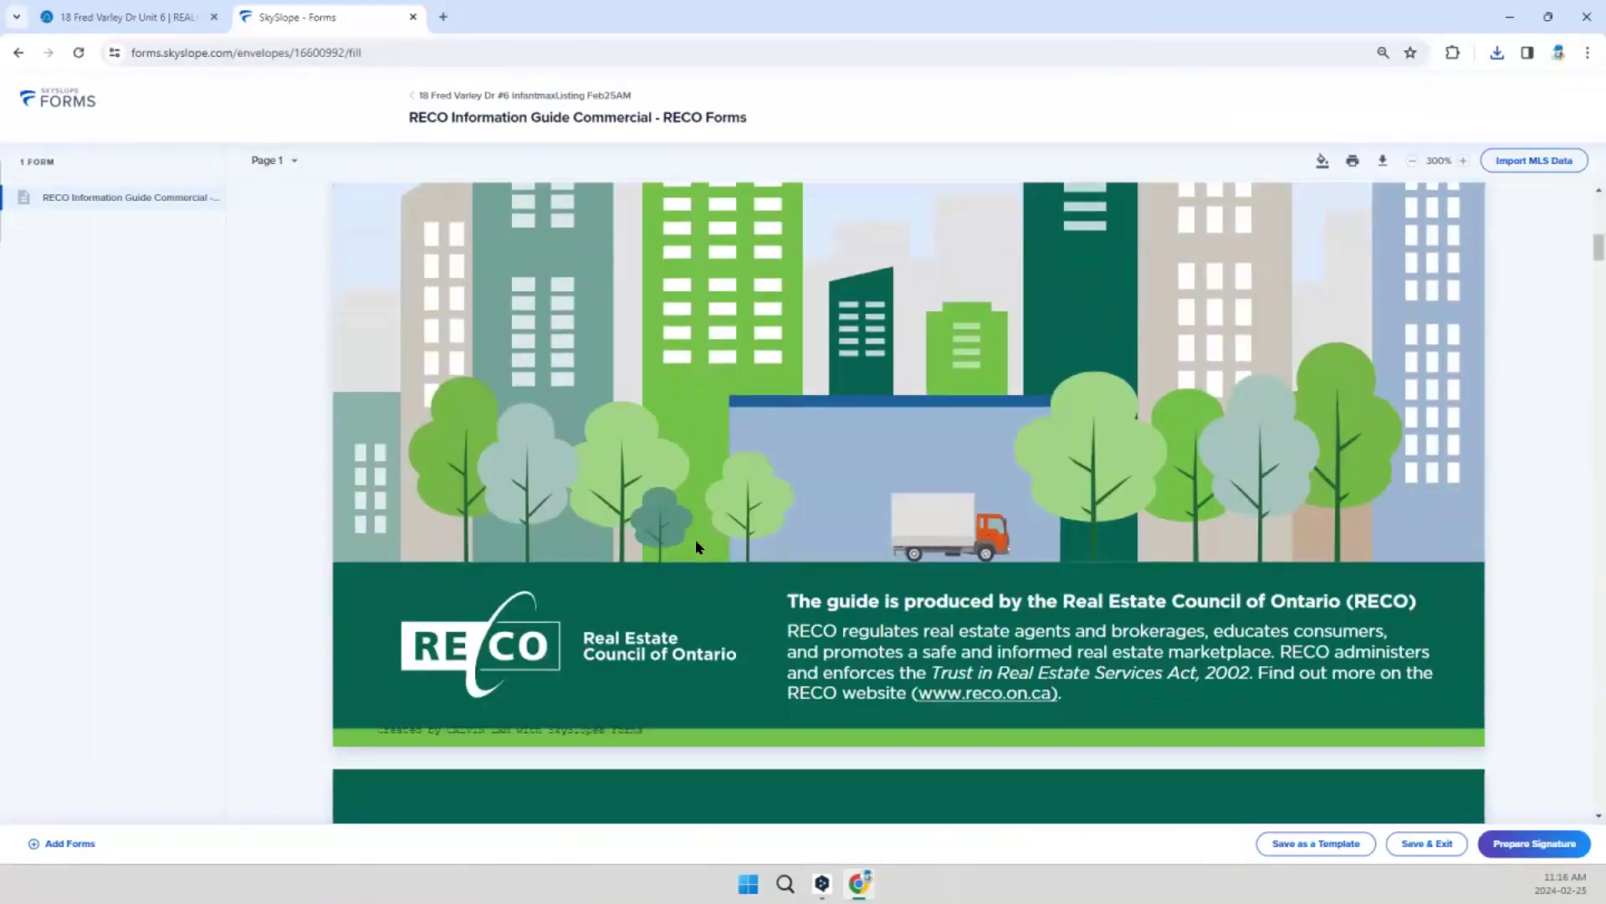
pyautogui.click(273, 160)
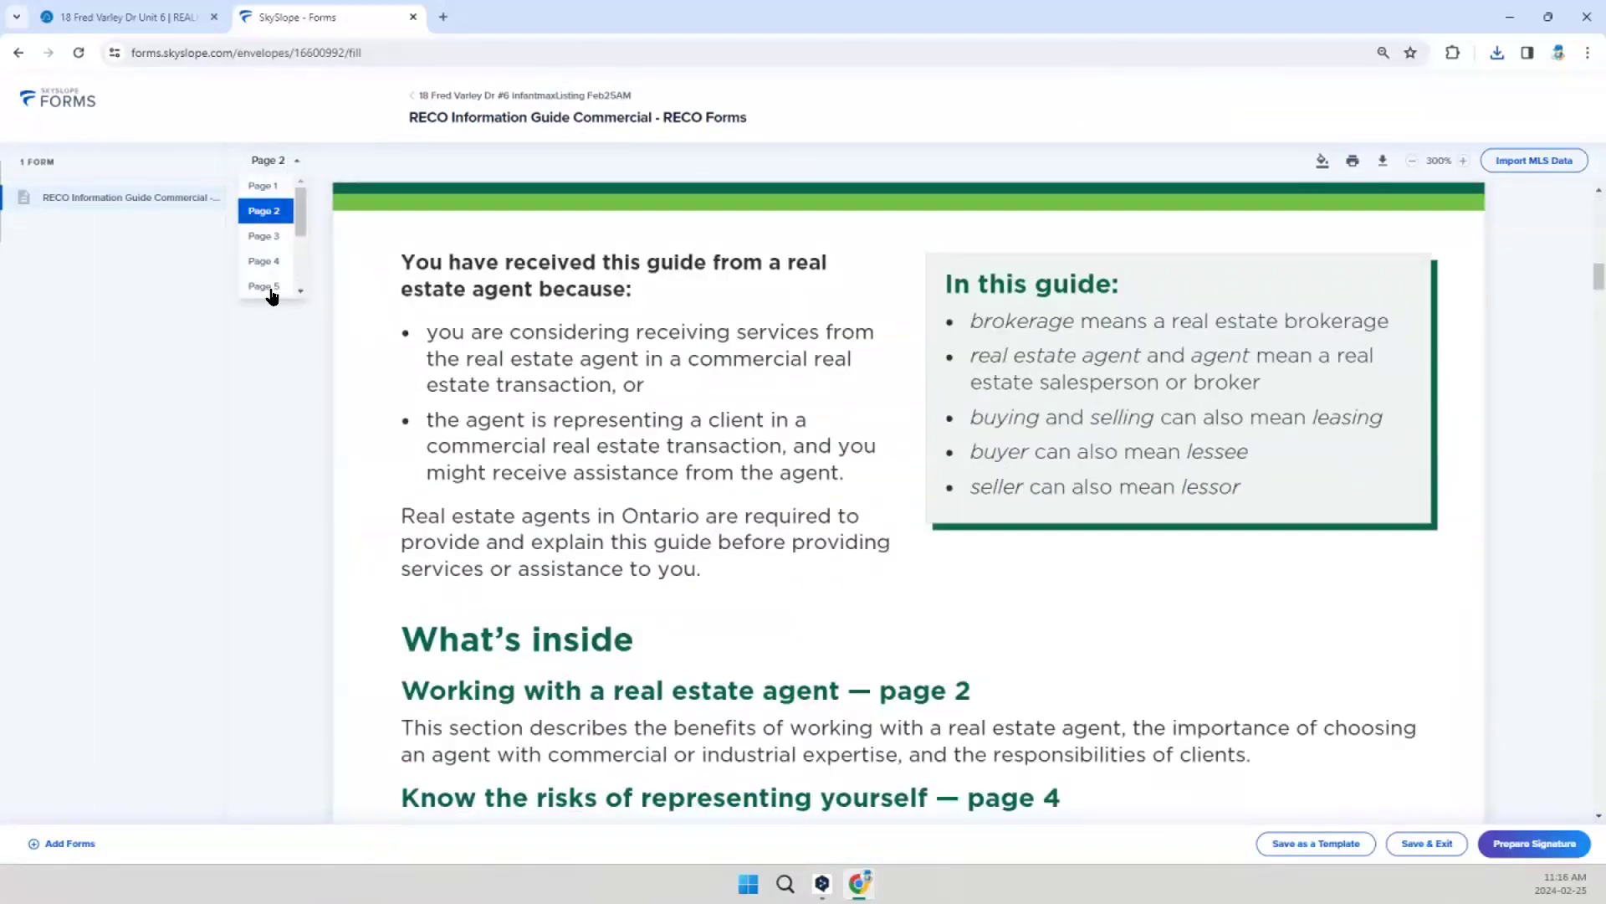
pyautogui.scroll(-2, 284, 268)
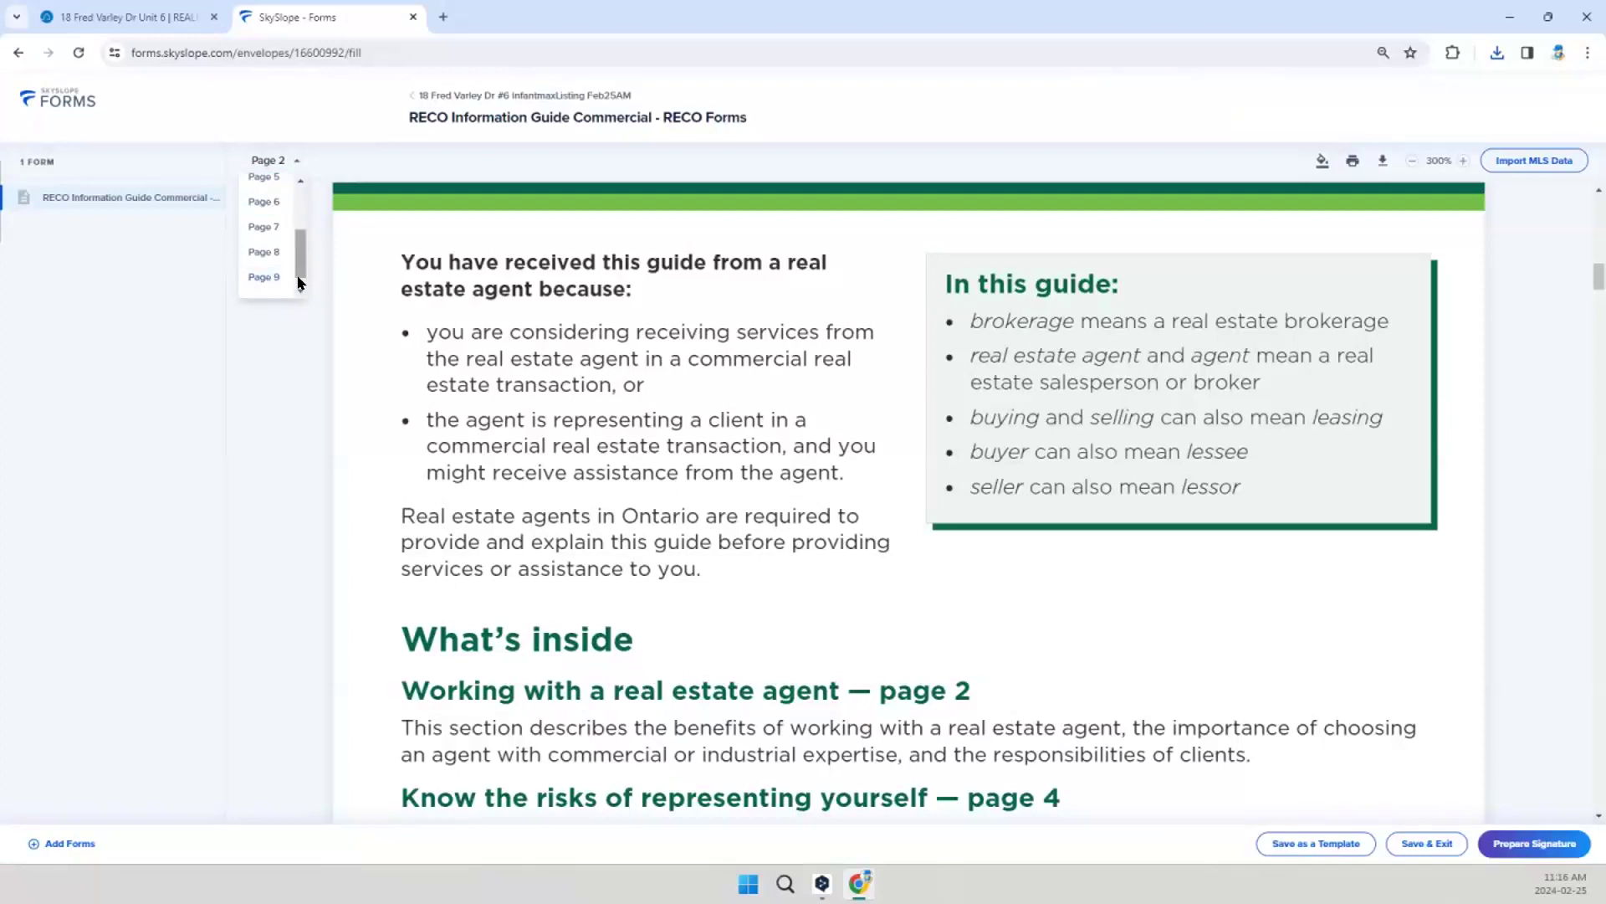
pyautogui.click(270, 287)
pyautogui.scroll(-5, 757, 498)
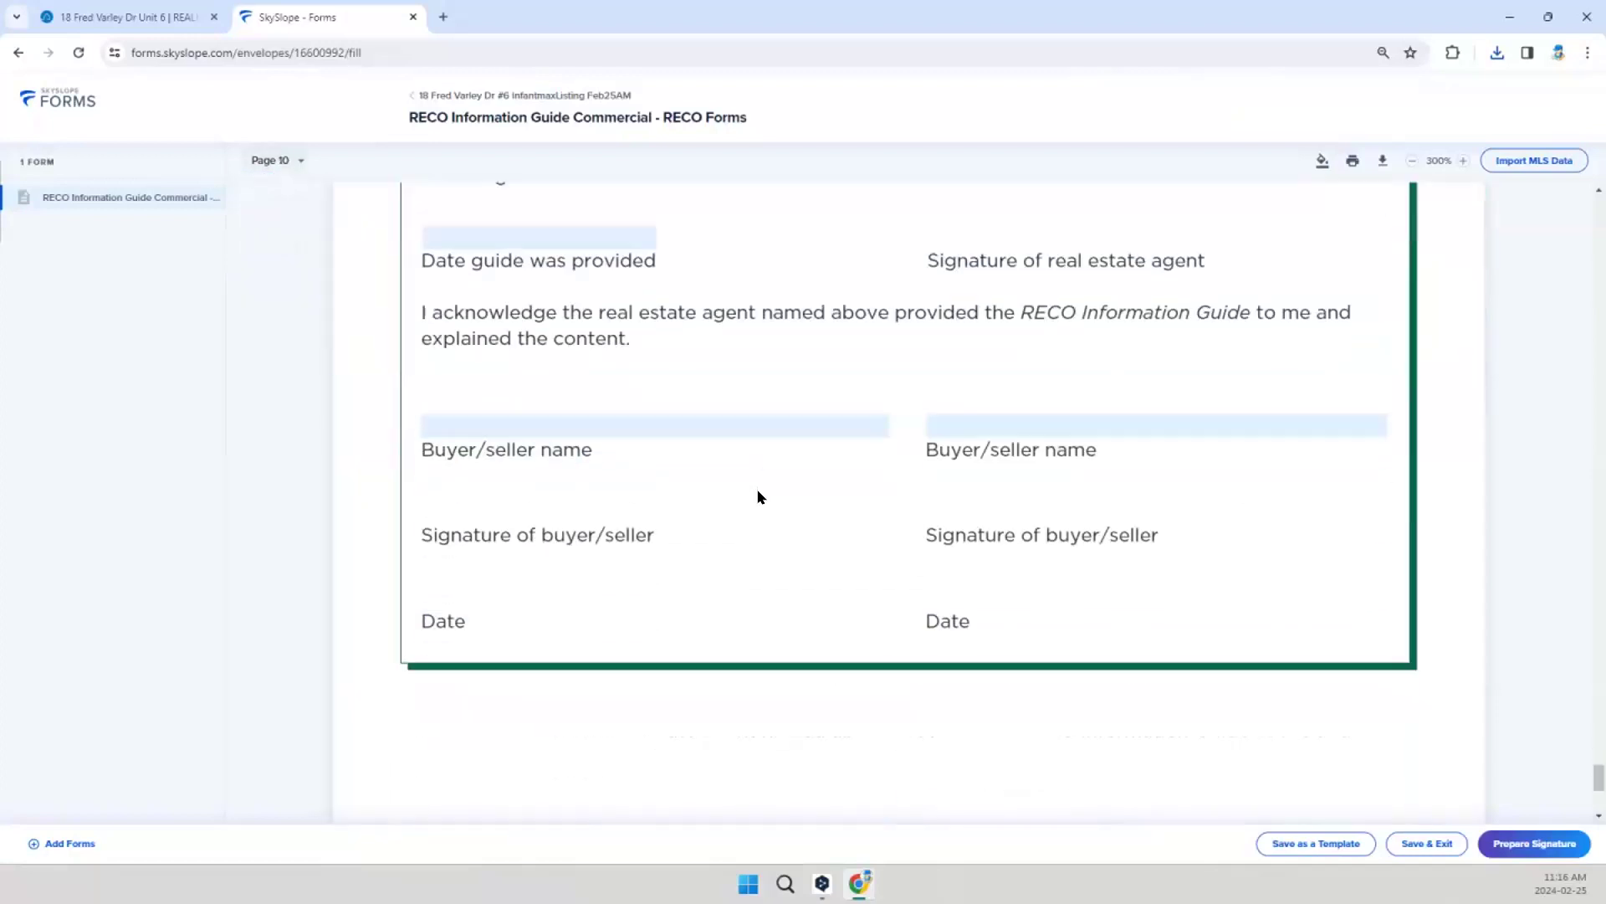
# Step: Review the agent acknowledgement in the RECO guide and the blank 520 Listing Agreement, returning to the file's forms
pyautogui.scroll(2, 549, 356)
pyautogui.scroll(1, 550, 356)
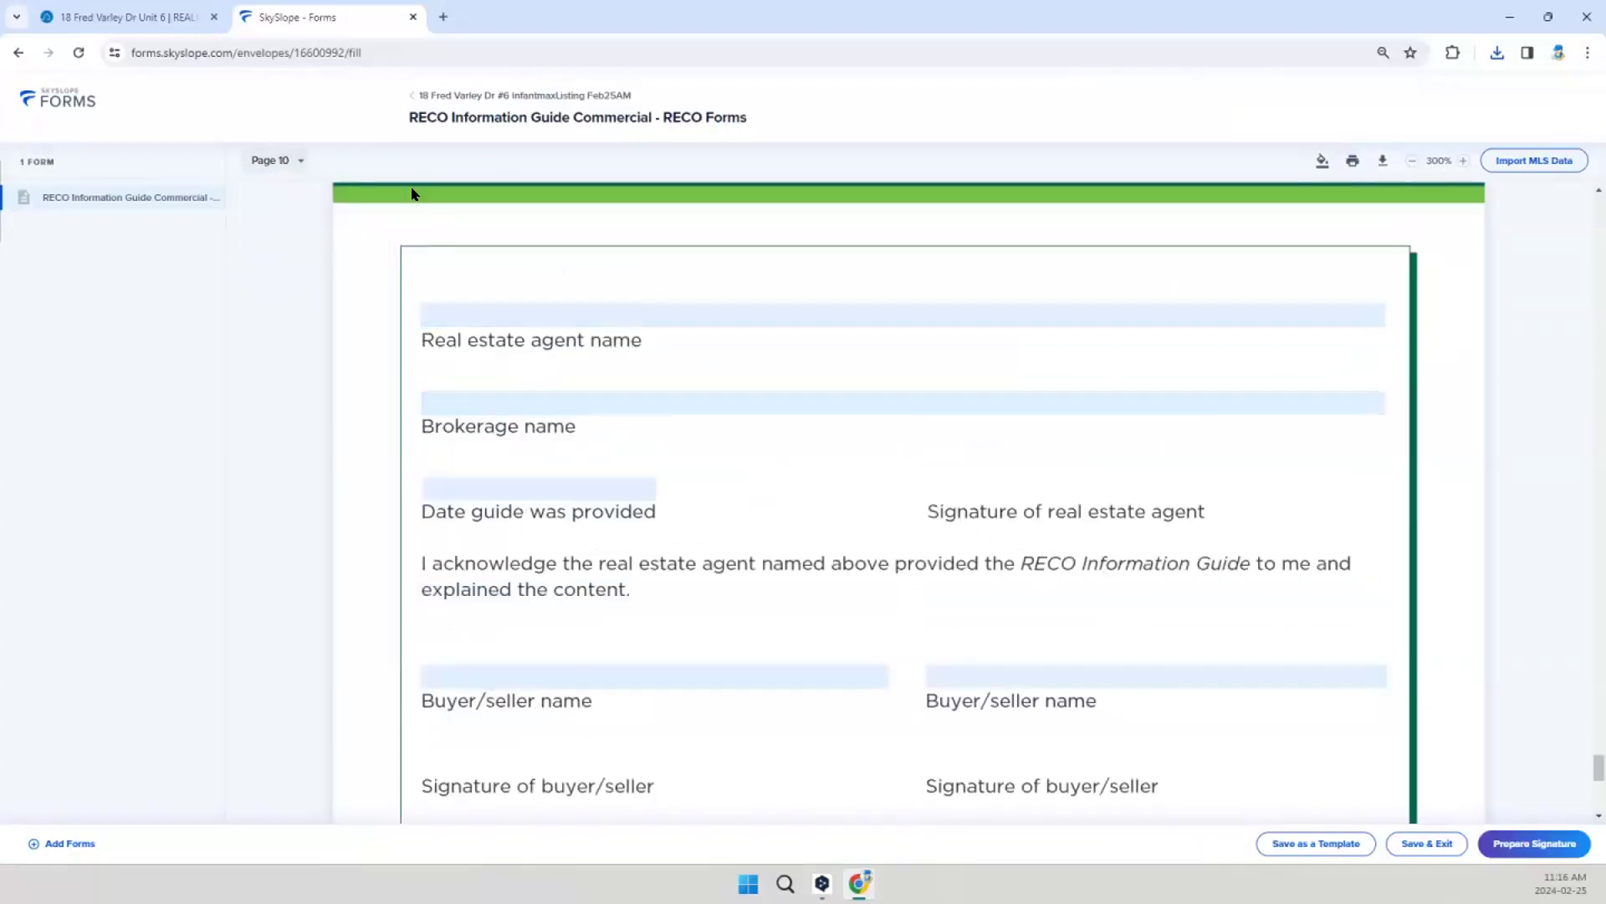
pyautogui.click(409, 99)
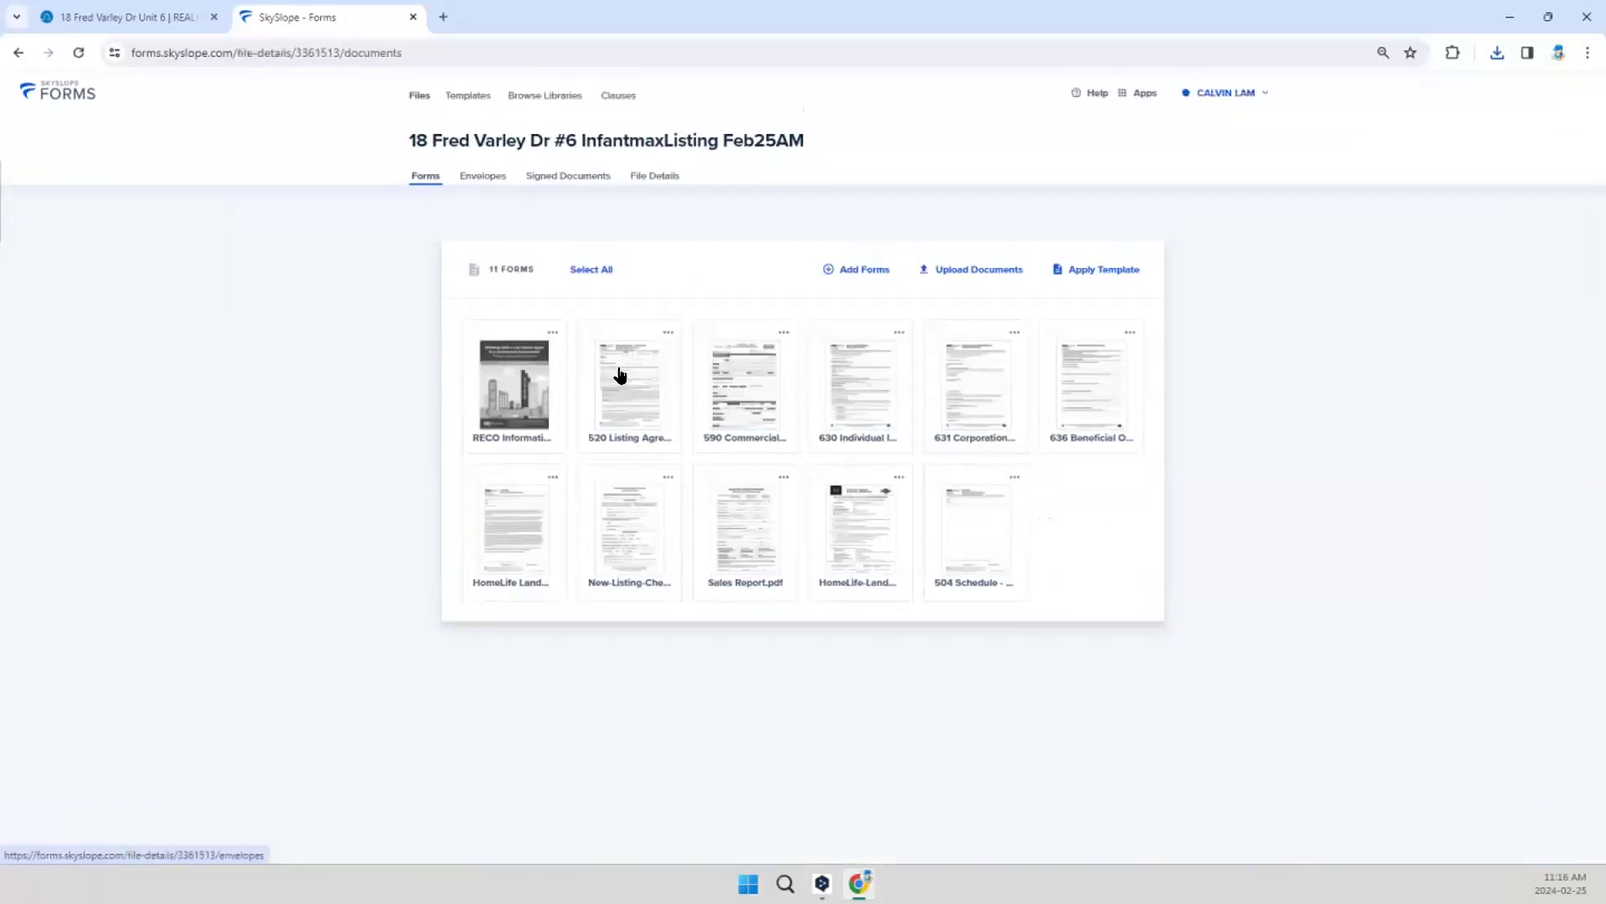
pyautogui.click(619, 367)
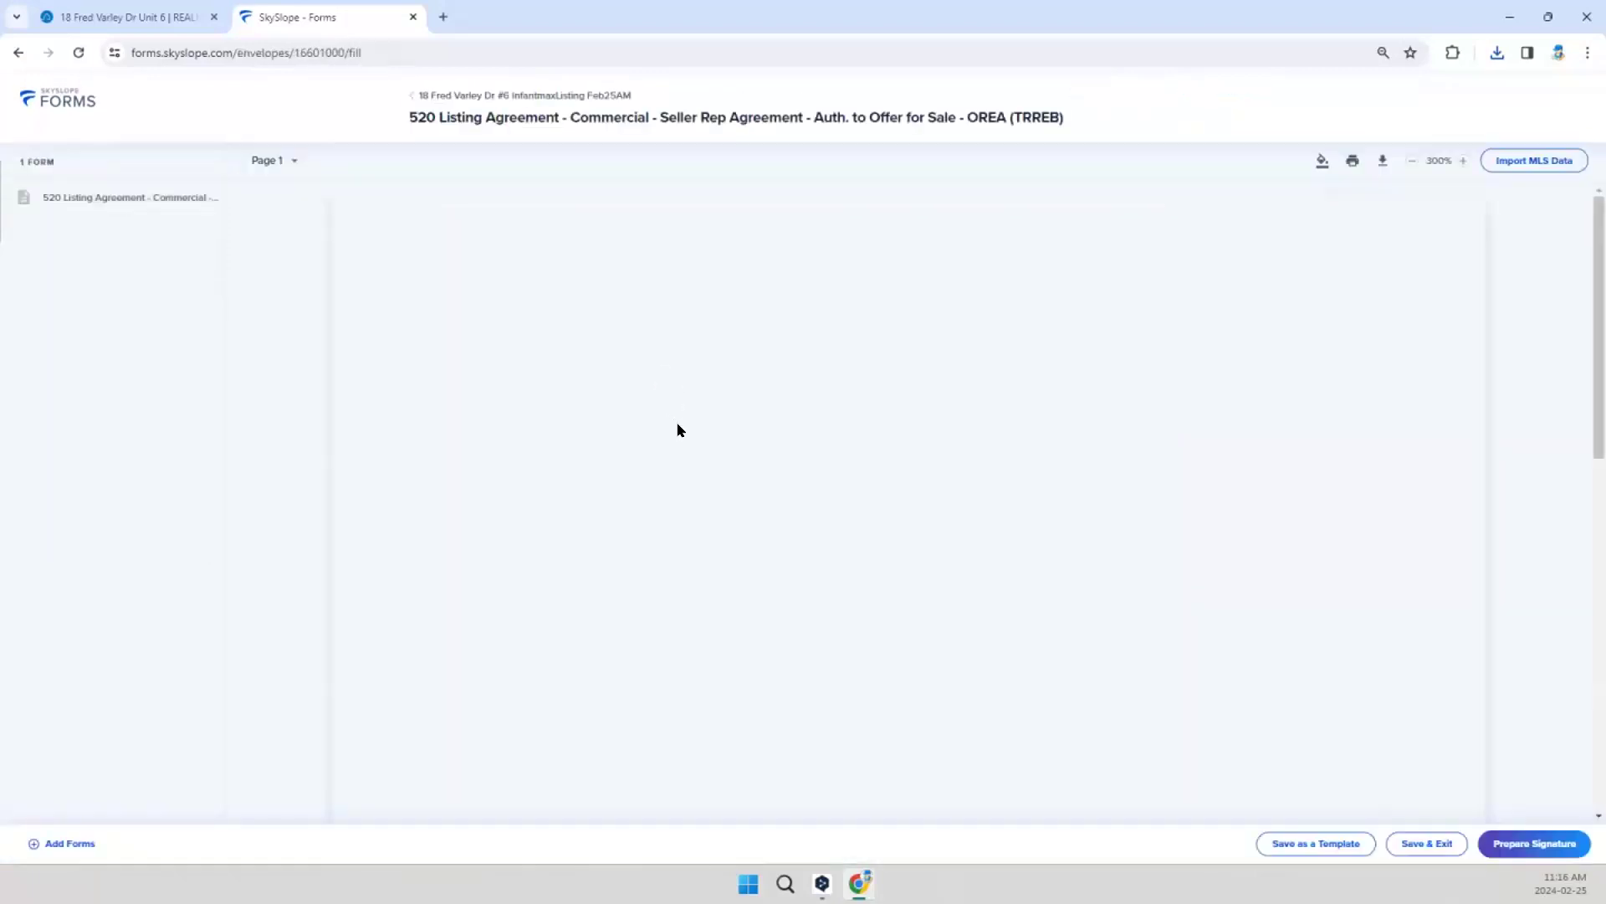
pyautogui.scroll(-4, 855, 549)
pyautogui.scroll(-20, 855, 548)
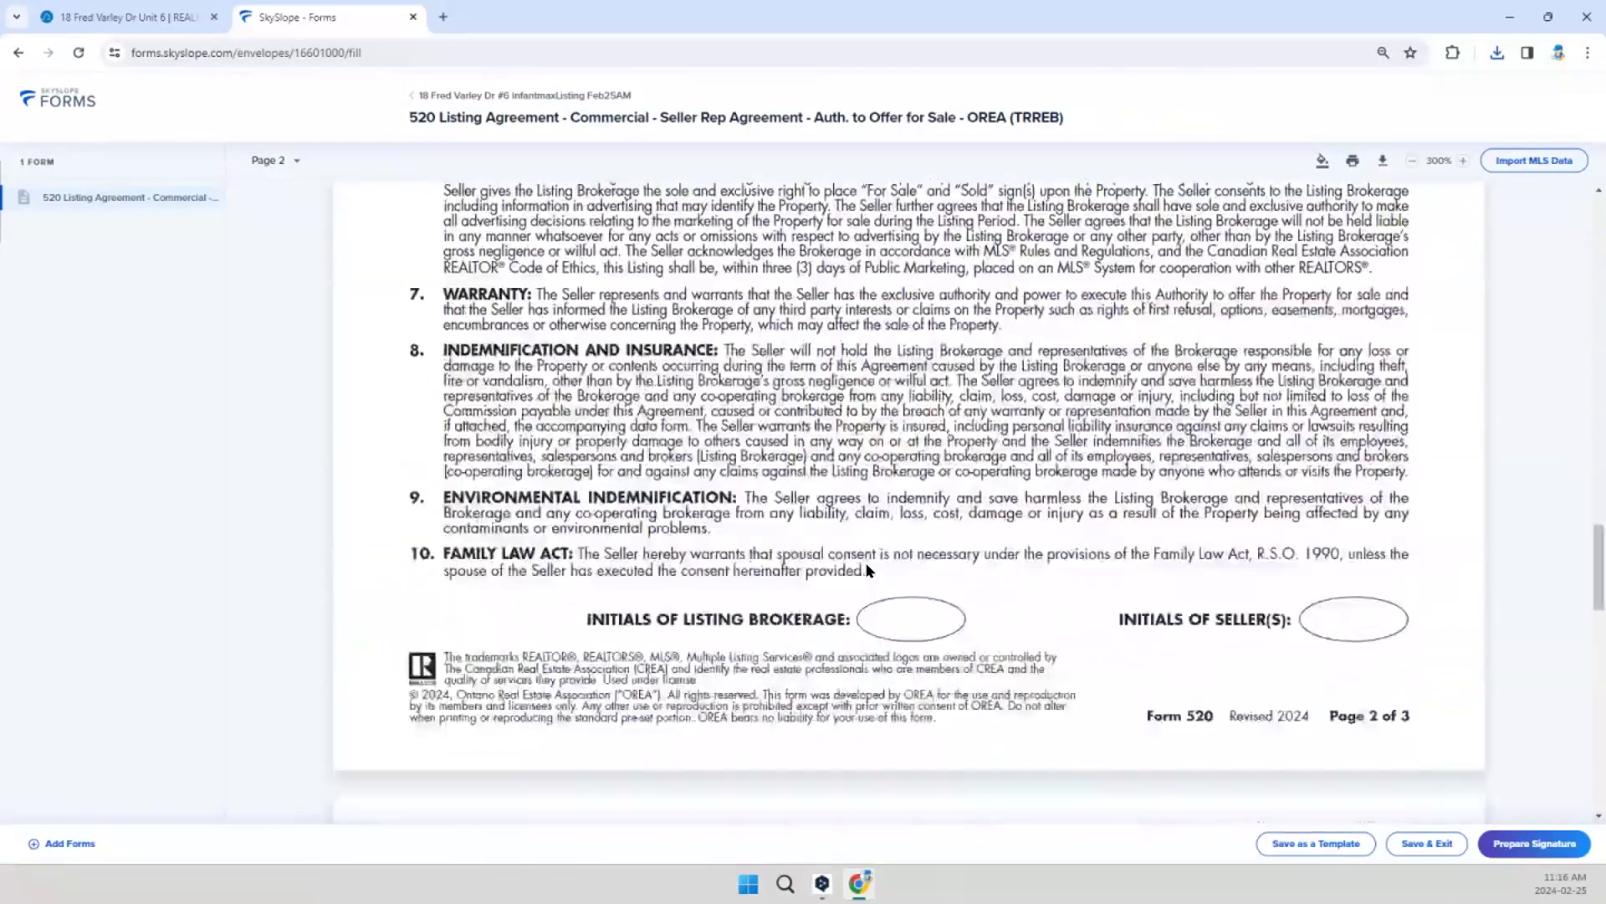
pyautogui.click(414, 99)
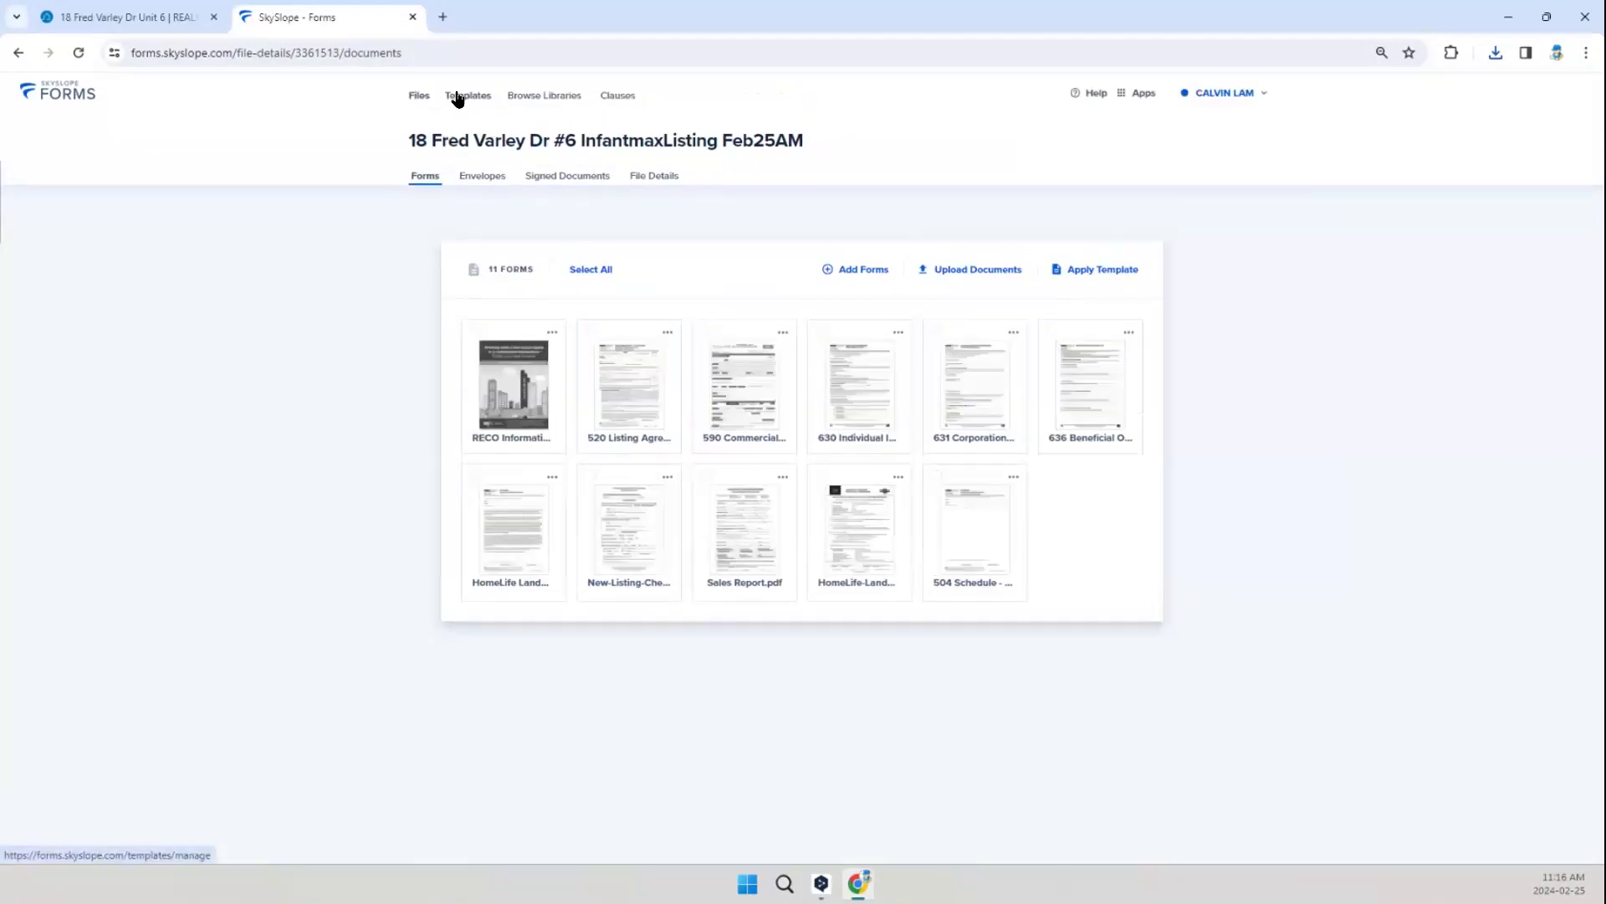
# Step: Look through the COMM LISTING template's forms and the brokerage templates, and reopen the COMM LISTING template for editing
pyautogui.click(458, 97)
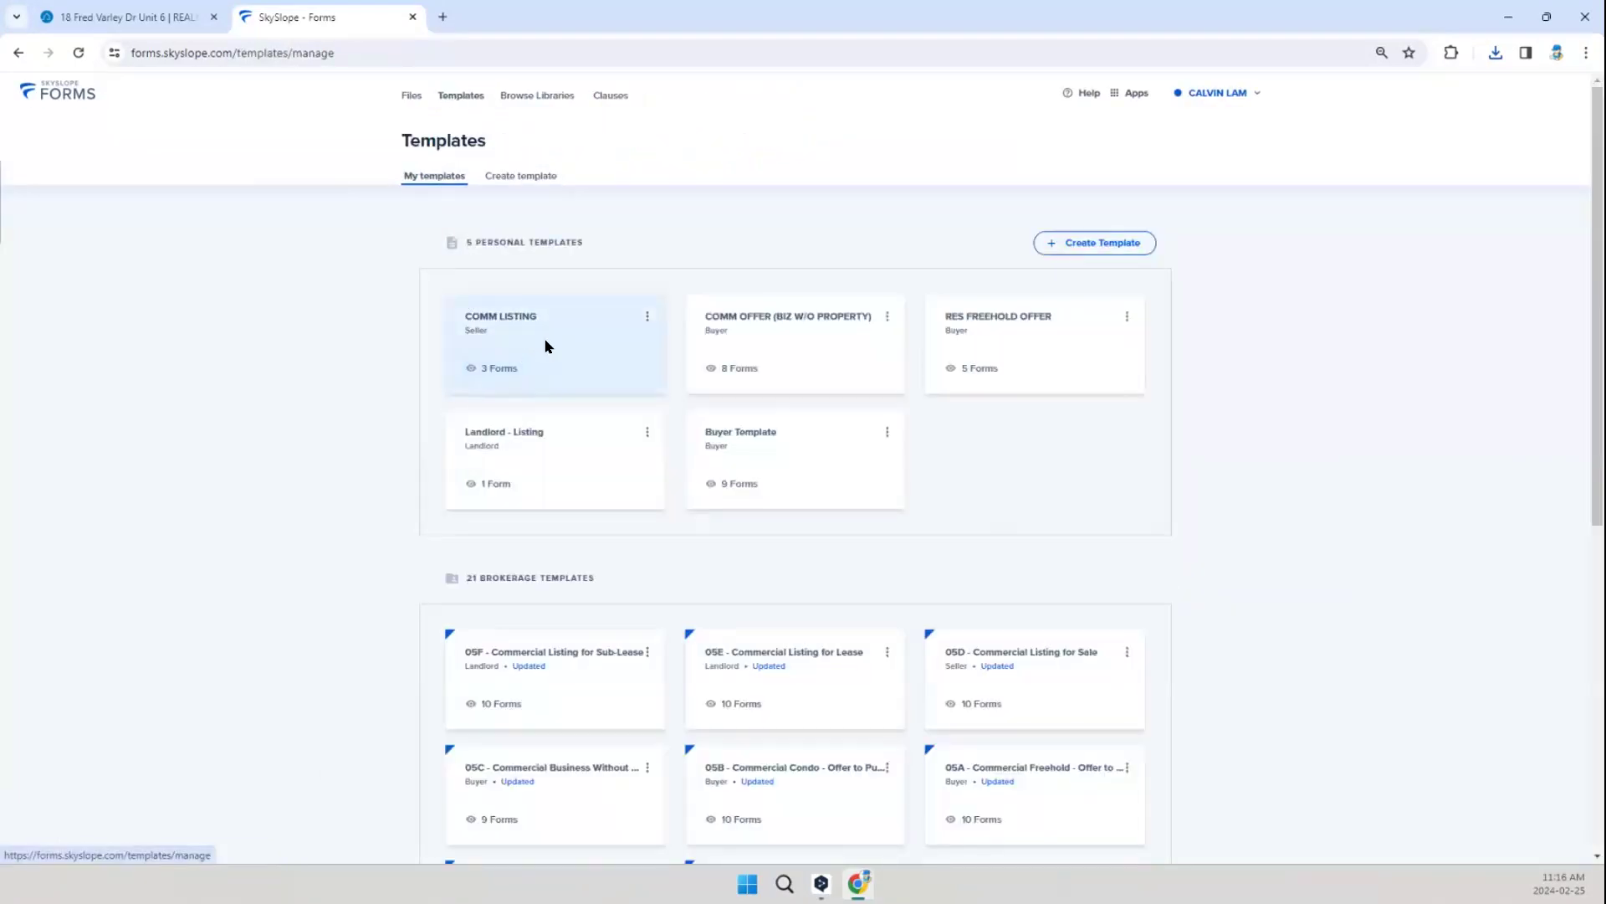
pyautogui.click(545, 345)
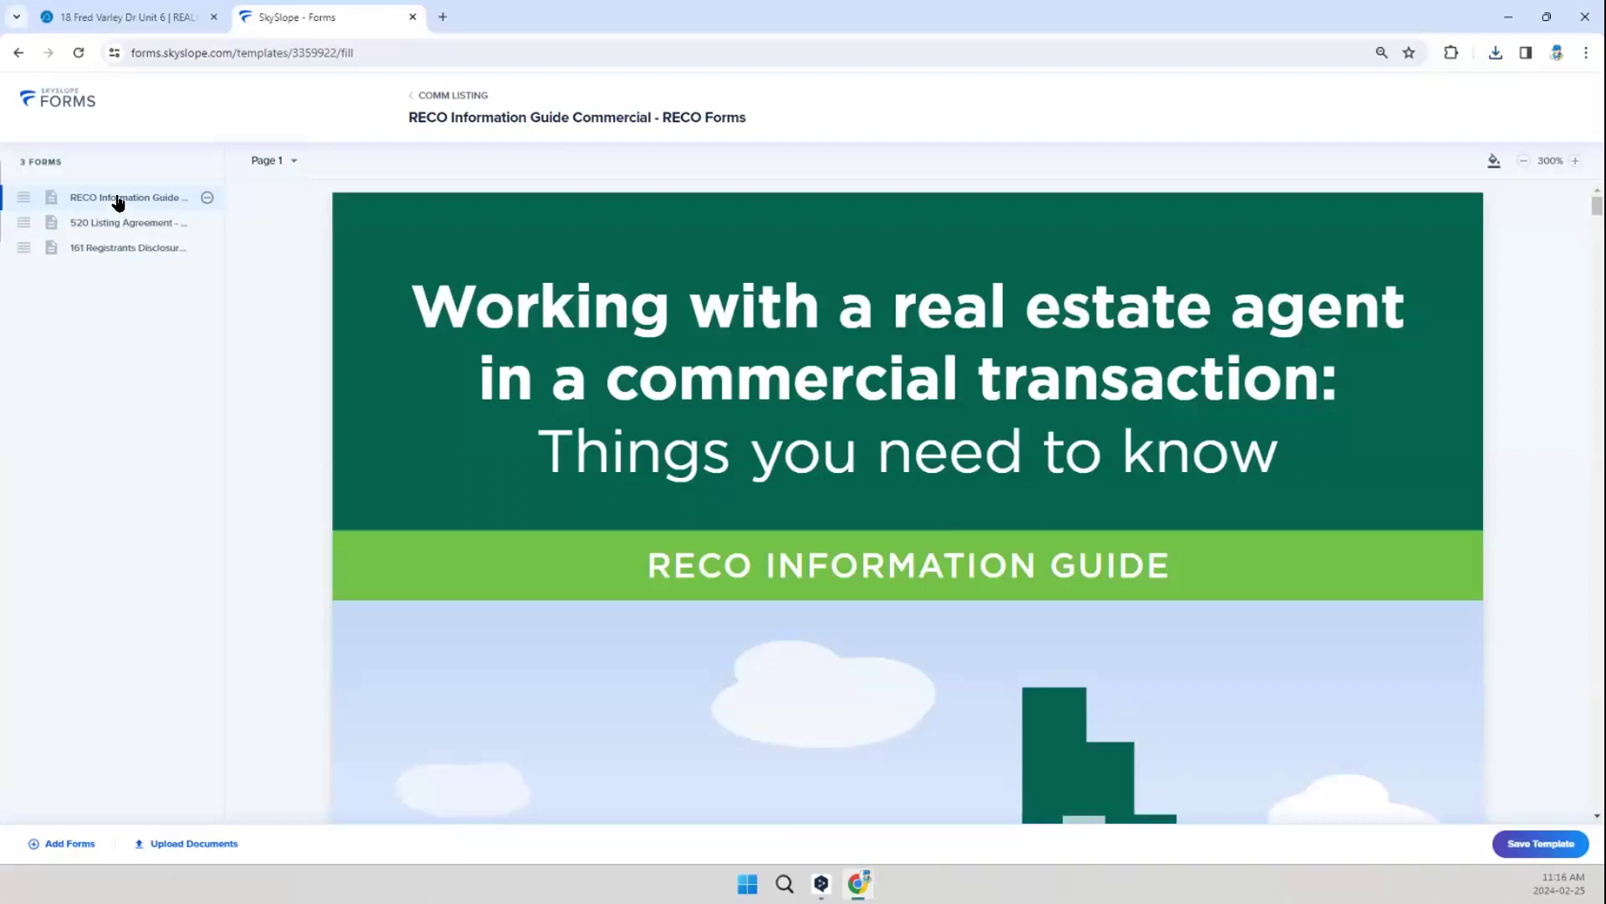
pyautogui.click(412, 98)
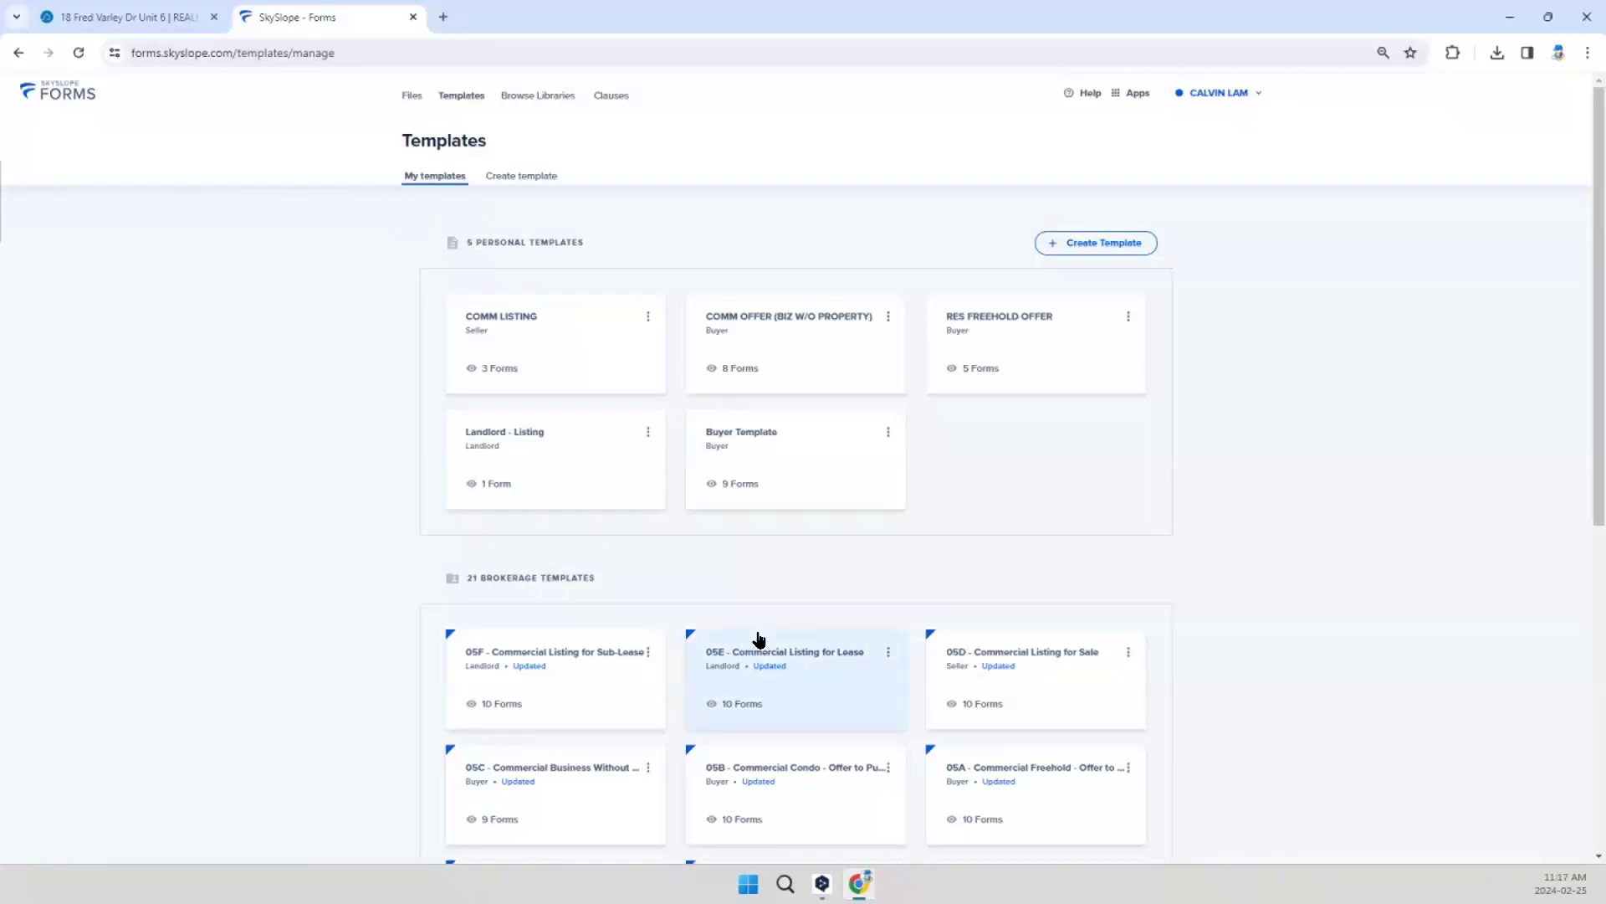
pyautogui.scroll(-3, 1011, 654)
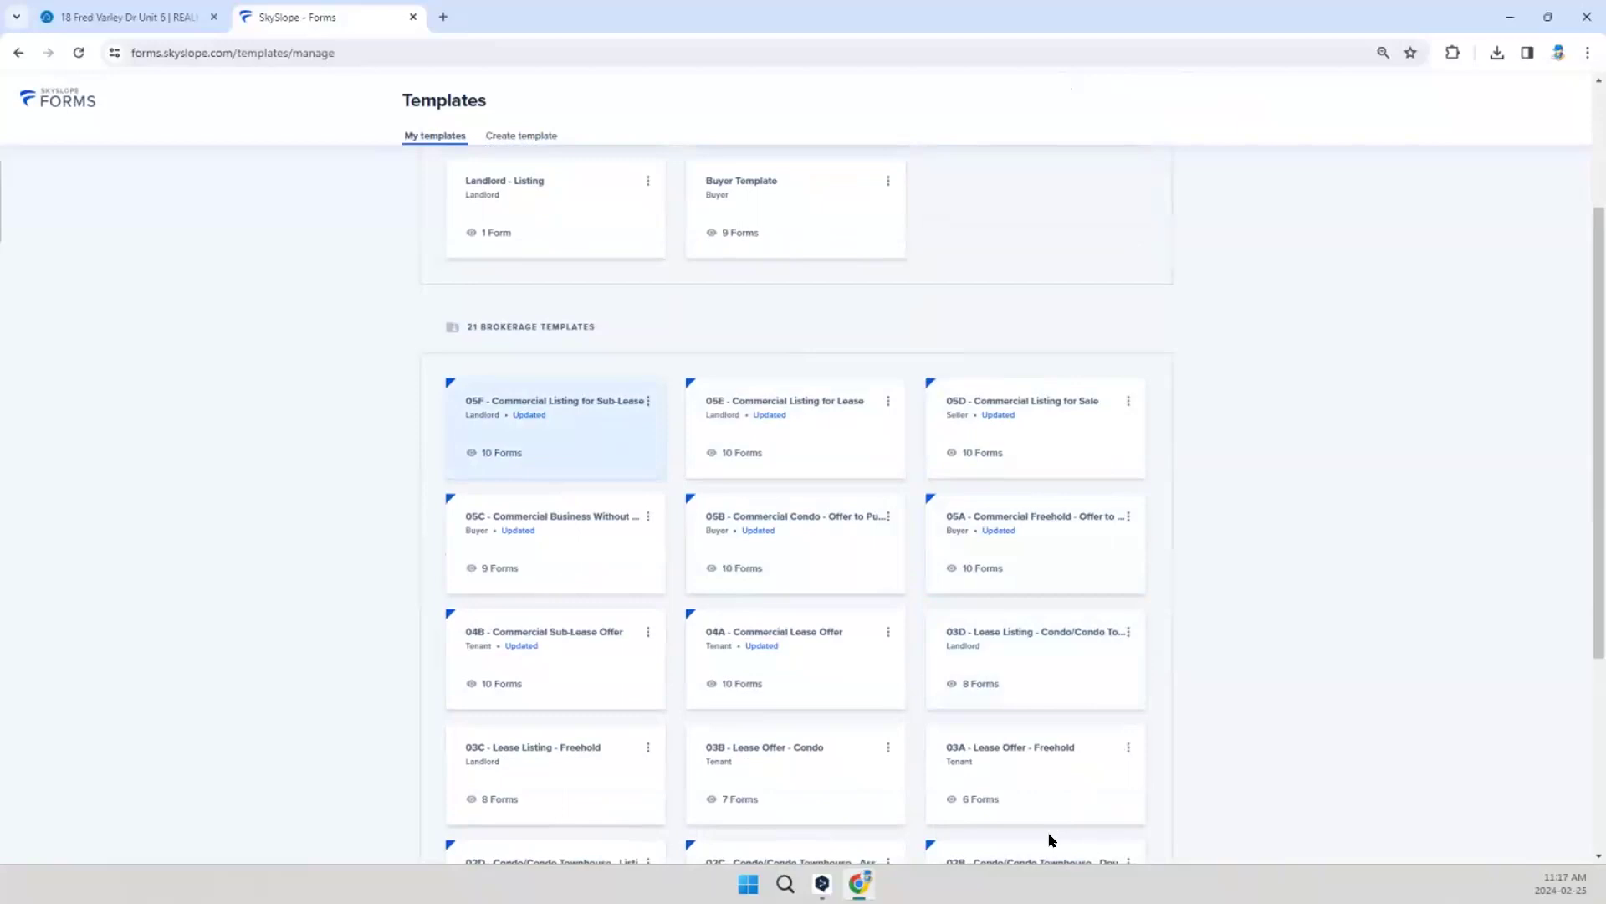
pyautogui.scroll(2, 424, 234)
pyautogui.scroll(1, 424, 234)
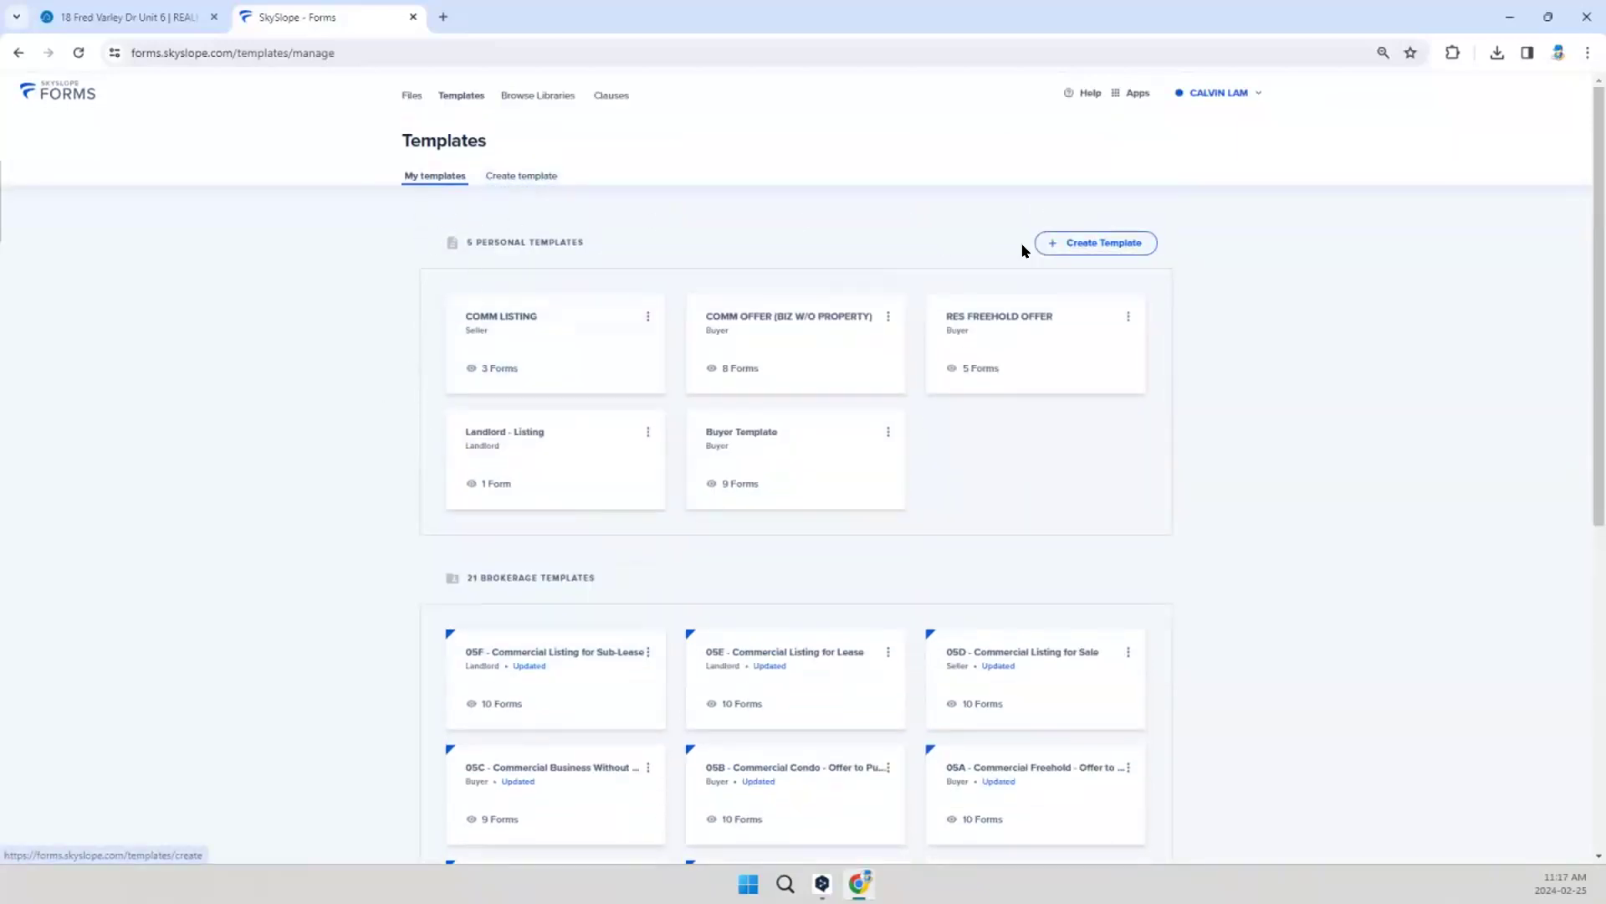
pyautogui.click(491, 342)
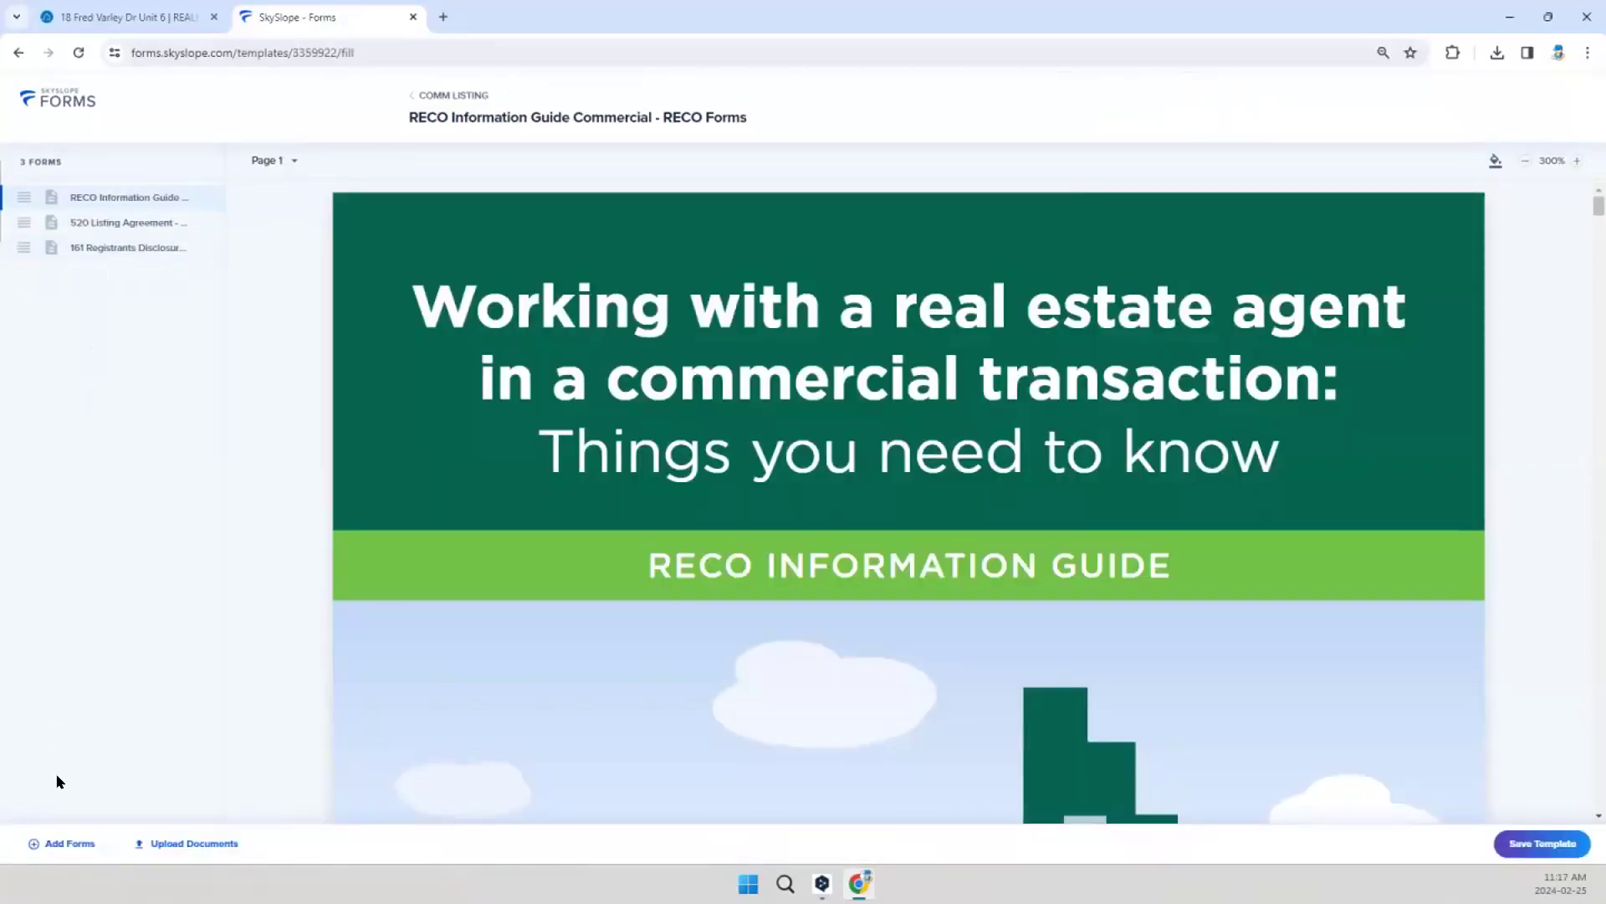
# Step: Add form 160 Registrants Disclosure of Interest - Acquisition of Property to the template, open it and remove it again
pyautogui.click(73, 845)
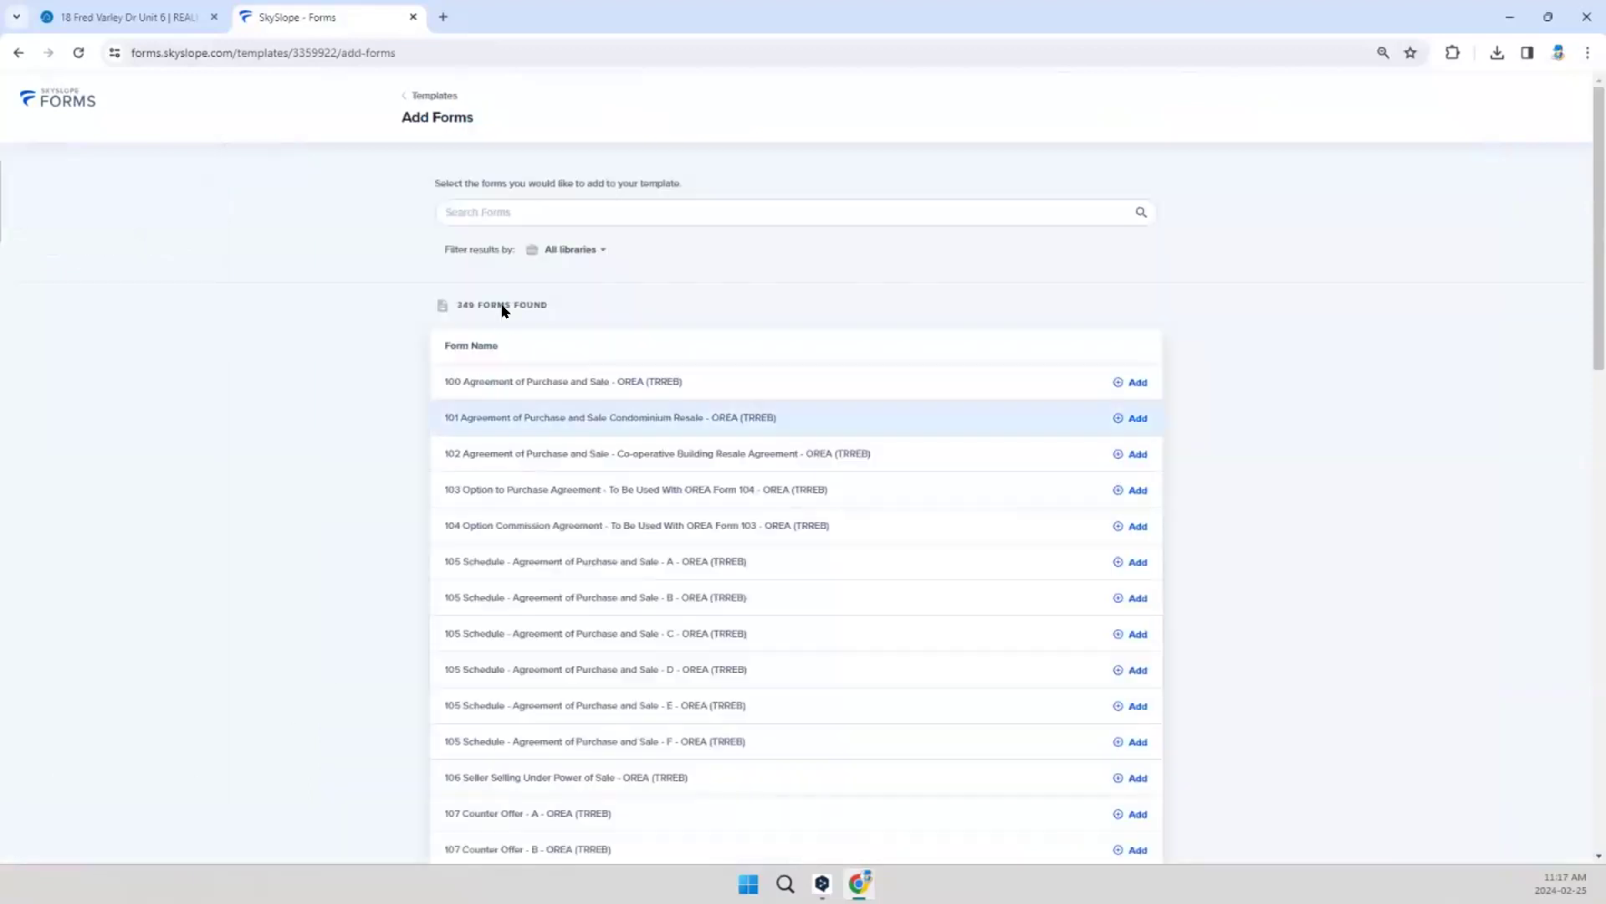
pyautogui.click(493, 209)
pyautogui.write('160')
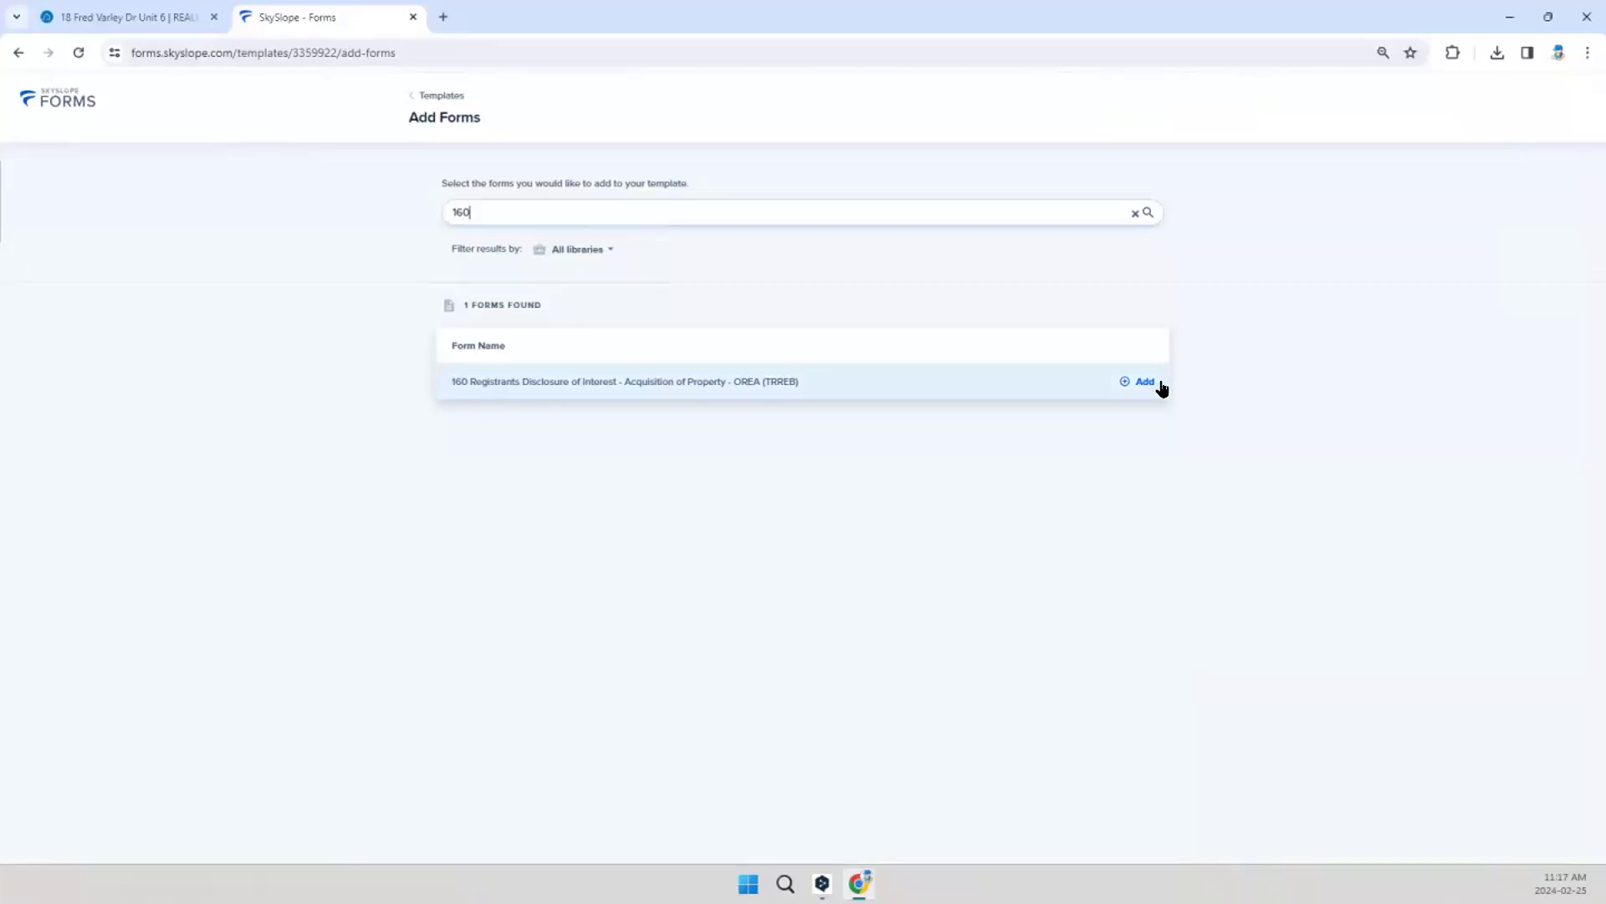
pyautogui.click(1155, 385)
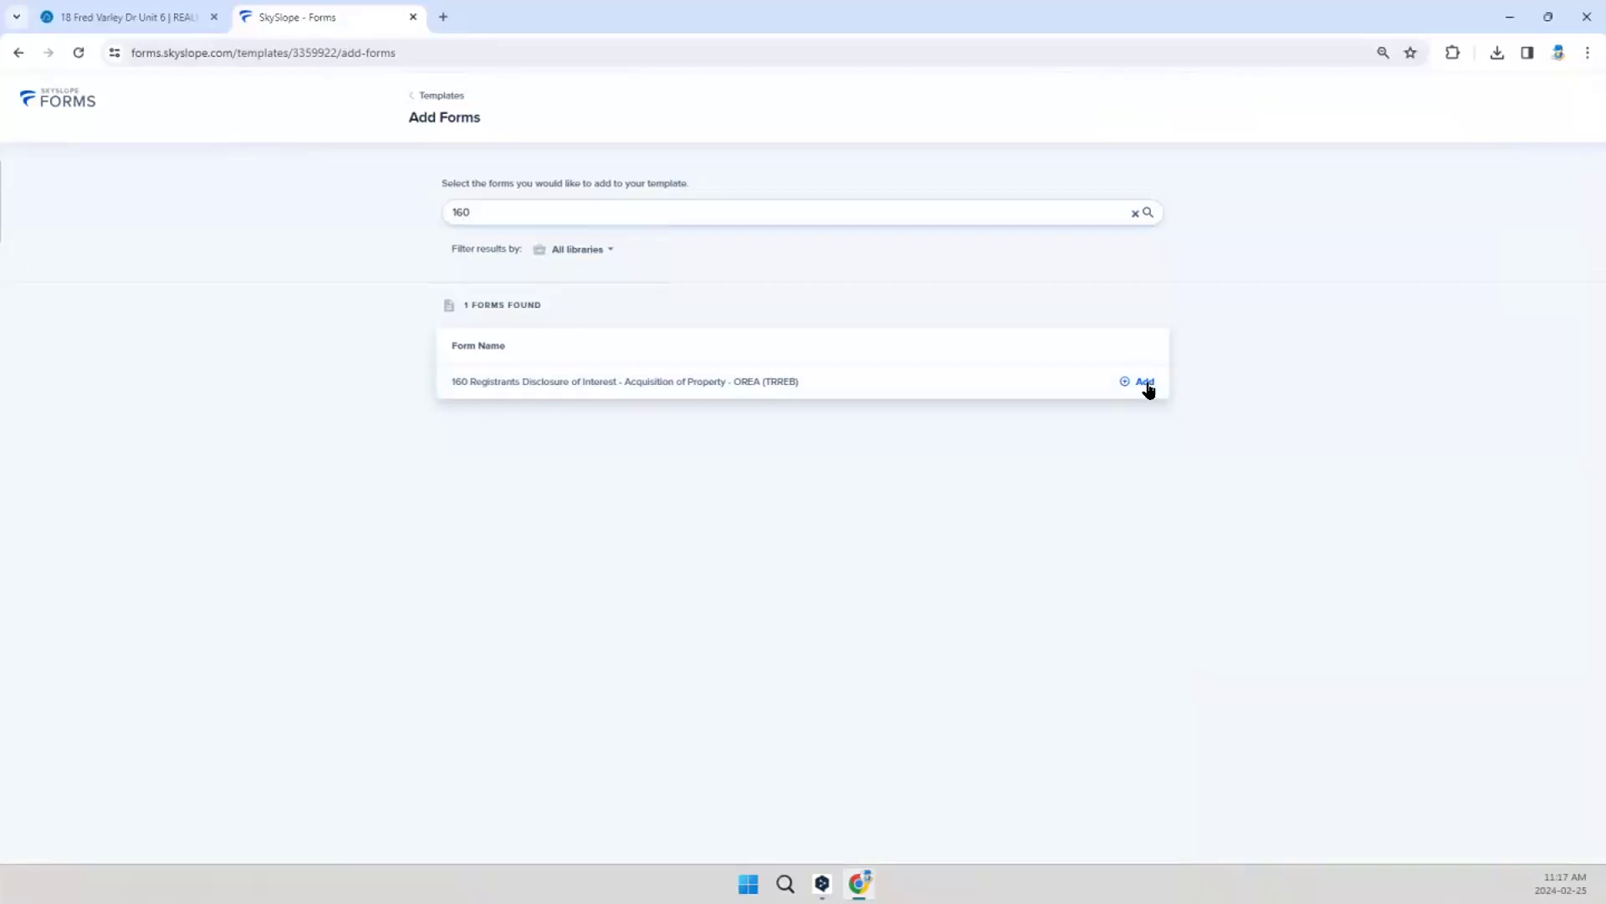
pyautogui.click(1546, 846)
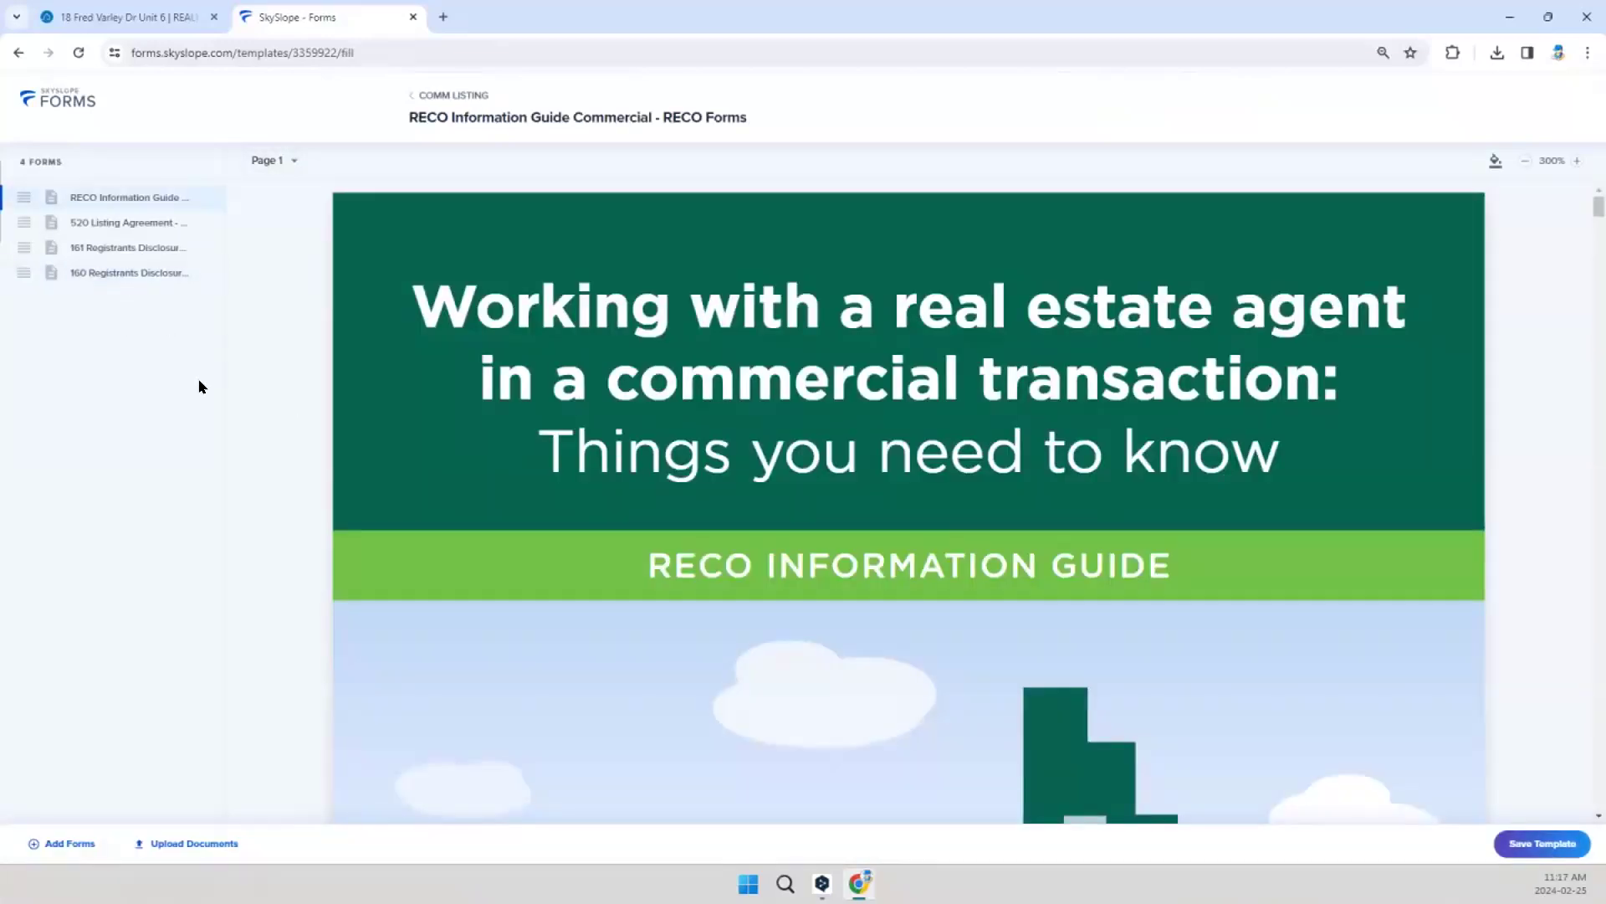
pyautogui.click(64, 278)
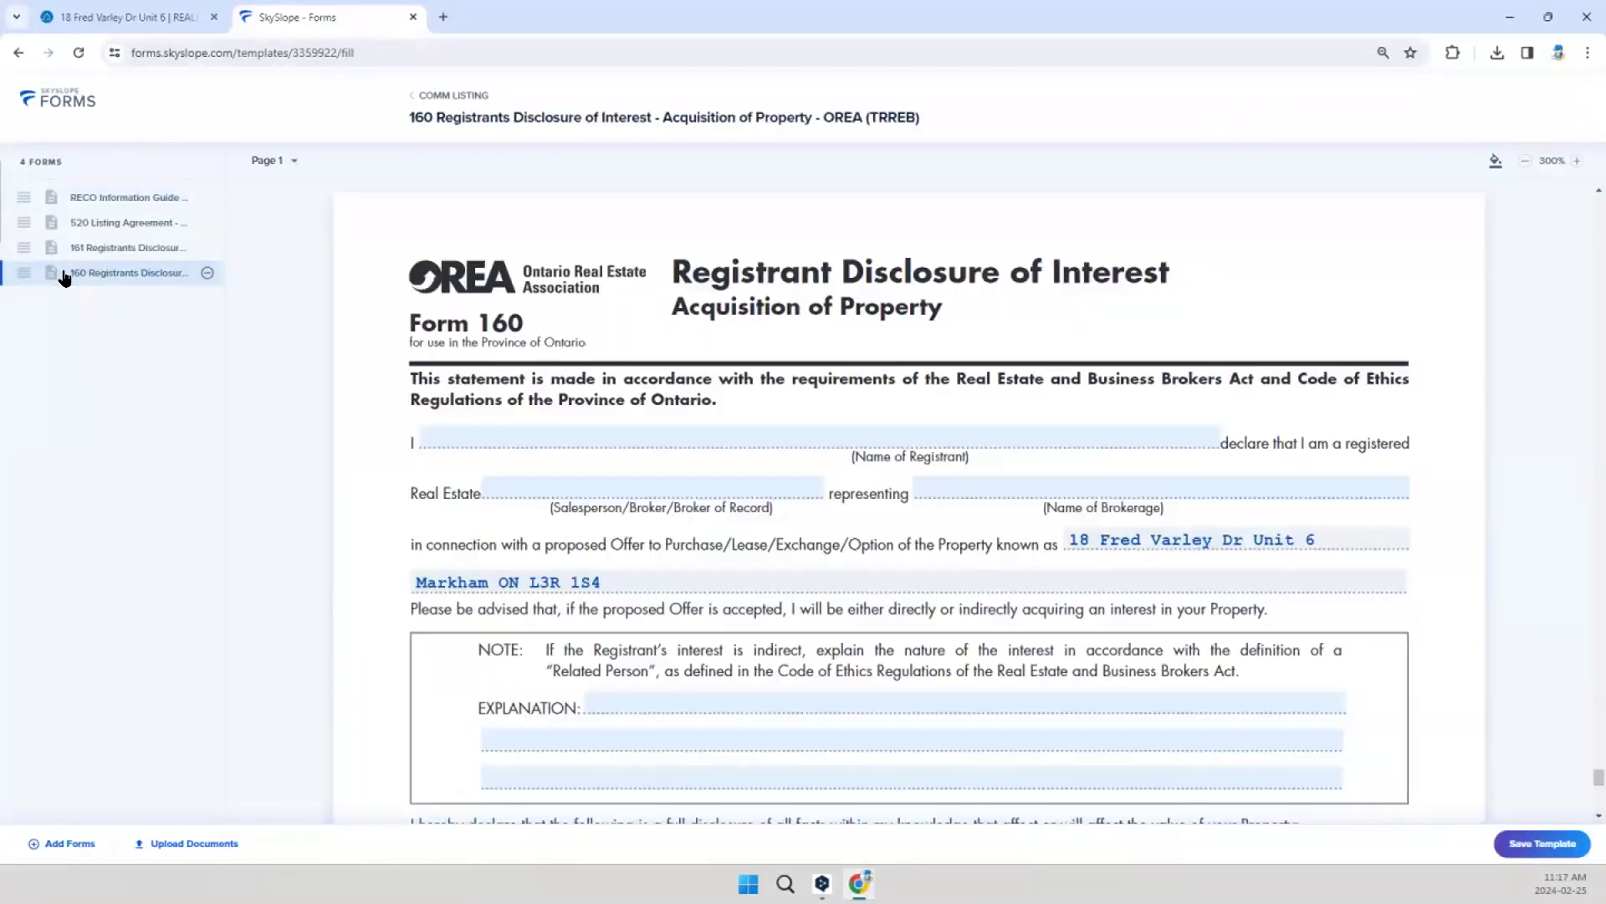
pyautogui.click(205, 275)
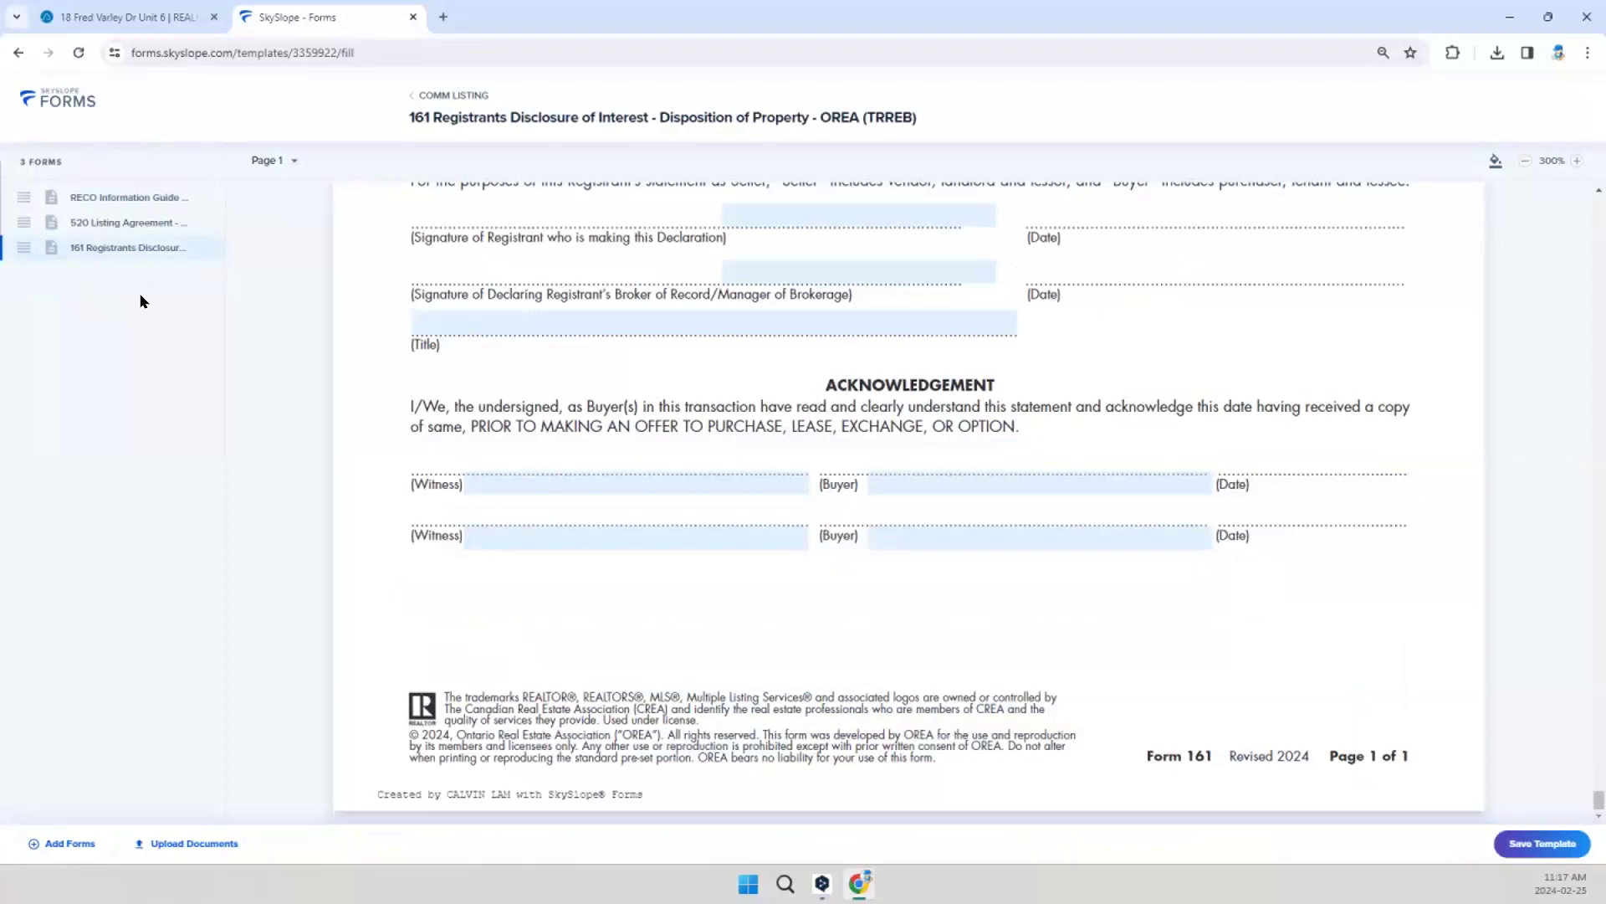
# Step: Go to the acknowledgement on page 10 of the template's RECO Information Guide and set the date the guide was provided to 02/25/2024
pyautogui.scroll(3, 343, 326)
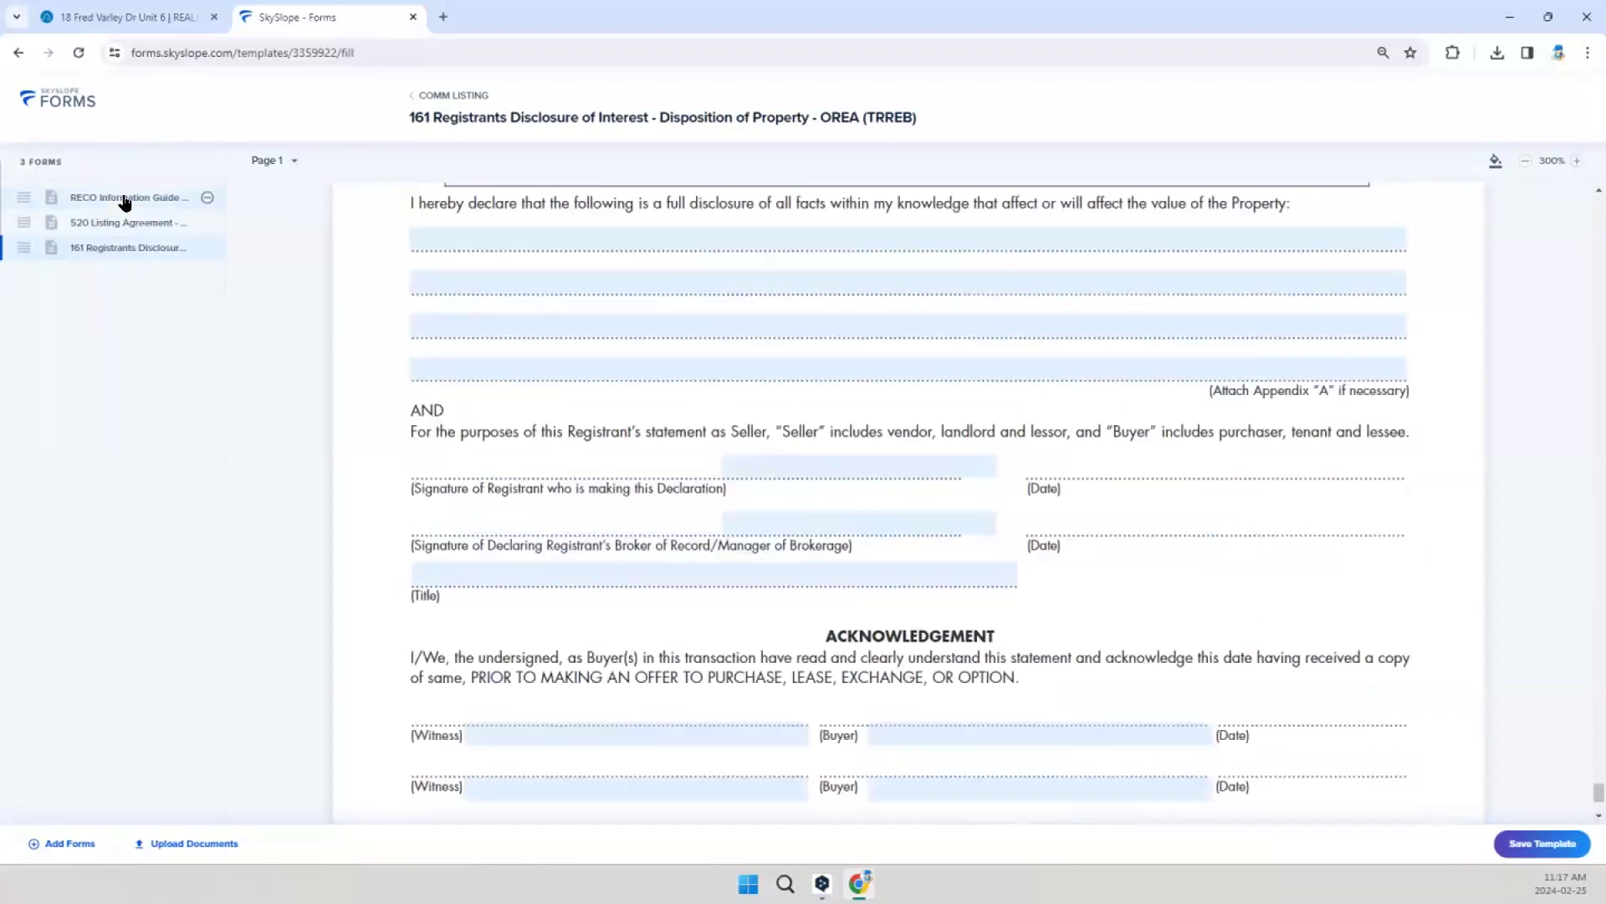
pyautogui.click(124, 198)
pyautogui.click(266, 160)
pyautogui.scroll(-3, 294, 272)
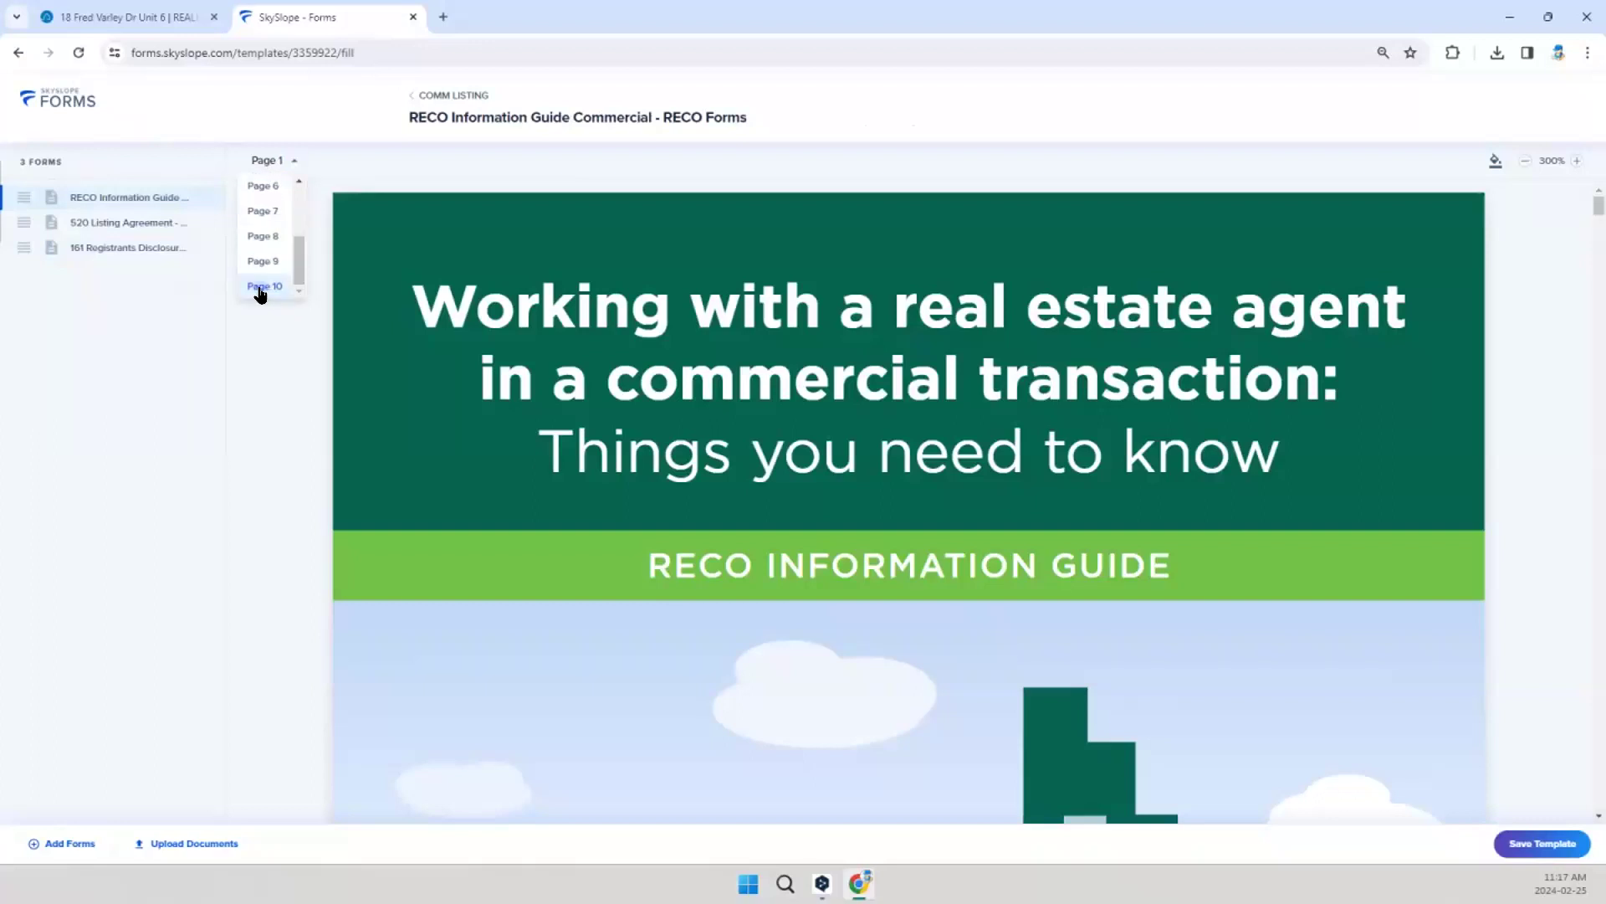
pyautogui.click(263, 286)
pyautogui.scroll(-2, 590, 450)
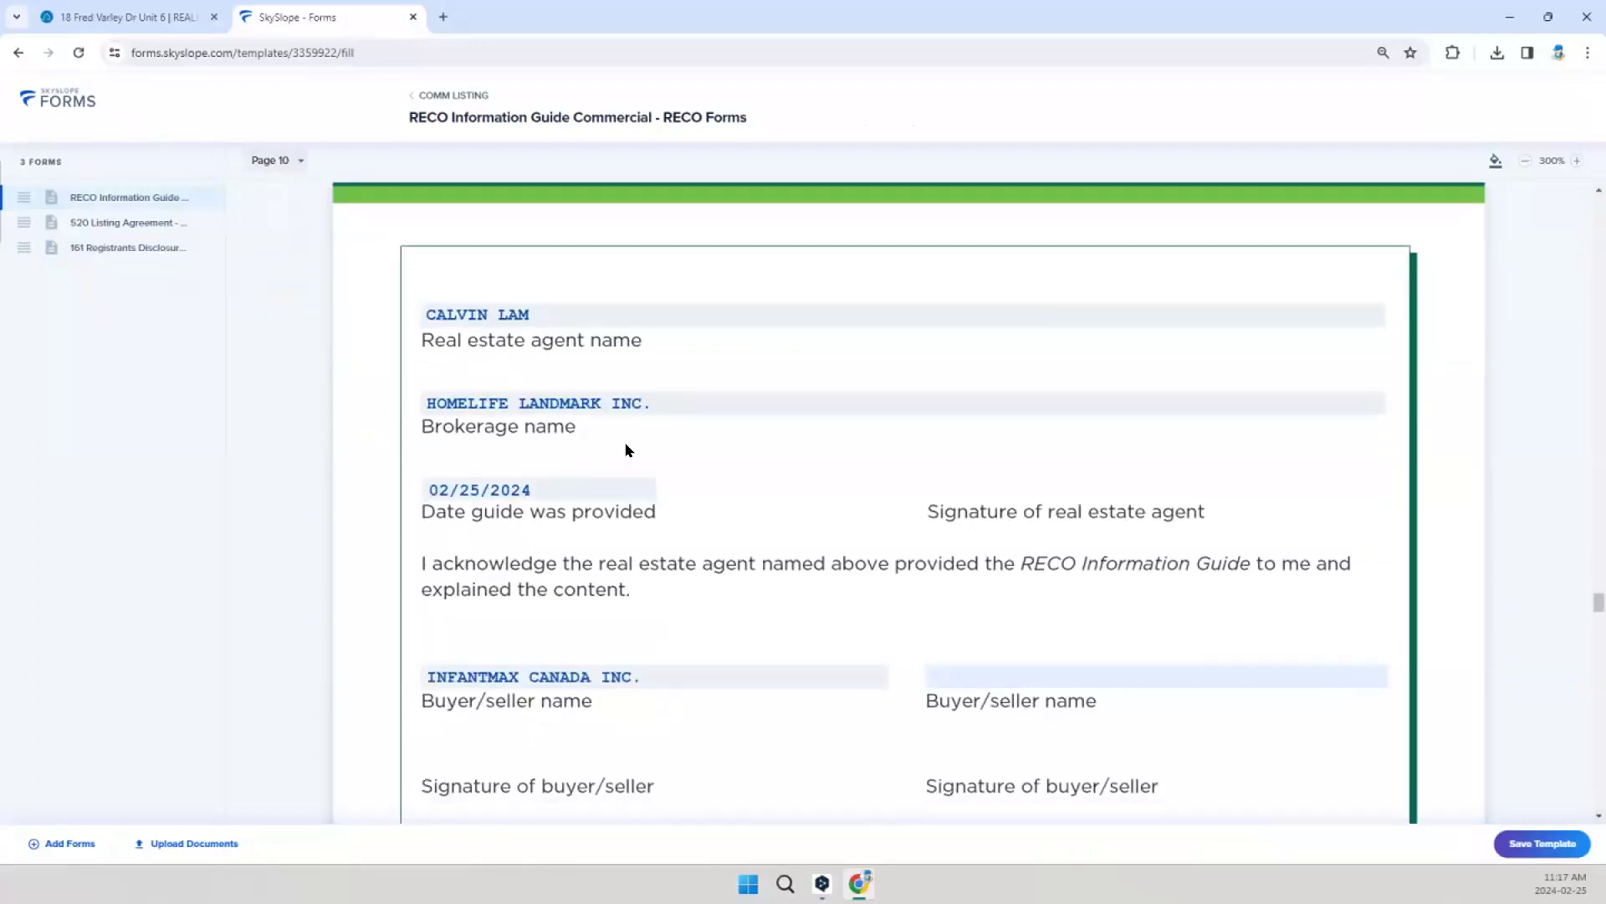
pyautogui.scroll(-1, 628, 450)
pyautogui.click(512, 410)
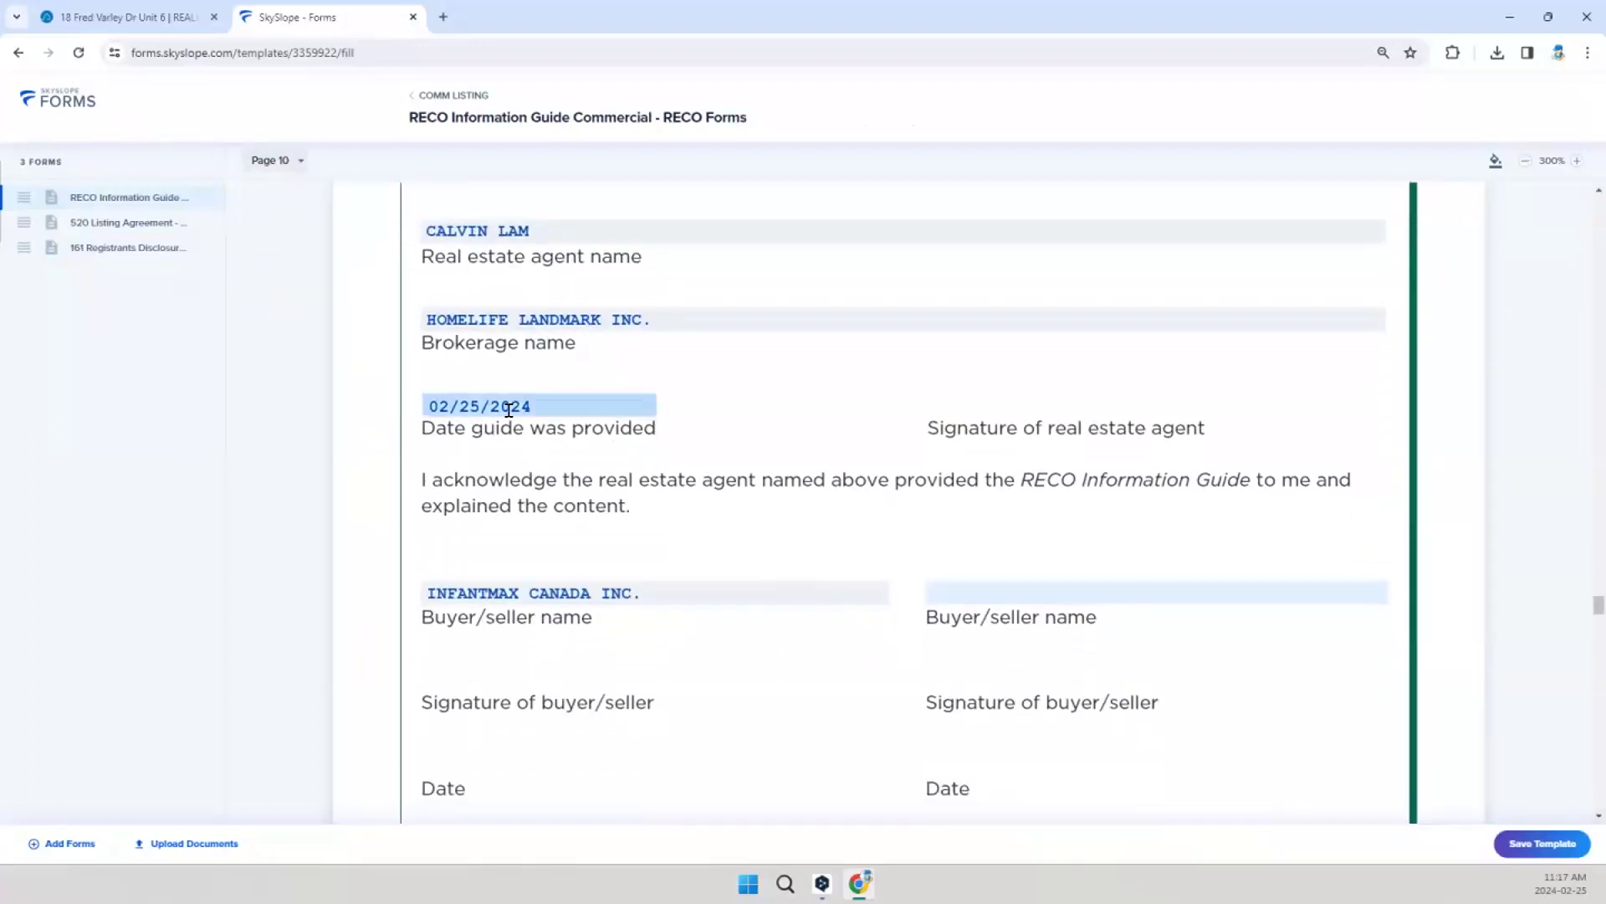
pyautogui.click(462, 403)
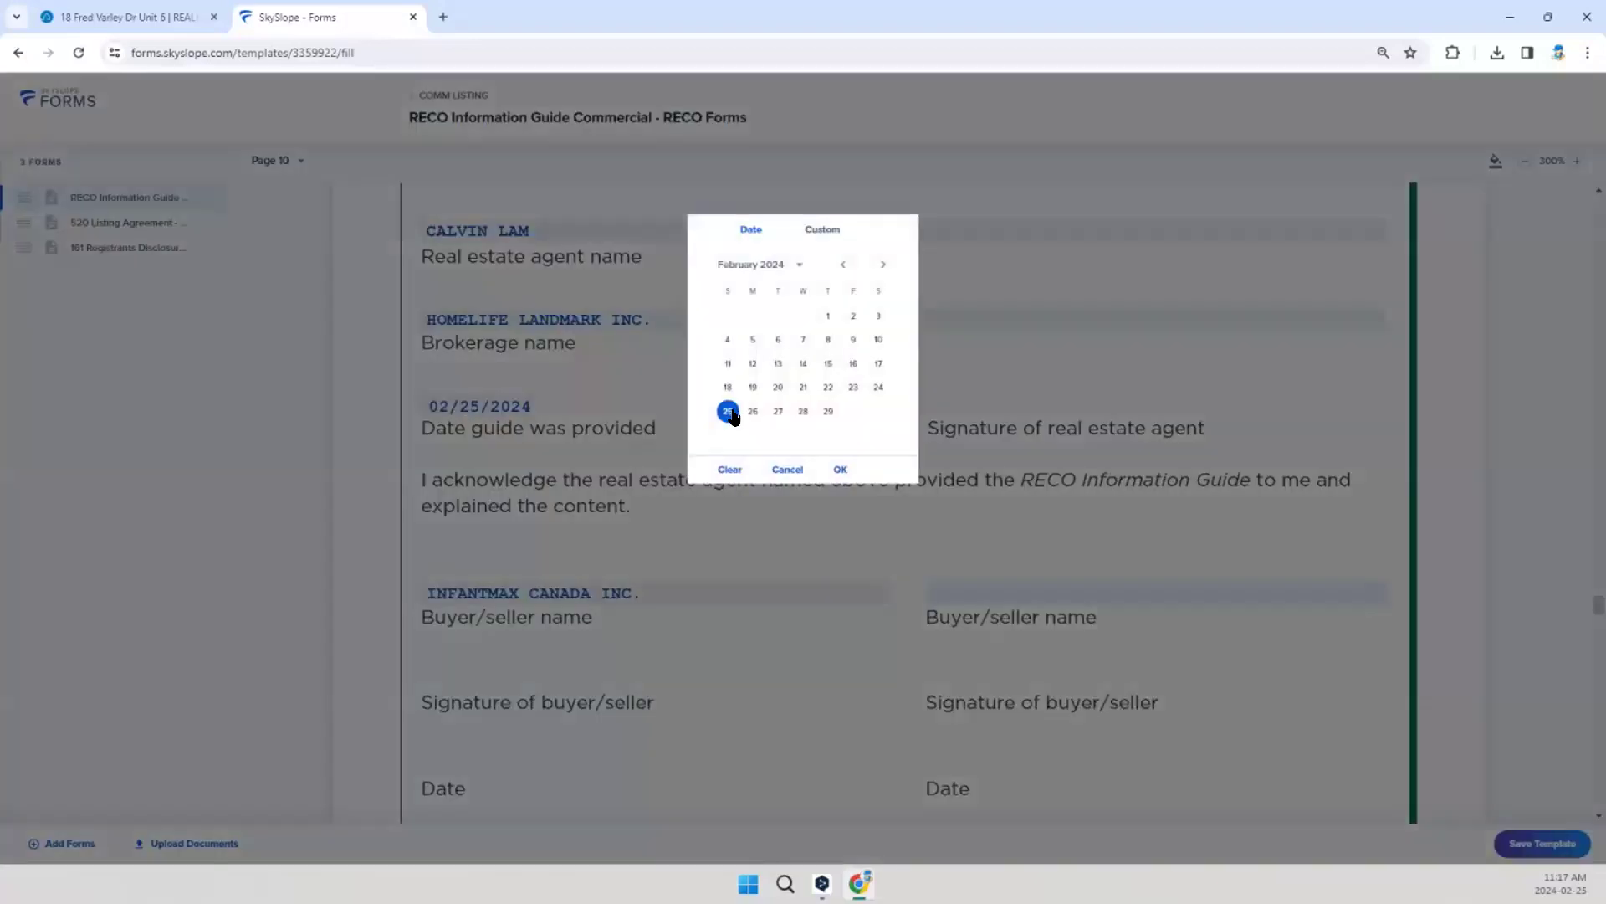
pyautogui.click(841, 469)
pyautogui.scroll(-2, 617, 515)
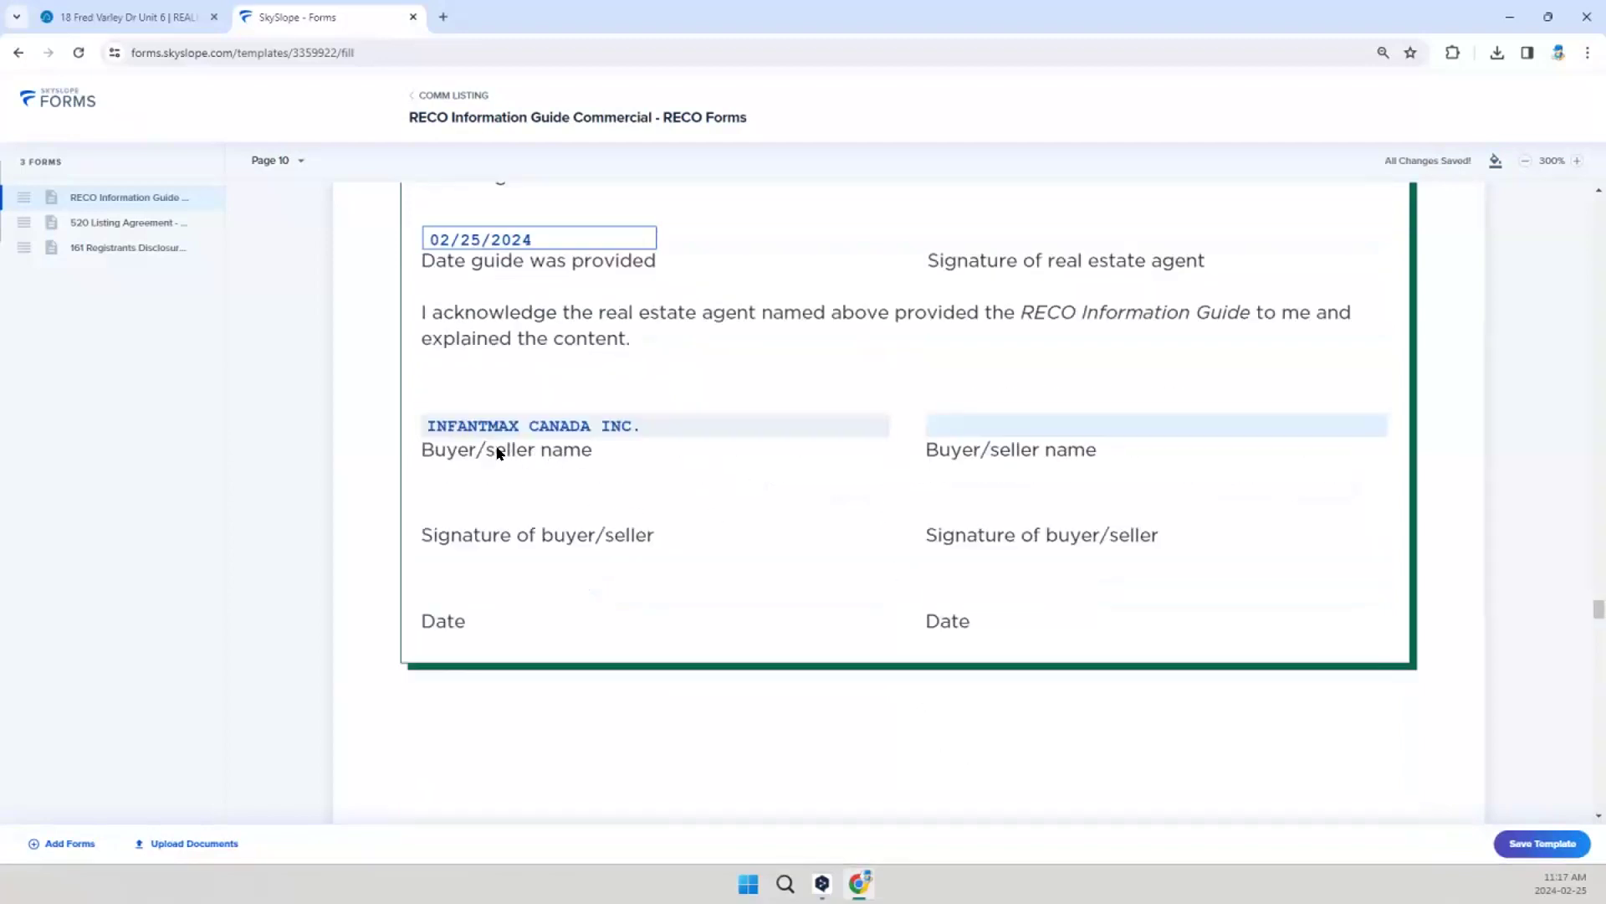
# Step: Open the designated representative's name in the template's 520 Listing Agreement and save it as entered
pyautogui.scroll(-5, 701, 523)
pyautogui.scroll(-9, 686, 536)
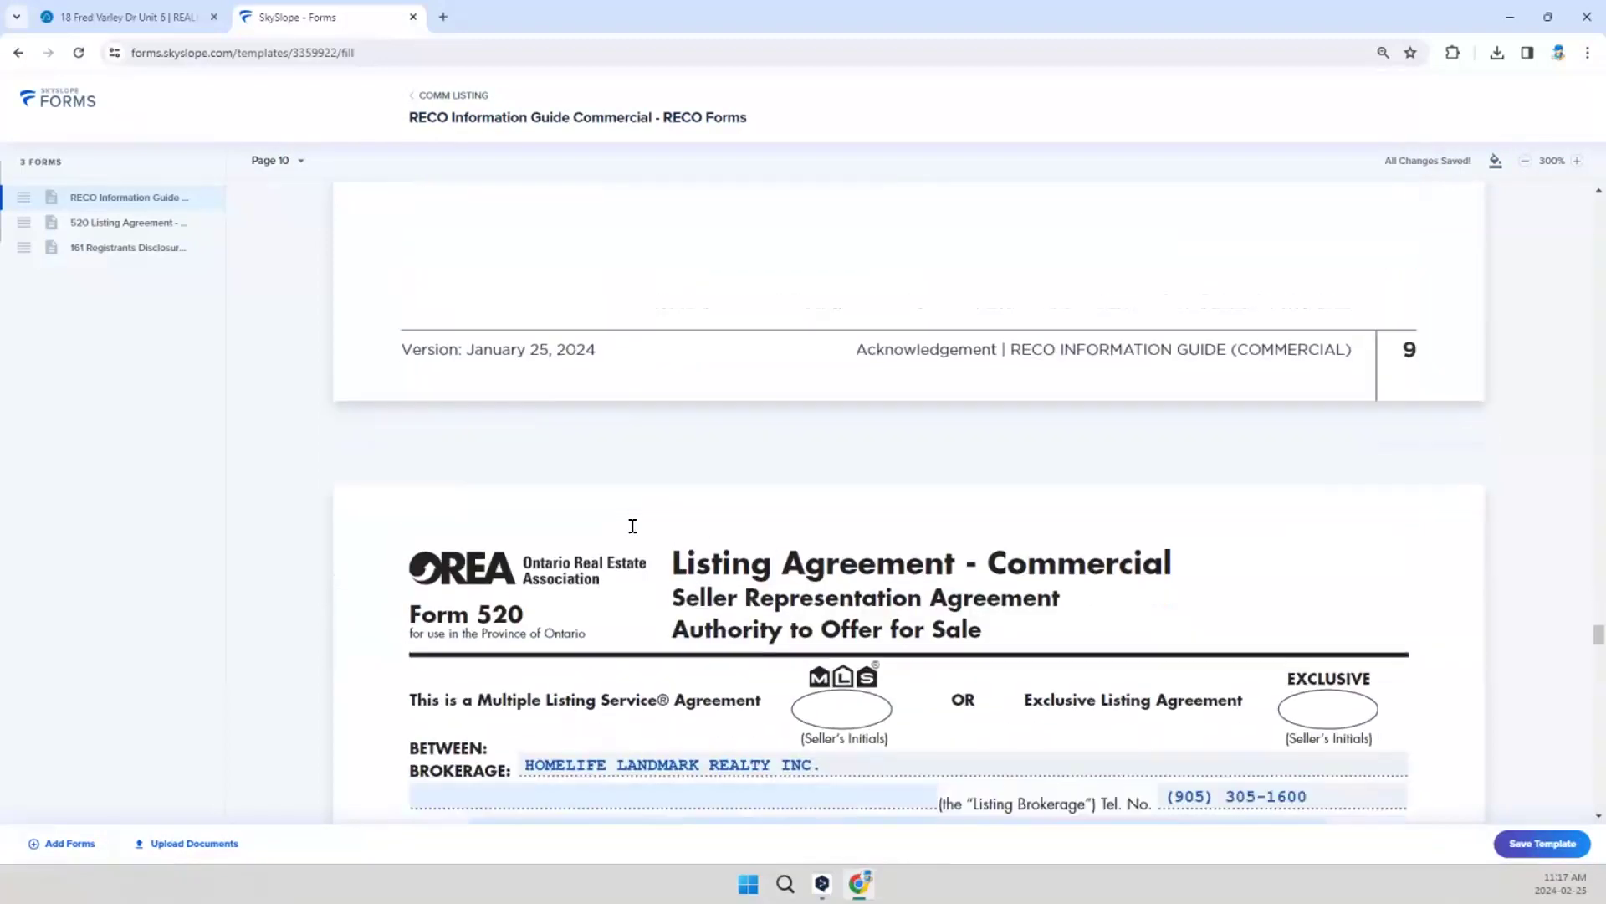
pyautogui.scroll(-2, 560, 473)
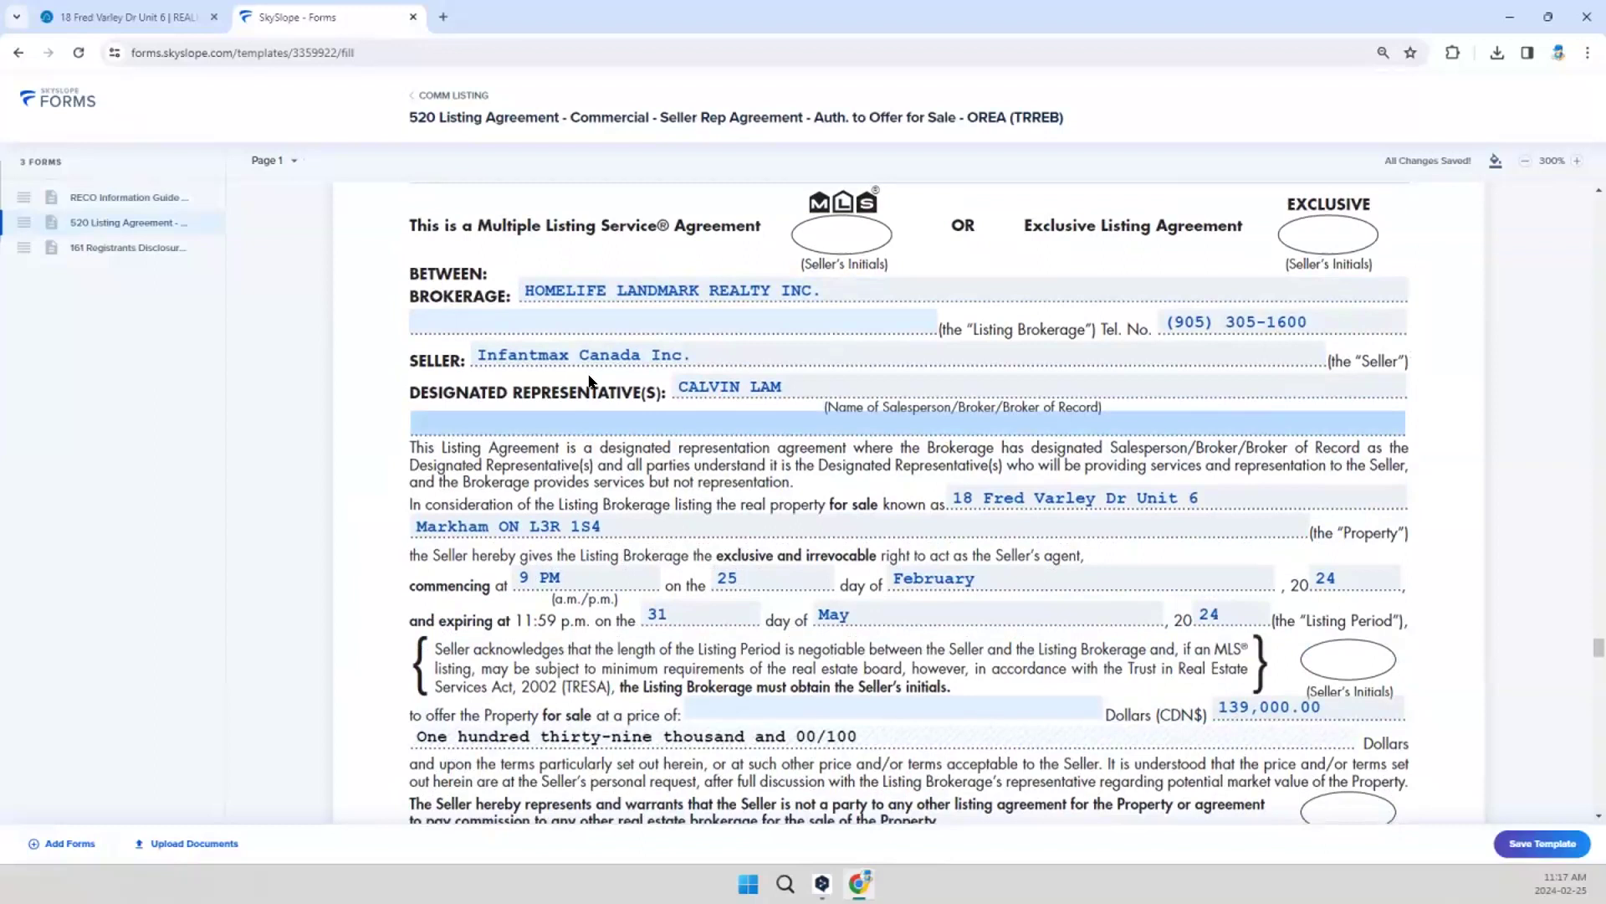
pyautogui.click(723, 383)
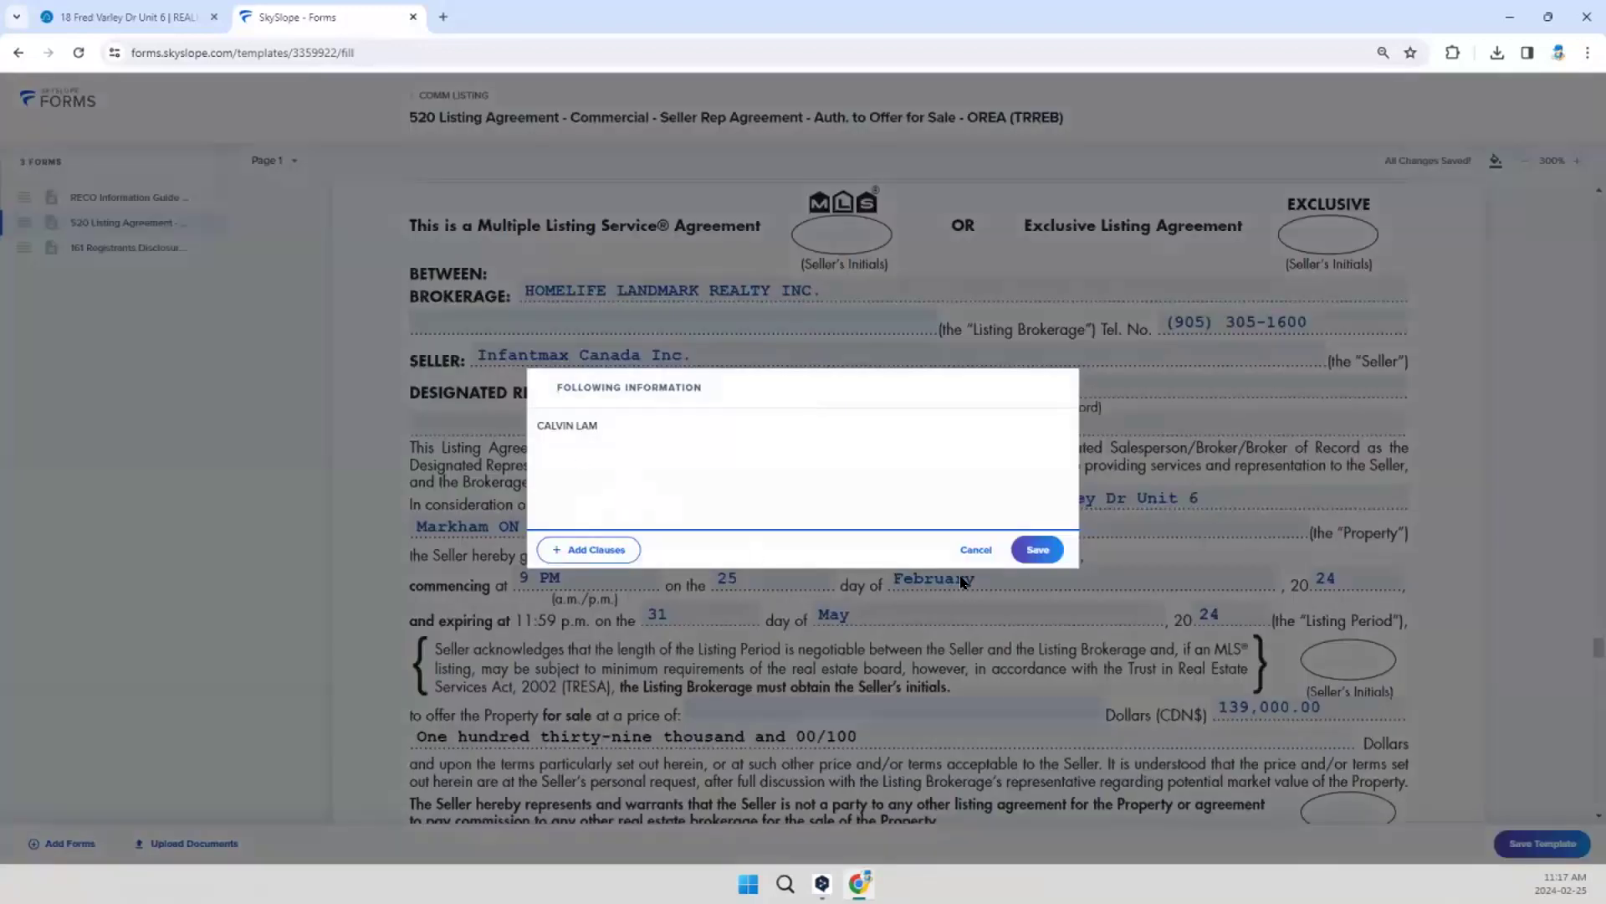
pyautogui.click(1037, 549)
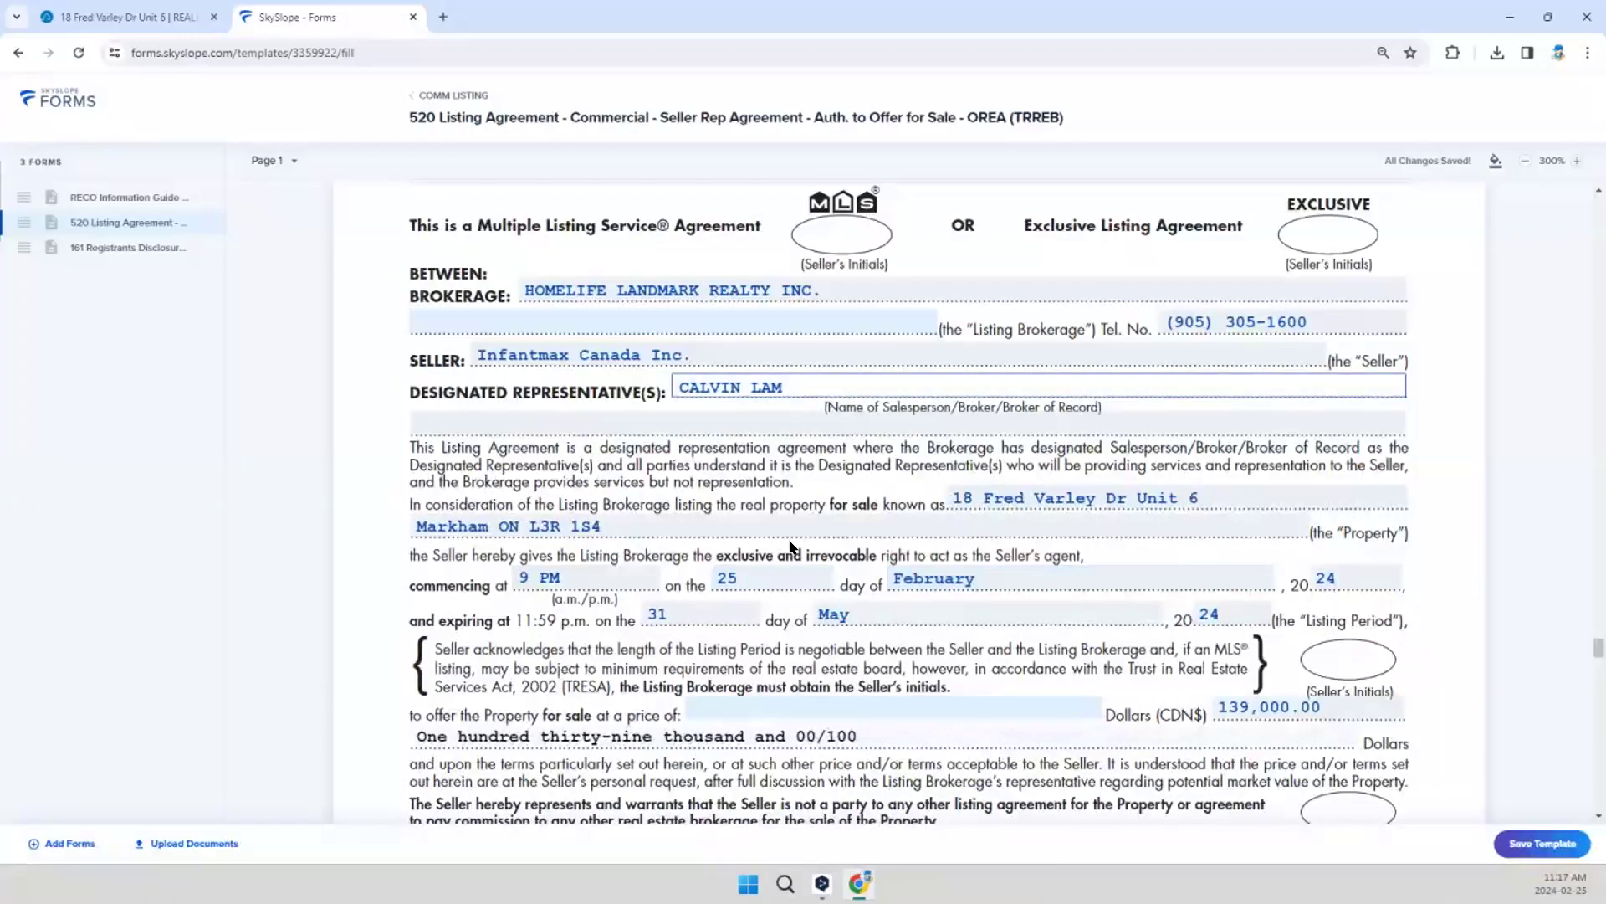
# Step: Set the listing period's commencement day to 25 using February 25, 2024 in the date picker
pyautogui.scroll(-1, 790, 545)
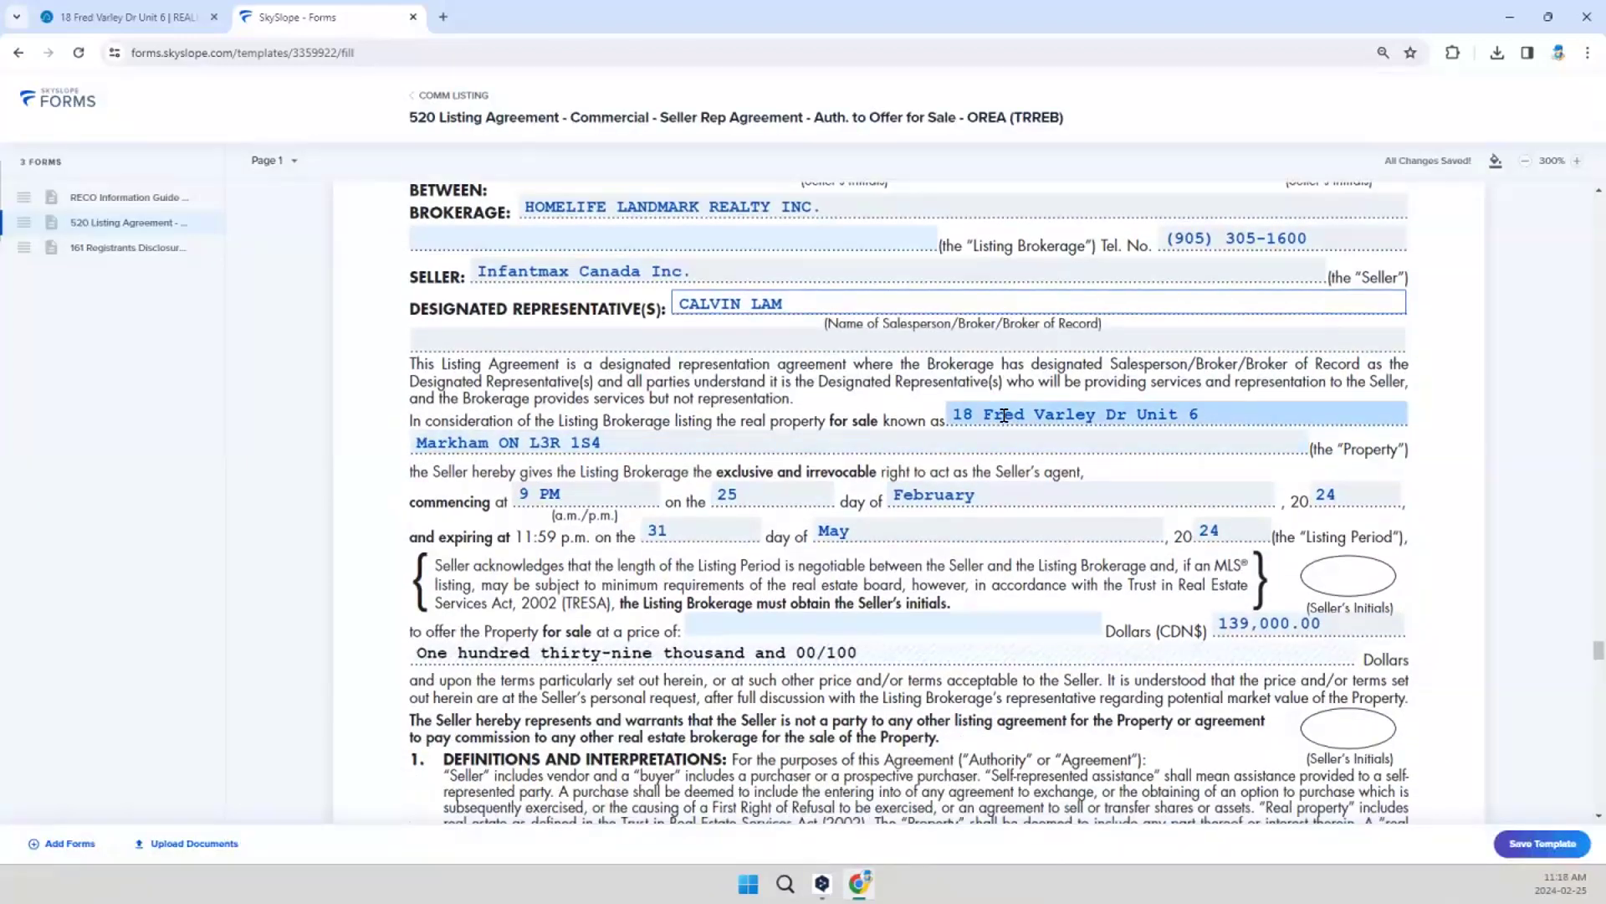
pyautogui.scroll(-1, 563, 418)
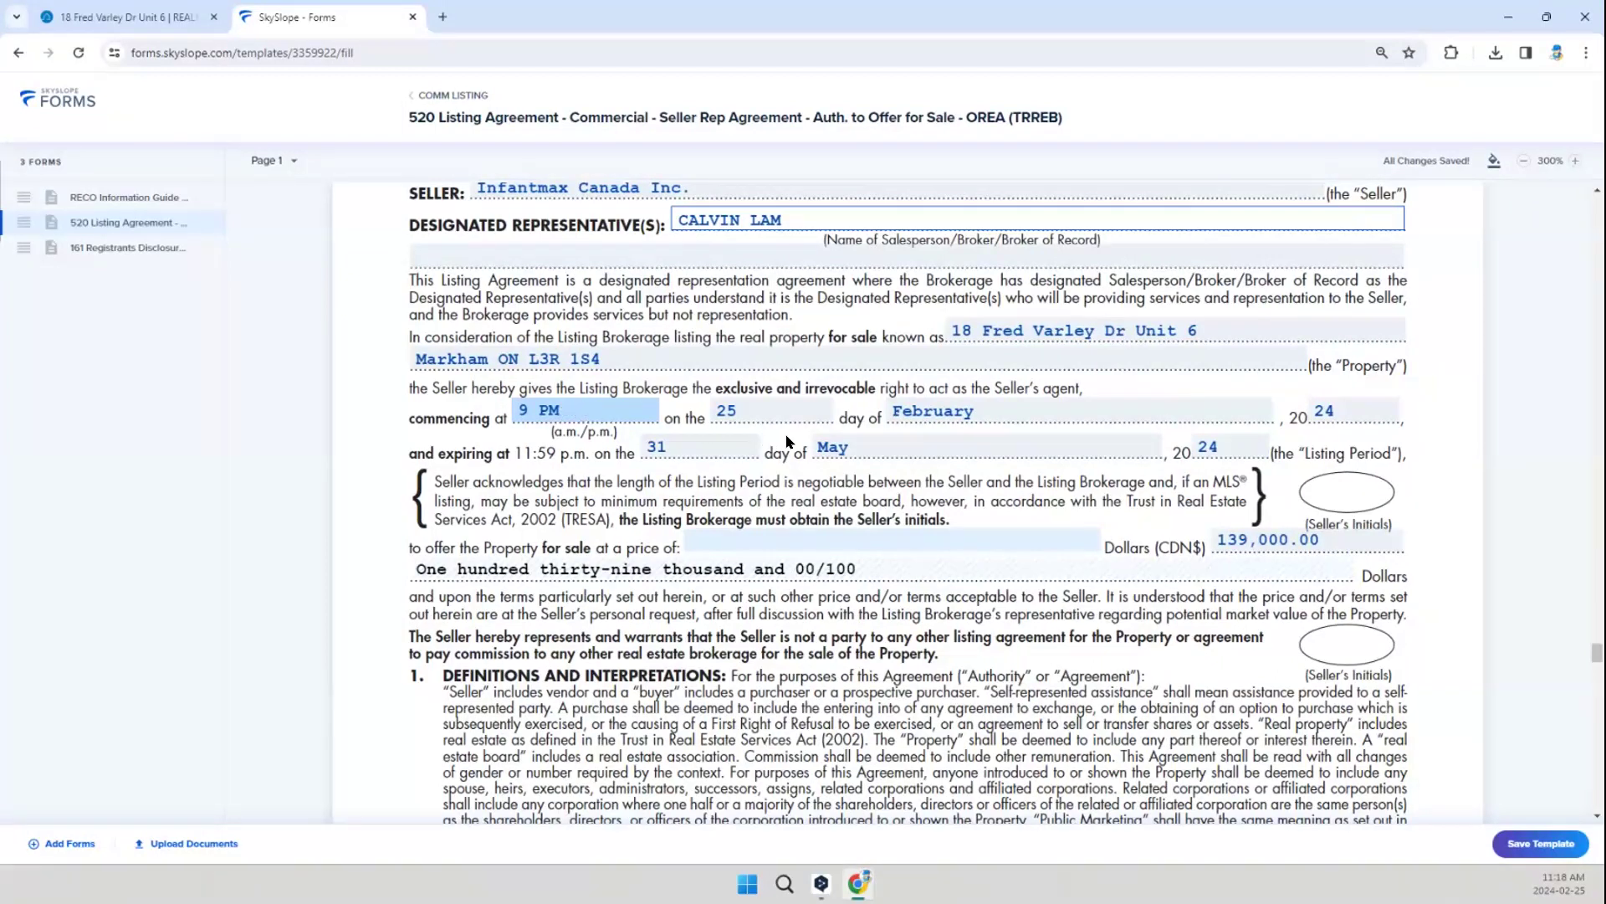
pyautogui.click(773, 402)
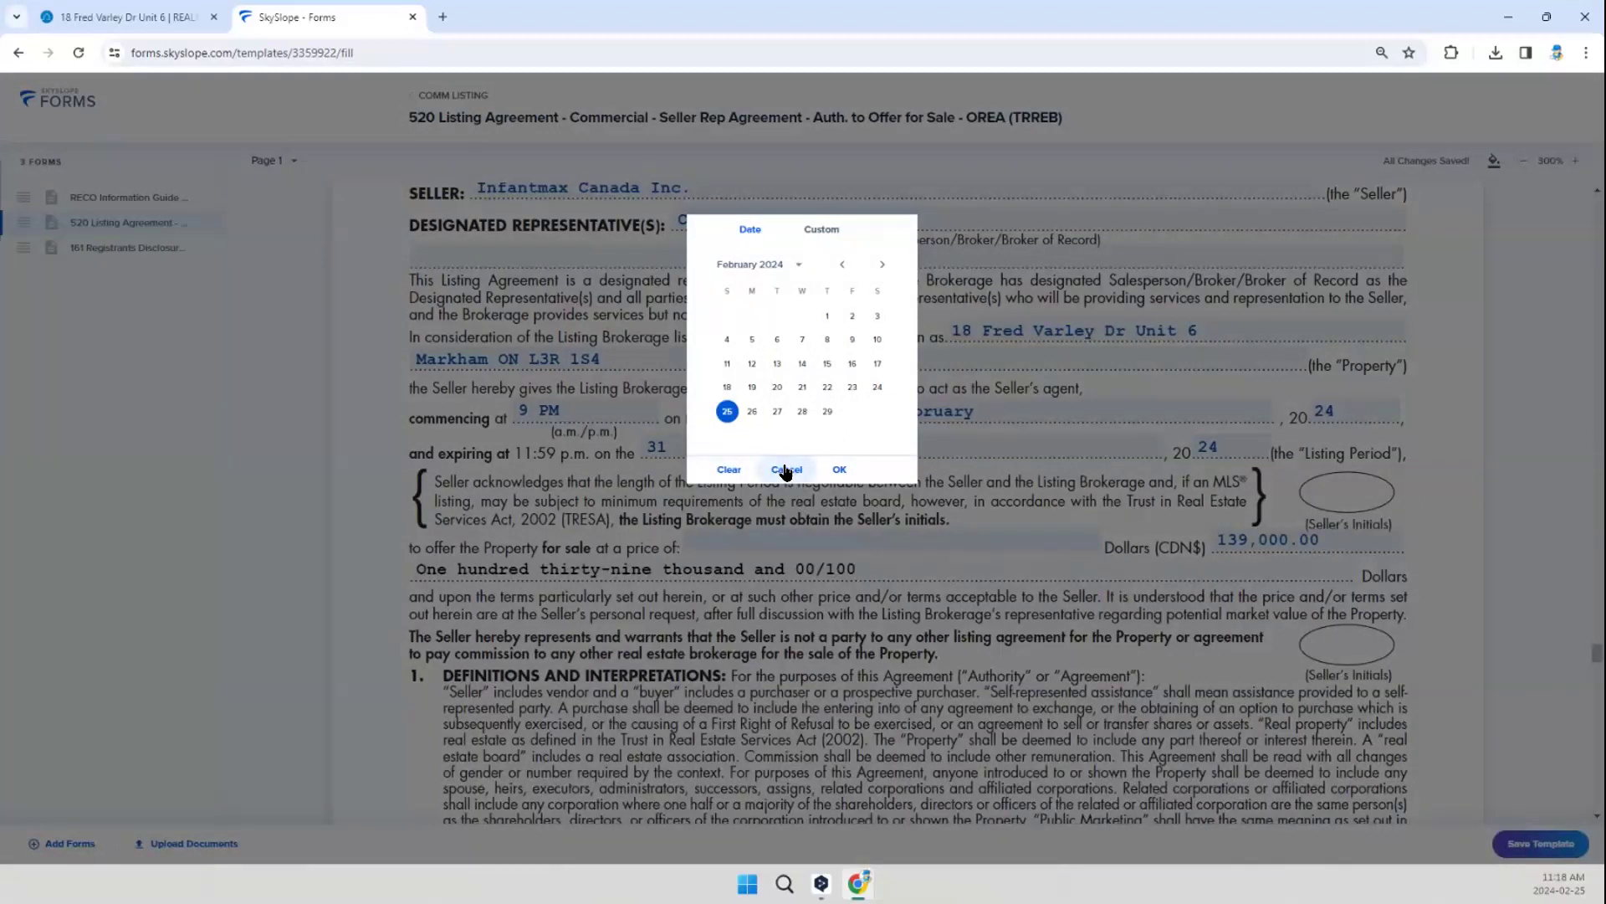
pyautogui.click(841, 470)
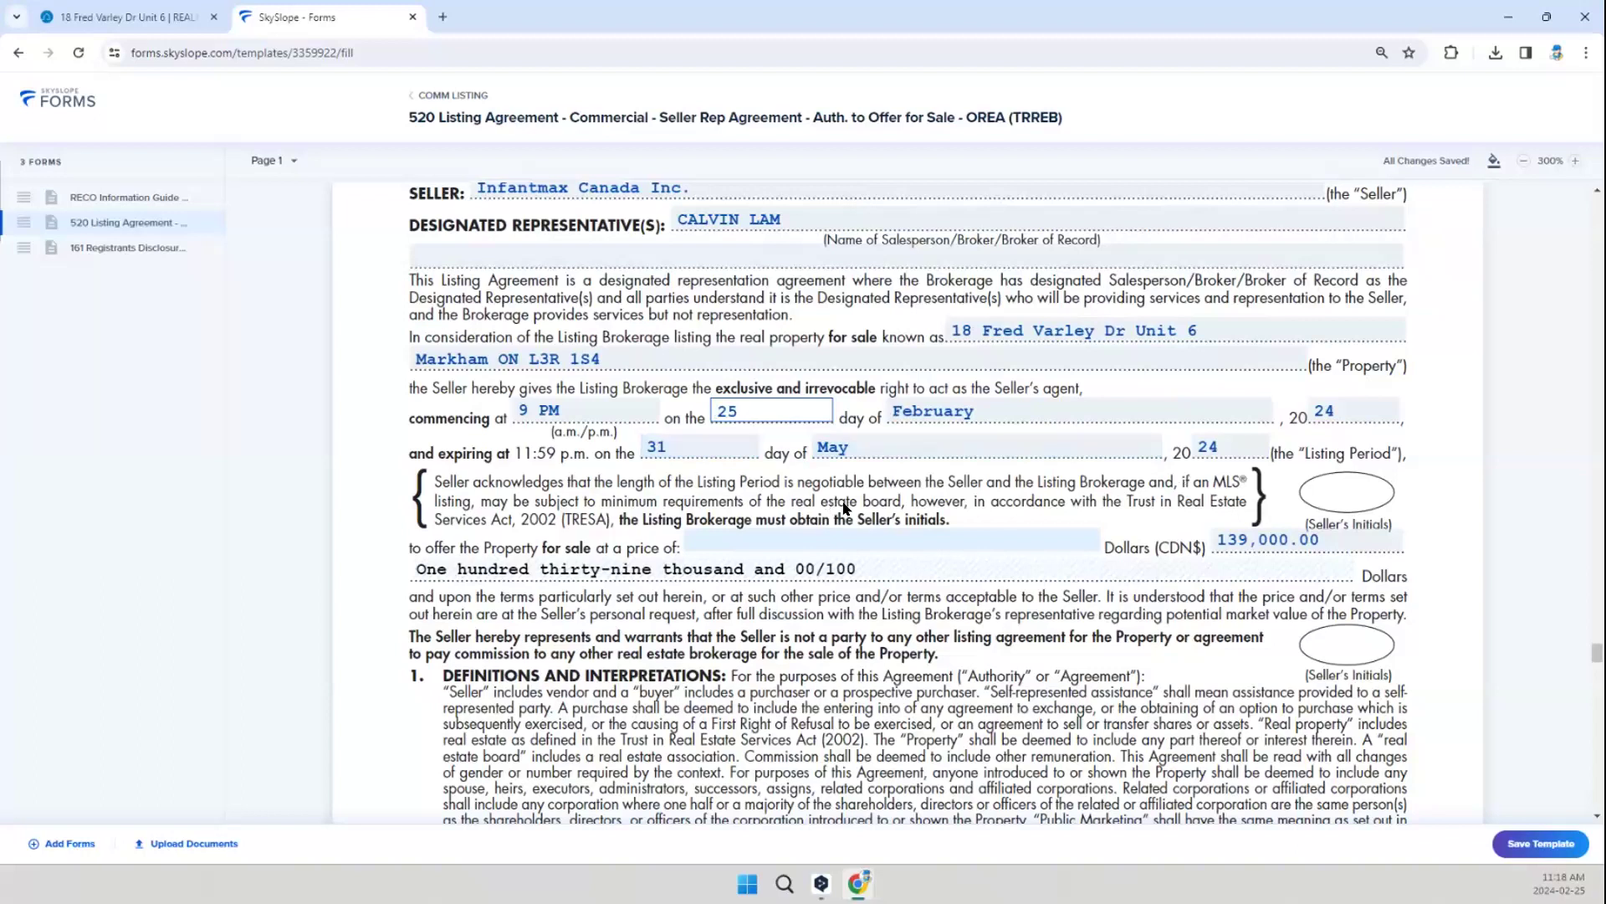
# Step: Change the listing agreement's sale price to 159,000.00 dollars and go to the commission clause
pyautogui.scroll(-1, 755, 507)
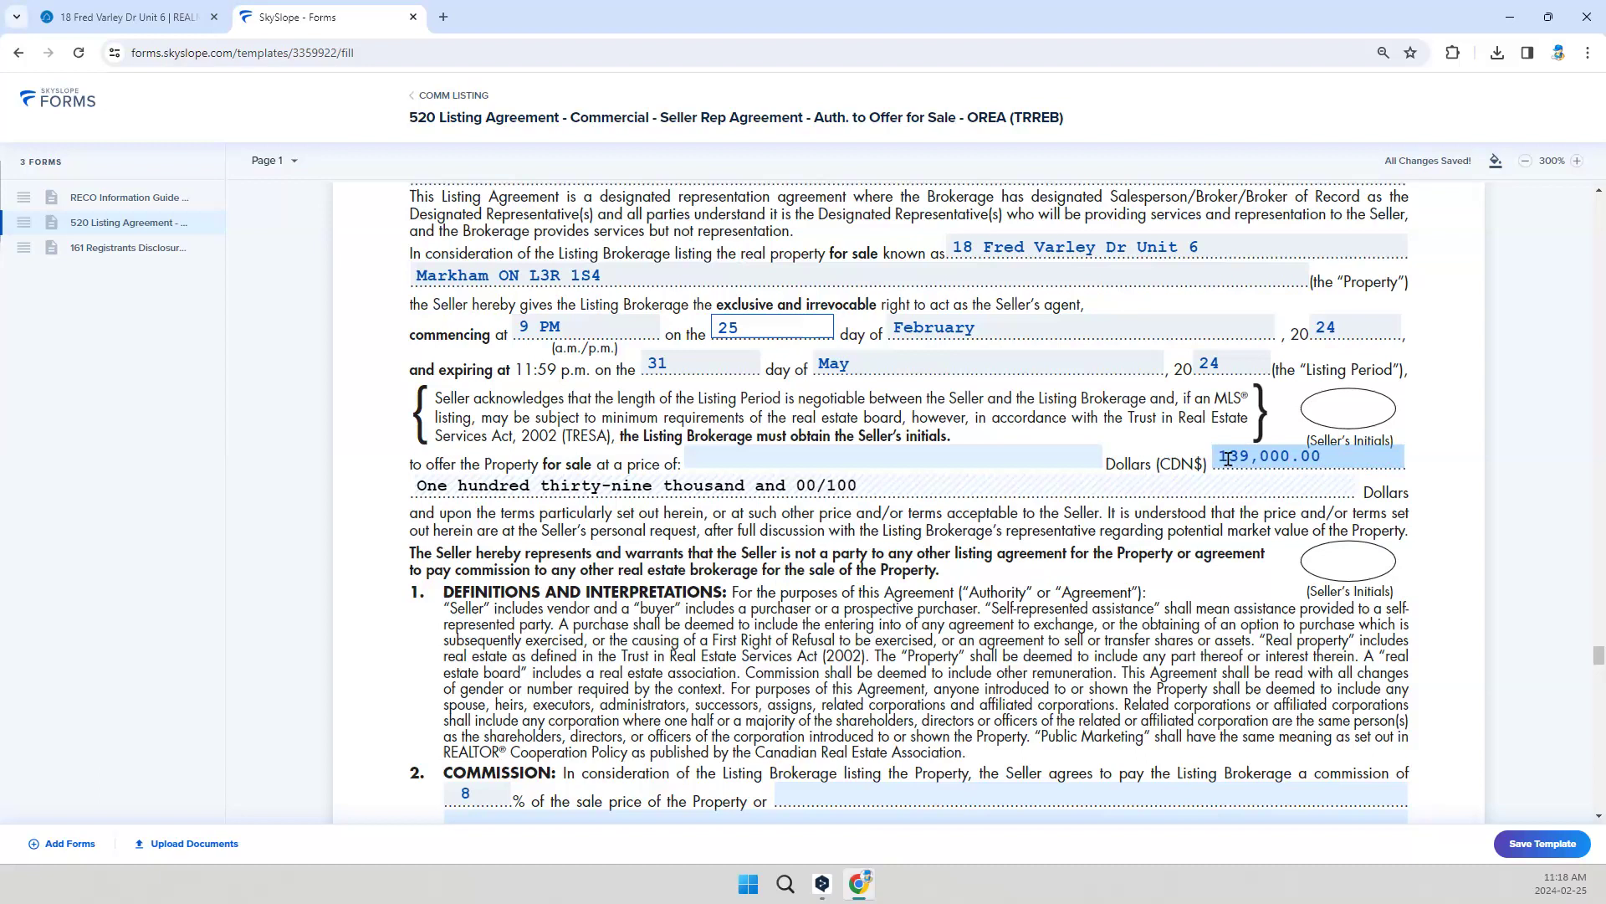
pyautogui.click(1289, 457)
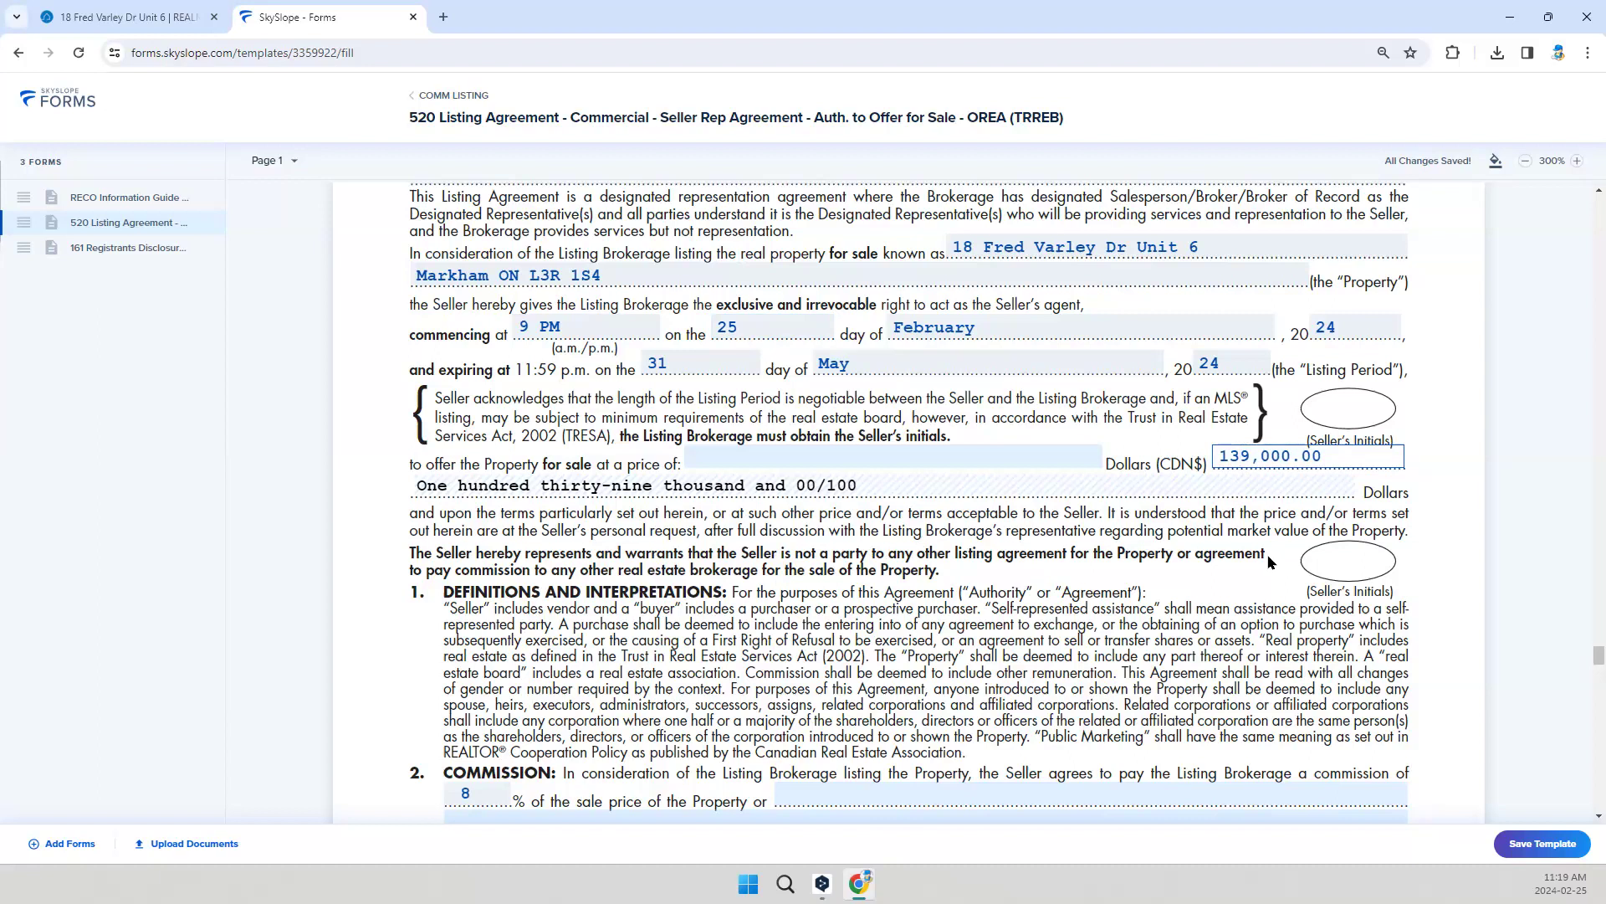
pyautogui.press('BackSpace')
pyautogui.write('5')
pyautogui.click(1206, 532)
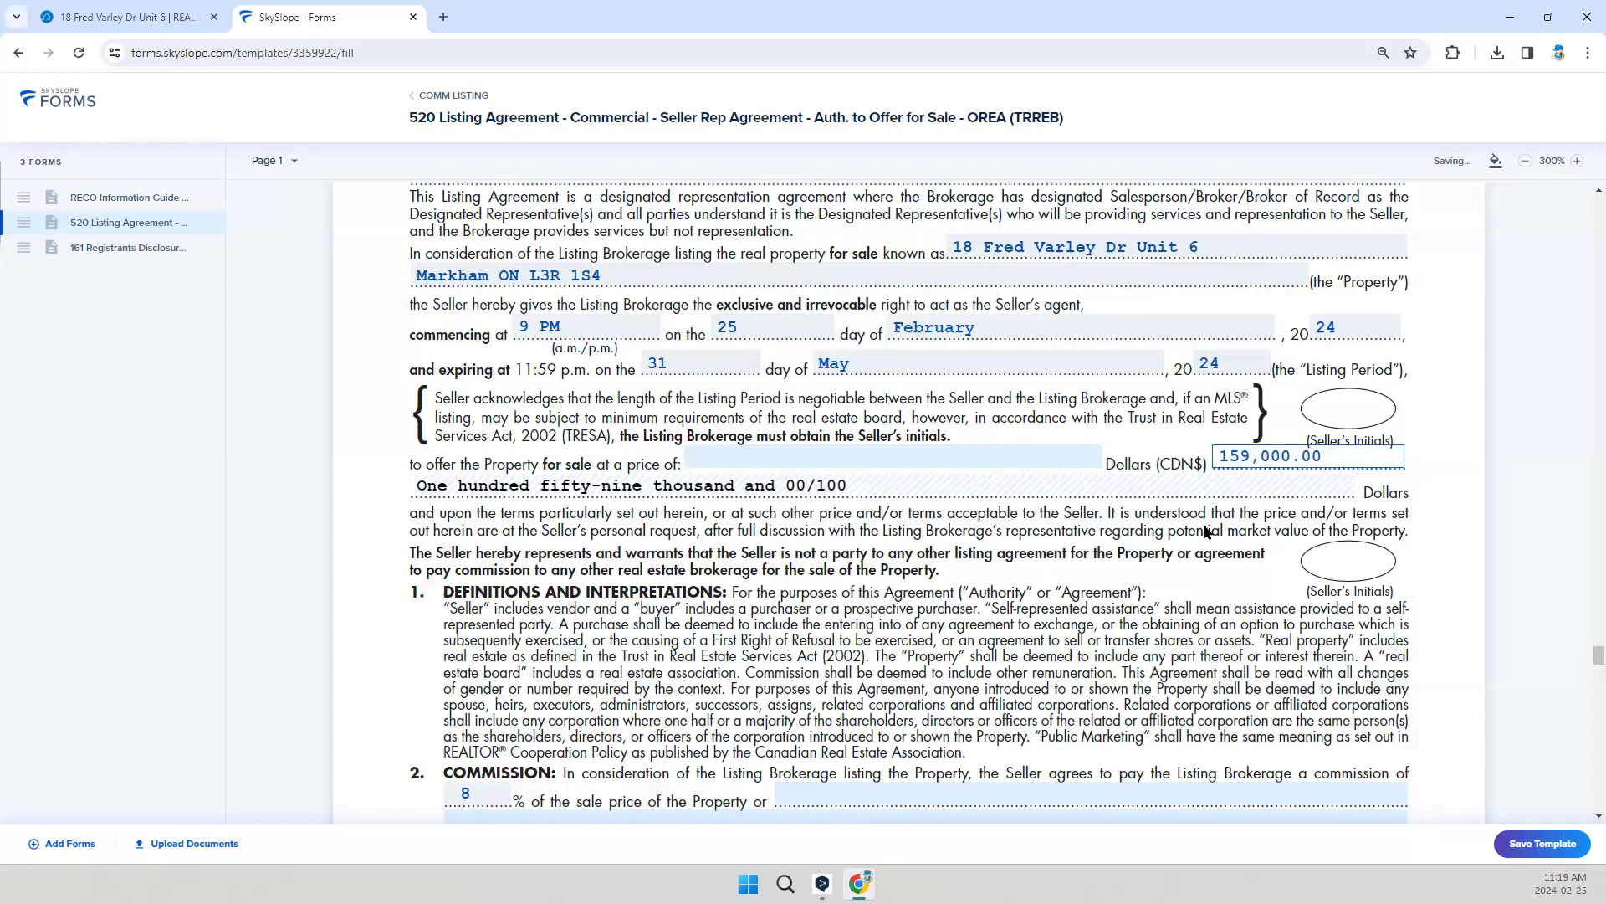
pyautogui.scroll(-3, 1197, 601)
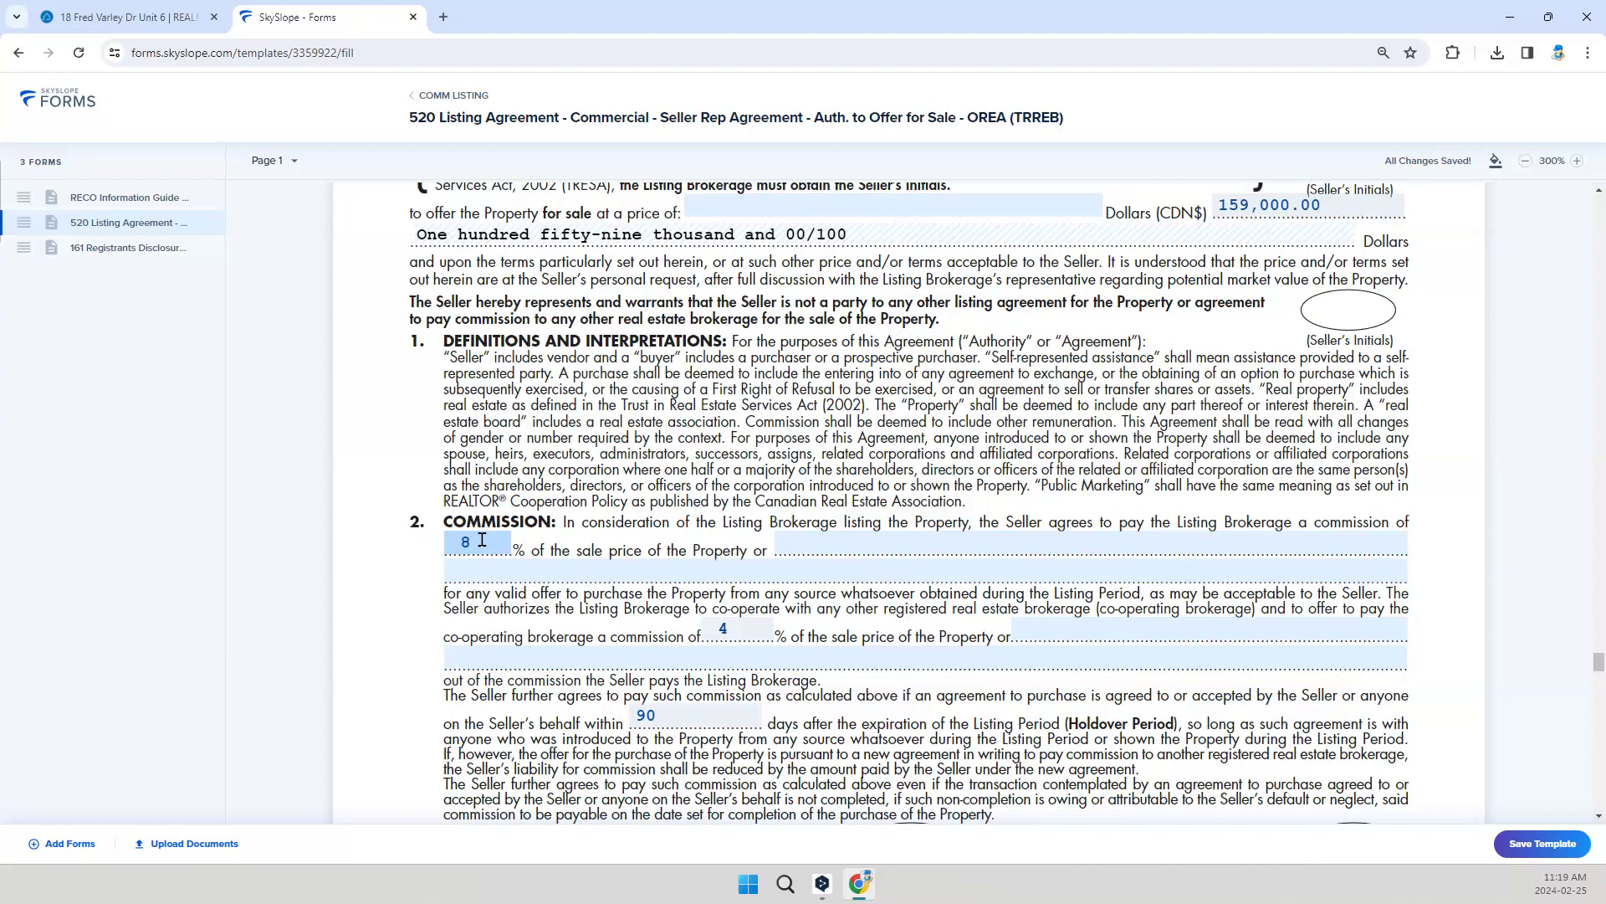
# Step: Go through the listing agreement to the acknowledgement on page 3 and confirm February 25, 2024 as its date
pyautogui.scroll(-2, 817, 478)
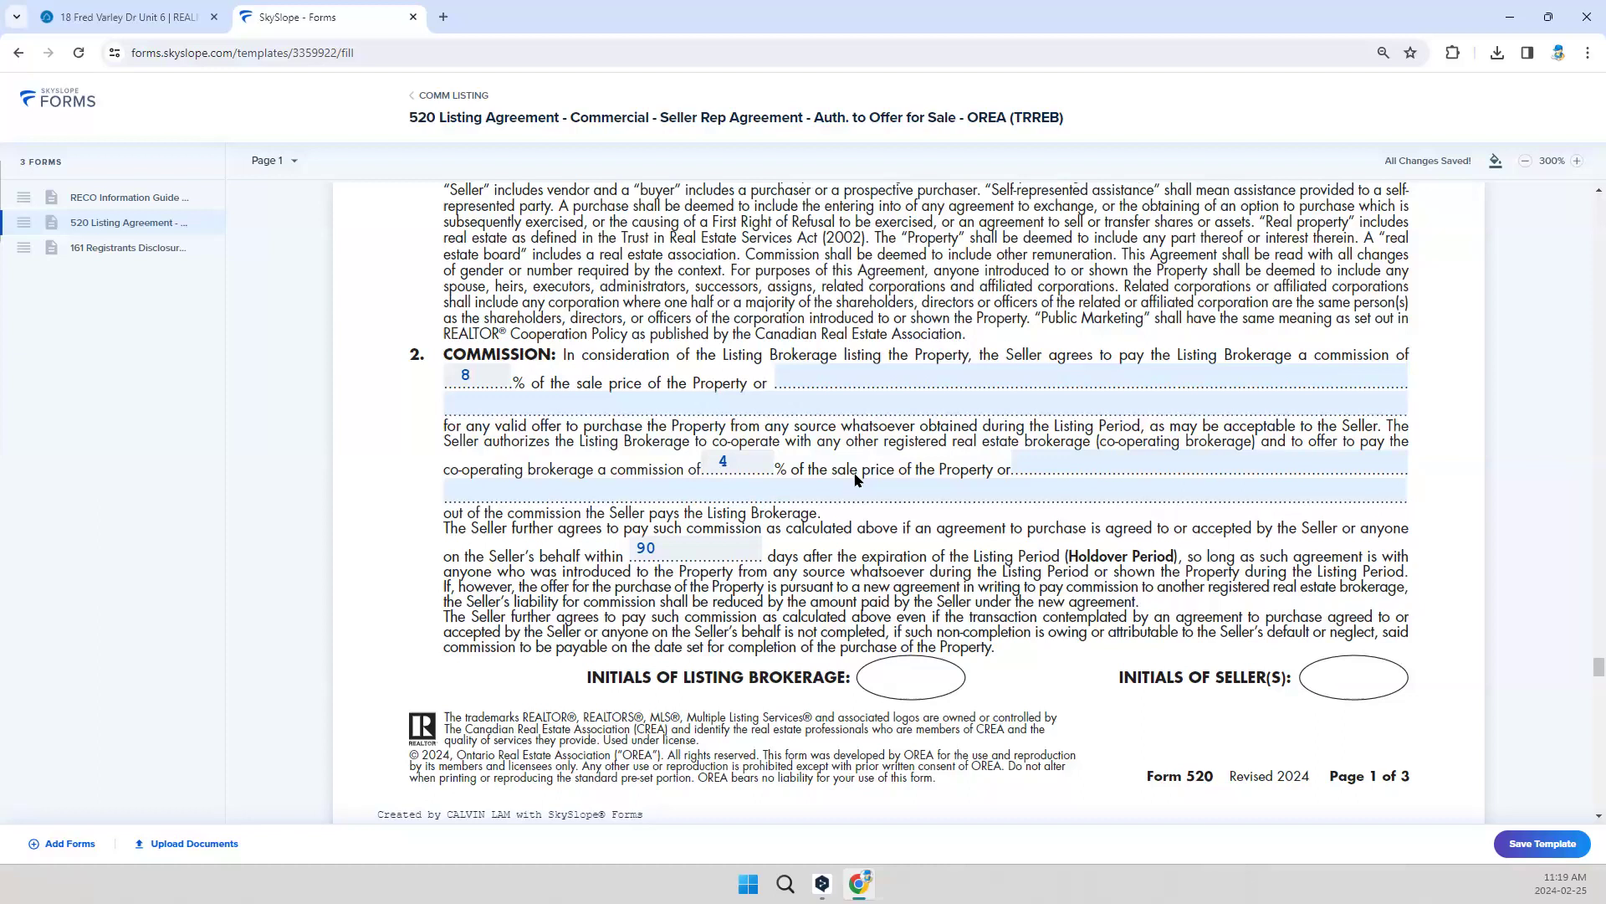
pyautogui.click(733, 556)
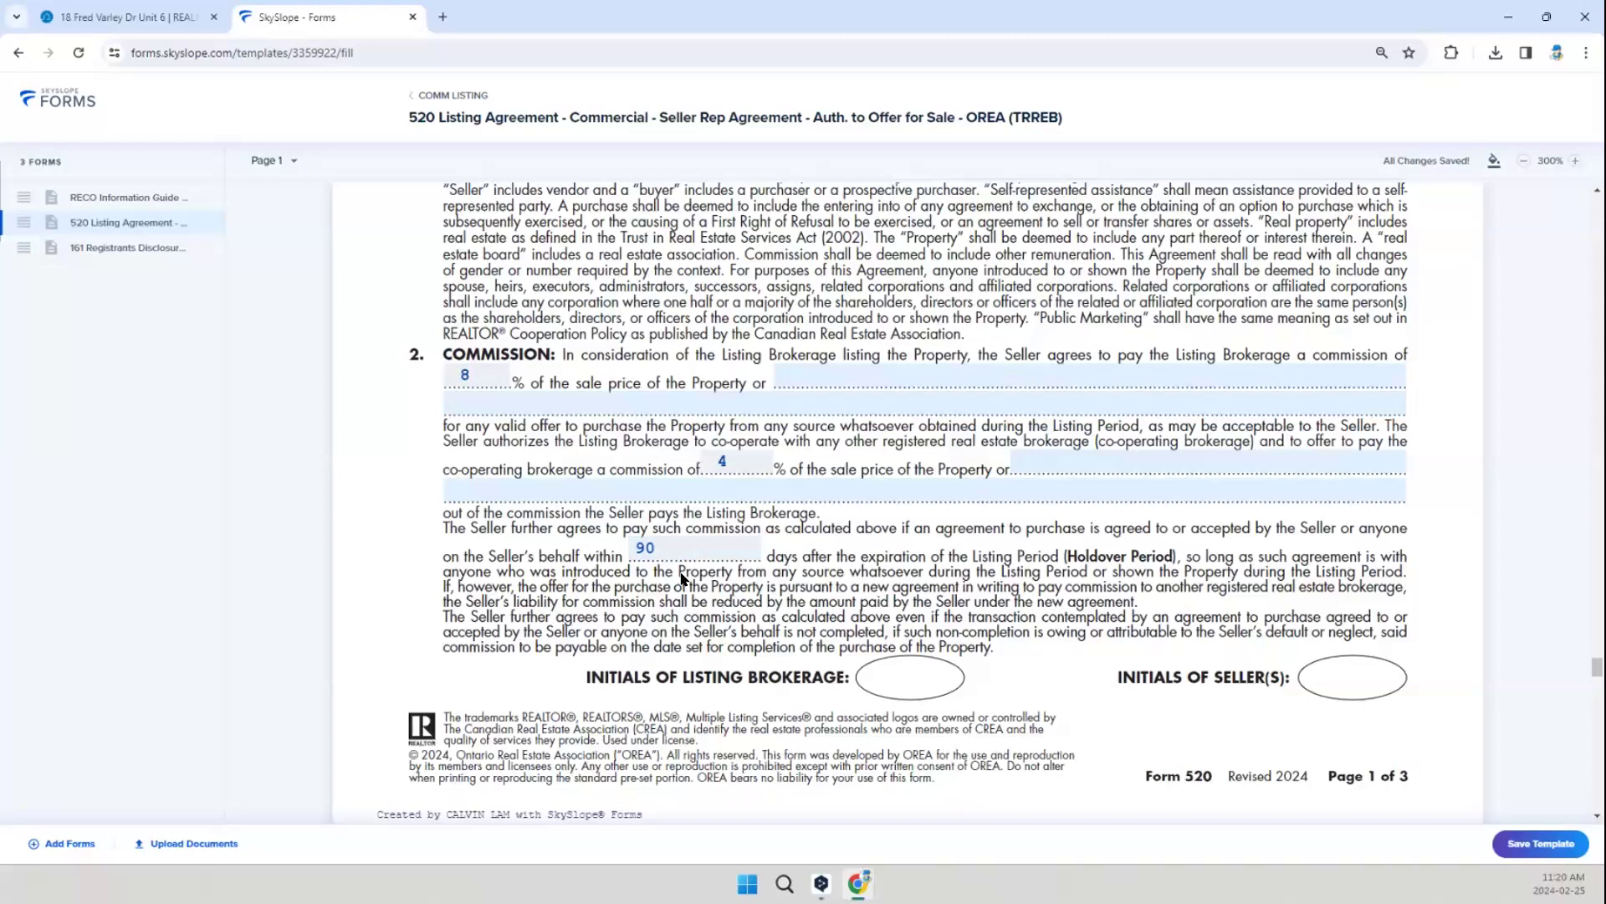
pyautogui.scroll(-20, 740, 557)
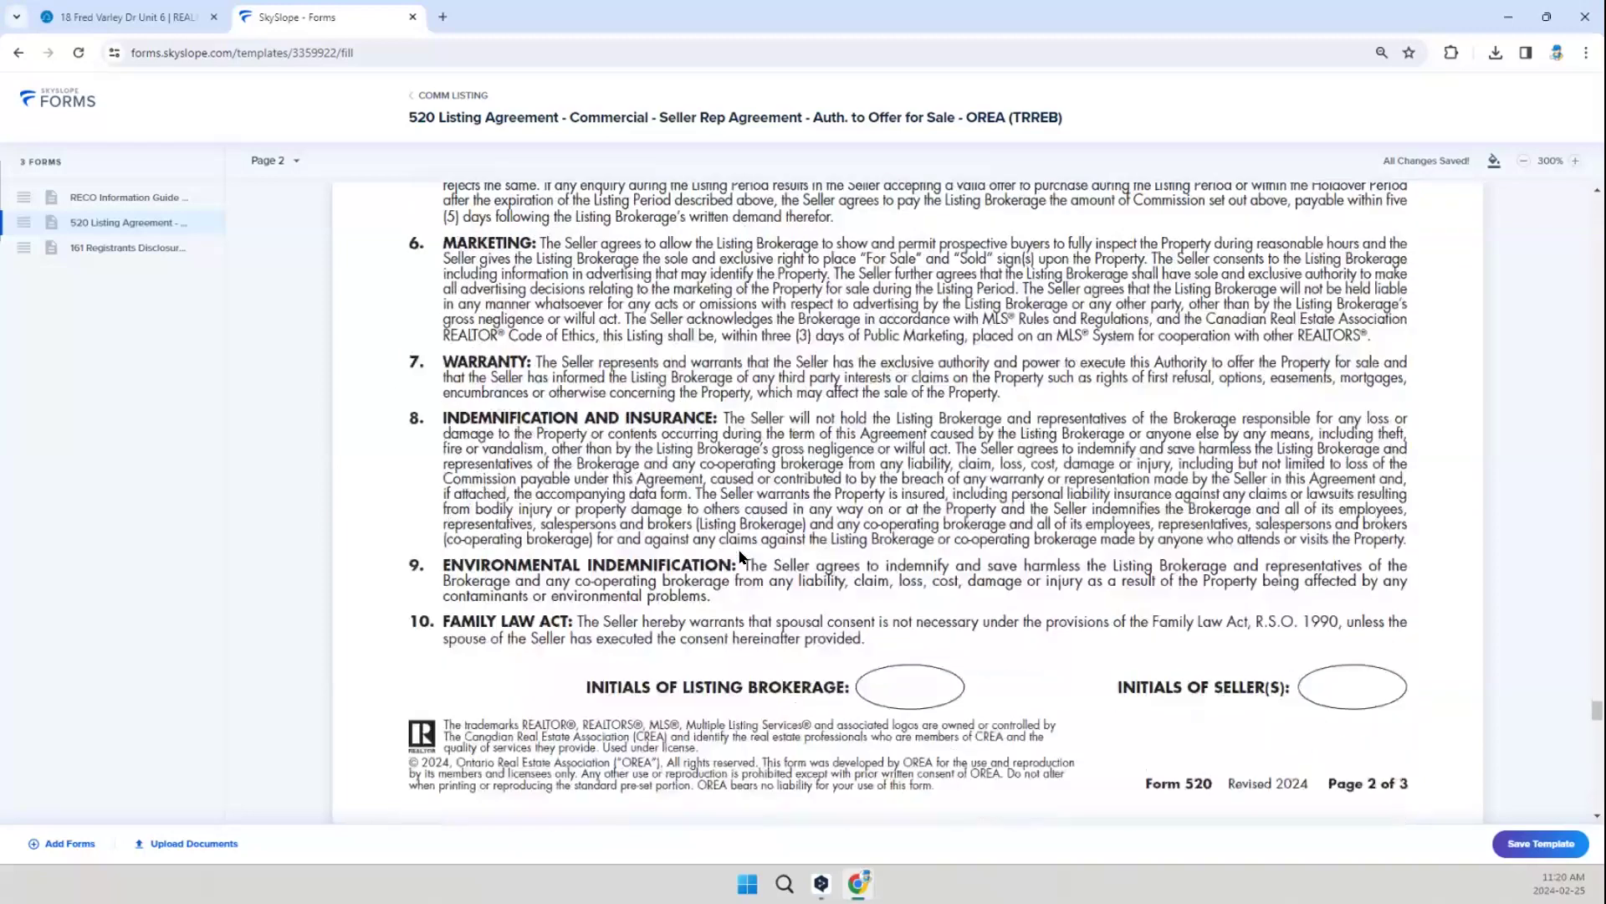
pyautogui.scroll(-15, 740, 557)
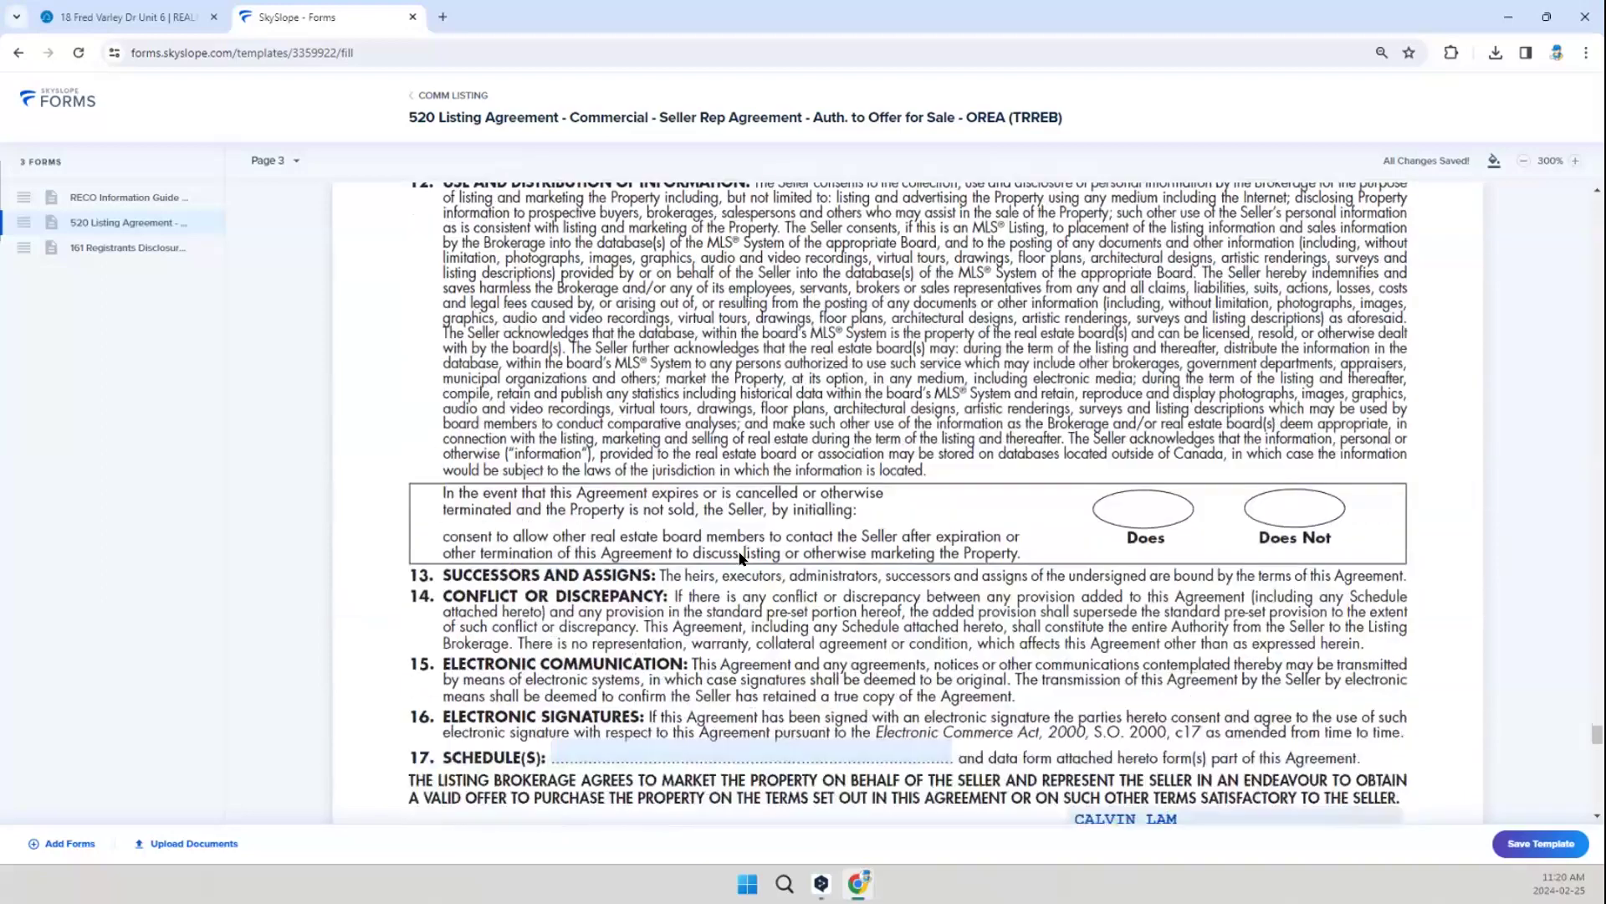
pyautogui.scroll(-2, 740, 556)
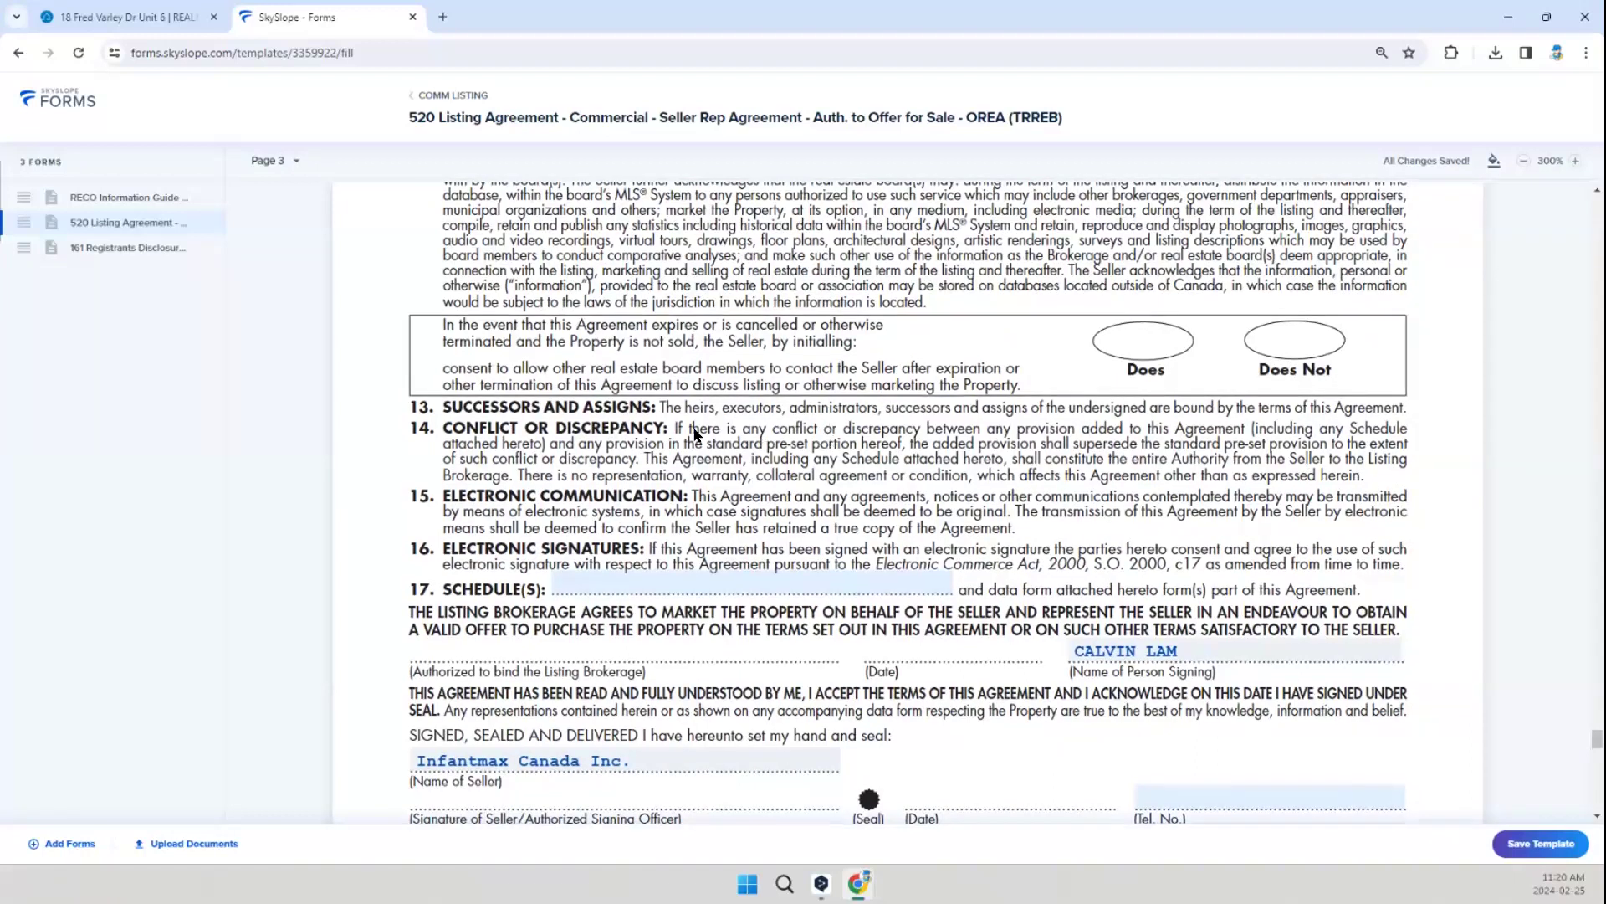
pyautogui.scroll(-2, 829, 435)
pyautogui.scroll(-2, 820, 448)
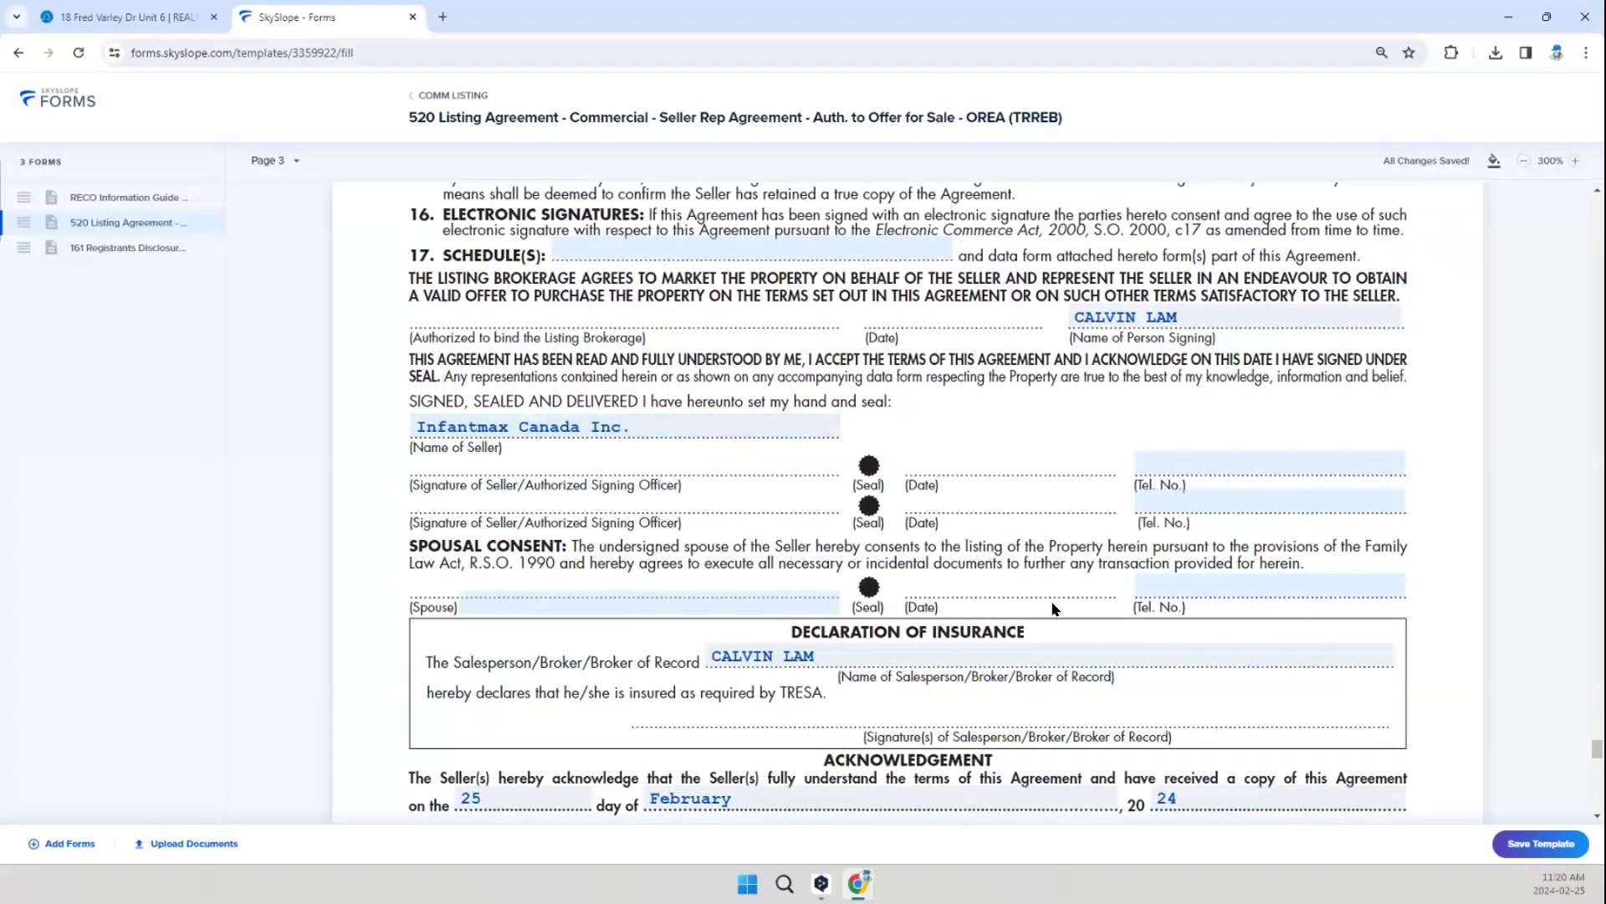
pyautogui.scroll(-2, 843, 487)
pyautogui.scroll(-3, 819, 489)
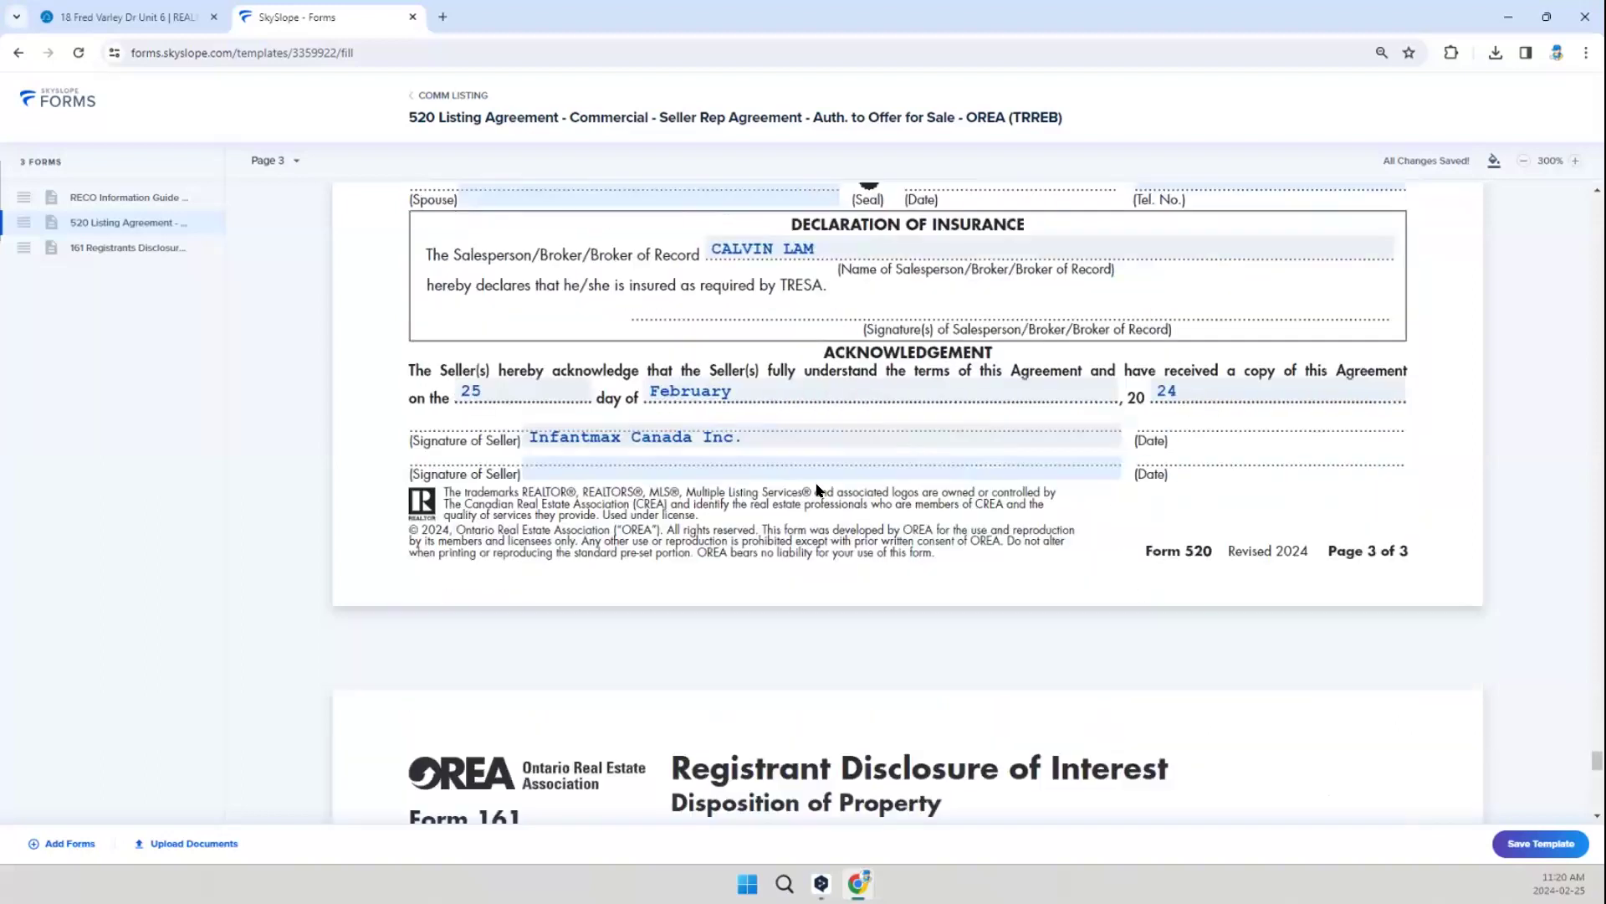
pyautogui.click(788, 380)
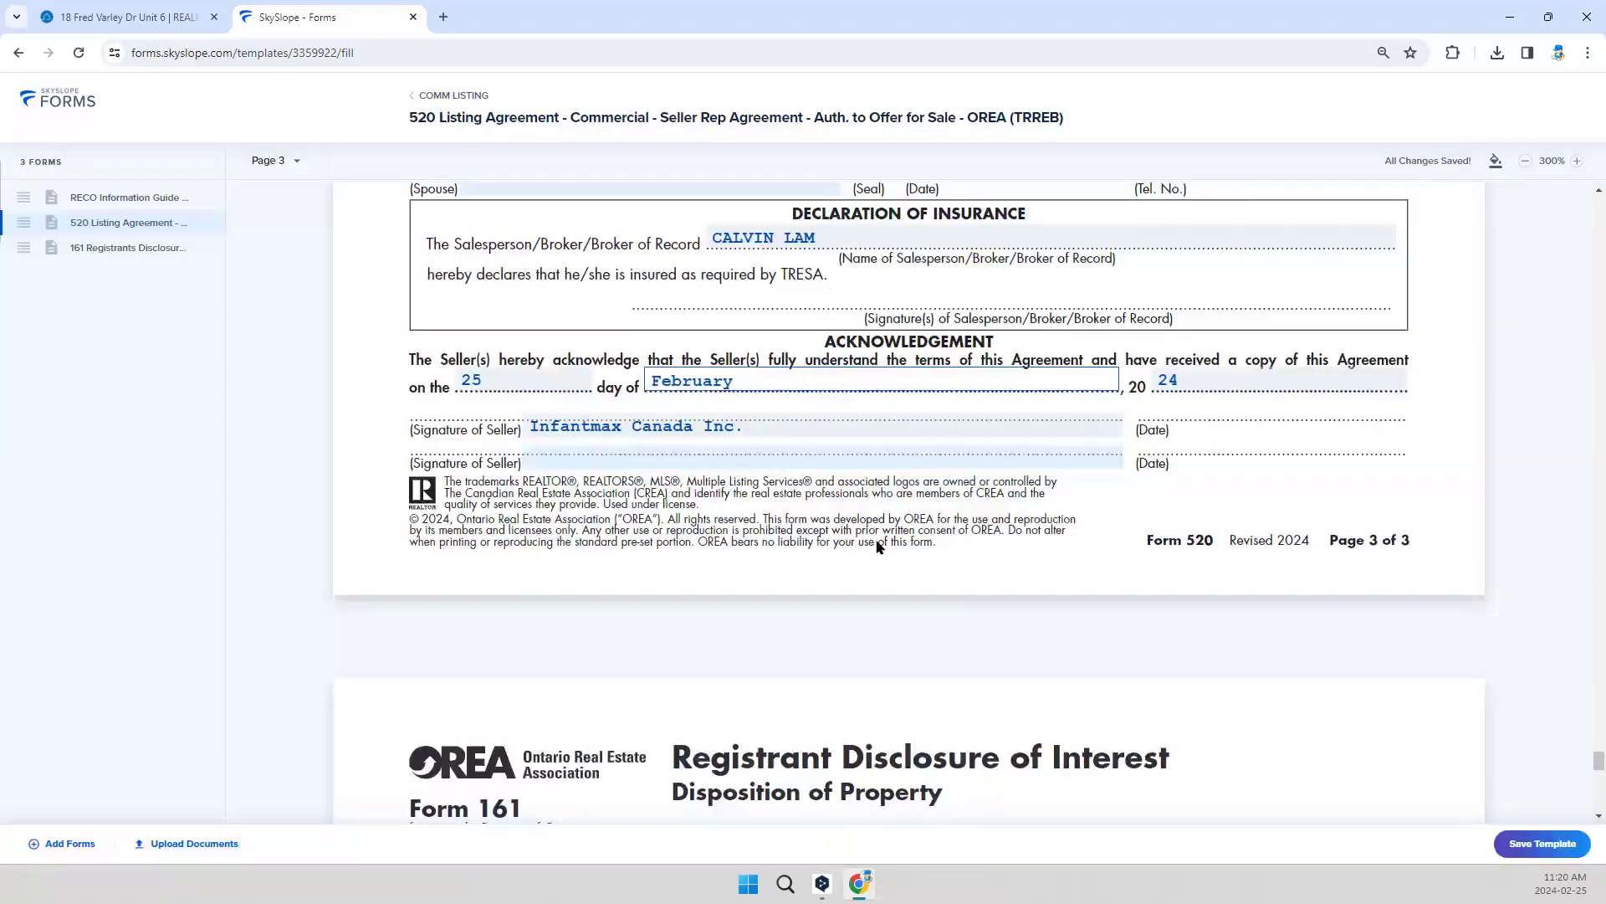
pyautogui.click(841, 471)
# Step: Review the 161 Registrants Disclosure of Interest form down to its acknowledgement and save the COMM LISTING template
pyautogui.scroll(-7, 917, 352)
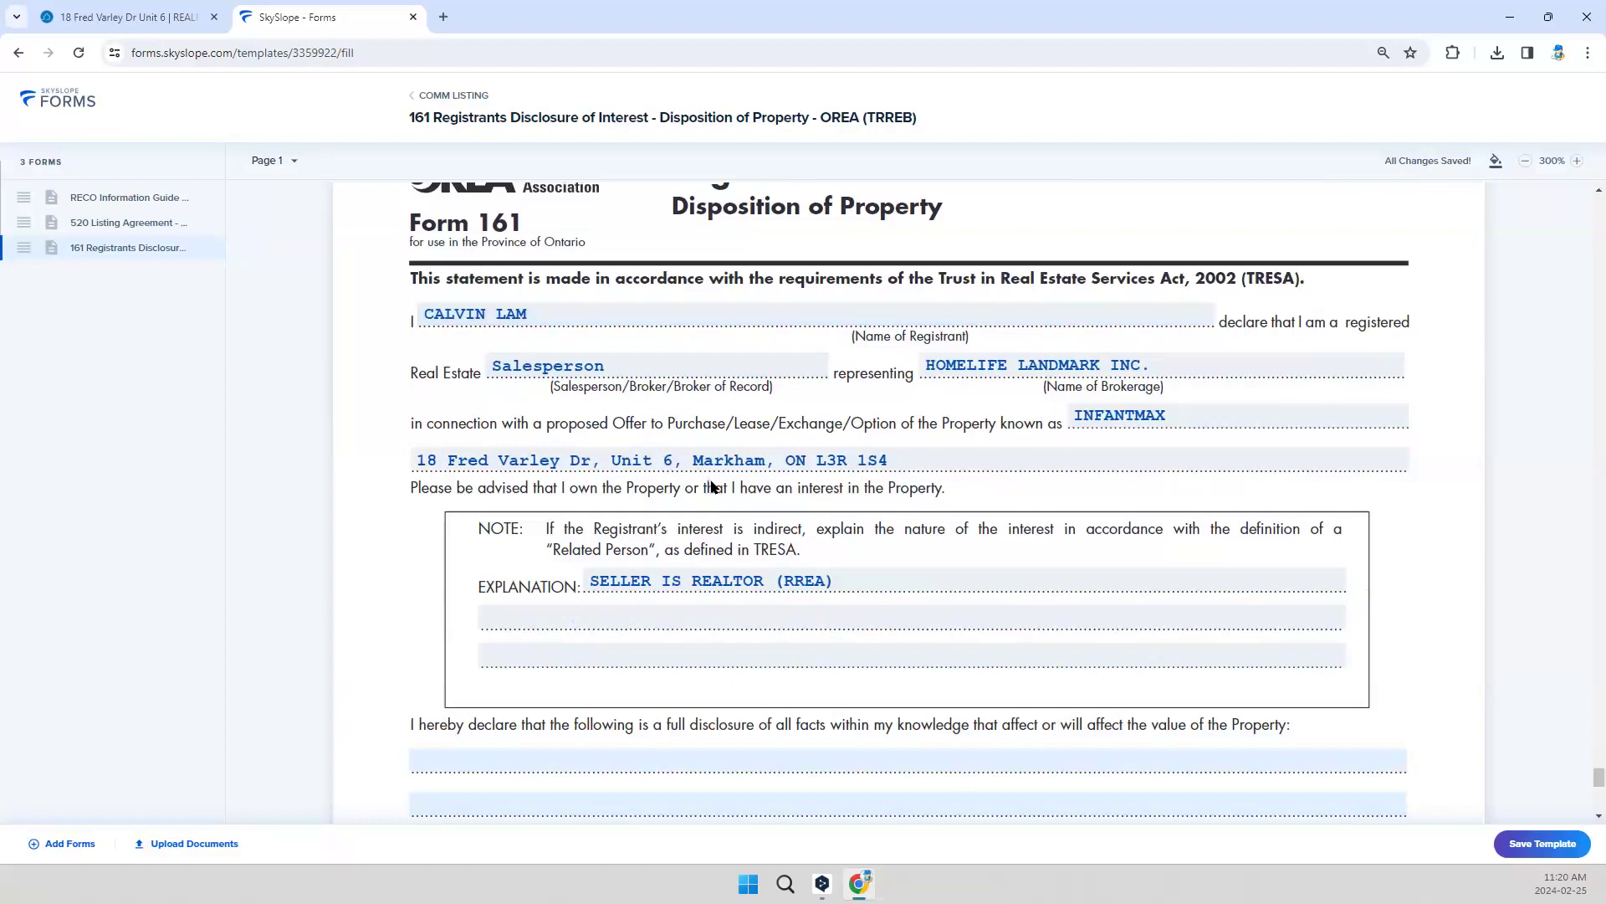
pyautogui.scroll(-1, 735, 538)
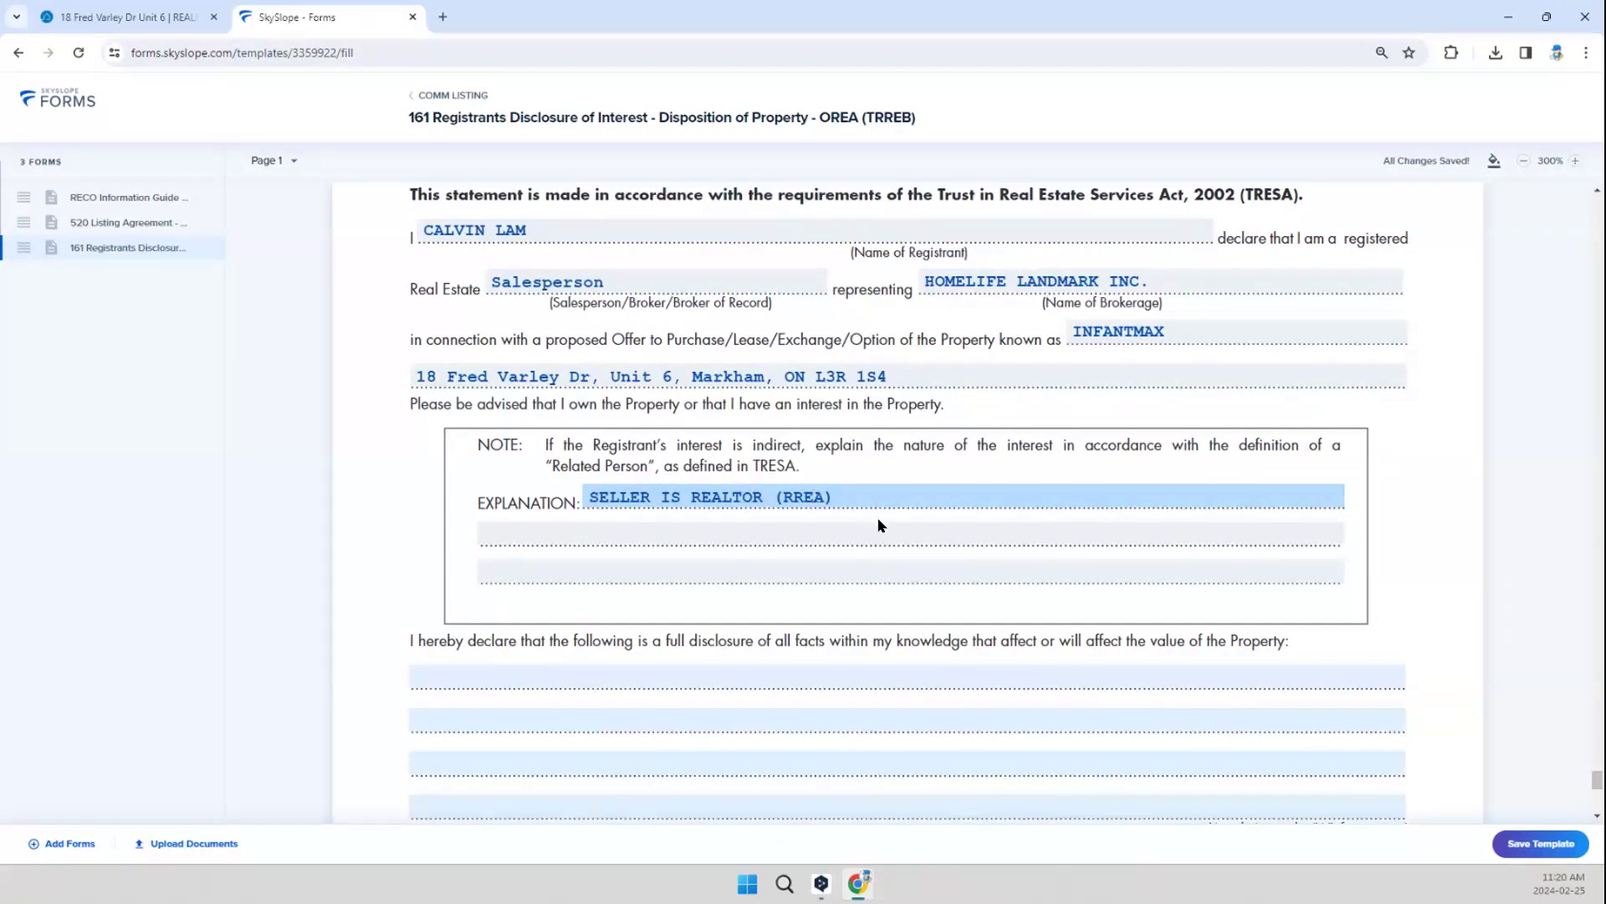
pyautogui.scroll(-7, 878, 526)
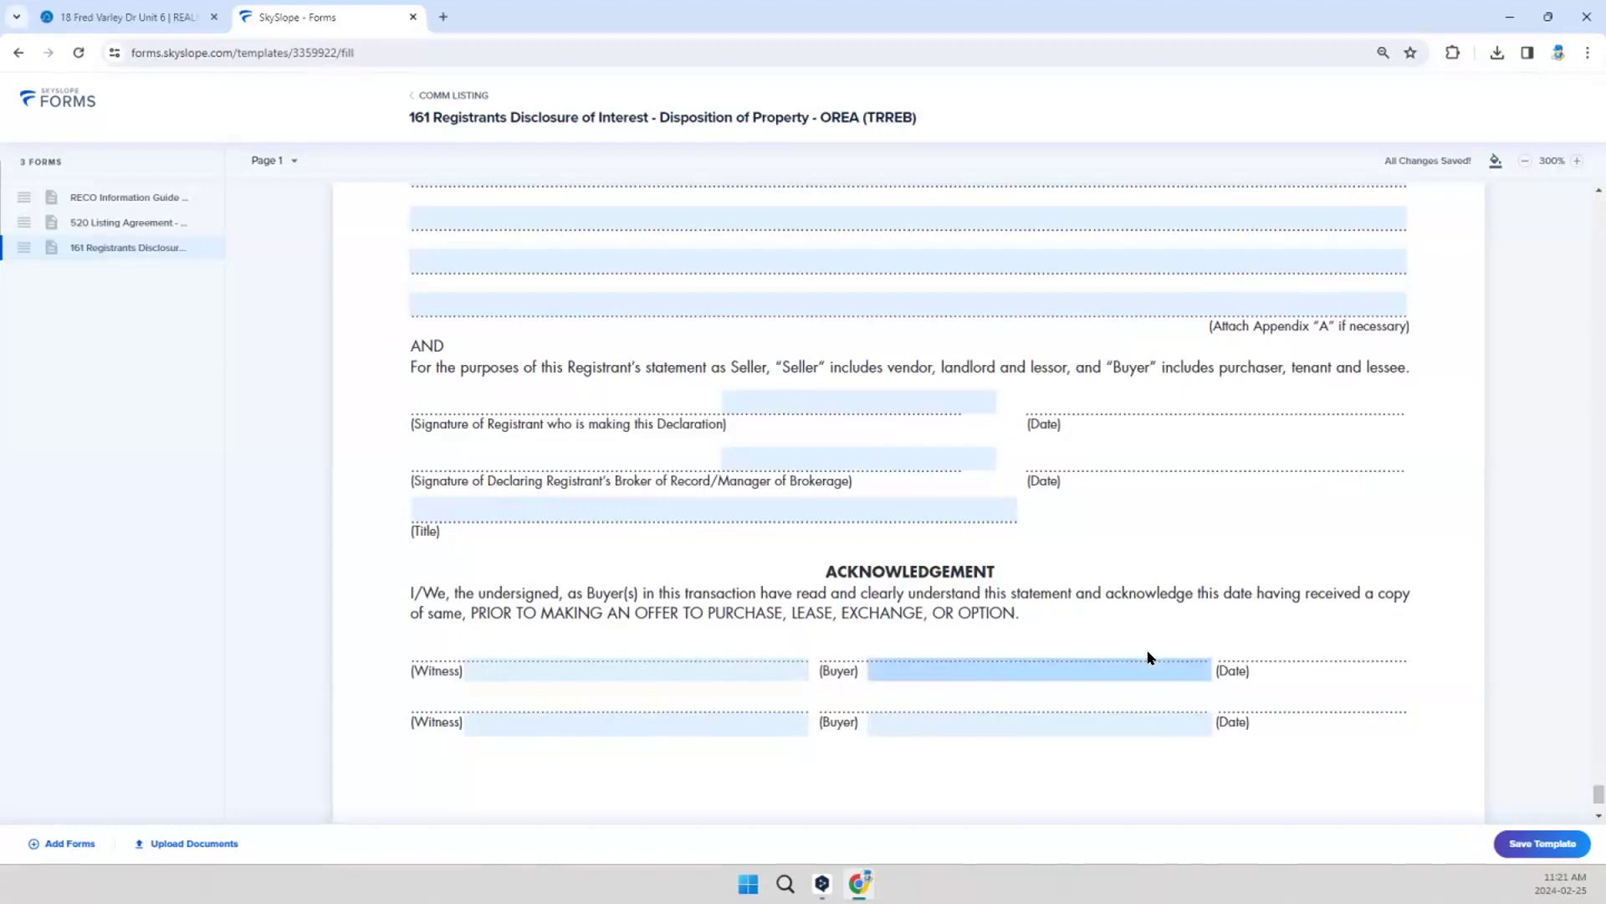
pyautogui.scroll(-2, 1079, 656)
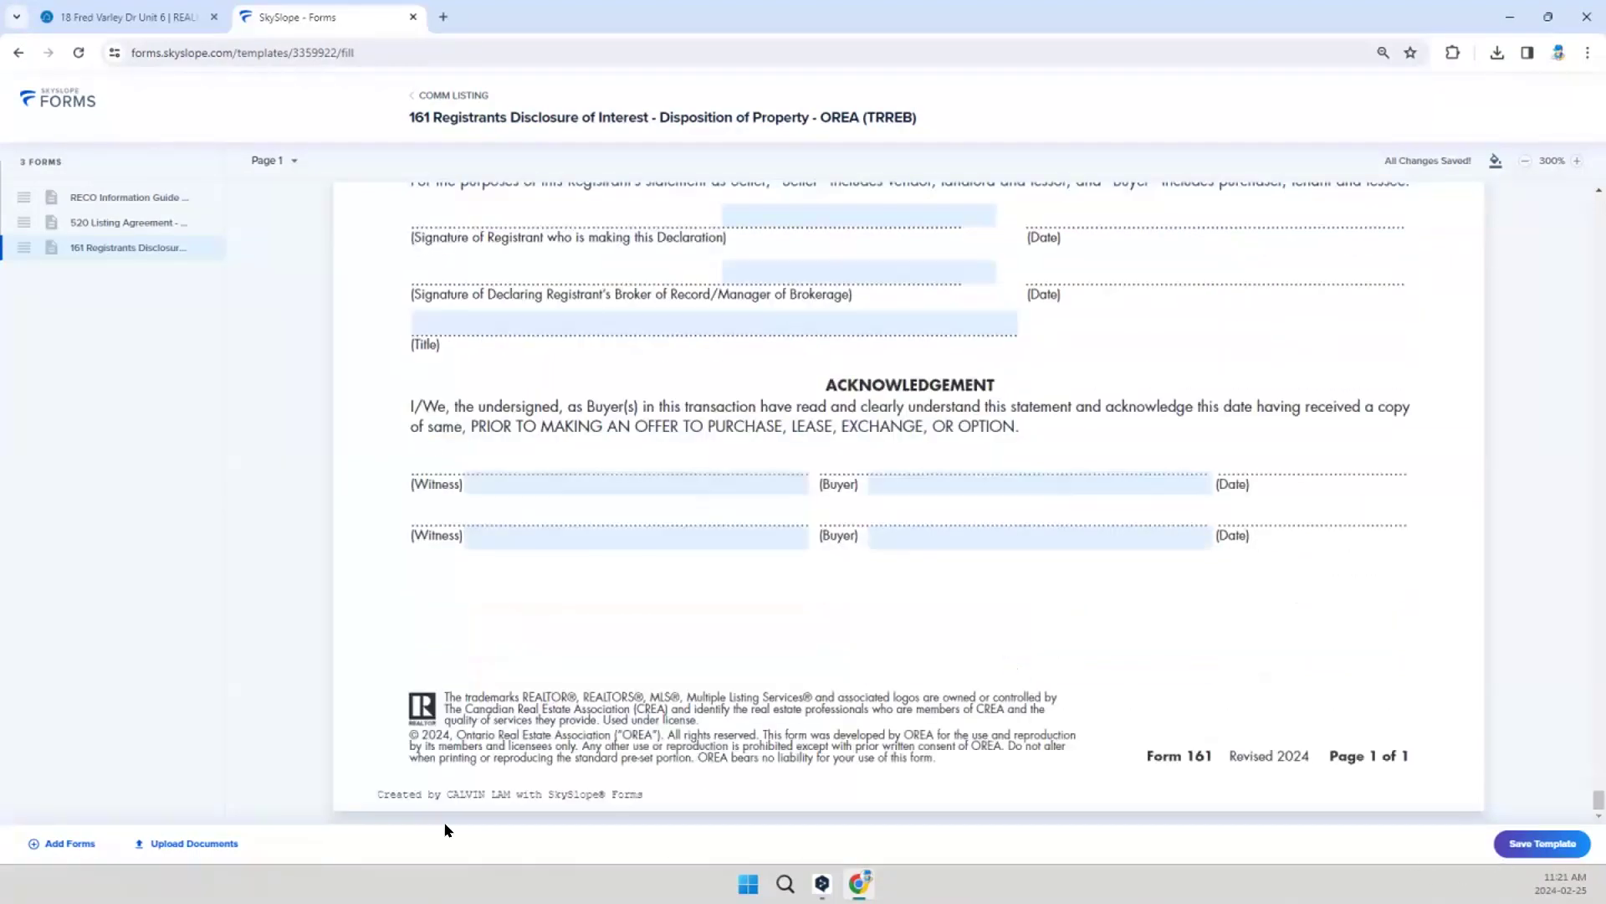
pyautogui.click(1562, 843)
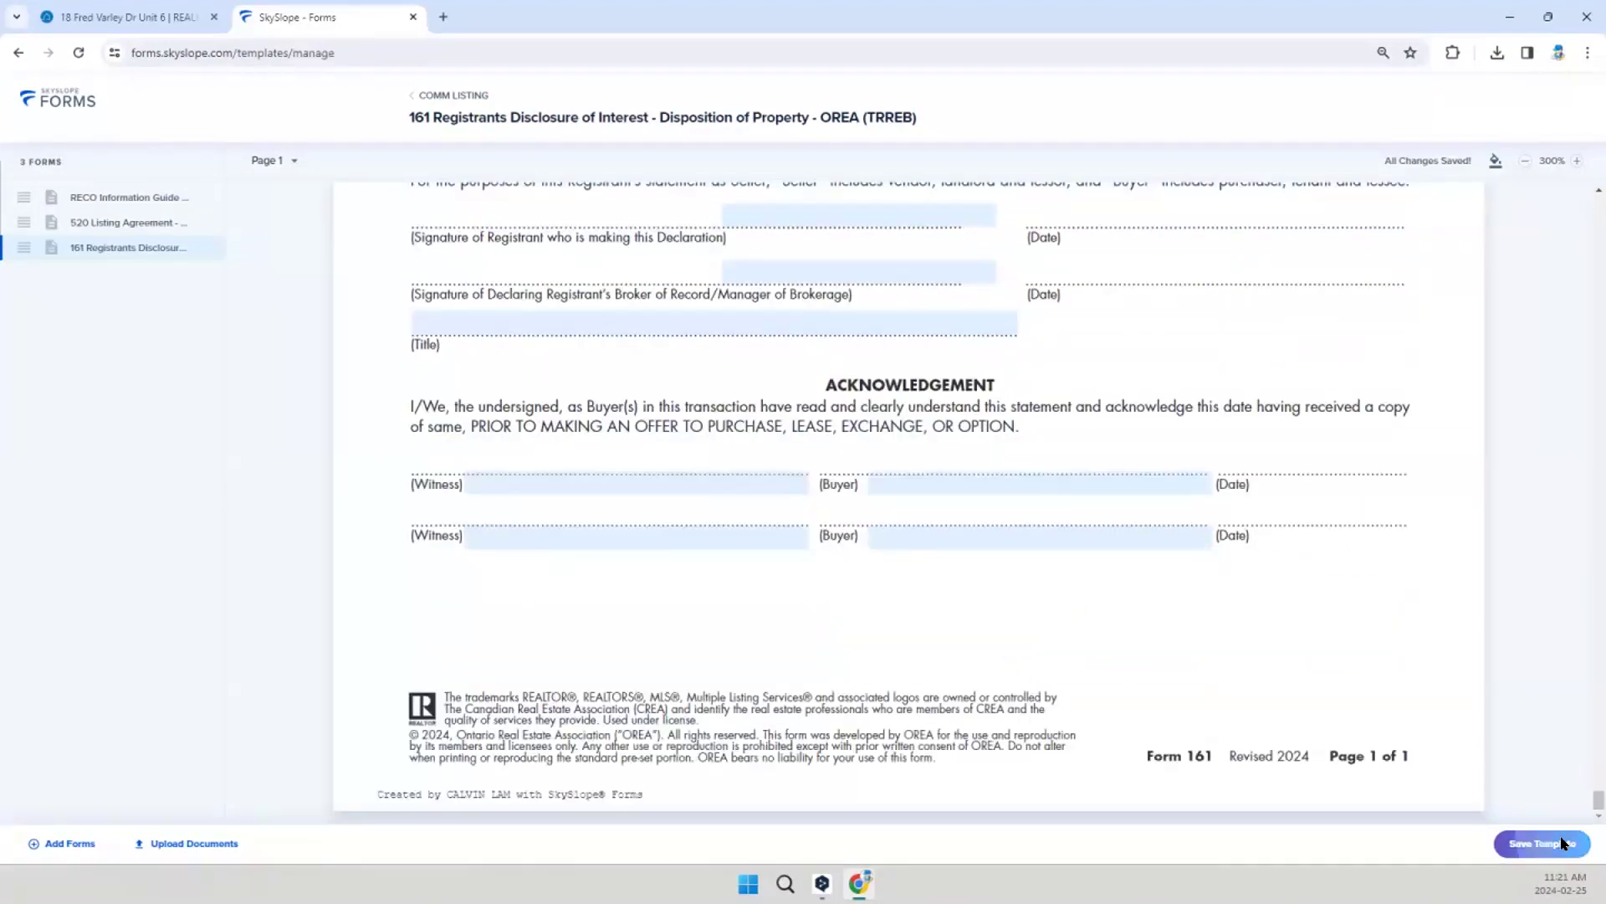
# Step: Open the InfantmaxListing Feb25AM seller file and apply the personal COMM LISTING template to it
pyautogui.scroll(-3, 948, 595)
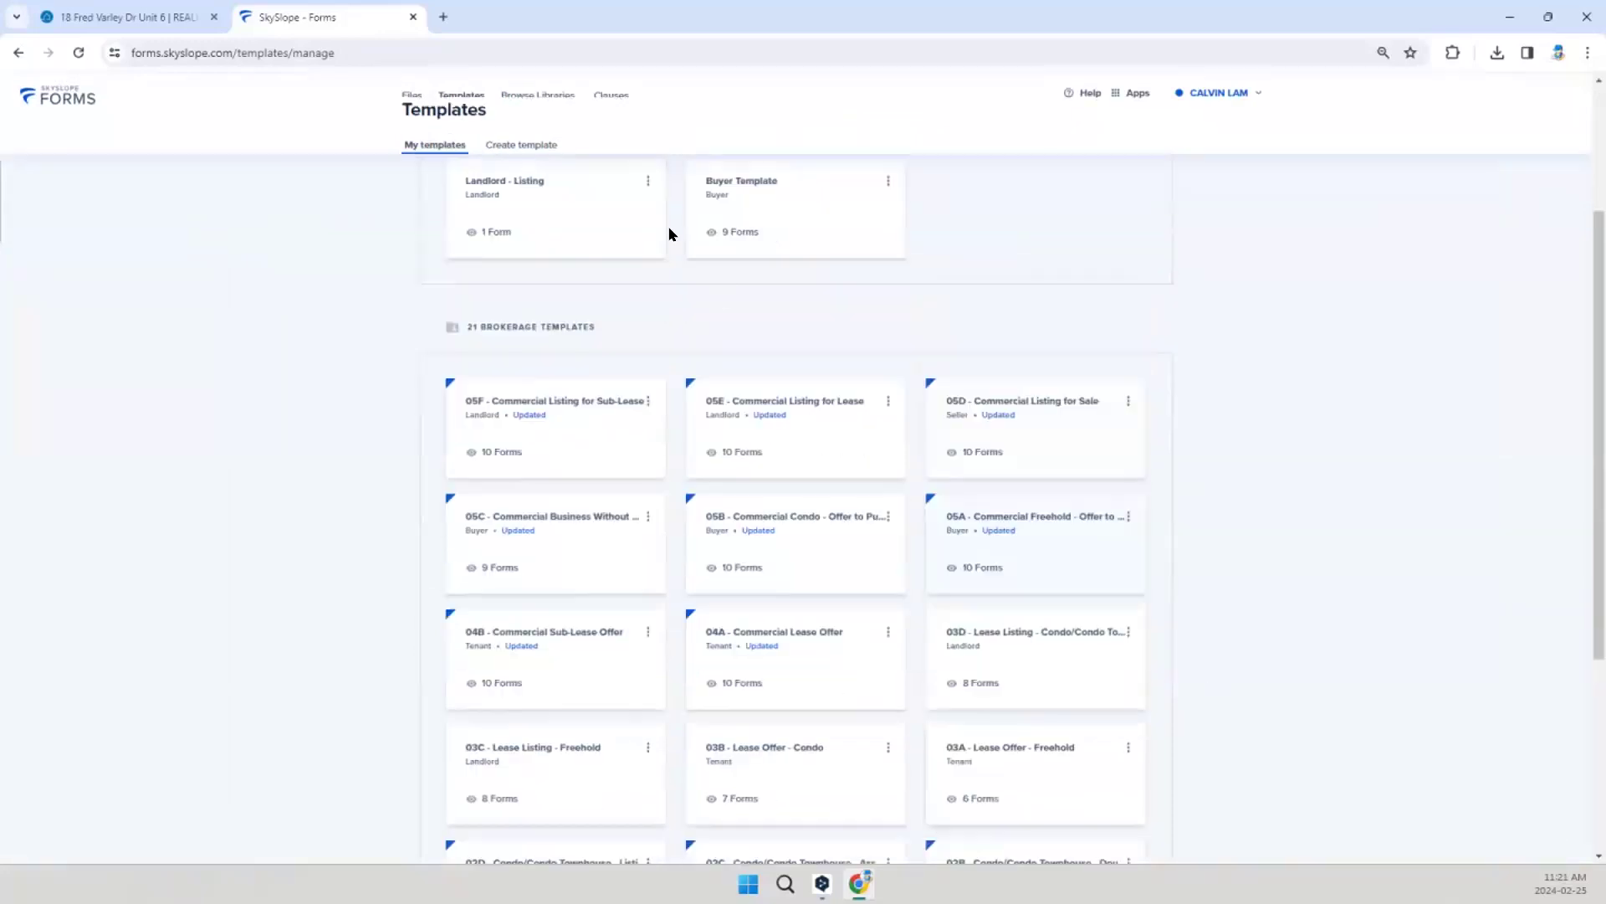
pyautogui.scroll(3, 463, 266)
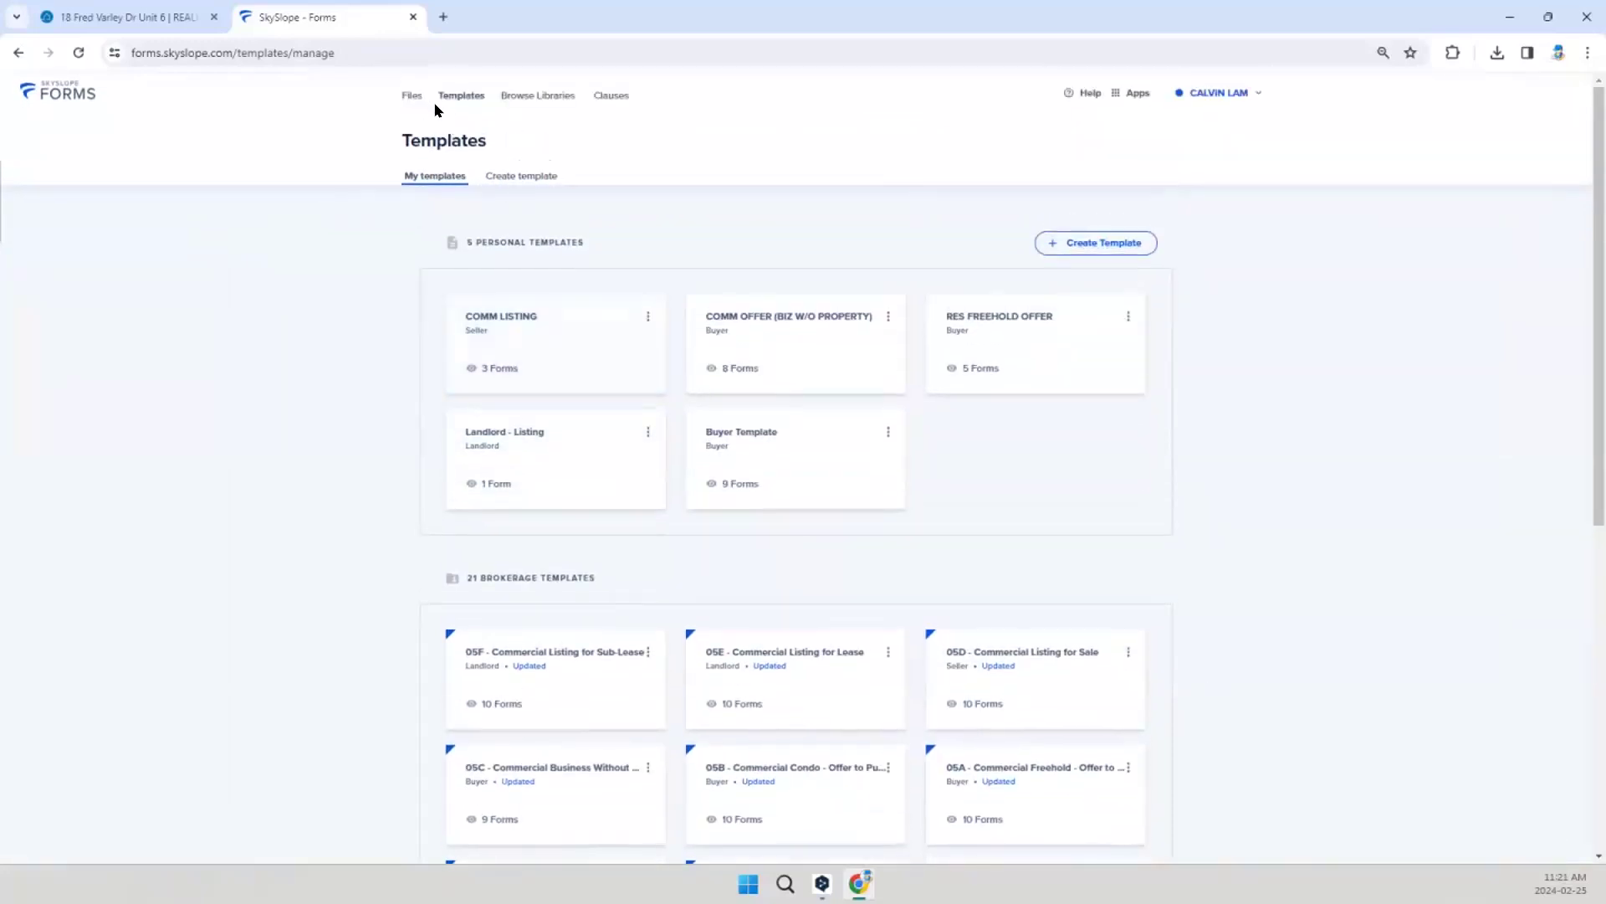
pyautogui.click(413, 99)
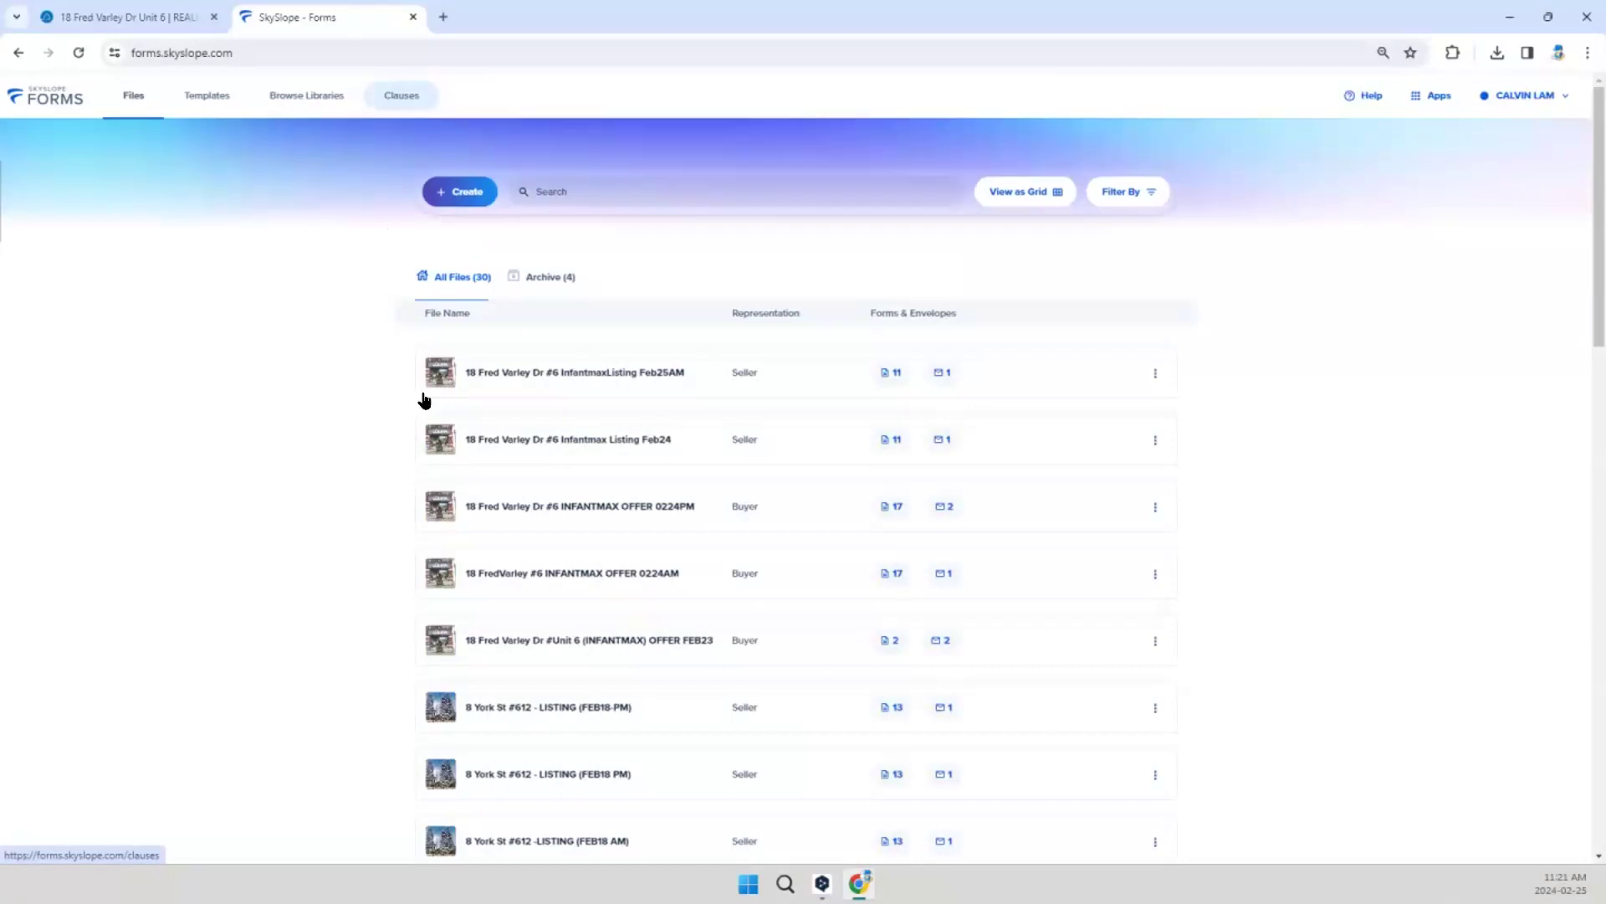
pyautogui.click(536, 380)
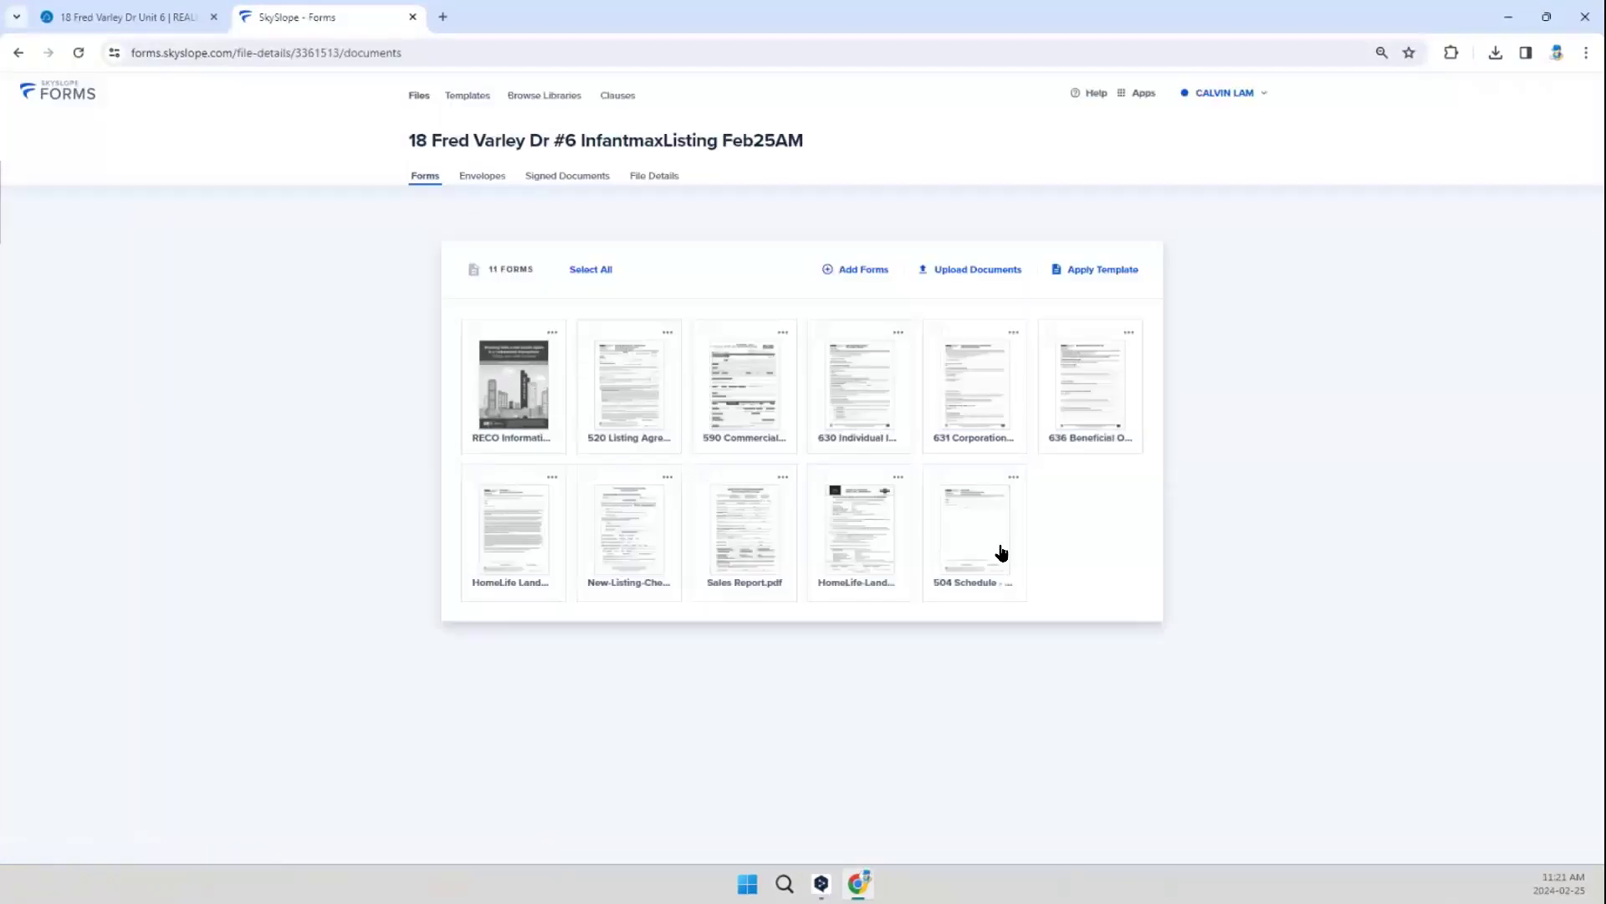
pyautogui.click(1092, 269)
pyautogui.click(707, 370)
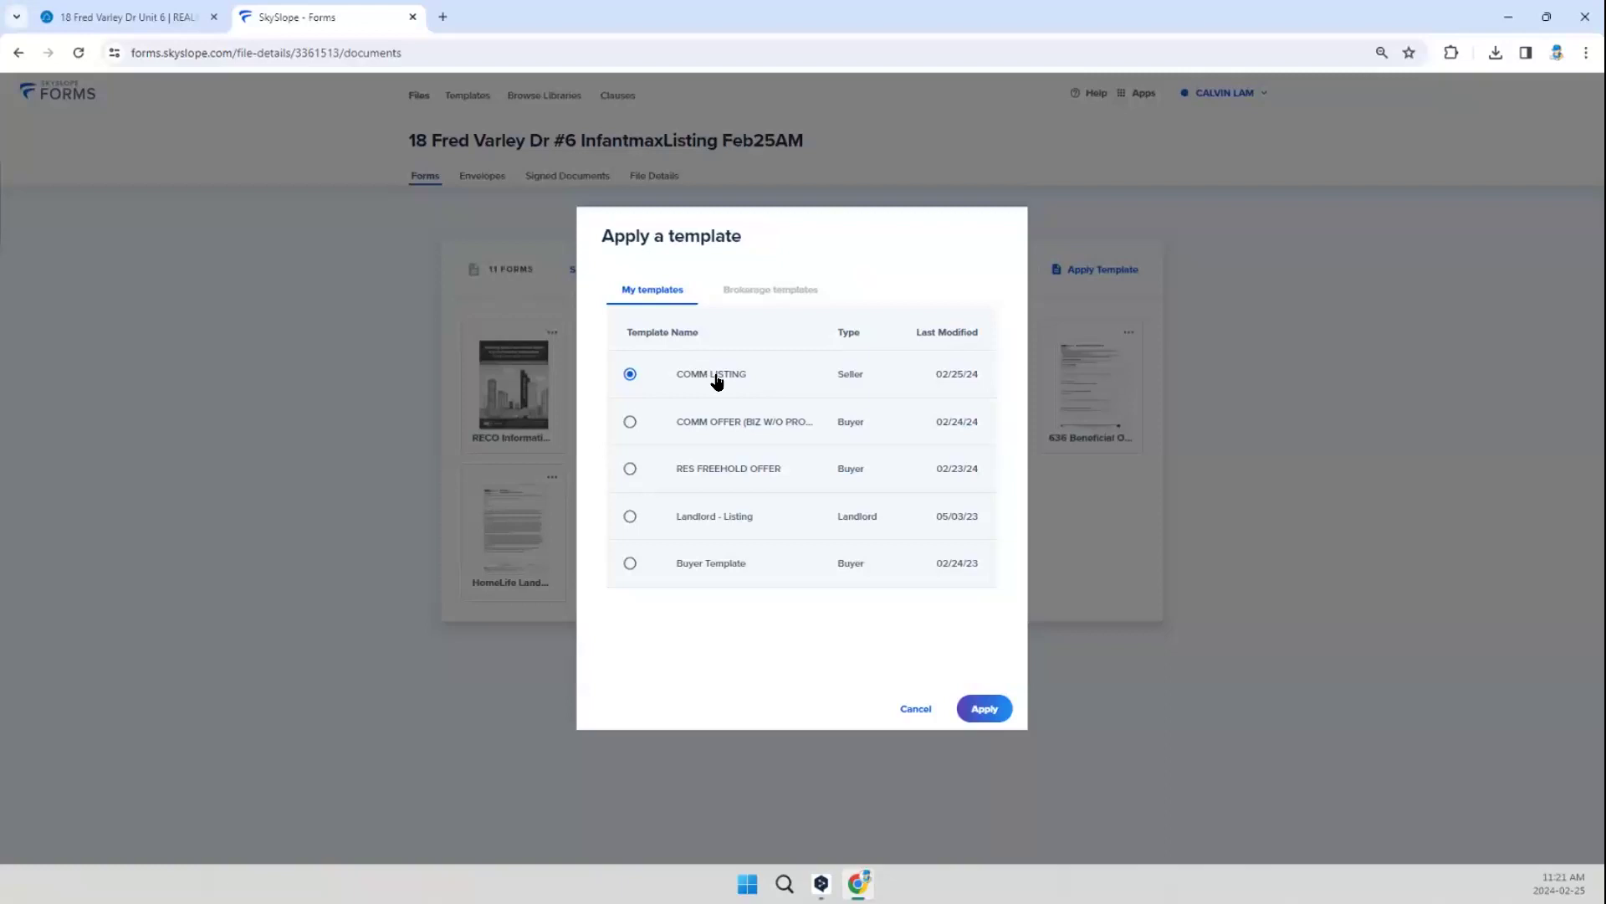
pyautogui.click(986, 709)
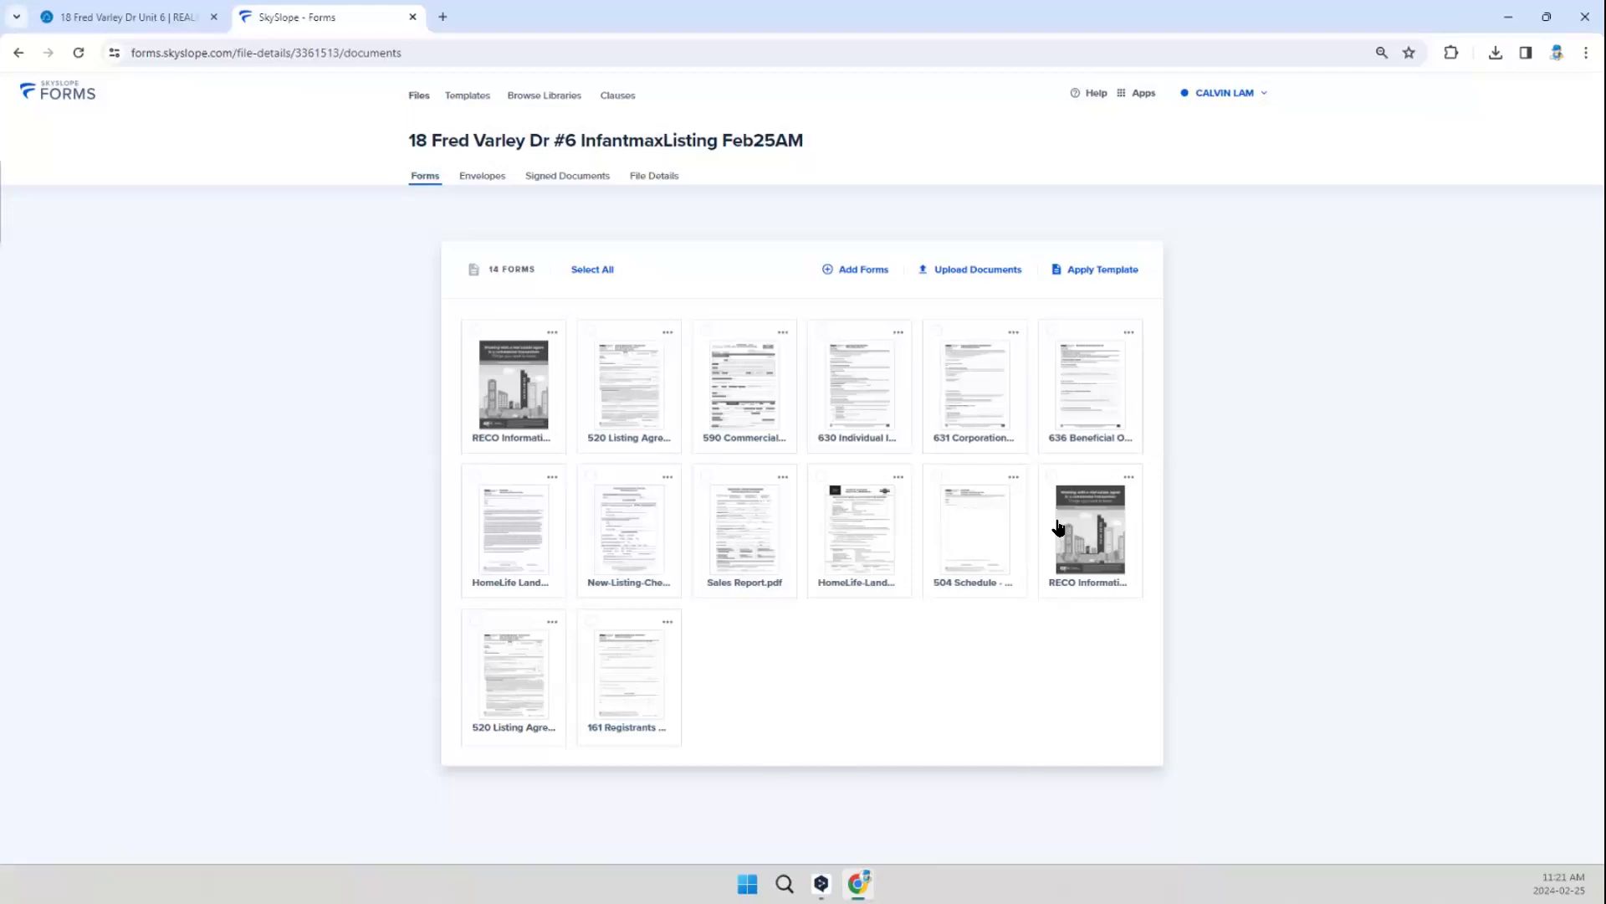
# Step: Select the file's newly added RECO Information Guide, 520 Listing Agreement and 161 Registrants Disclosure, and open them together to fill and send
pyautogui.click(1055, 479)
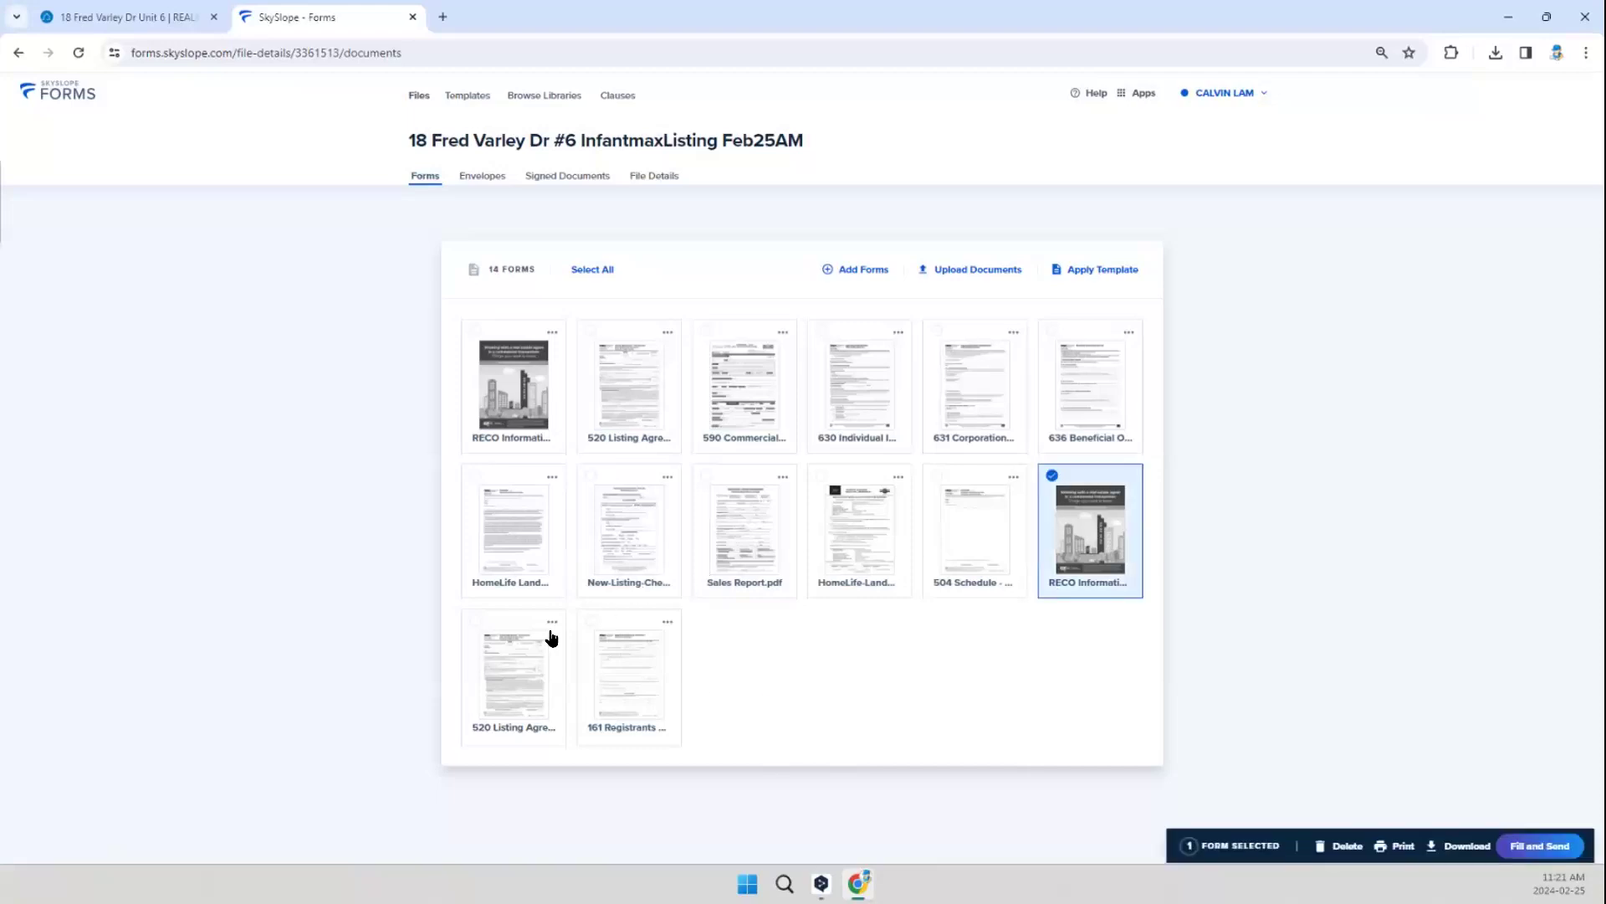
pyautogui.click(489, 626)
pyautogui.click(663, 640)
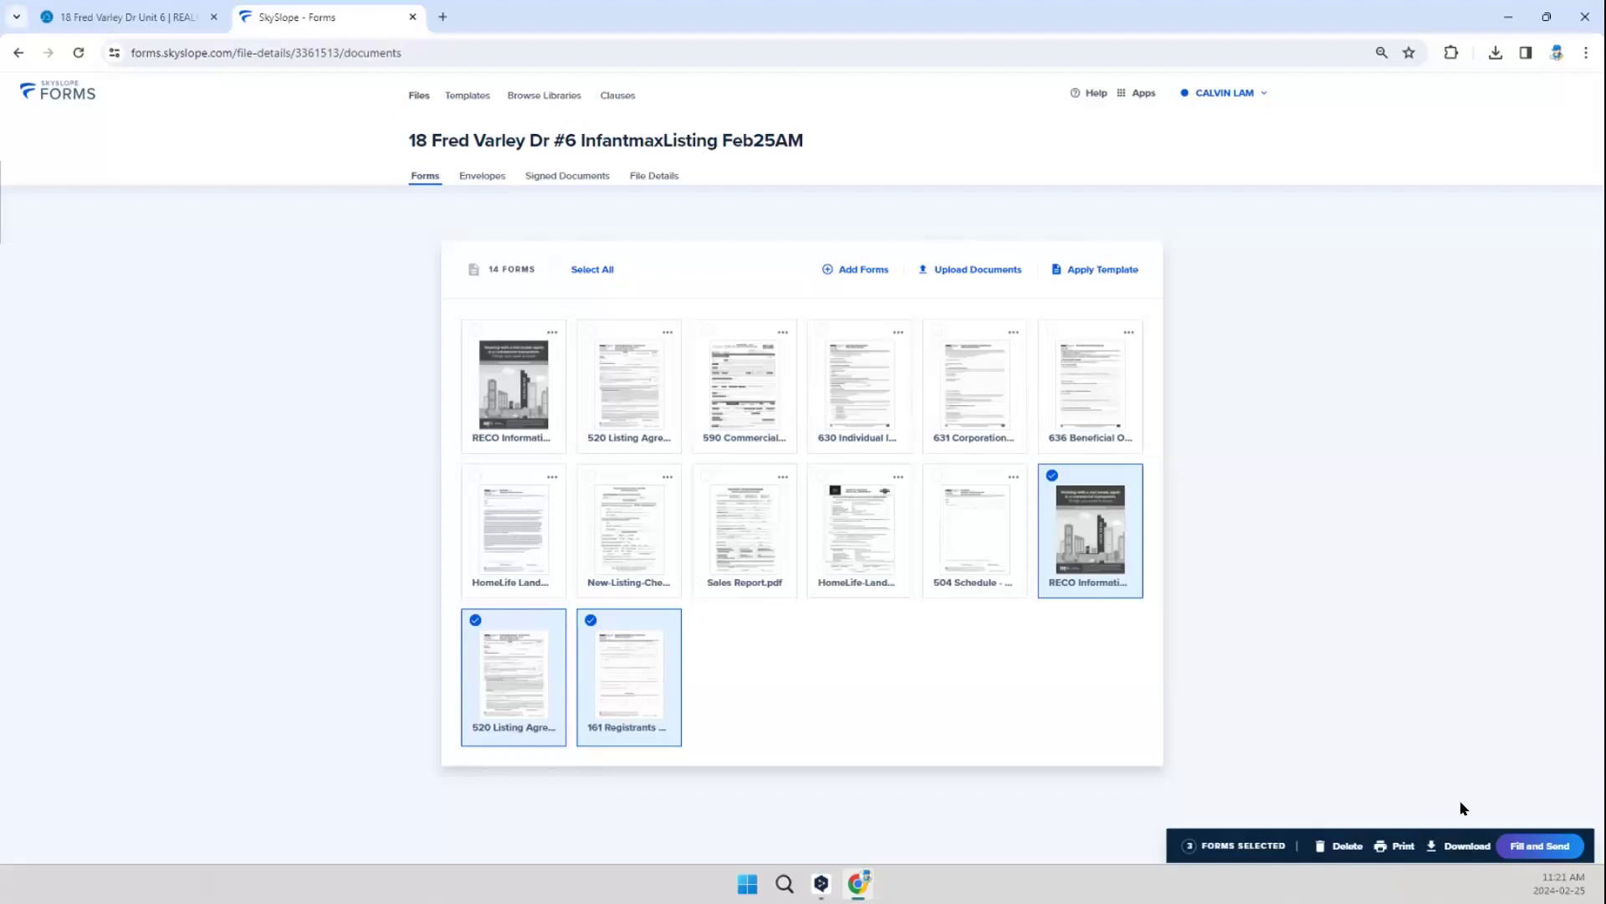
pyautogui.click(1539, 848)
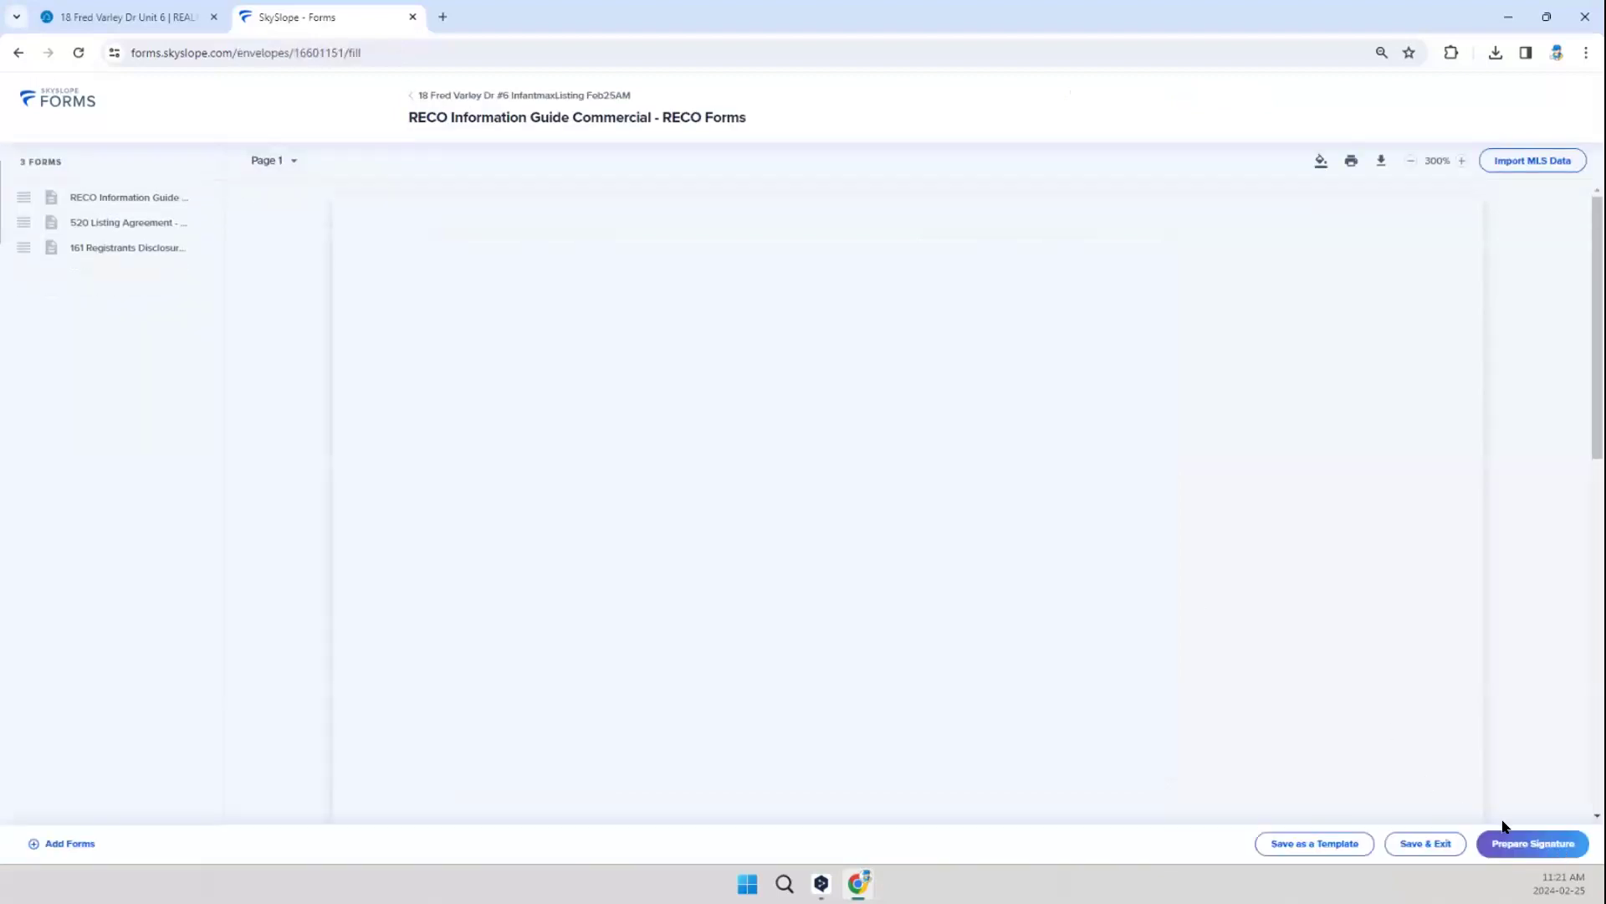
# Step: Go to page 10 of the RECO Information Guide and check the date provided and seller name in the acknowledgement
pyautogui.scroll(-10, 725, 561)
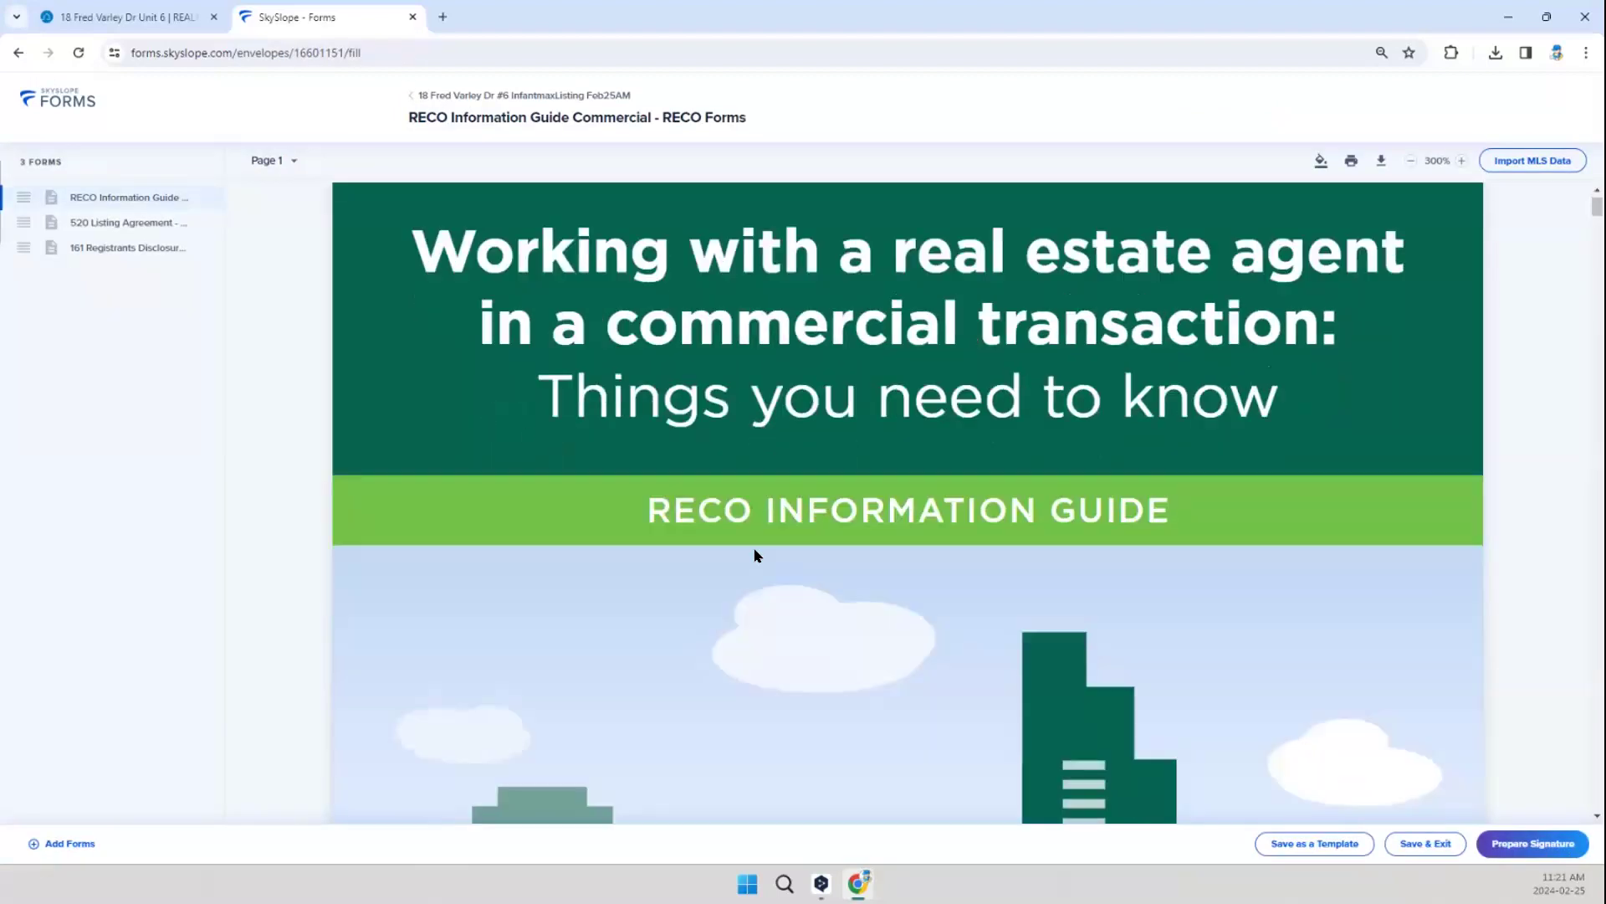
pyautogui.scroll(-20, 724, 560)
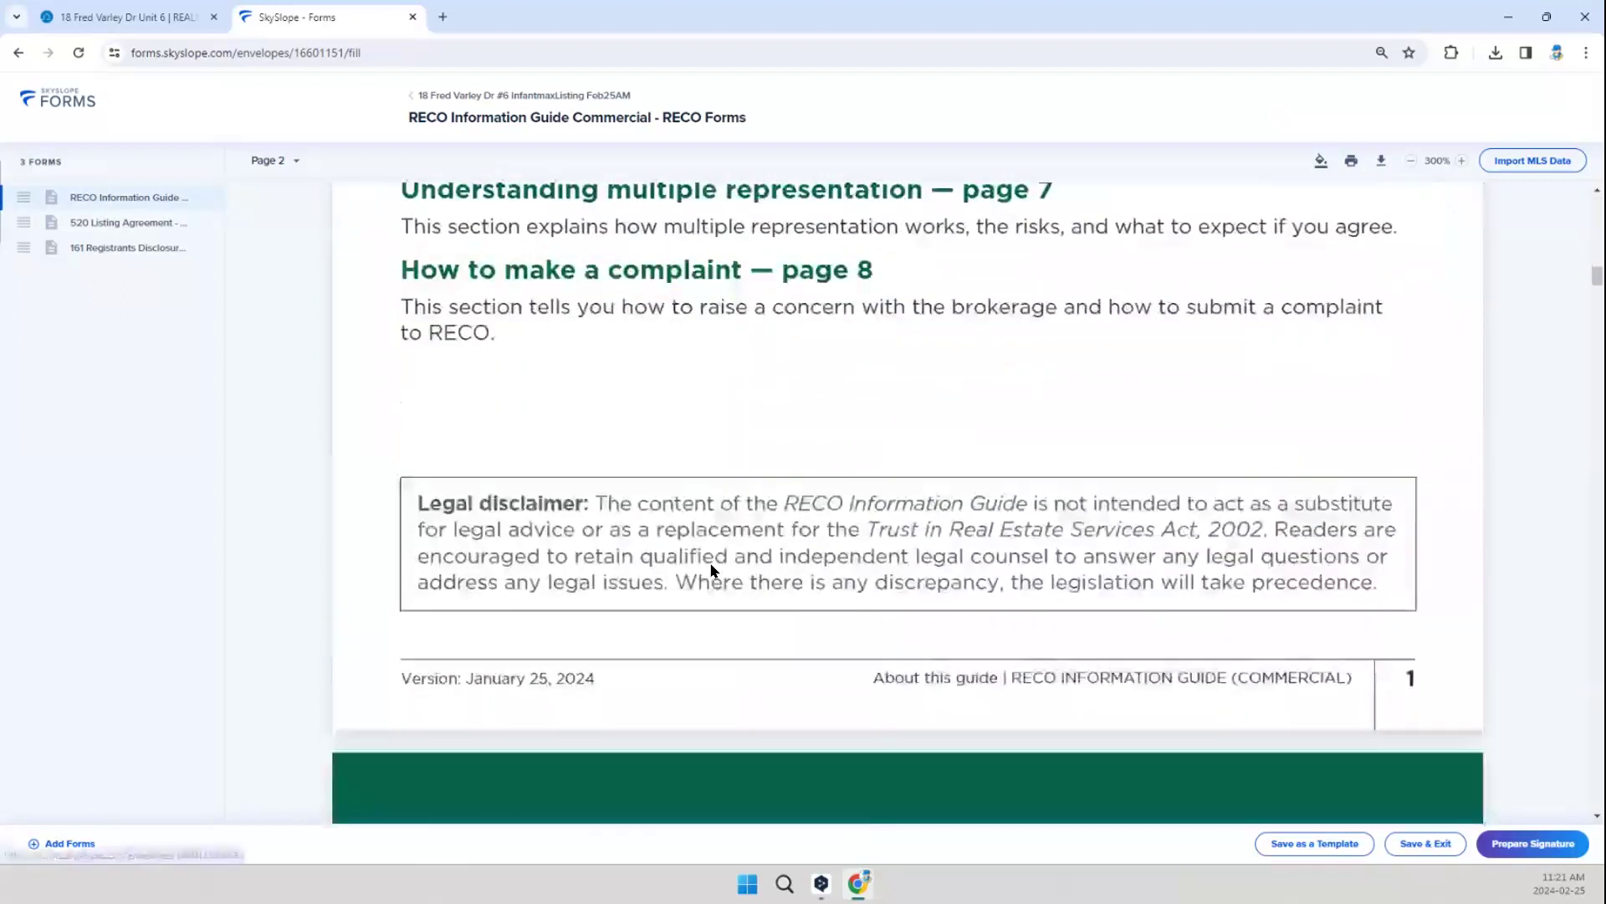
pyautogui.click(264, 159)
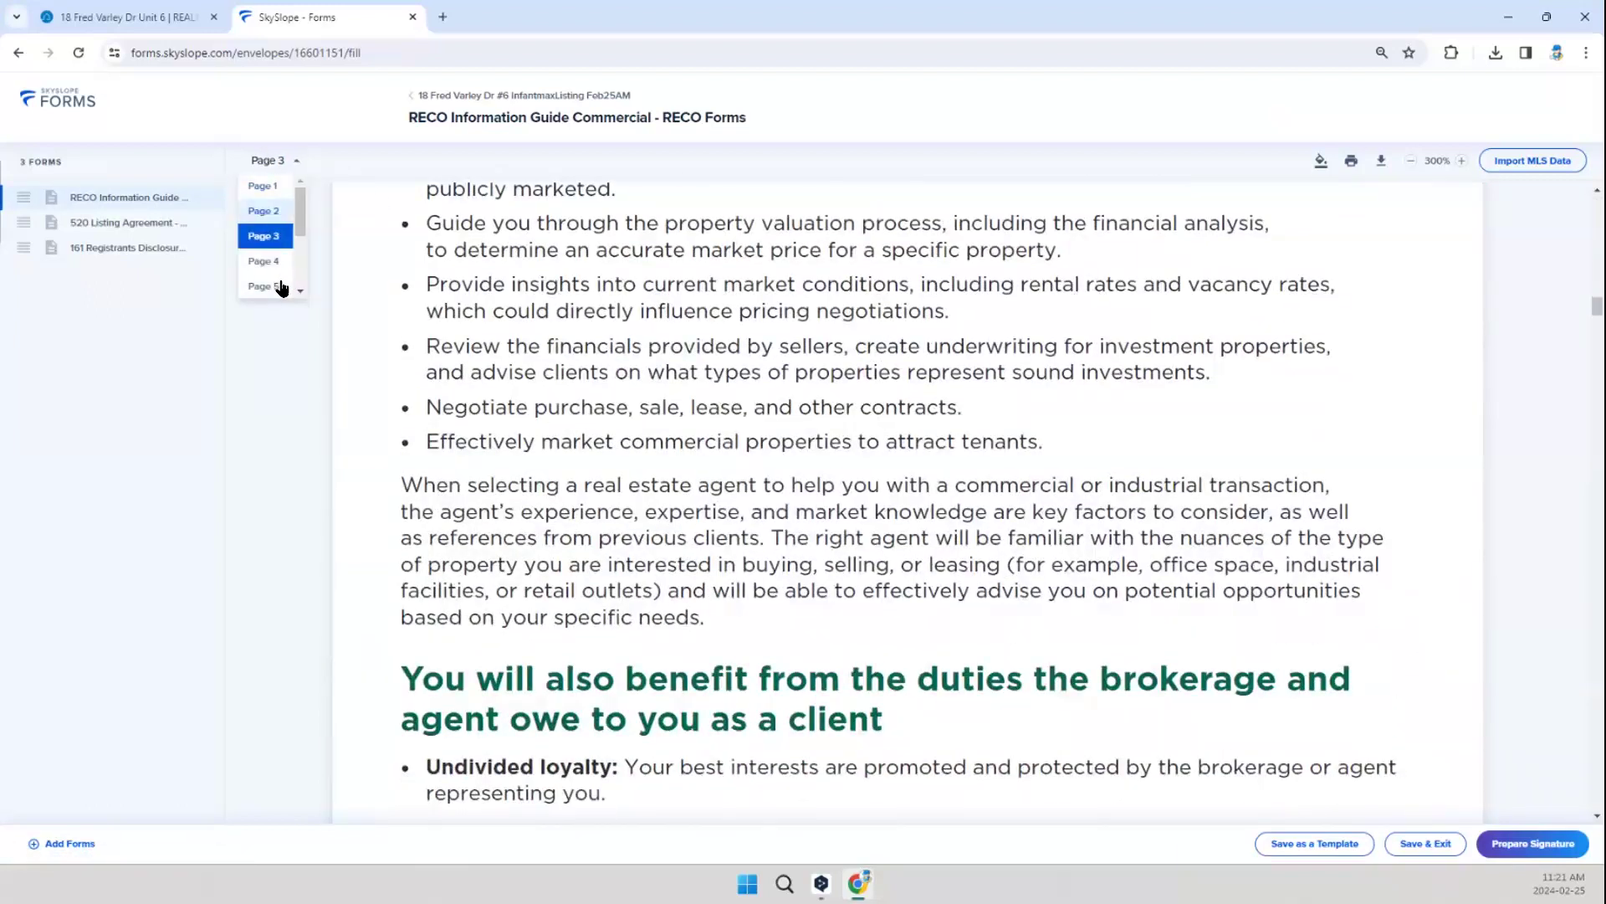
pyautogui.scroll(-5, 294, 276)
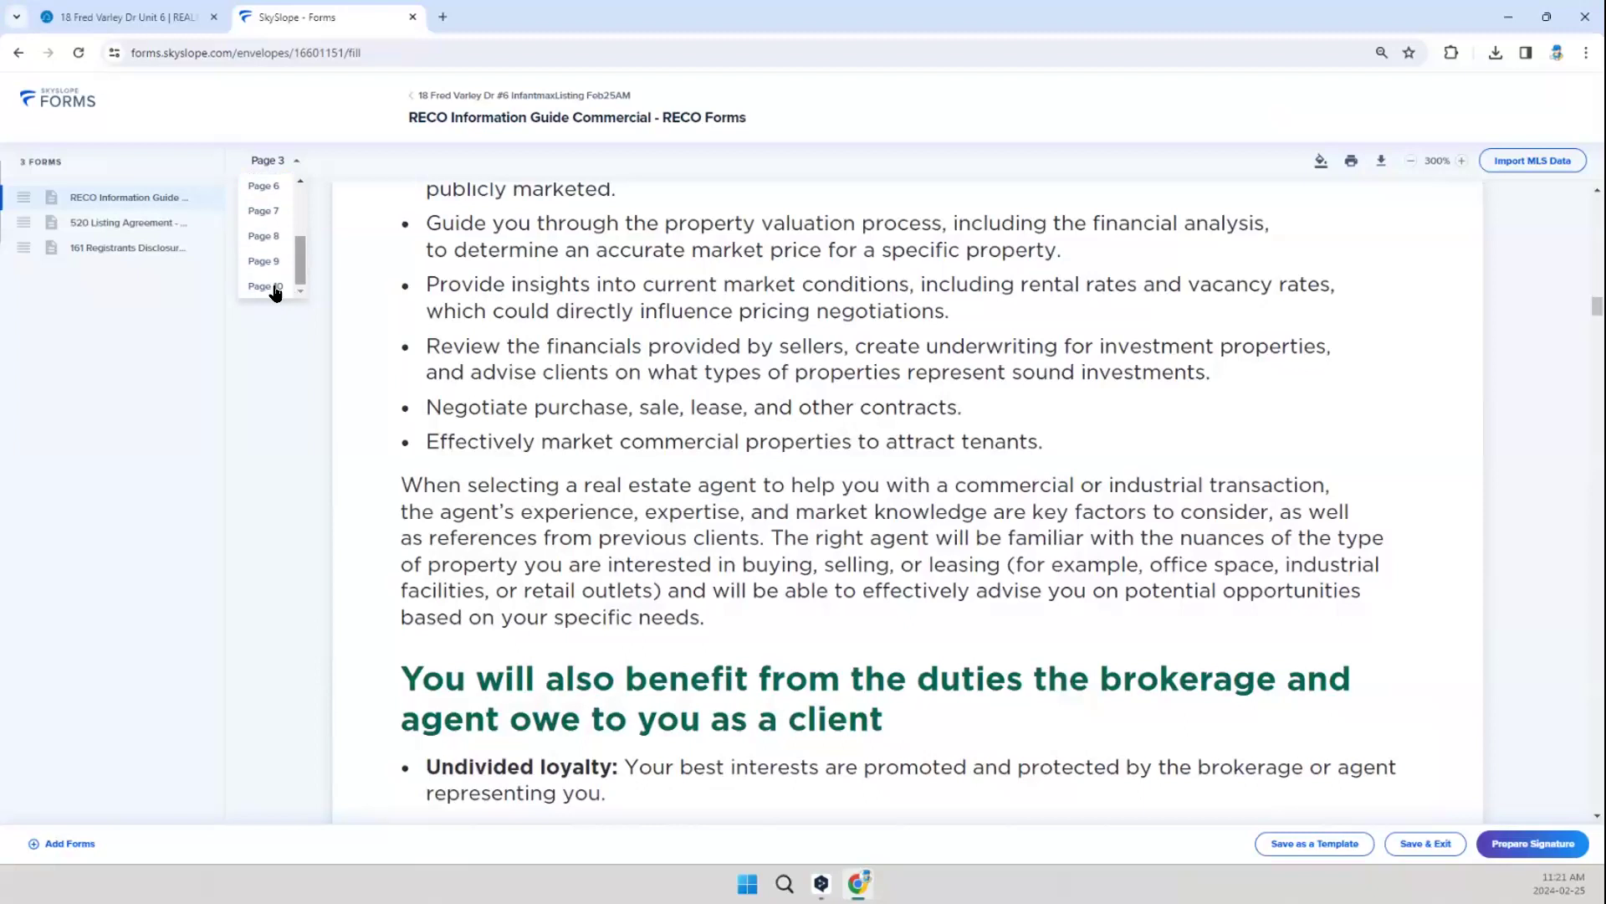
pyautogui.click(266, 286)
pyautogui.scroll(-15, 815, 590)
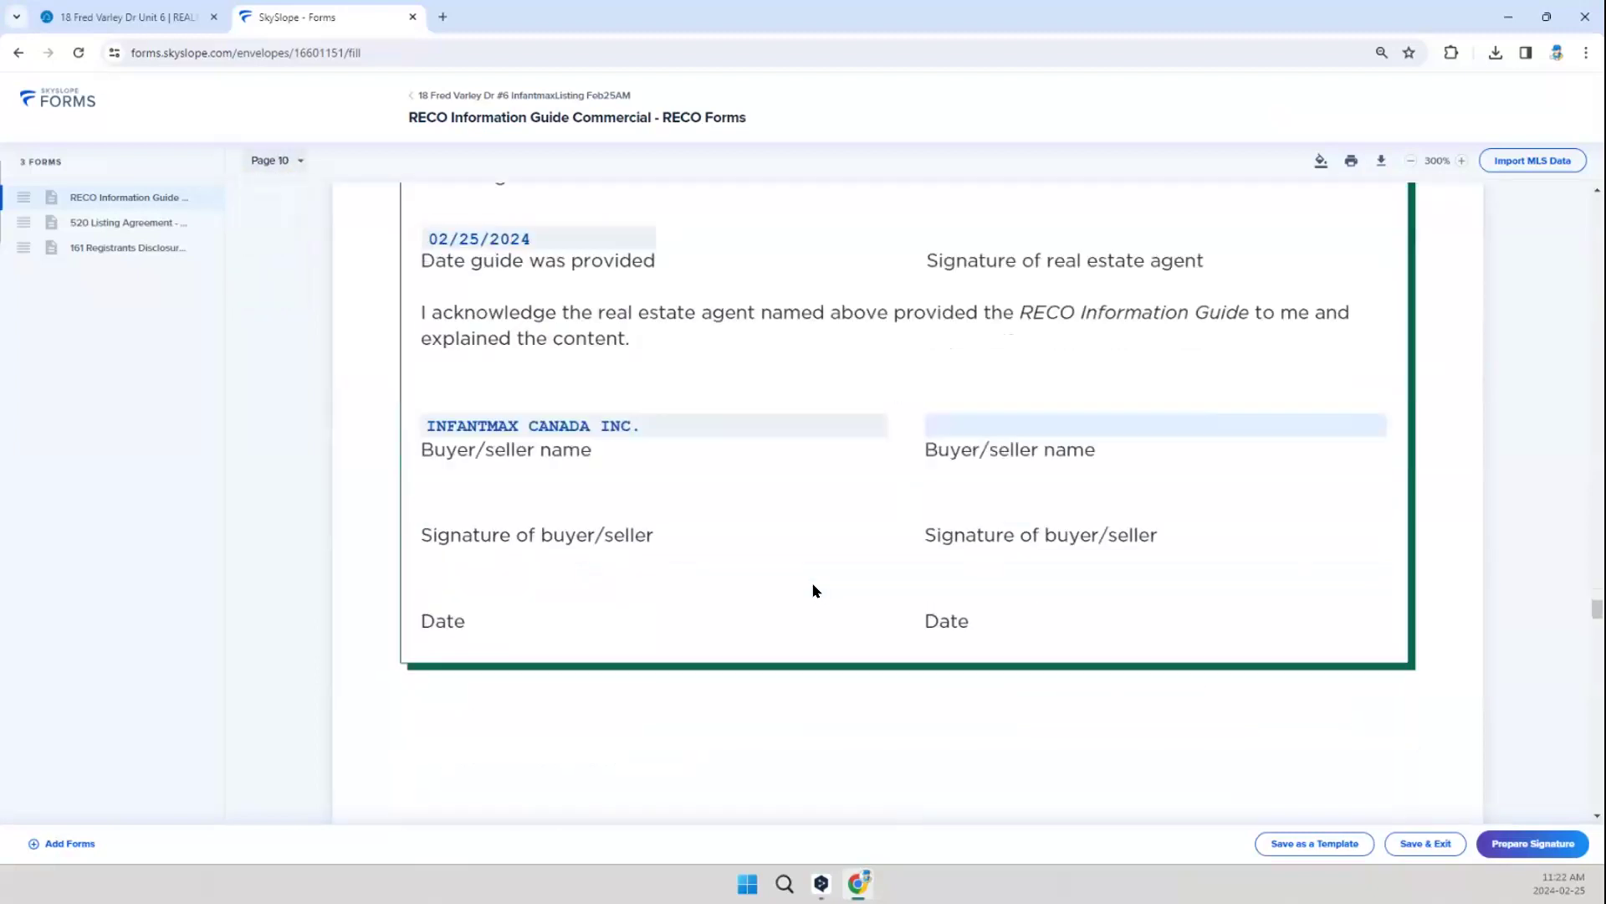
# Step: Clear the listing period's commencement date in the envelope's 520 Listing Agreement and set it to February 25, 2024
pyautogui.scroll(-2, 803, 584)
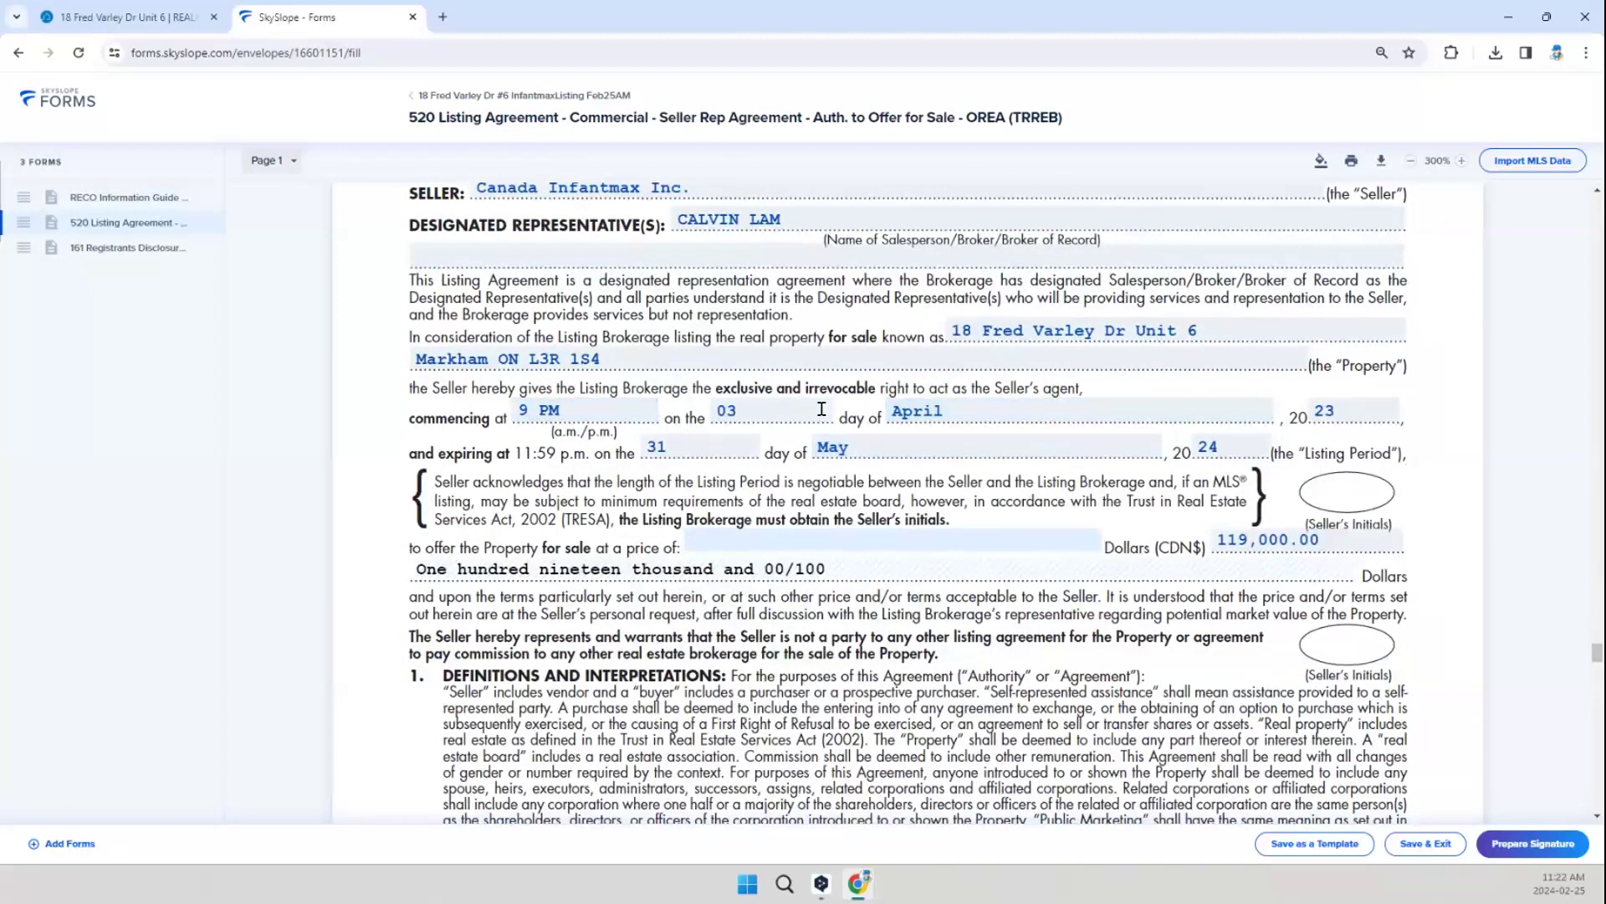
pyautogui.click(741, 415)
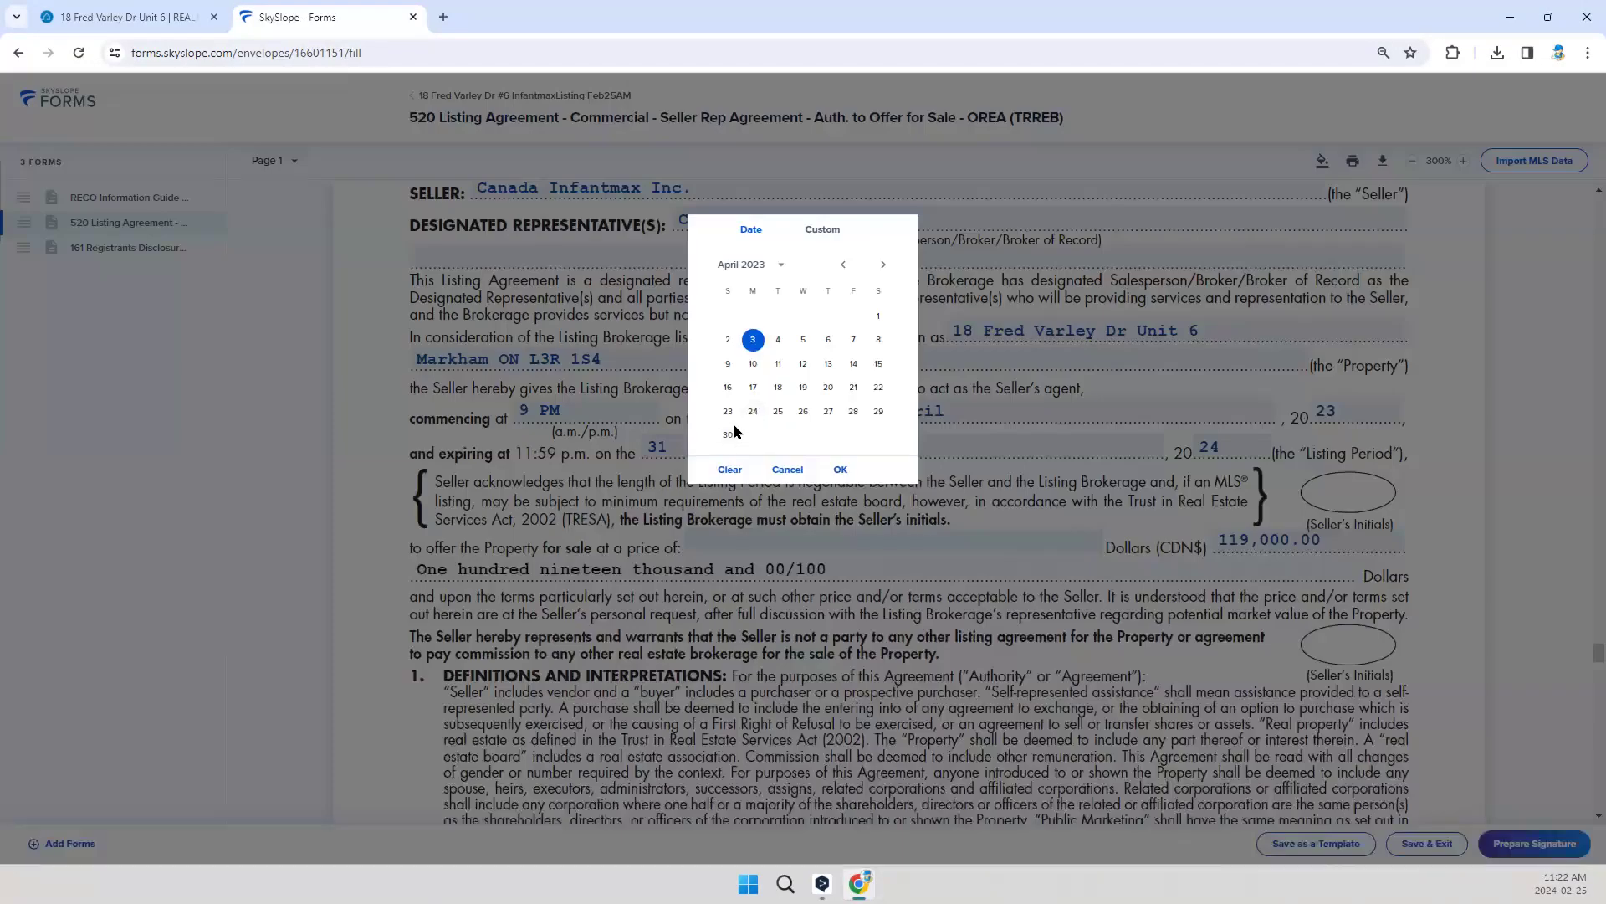
pyautogui.click(843, 266)
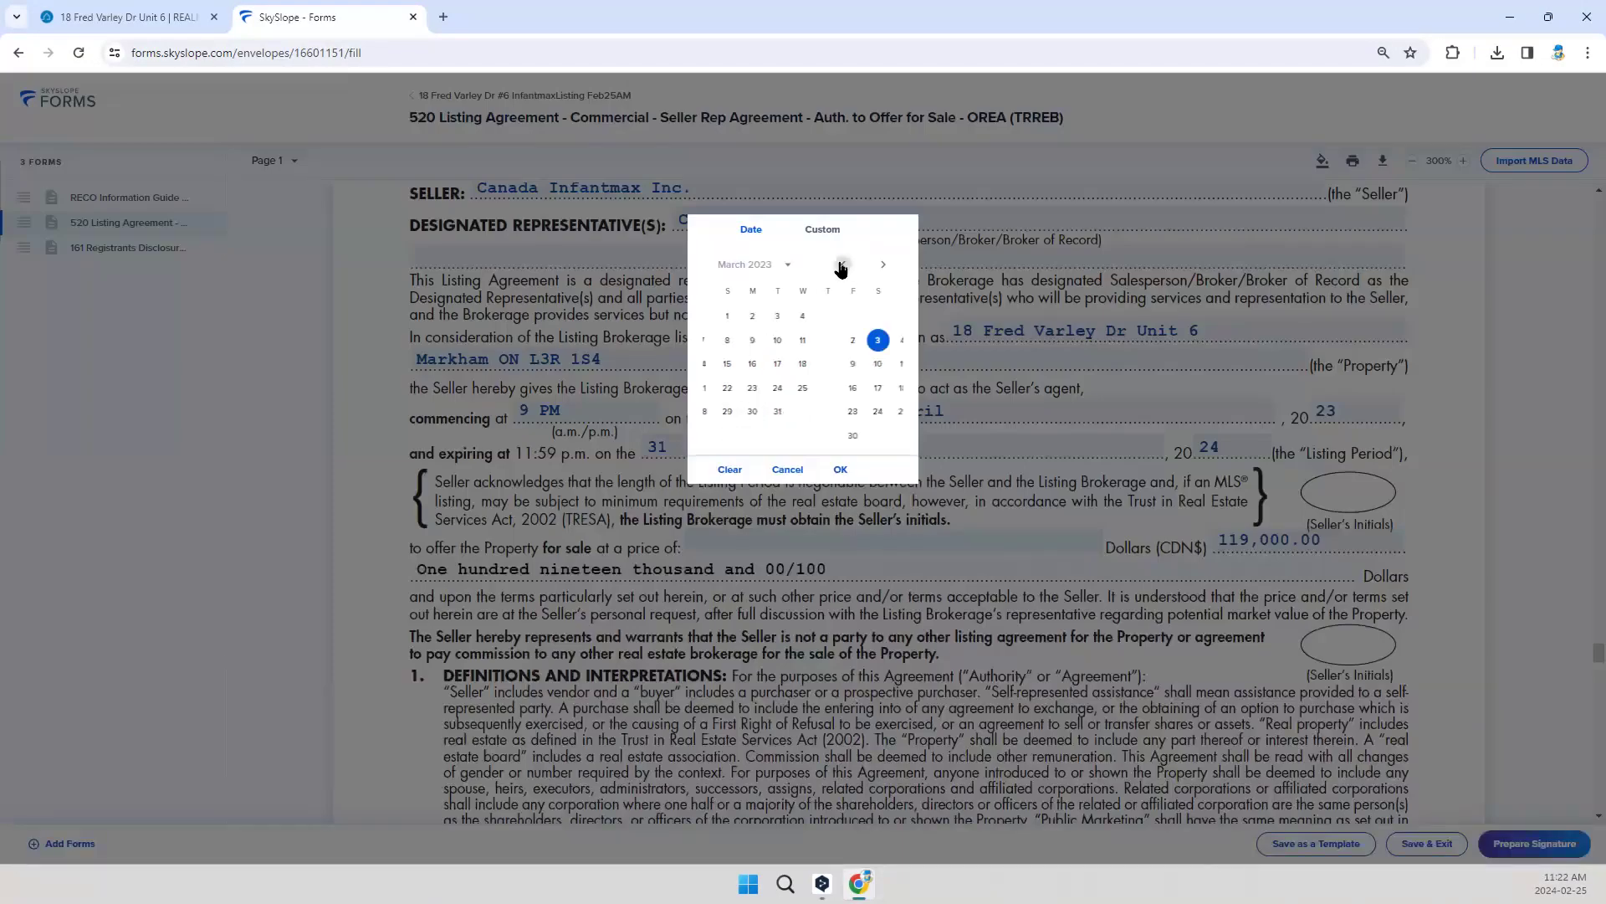
pyautogui.click(842, 266)
pyautogui.click(730, 471)
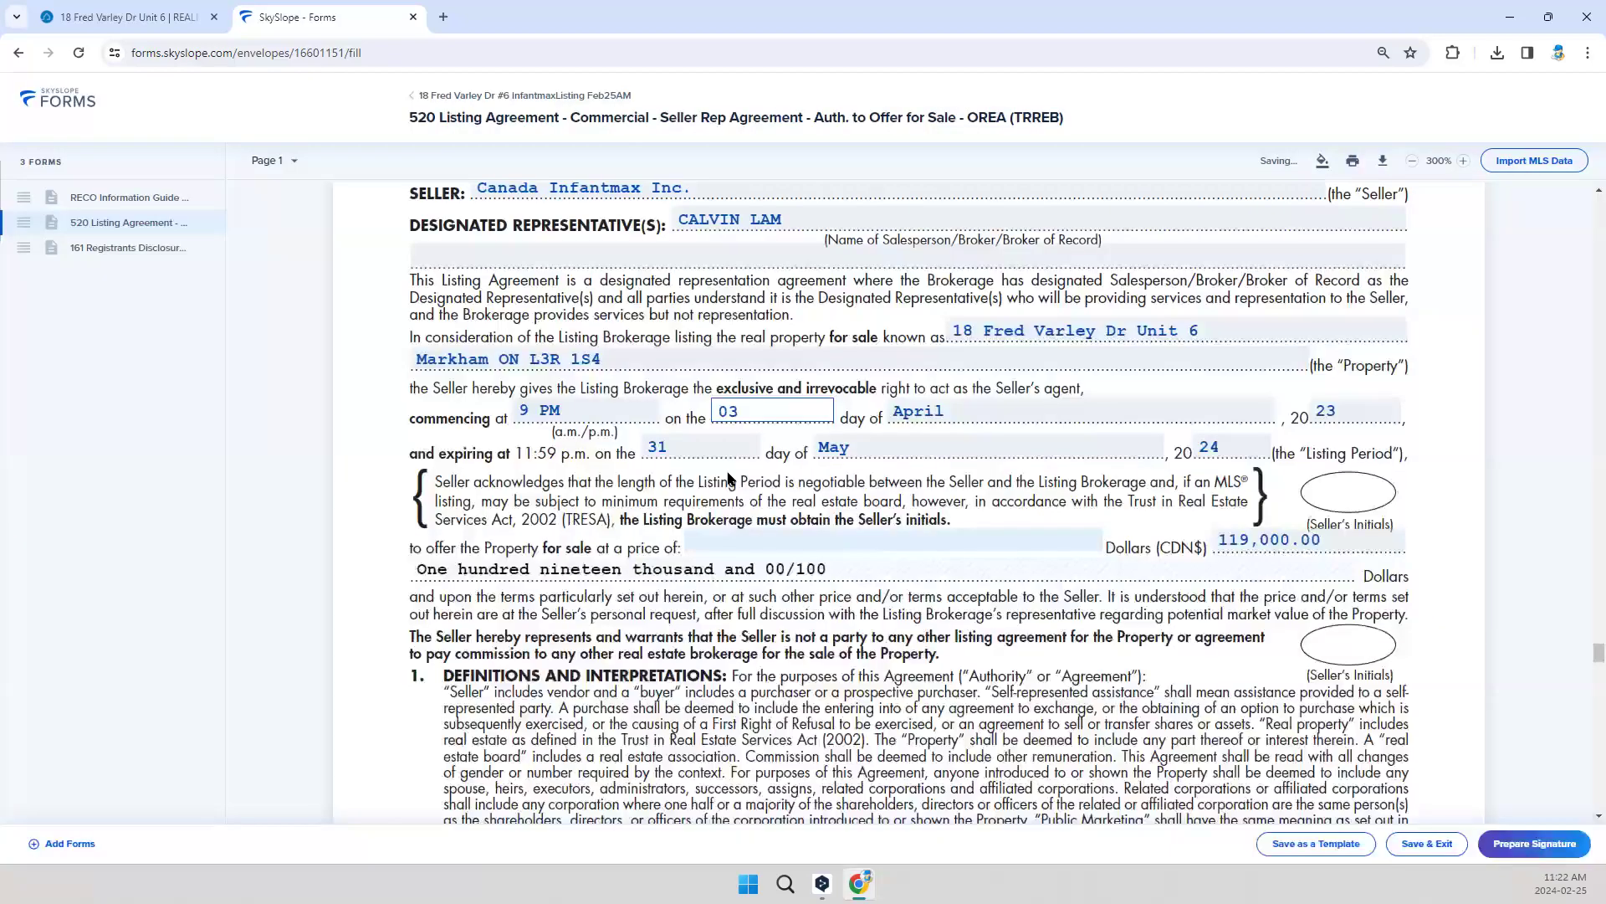
pyautogui.click(771, 409)
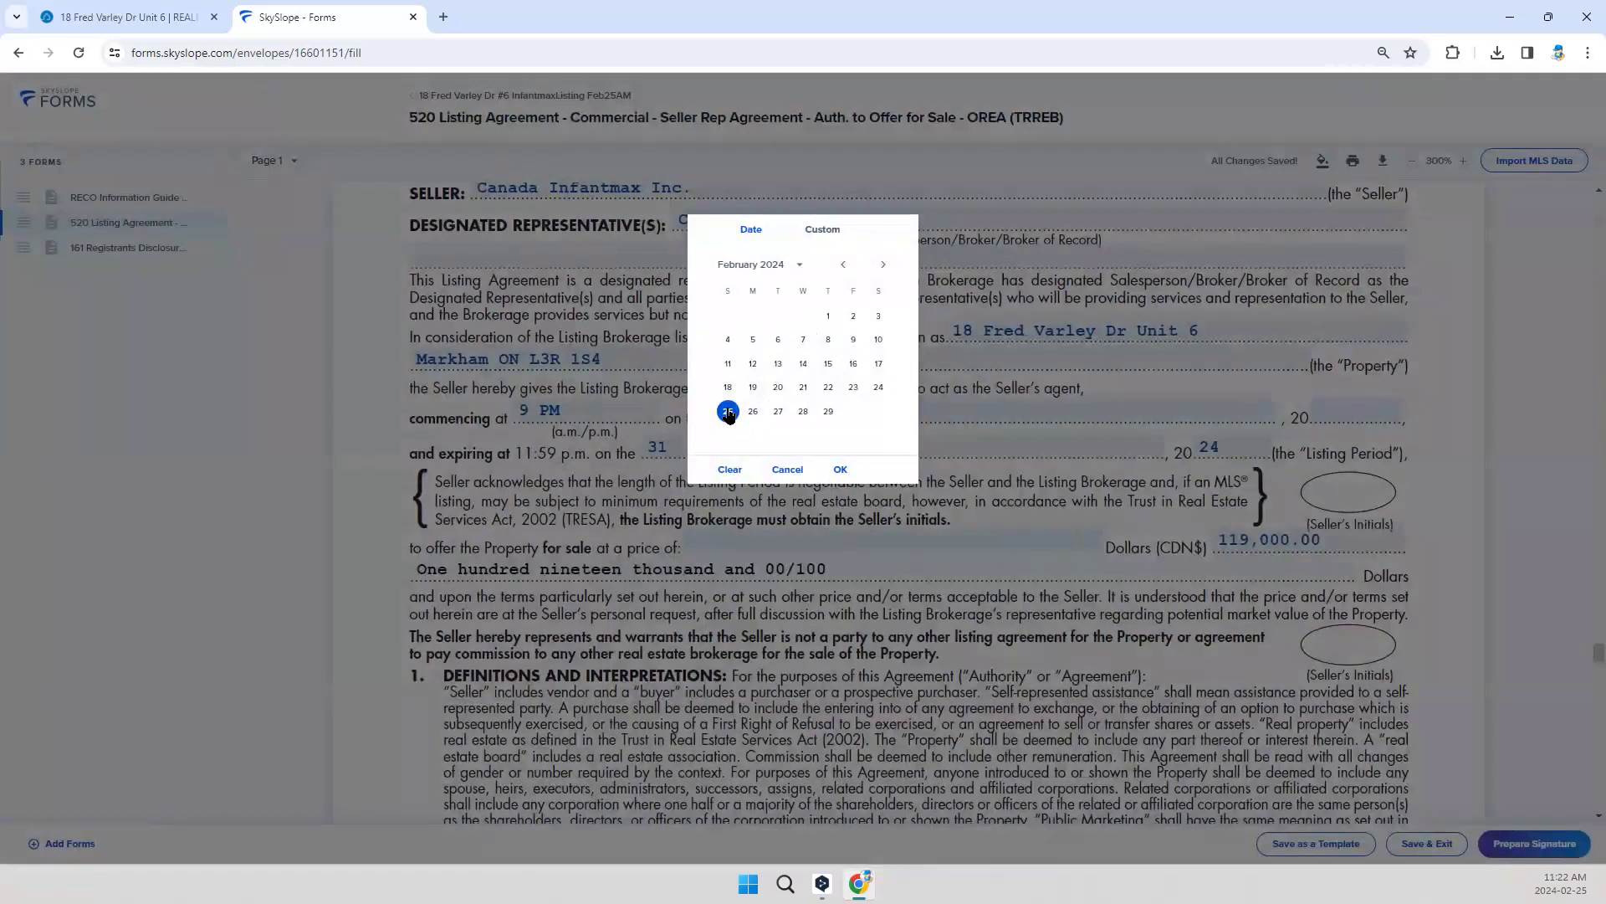
pyautogui.click(842, 471)
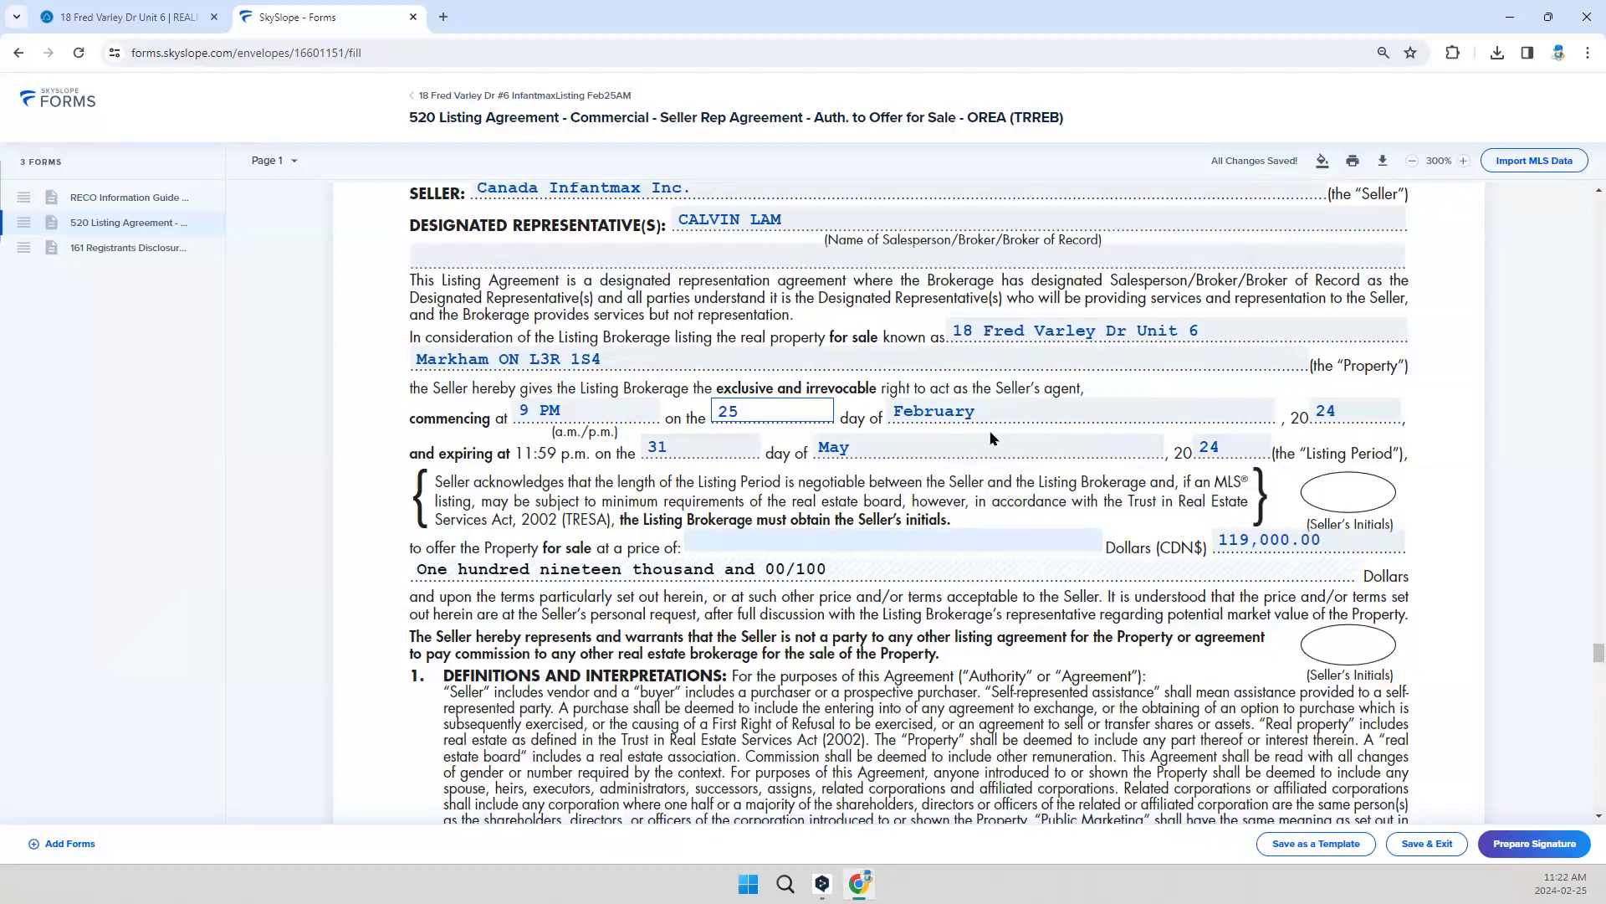
pyautogui.scroll(1, 993, 437)
pyautogui.scroll(1, 891, 385)
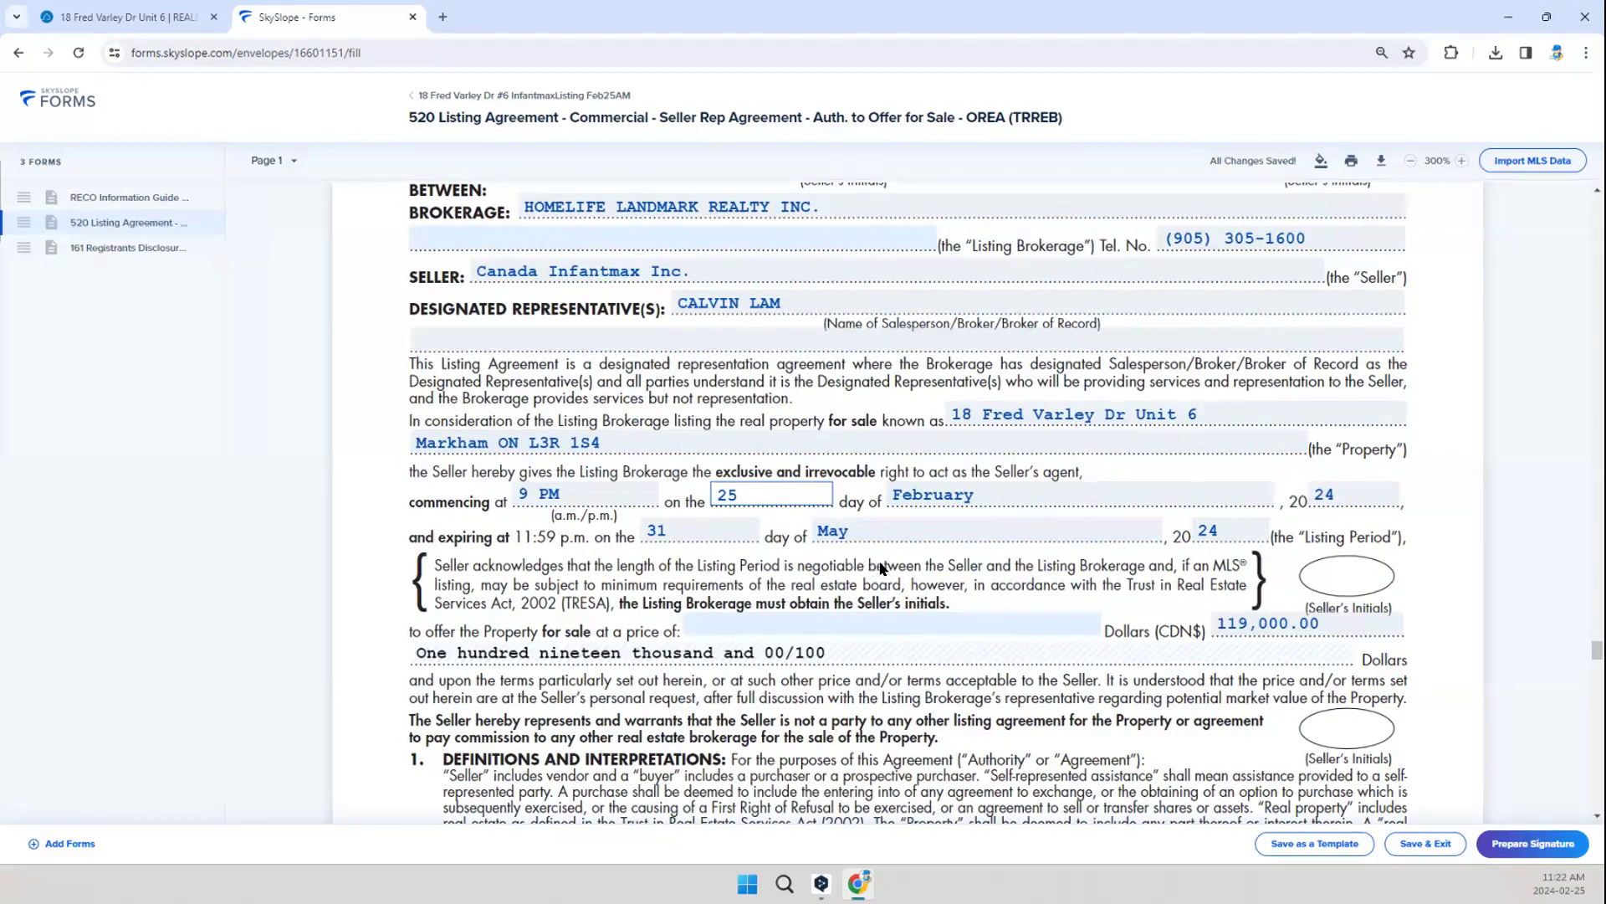
# Step: Set the offered sale price in the 520 Listing Agreement to 159,000.00
pyautogui.scroll(-1, 887, 556)
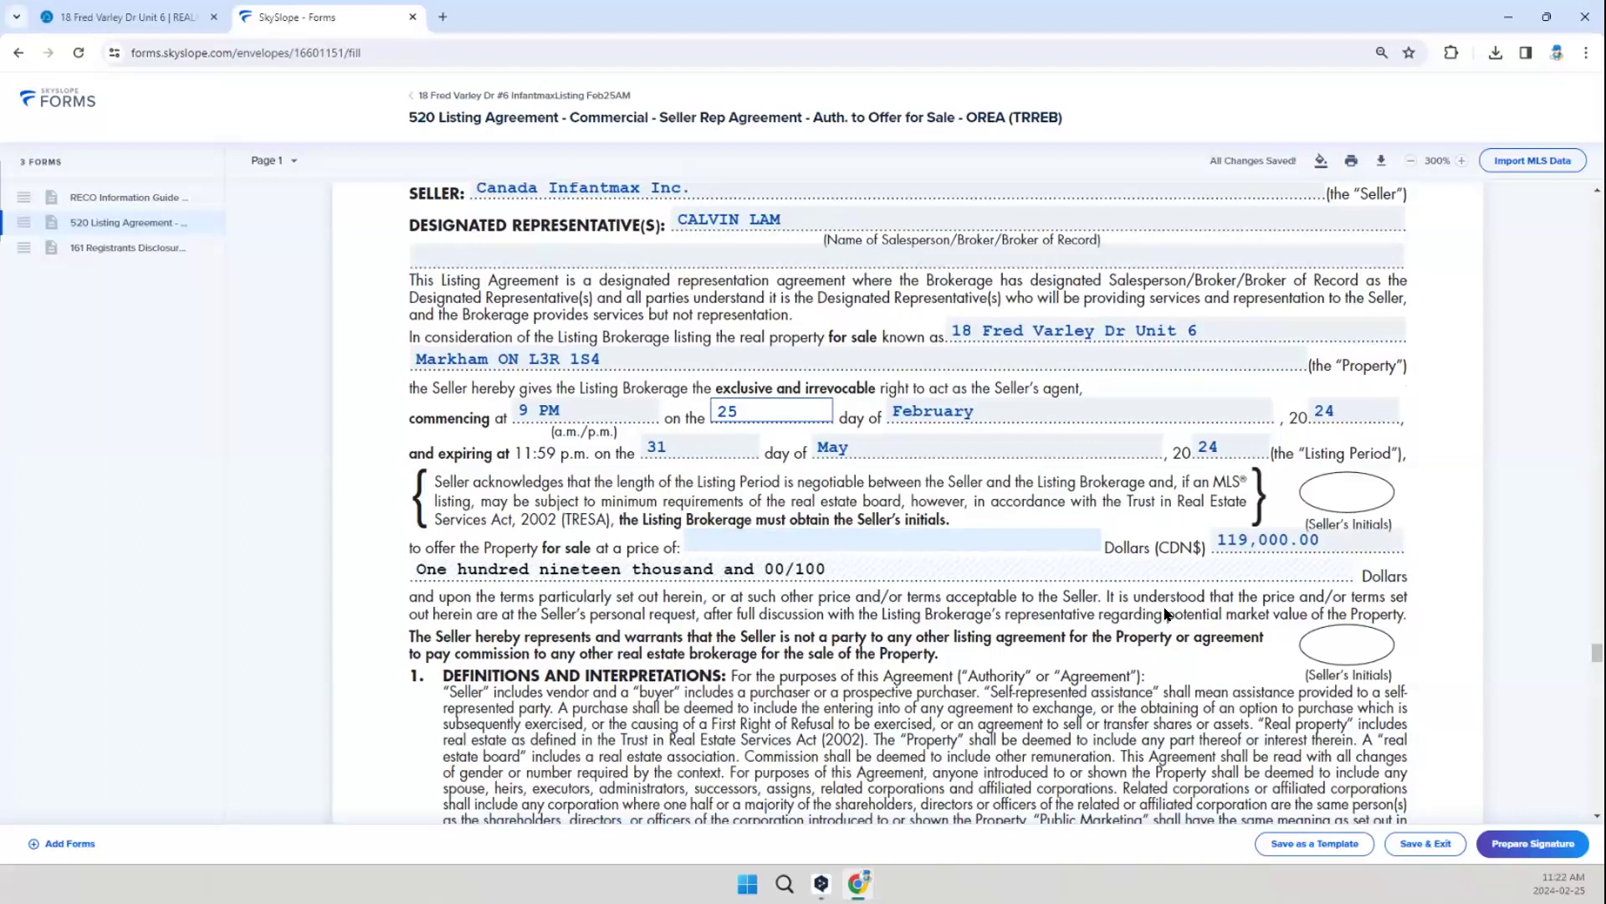
pyautogui.click(1236, 540)
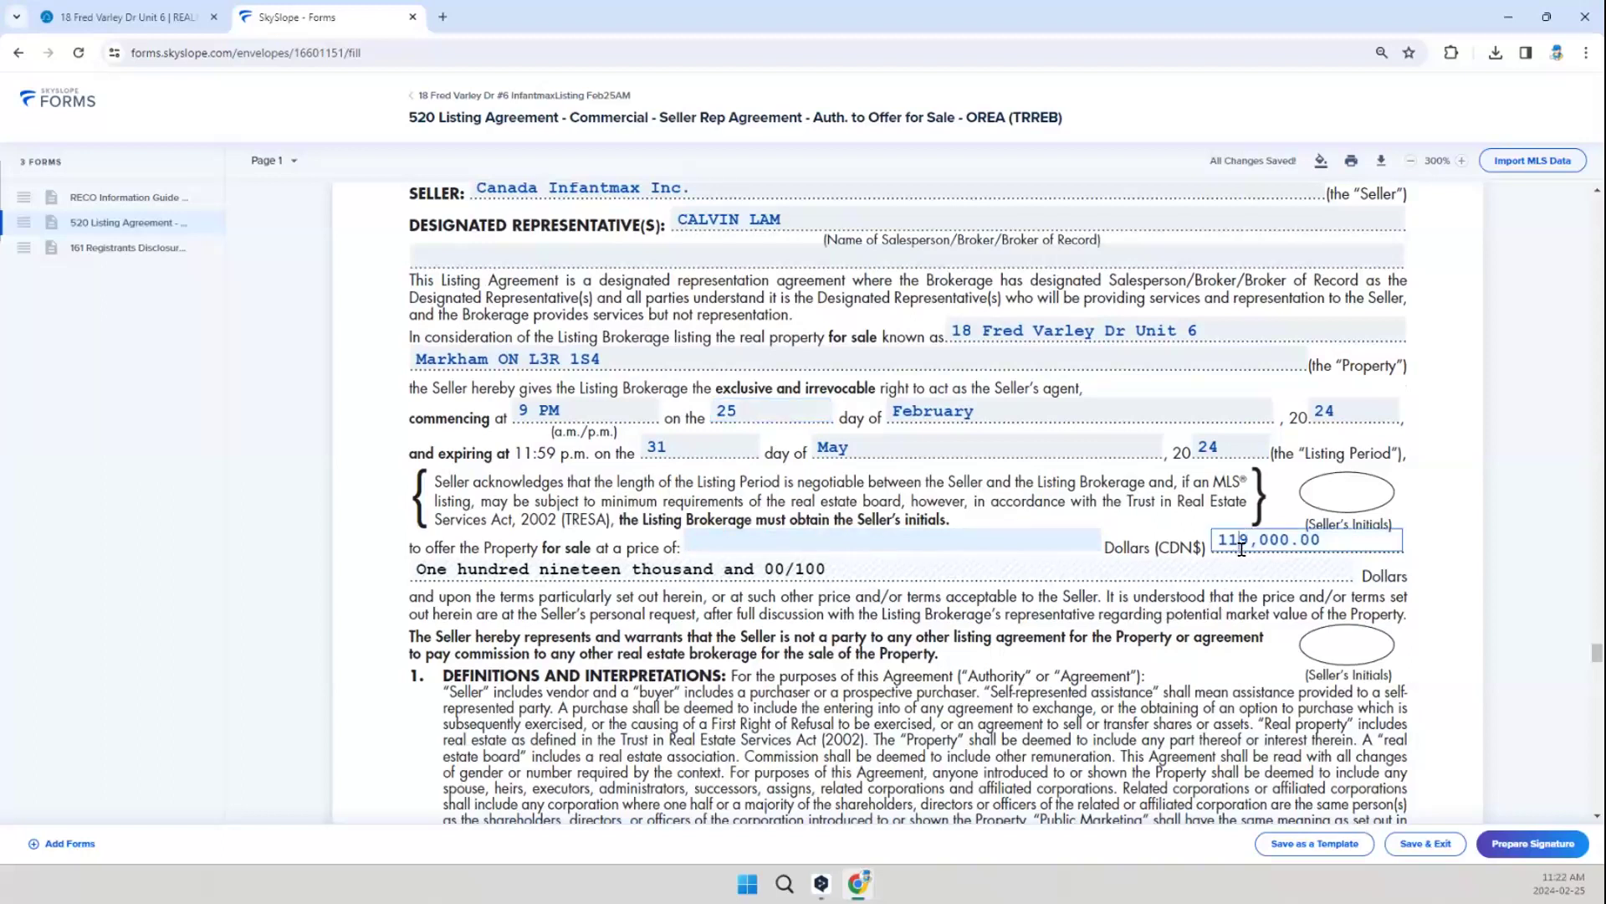
pyautogui.press('BackSpace')
pyautogui.write('5')
pyautogui.click(1168, 617)
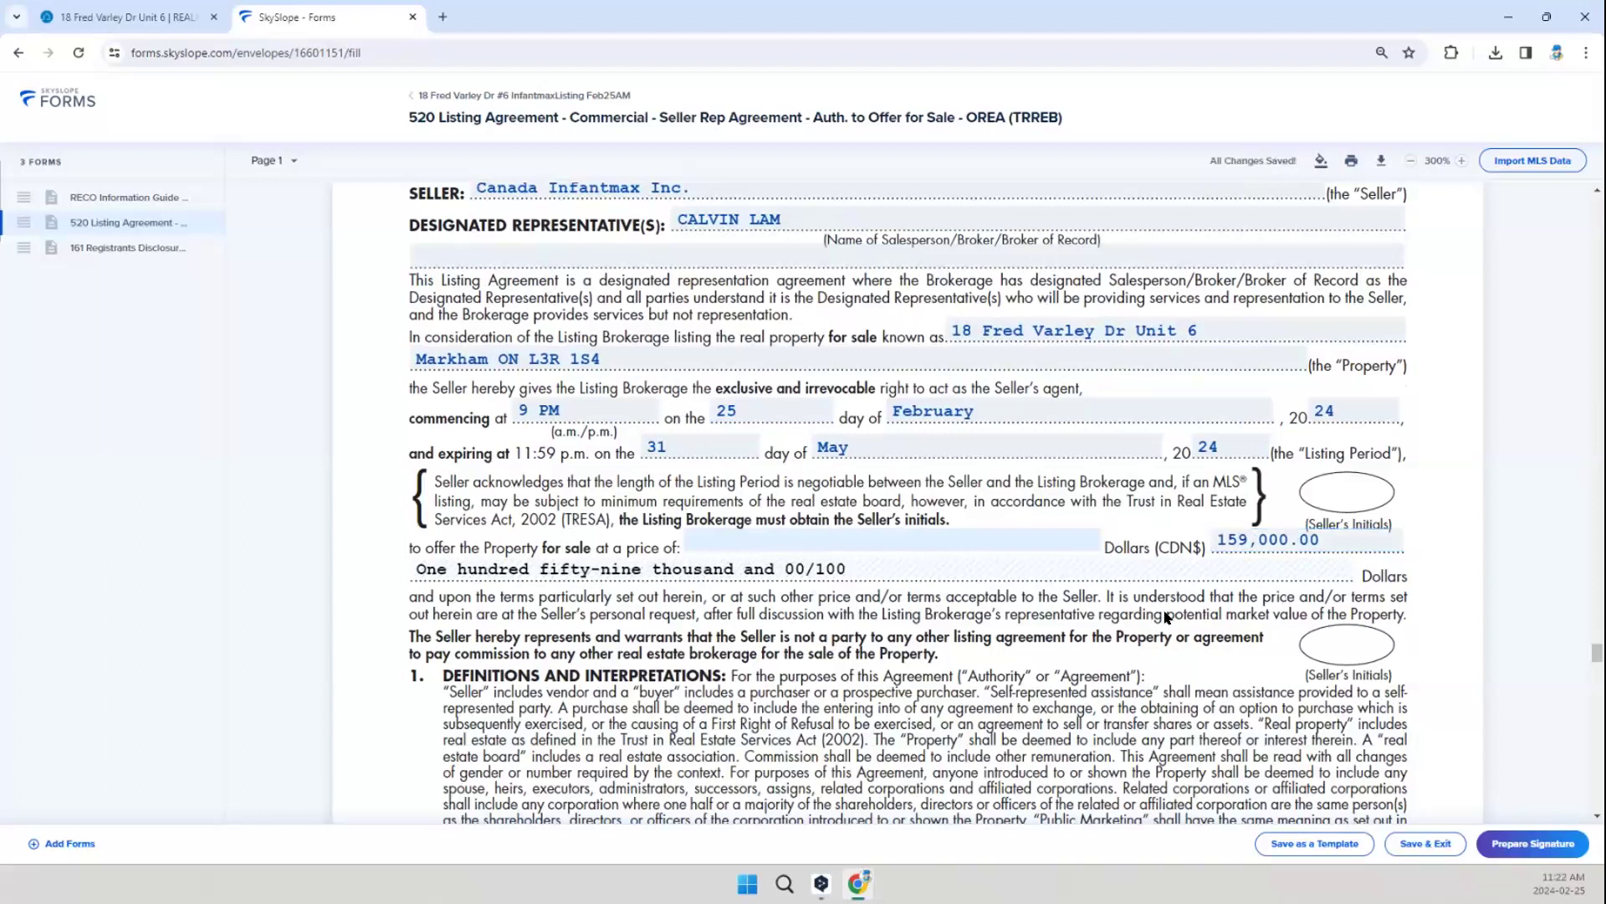
# Step: Review the 520 Listing Agreement's commission, holdover, signature and acknowledgement sections, and the whole 161 Registrants Disclosure
pyautogui.scroll(-5, 1171, 619)
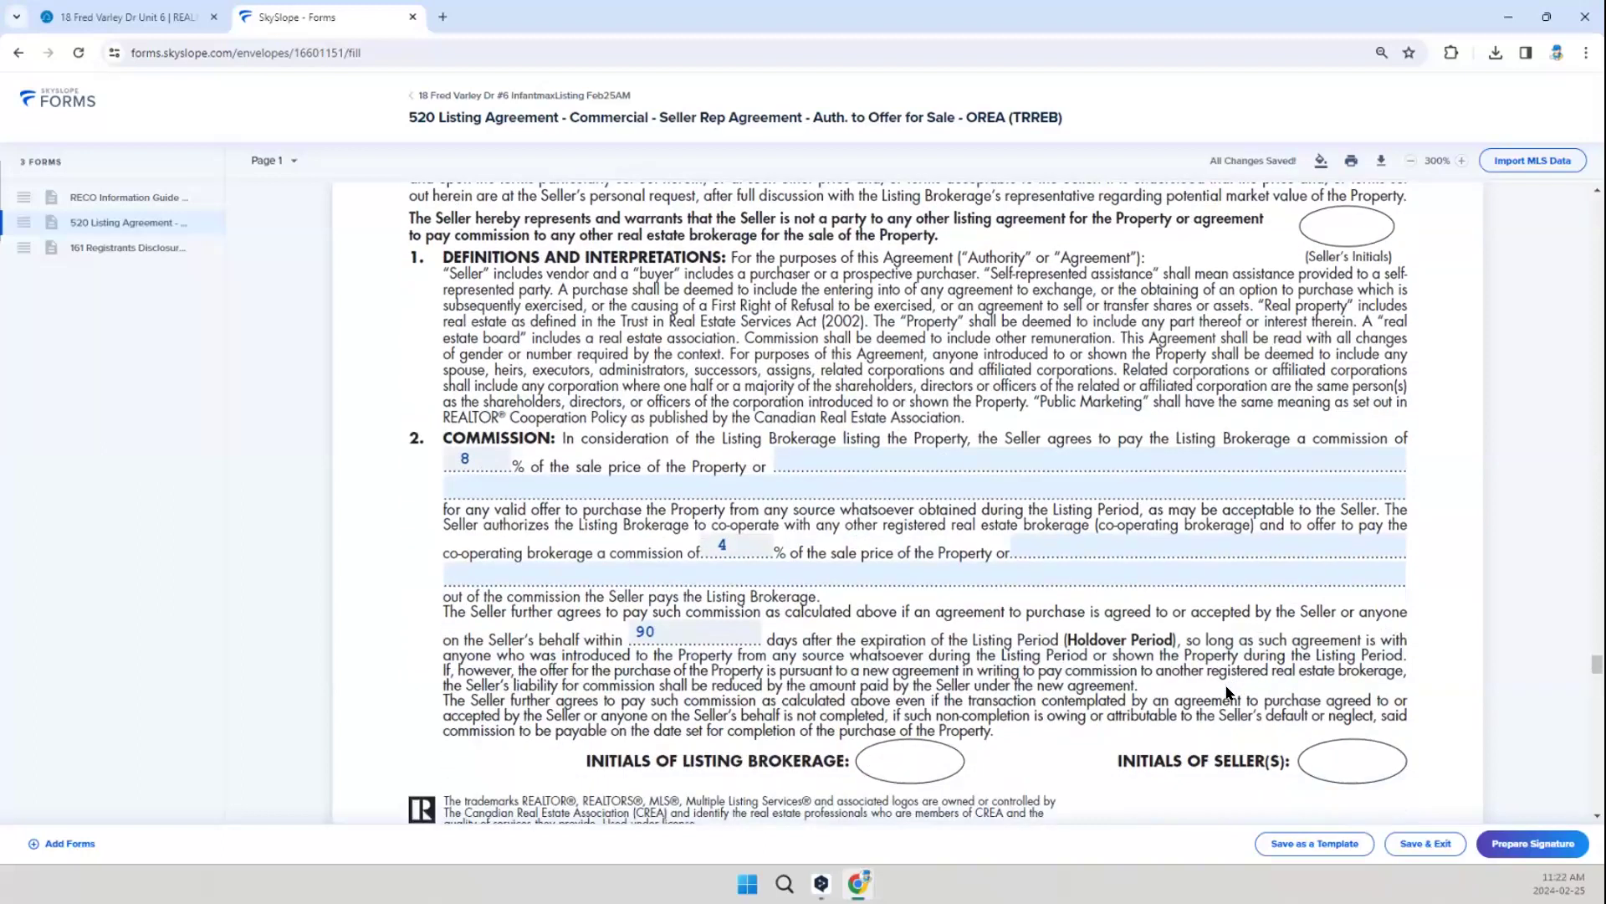
pyautogui.scroll(-7, 845, 619)
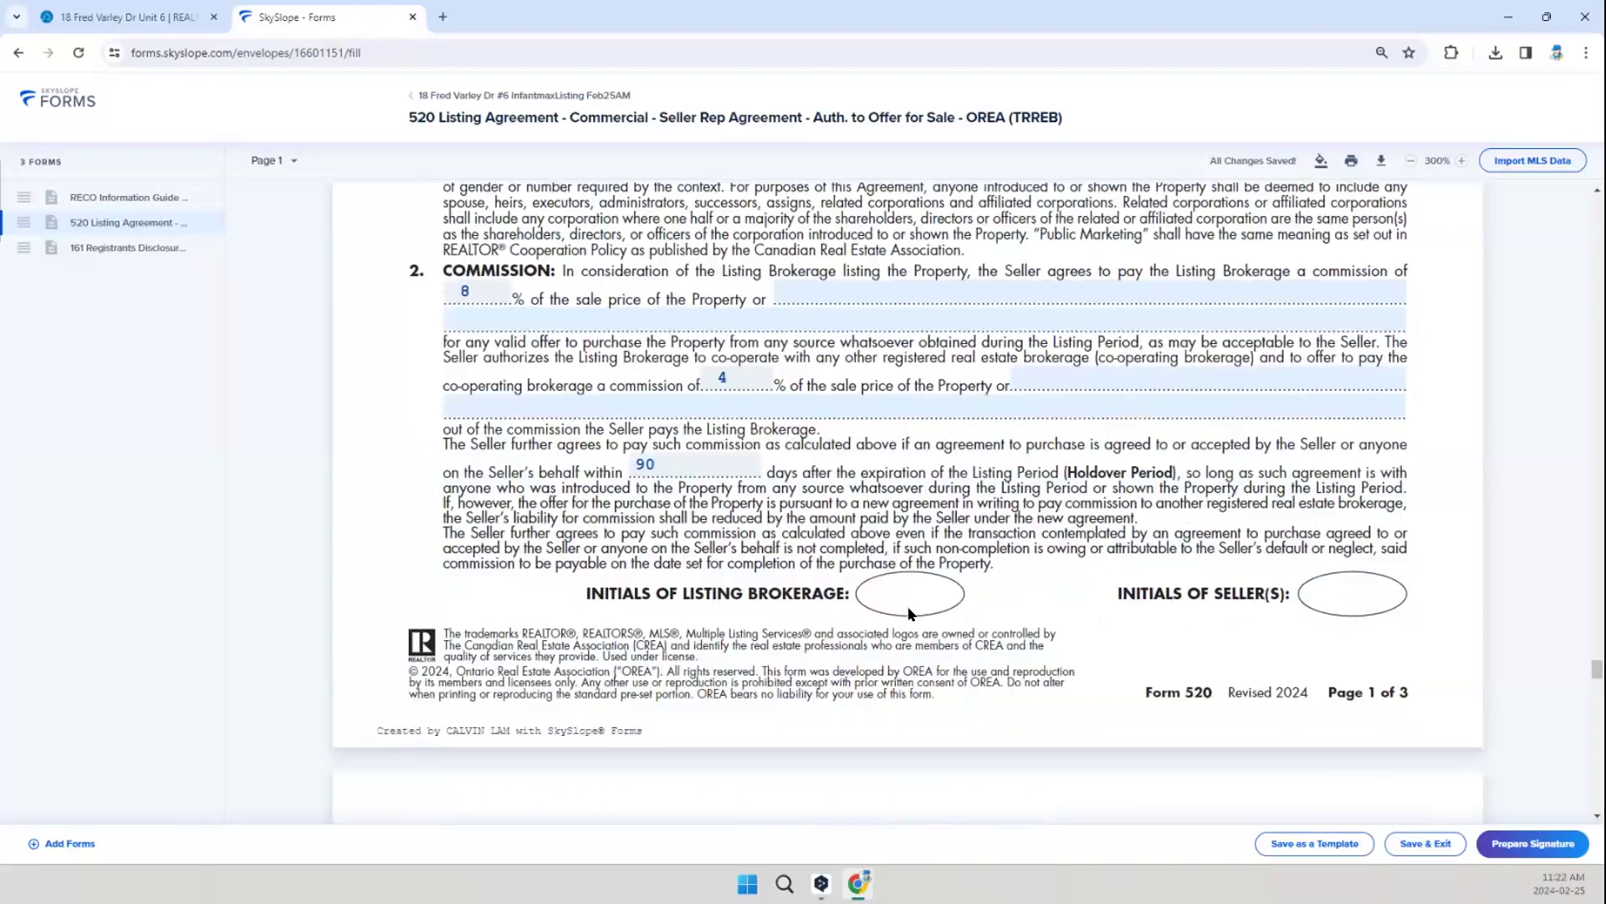
pyautogui.scroll(-20, 912, 626)
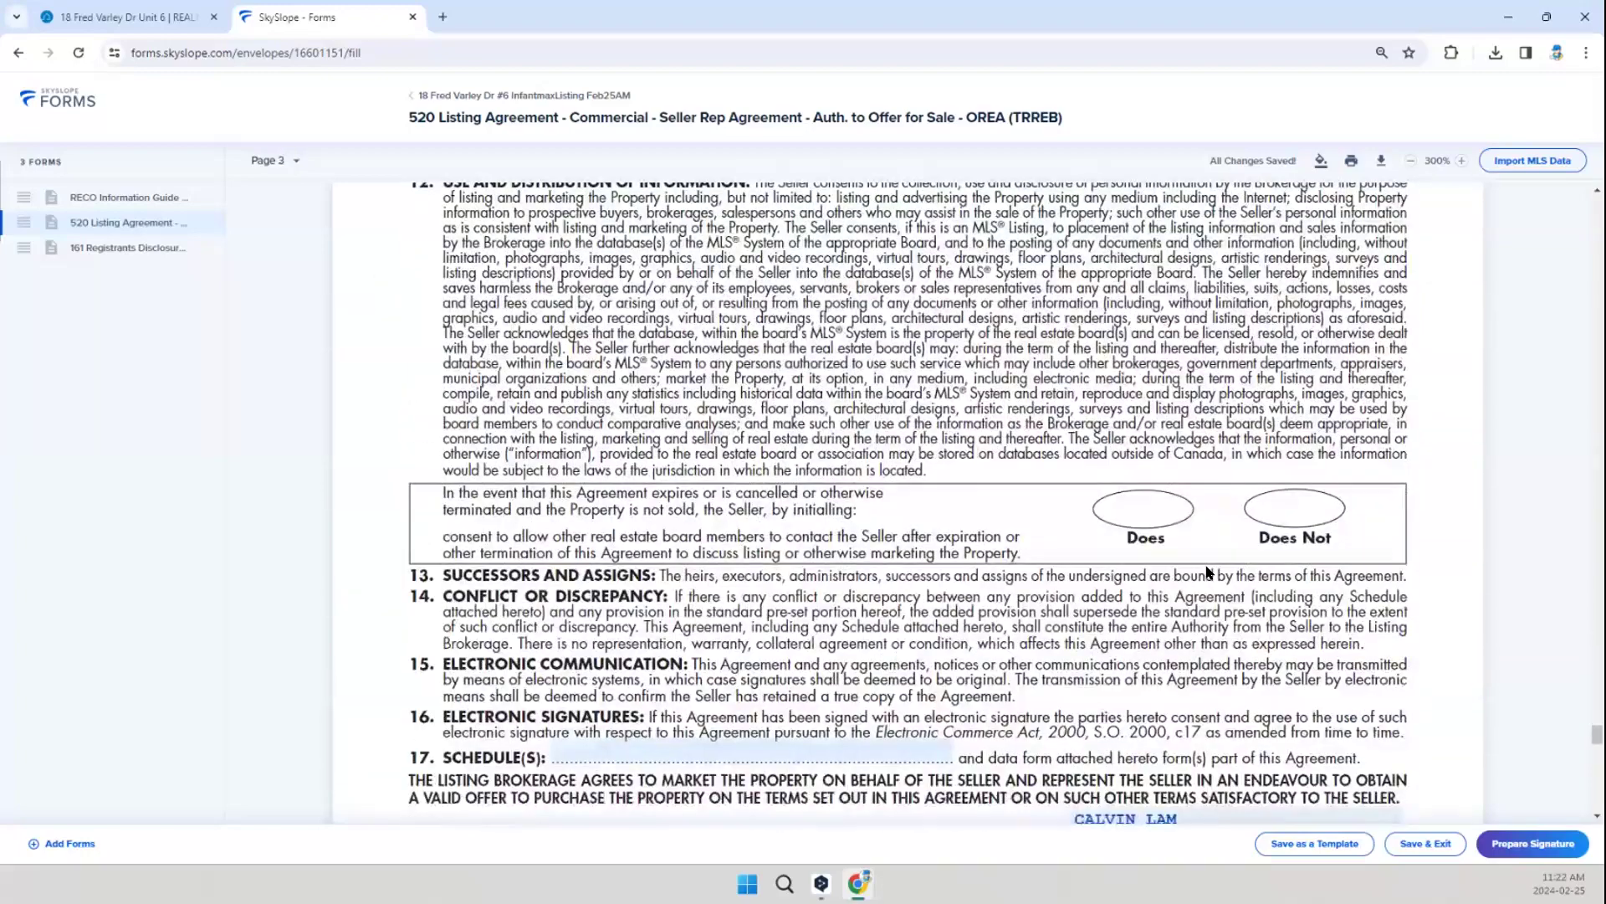
pyautogui.scroll(-3, 764, 548)
pyautogui.scroll(-3, 764, 548)
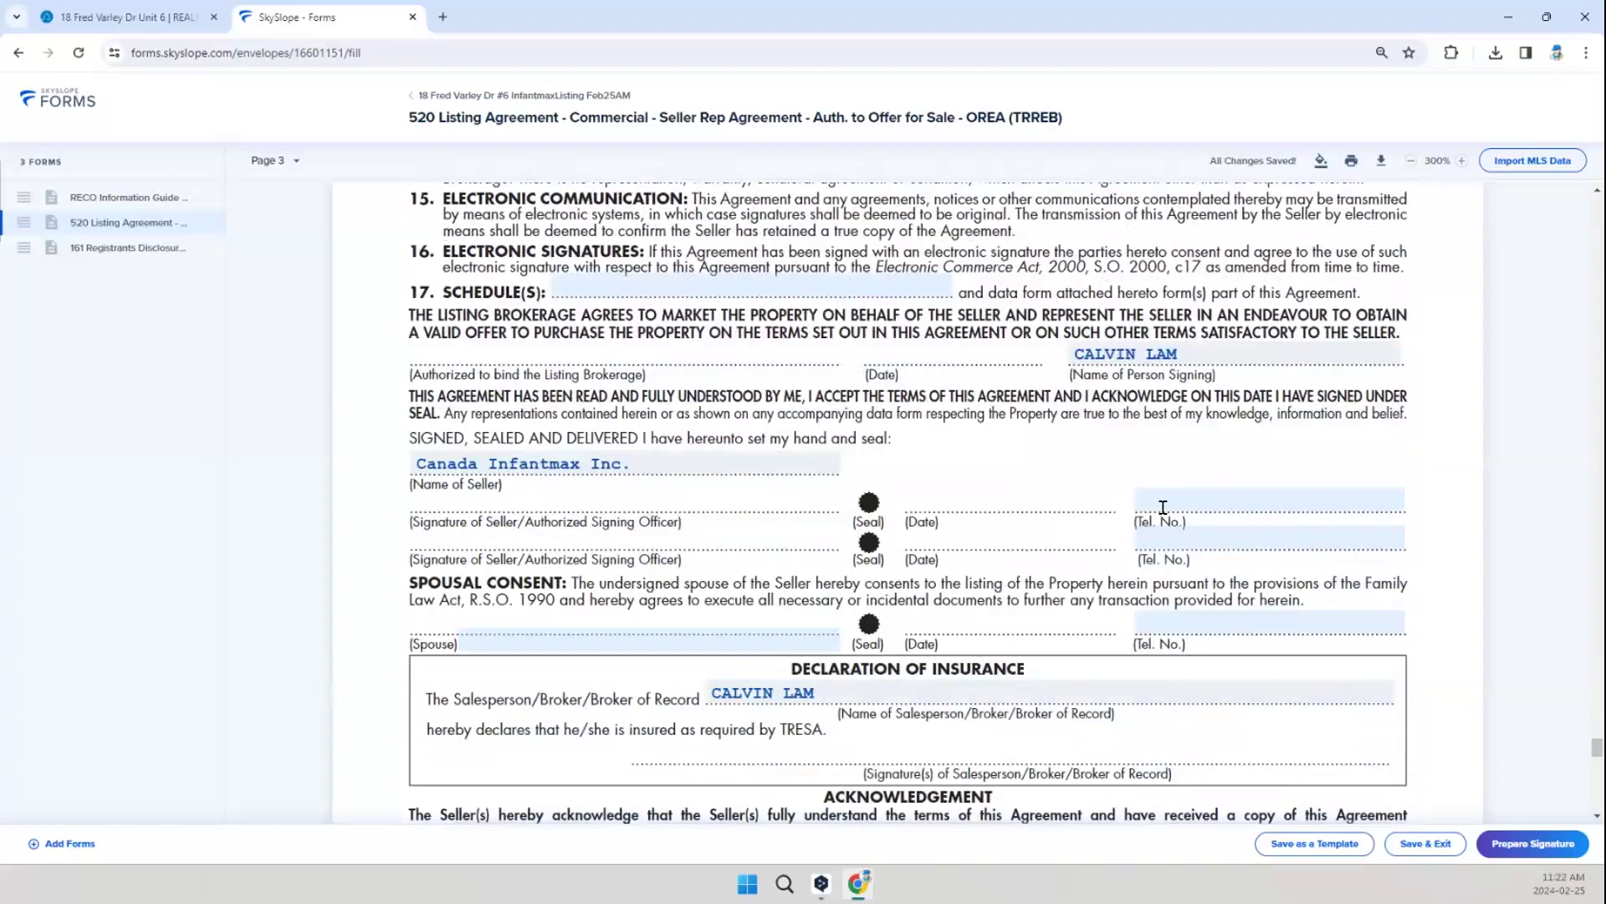
pyautogui.scroll(-3, 948, 521)
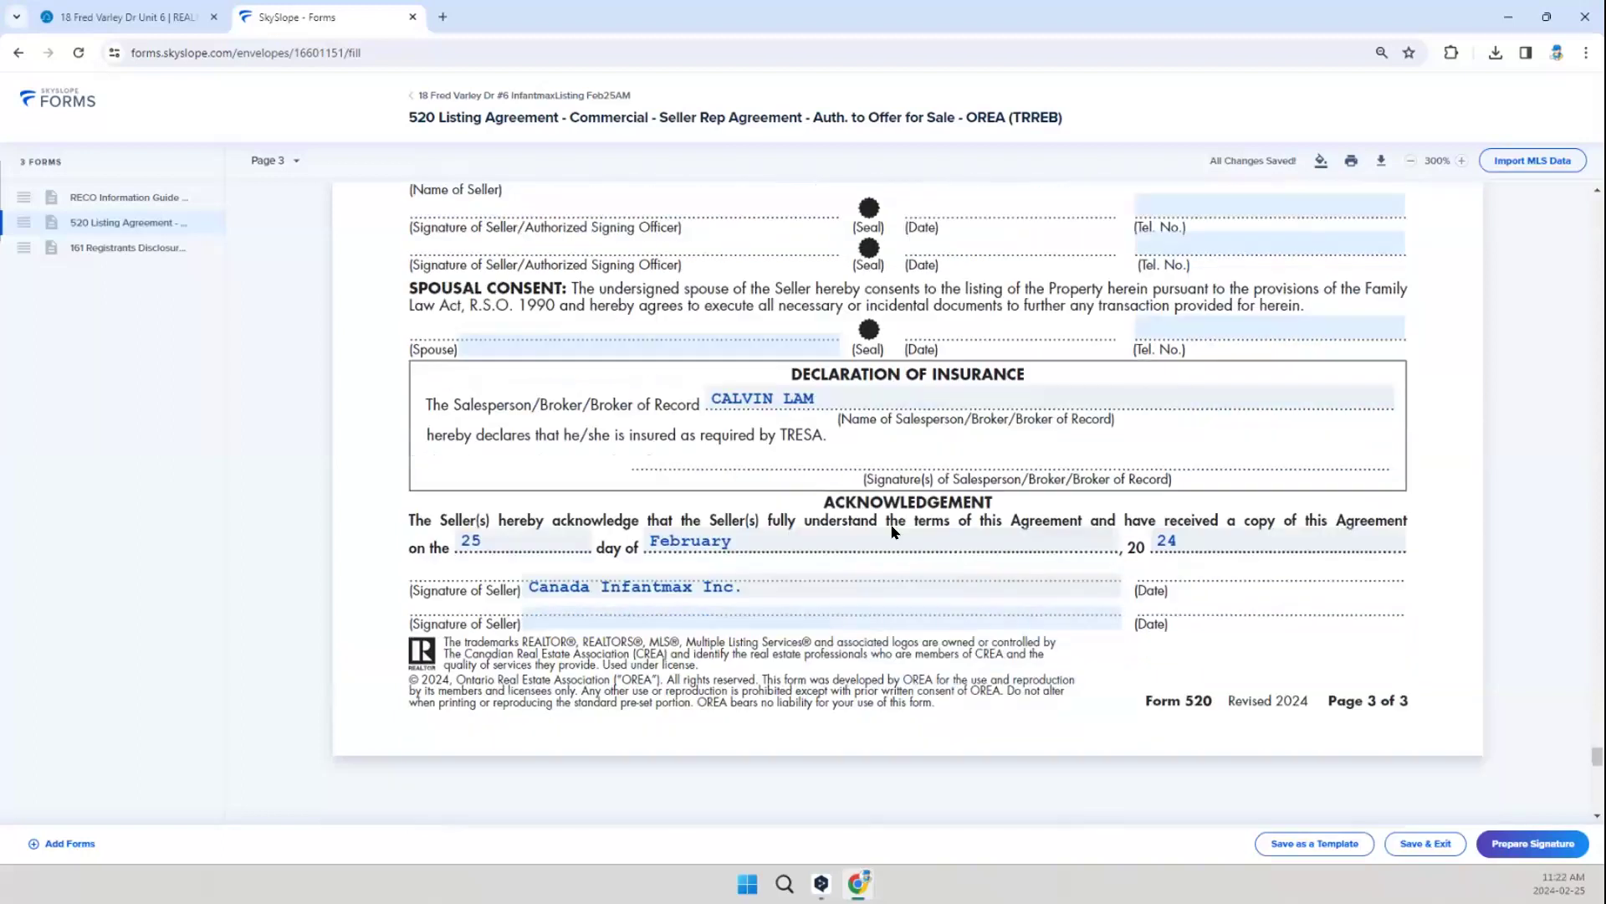
pyautogui.scroll(-8, 895, 528)
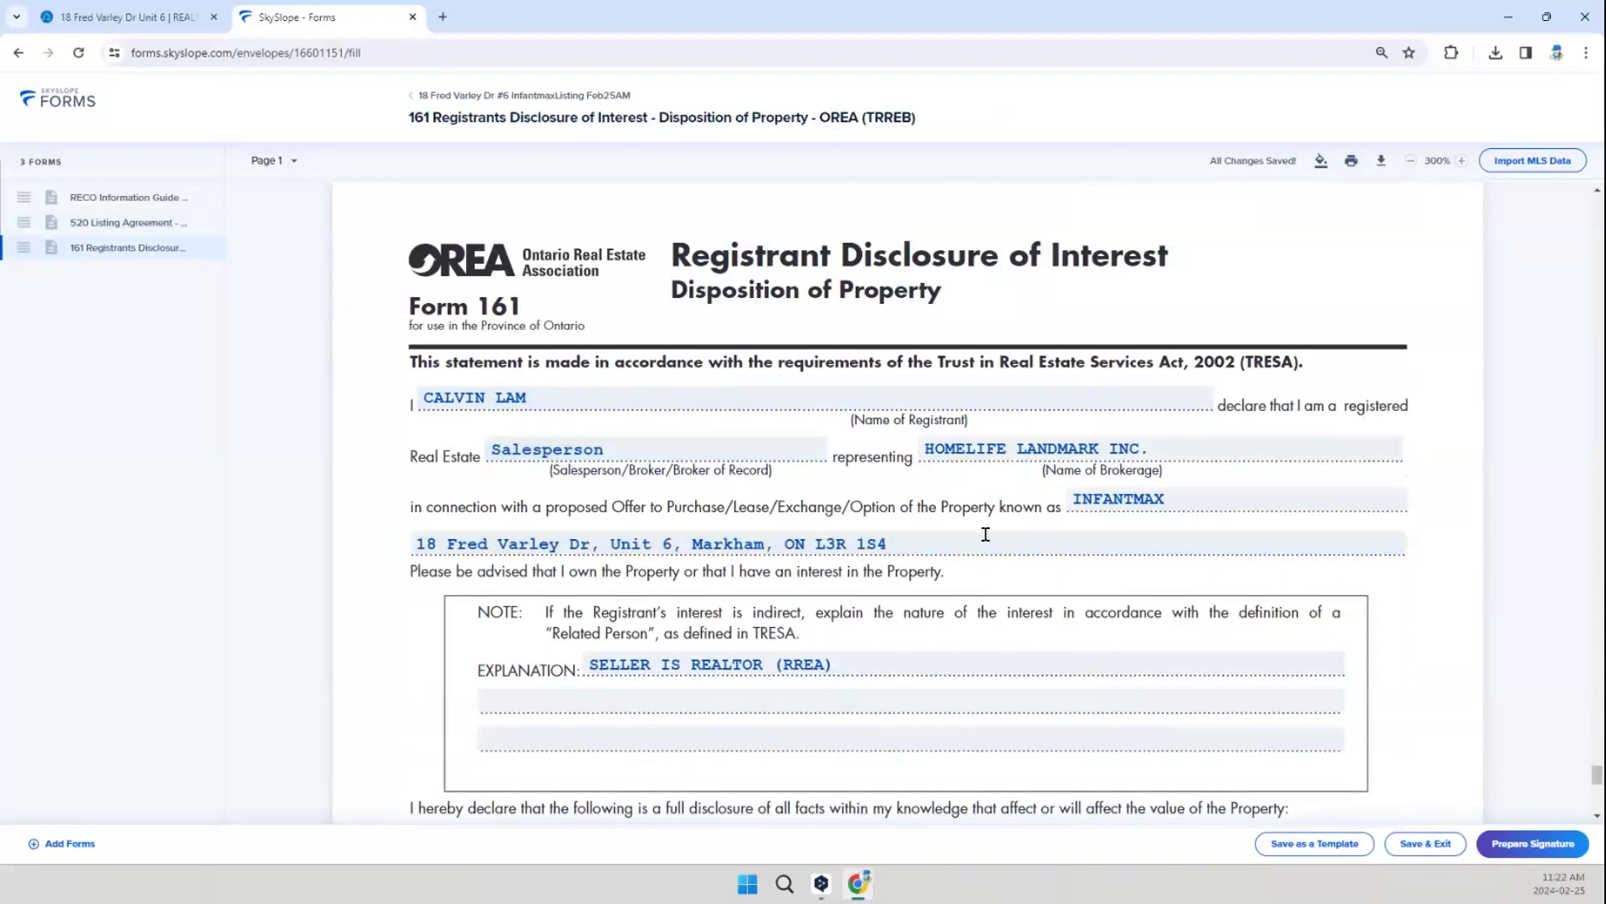
pyautogui.scroll(-1, 798, 558)
pyautogui.scroll(-10, 799, 557)
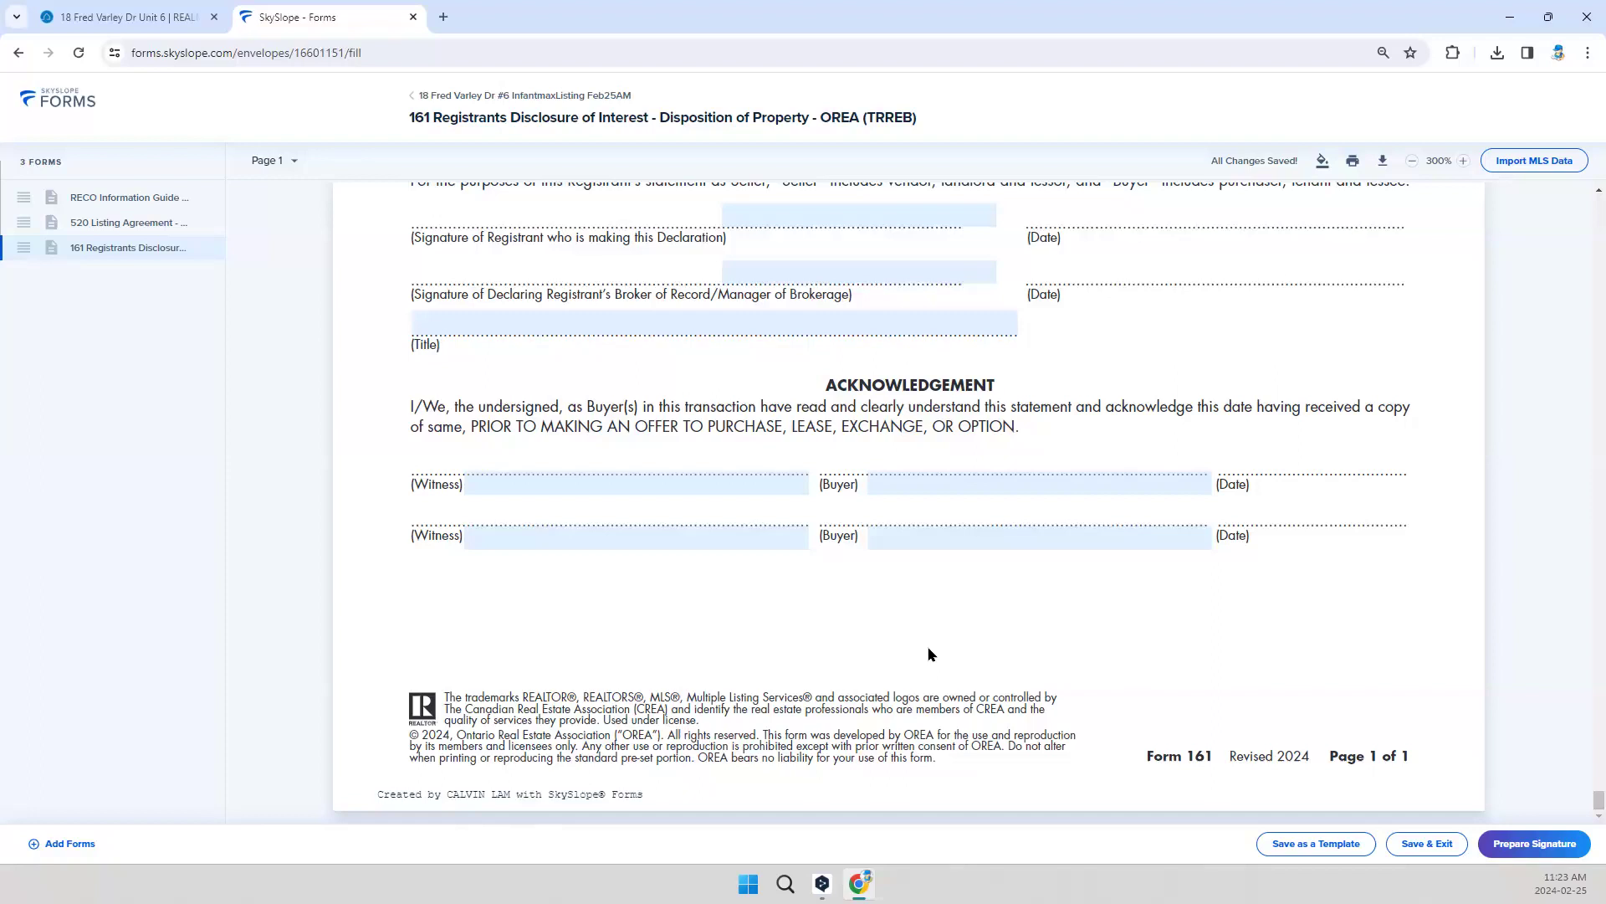
# Step: Save and exit the envelope, naming it with the property address followed by InfantmaxListing Feb25AM
pyautogui.click(1414, 847)
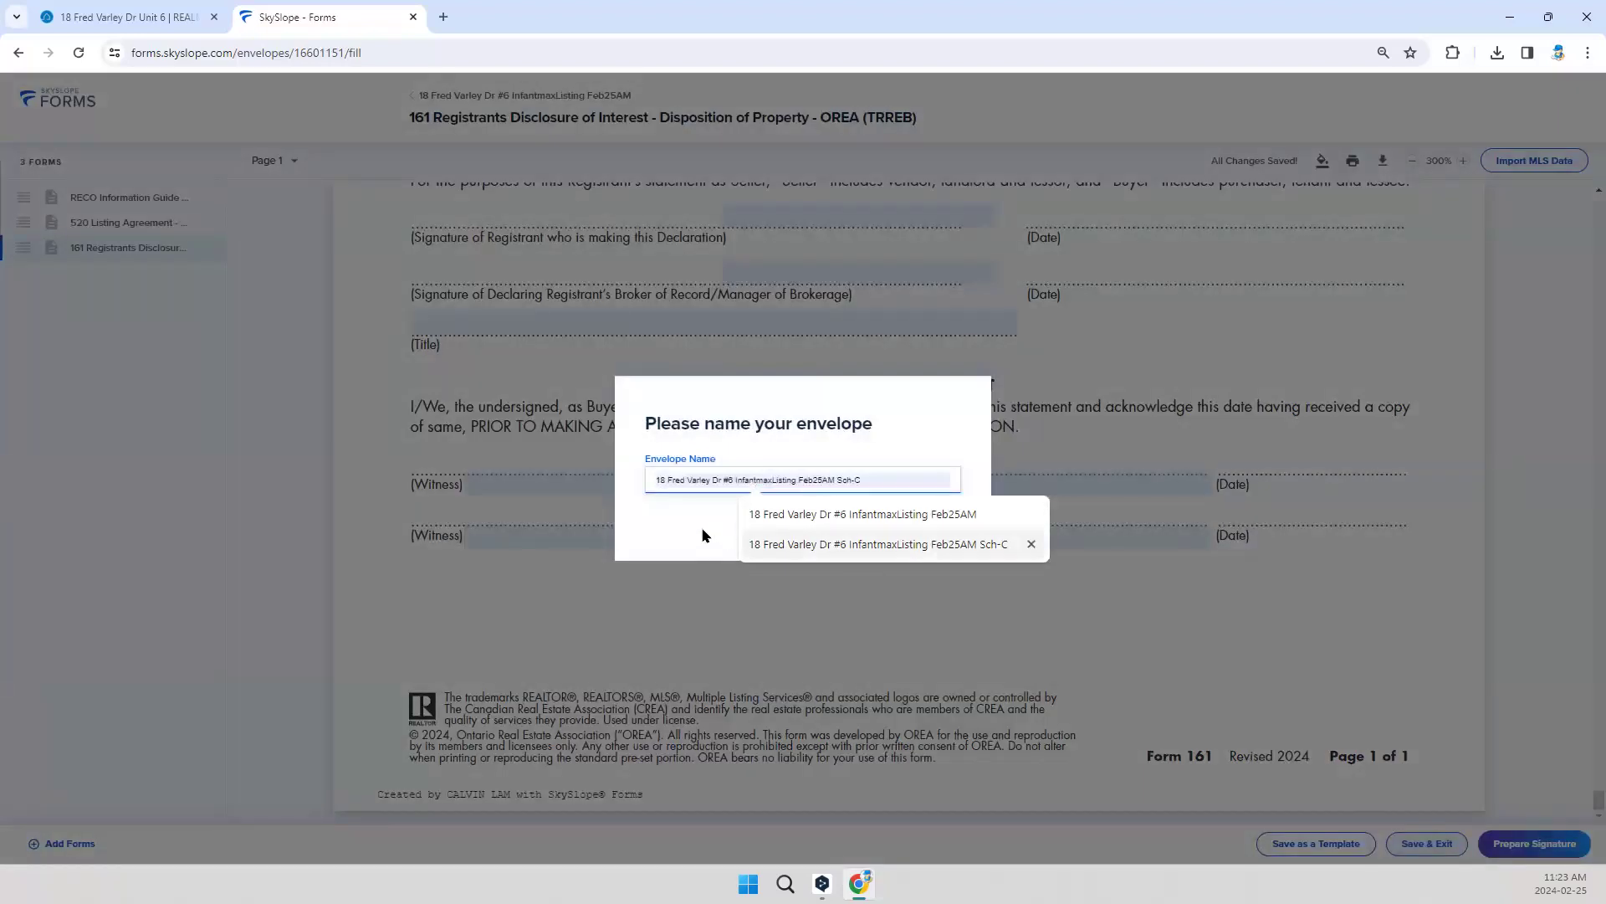
pyautogui.click(887, 514)
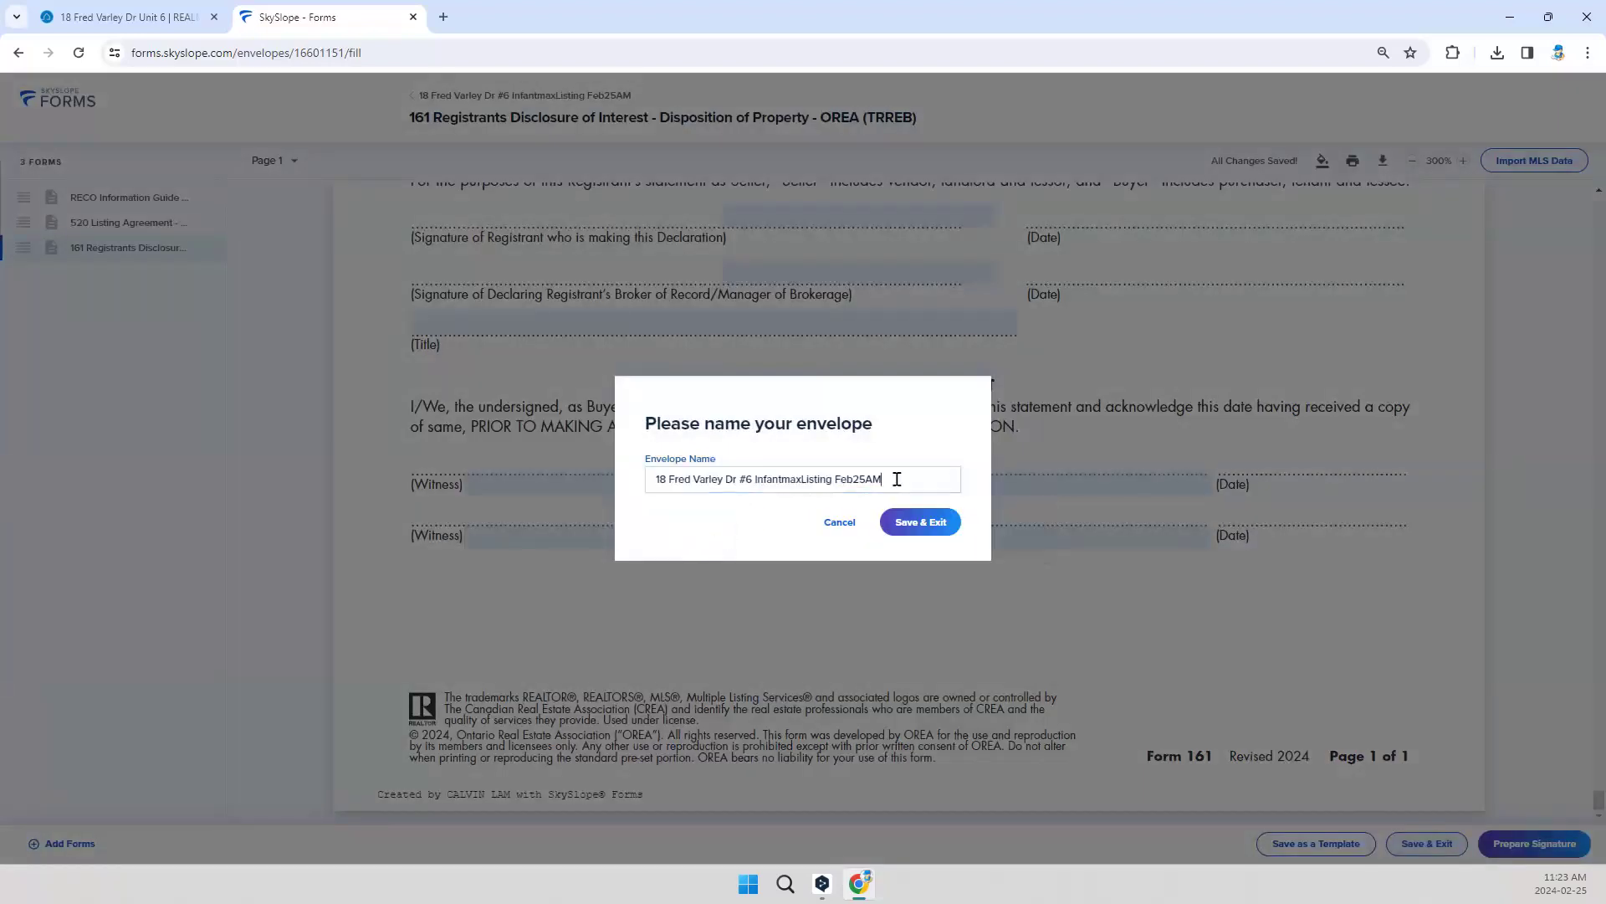
pyautogui.click(897, 479)
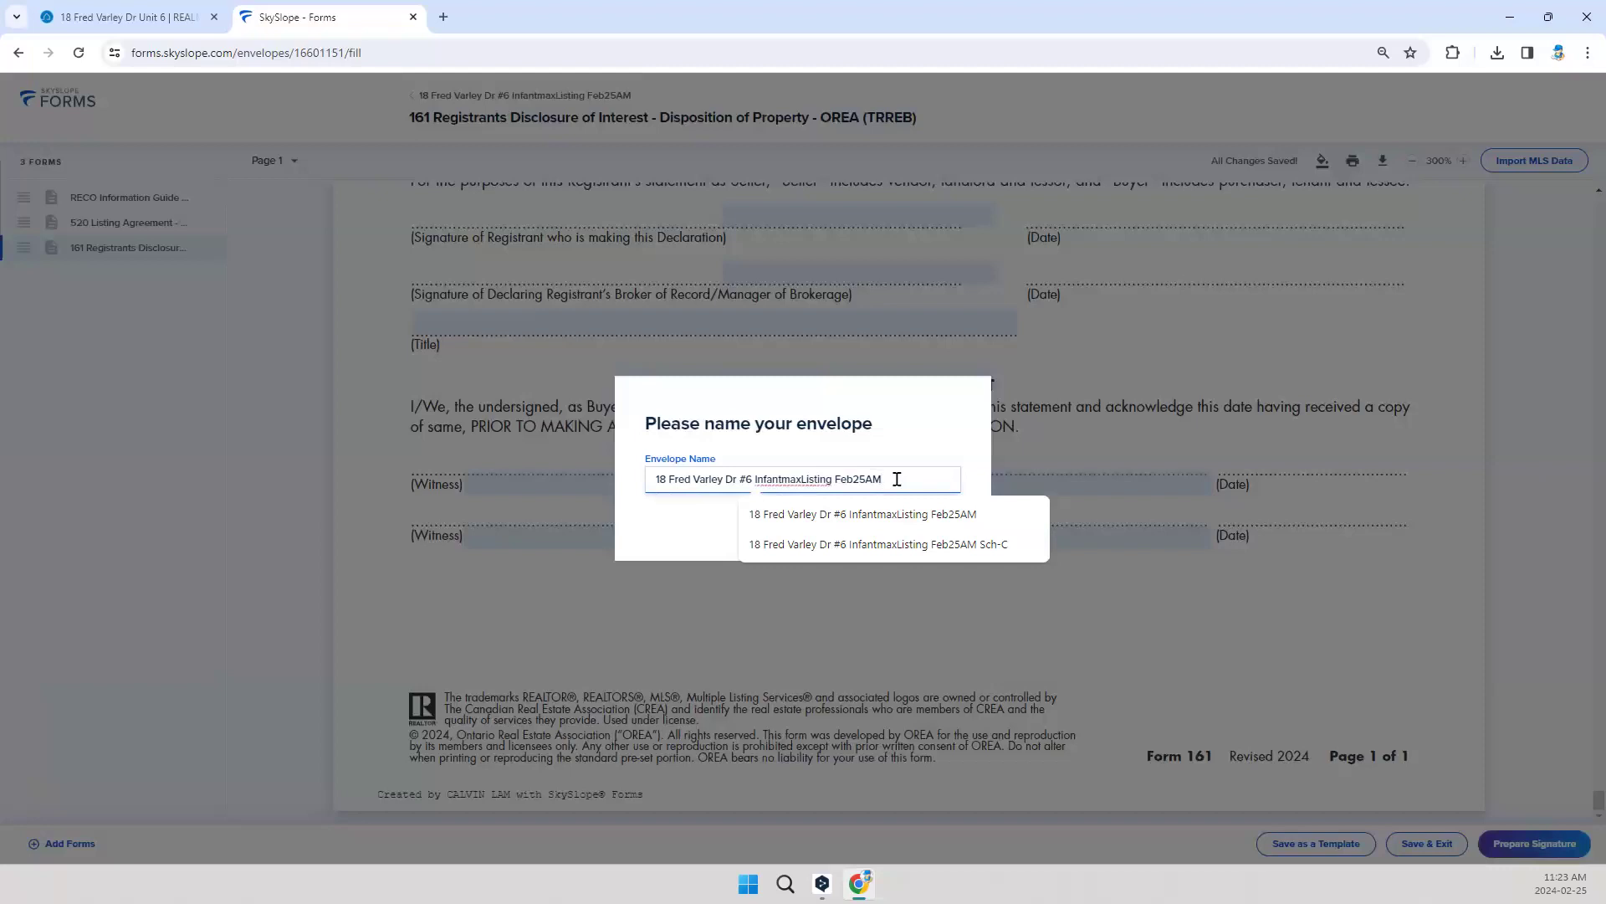
pyautogui.click(659, 532)
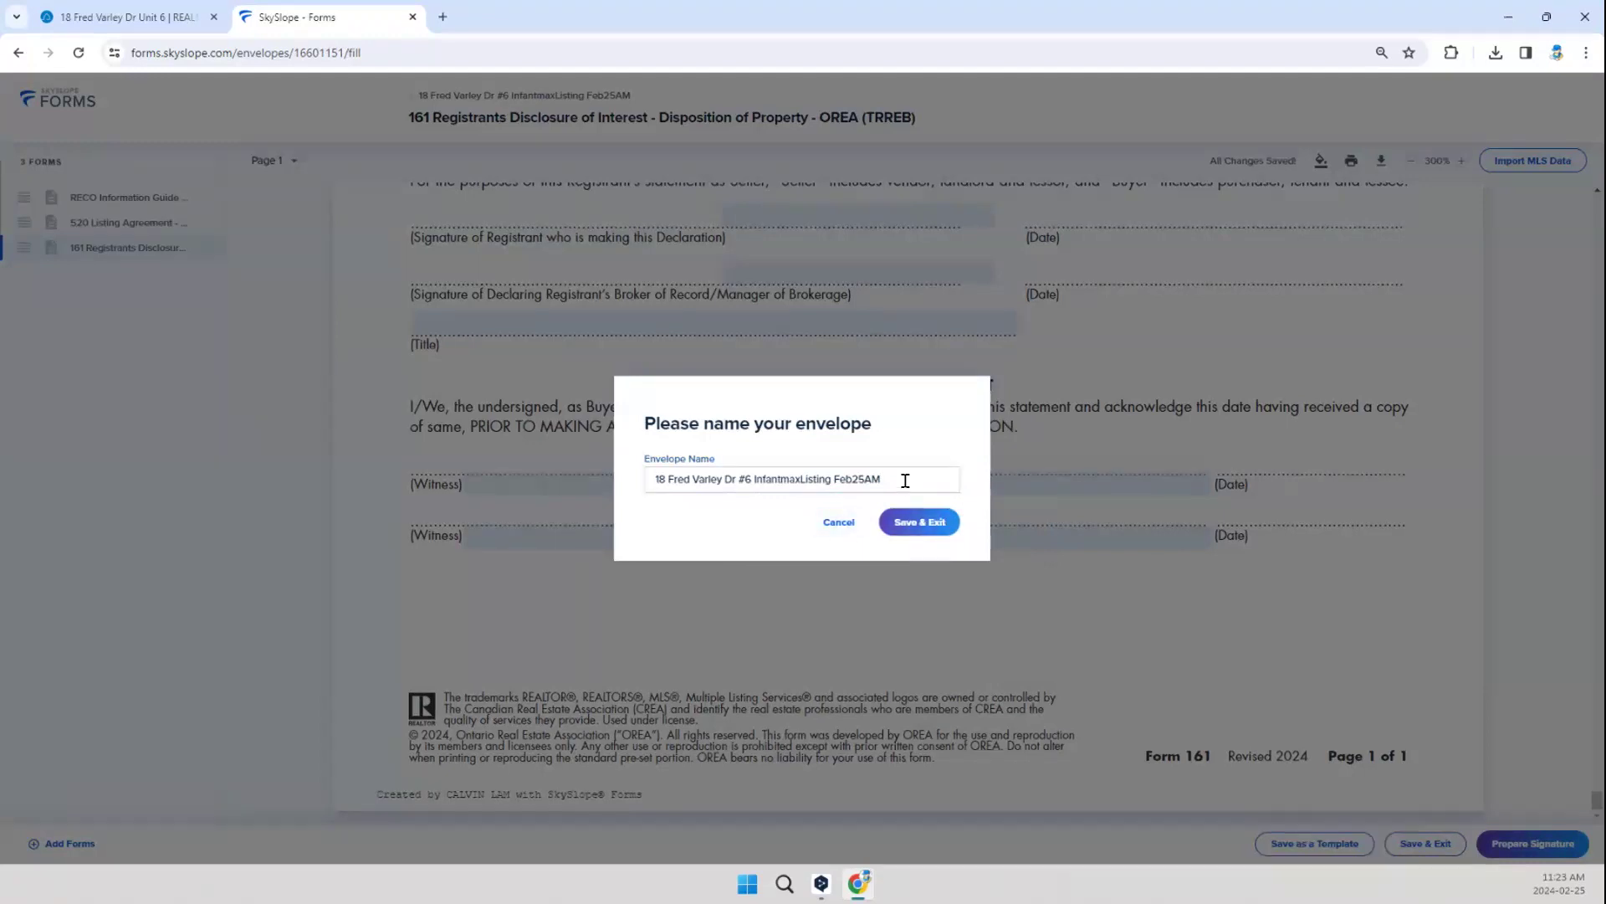
pyautogui.click(909, 527)
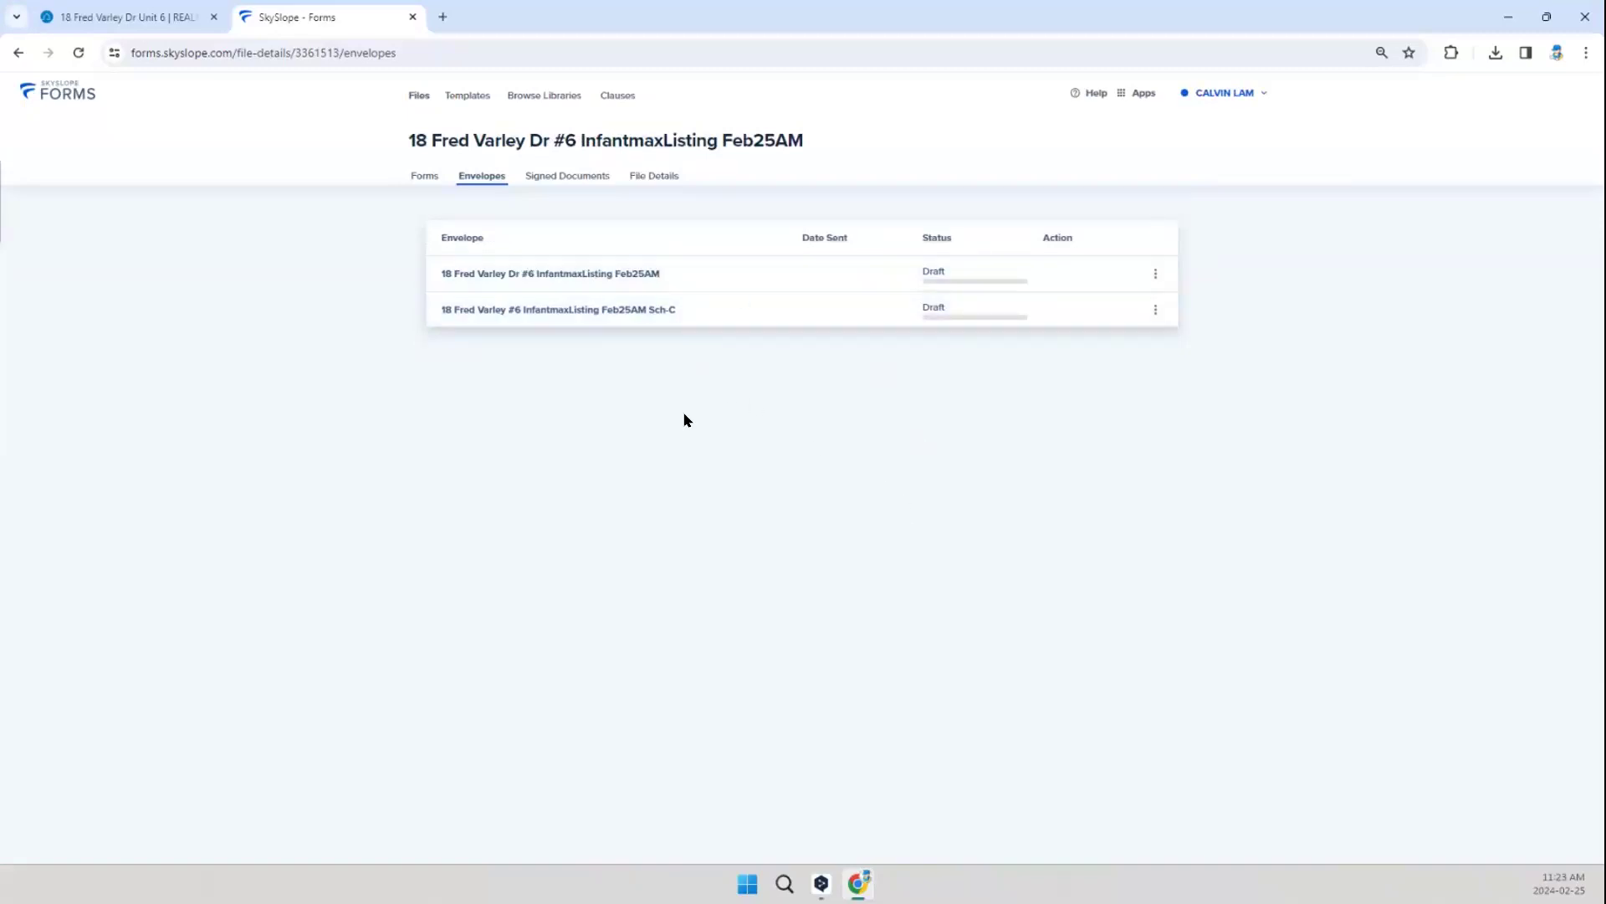
# Step: Switch to the property's REALM listing and open the listing editor through its Add/Edit action
pyautogui.click(179, 15)
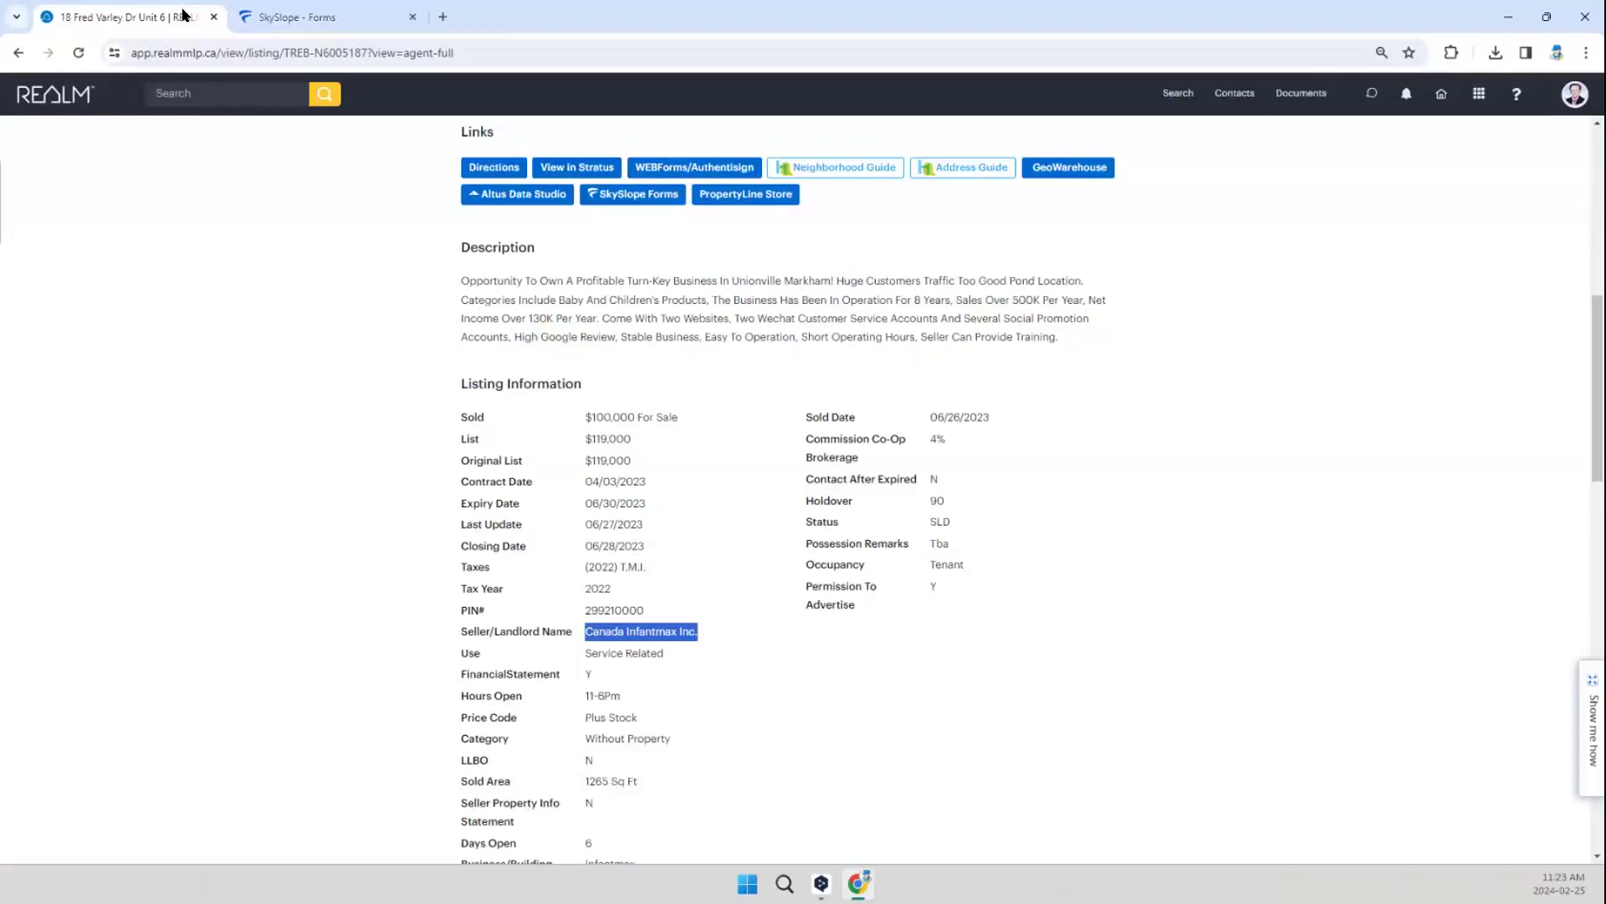
pyautogui.scroll(6, 1094, 466)
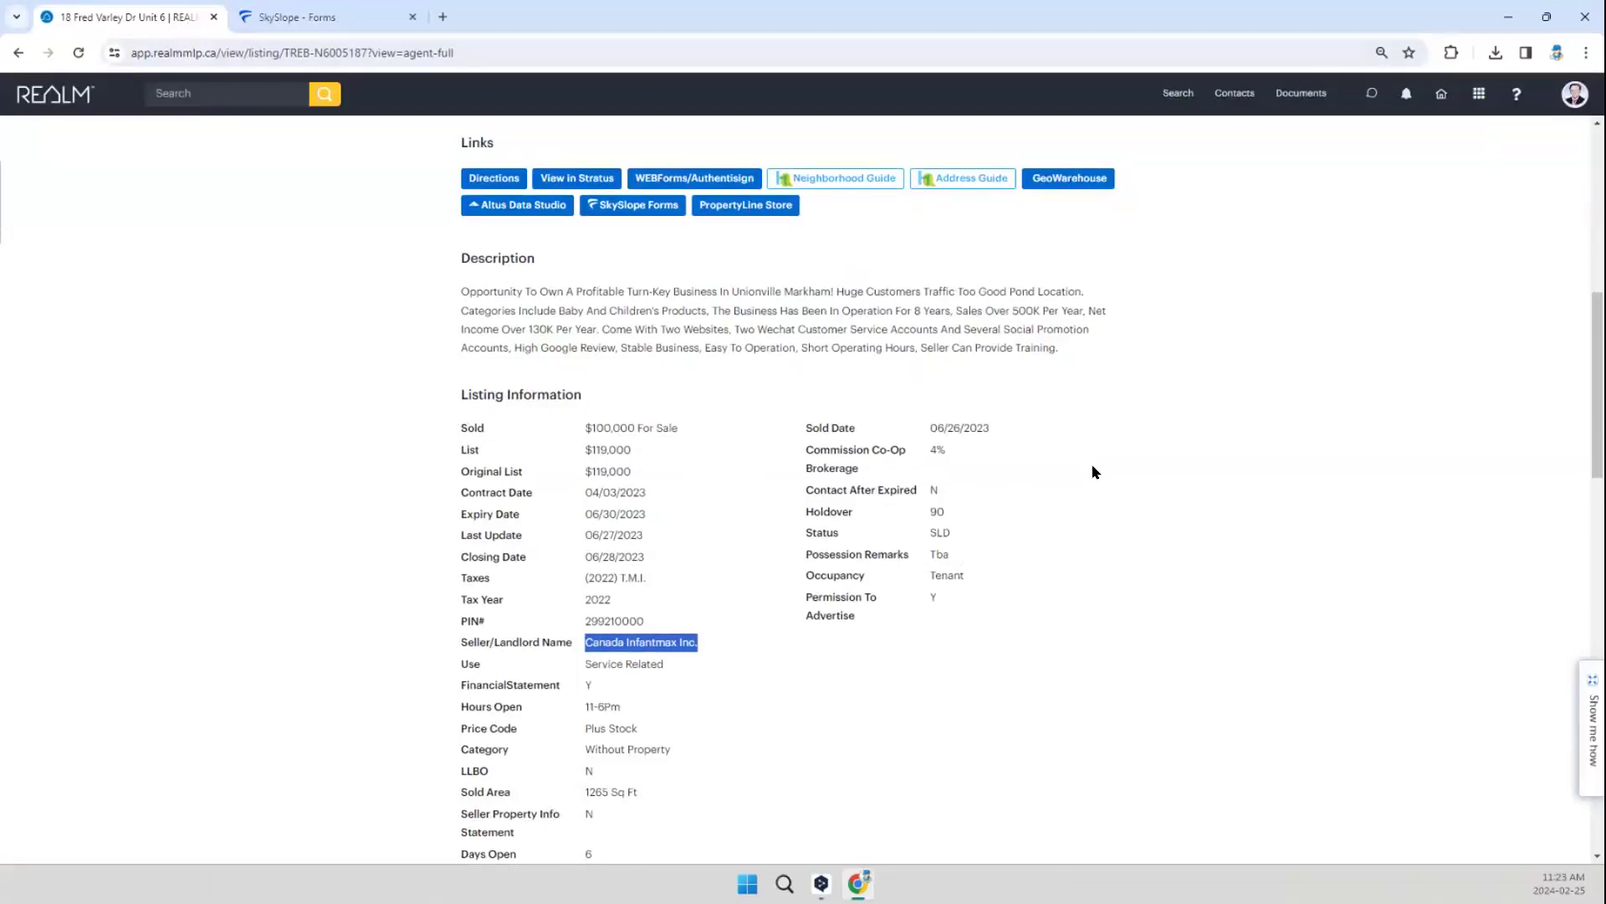
pyautogui.scroll(2, 1130, 425)
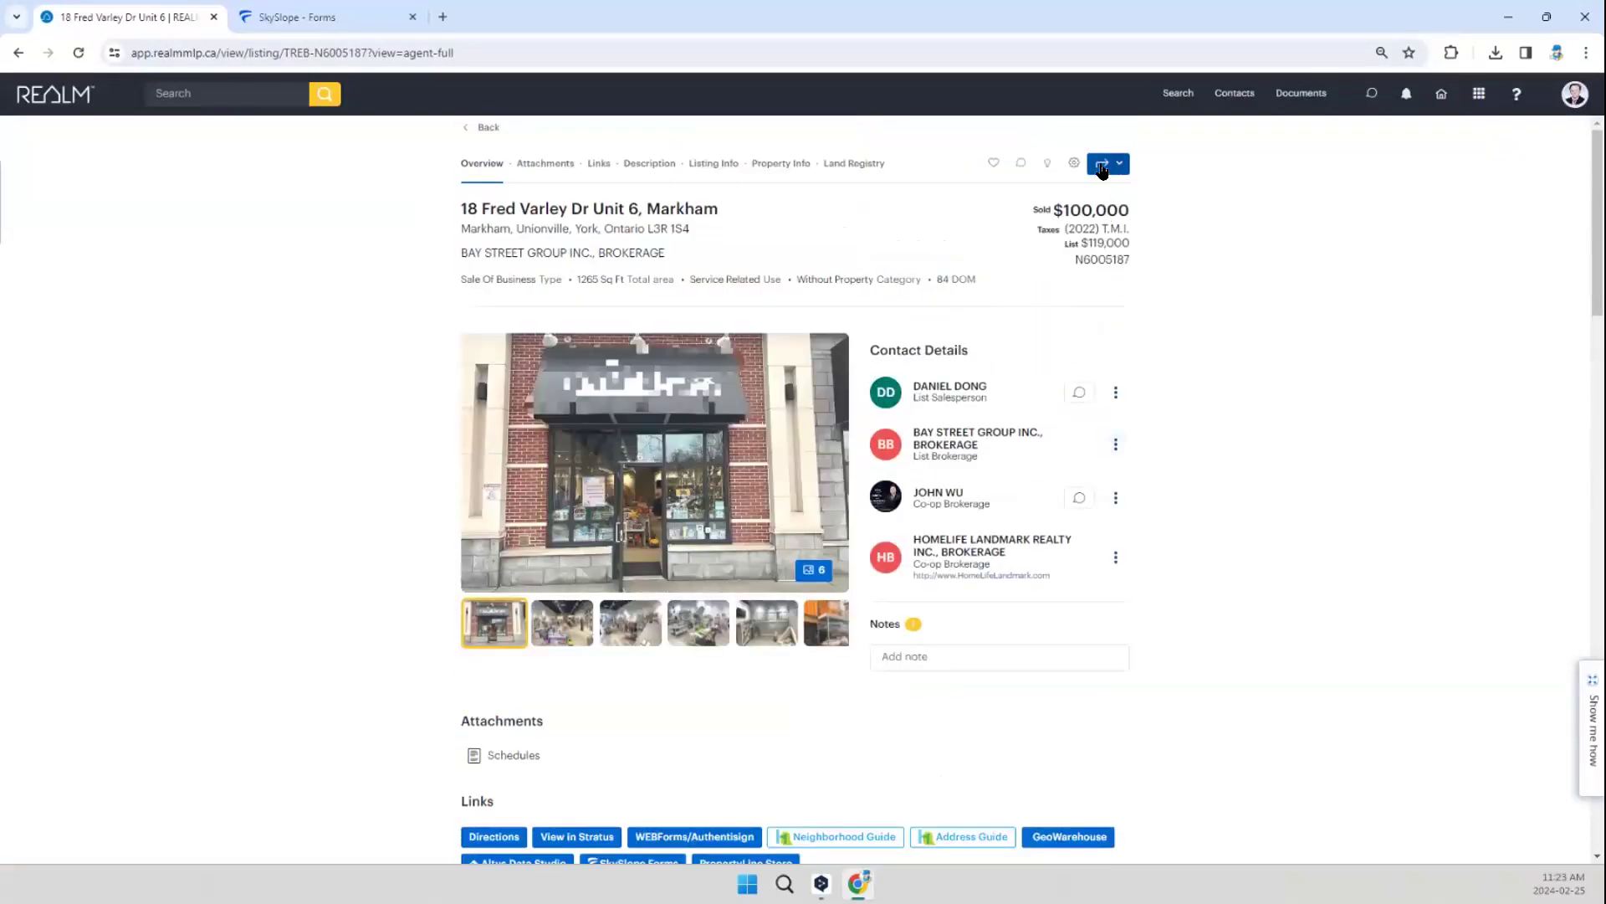
pyautogui.click(1106, 163)
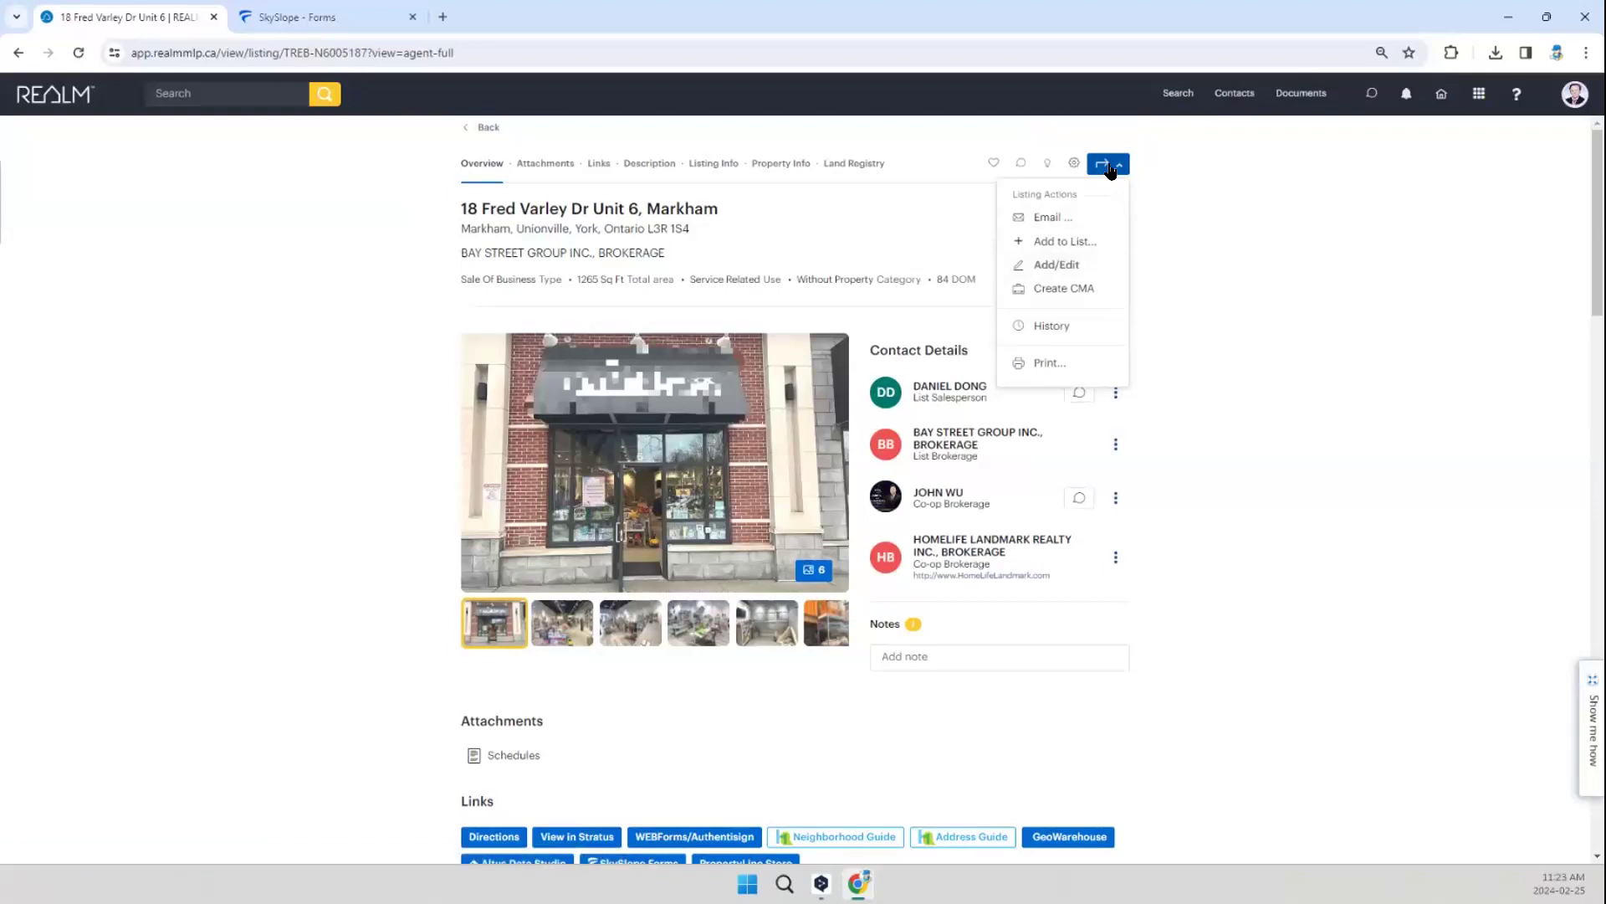
pyautogui.click(1054, 266)
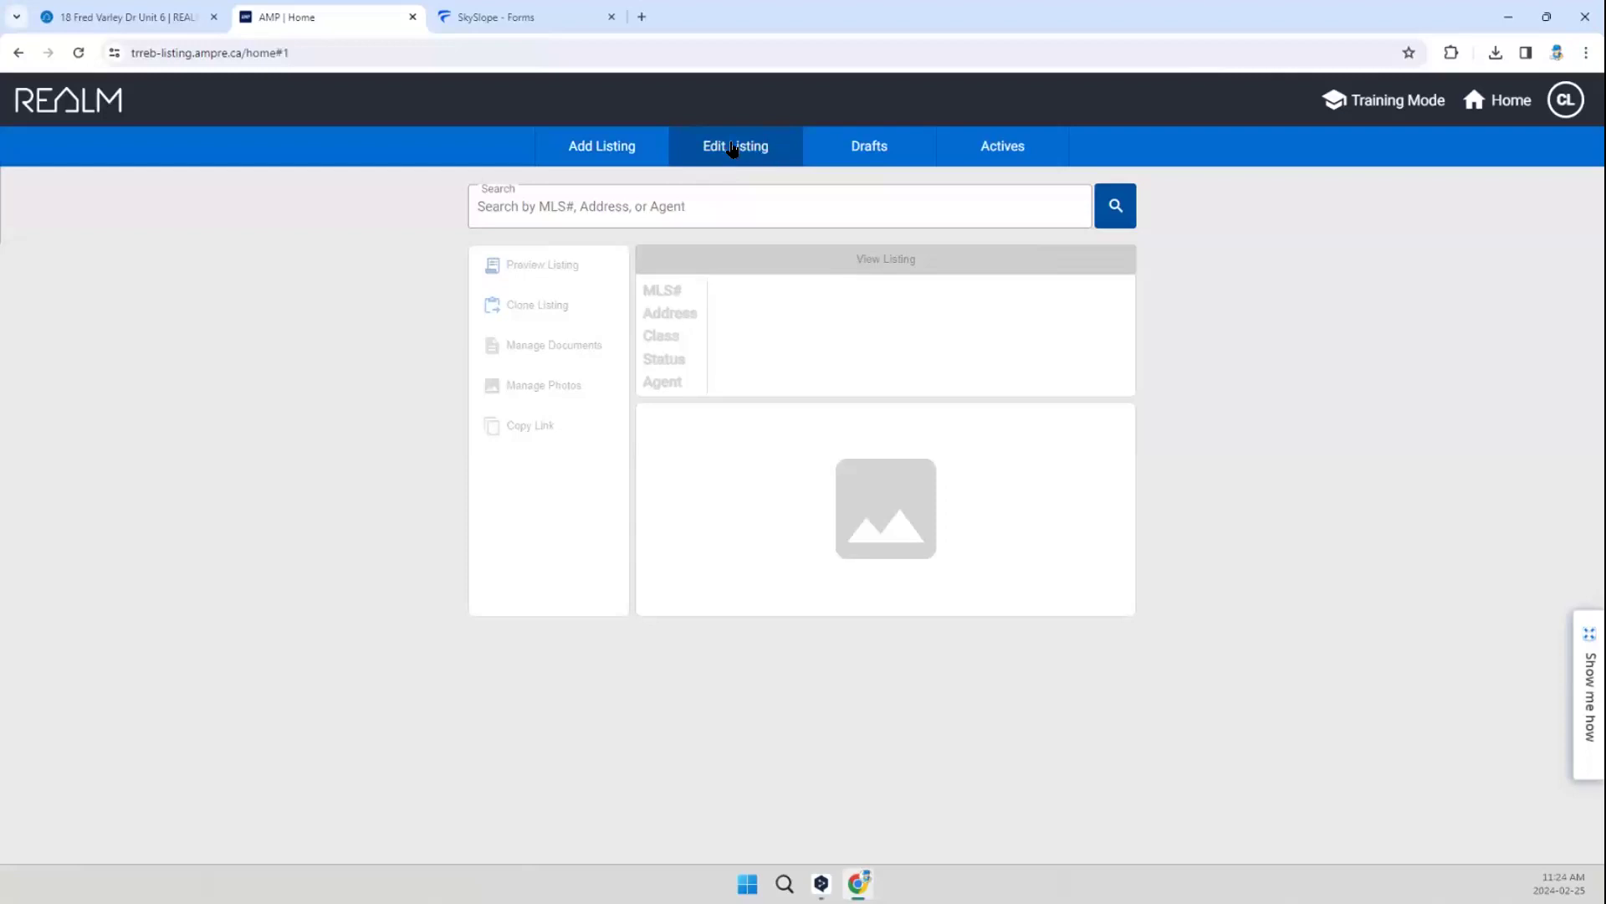
# Step: Copy the property's street address and unit from the REALM listing, and search for it in the listing editor
pyautogui.click(97, 16)
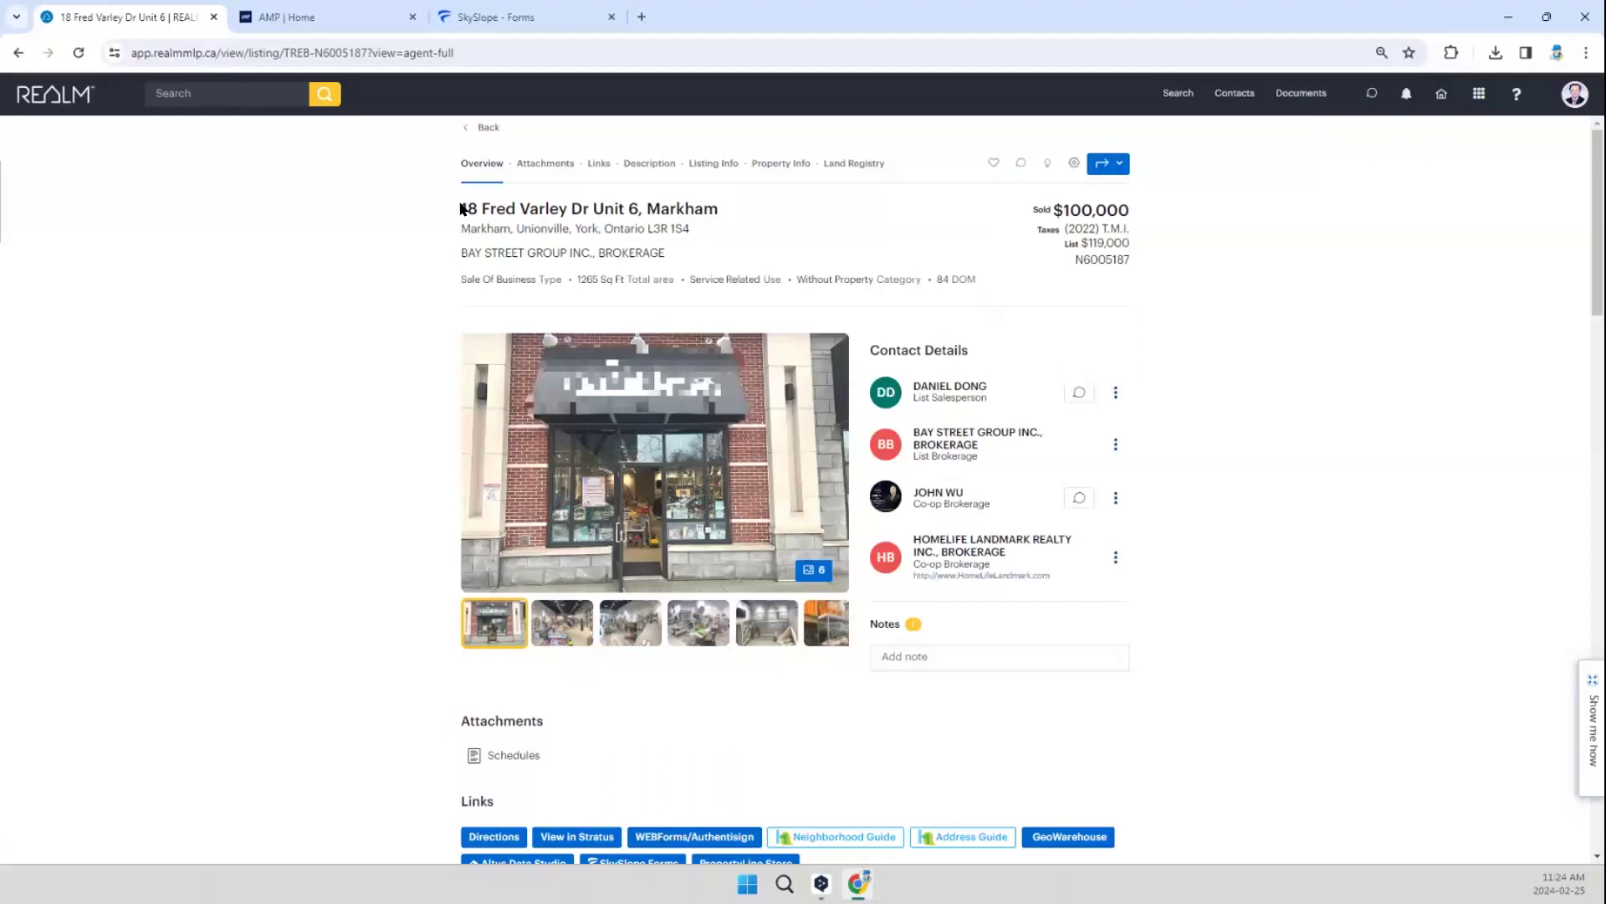
pyautogui.moveTo(461, 205); pyautogui.dragTo(641, 208)
pyautogui.hotkey('ctrl', 'c')
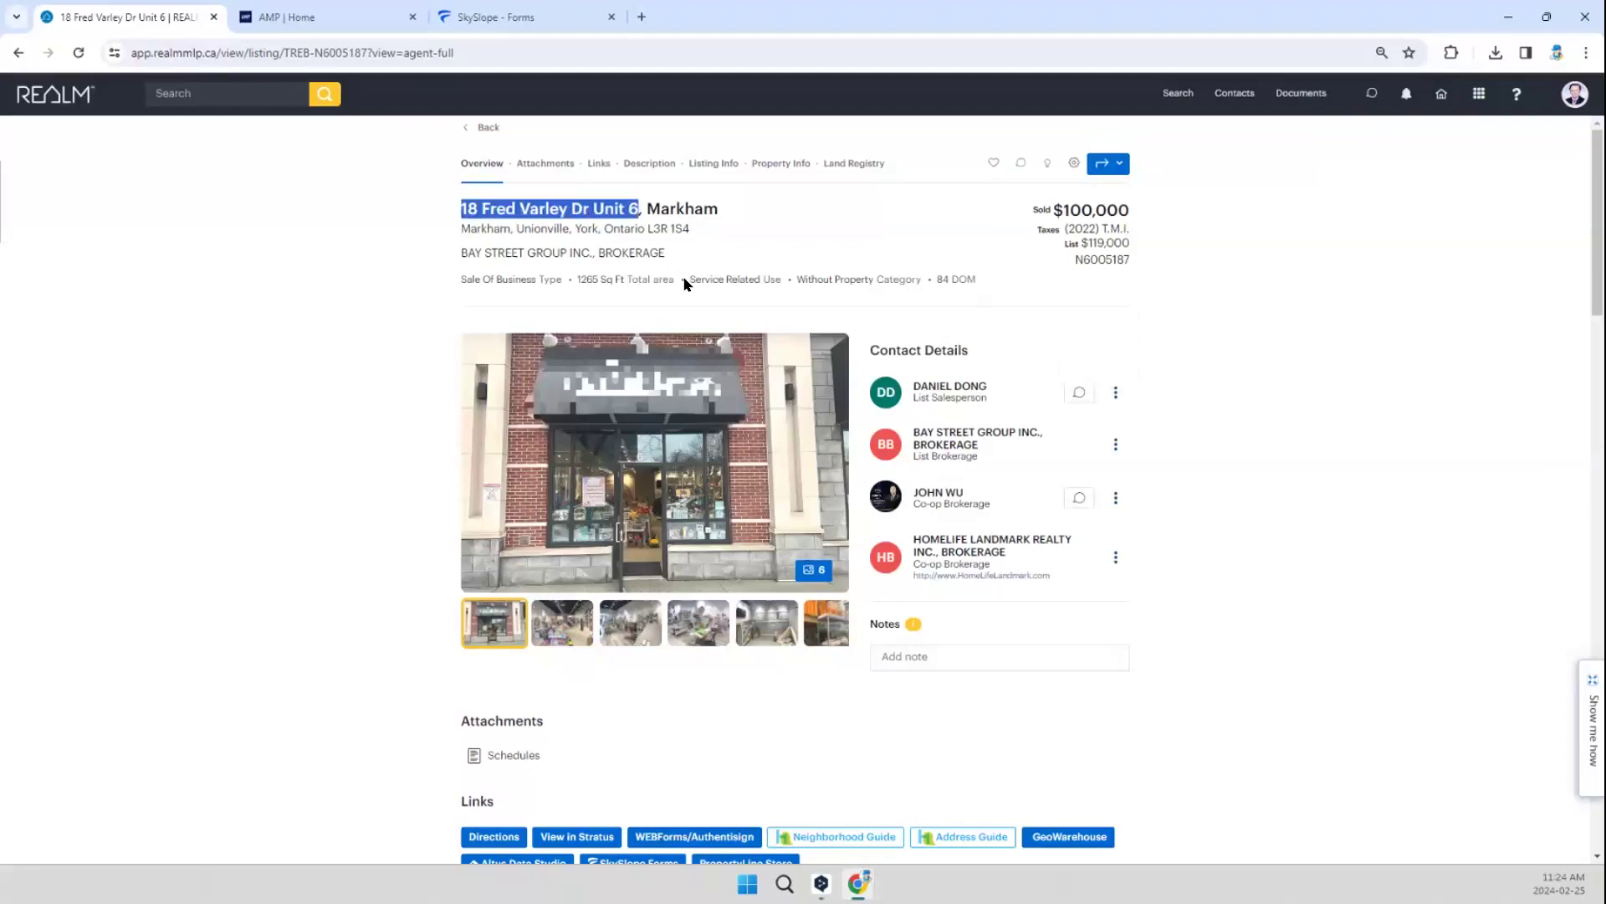
pyautogui.click(270, 12)
pyautogui.click(582, 205)
pyautogui.hotkey('ctrl', 'v')
pyautogui.click(1108, 211)
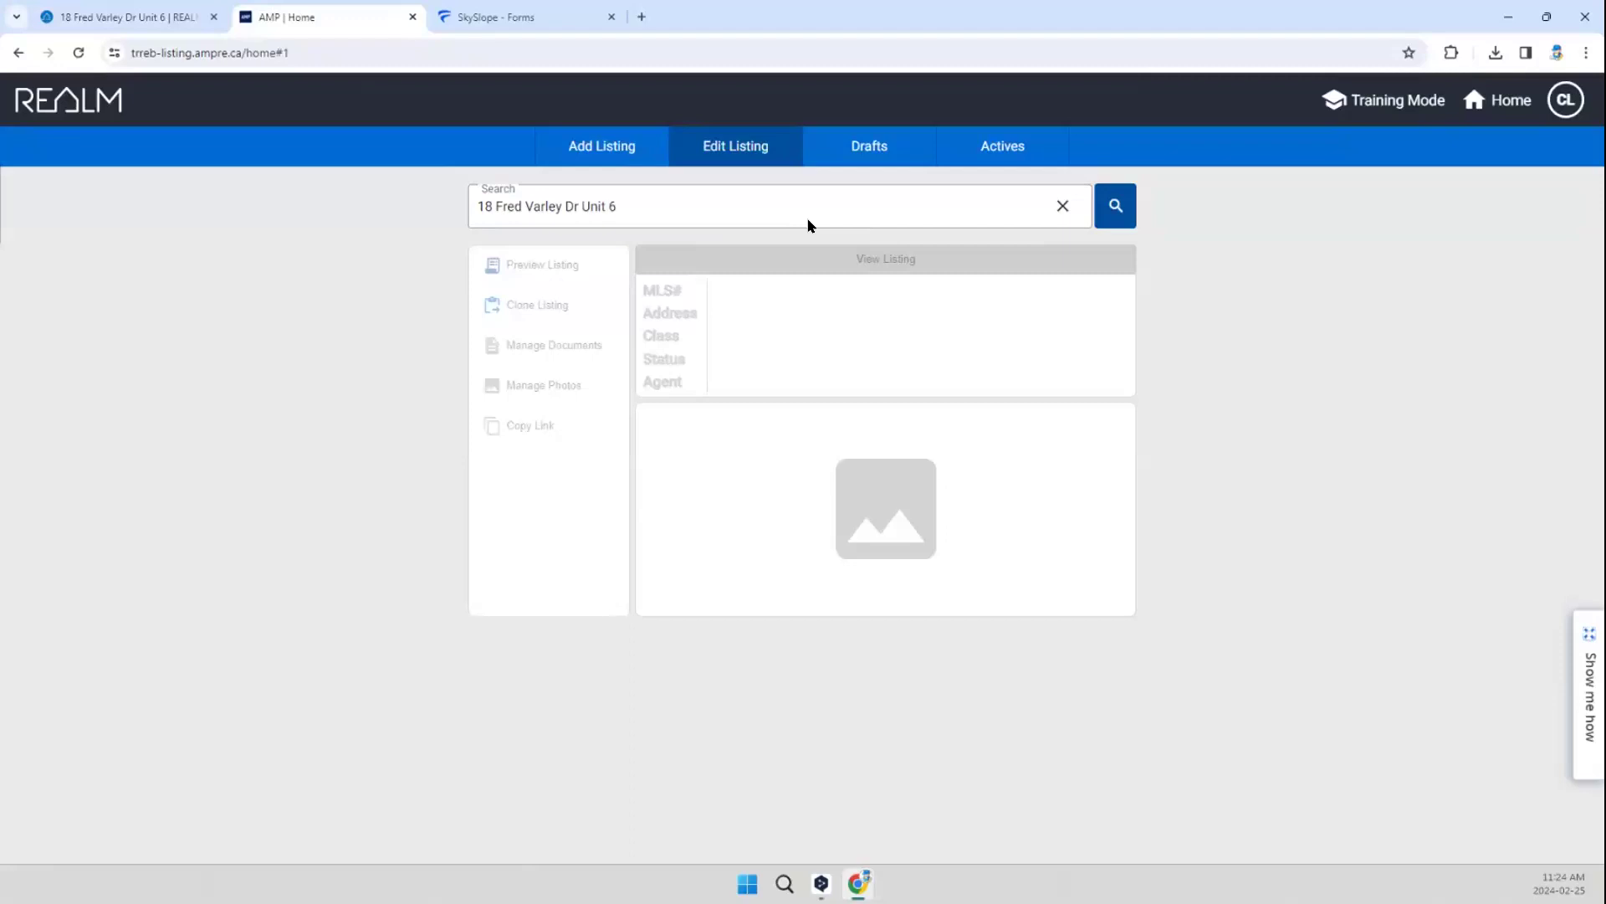
# Step: Remove the unit from the listing editor's search text and search again by street address only
pyautogui.click(480, 204)
pyautogui.moveTo(618, 206); pyautogui.dragTo(592, 204)
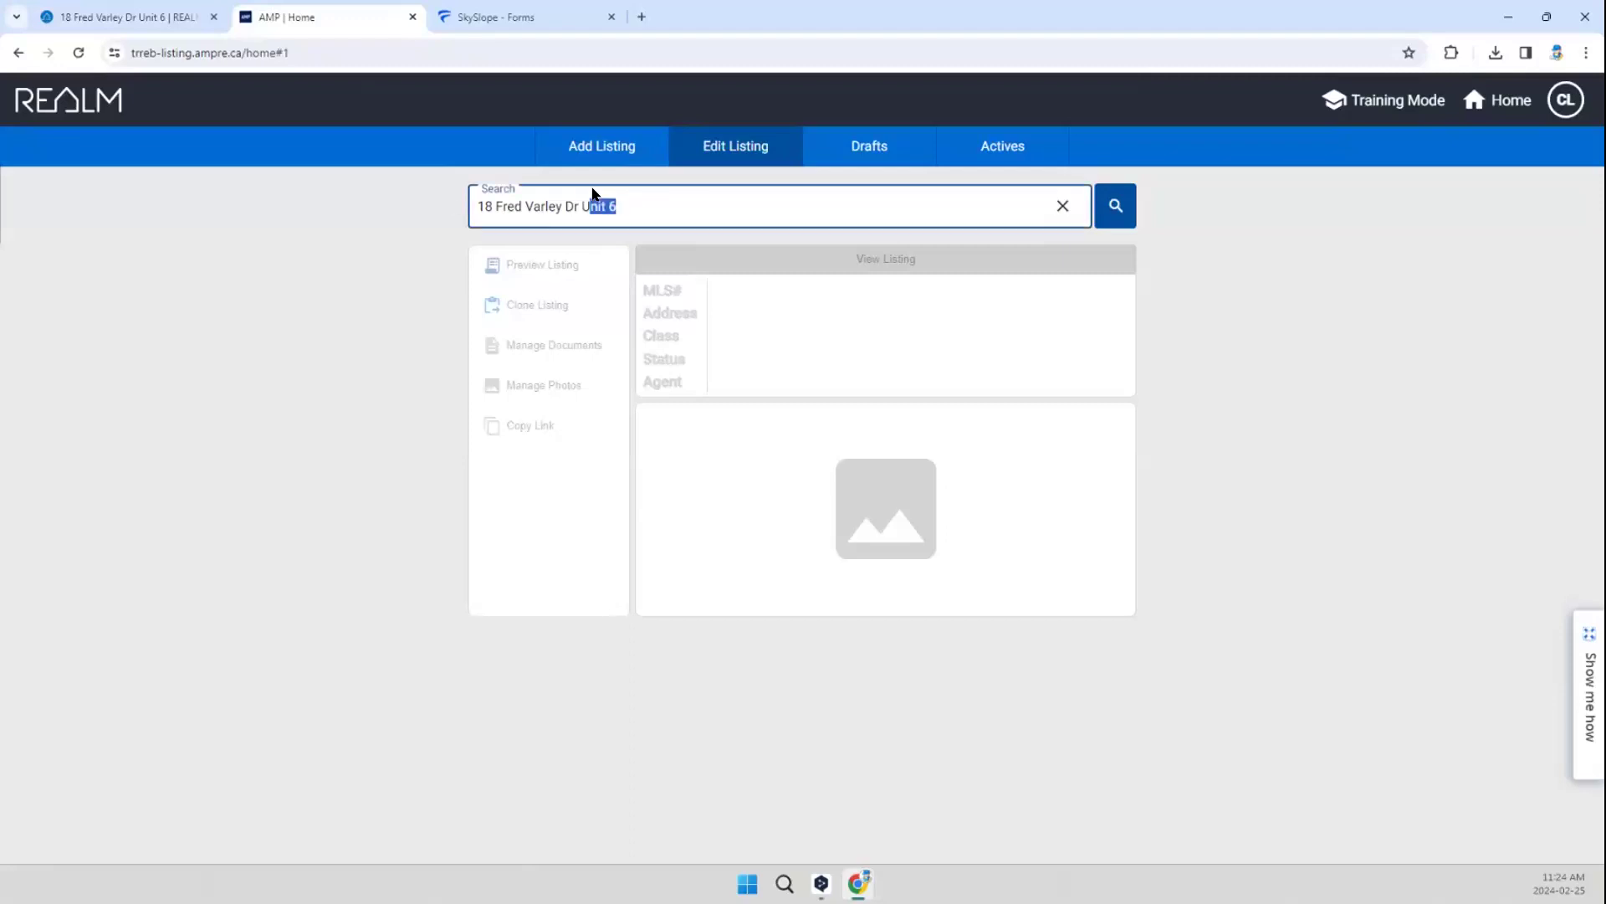
pyautogui.press('BackSpace')
pyautogui.click(1110, 214)
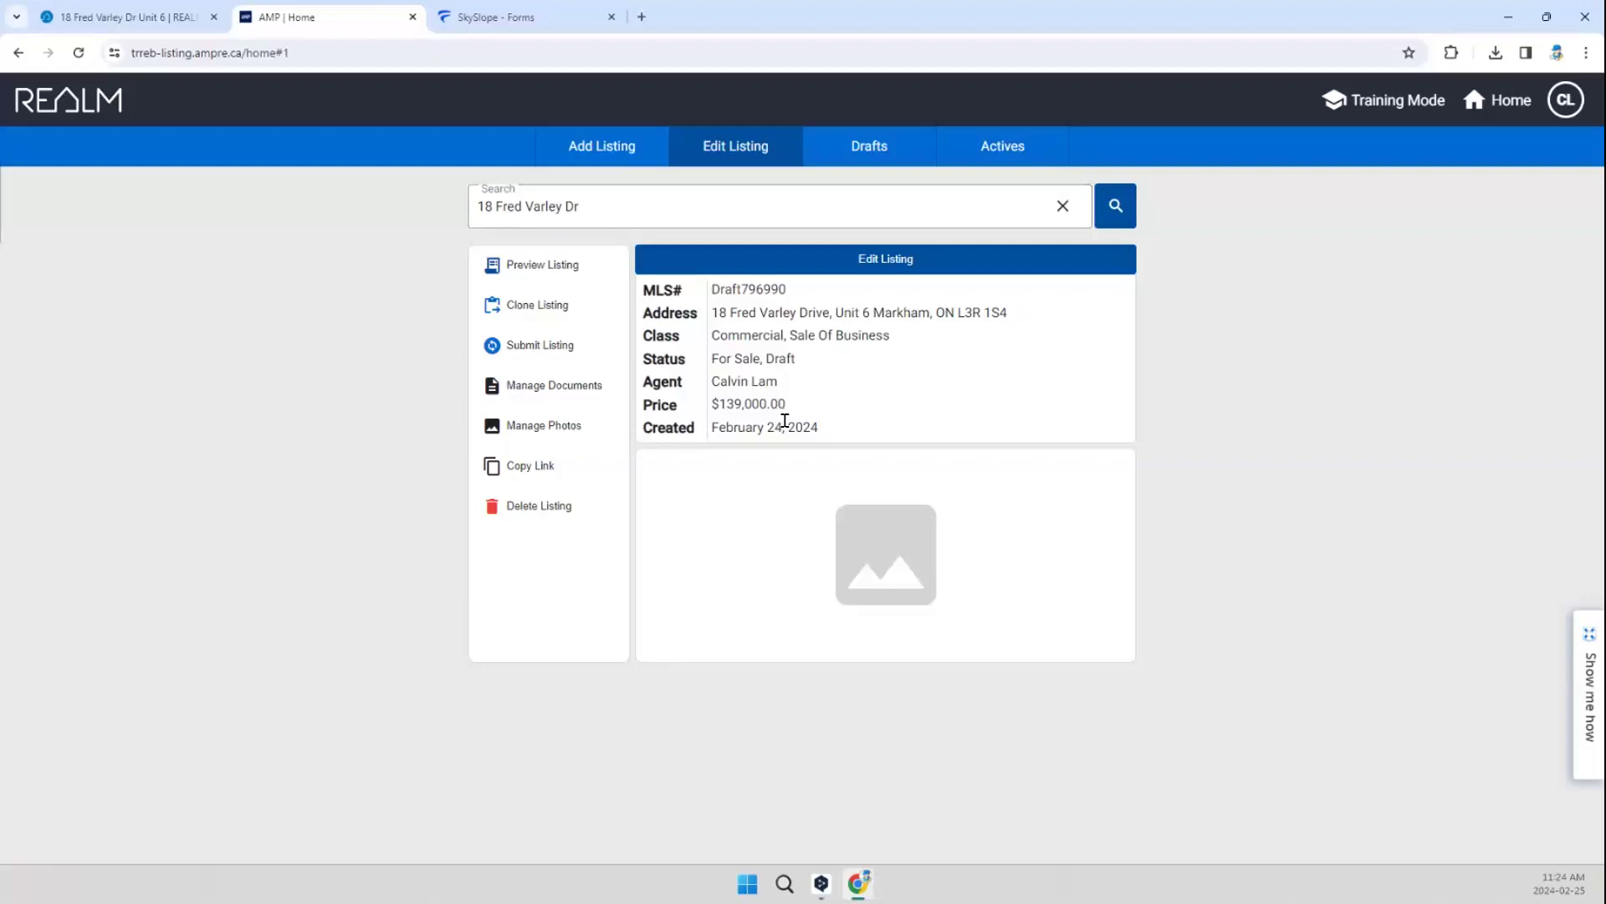
# Step: Clear the address search, copy MLS number N6005187 from the REALM listing, and search the listing editor for it
pyautogui.moveTo(632, 209); pyautogui.dragTo(431, 211)
pyautogui.press('BackSpace')
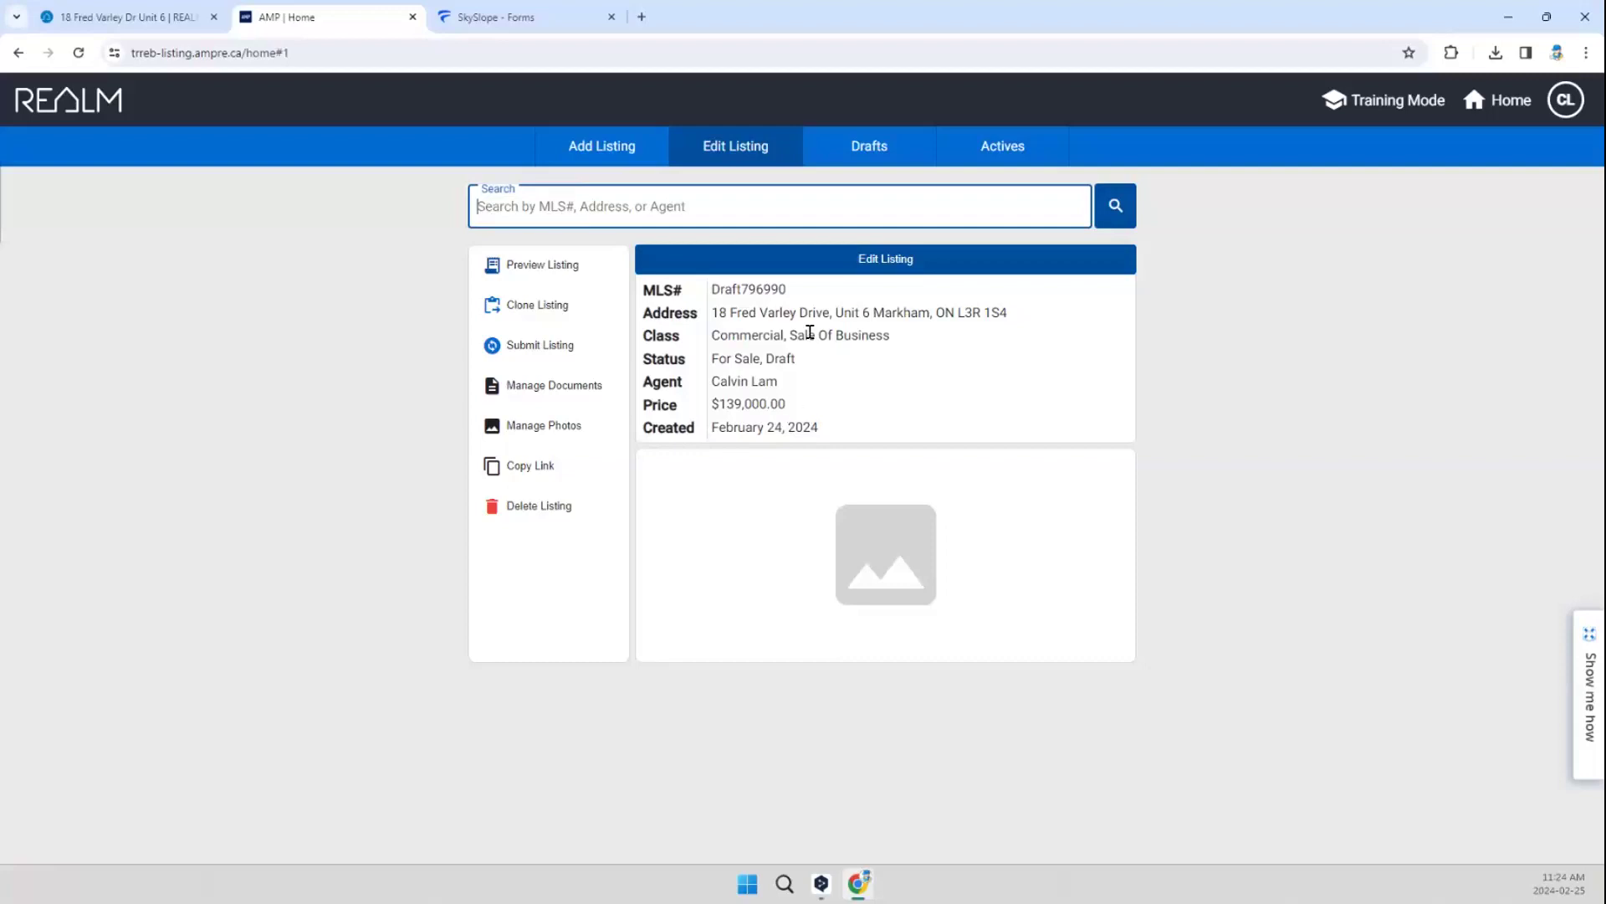
pyautogui.click(160, 23)
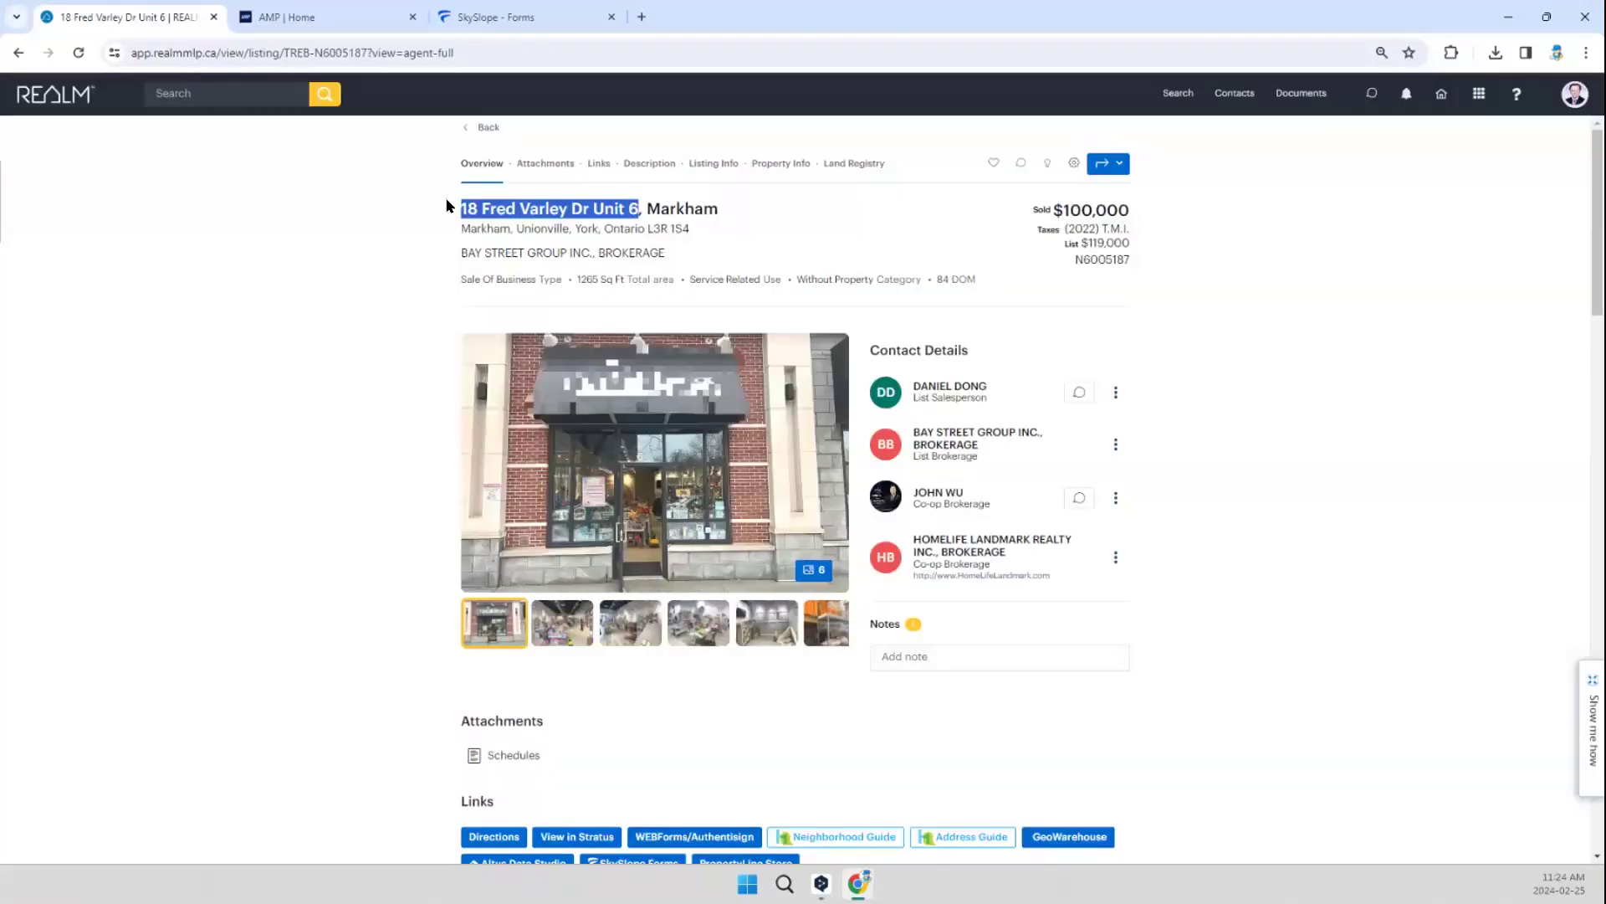
pyautogui.click(1101, 257)
pyautogui.doubleClick(1101, 256)
pyautogui.hotkey('ctrl', 'c')
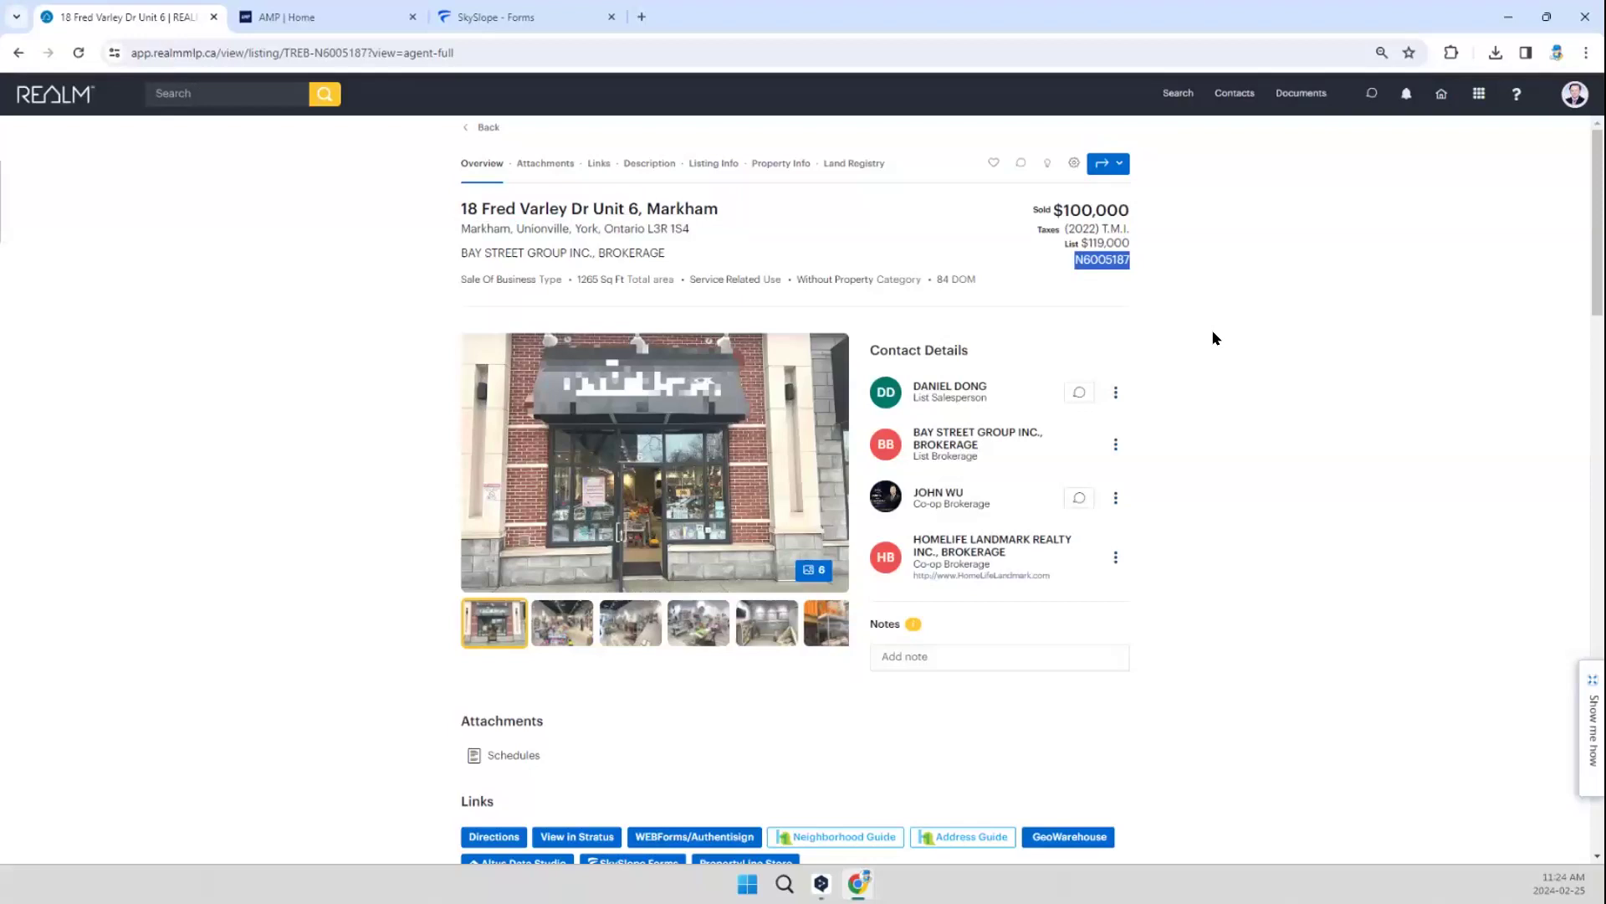
pyautogui.click(279, 16)
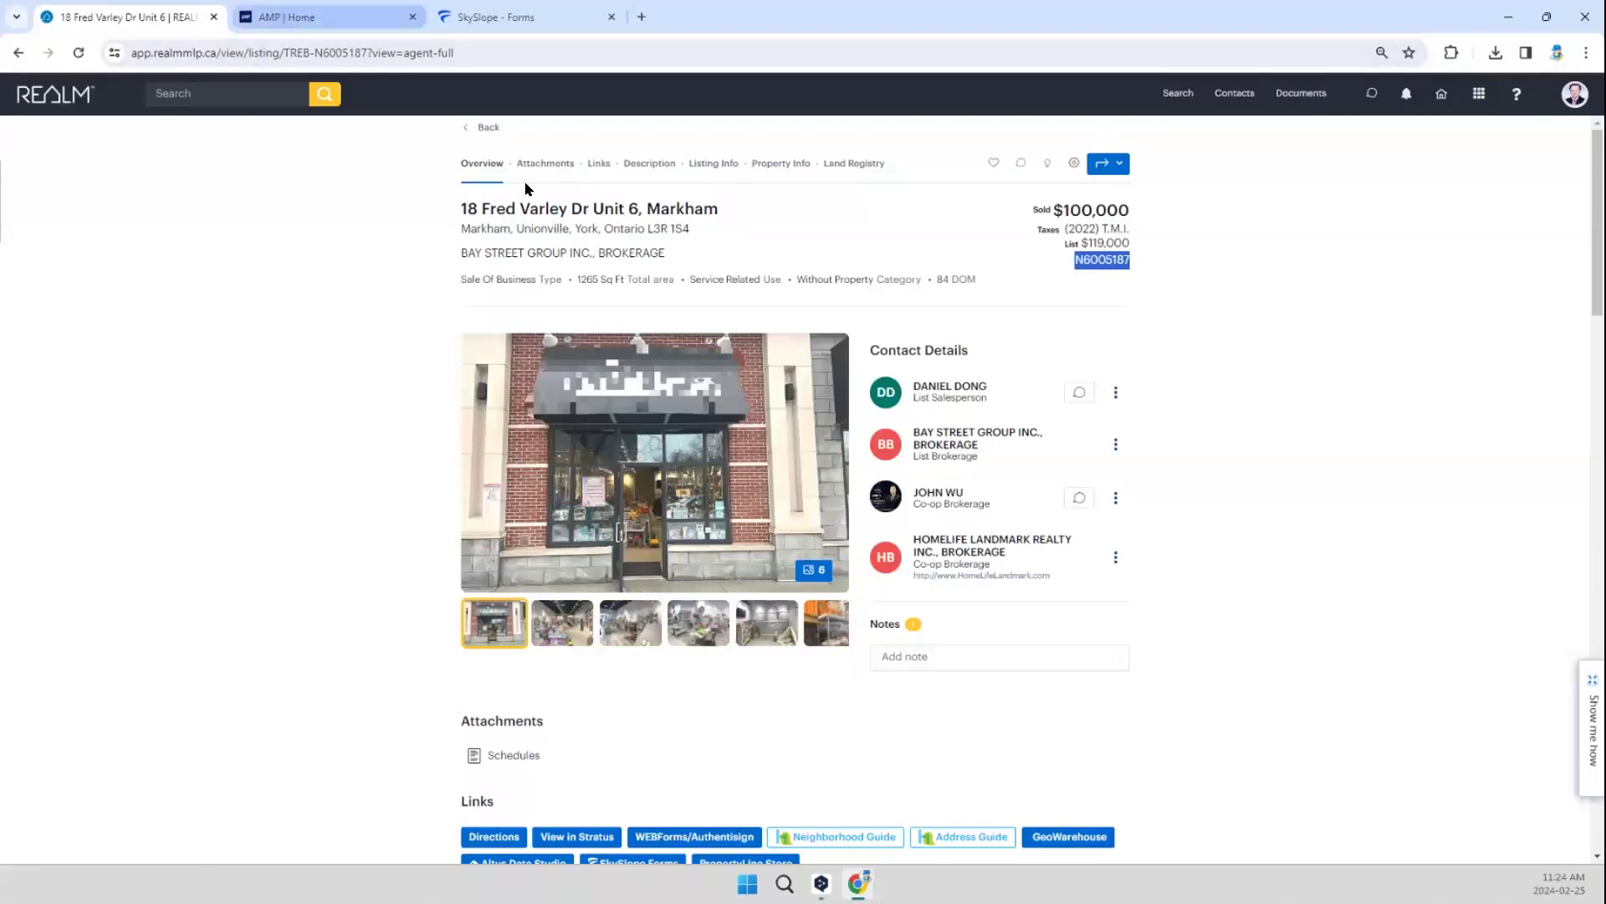
pyautogui.hotkey('ctrl', 'v')
pyautogui.click(1113, 205)
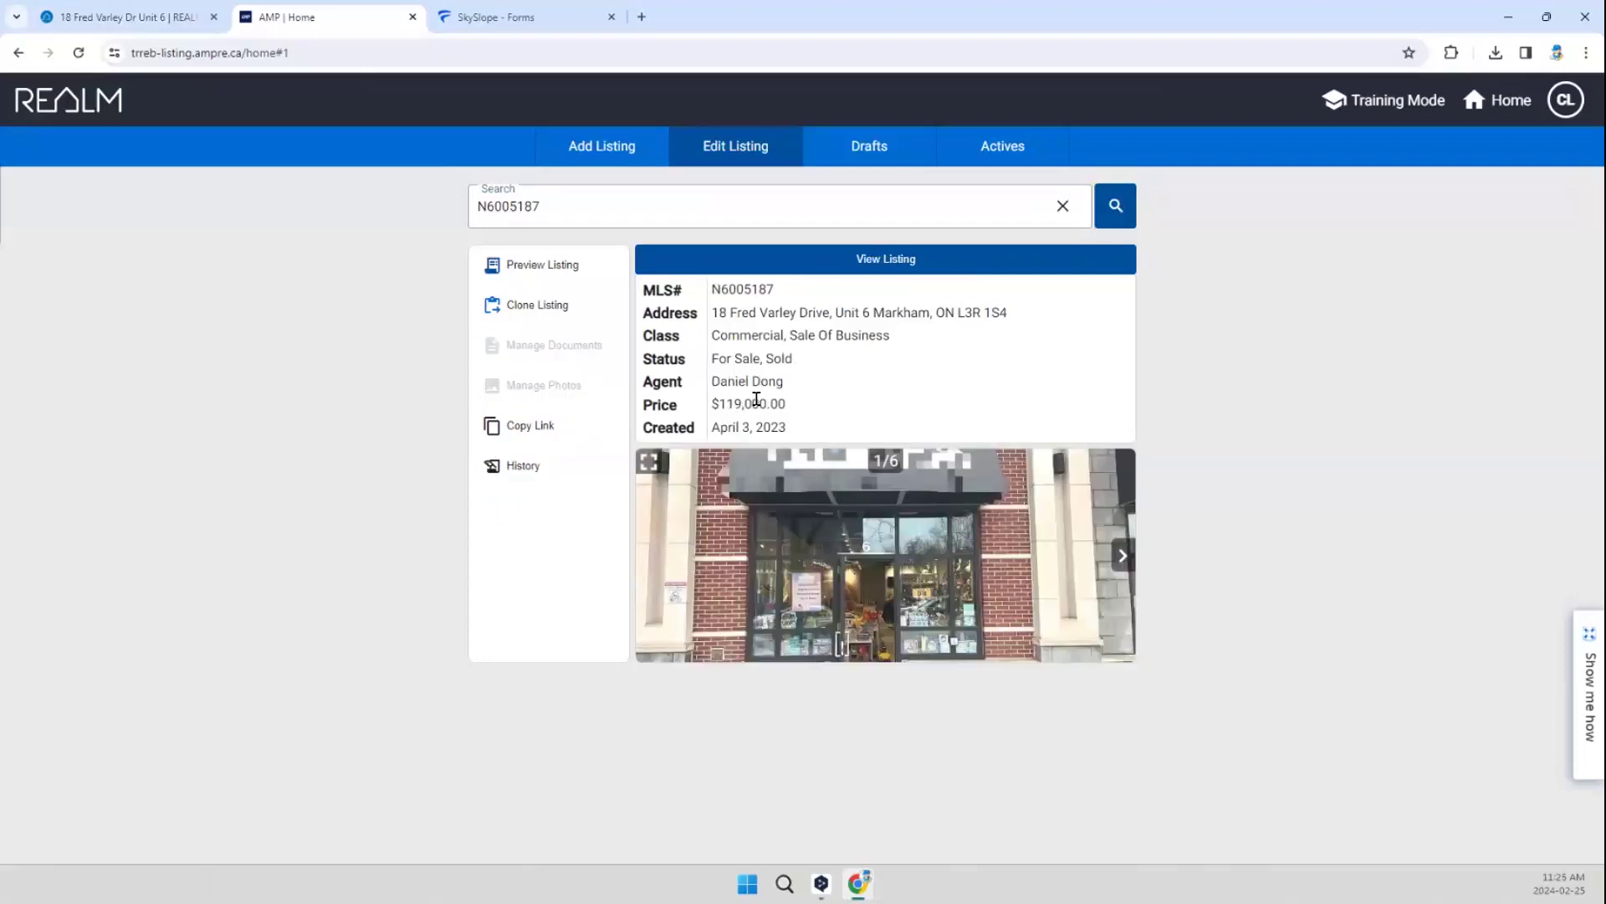
# Step: Check the saved drafts, return to the listing with MLS number N6005187, and clone it into a new draft
pyautogui.click(862, 153)
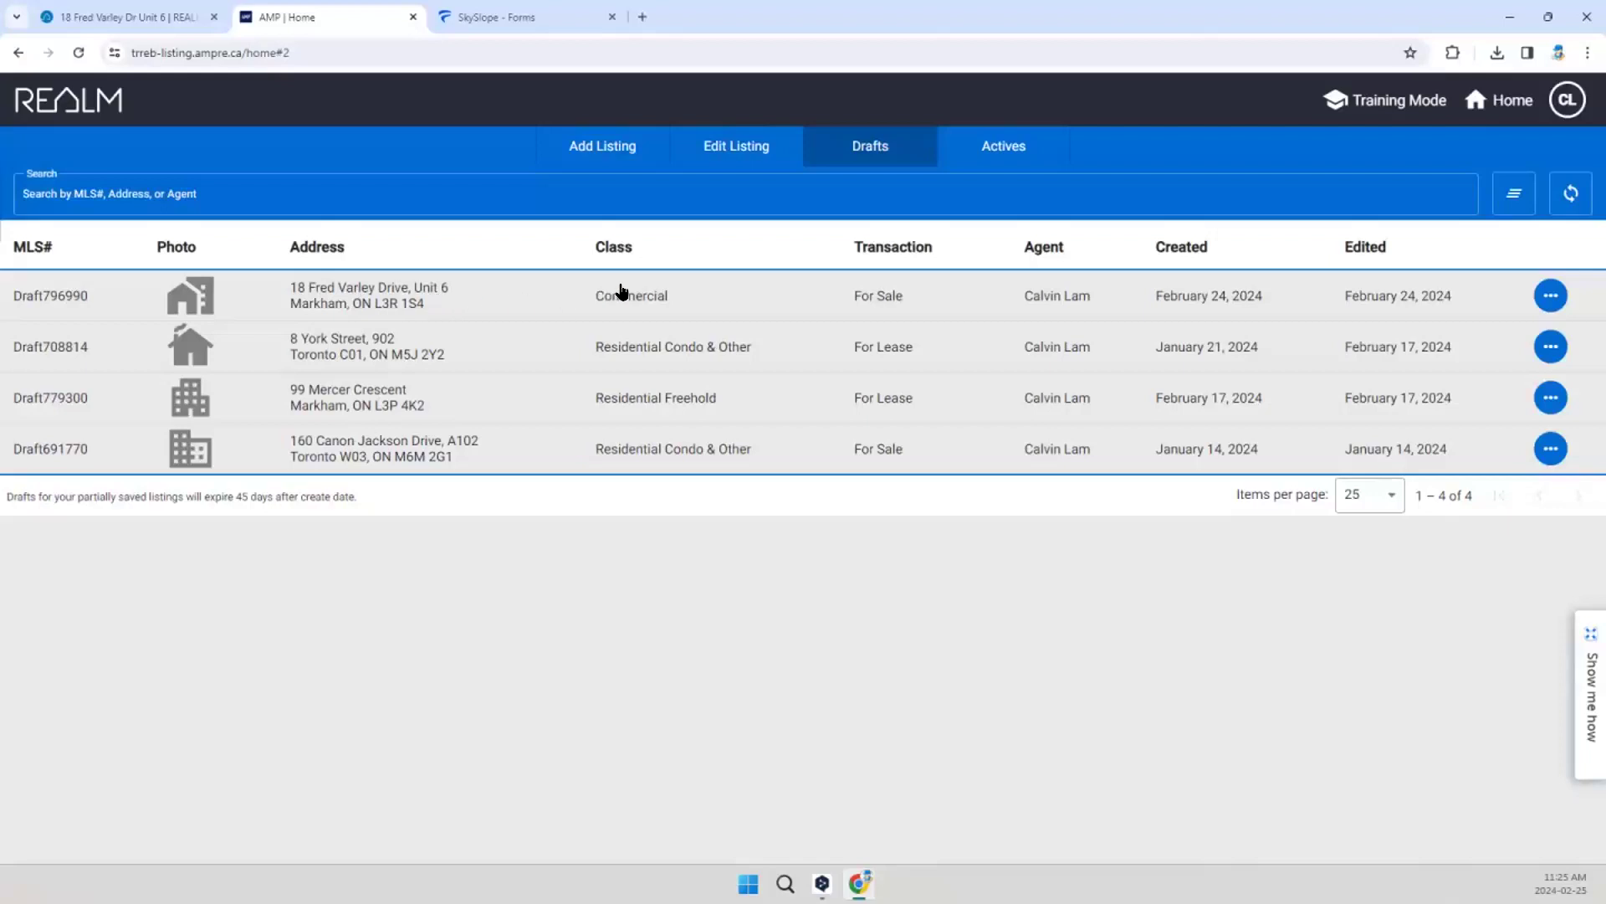
pyautogui.click(733, 149)
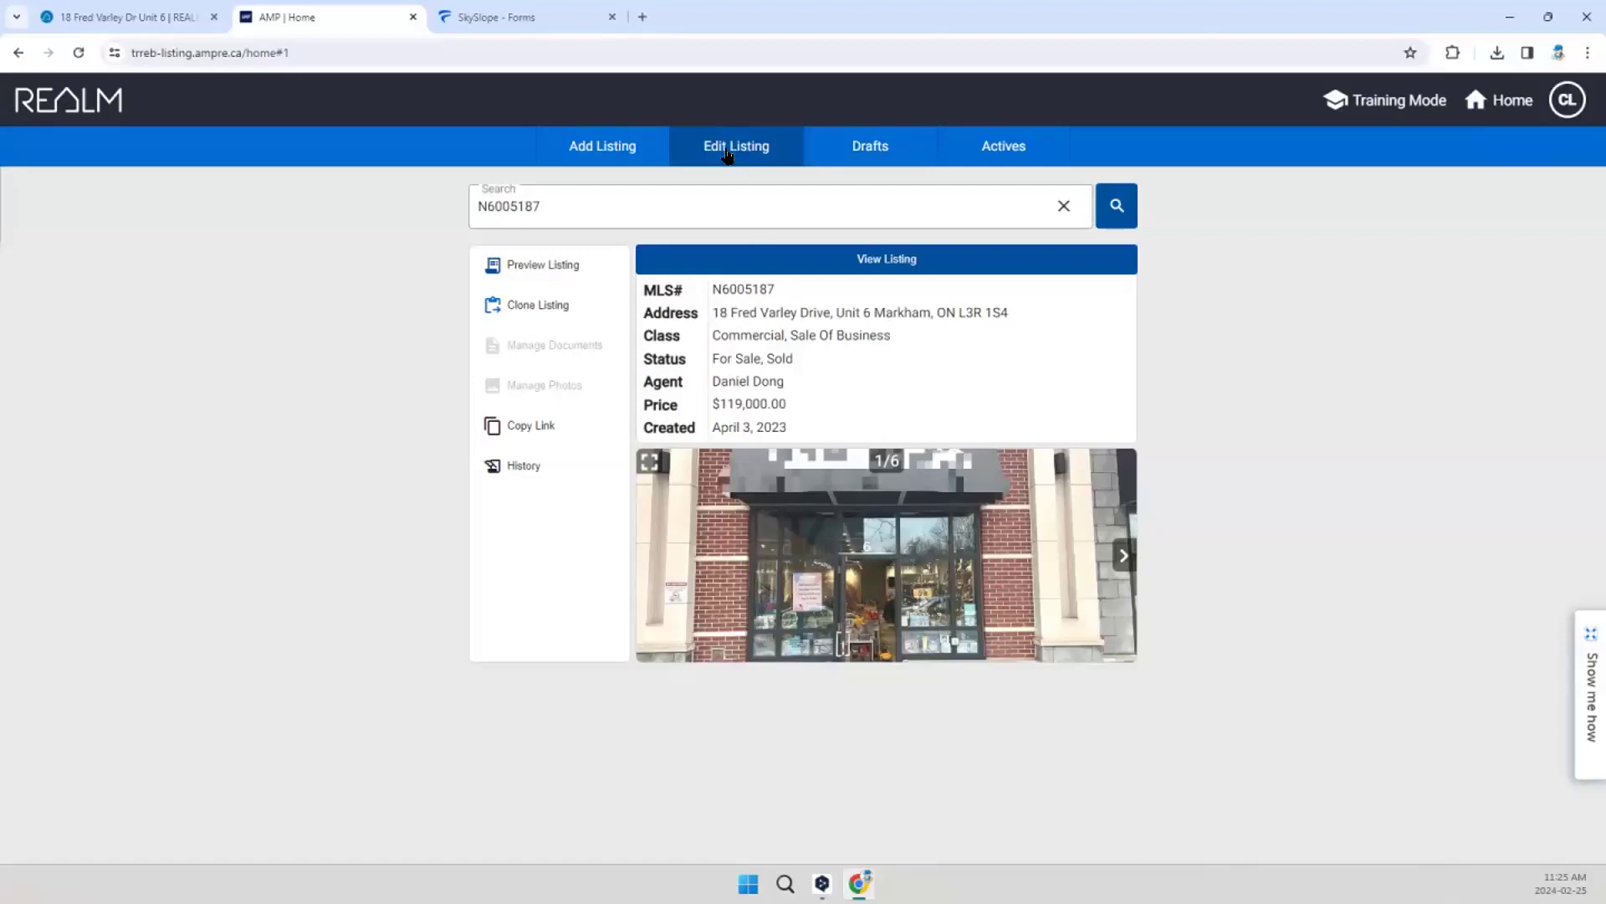
pyautogui.click(663, 204)
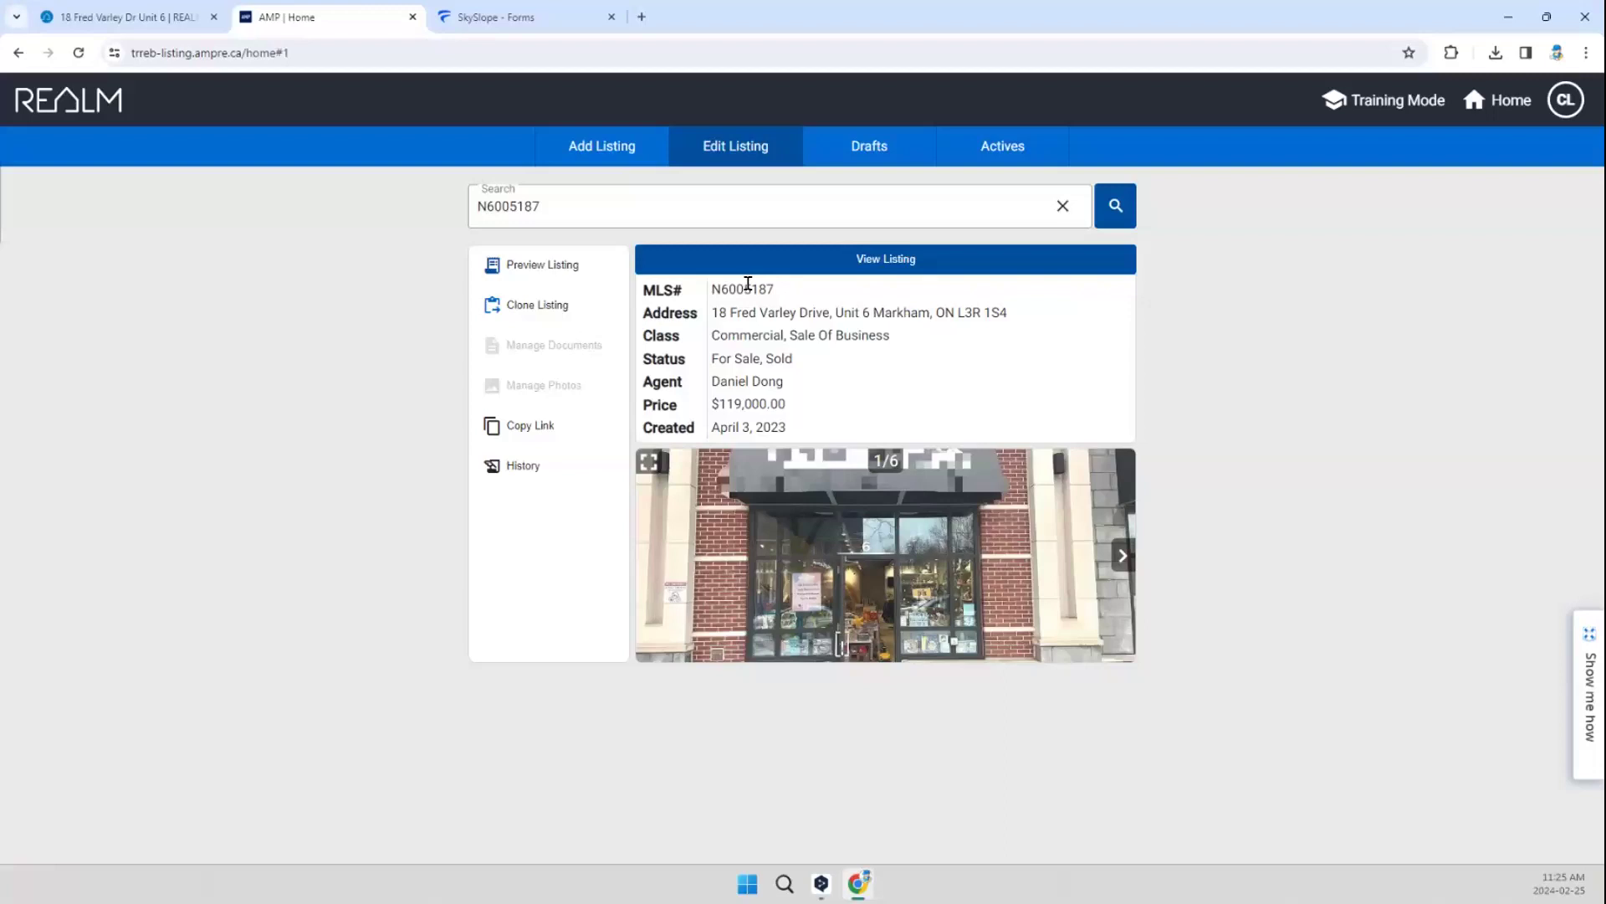
pyautogui.click(544, 311)
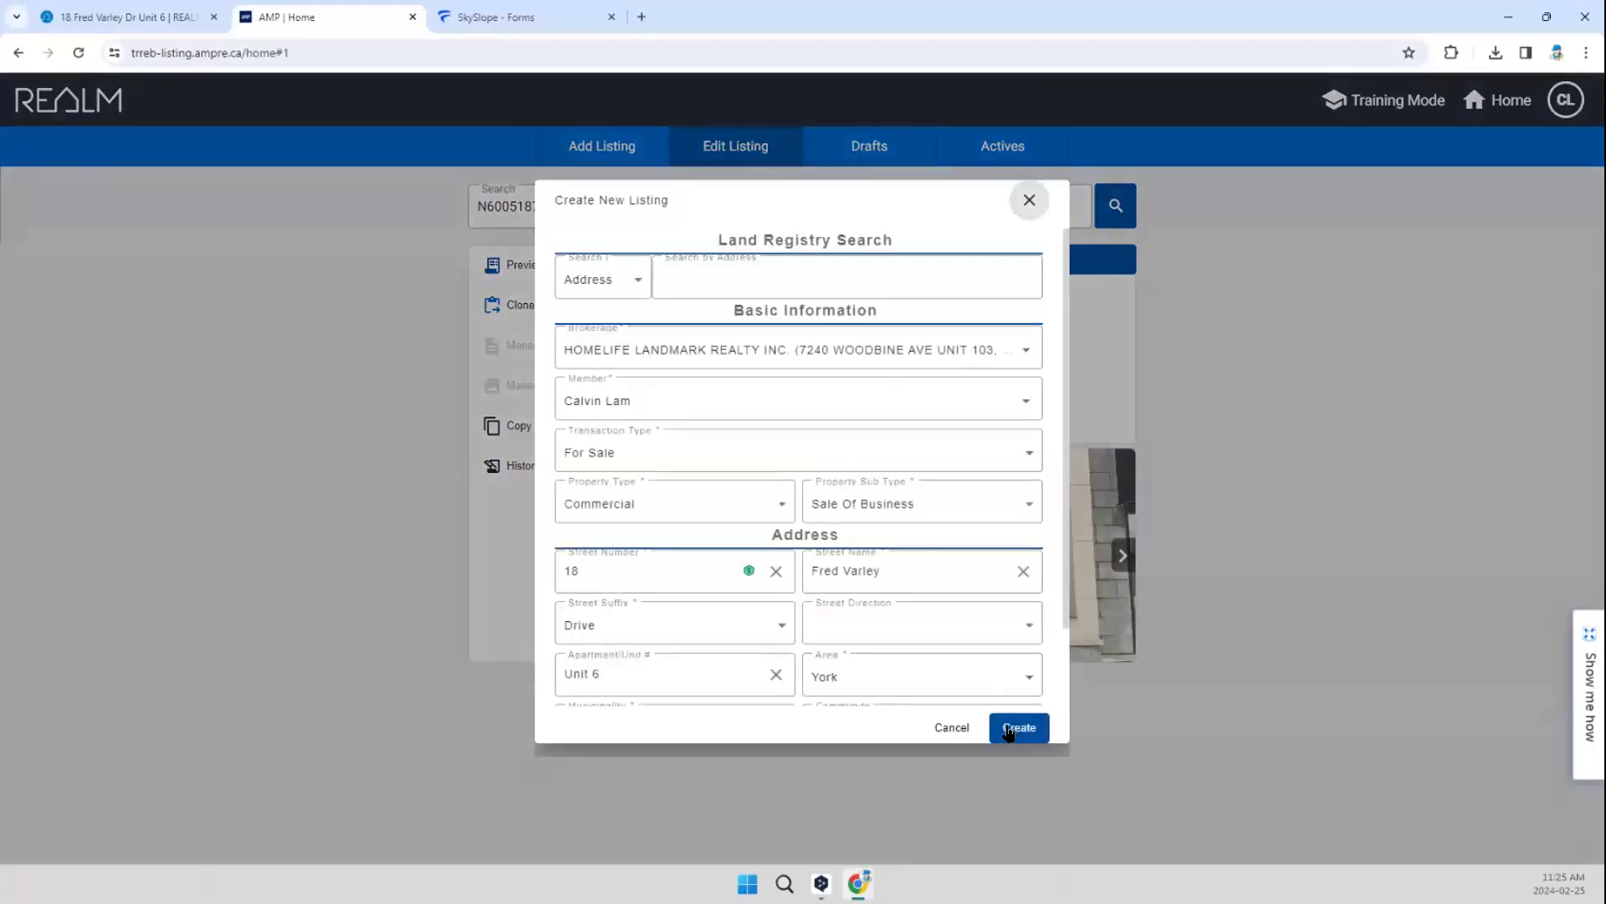
pyautogui.click(1012, 728)
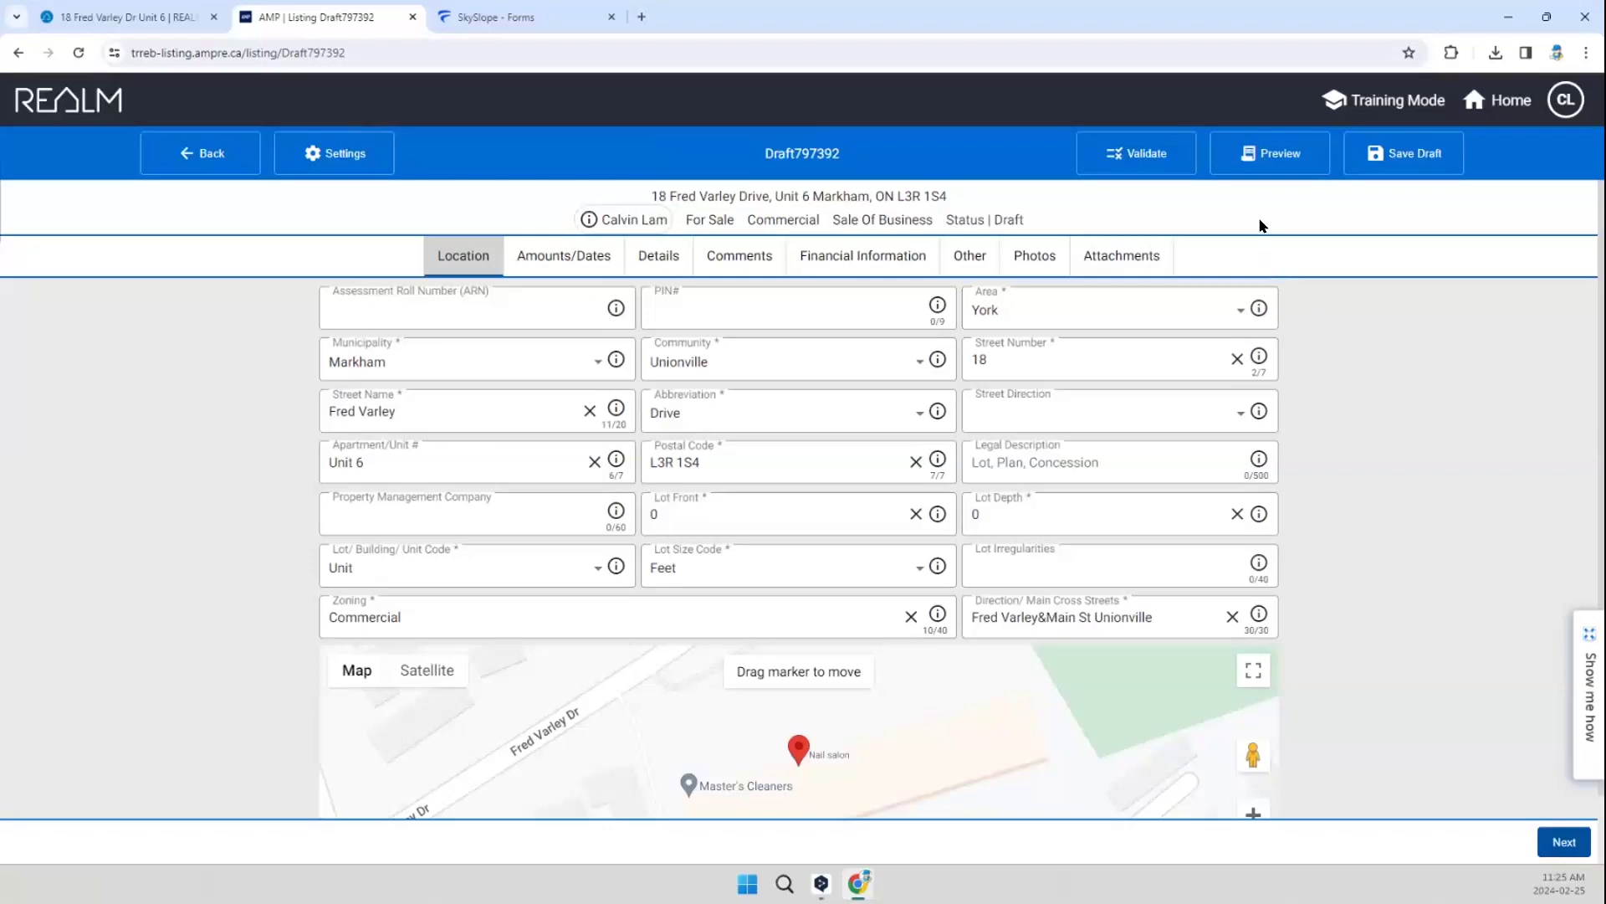
# Step: Validate the draft, and set its list price to 159000 with For Sale as the list price code
pyautogui.click(1131, 159)
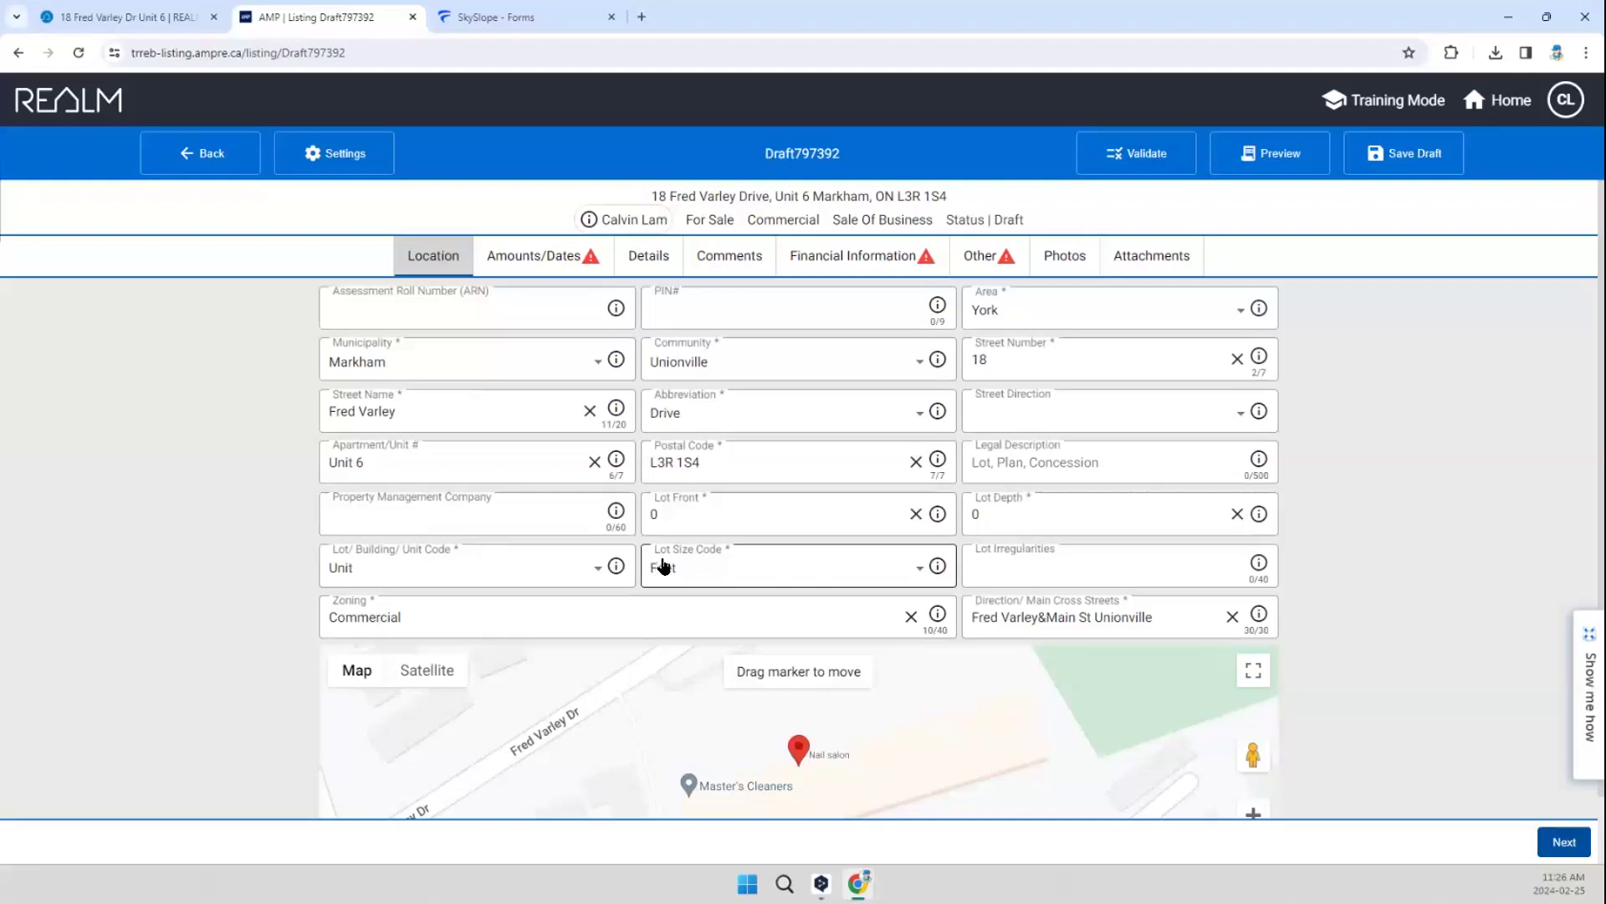
pyautogui.click(536, 259)
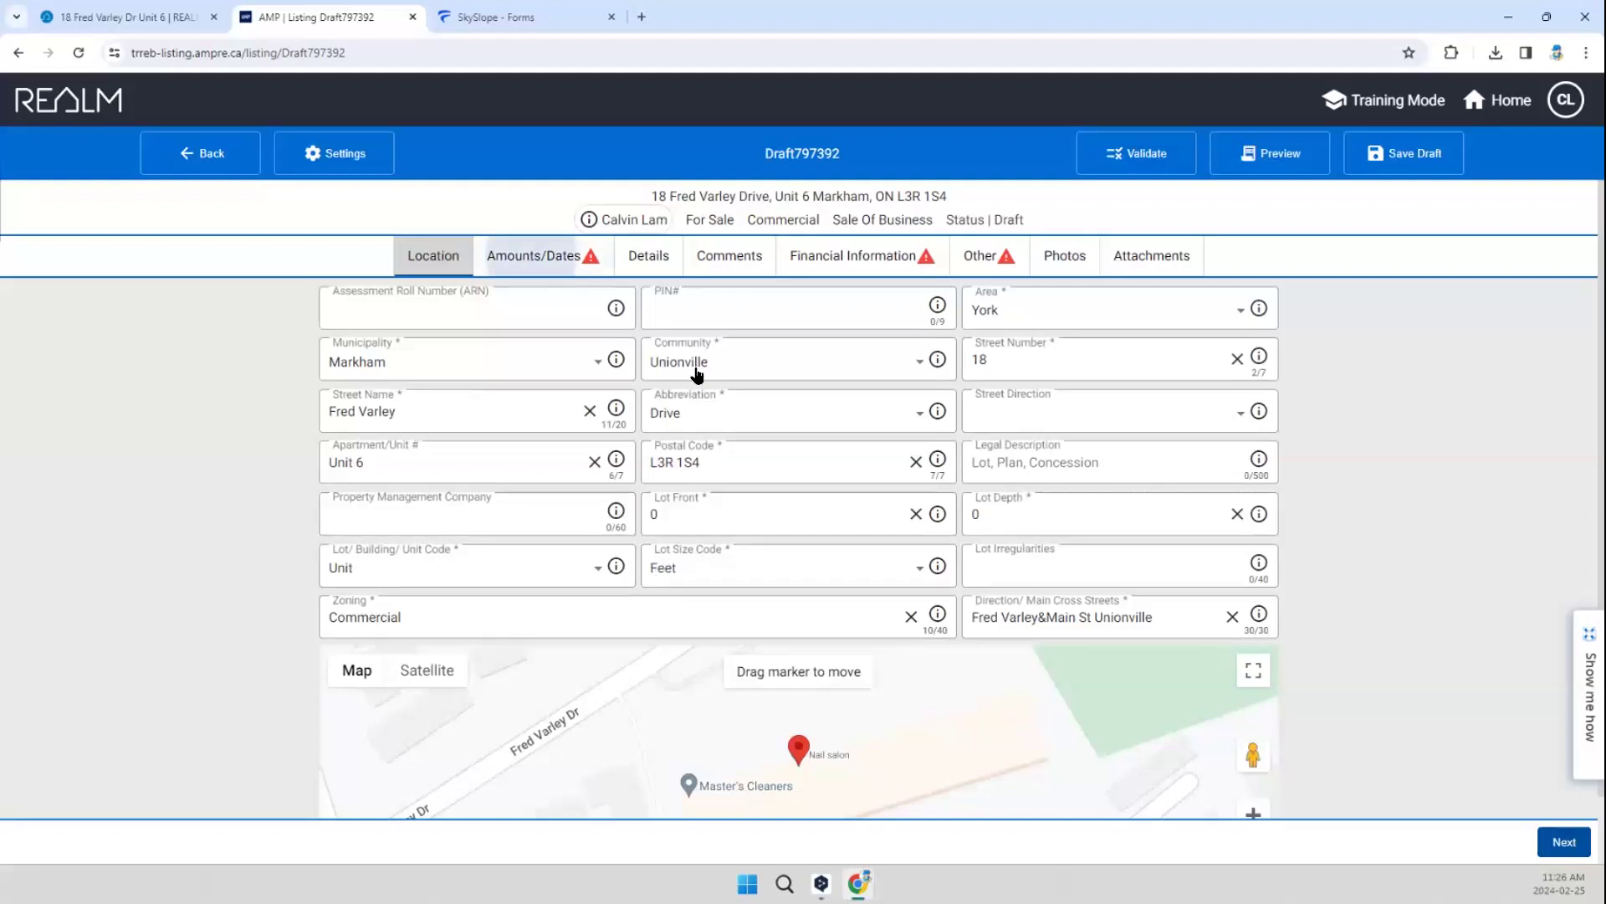
pyautogui.click(453, 303)
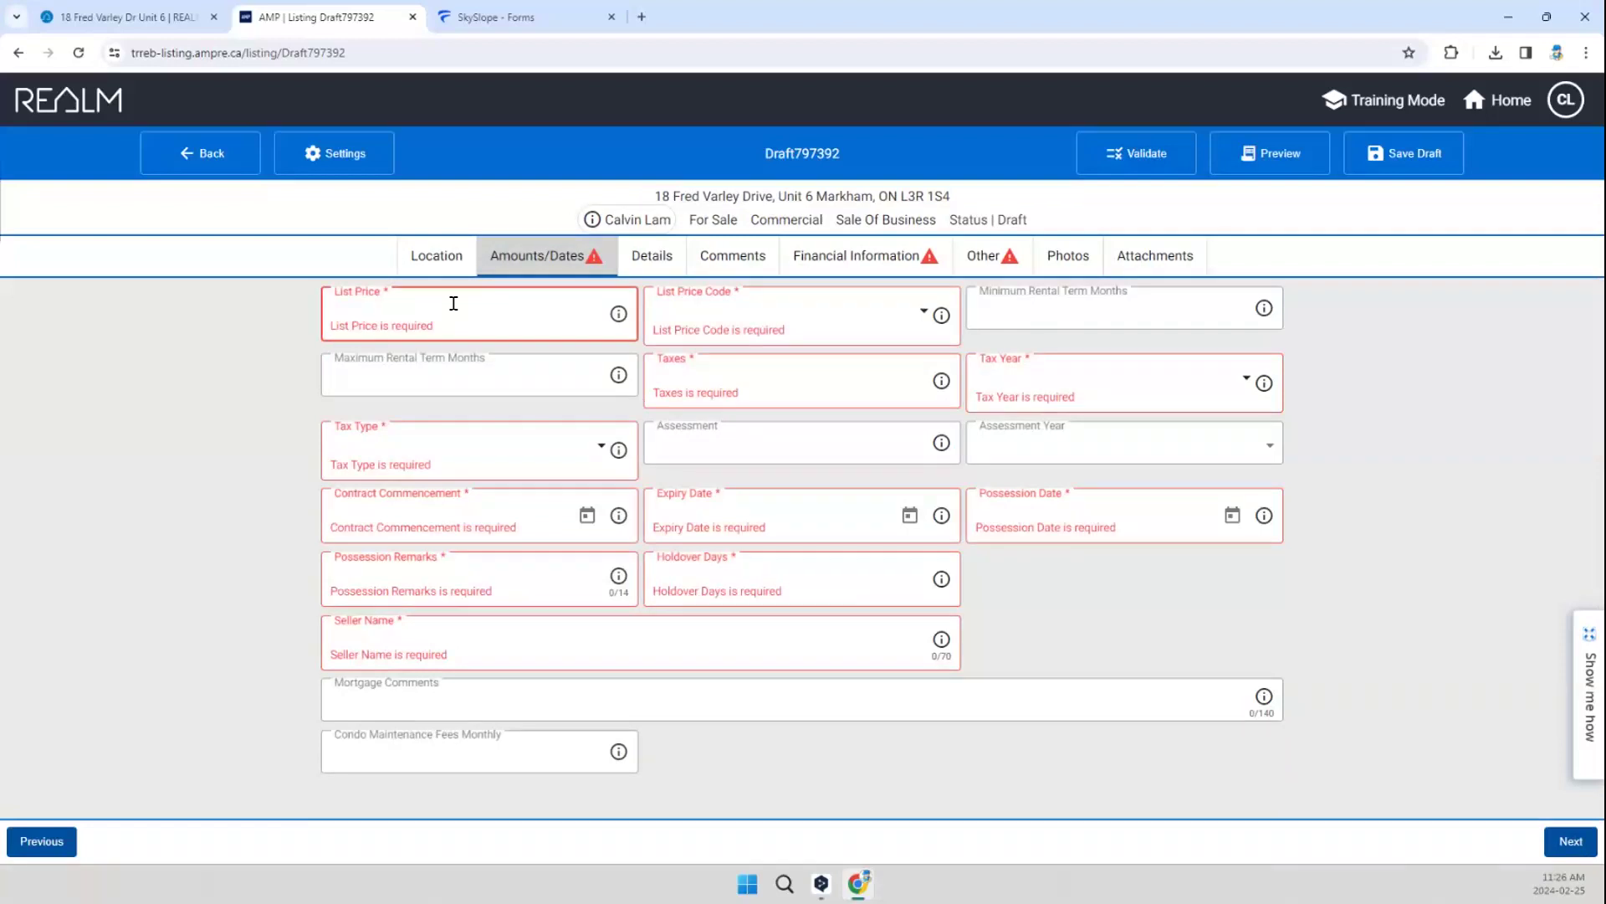
pyautogui.write('159000')
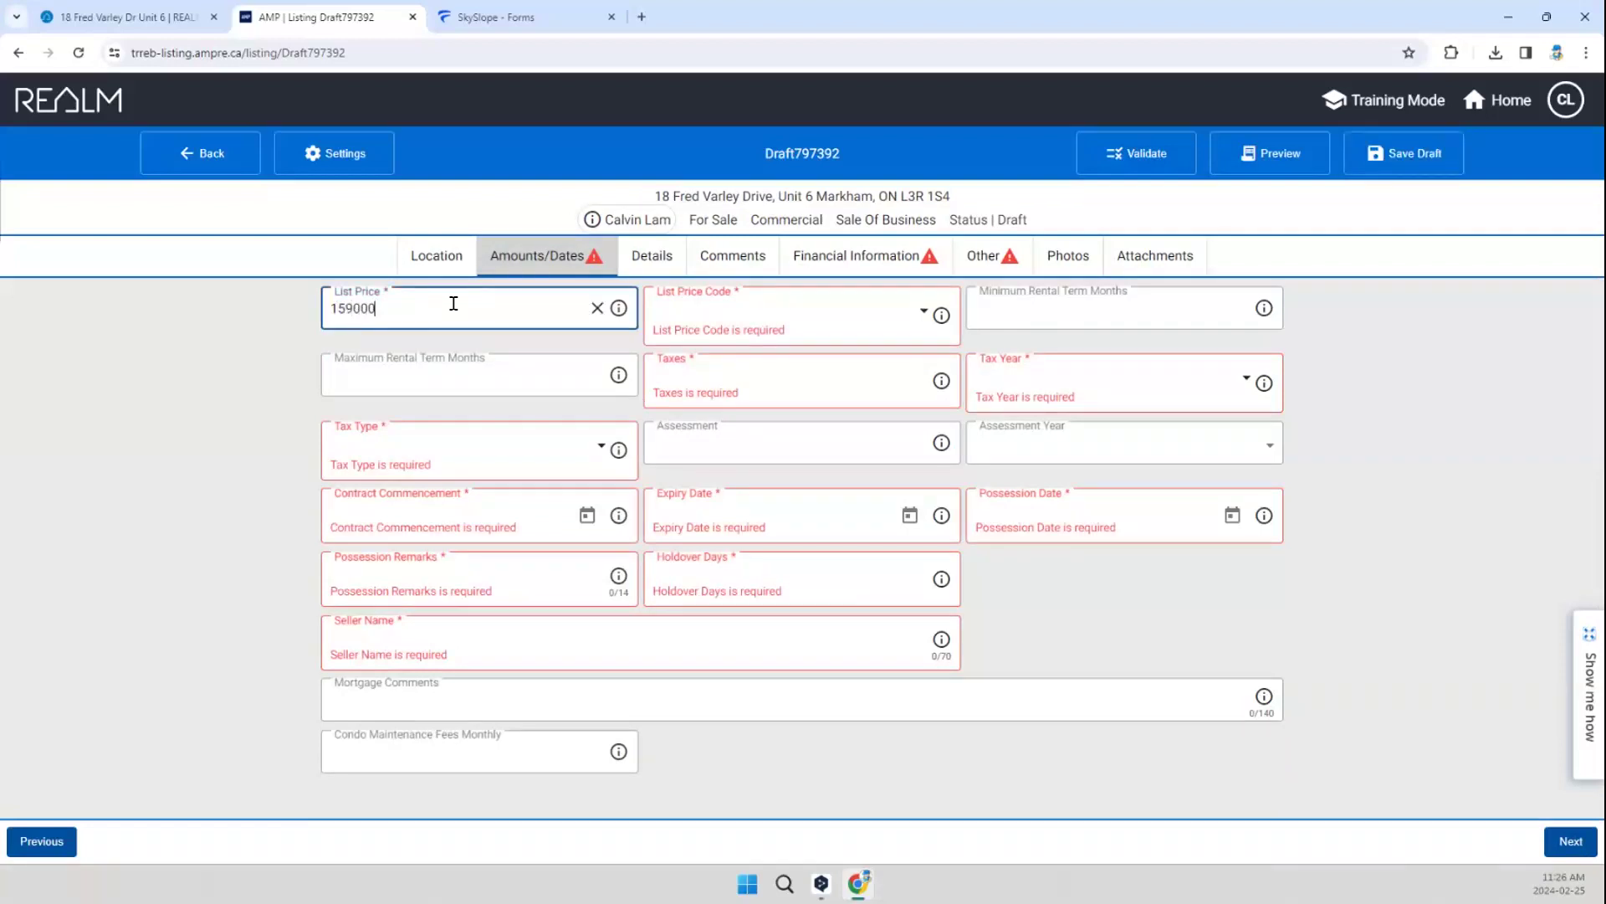
pyautogui.click(707, 314)
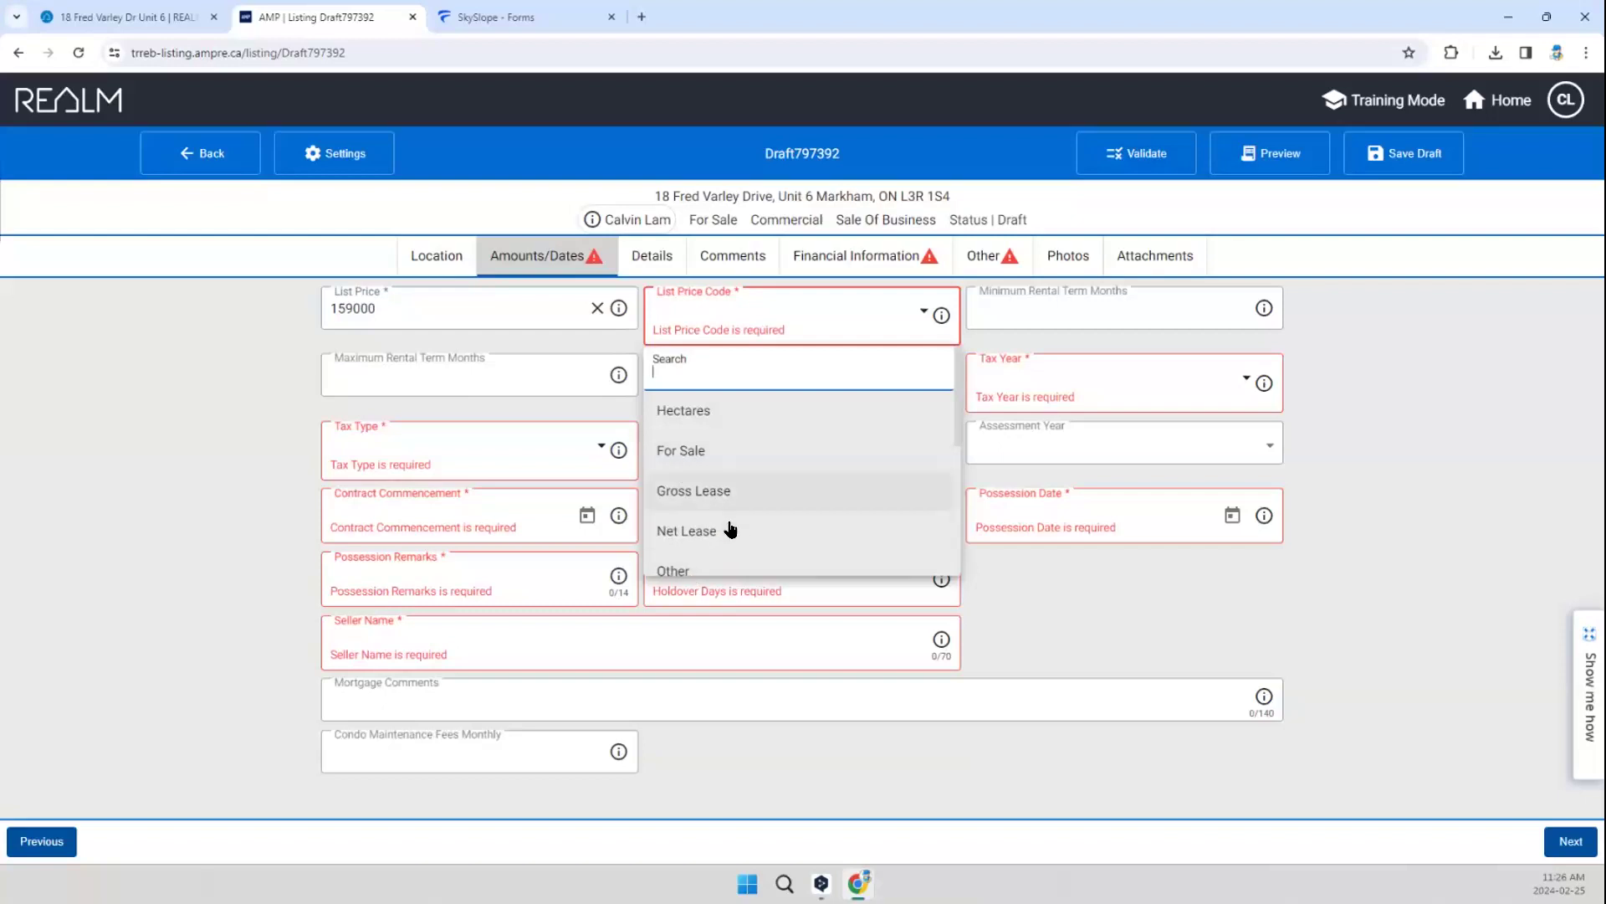
pyautogui.scroll(-3, 725, 531)
pyautogui.scroll(3, 725, 531)
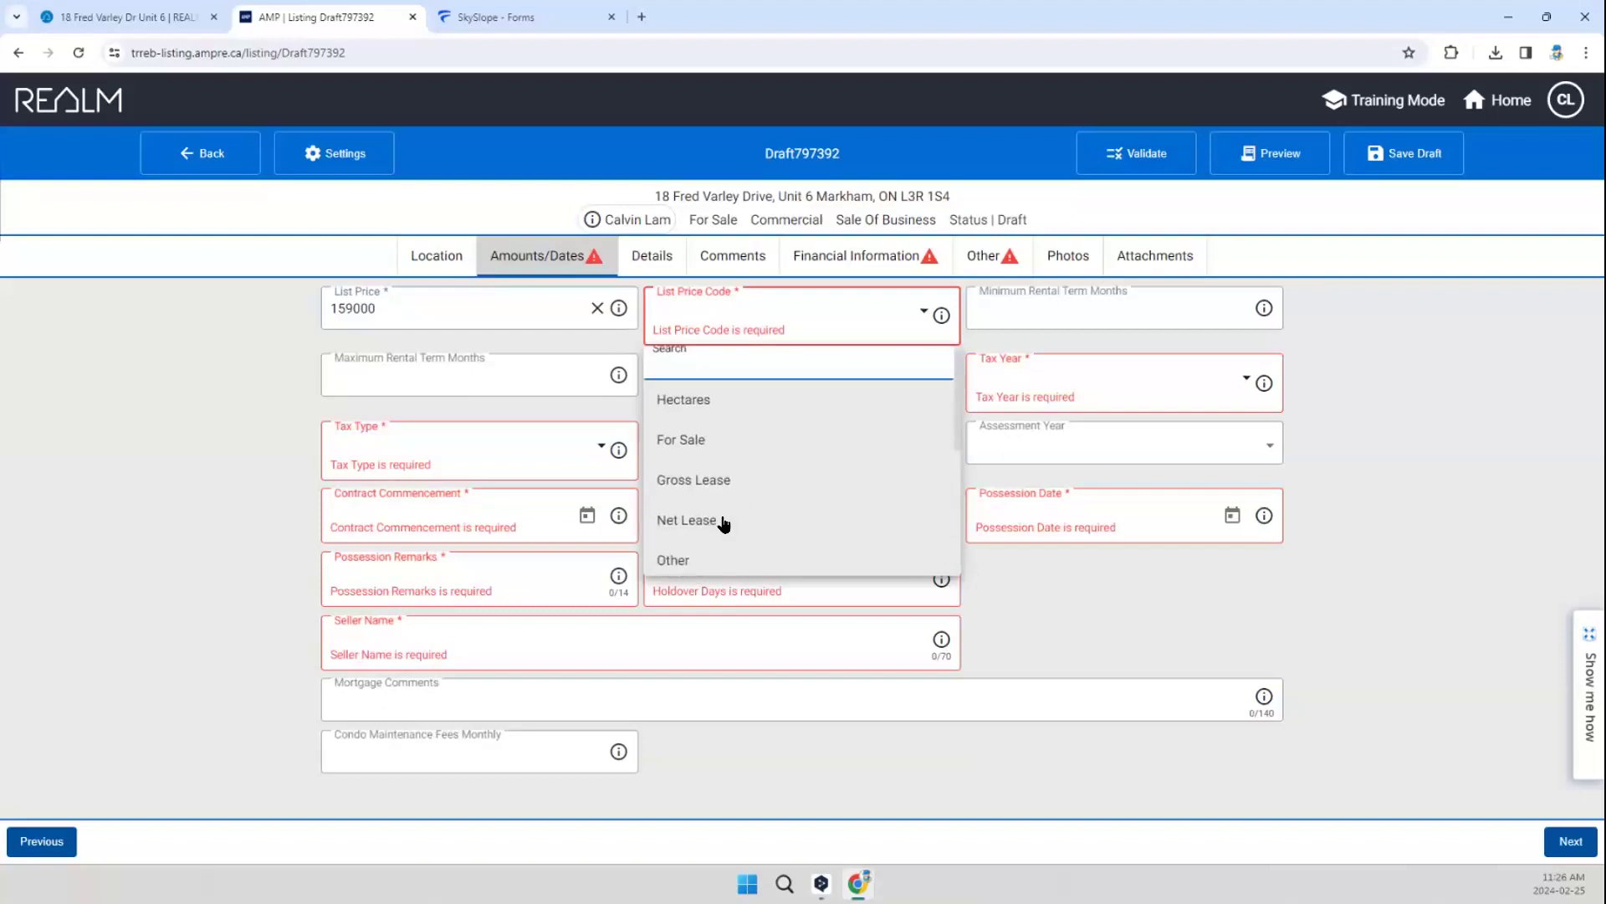
pyautogui.click(700, 449)
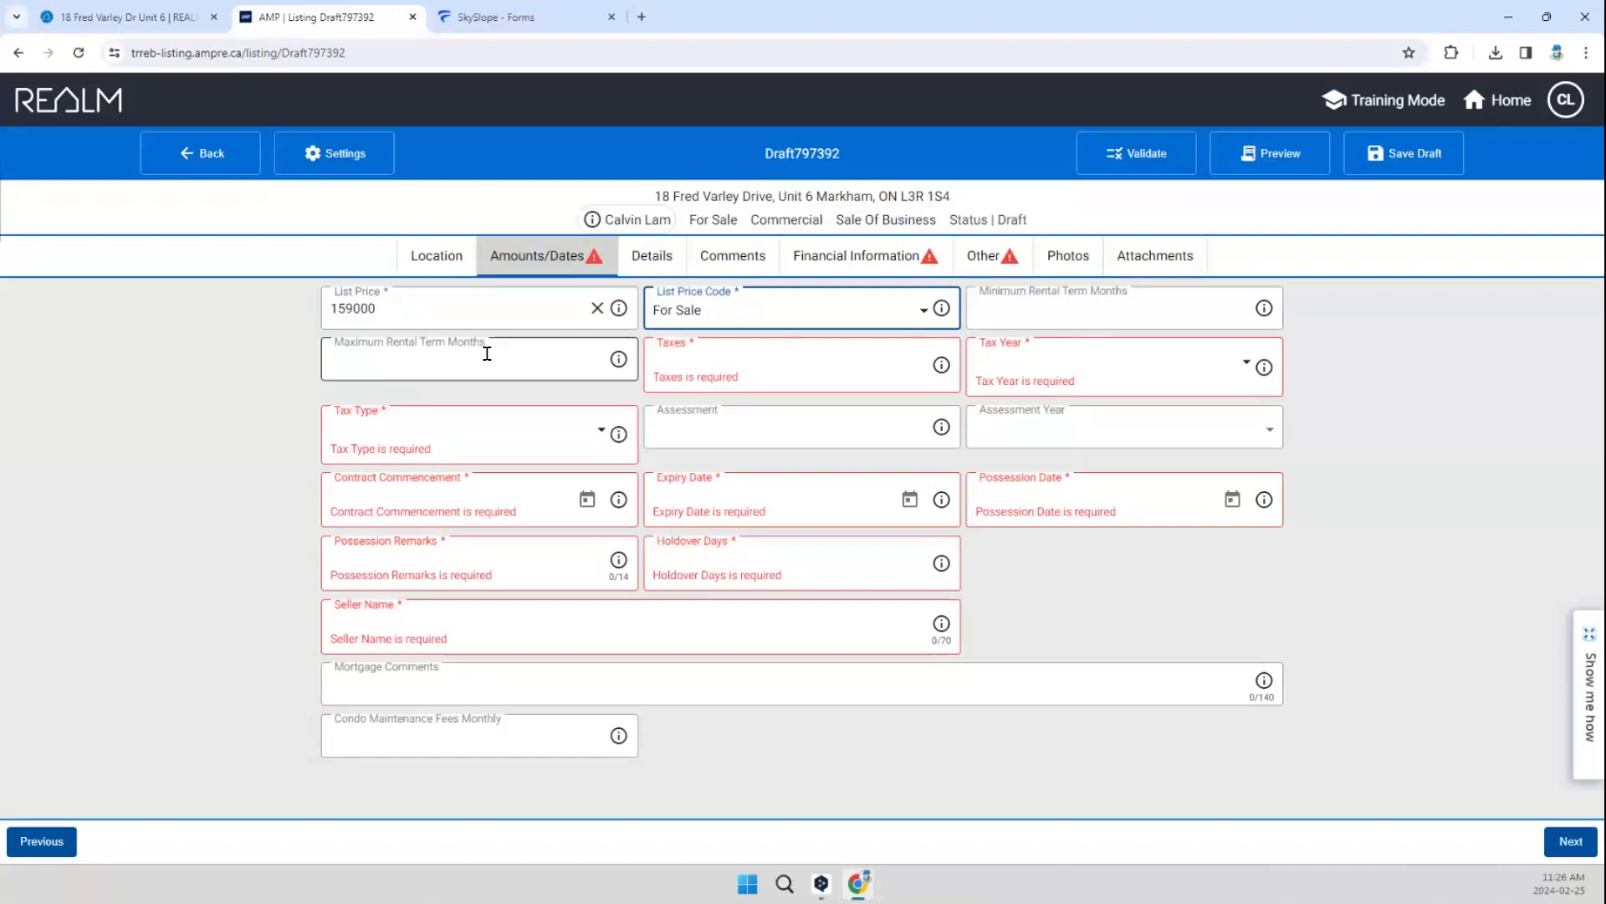
# Step: Set the taxes to 0, the tax year to 2023 and the tax type to TMI
pyautogui.click(714, 360)
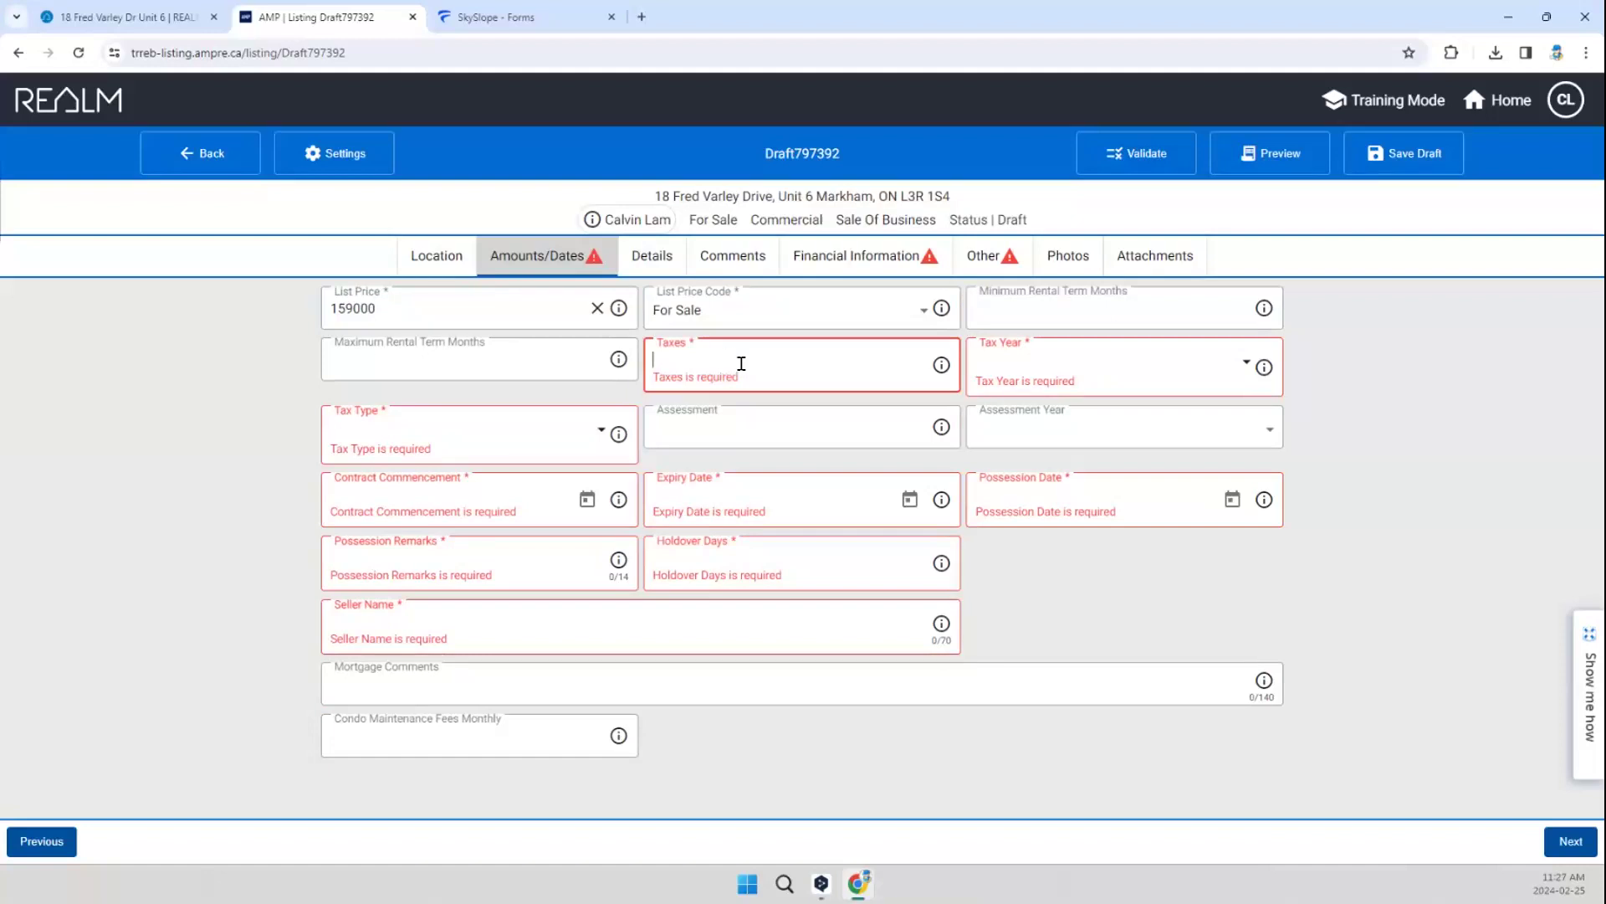
pyautogui.write('0')
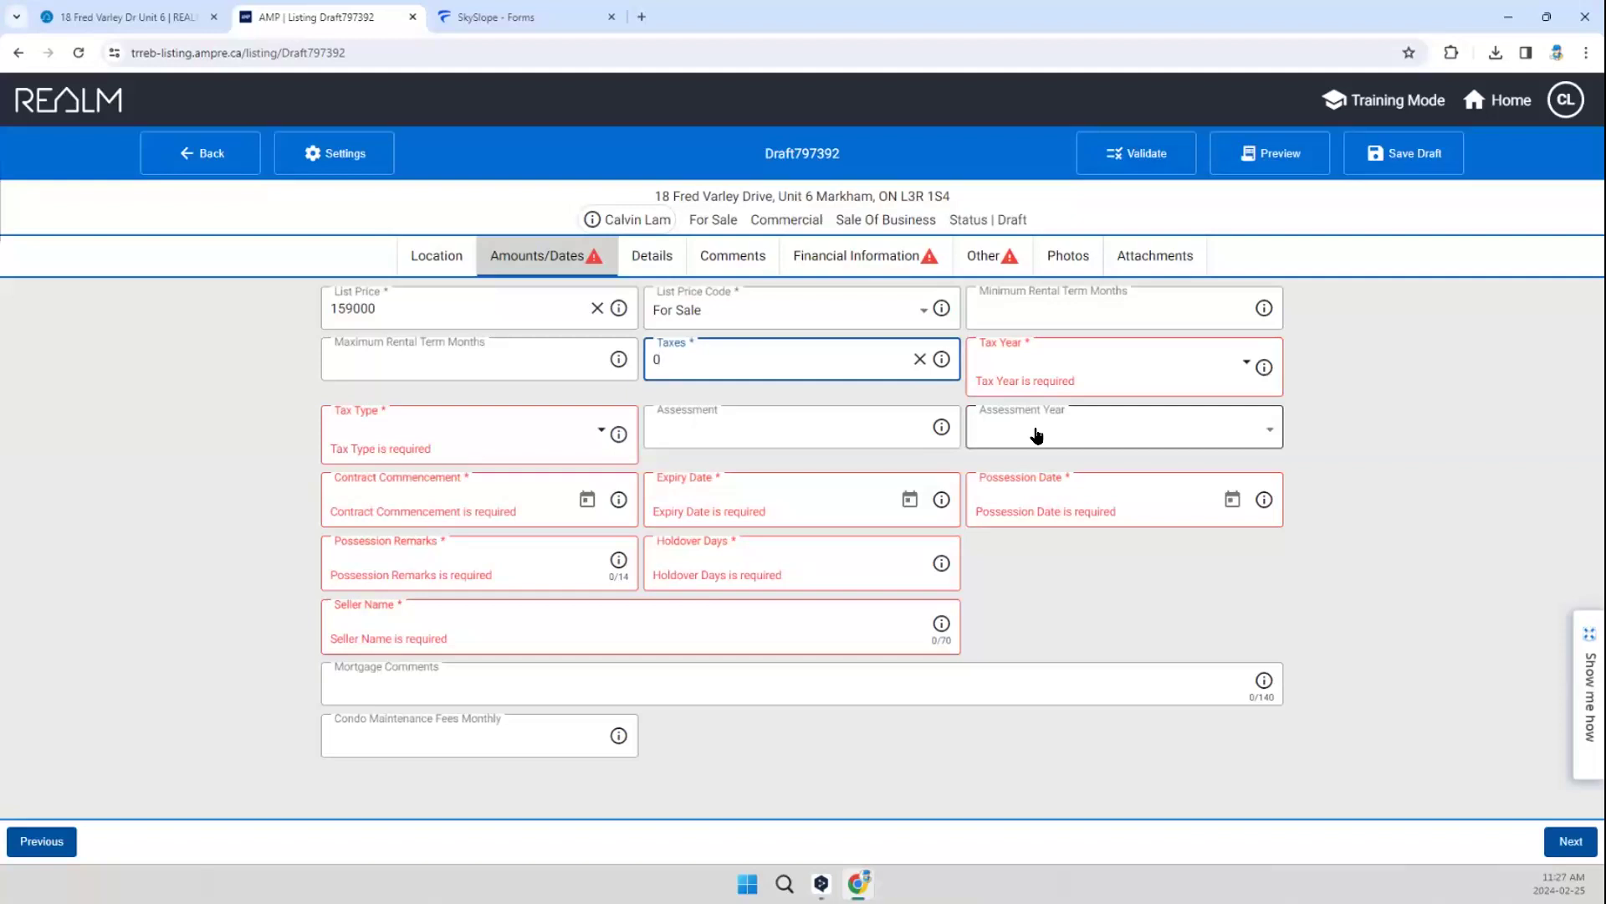
pyautogui.click(1041, 362)
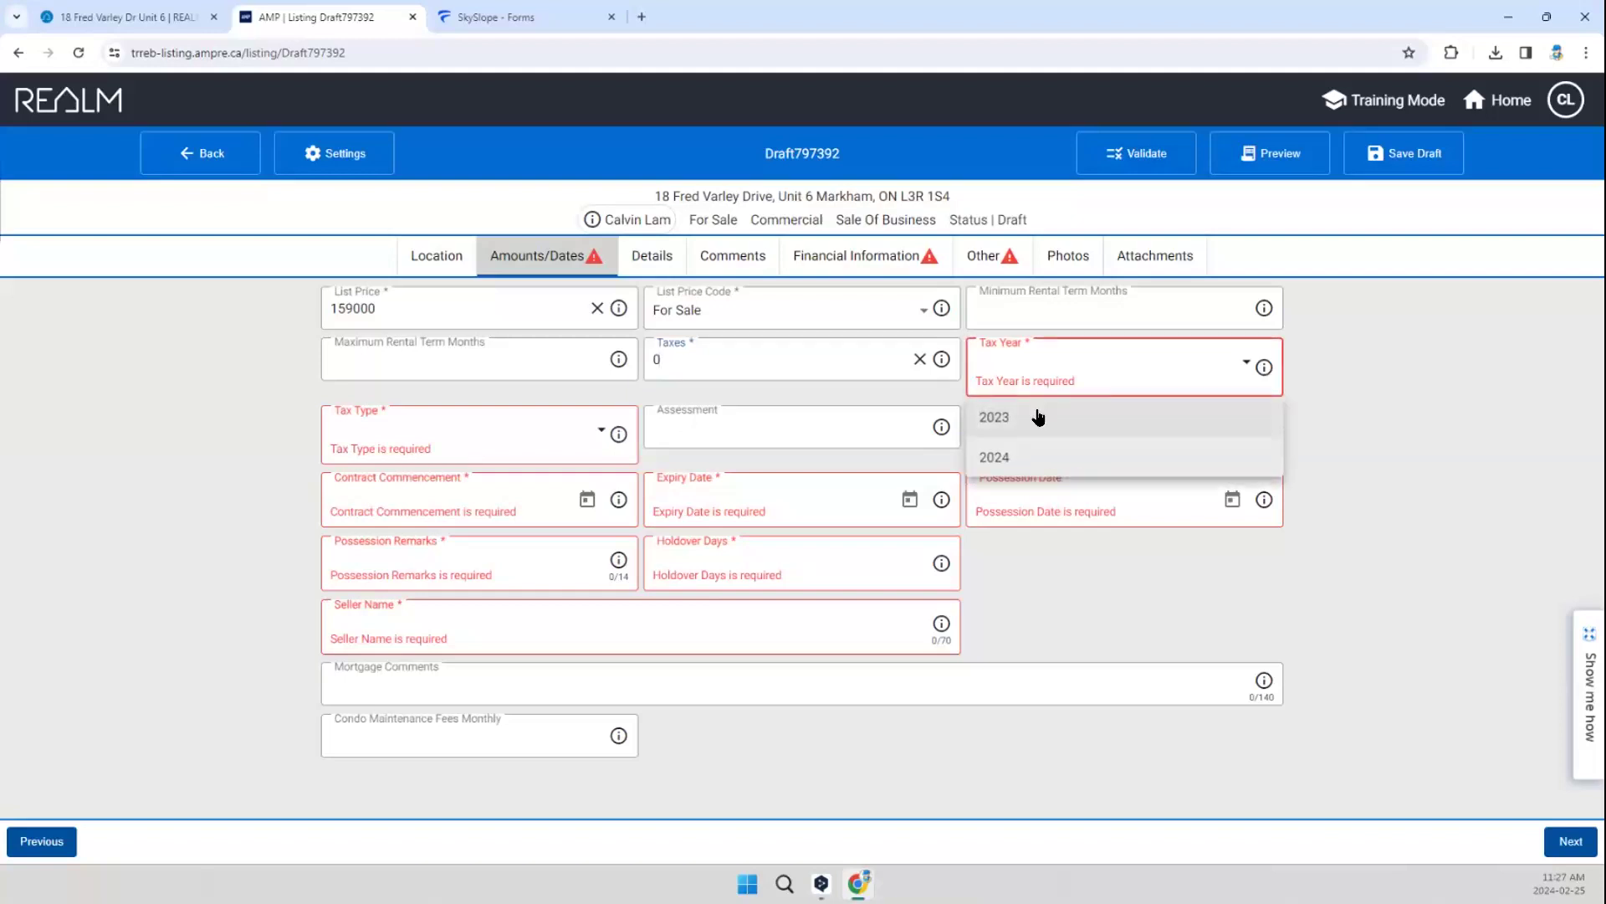
pyautogui.press('Return')
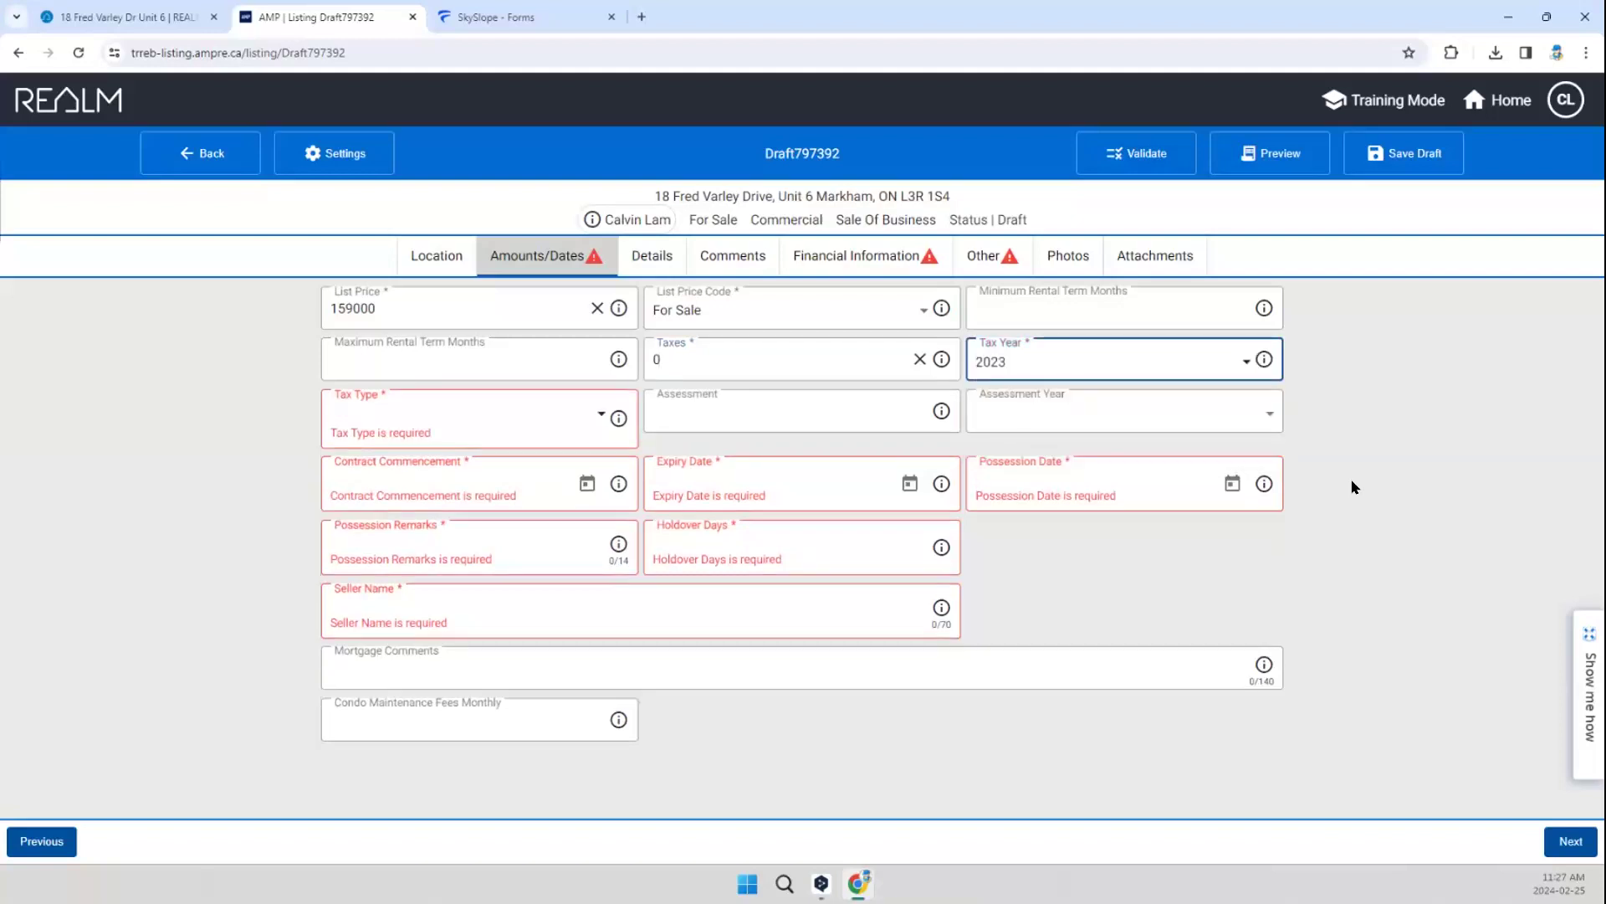
pyautogui.click(383, 420)
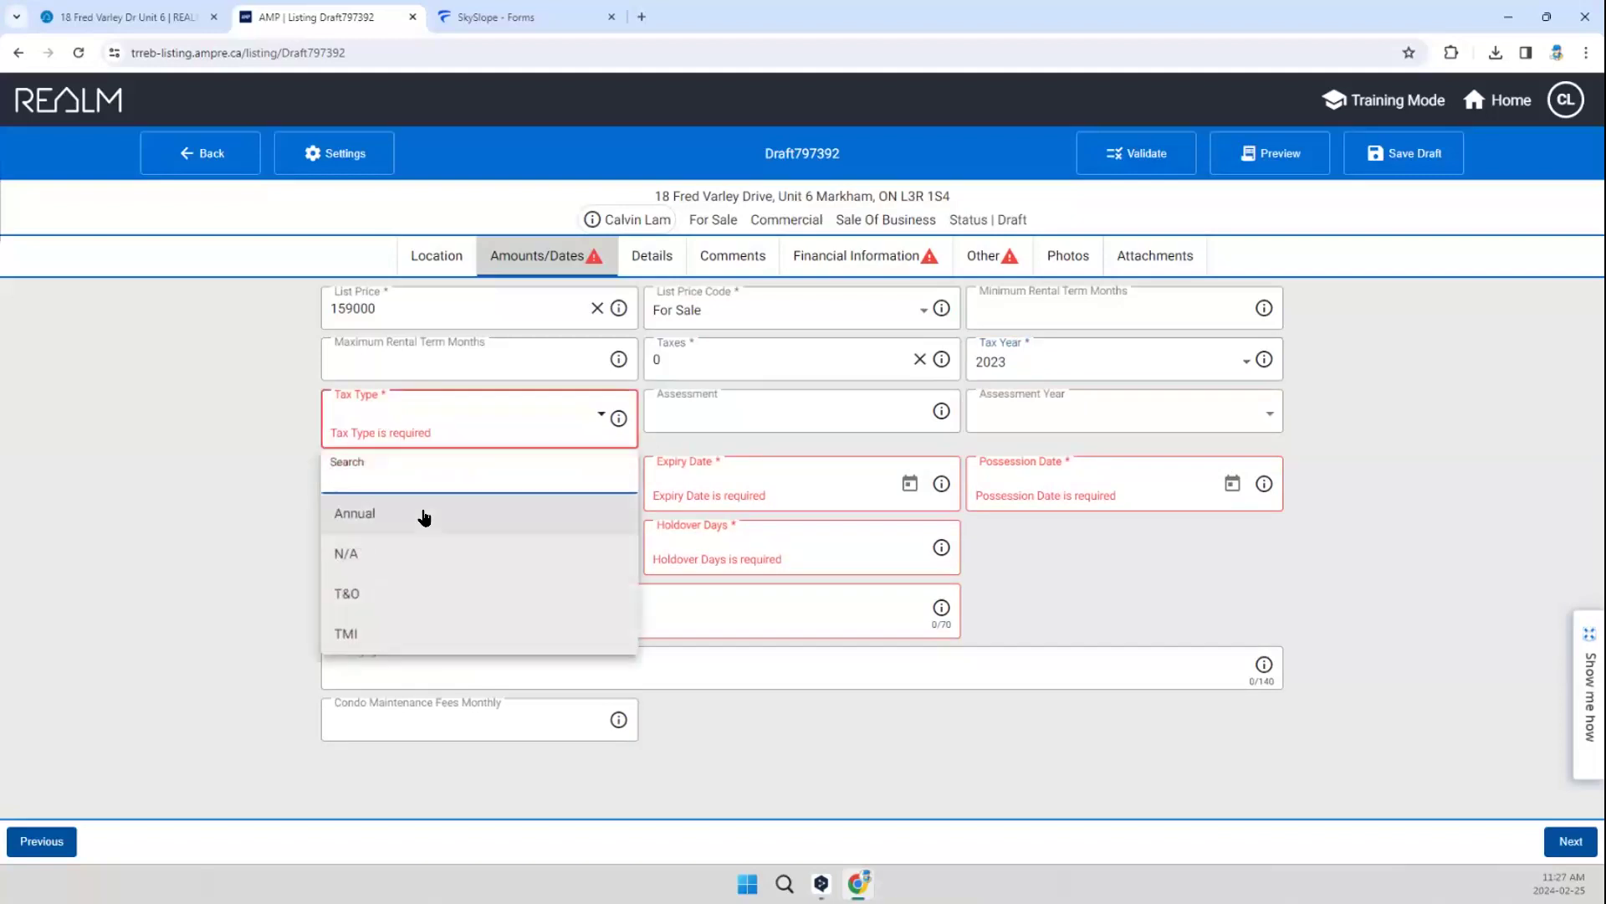
pyautogui.click(366, 636)
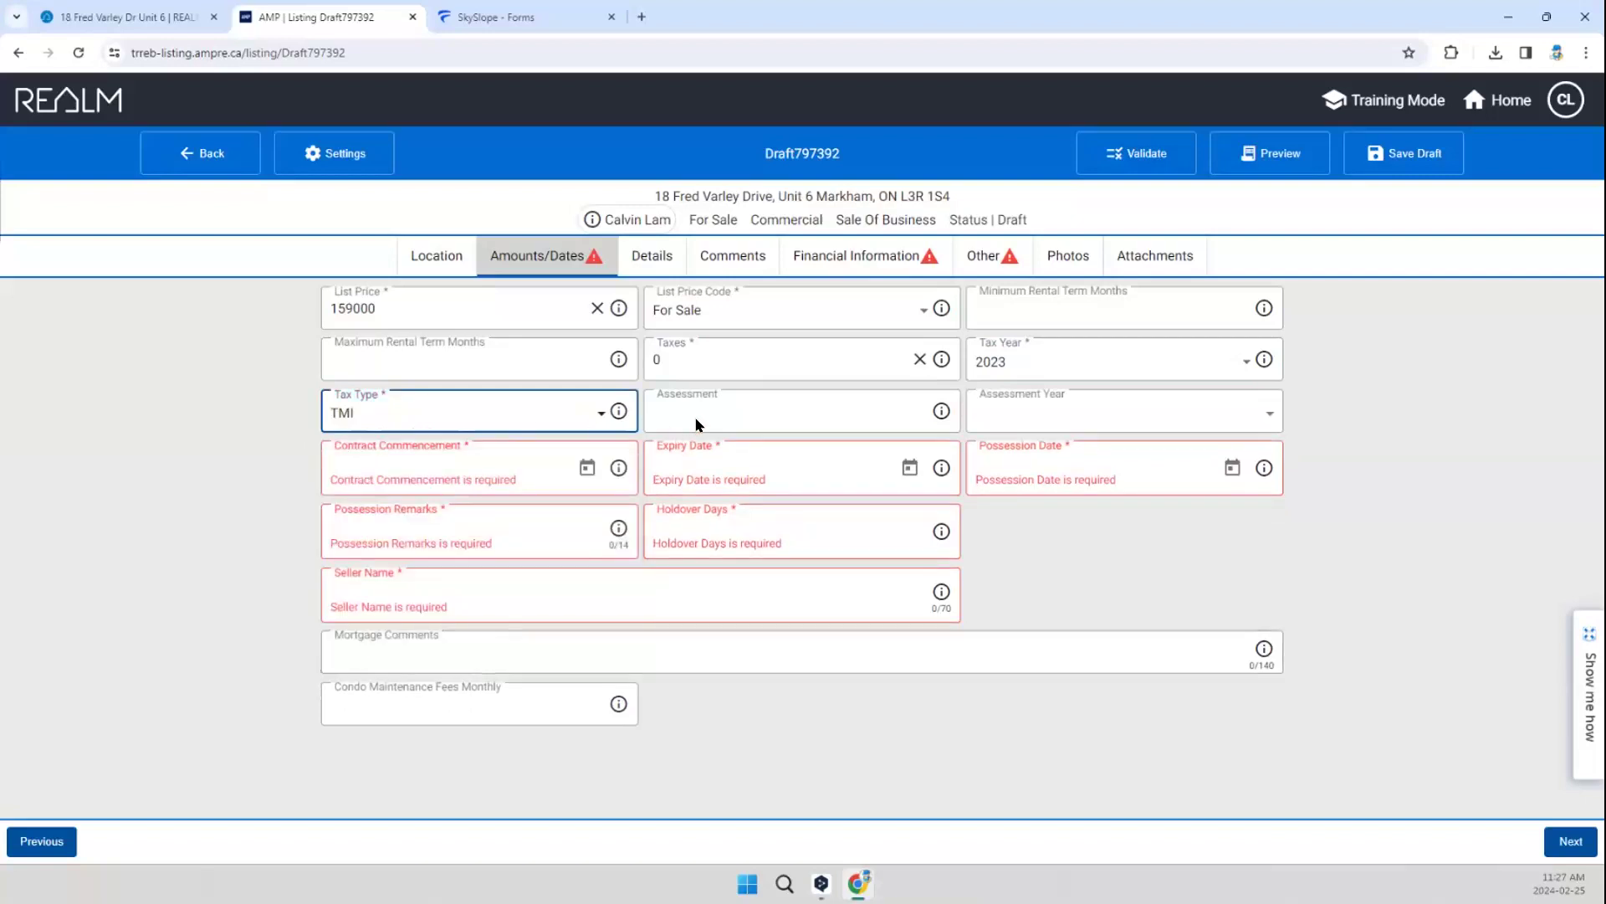
pyautogui.click(801, 415)
pyautogui.click(1037, 419)
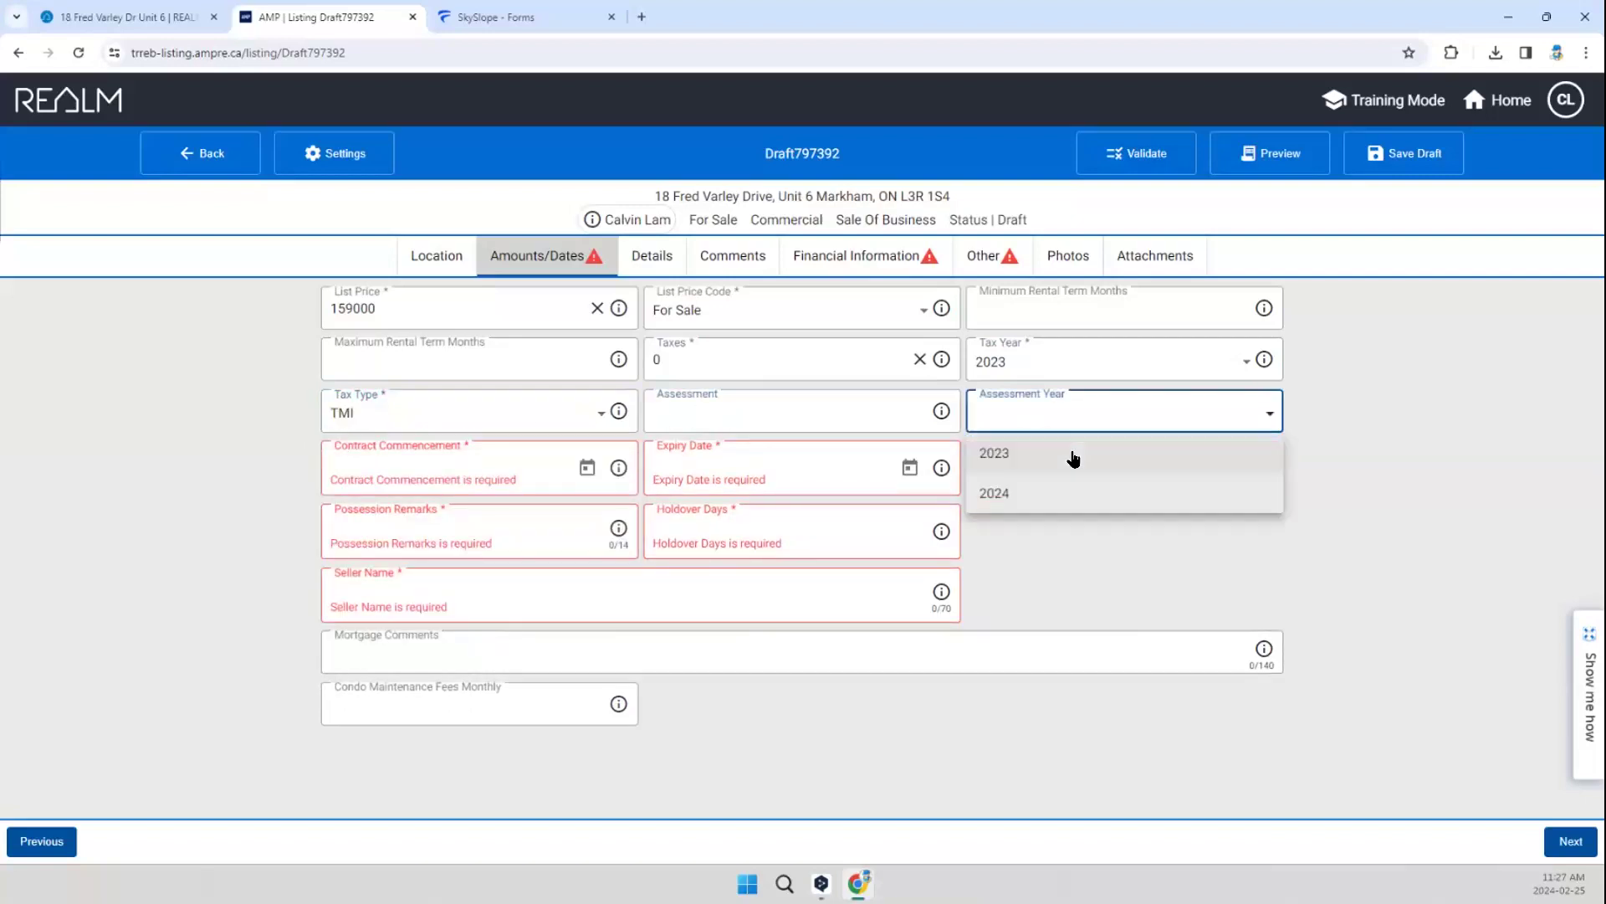
pyautogui.click(987, 570)
# Step: Set the contract commencement to 2/25/2024 and the expiry date to 5/31/2024
pyautogui.click(480, 459)
pyautogui.click(587, 469)
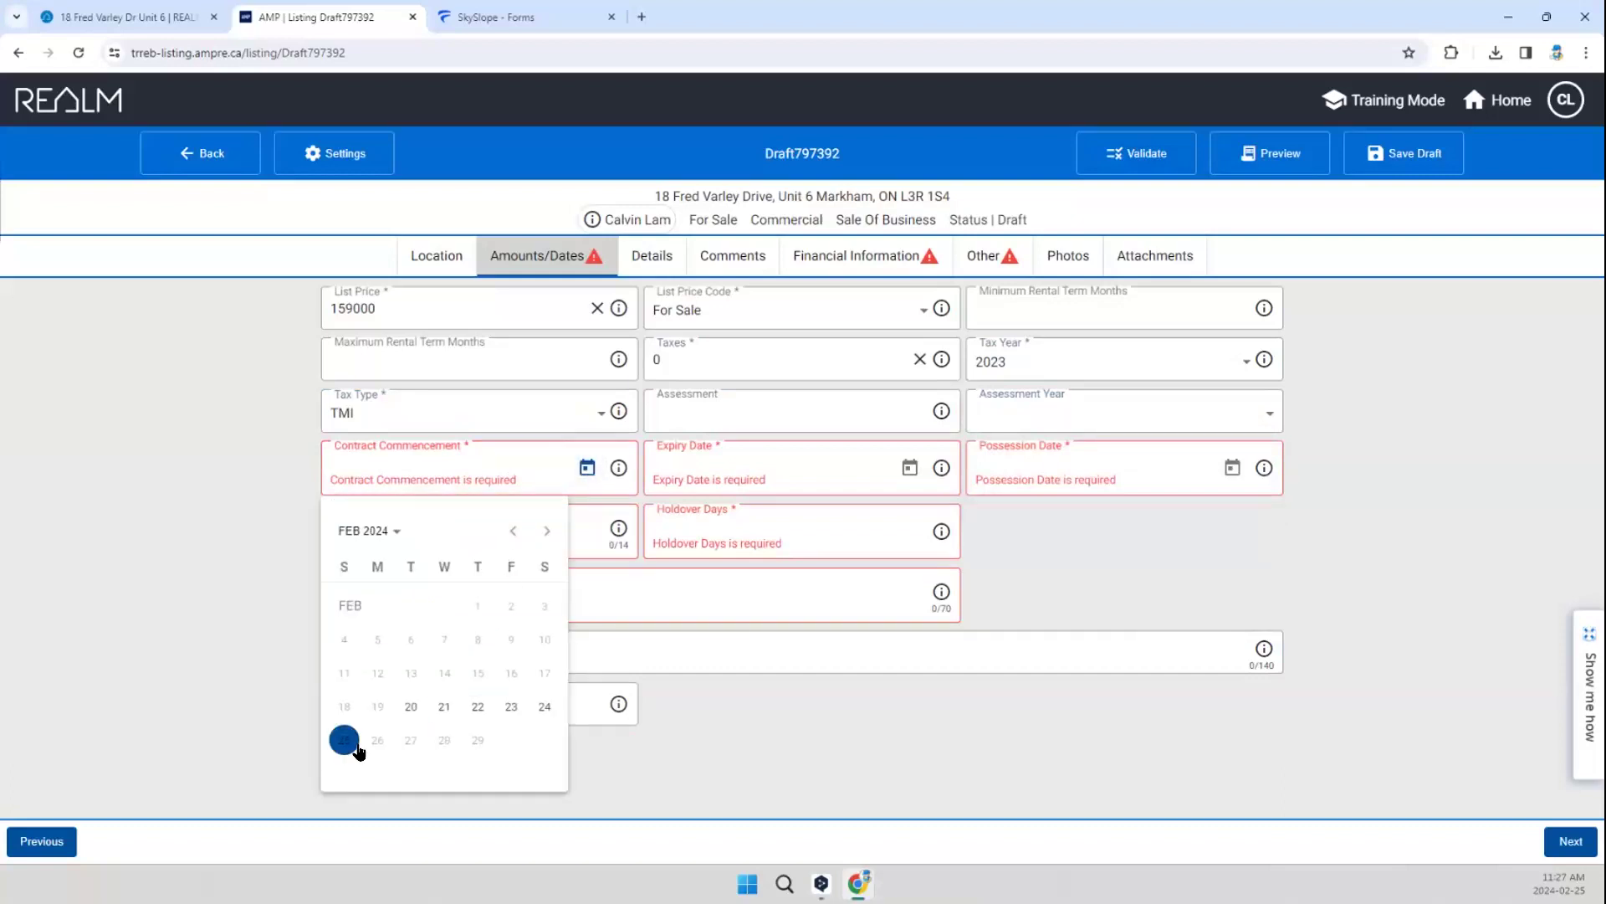
pyautogui.click(355, 746)
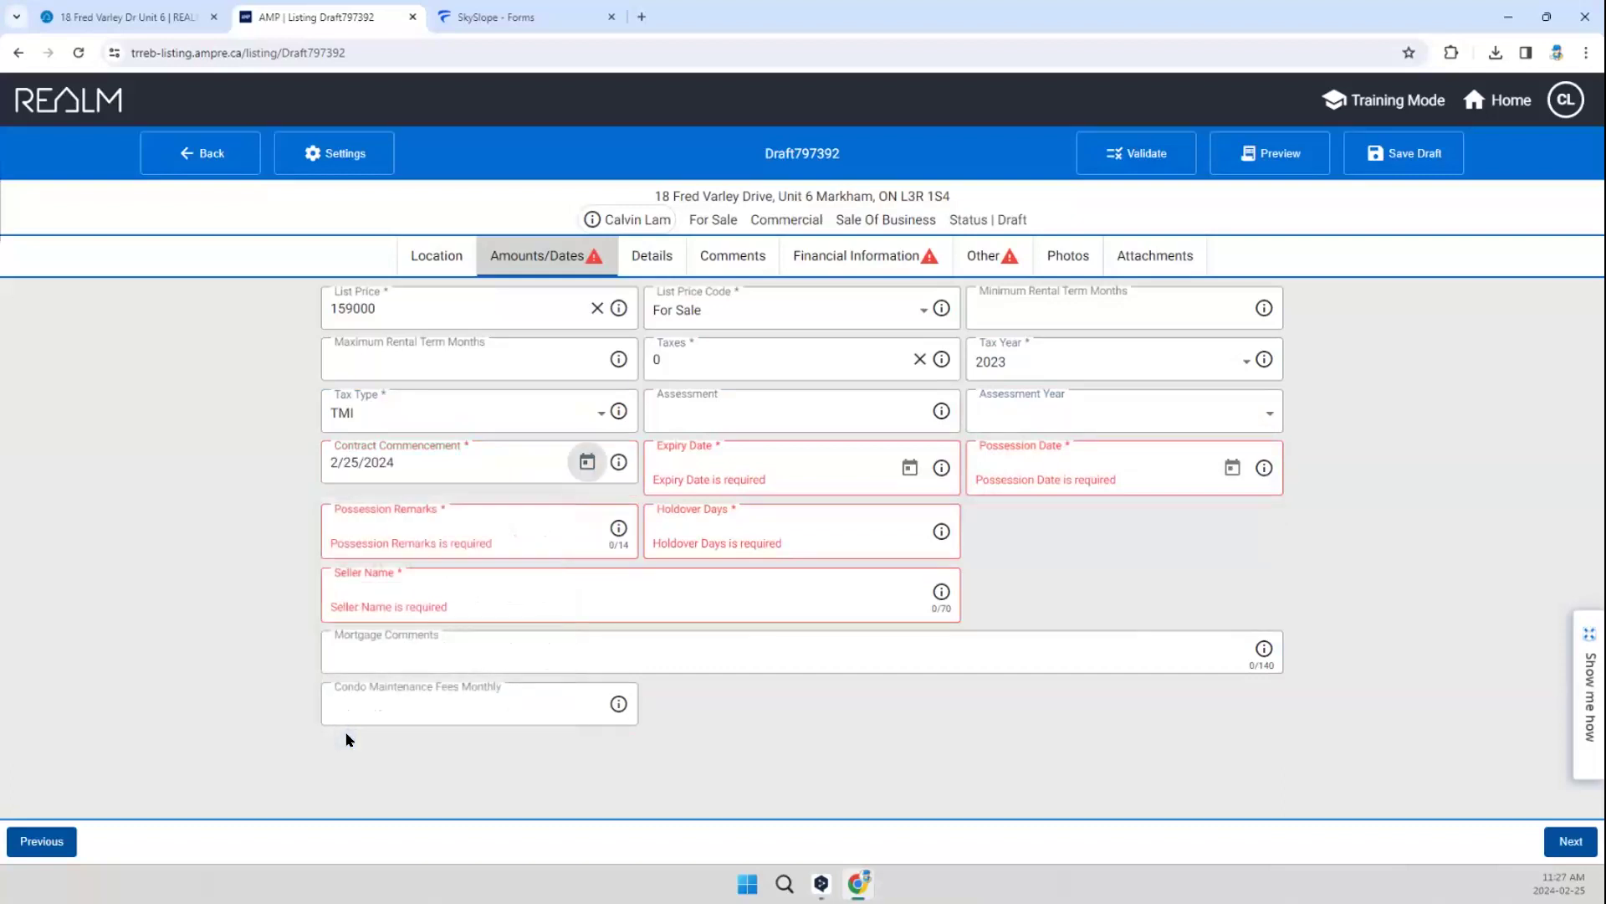
pyautogui.click(833, 478)
pyautogui.click(912, 468)
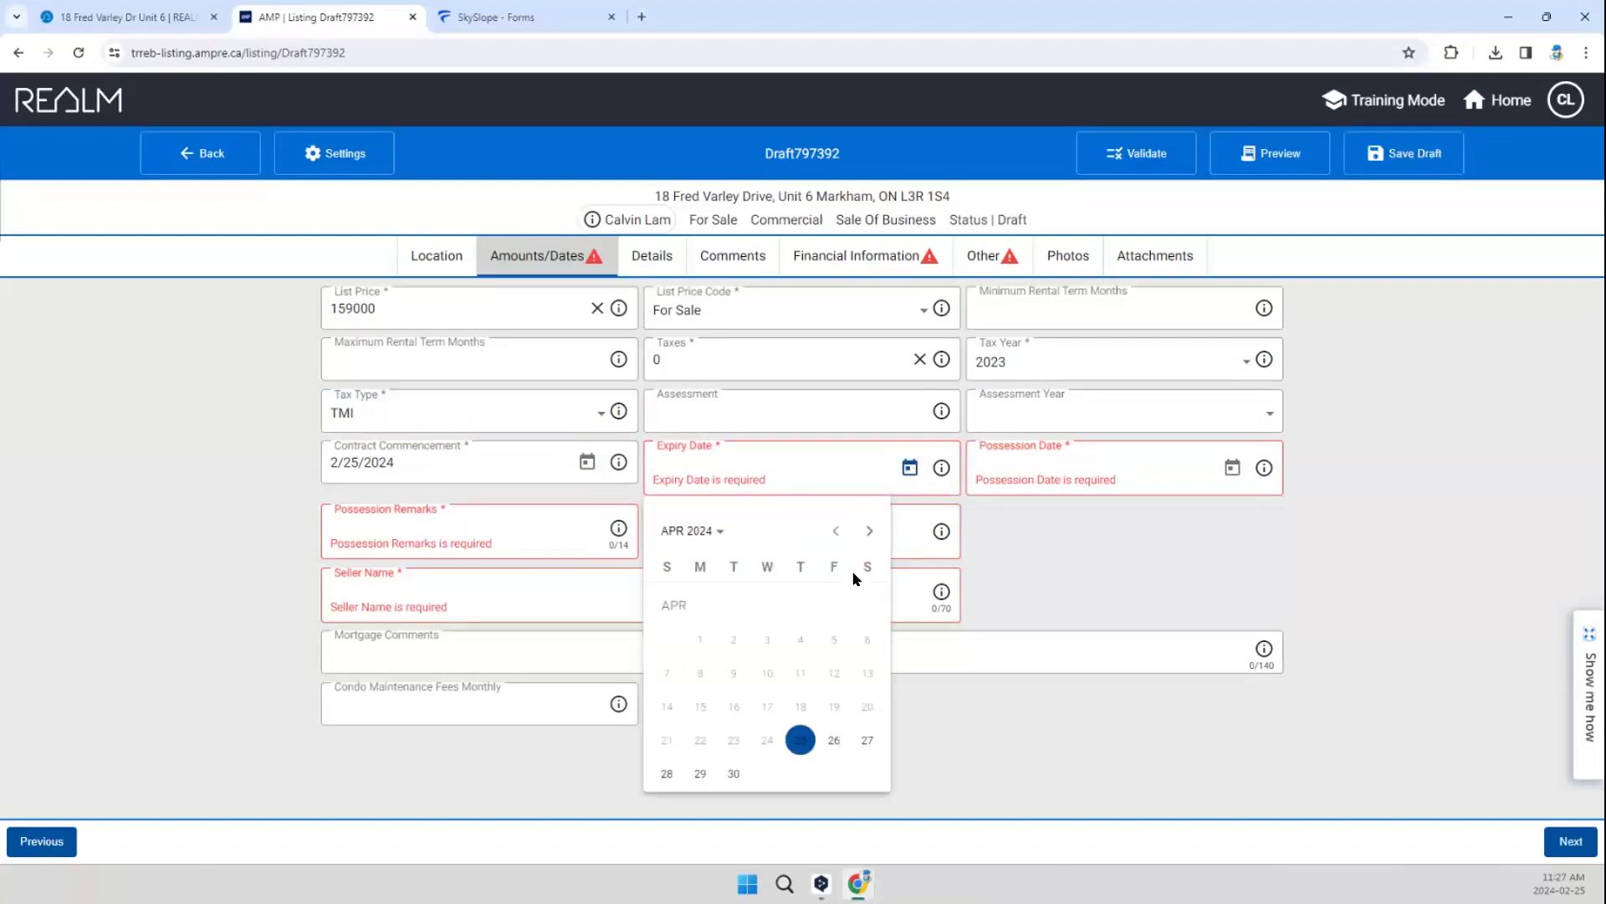
pyautogui.click(869, 531)
pyautogui.click(870, 530)
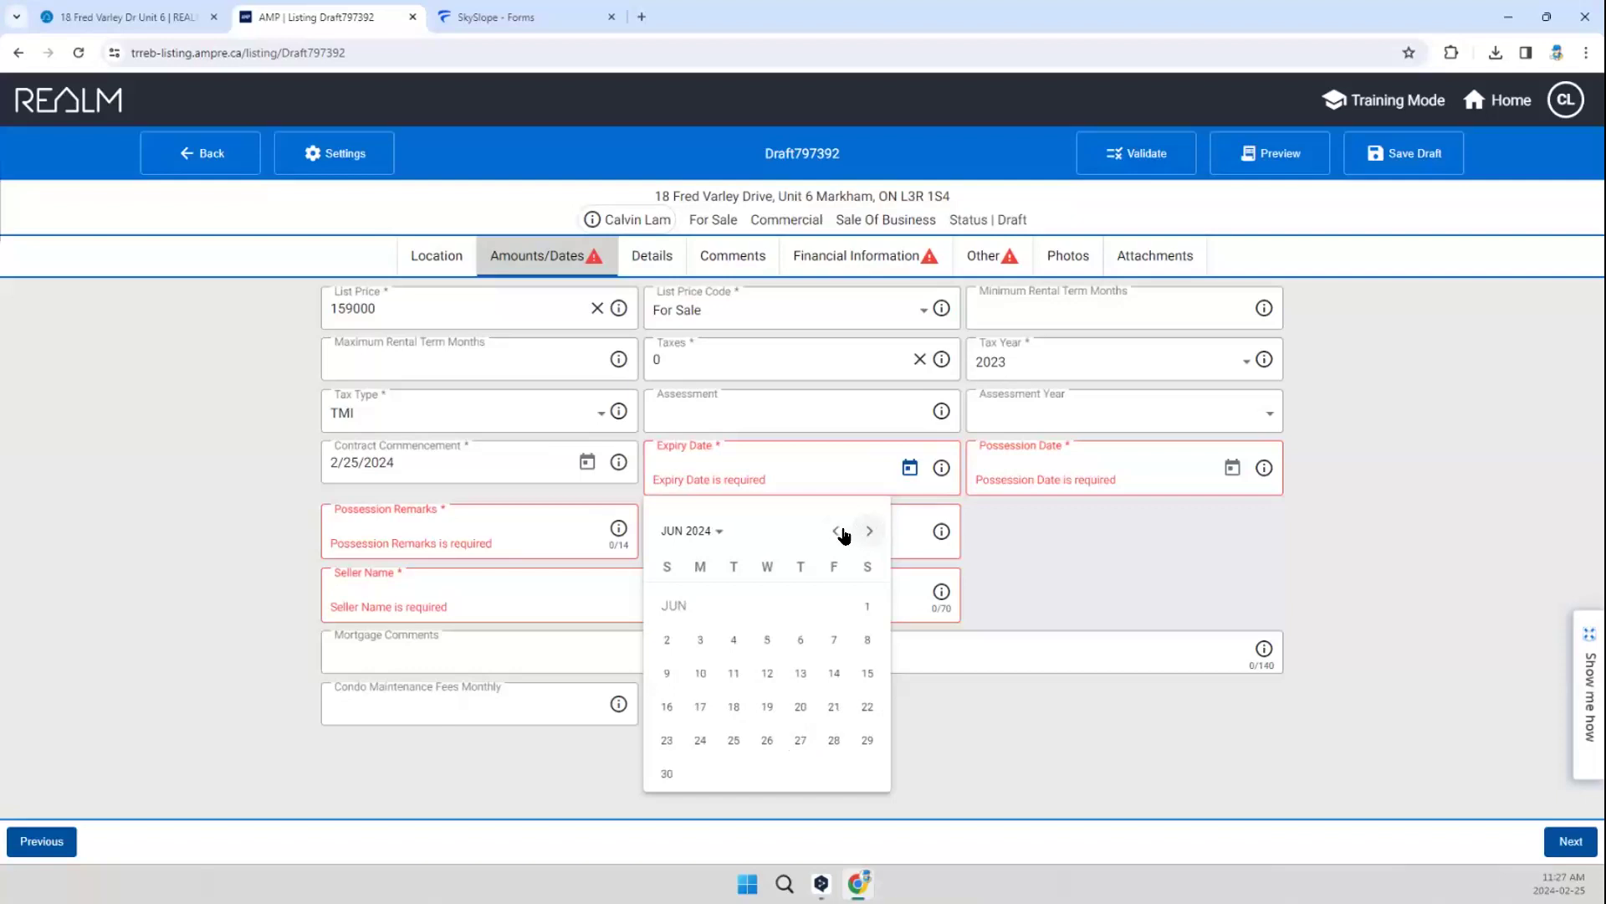
pyautogui.click(834, 530)
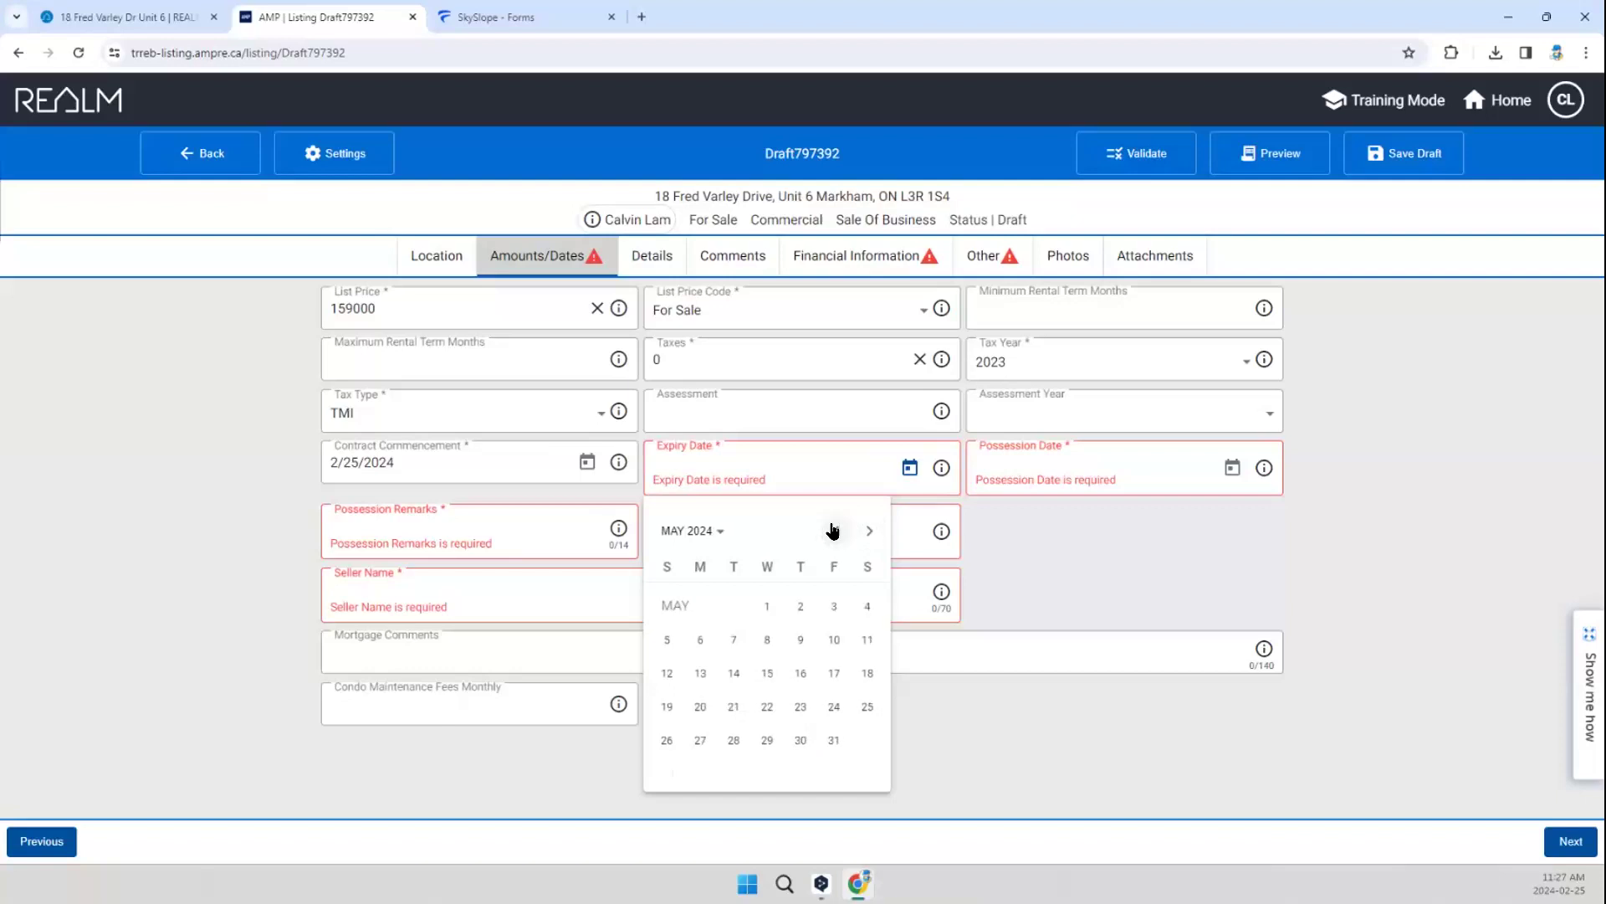
pyautogui.click(835, 740)
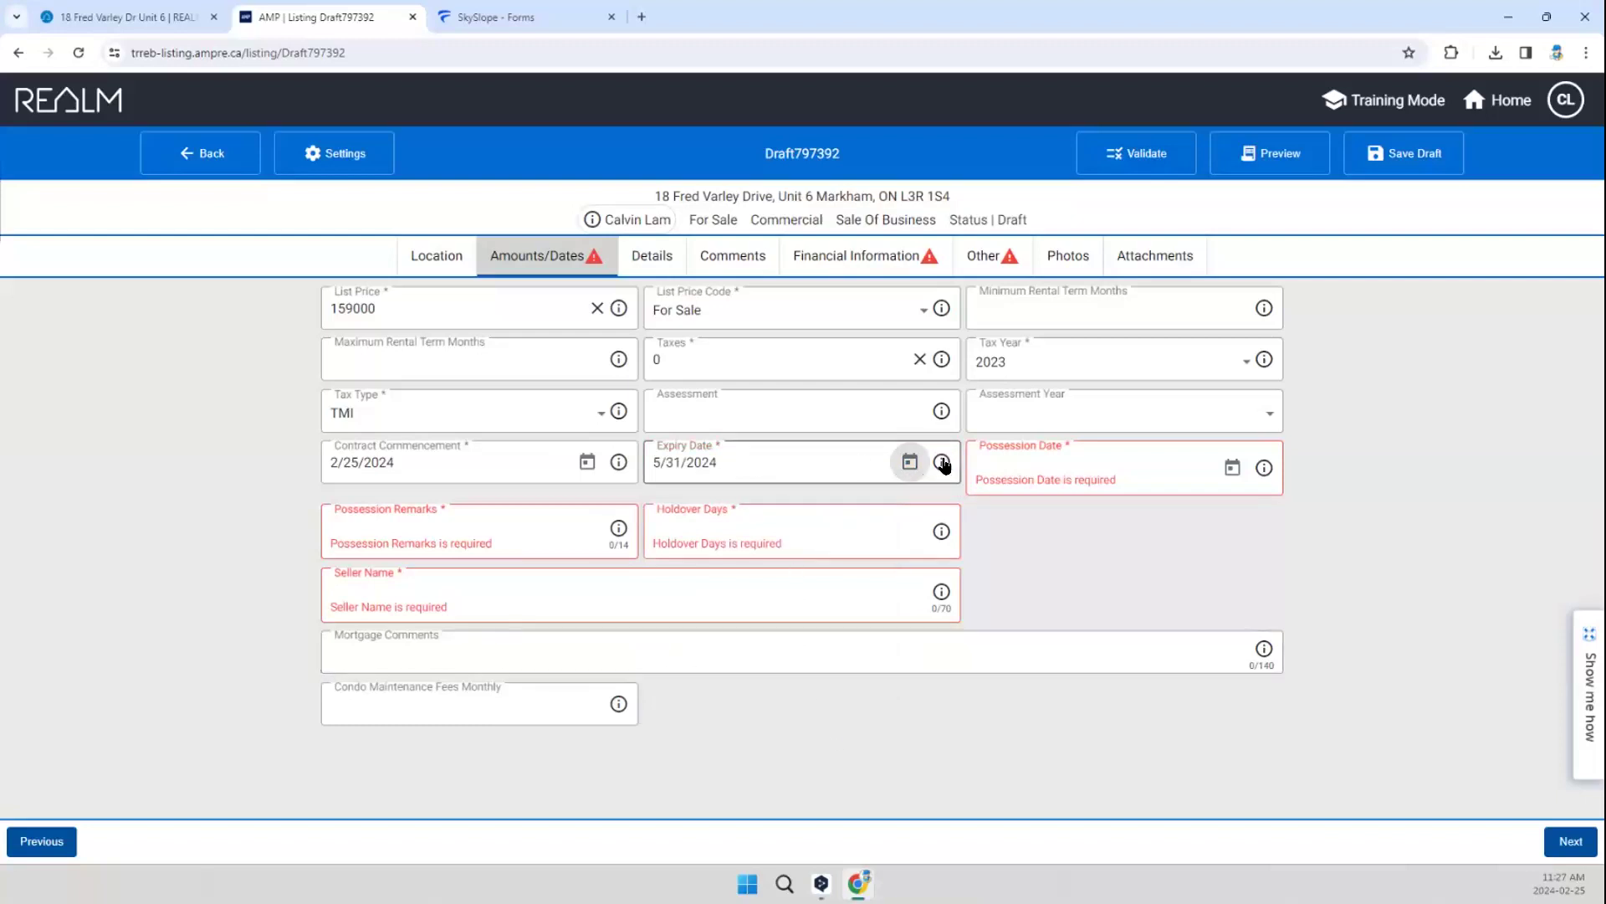
# Step: Enter TBA as the possession remarks and set the holdover days to 90
pyautogui.moveTo(943, 464)
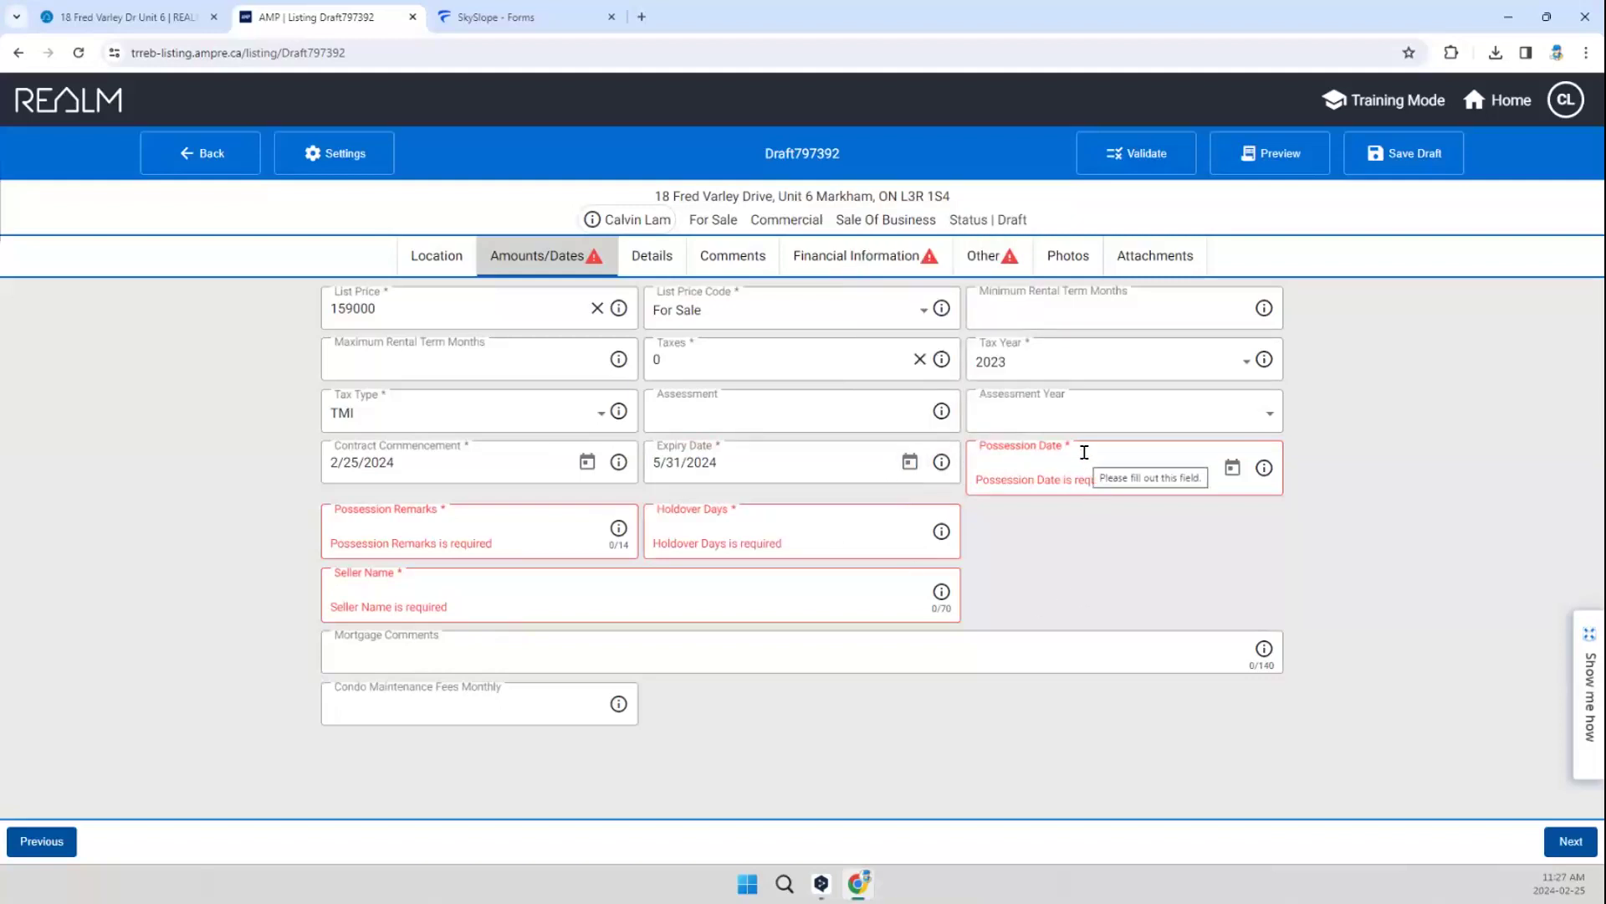
pyautogui.click(519, 528)
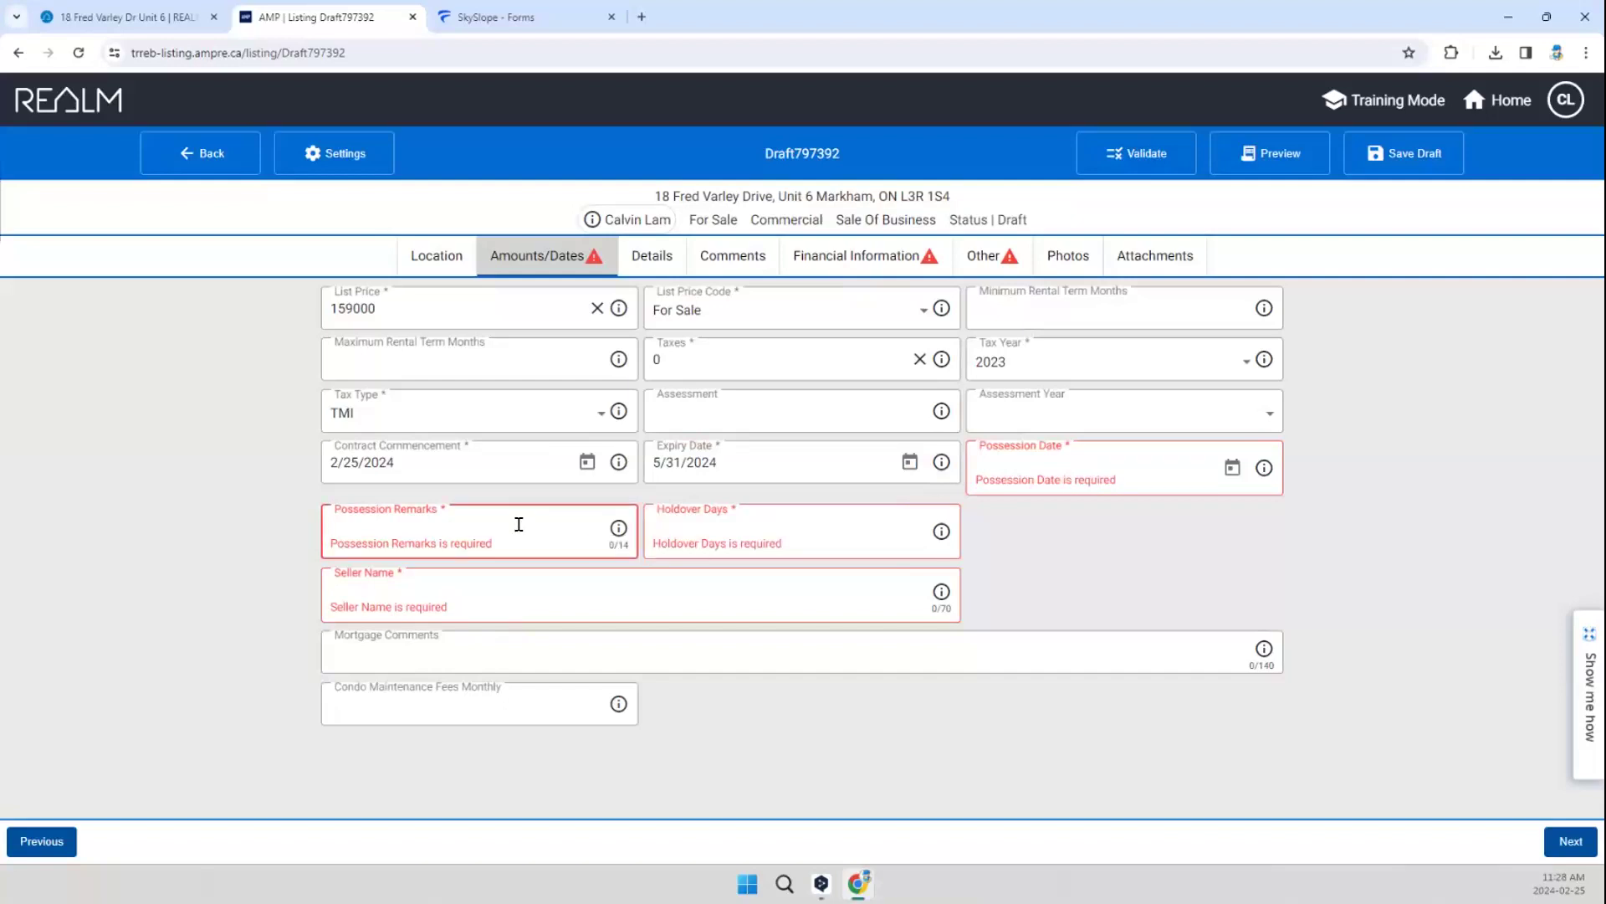
pyautogui.write('TBA')
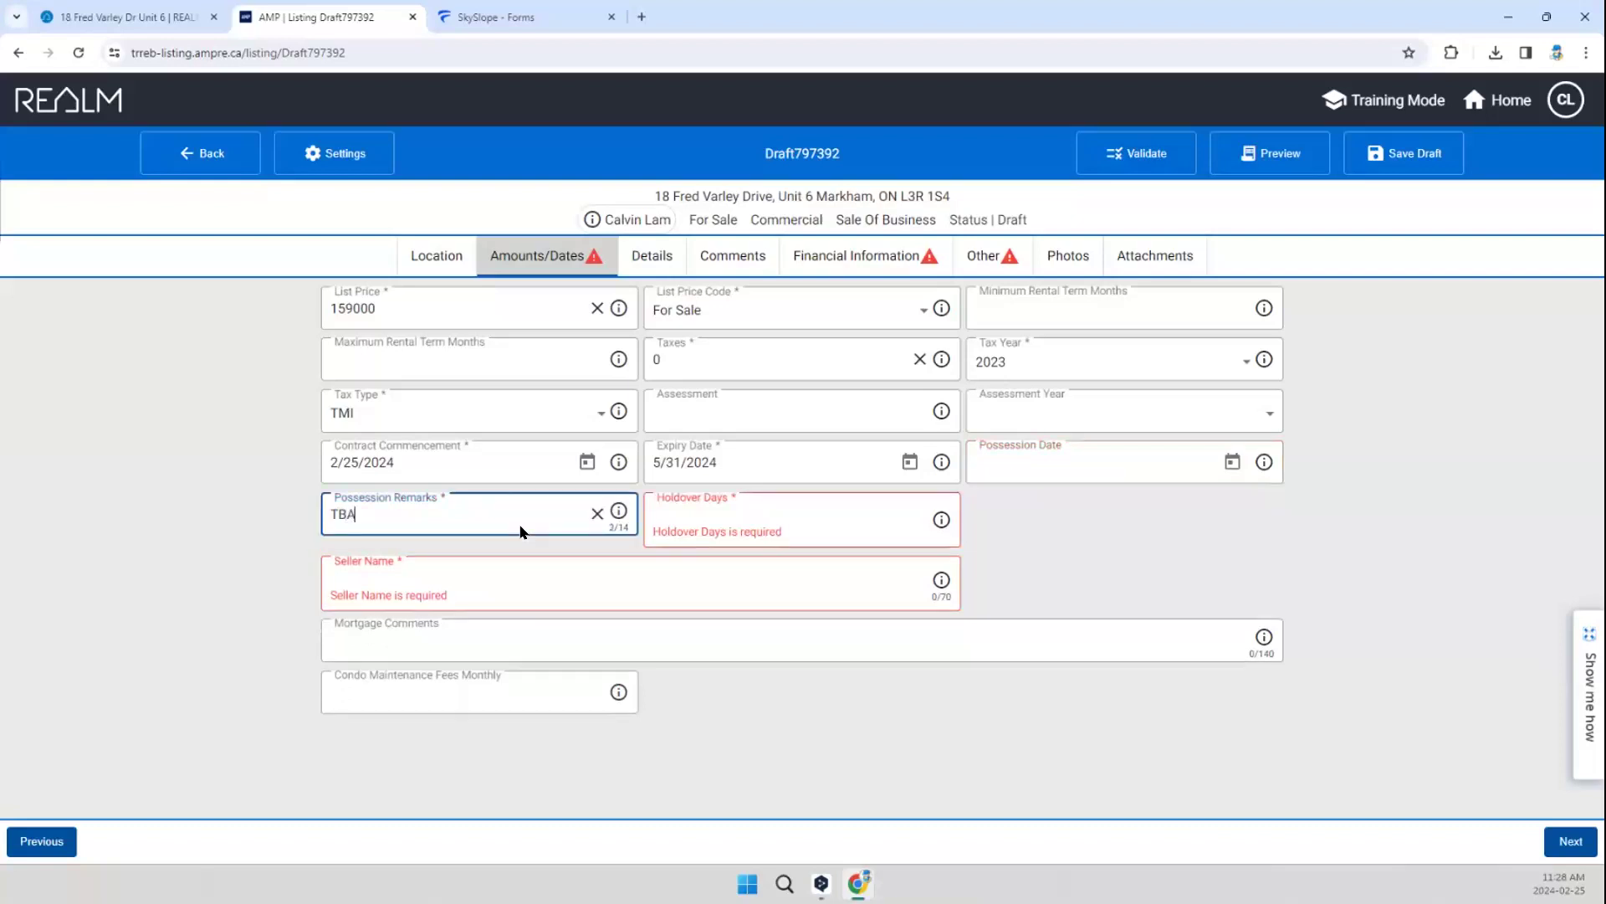
pyautogui.click(688, 511)
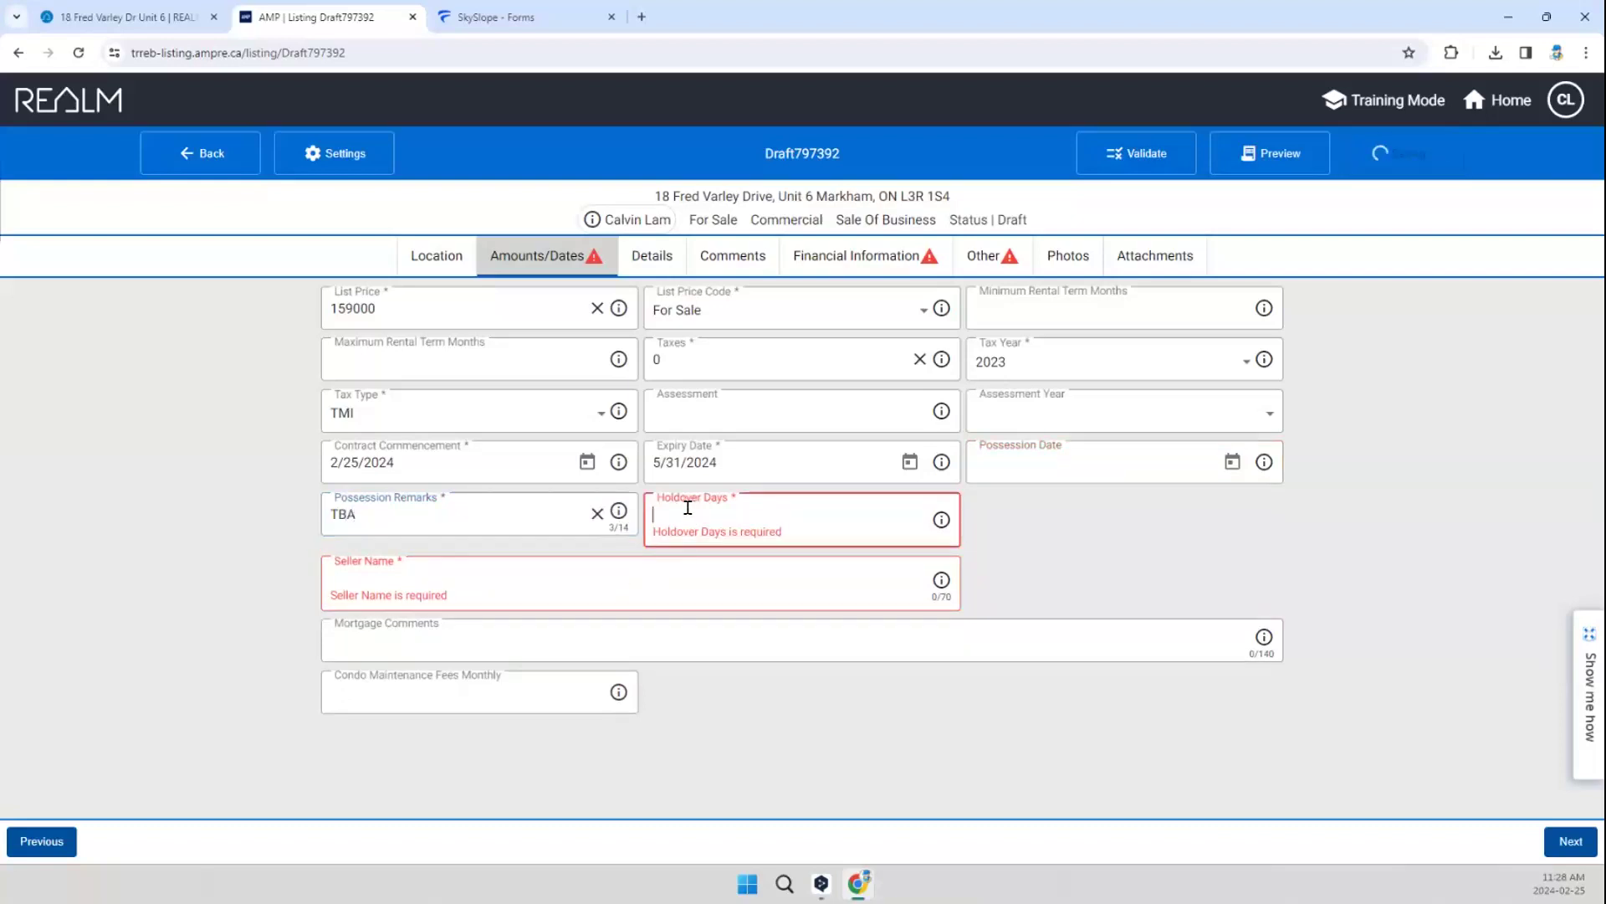
pyautogui.write('90')
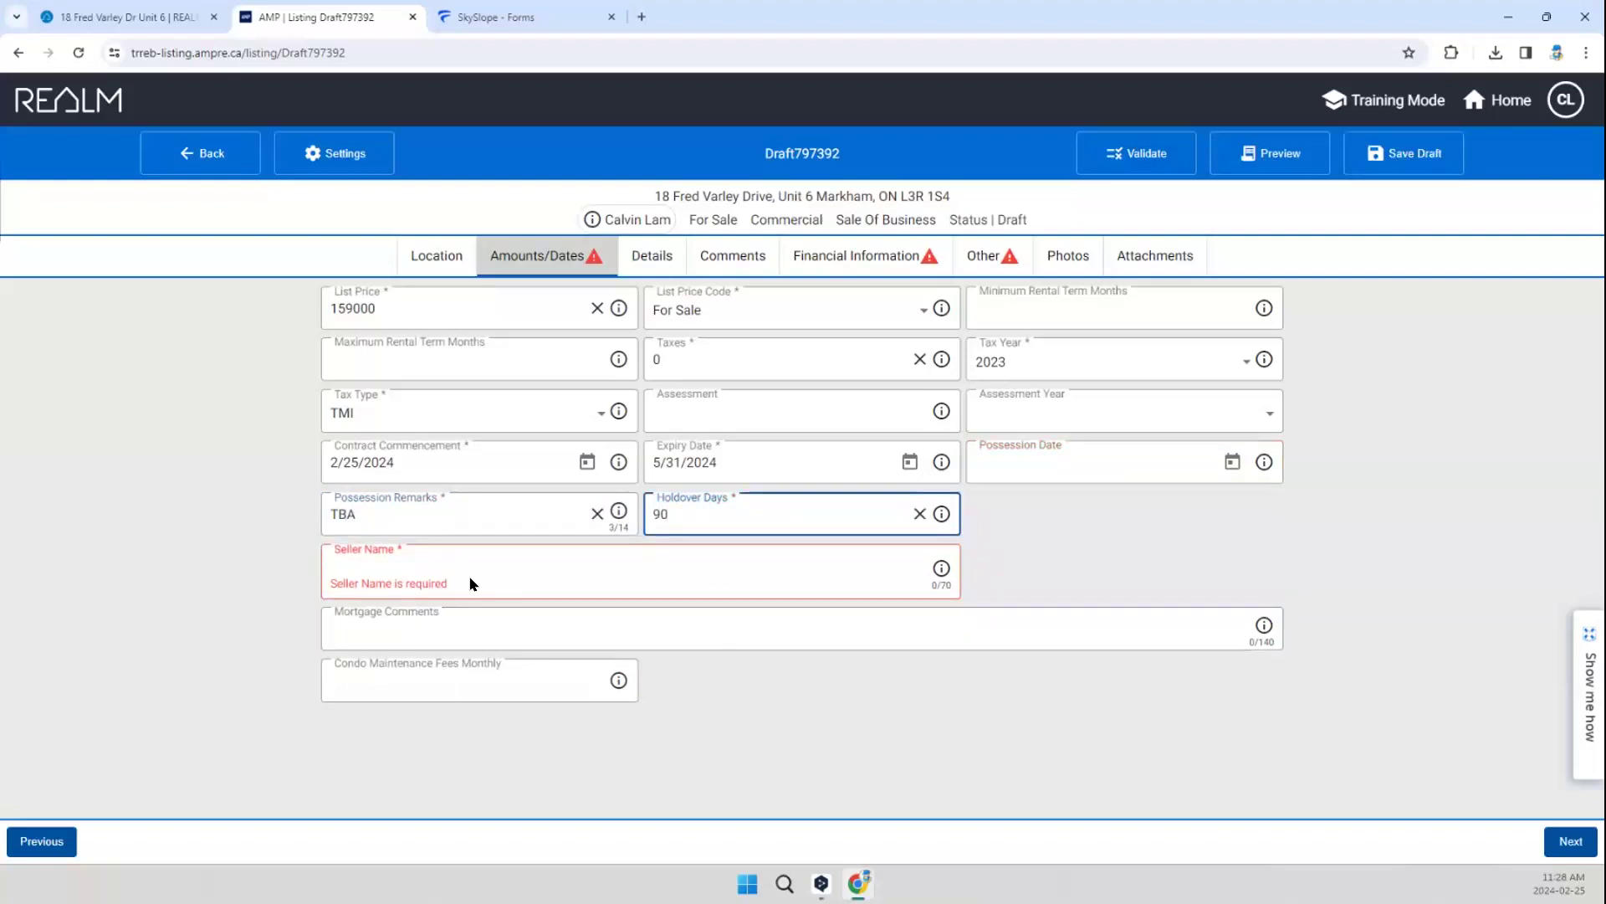
# Step: Enter INFANTMAX CANADA INC. as the seller name
pyautogui.click(438, 561)
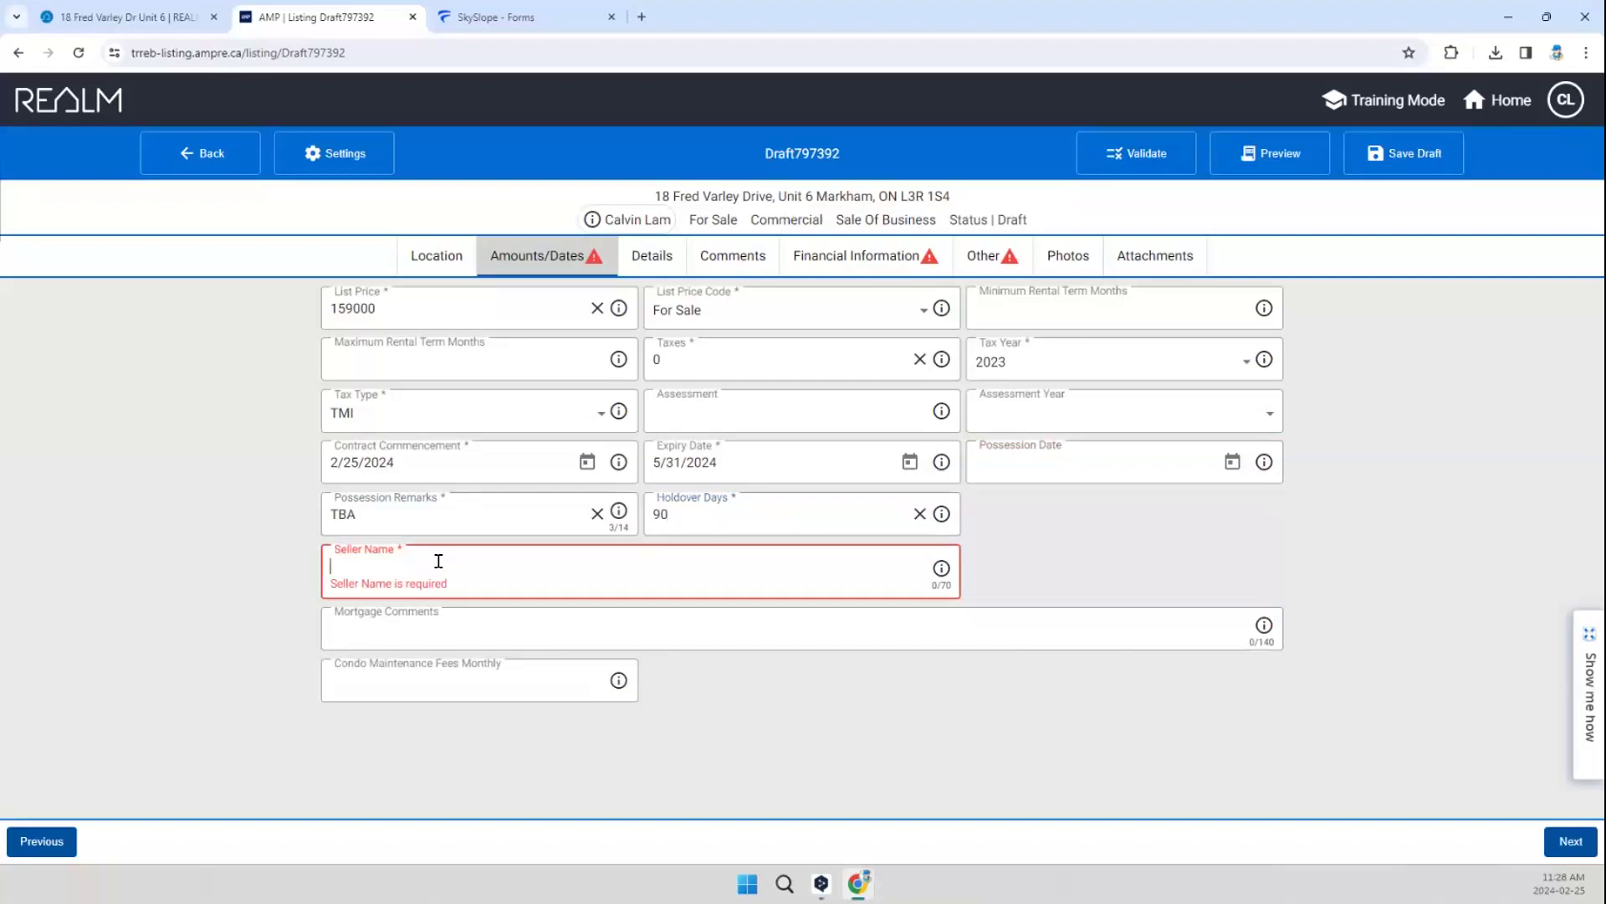
pyautogui.write('INFANTMAX CANA')
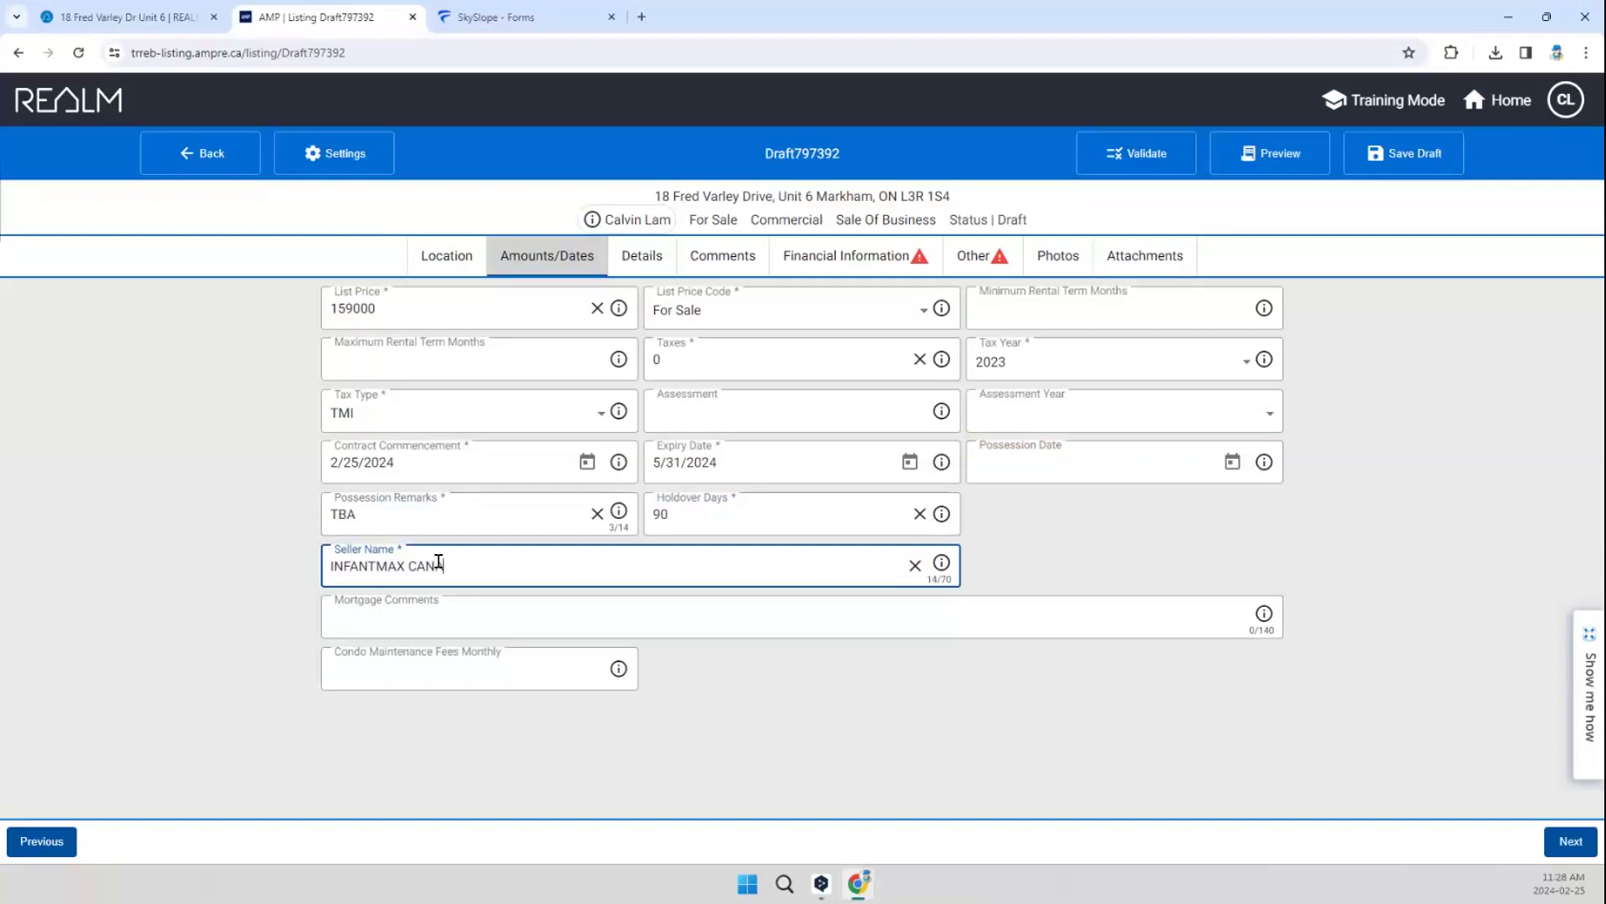
pyautogui.write('DA INC.')
pyautogui.click(800, 731)
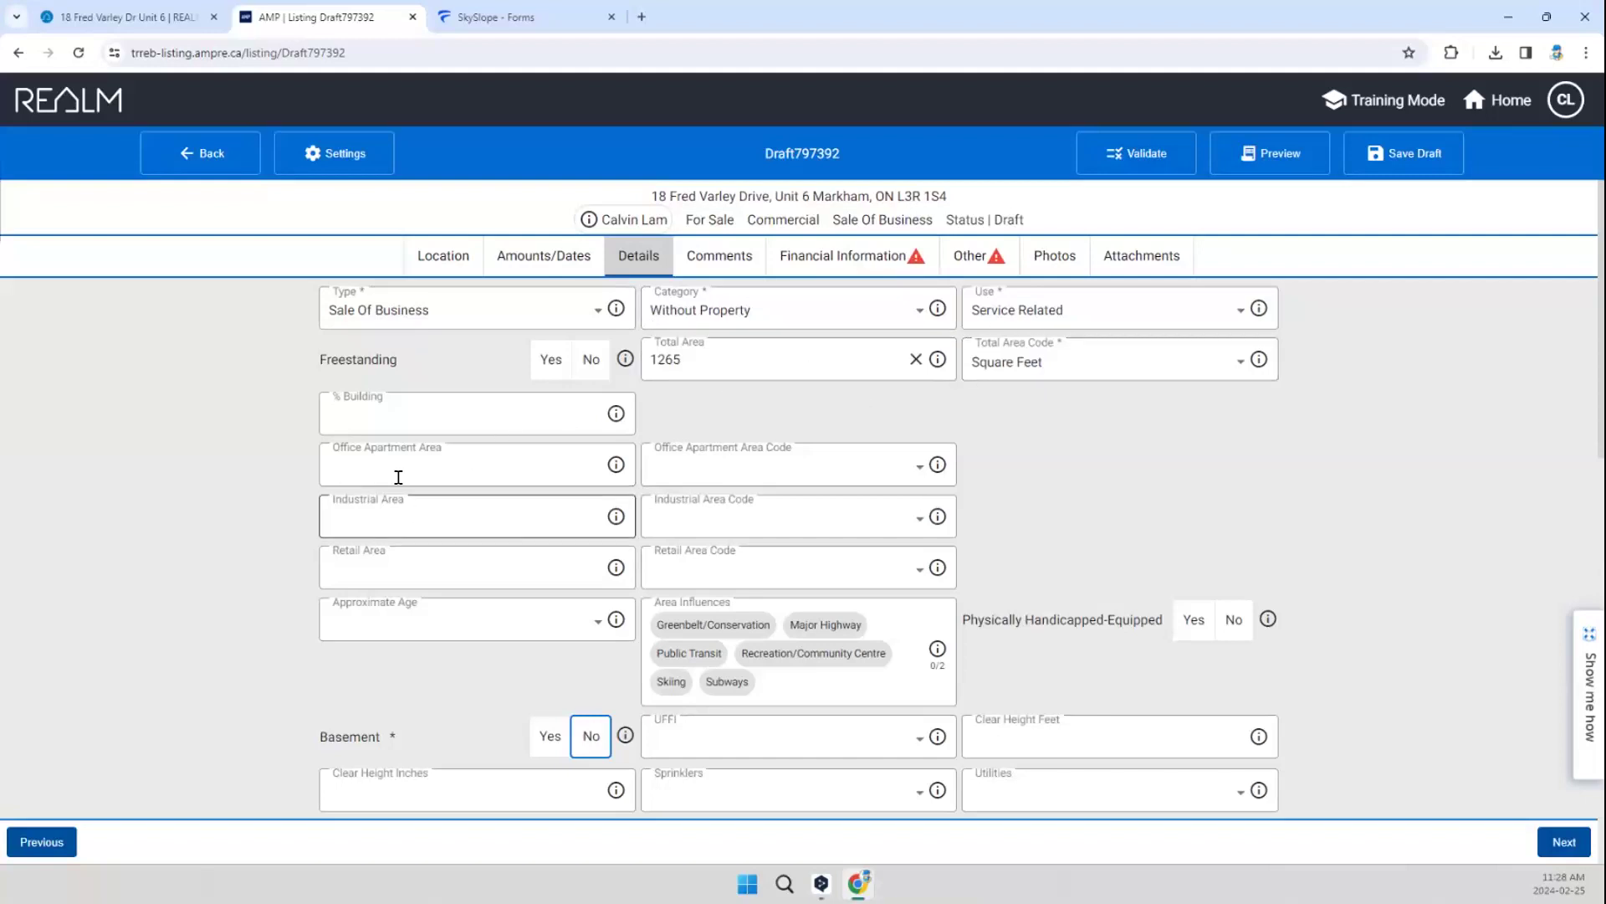
# Step: Review the cloned property details from the area and basement fields down to the garage type and its options
pyautogui.scroll(-4, 556, 473)
pyautogui.scroll(-6, 825, 507)
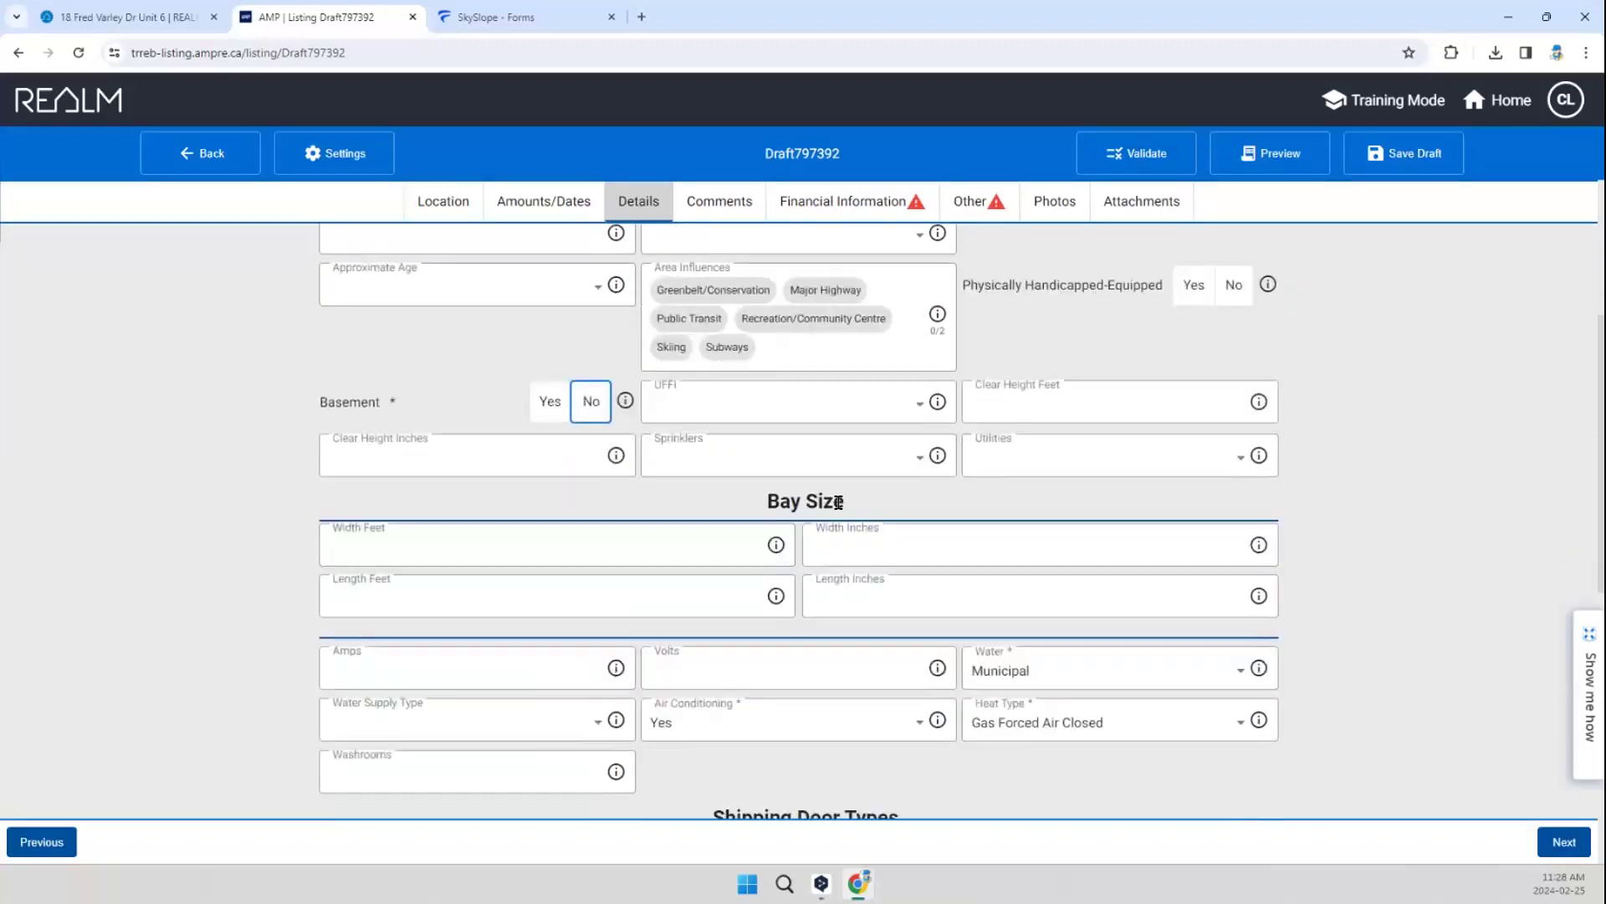
pyautogui.scroll(-4, 810, 489)
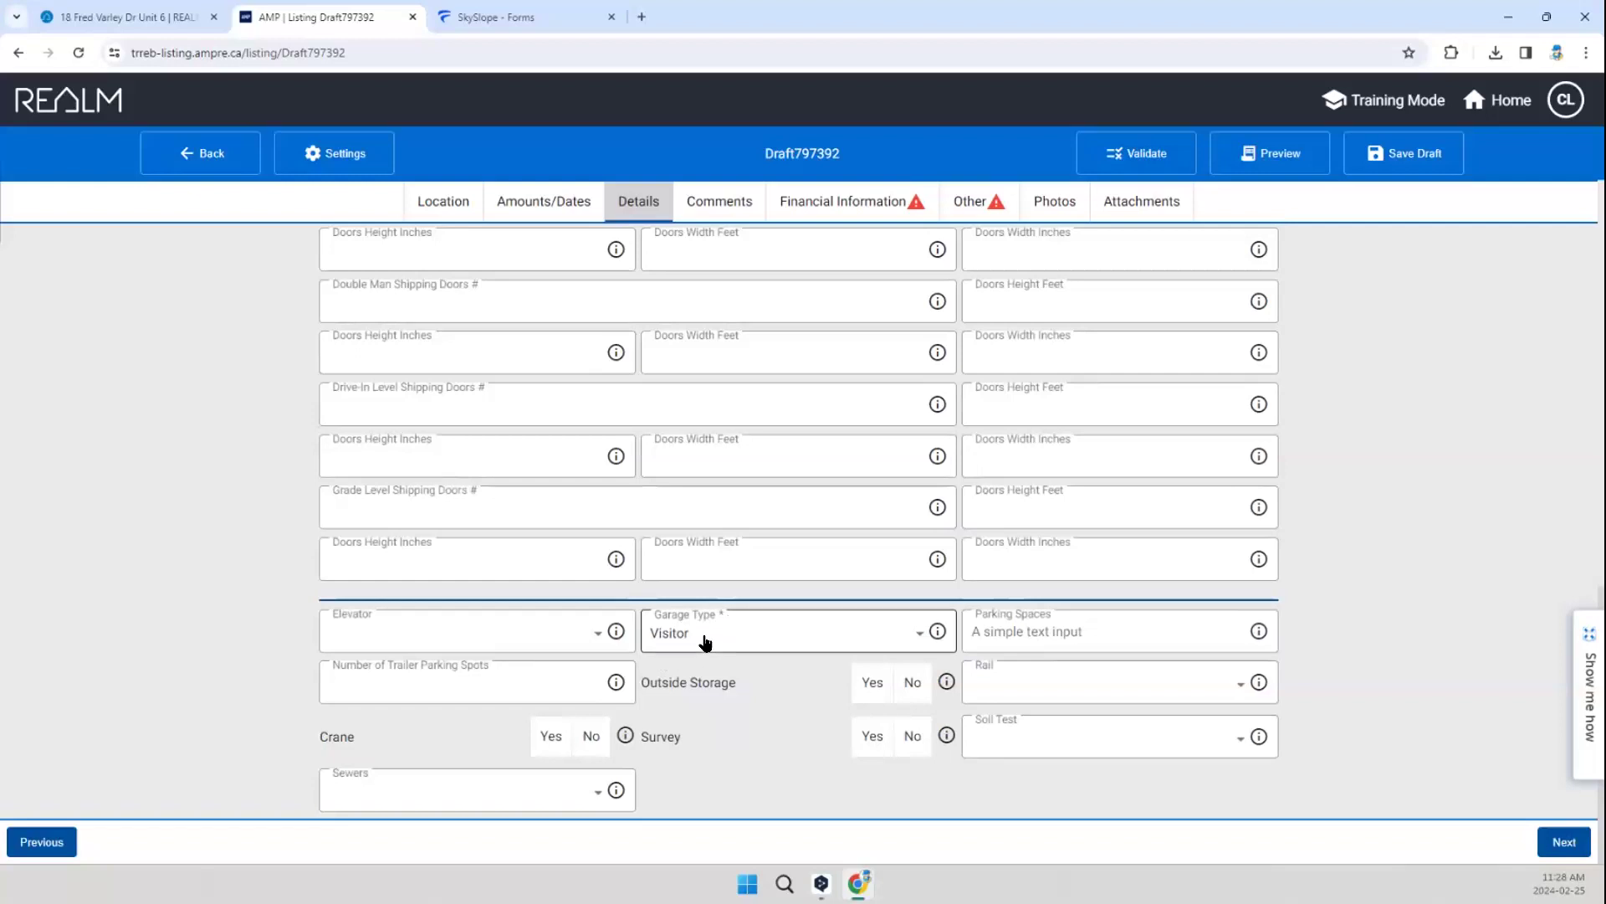
pyautogui.click(705, 641)
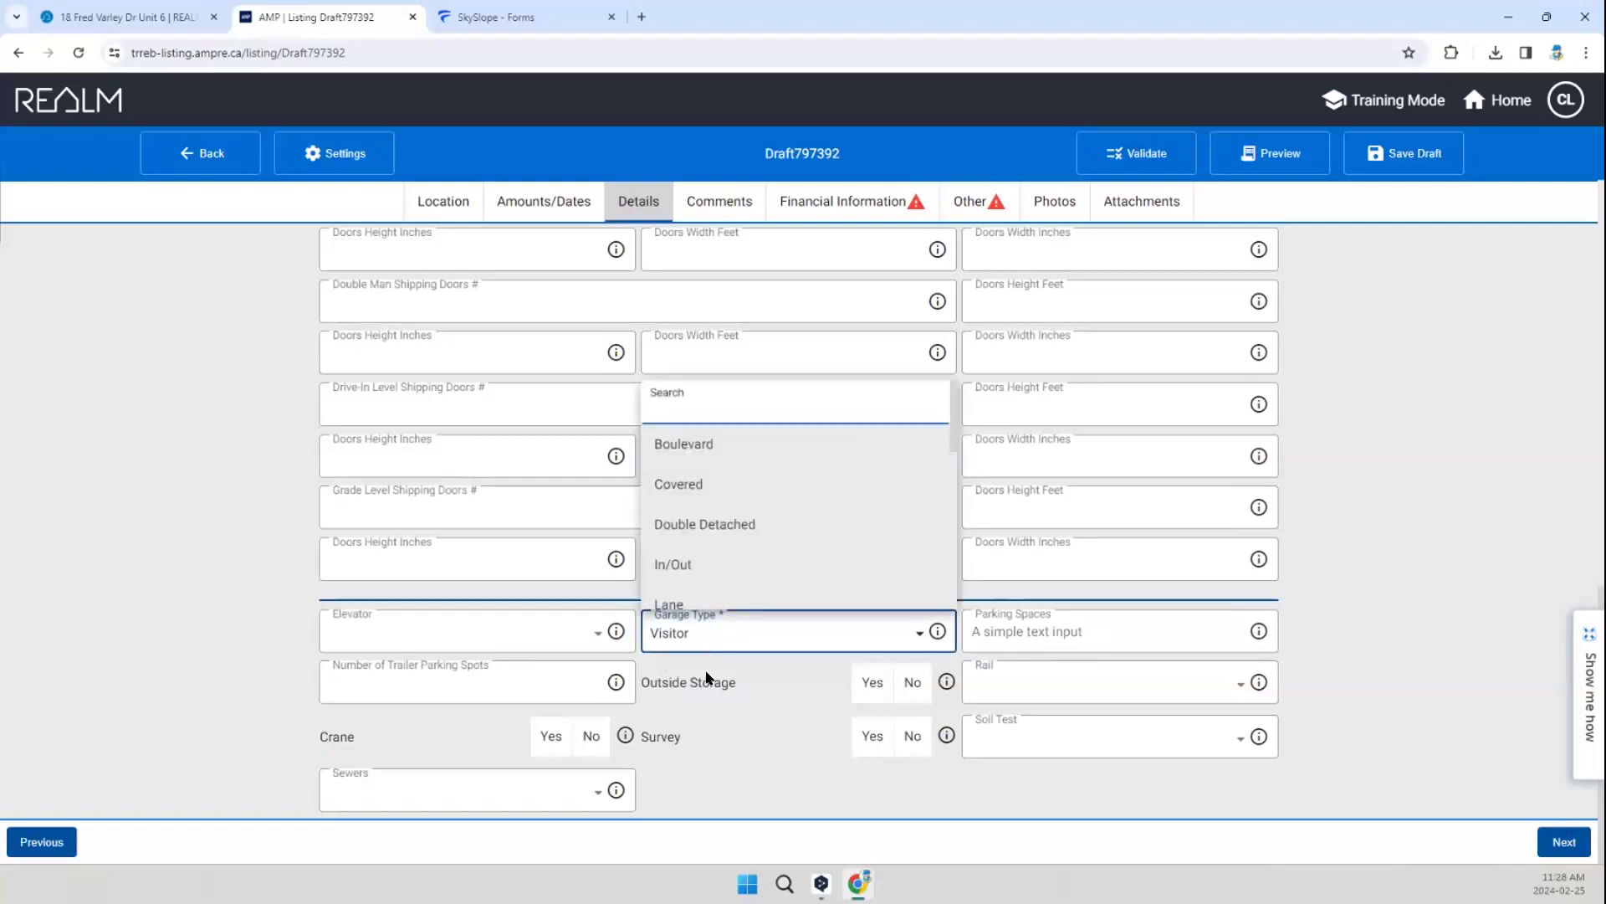
pyautogui.click(728, 697)
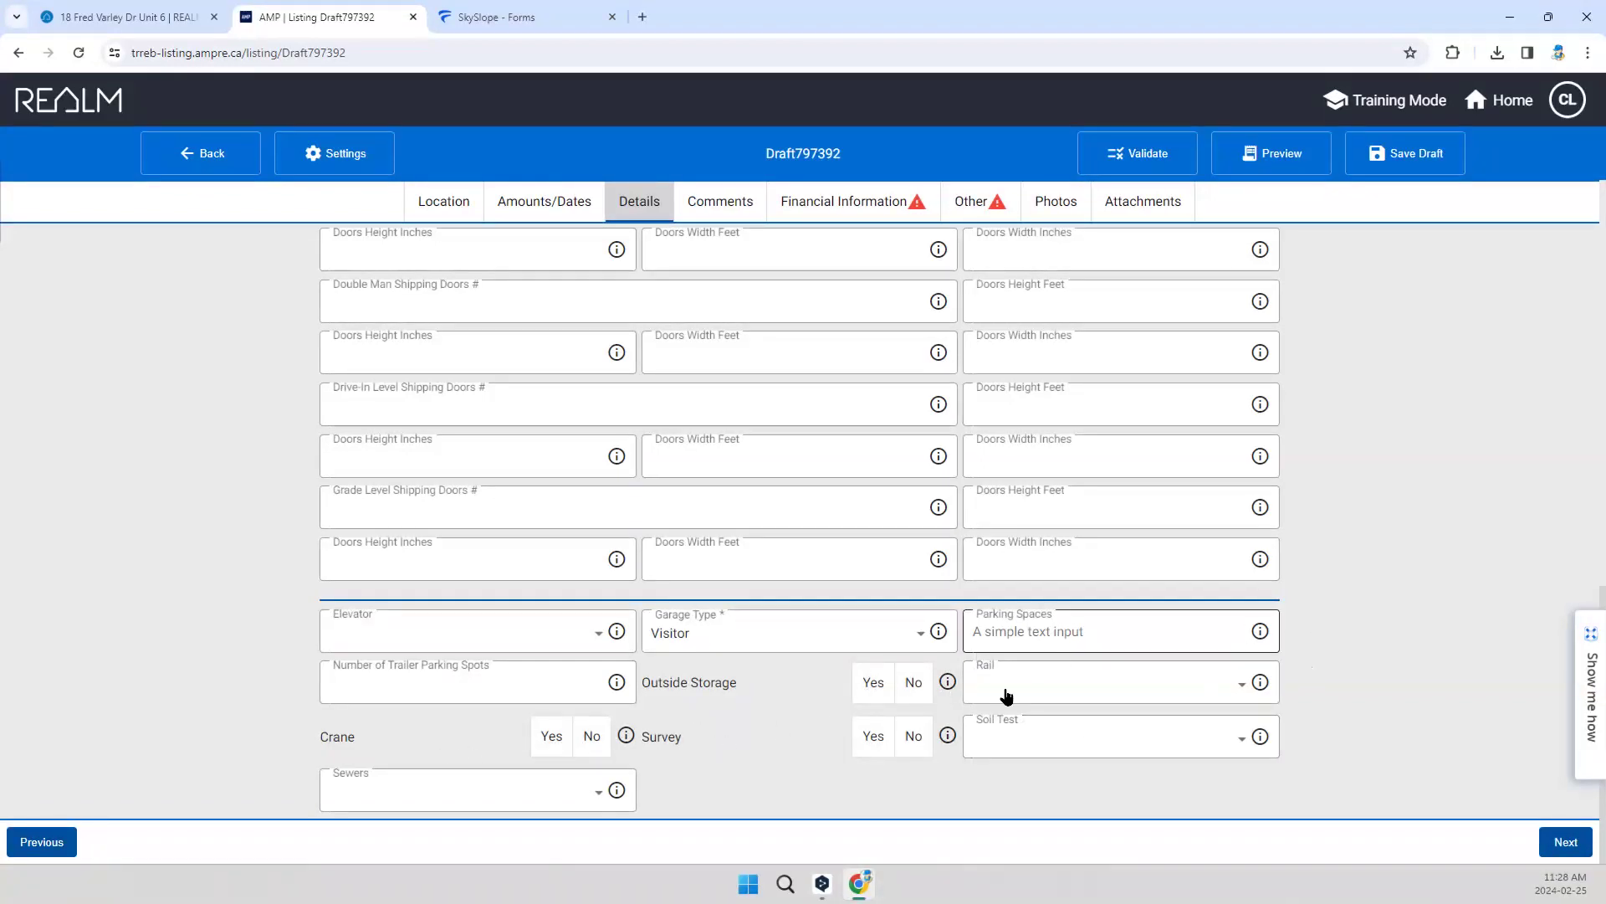
pyautogui.scroll(1, 782, 661)
pyautogui.scroll(-1, 784, 666)
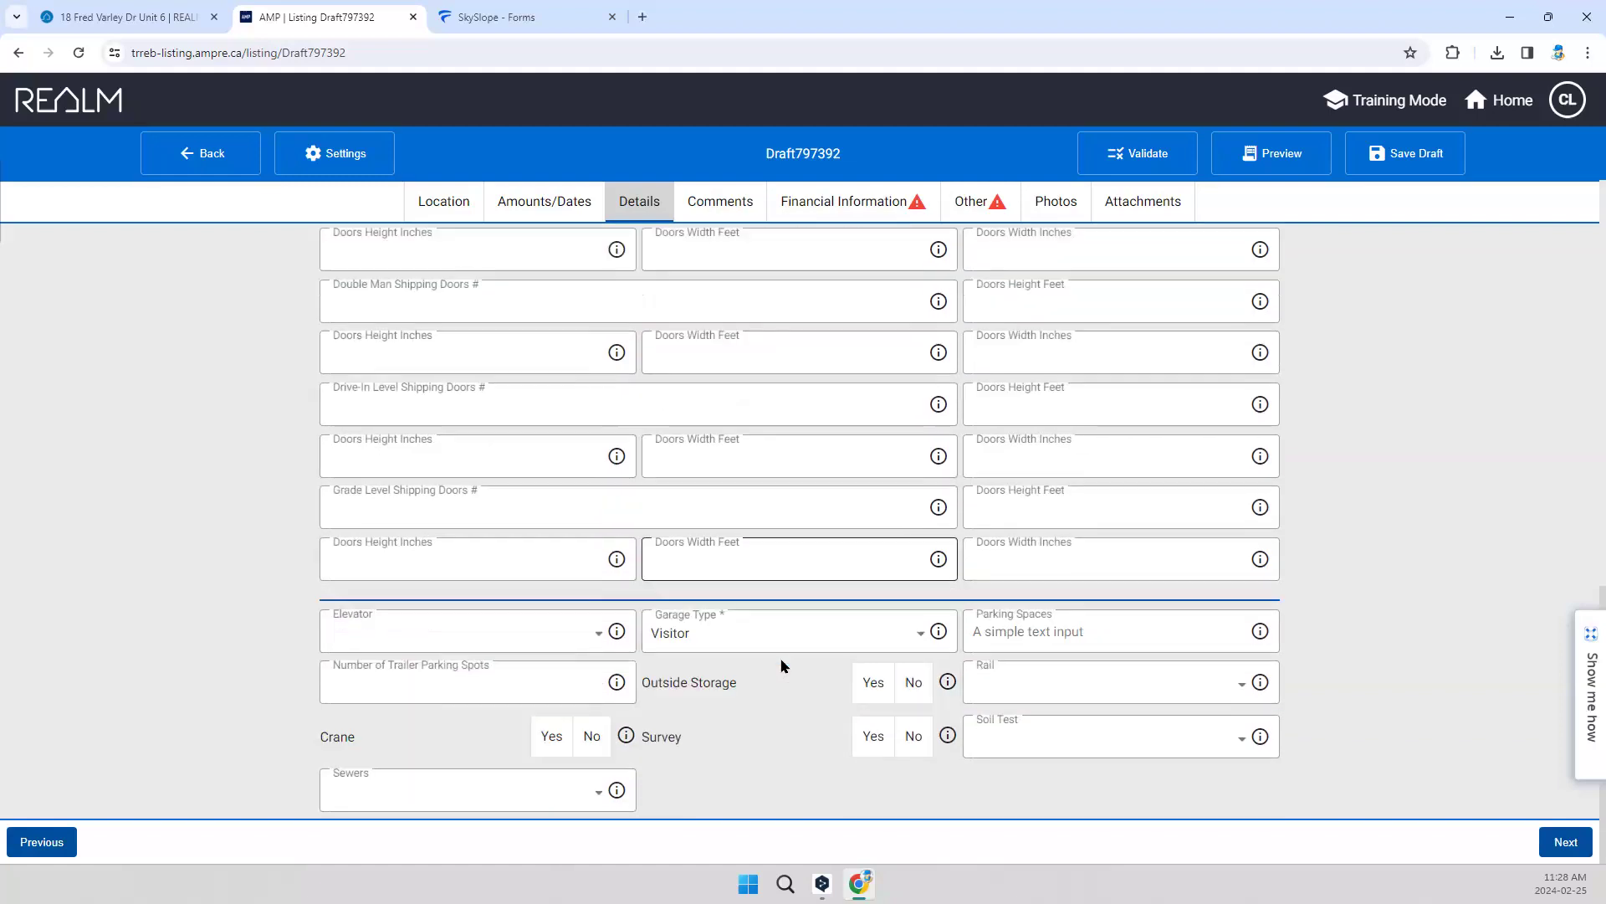
pyautogui.scroll(10, 803, 586)
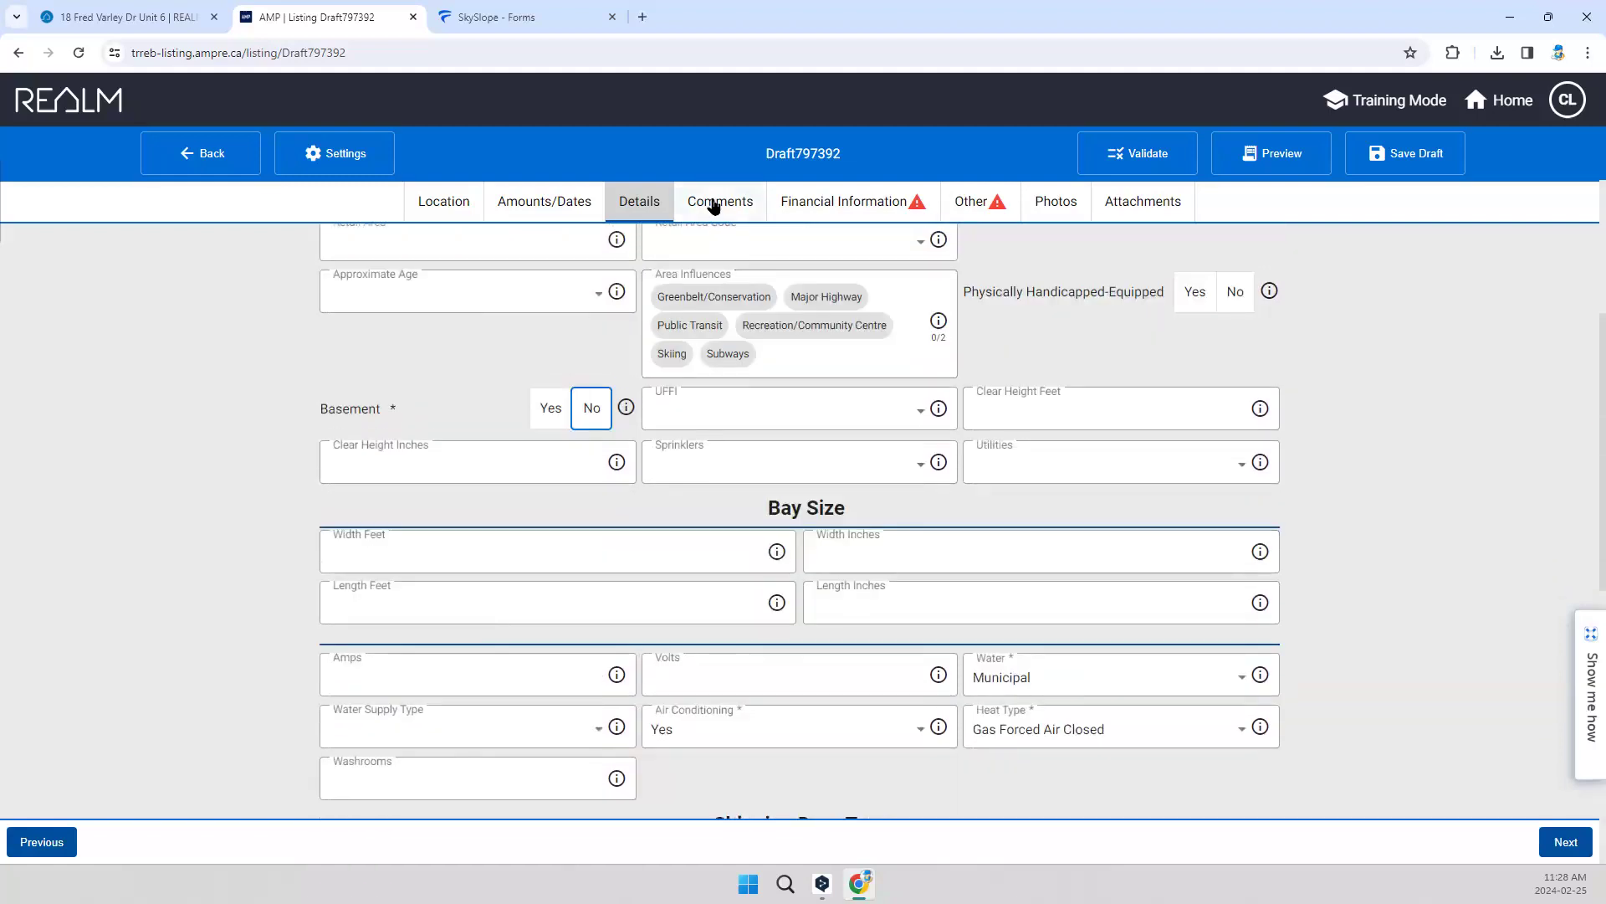
# Step: Paste the prepared turn-key baby and children's business description into the client remarks and compare it with the previous listing's description
pyautogui.click(714, 200)
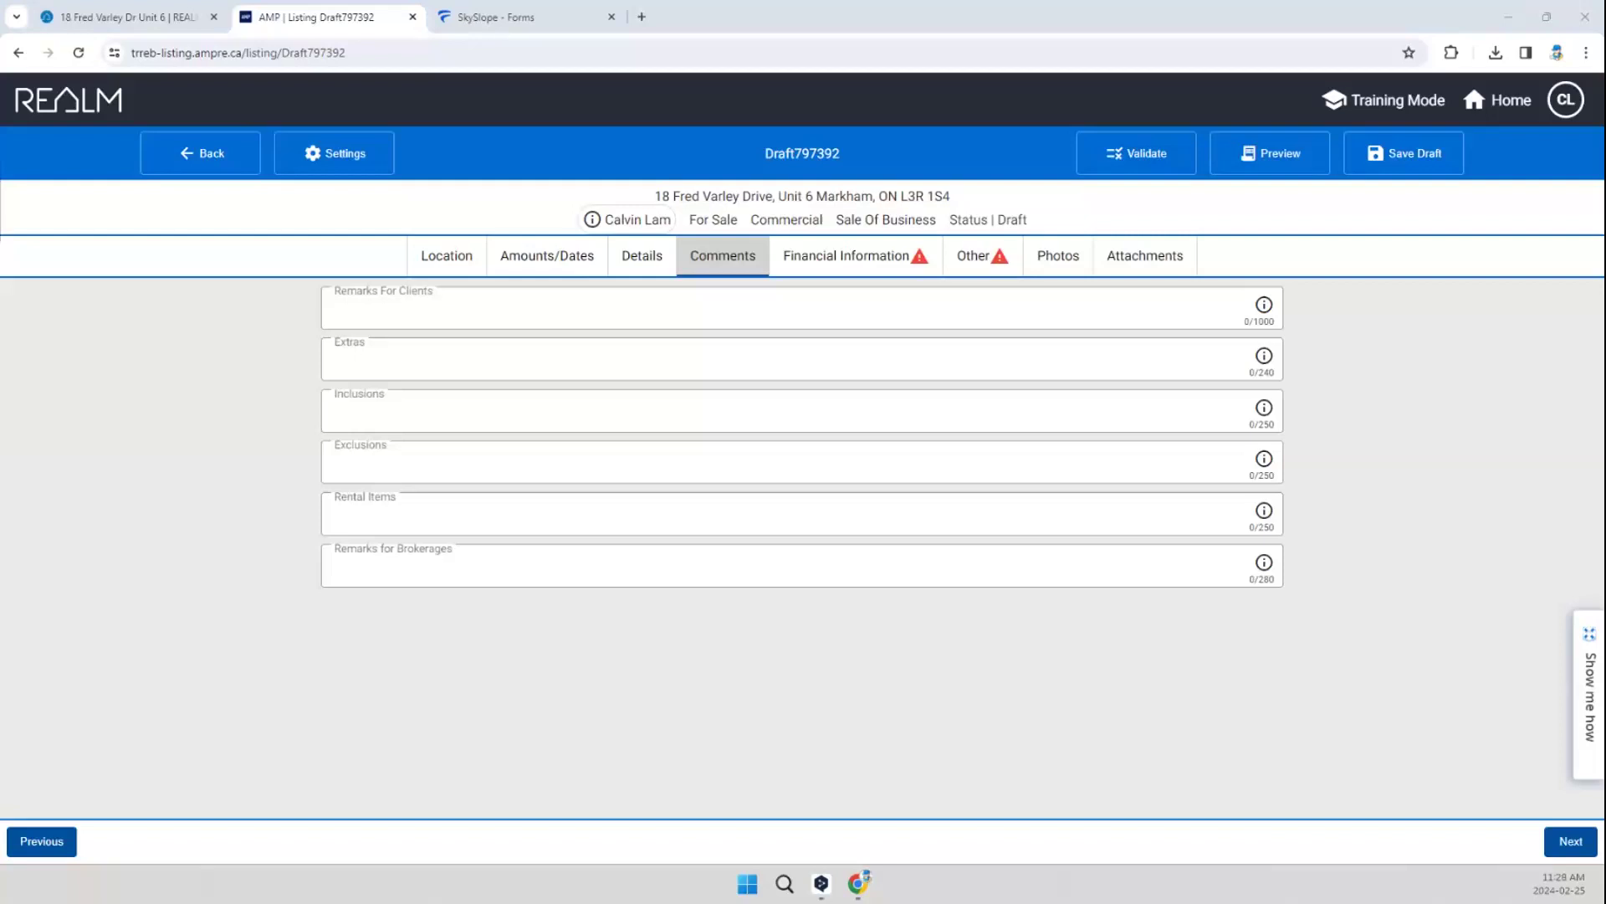
pyautogui.click(458, 303)
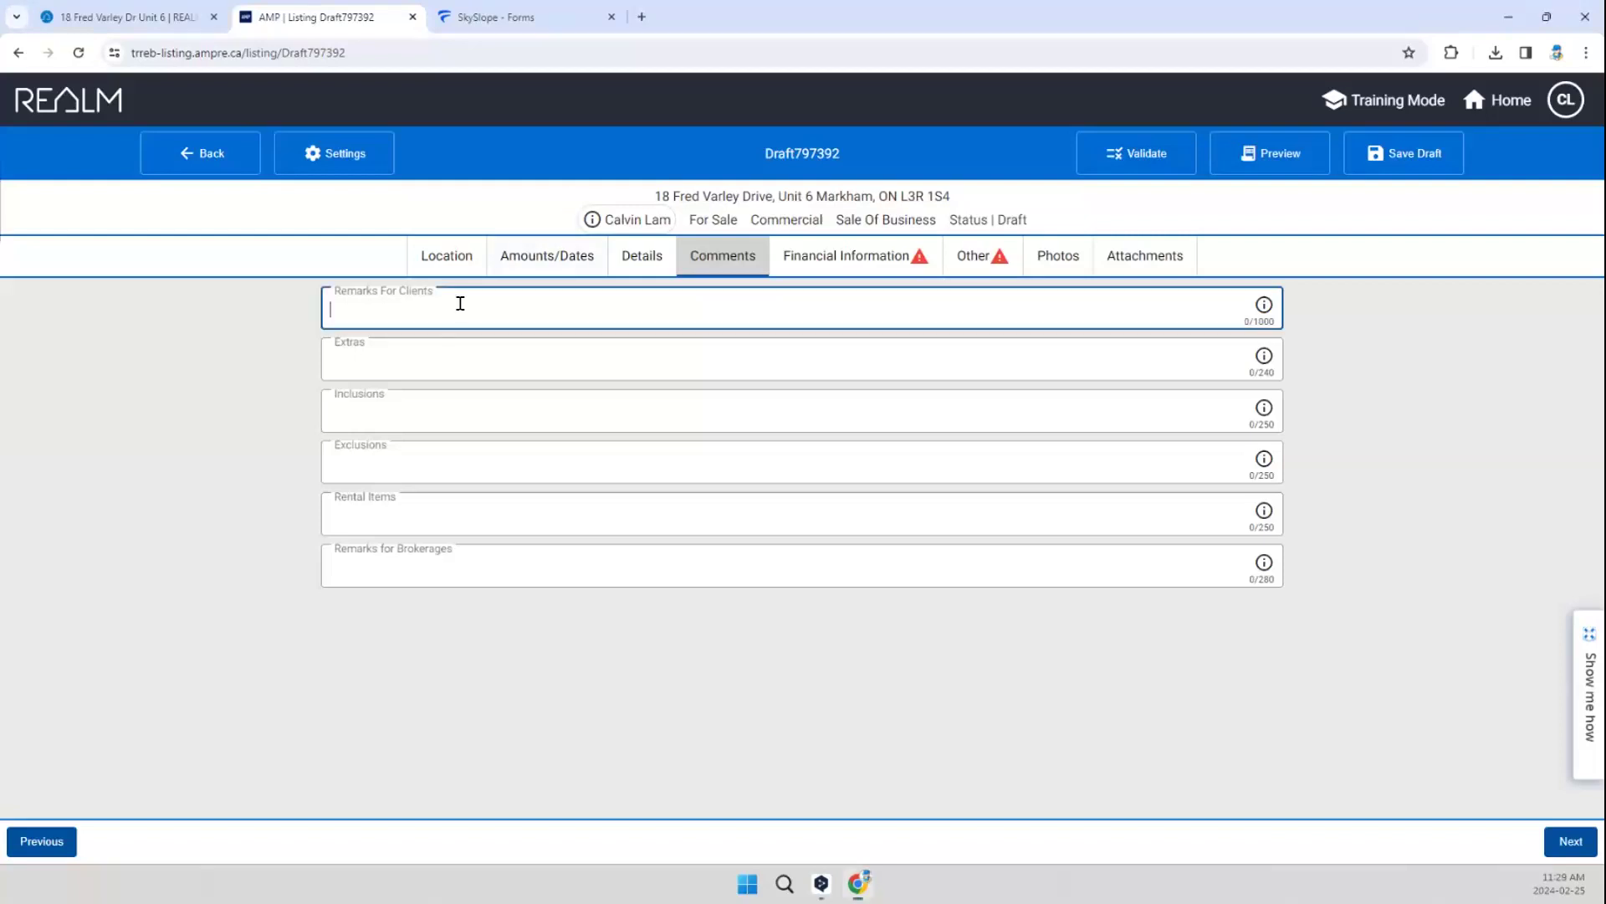
pyautogui.write("Discover a remarkable opportunity to own a flourishing turn-key business in Unionville, Markham, focusing on baby and children's products. With 8 years of success, it features annual sales above $500K and a net income of $130K. The package includes two engaging websites and a suite of social media platforms, ensuring a wide digital footprint. Esteemed for its excellent Google reviews, the business stands as a testament to customer satisfaction and reliability. It offers a stable revenue stream, manageable operating hours for work-life balance, and the seller provides thorough training for a smooth transition, making it an ideal venture for aspiring and experienced entrepreneurs alike.")
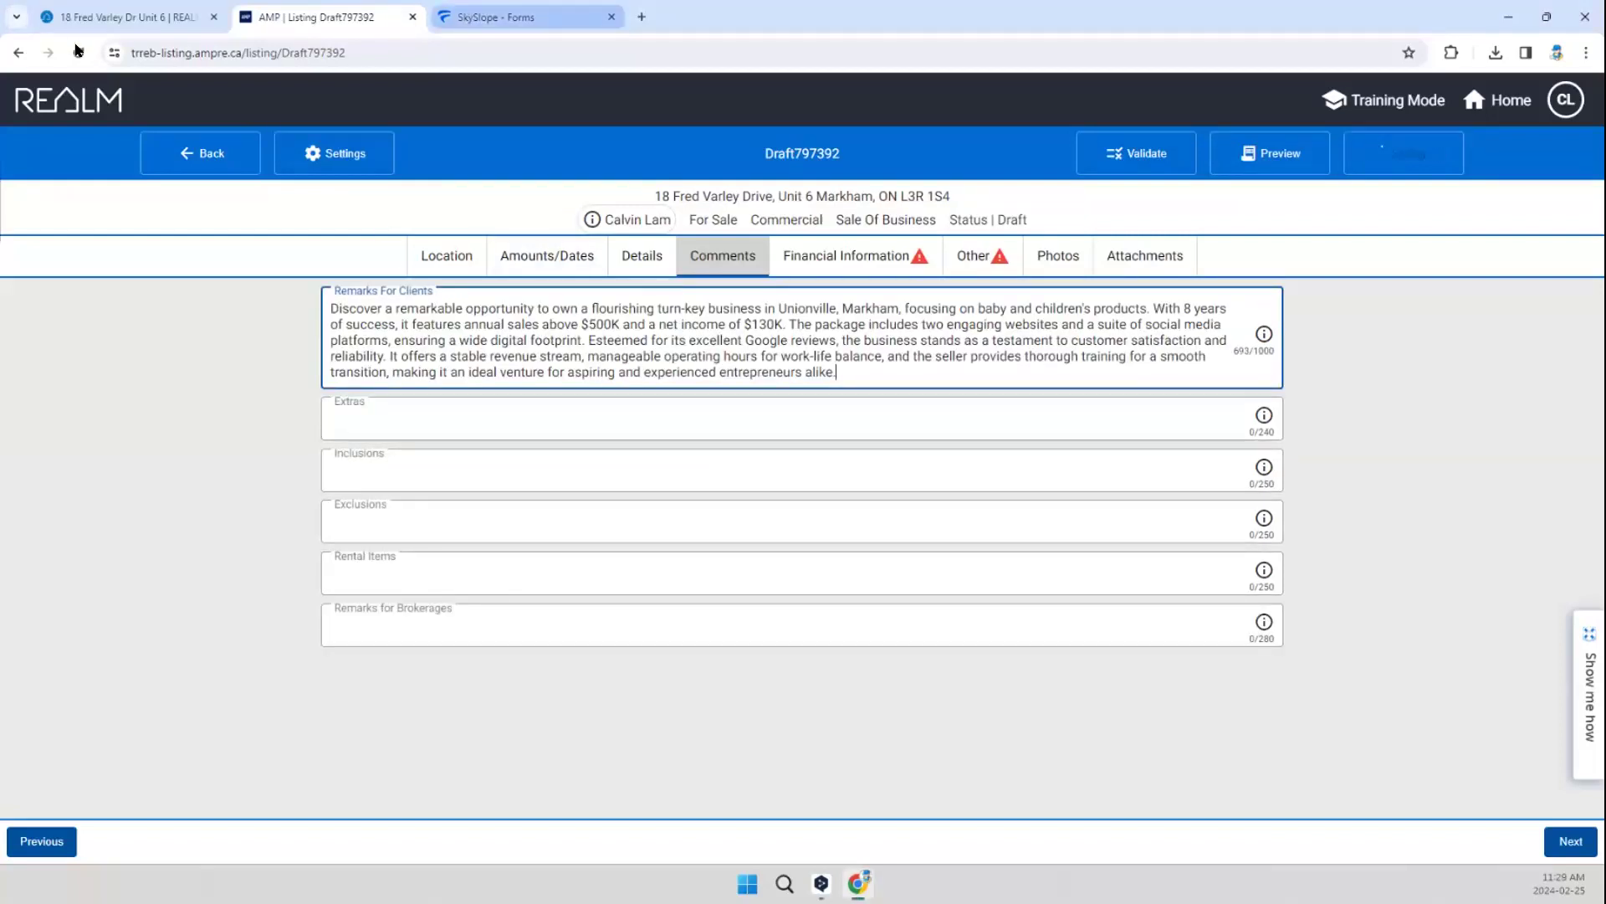
pyautogui.click(117, 17)
pyautogui.scroll(-4, 535, 502)
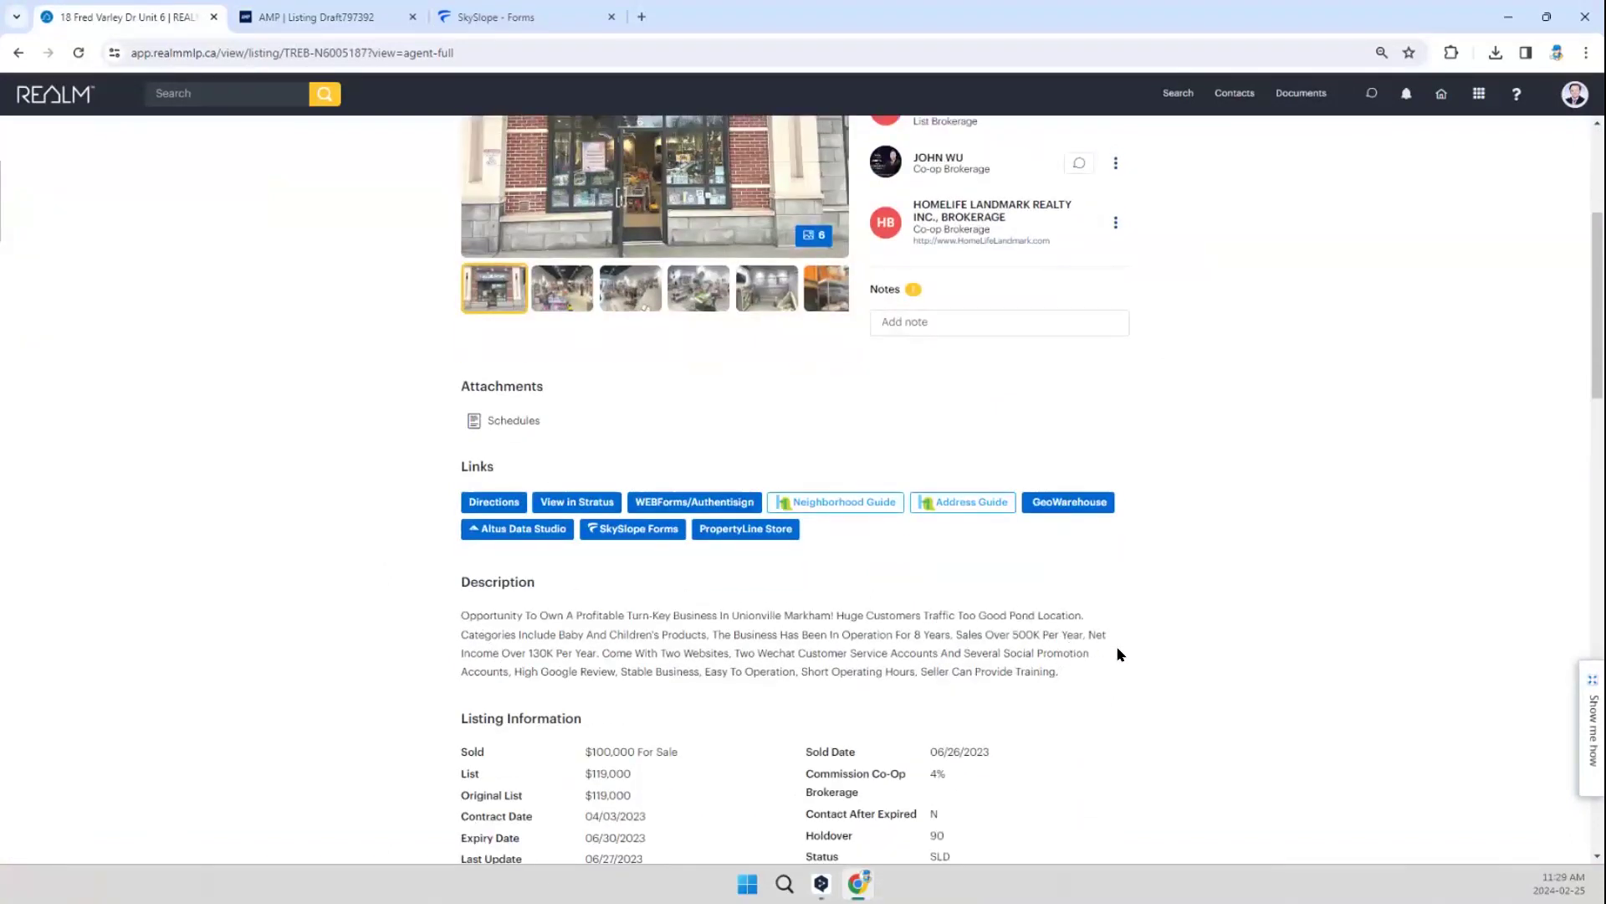
pyautogui.scroll(-1, 1120, 653)
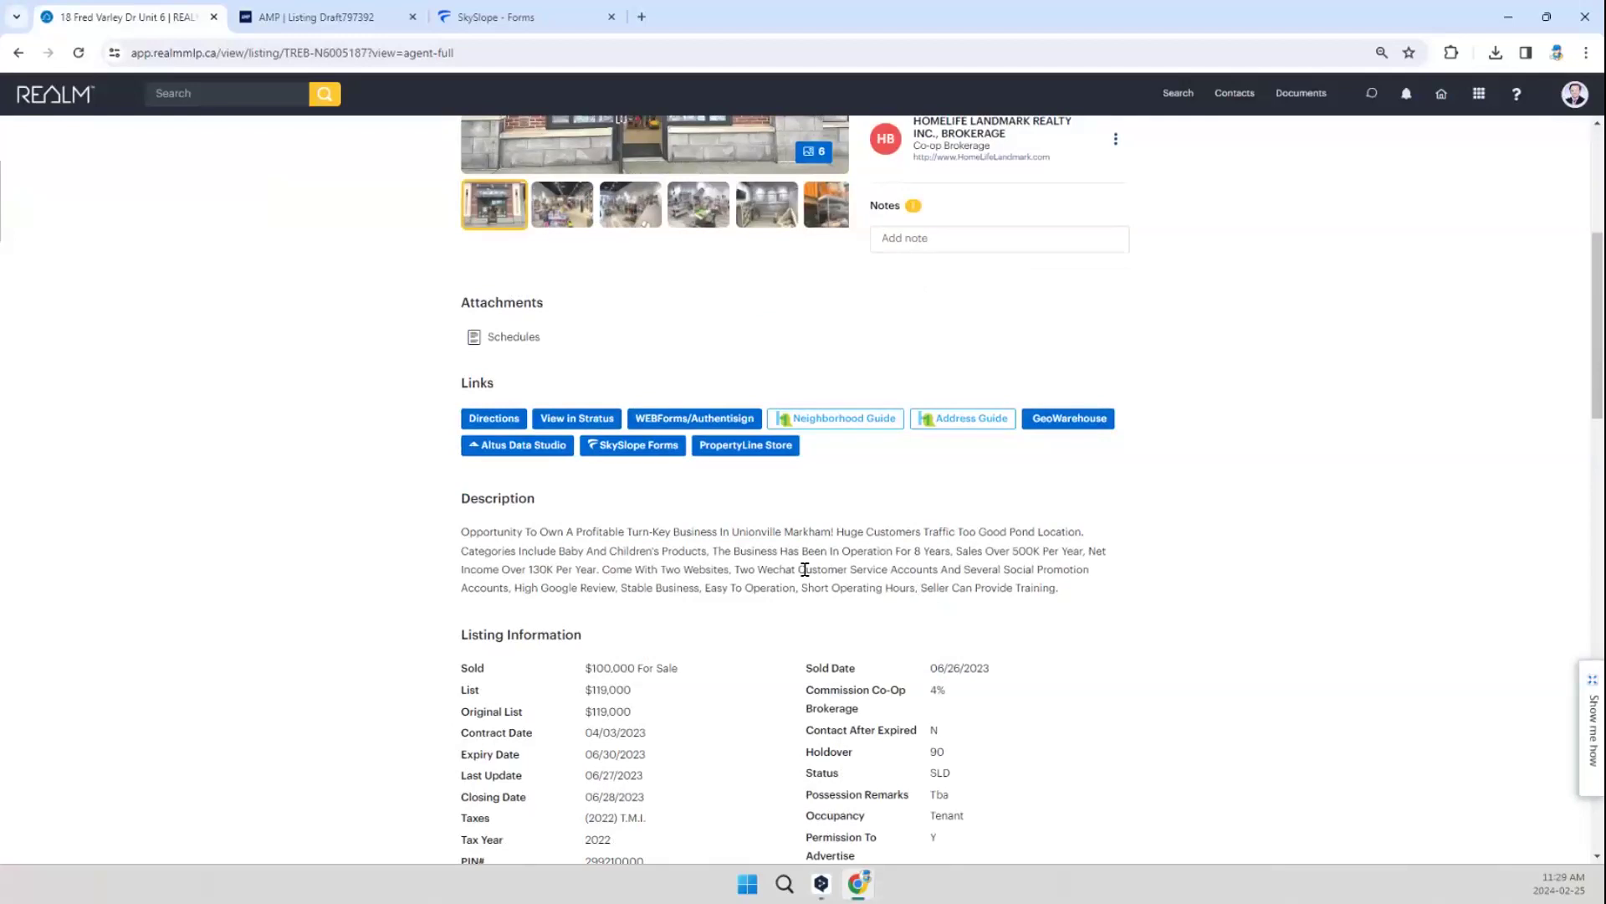
pyautogui.click(287, 20)
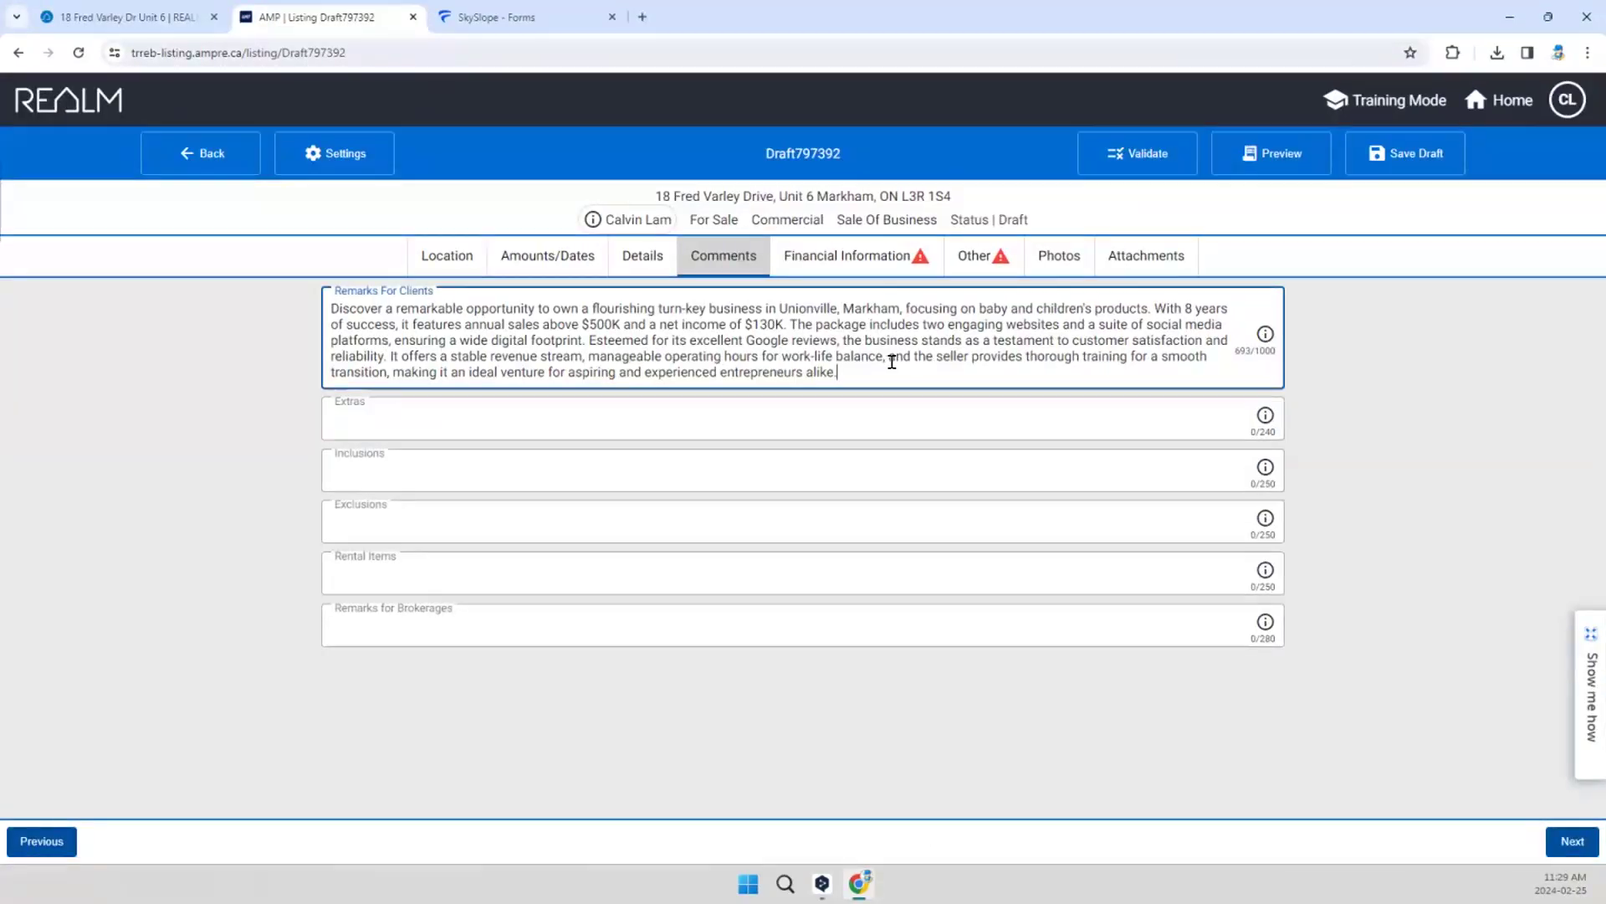
# Step: Copy the previous listing's extras text about the $4781.32 monthly rent, remaining term and renewals into the draft's Extras
pyautogui.click(144, 19)
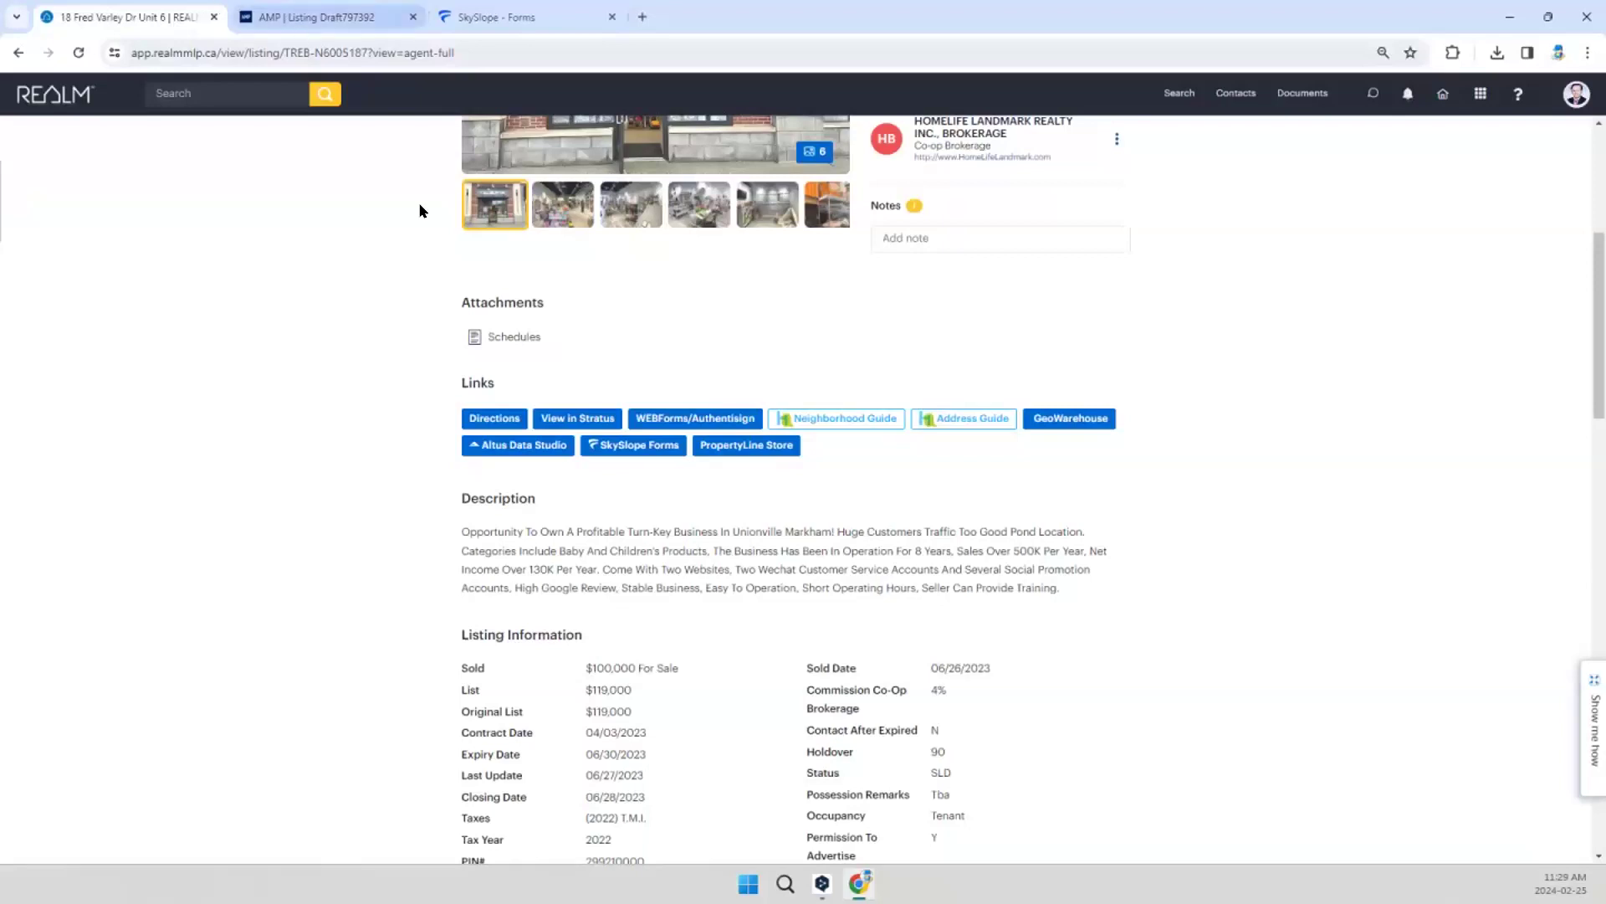
pyautogui.scroll(-8, 726, 533)
pyautogui.scroll(-7, 723, 532)
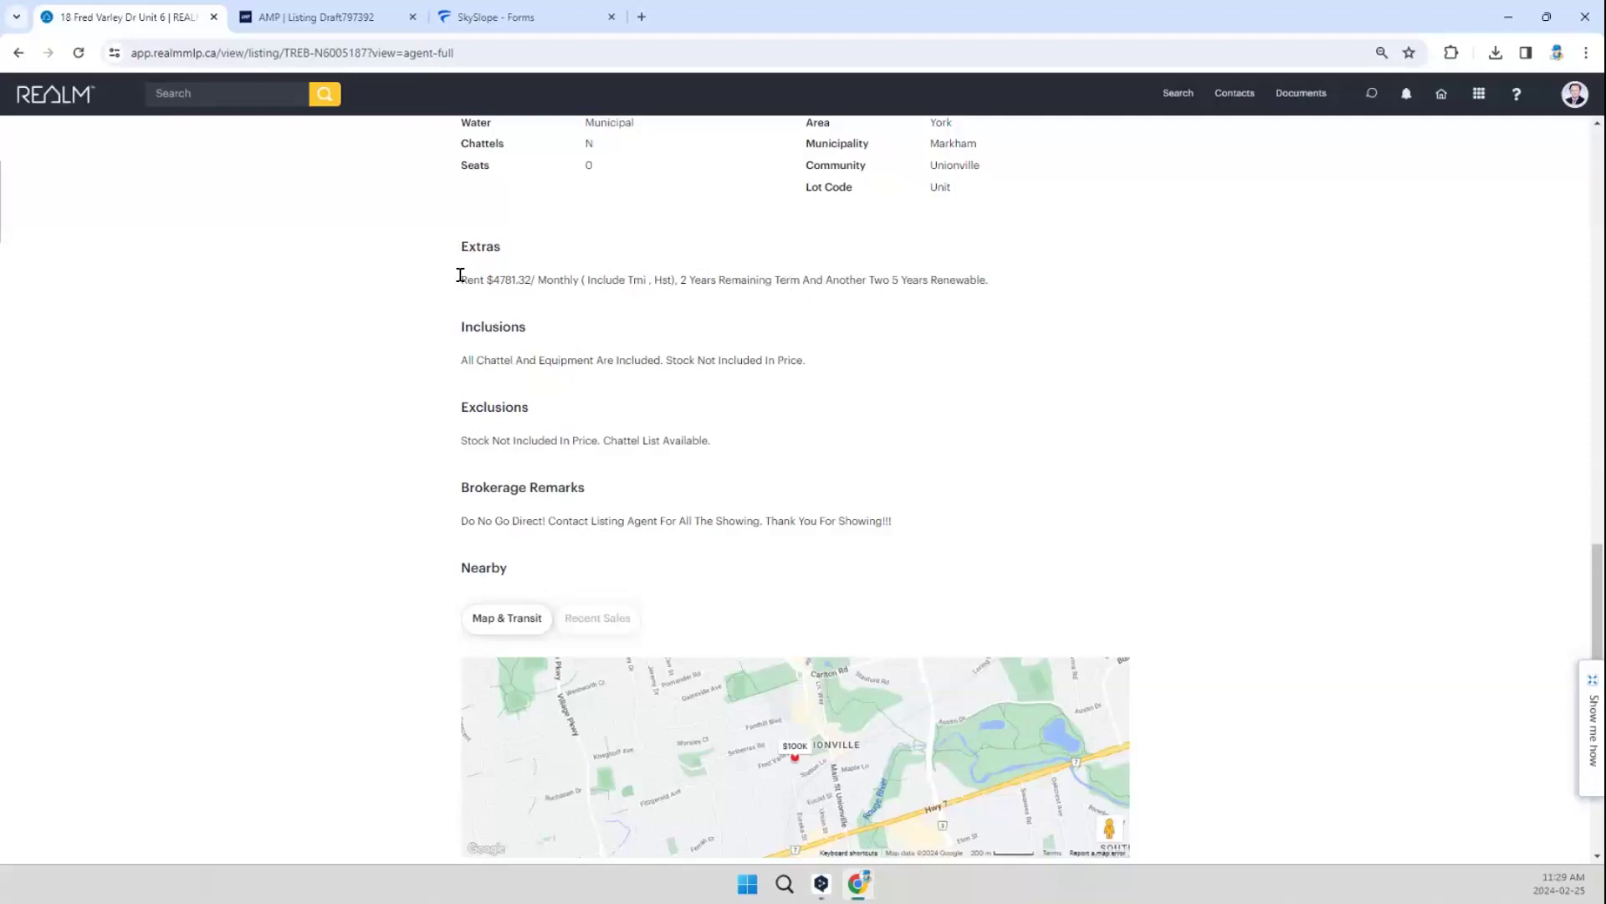
pyautogui.tripleClick(1006, 282)
pyautogui.hotkey('ctrl', 'c')
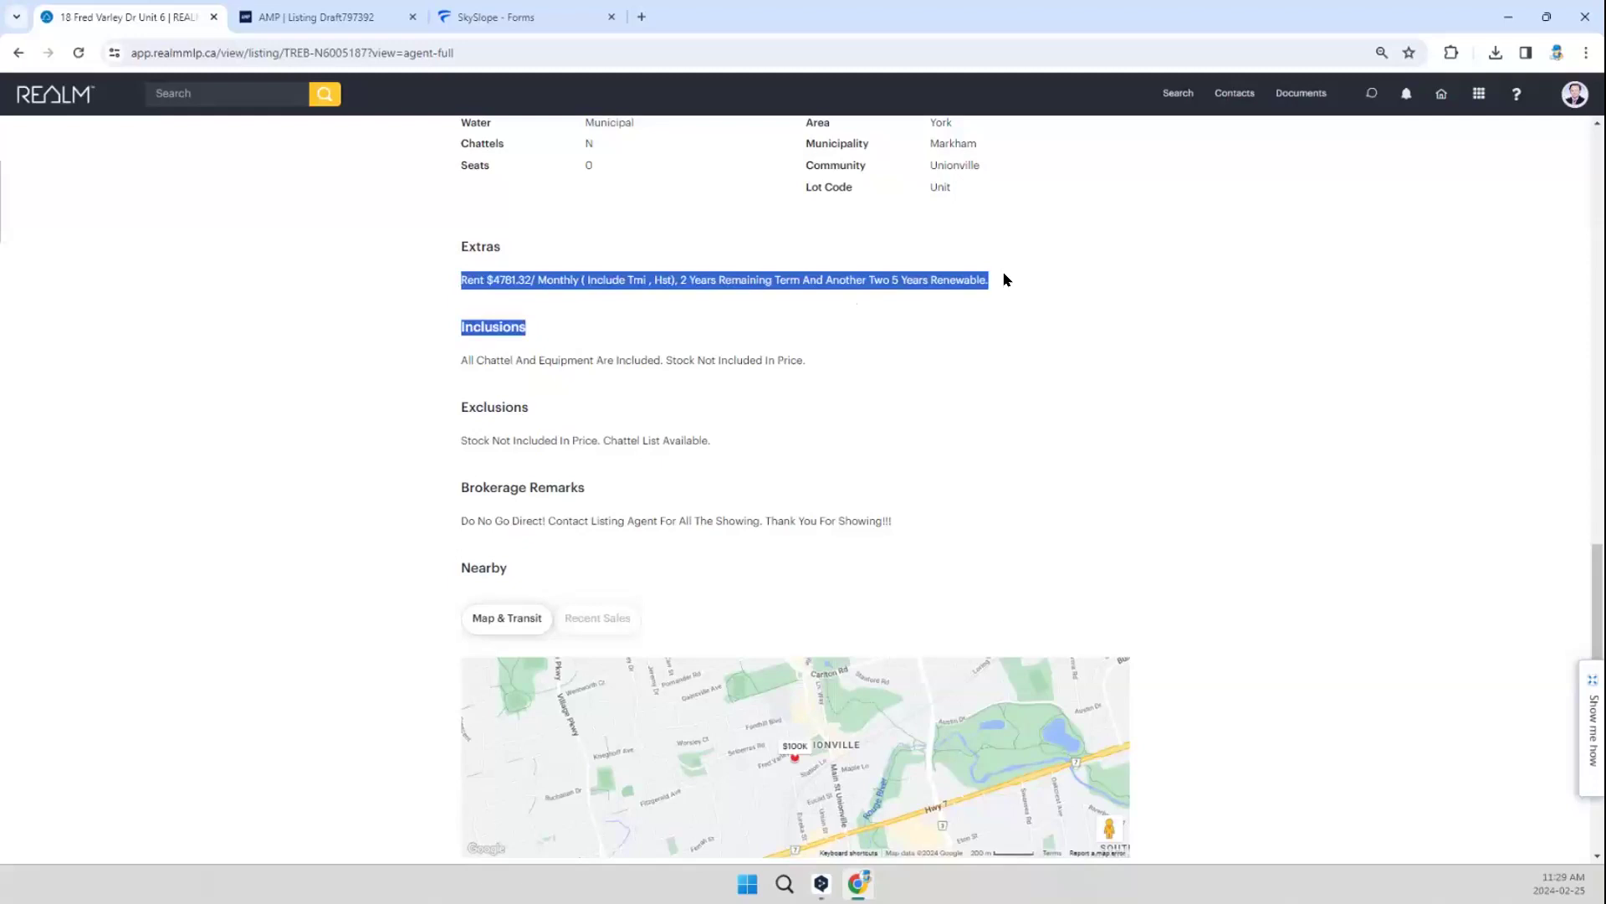
pyautogui.click(340, 19)
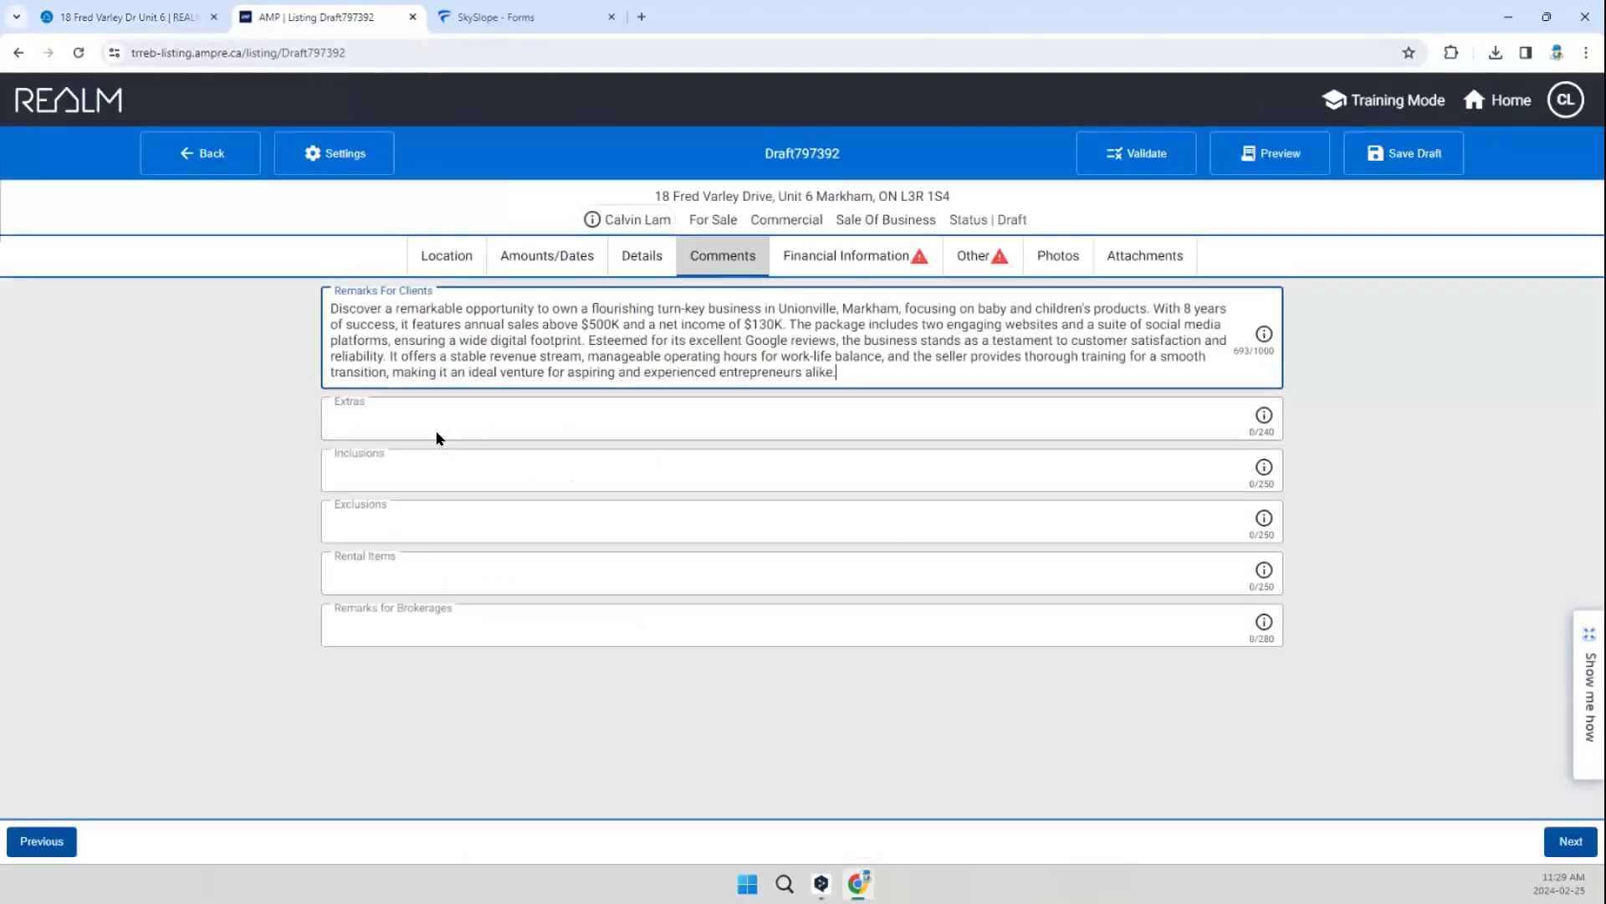
pyautogui.click(364, 413)
pyautogui.hotkey('ctrl', 'v')
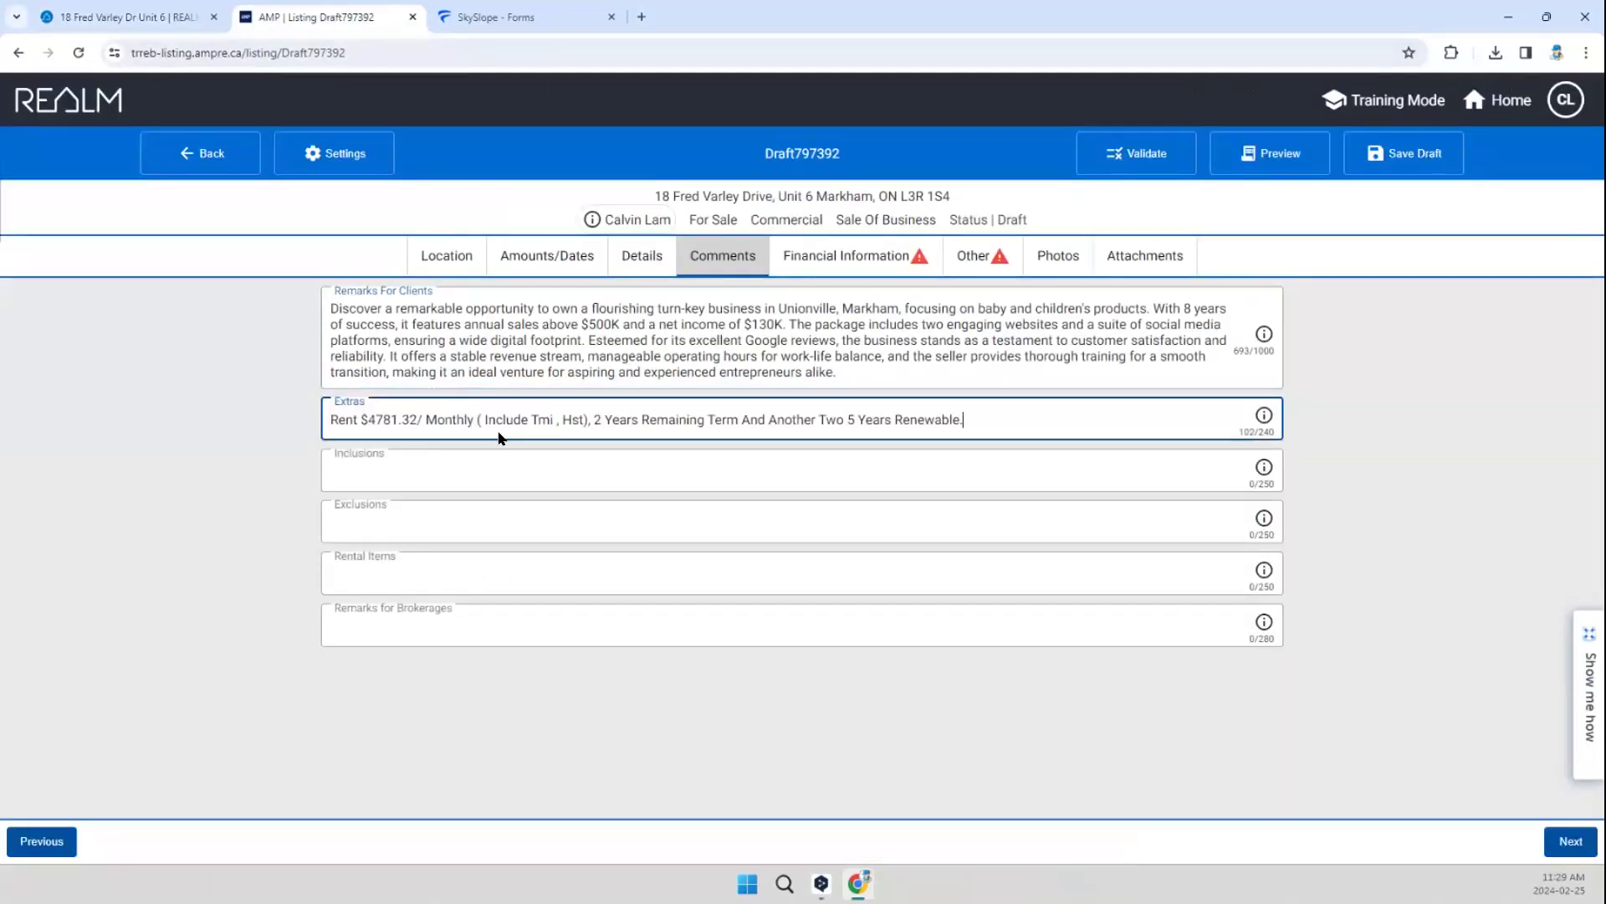
pyautogui.click(552, 419)
pyautogui.click(646, 420)
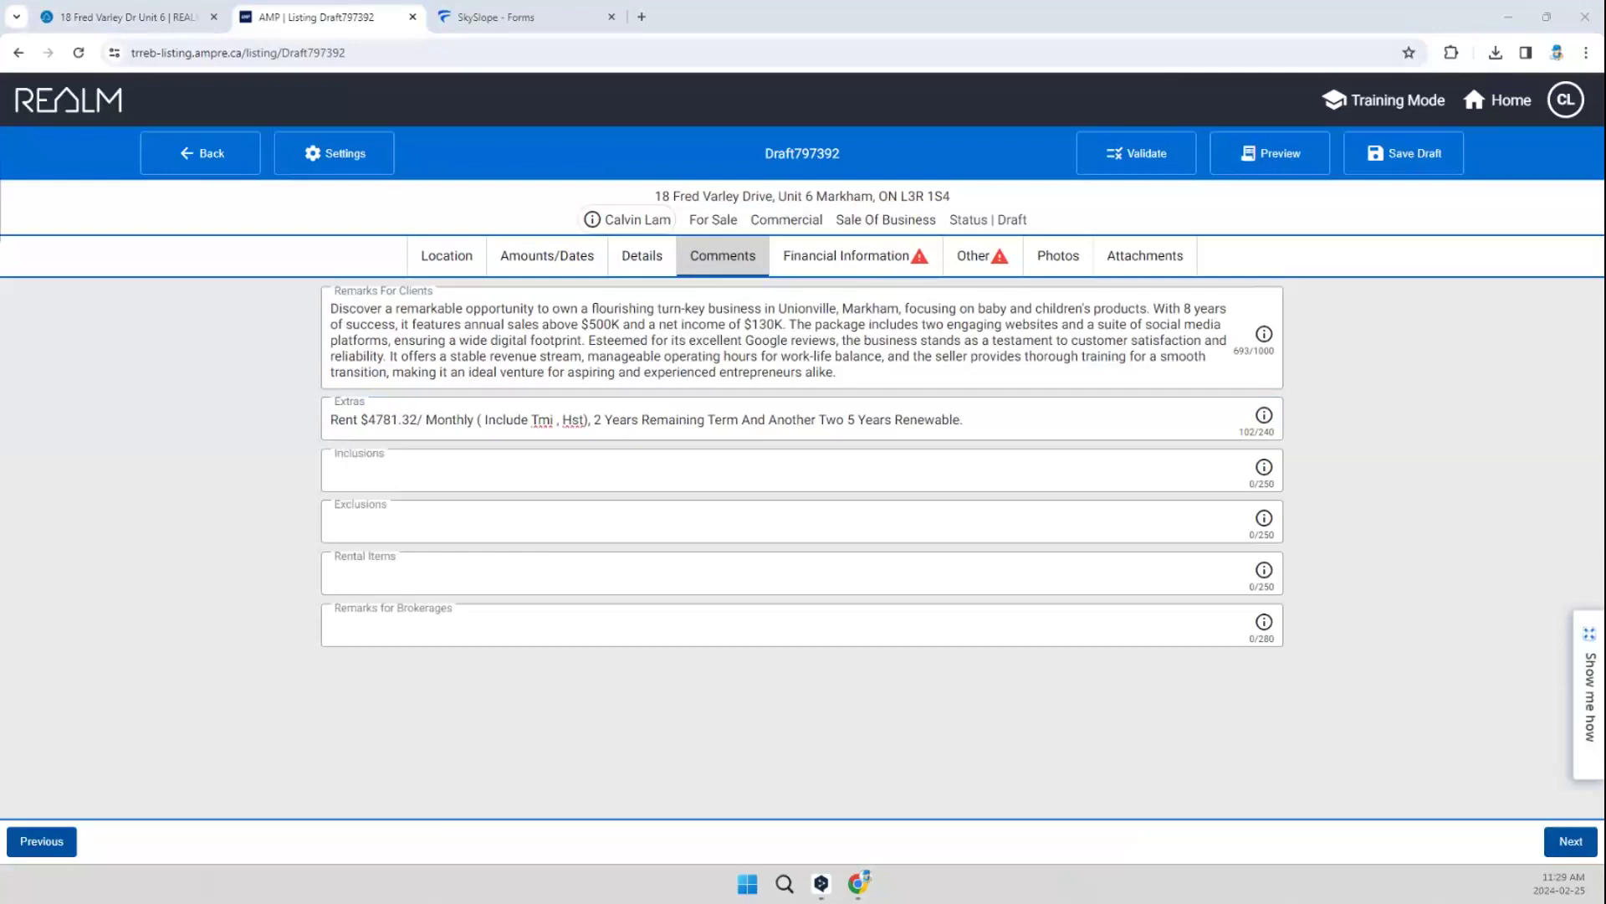
# Step: Enter "All Chattel And Equipment Are Included. Stock Not Included In Price." as inclusions and "Stock Not Included In Price." as exclusions
pyautogui.click(364, 465)
pyautogui.write('All Chattel And Equipment Are Included. Stock Not Included In Price')
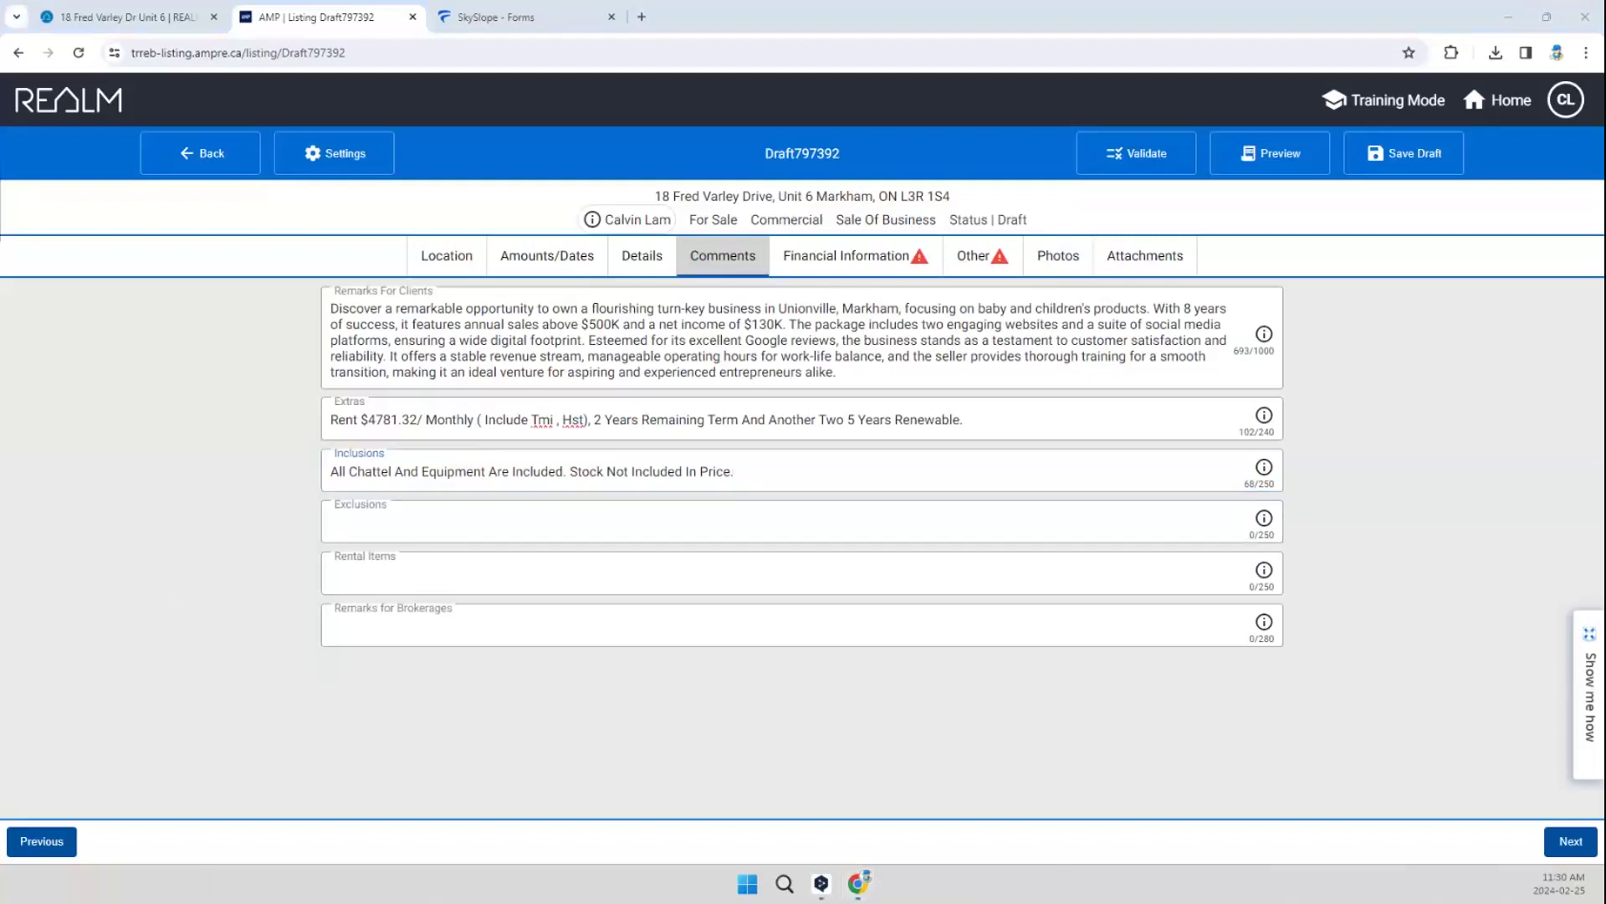
pyautogui.click(399, 522)
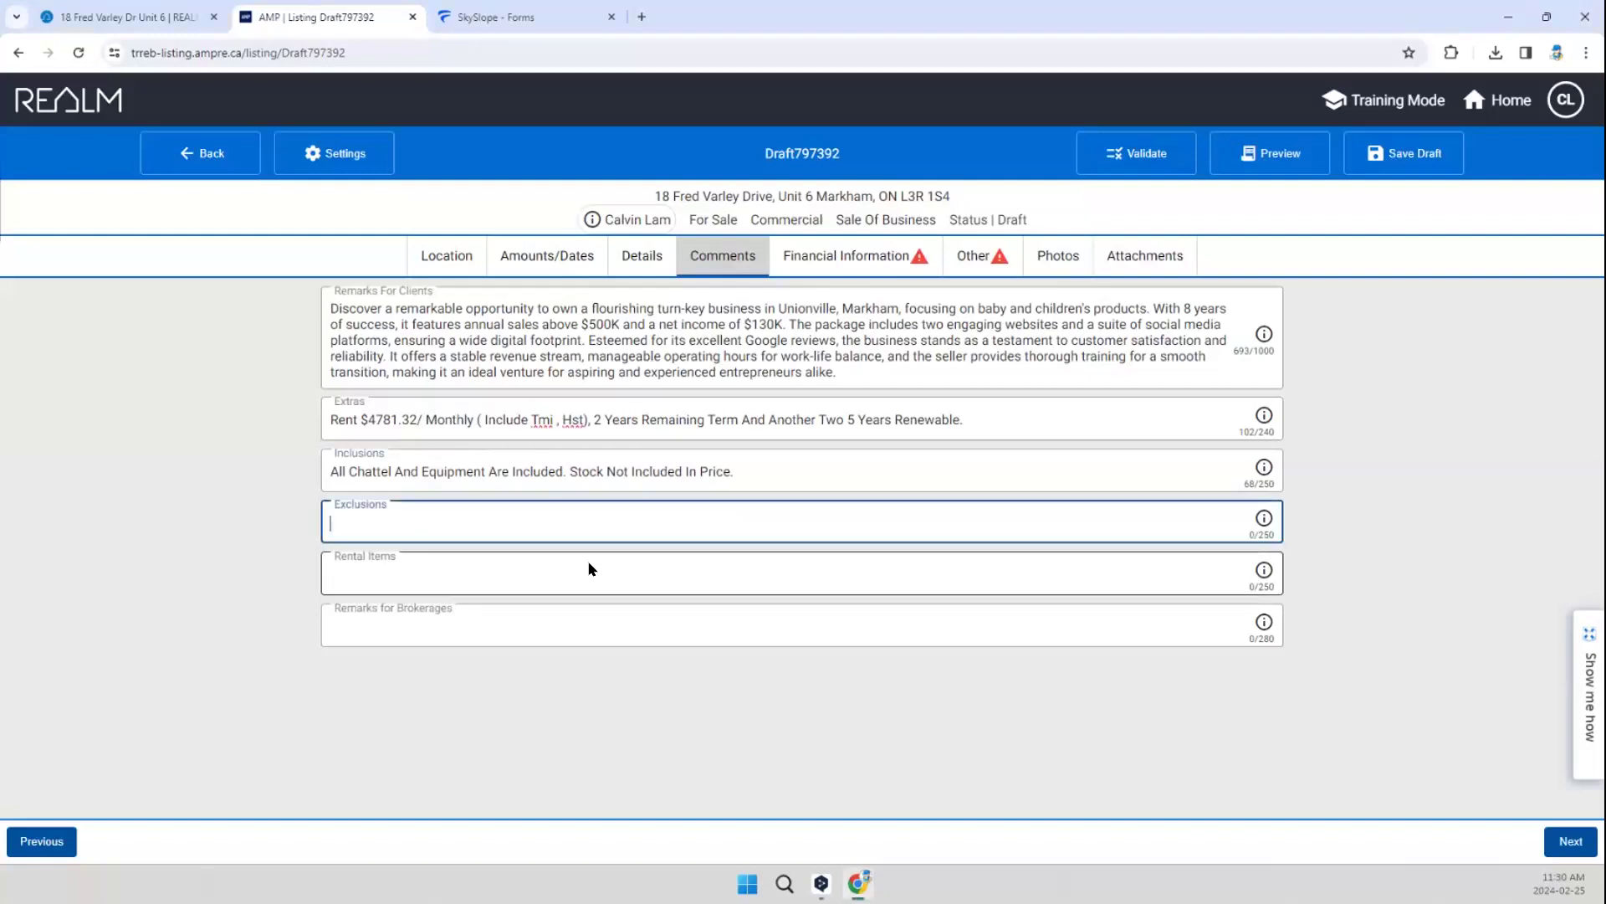
pyautogui.write('Stock Not Included In Price. Chattel List Available.')
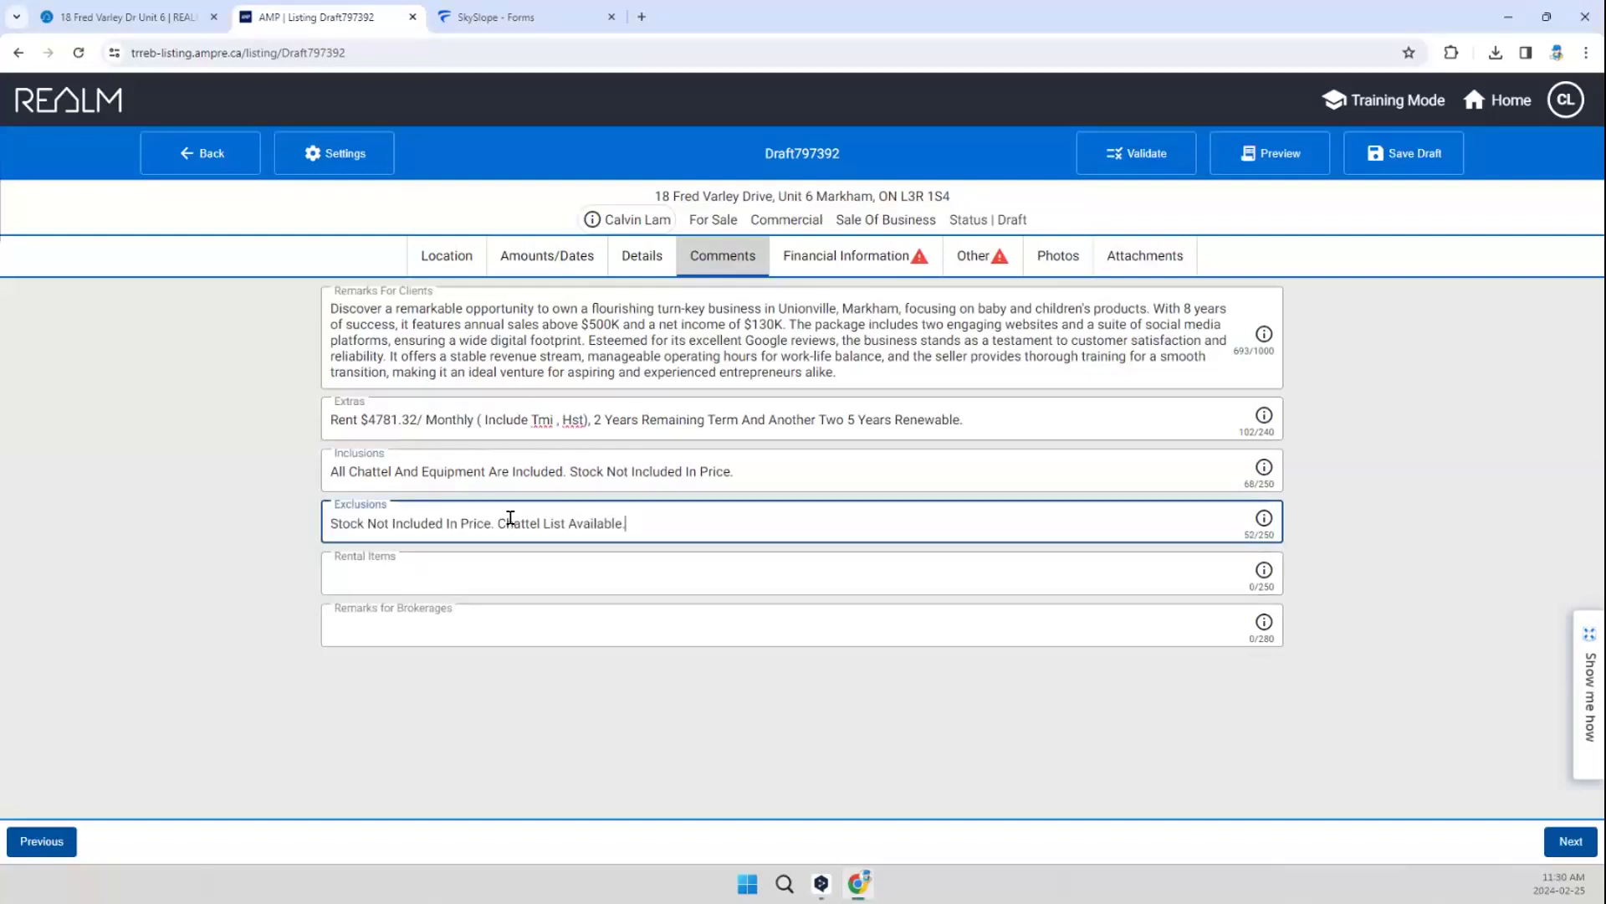
pyautogui.moveTo(497, 523); pyautogui.dragTo(660, 516)
pyautogui.press('BackSpace')
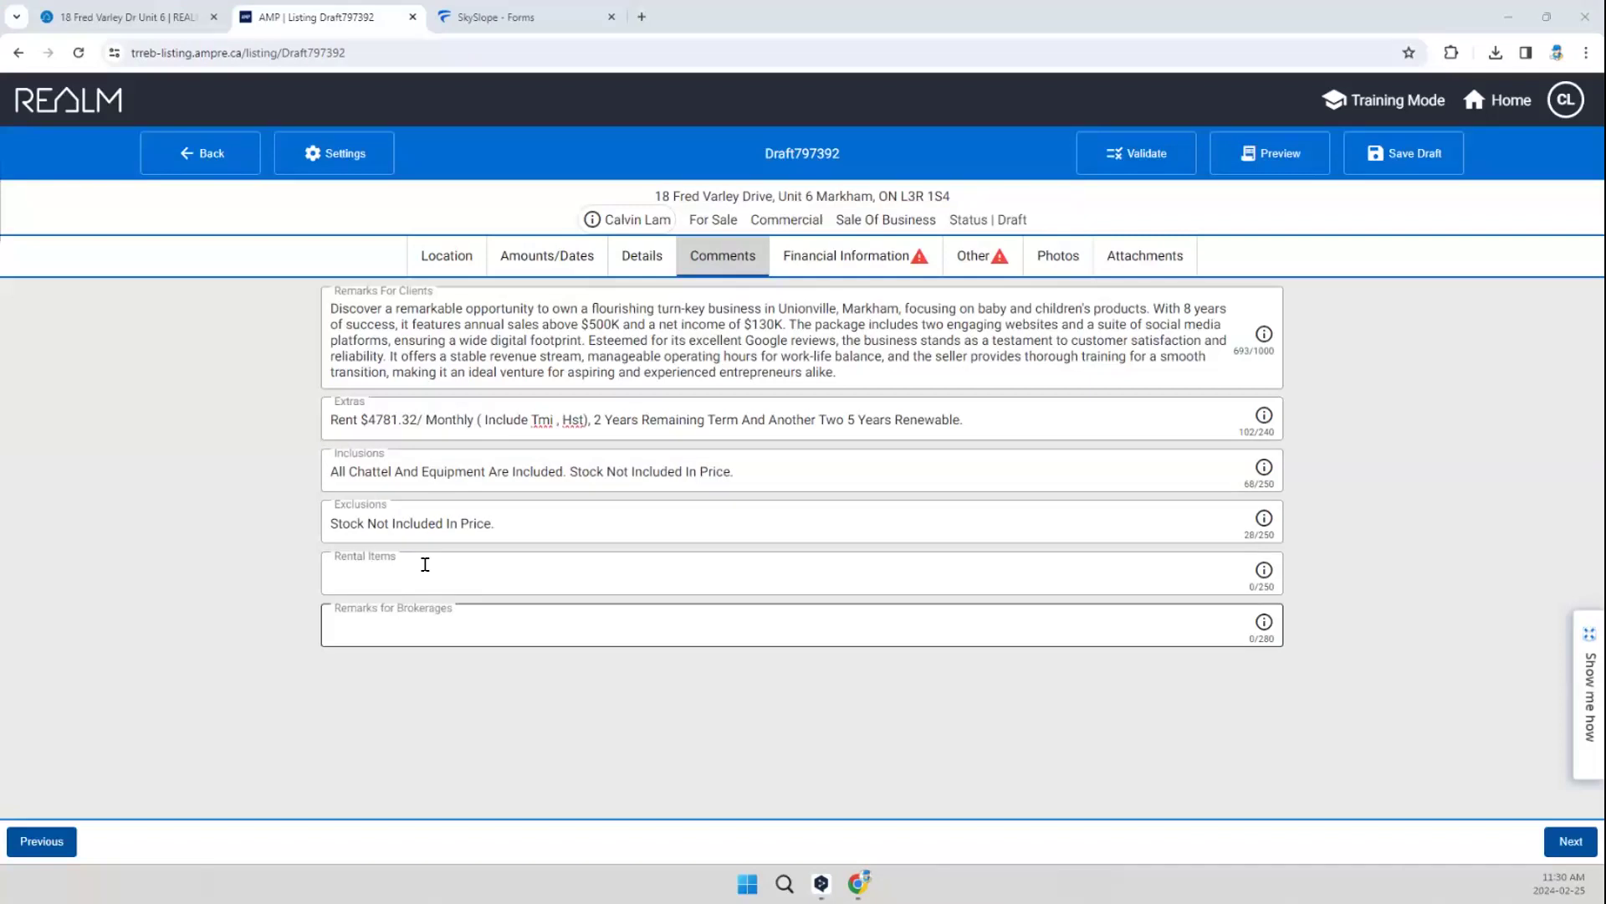
# Step: Paste the brokerage remarks stating that direct visits are not permitted and the listing agent must be contacted for all showings
pyautogui.click(391, 620)
pyautogui.write('Please note that direct visits are not permitted. Kindly contact Listing Agent For All Showings. Thank you for your cooperation and understanding!!')
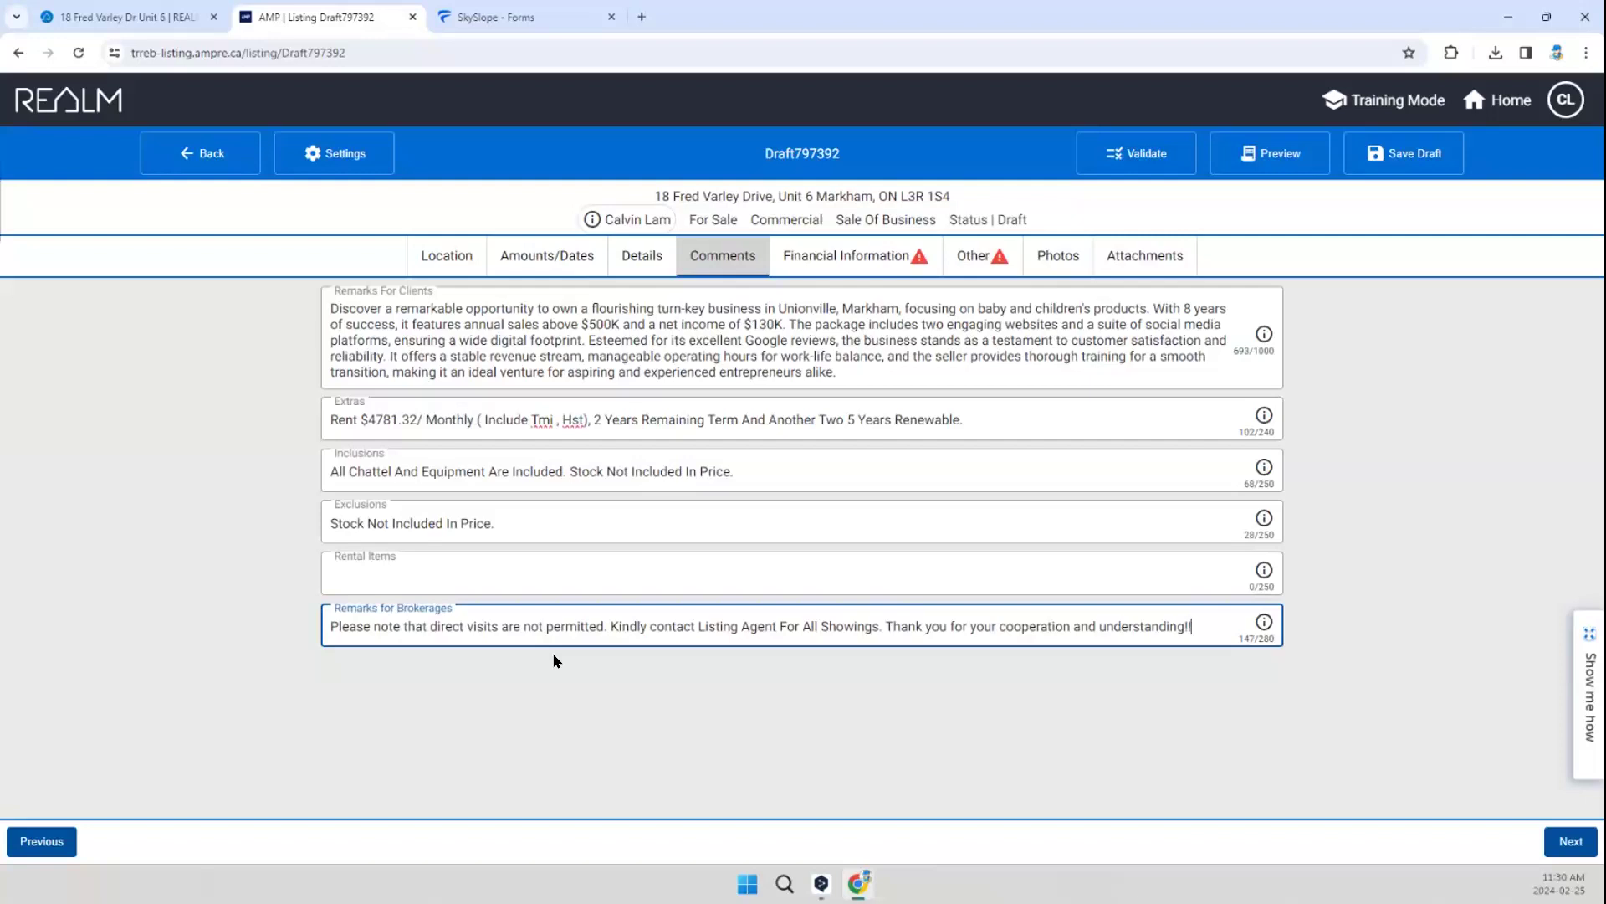
pyautogui.click(628, 702)
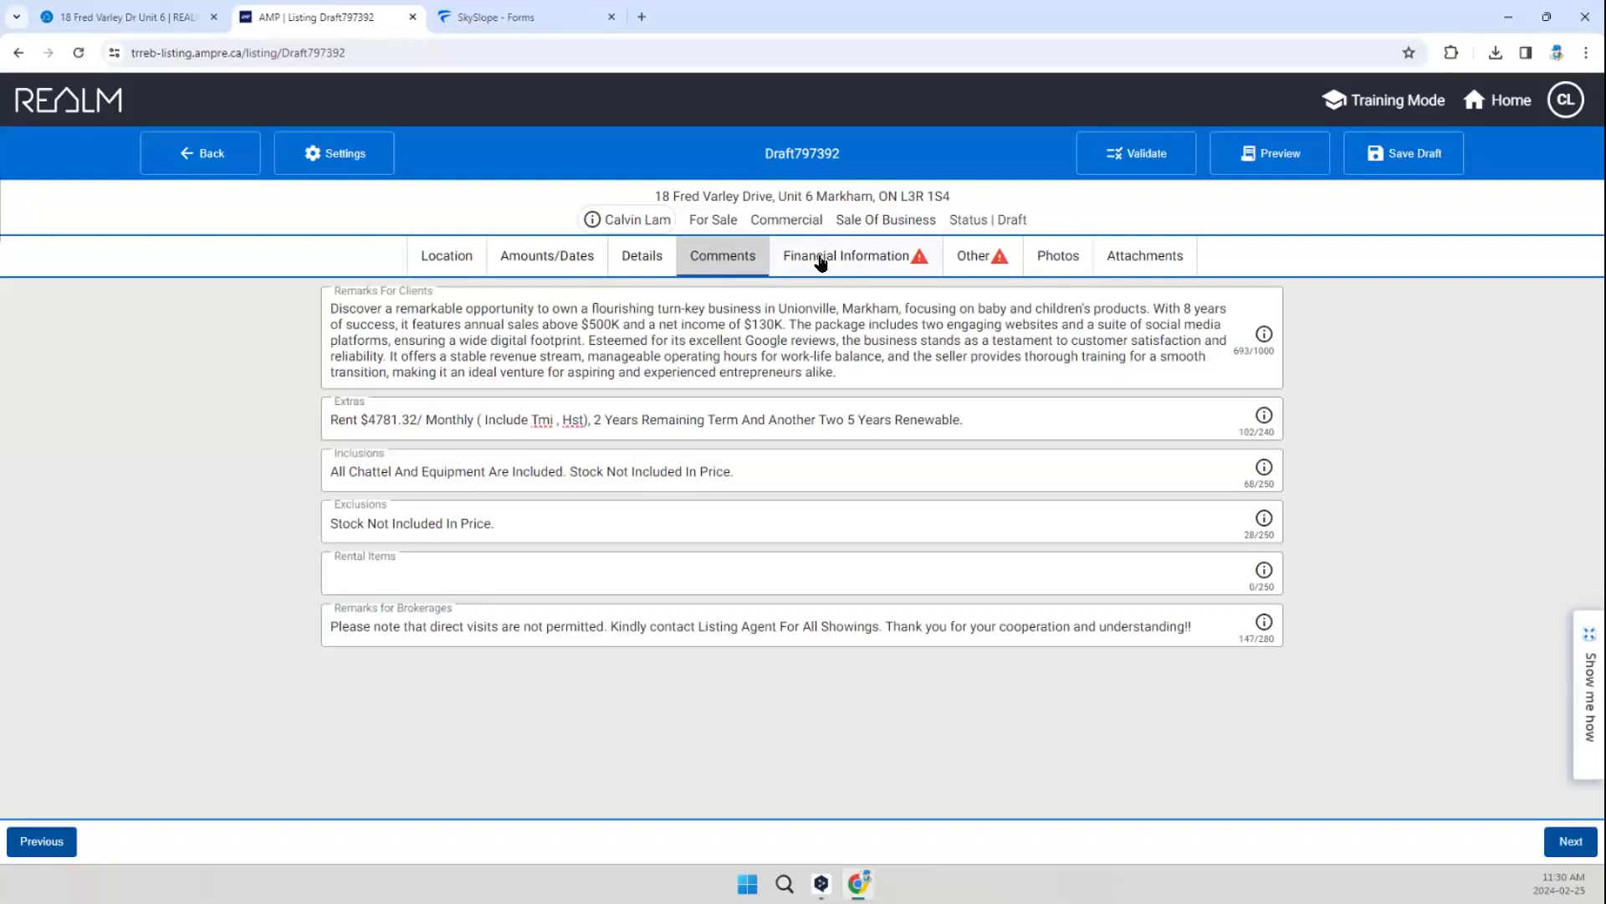
# Step: Set the business's days open to Open 6 Days in the financial information
pyautogui.click(821, 263)
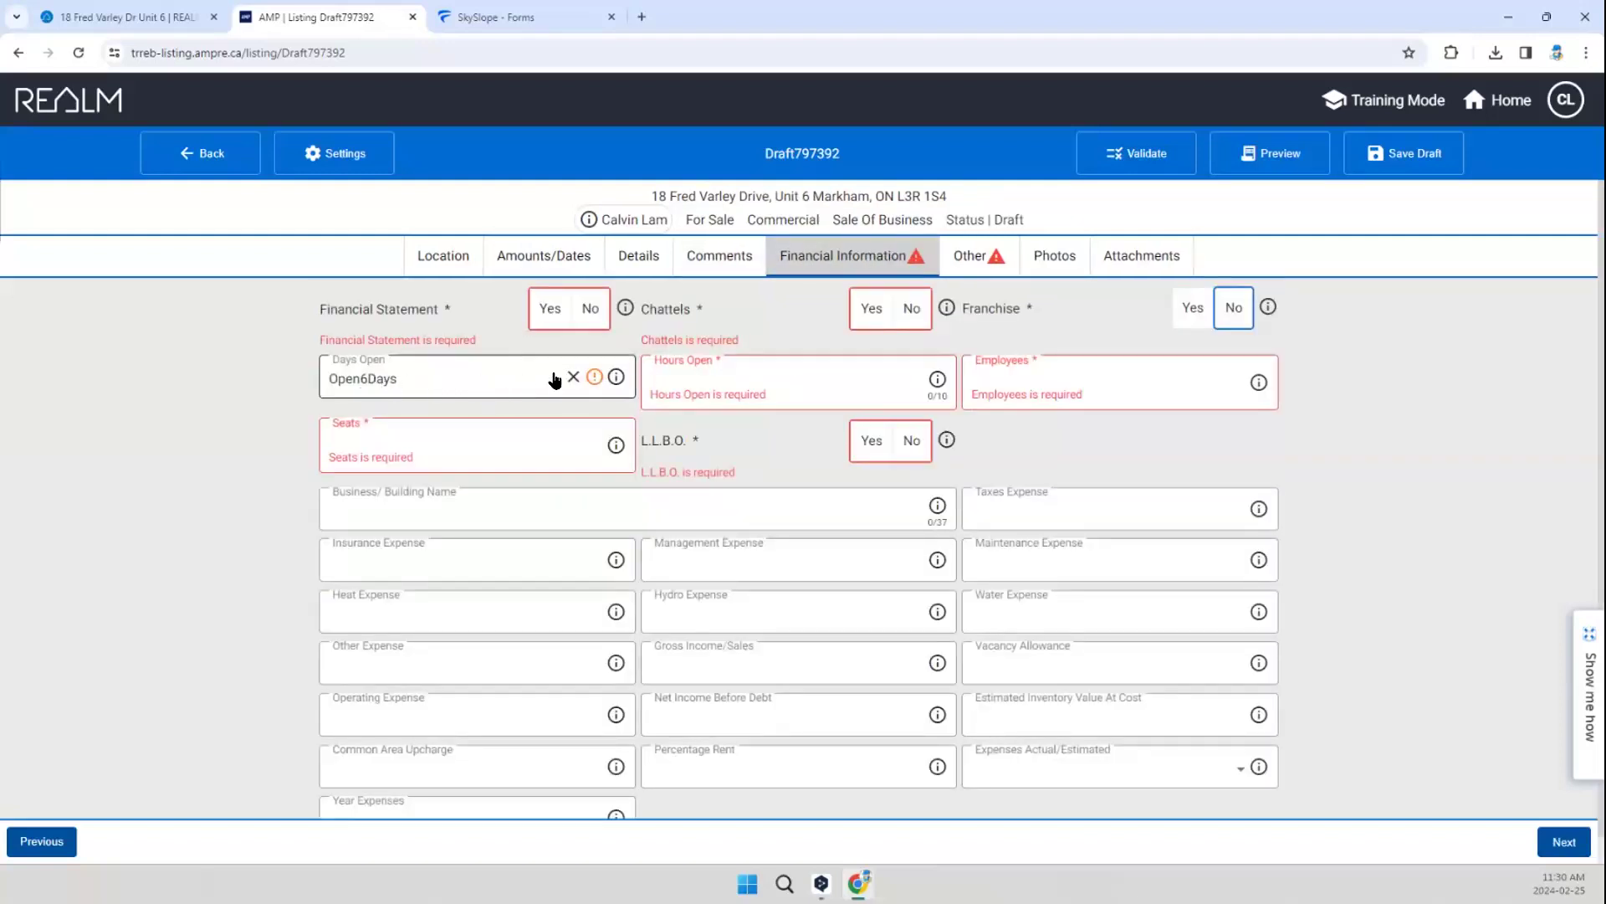
pyautogui.click(532, 394)
pyautogui.scroll(-3, 425, 518)
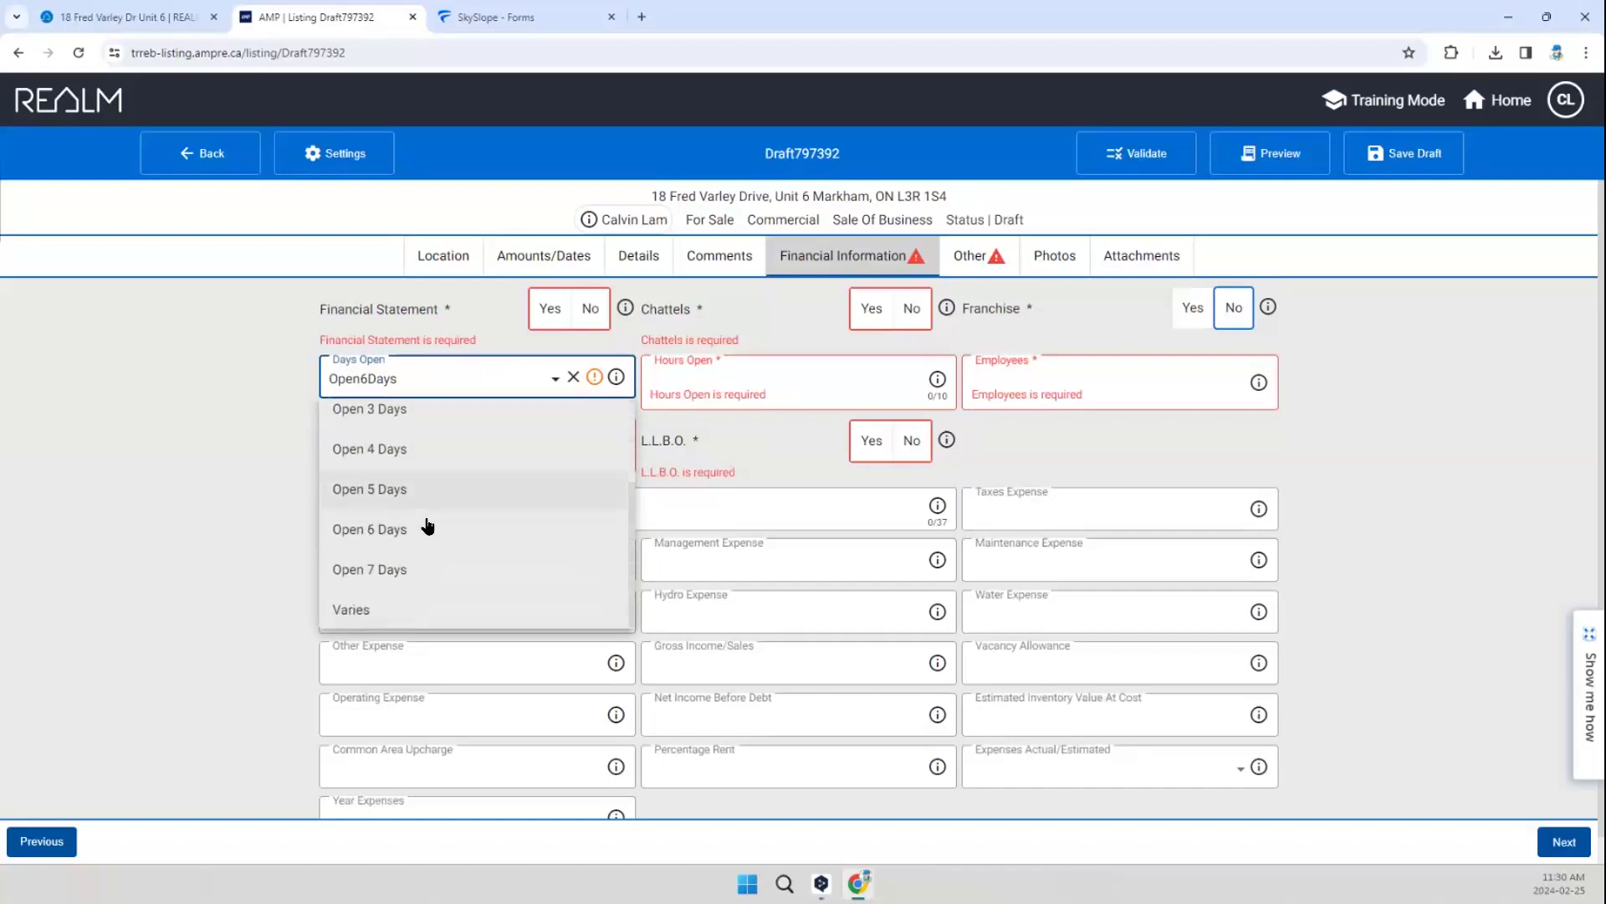
pyautogui.click(426, 528)
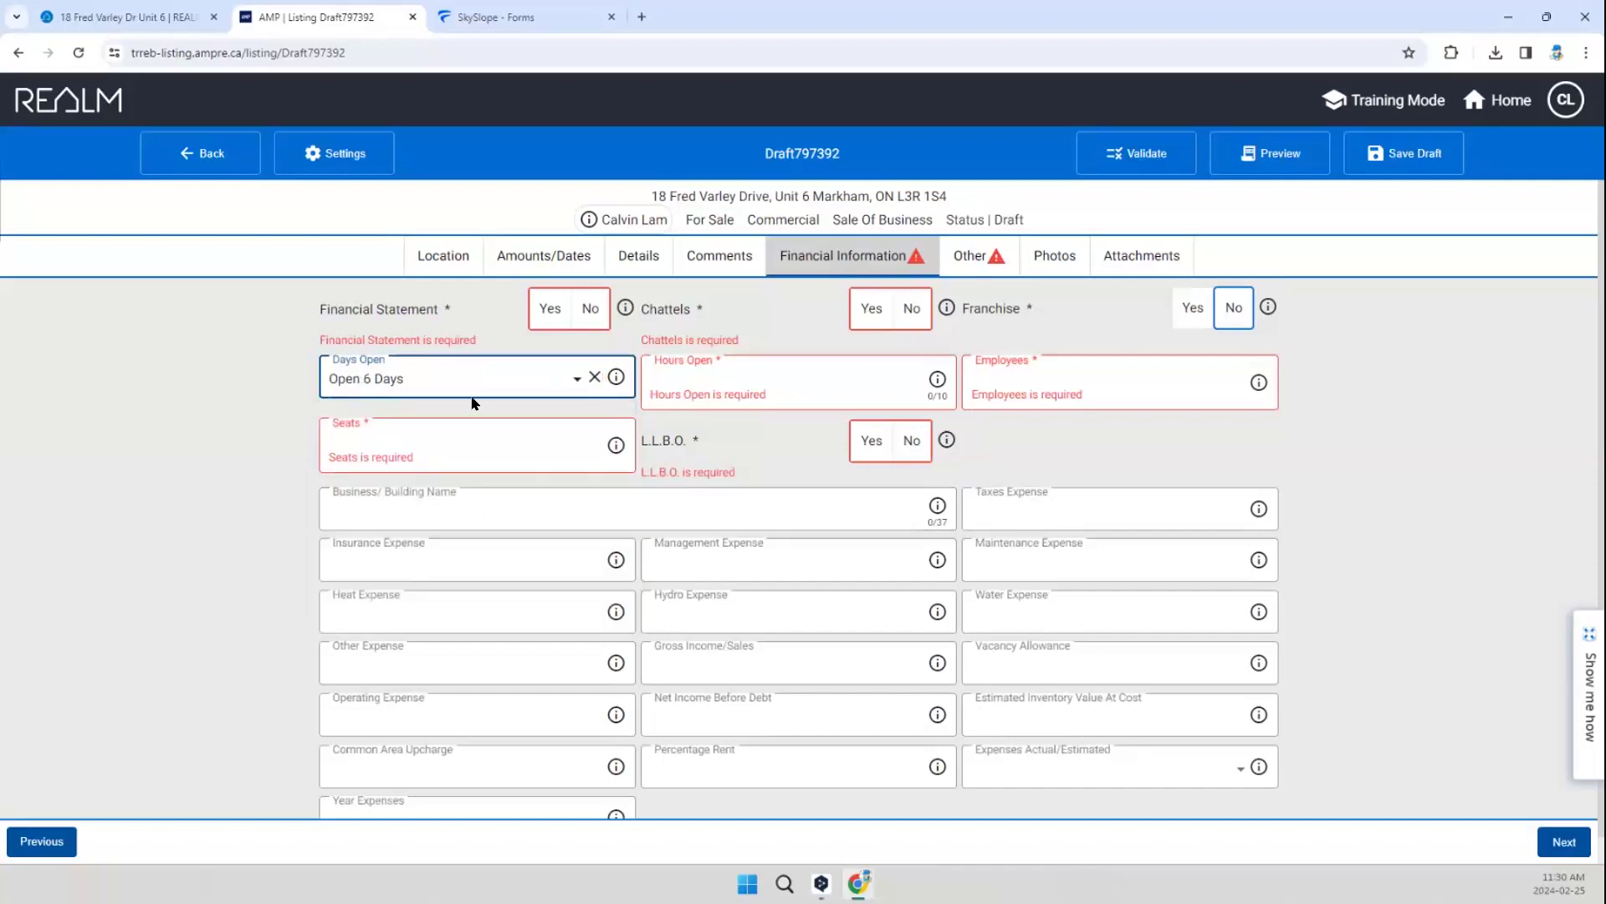
# Step: Enter 11AM - 7PM as the business's opening hours
pyautogui.click(754, 375)
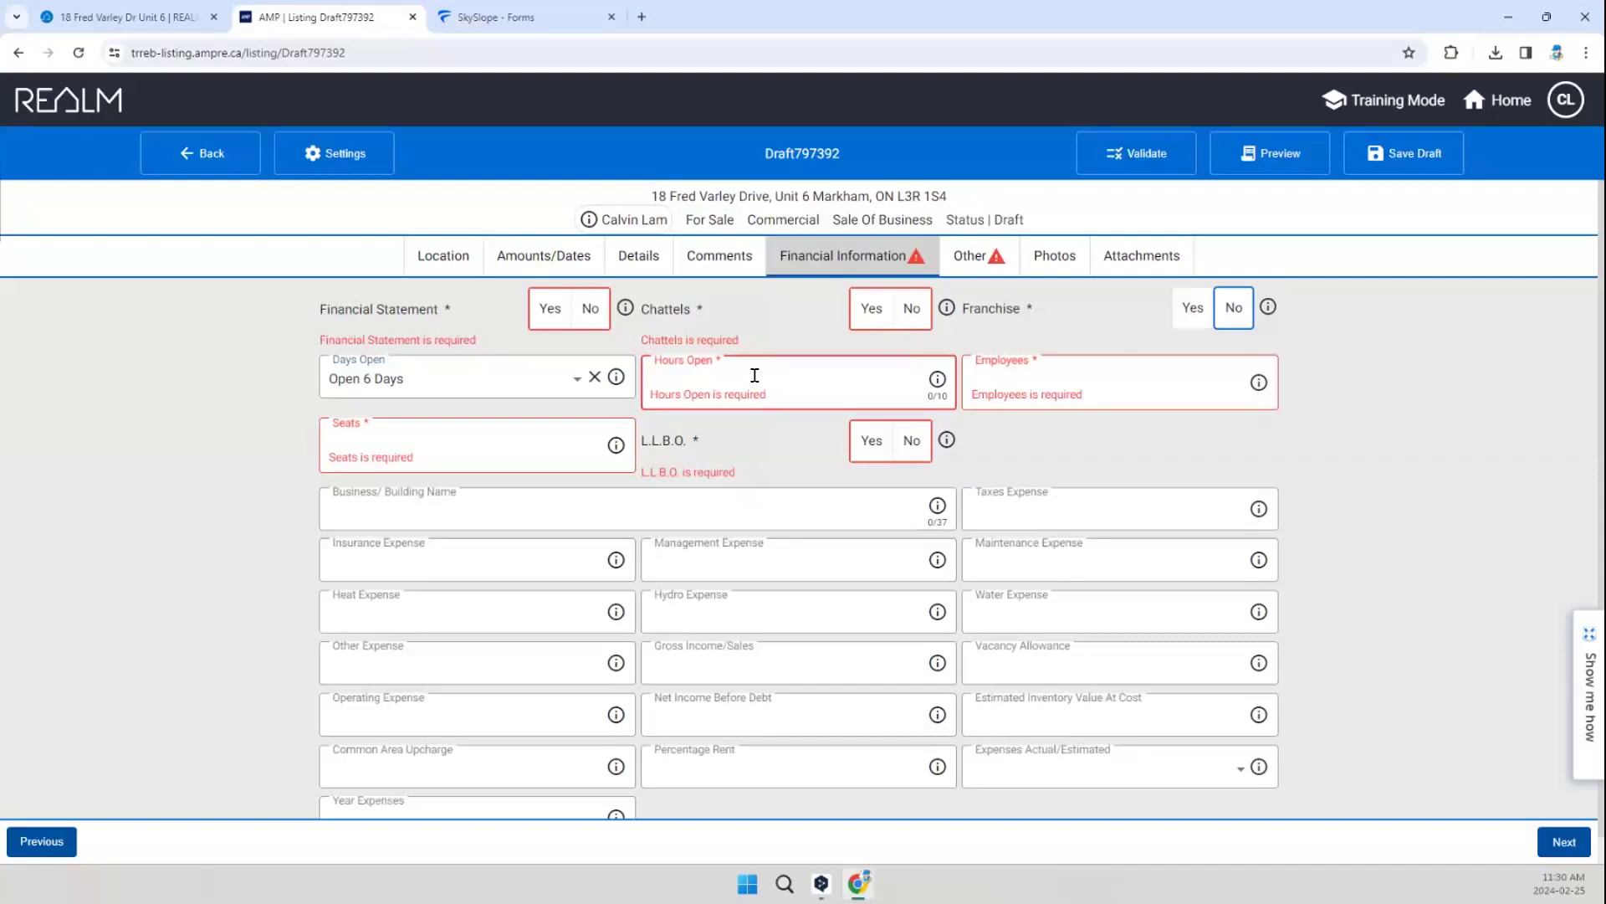
pyautogui.click(755, 375)
pyautogui.write('11')
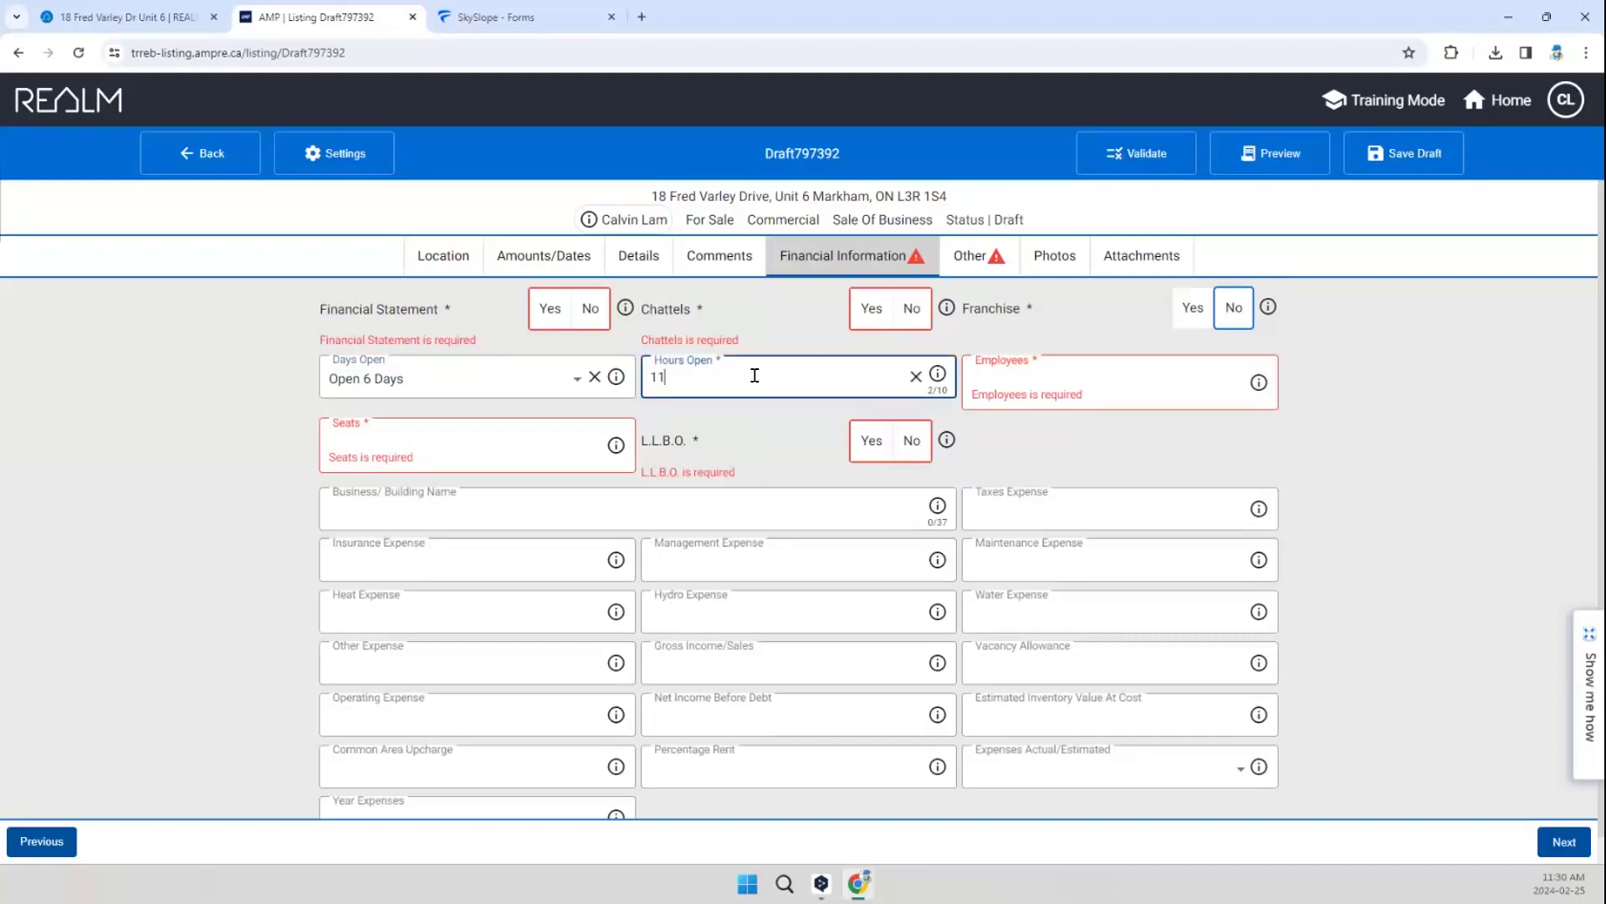
pyautogui.write('AM - ')
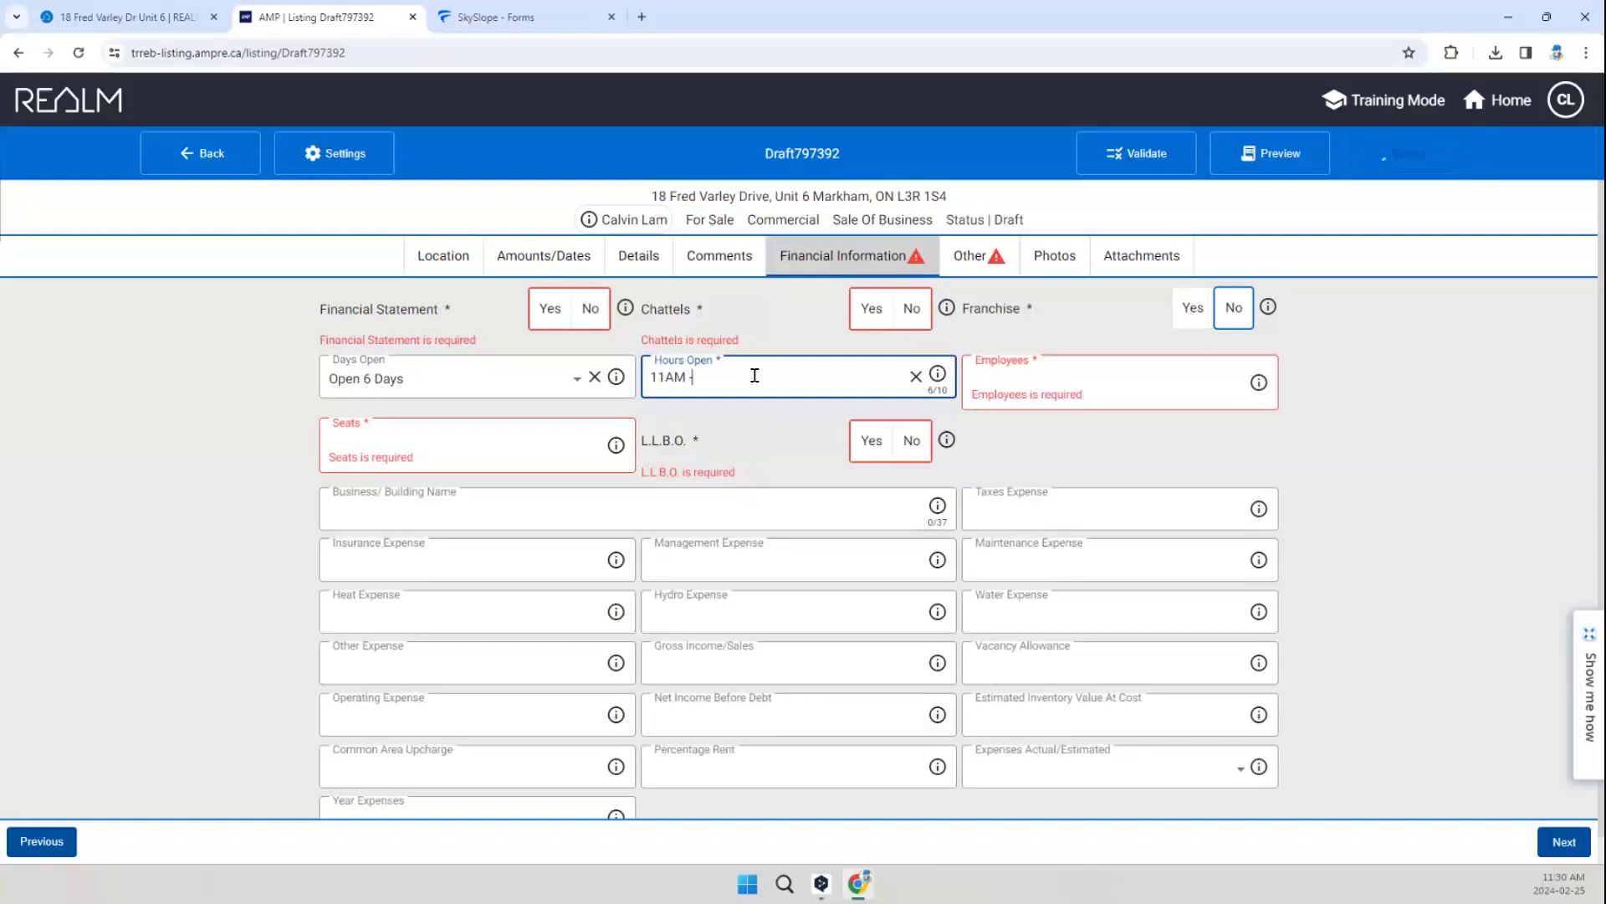
pyautogui.write('7 P')
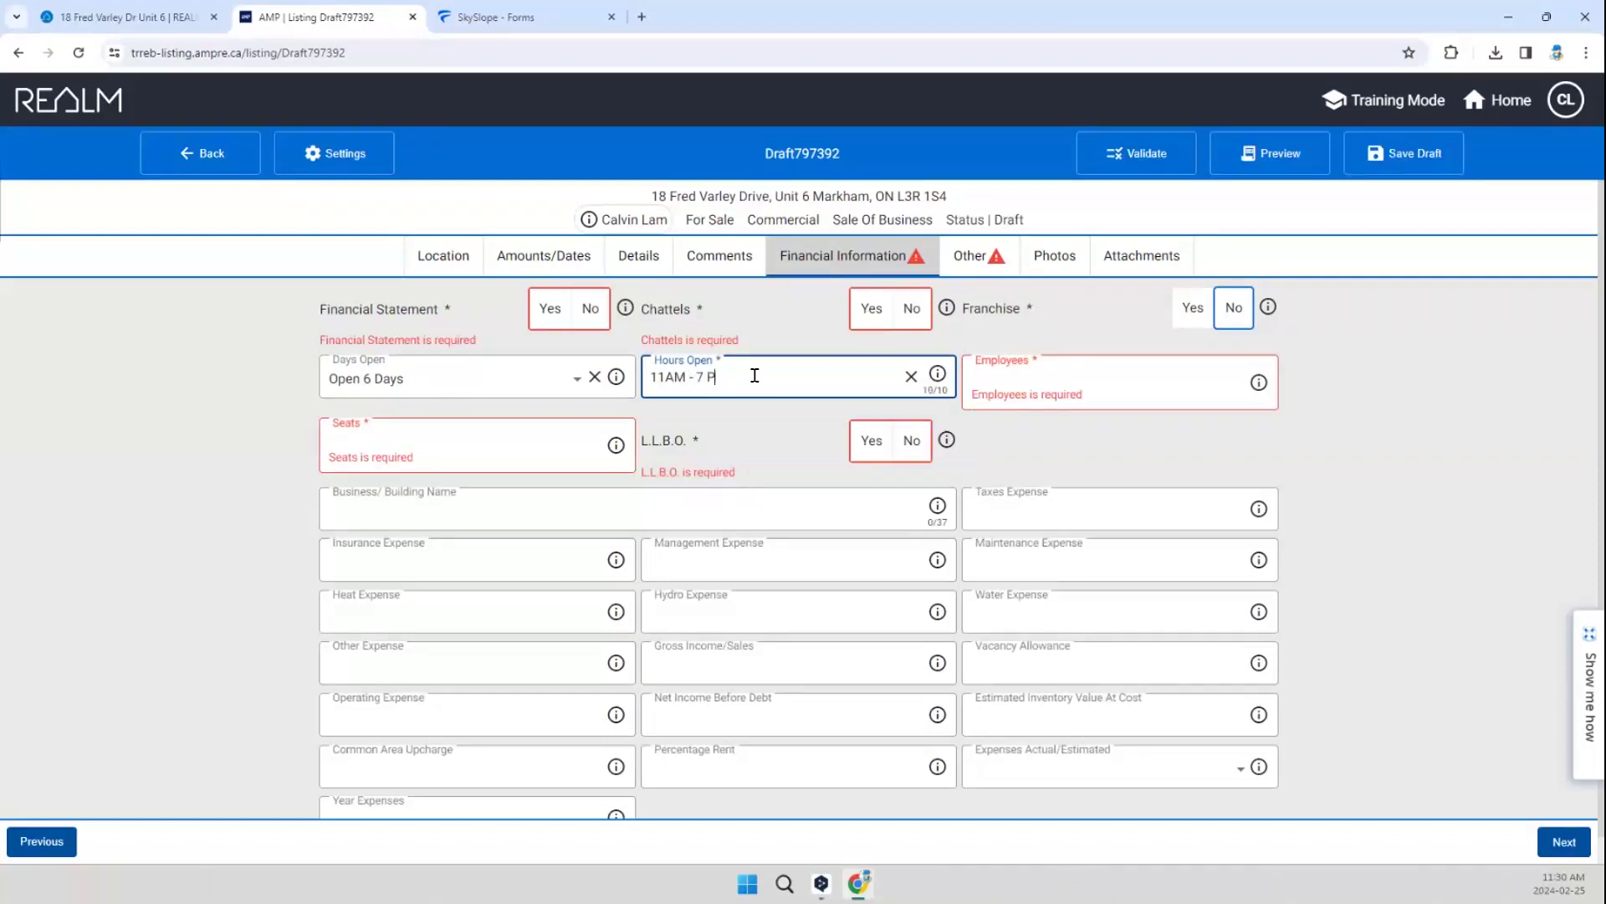
pyautogui.press('BackSpace')
pyautogui.press('BackSpace')
pyautogui.write('PM')
# Step: Set the number of employees to 1, the seats to 0 and L.L.B.O. to No
pyautogui.click(1137, 399)
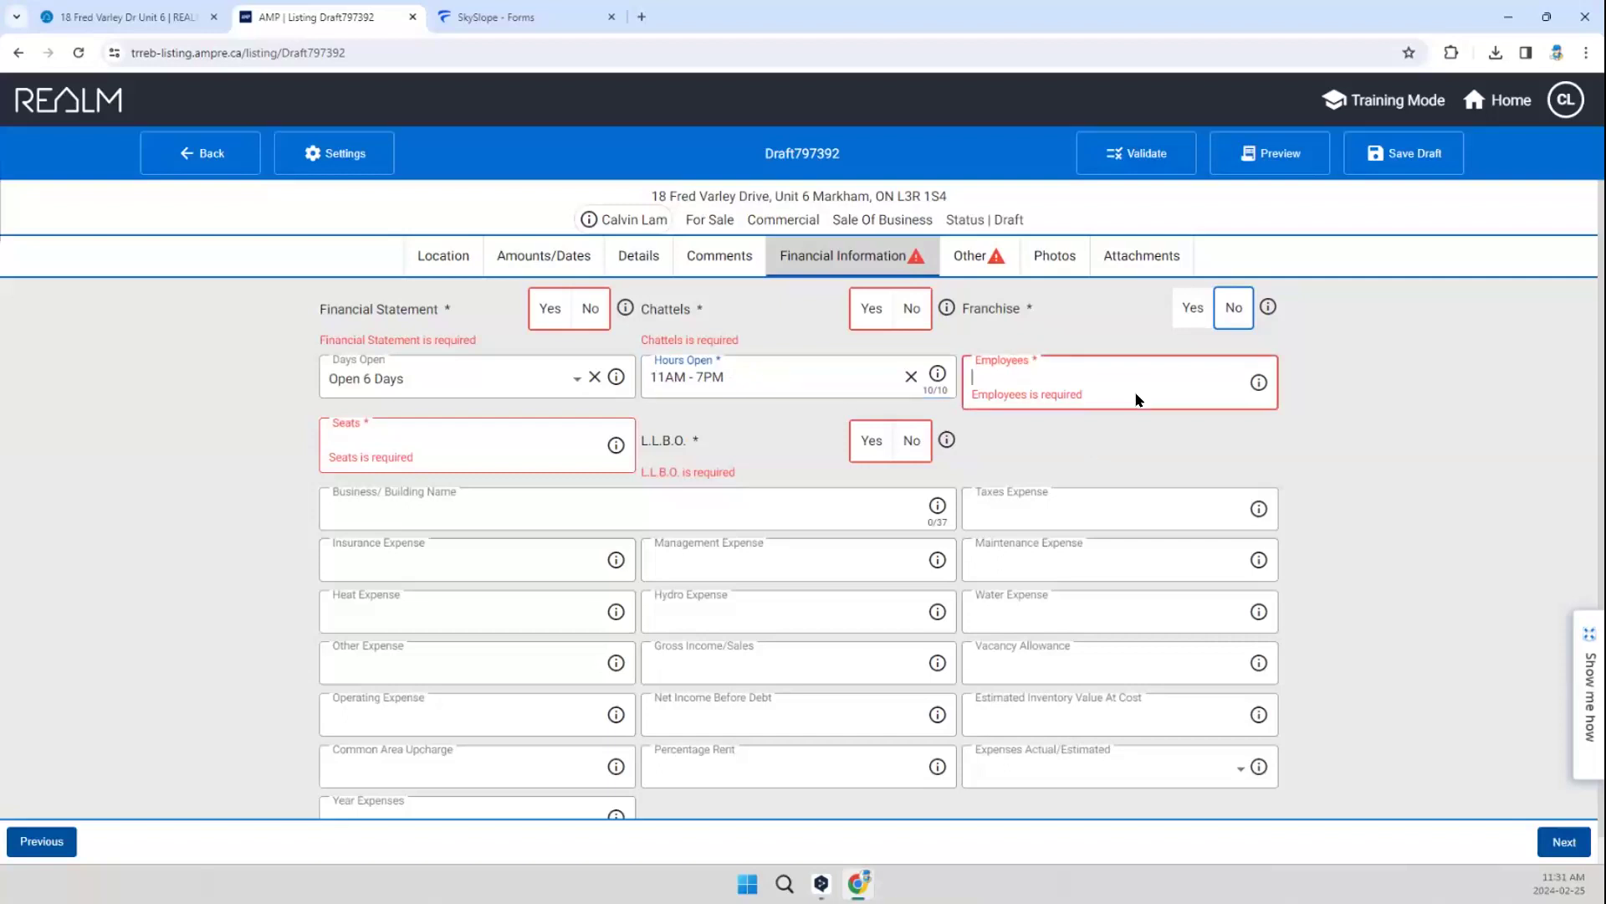
pyautogui.write('1')
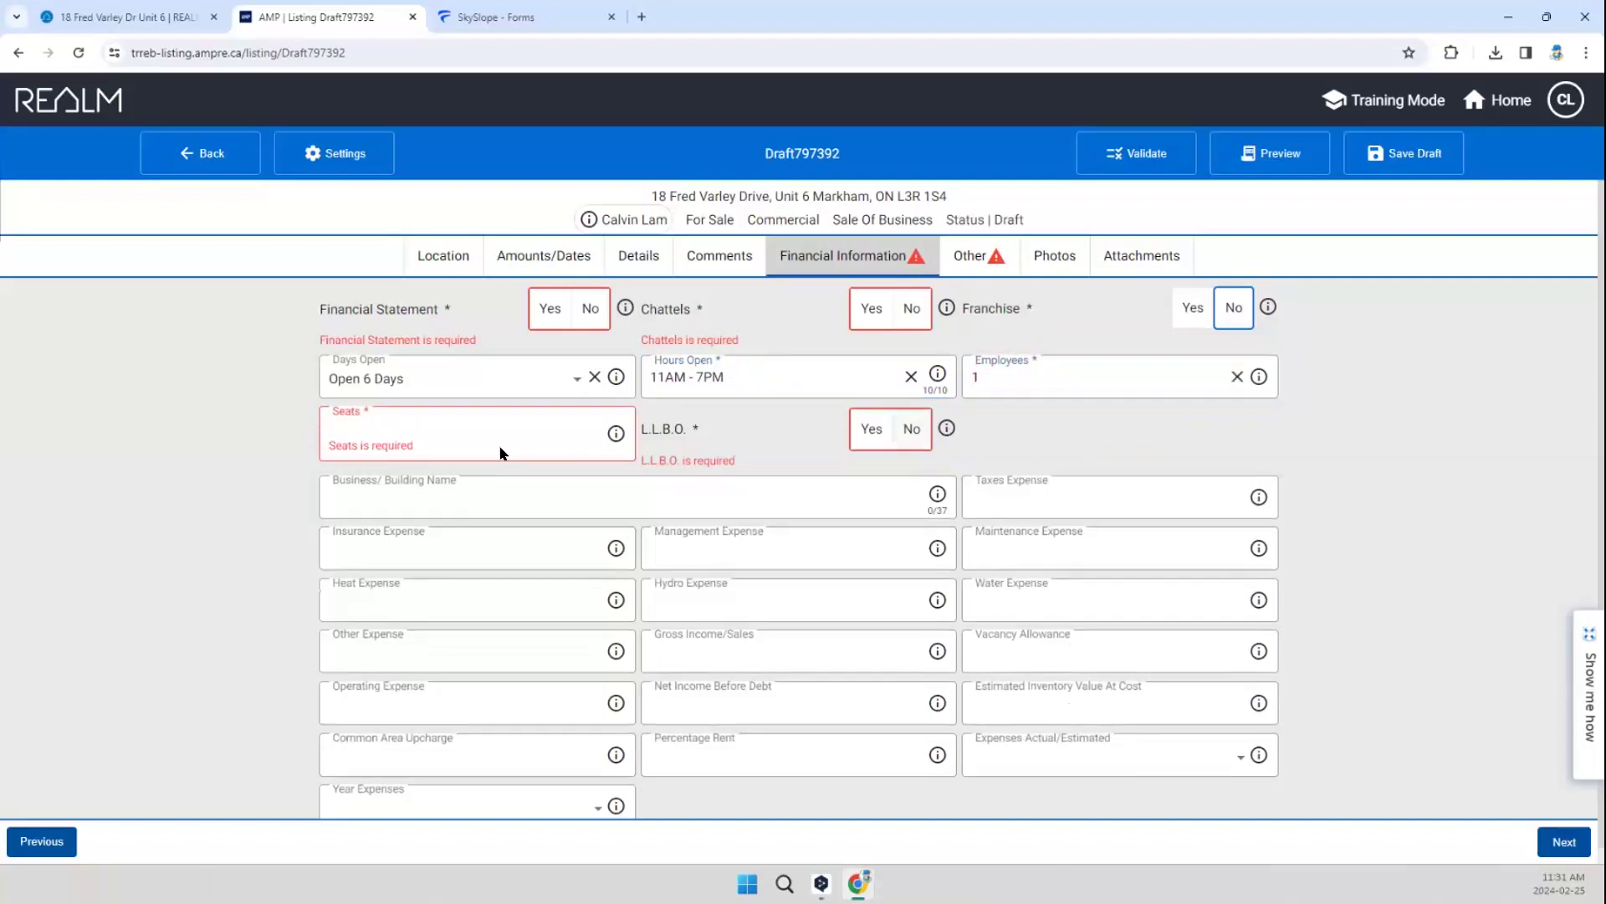
pyautogui.click(479, 431)
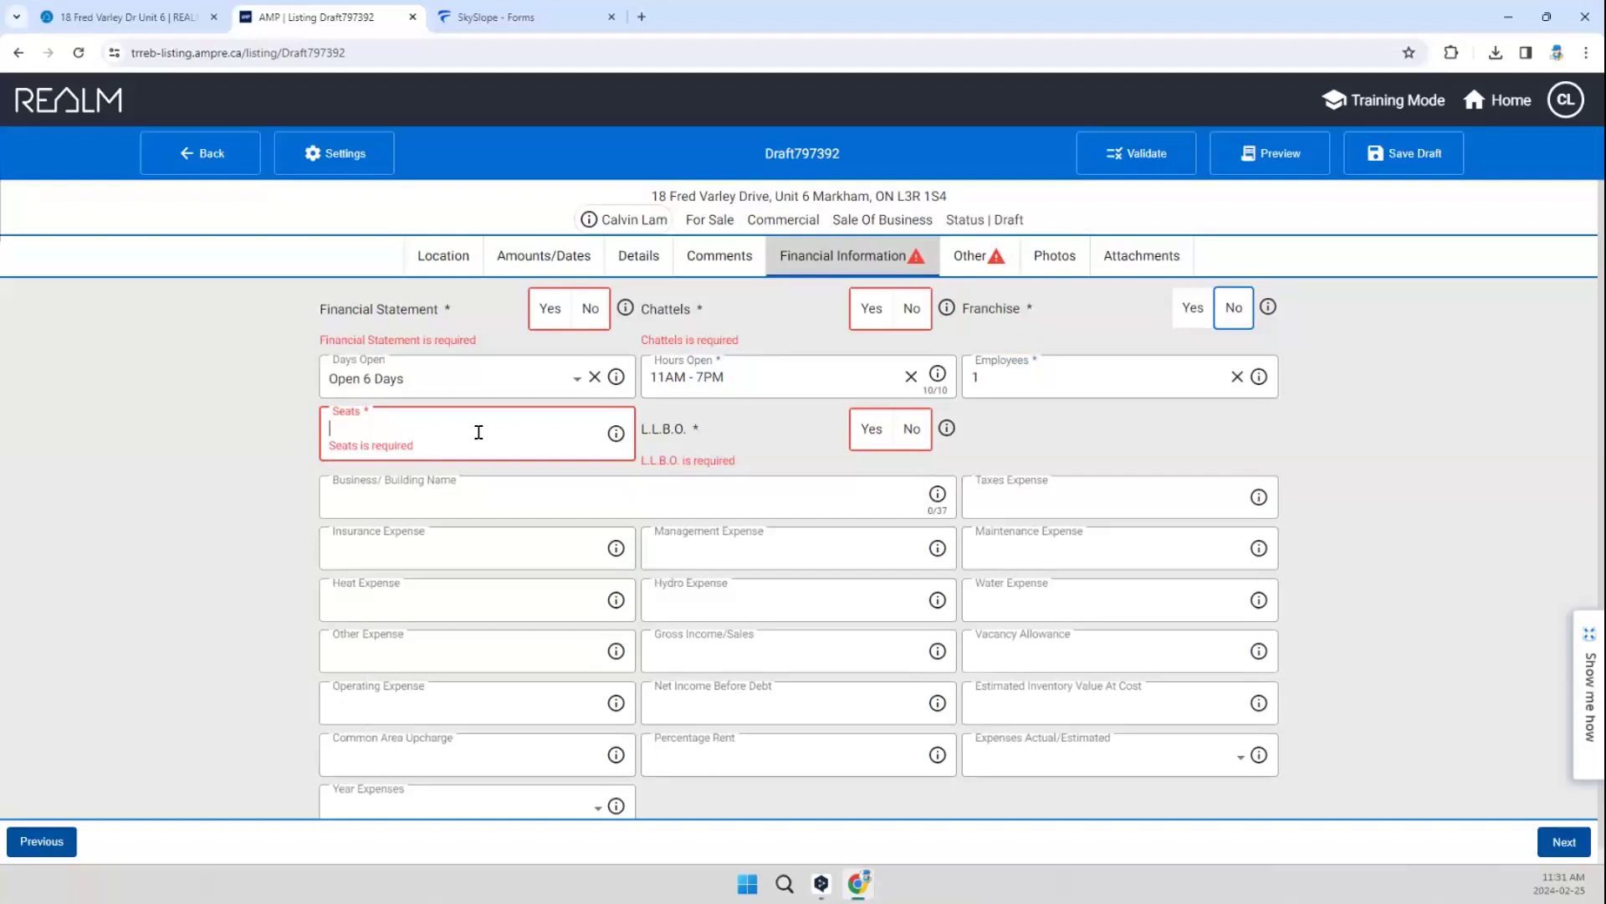
pyautogui.write('0')
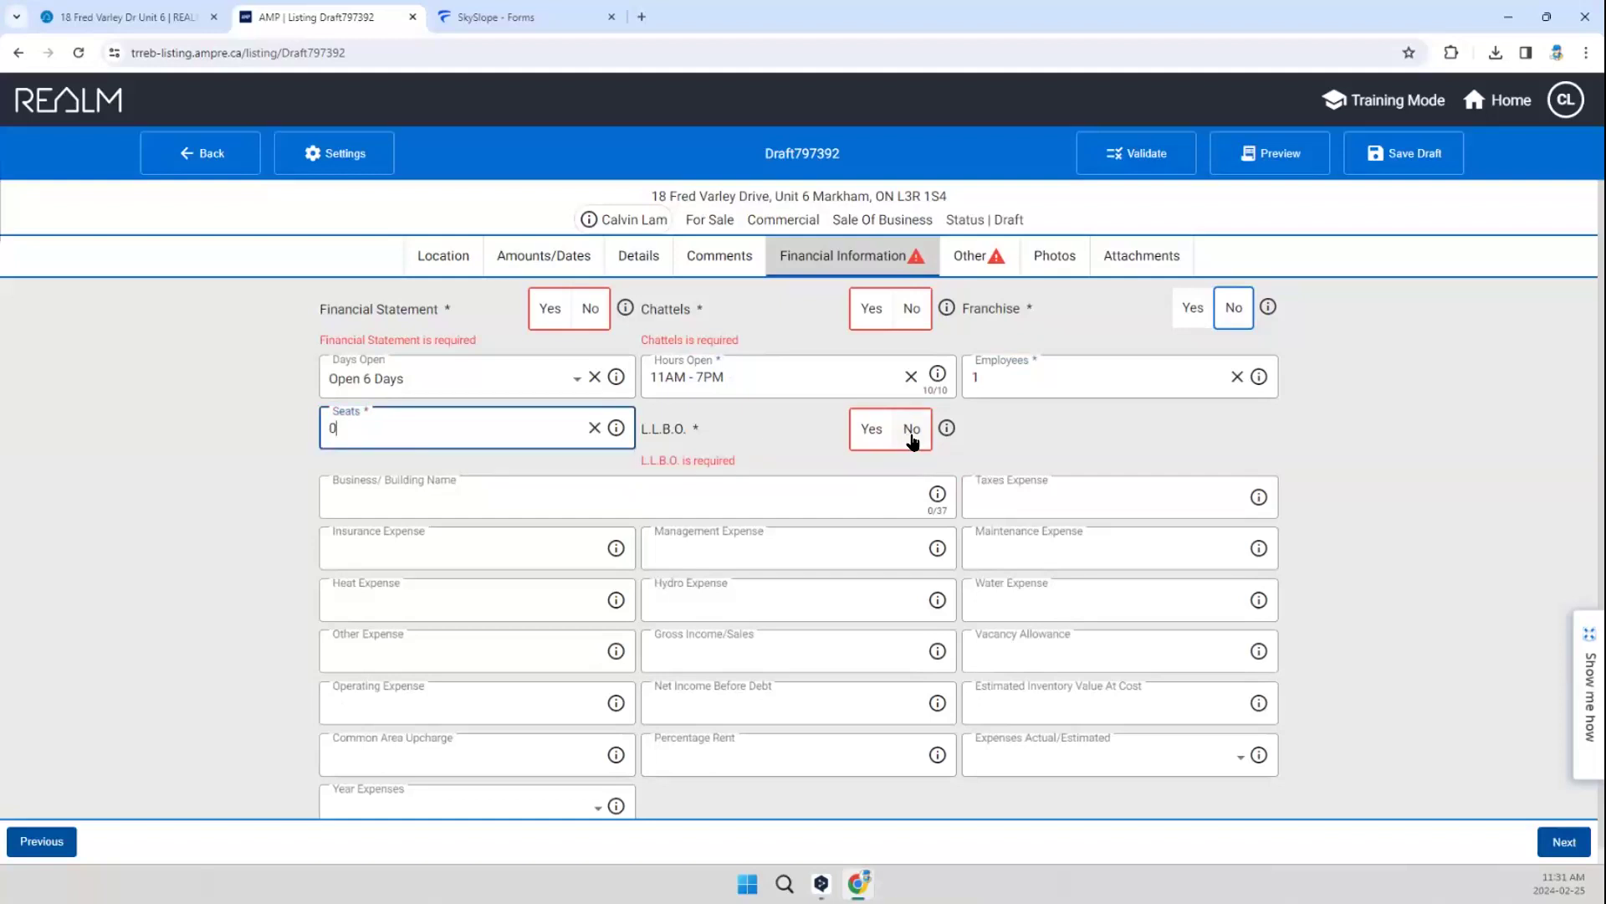
pyautogui.click(916, 433)
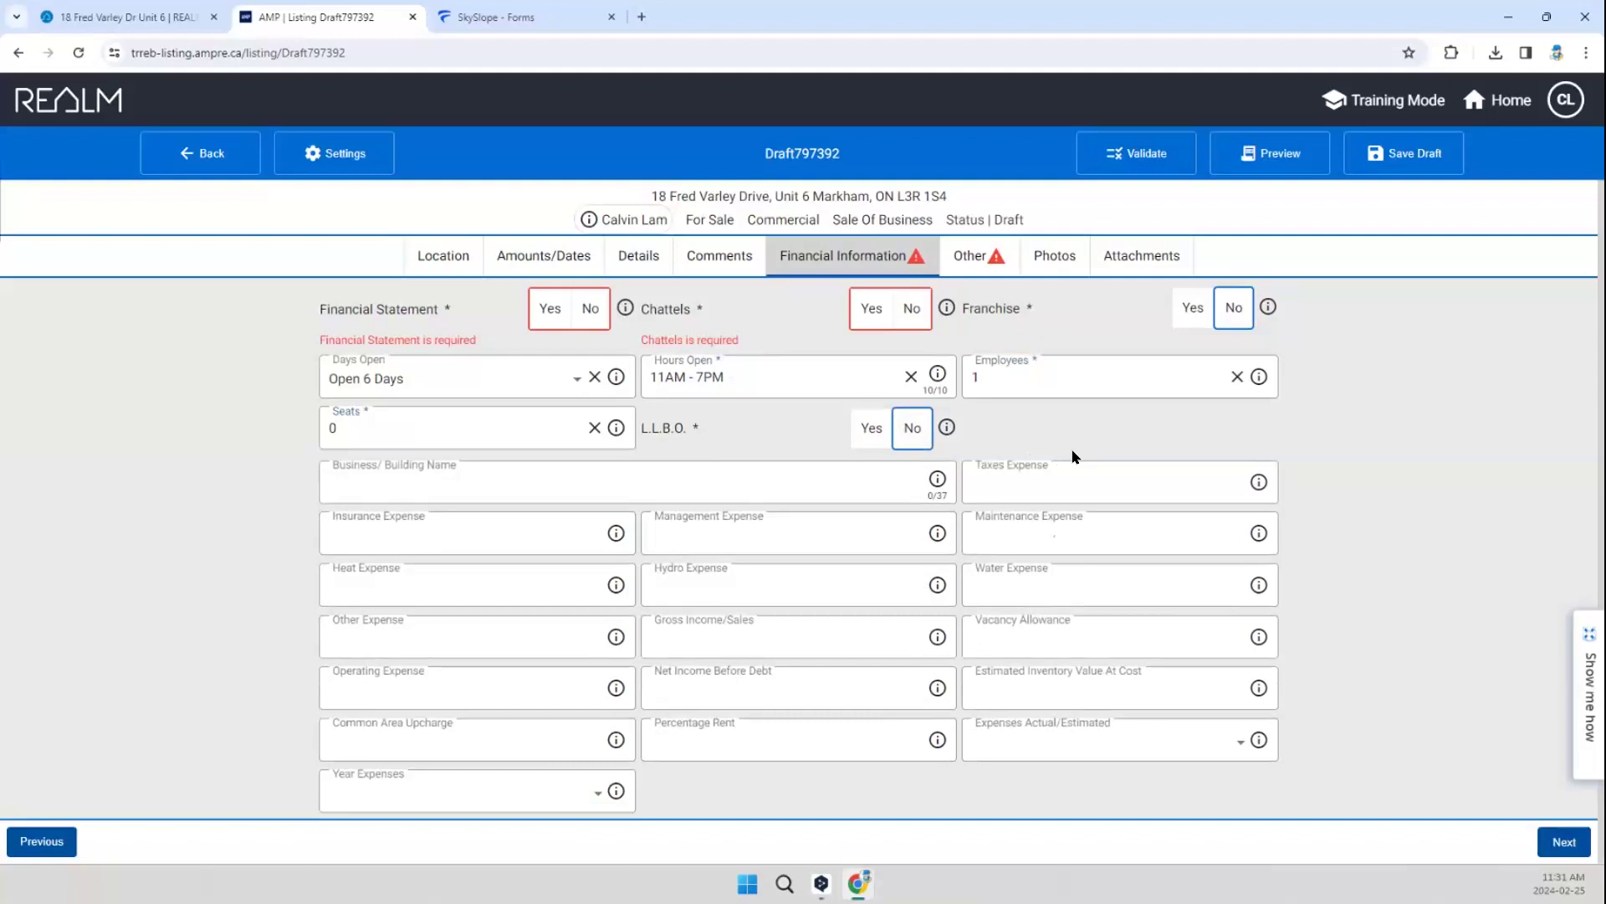
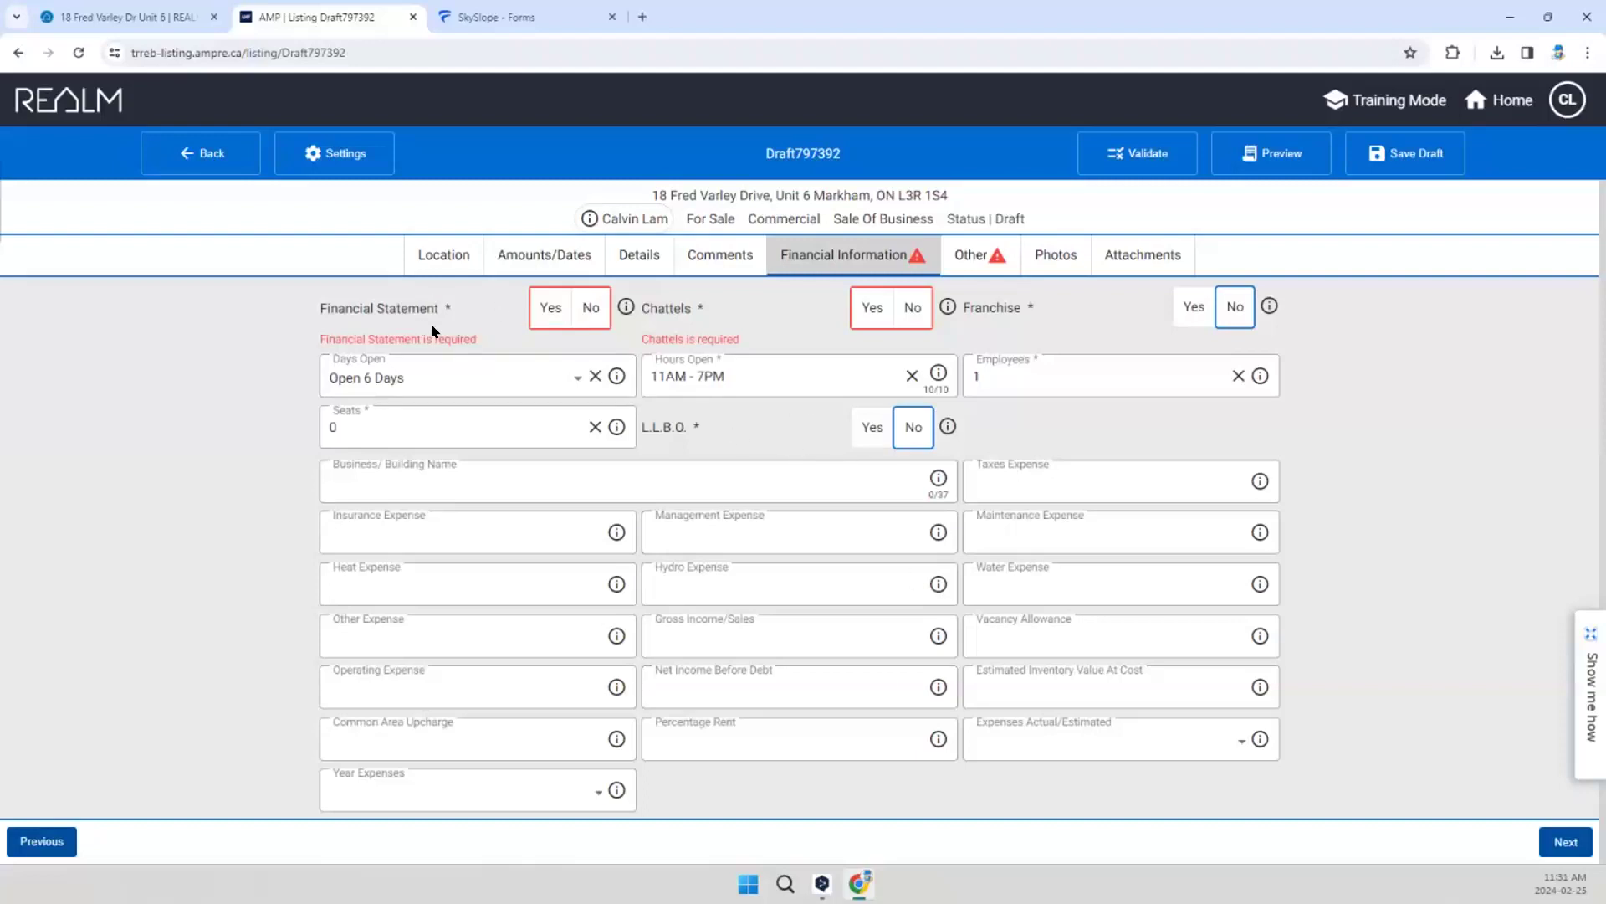
# Step: Set Financial Statement and Chattels to Yes in the financial information
pyautogui.click(548, 318)
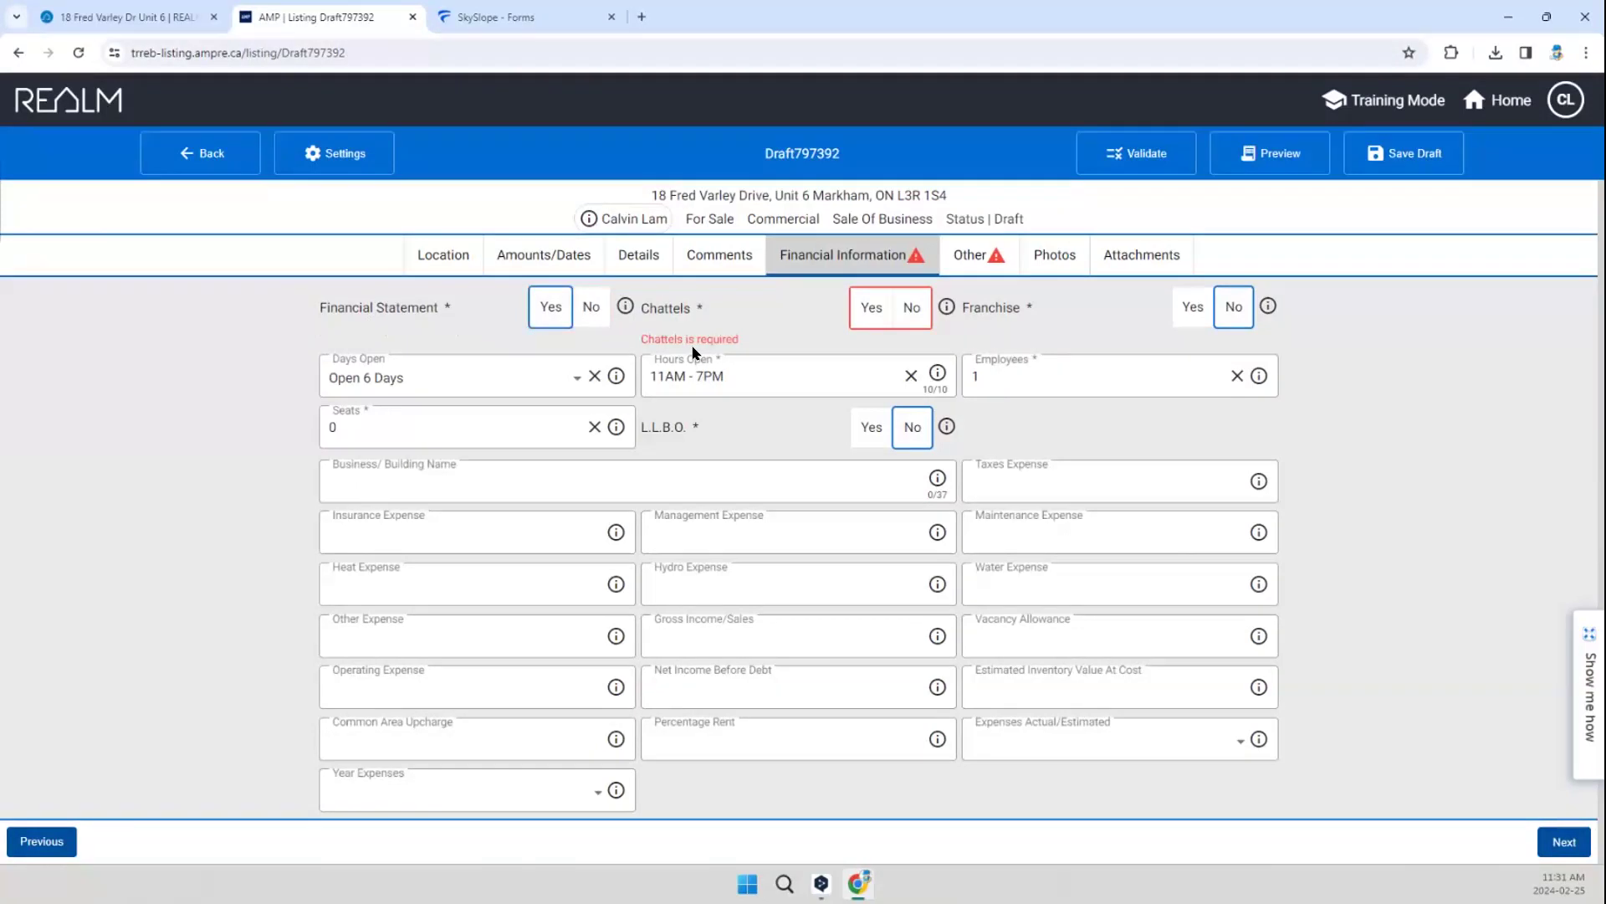
pyautogui.click(868, 311)
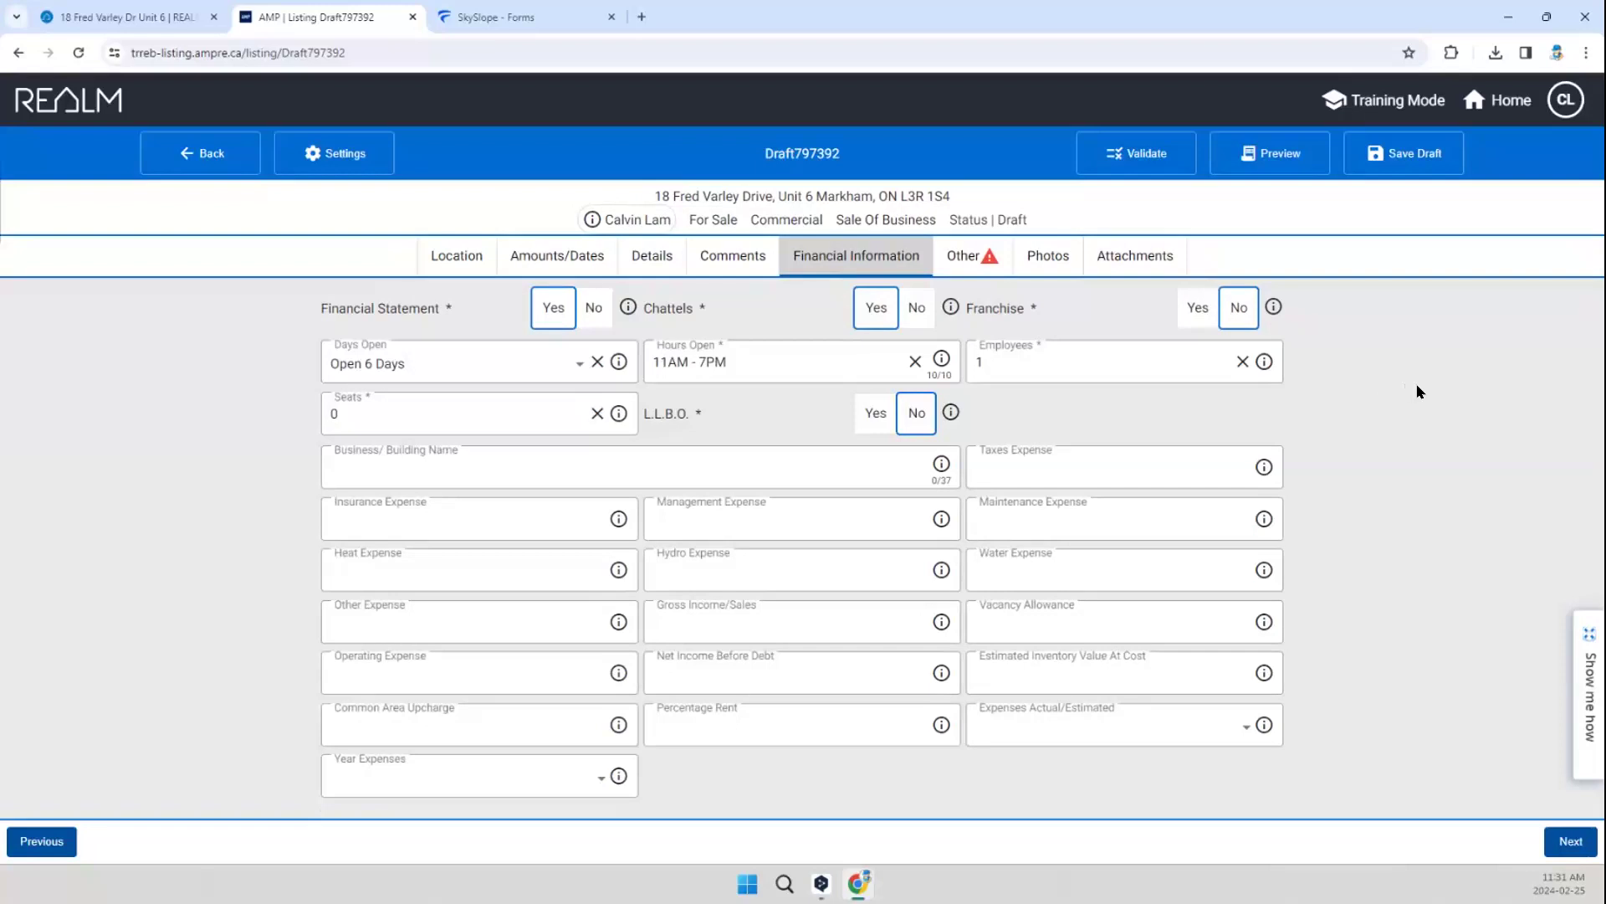
# Step: Enter the first salesperson's phone number in the listing's other information
pyautogui.click(955, 265)
pyautogui.click(1038, 356)
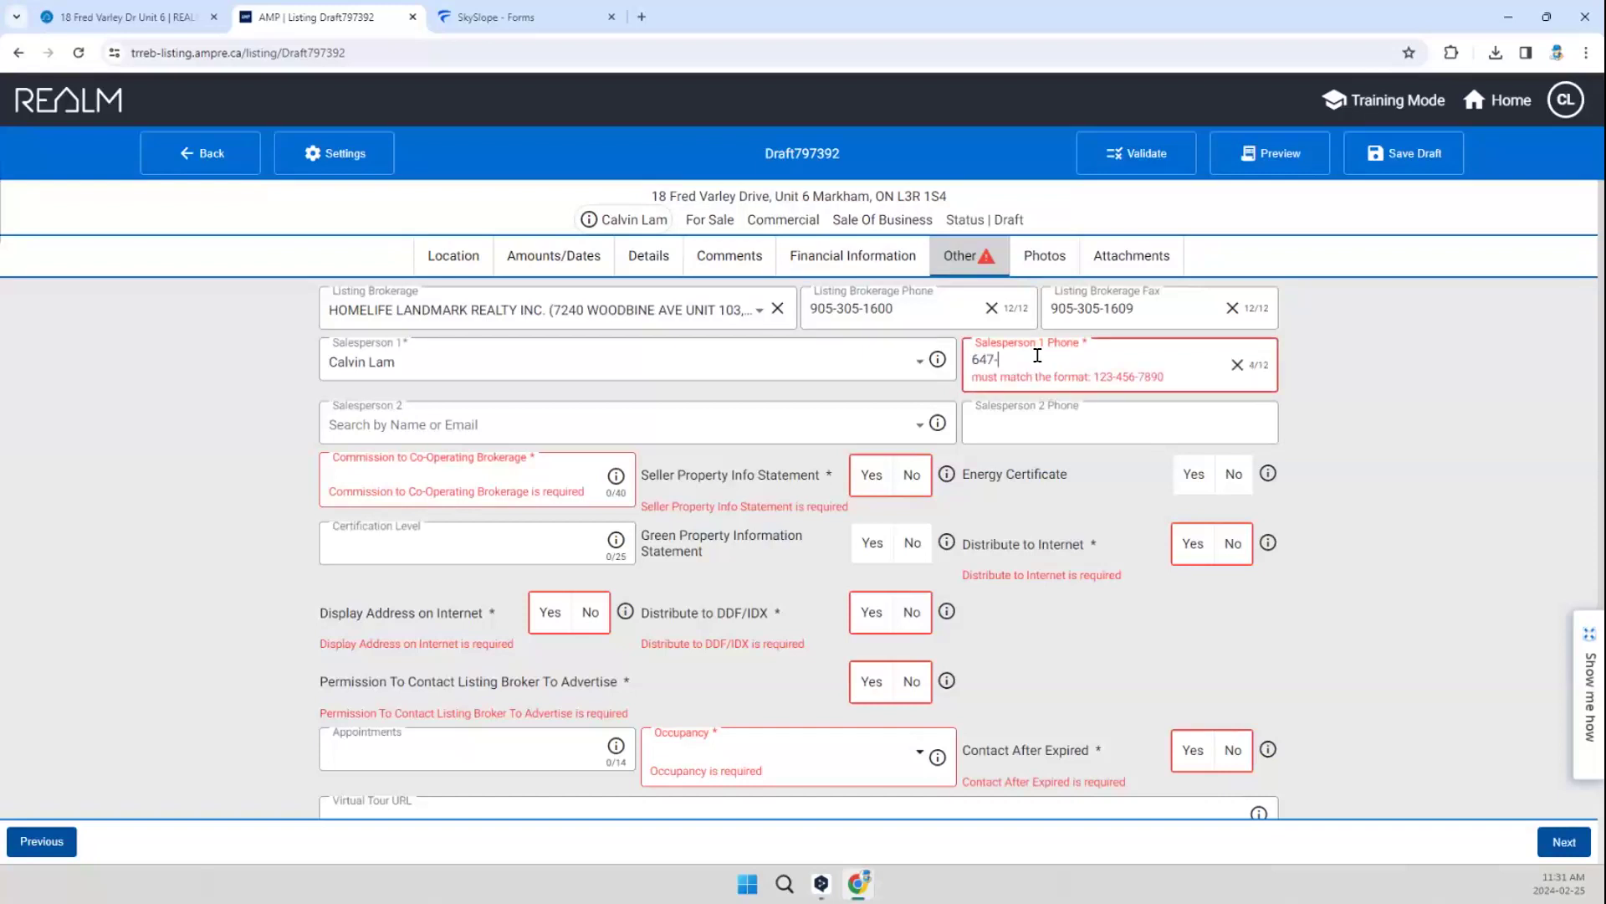
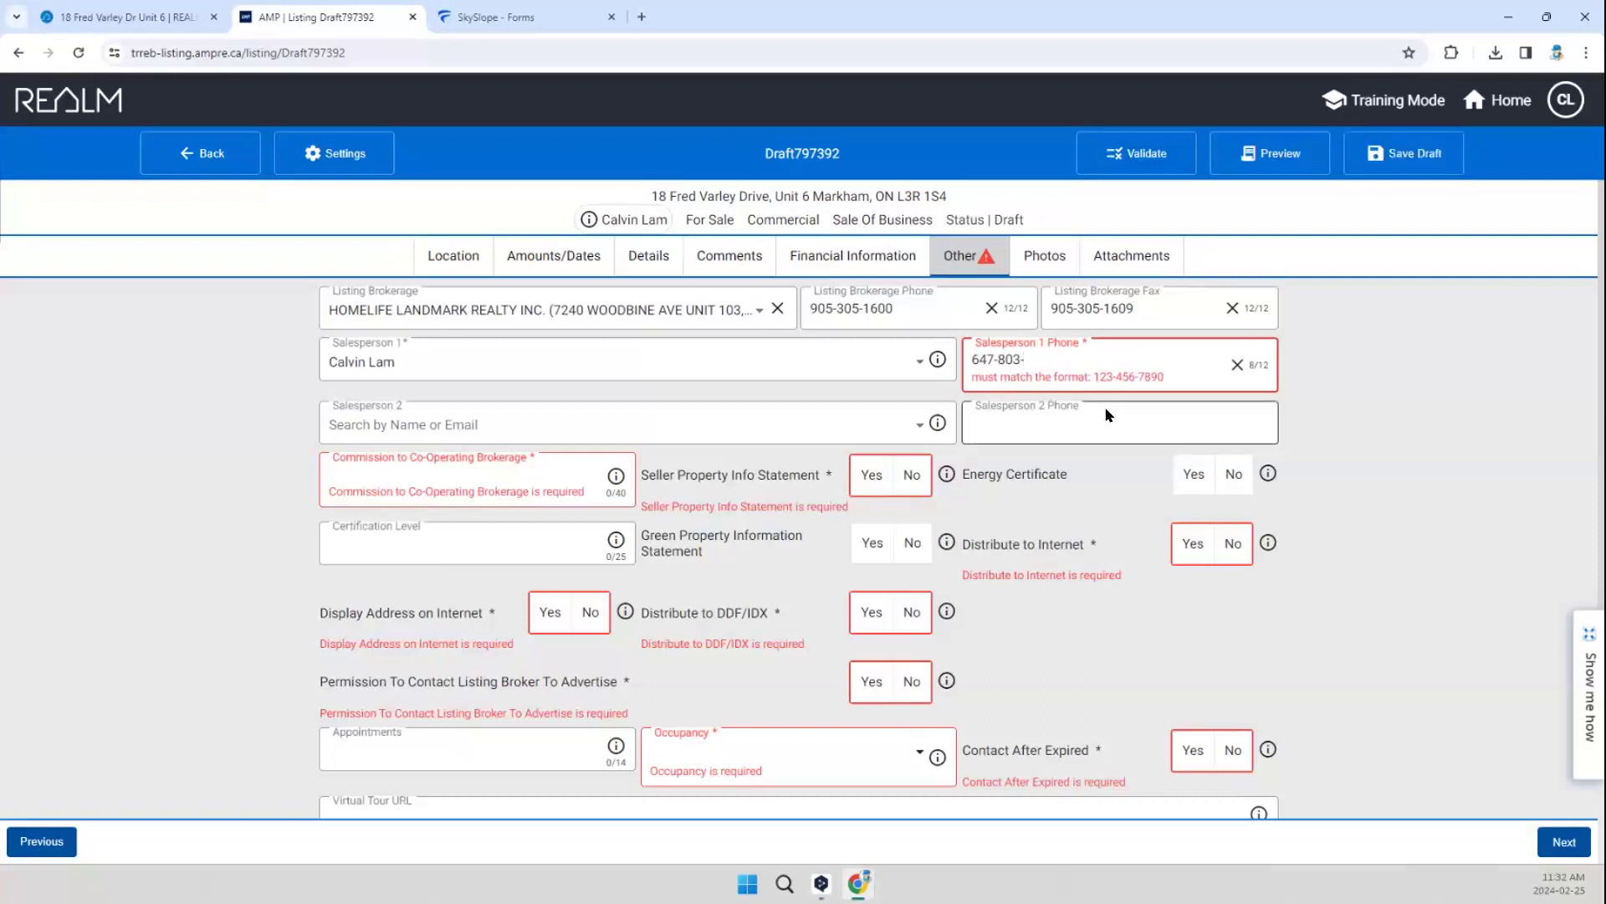
# Step: Set the commission to the co-operating brokerage to 4 and the Seller Property Info Statement to No
pyautogui.click(543, 474)
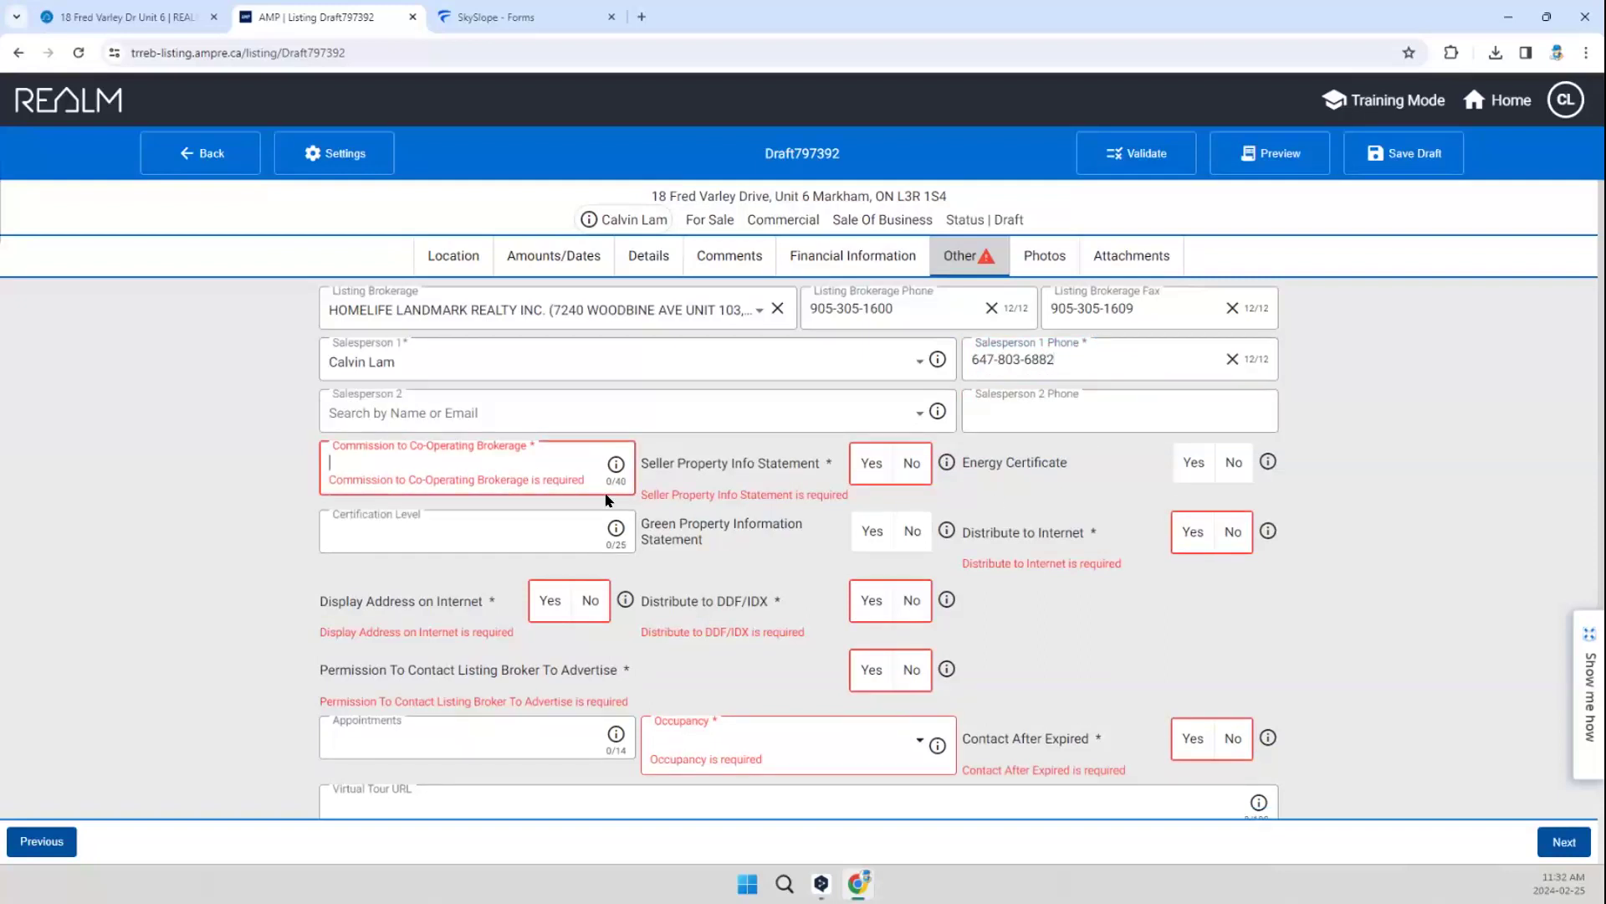
pyautogui.write('4')
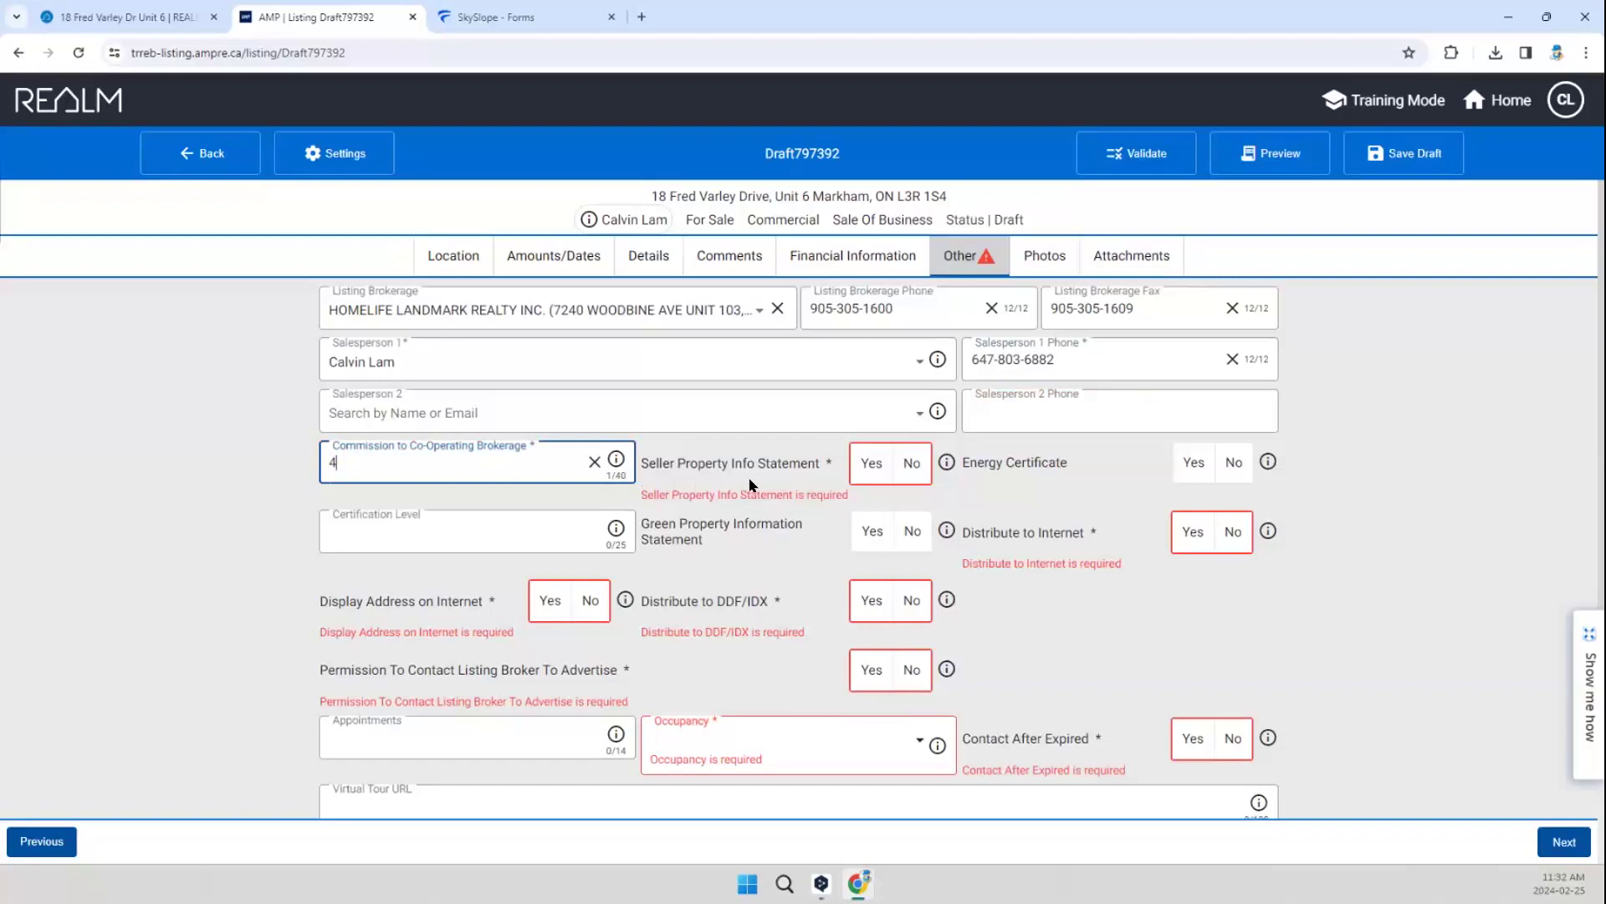
pyautogui.click(920, 474)
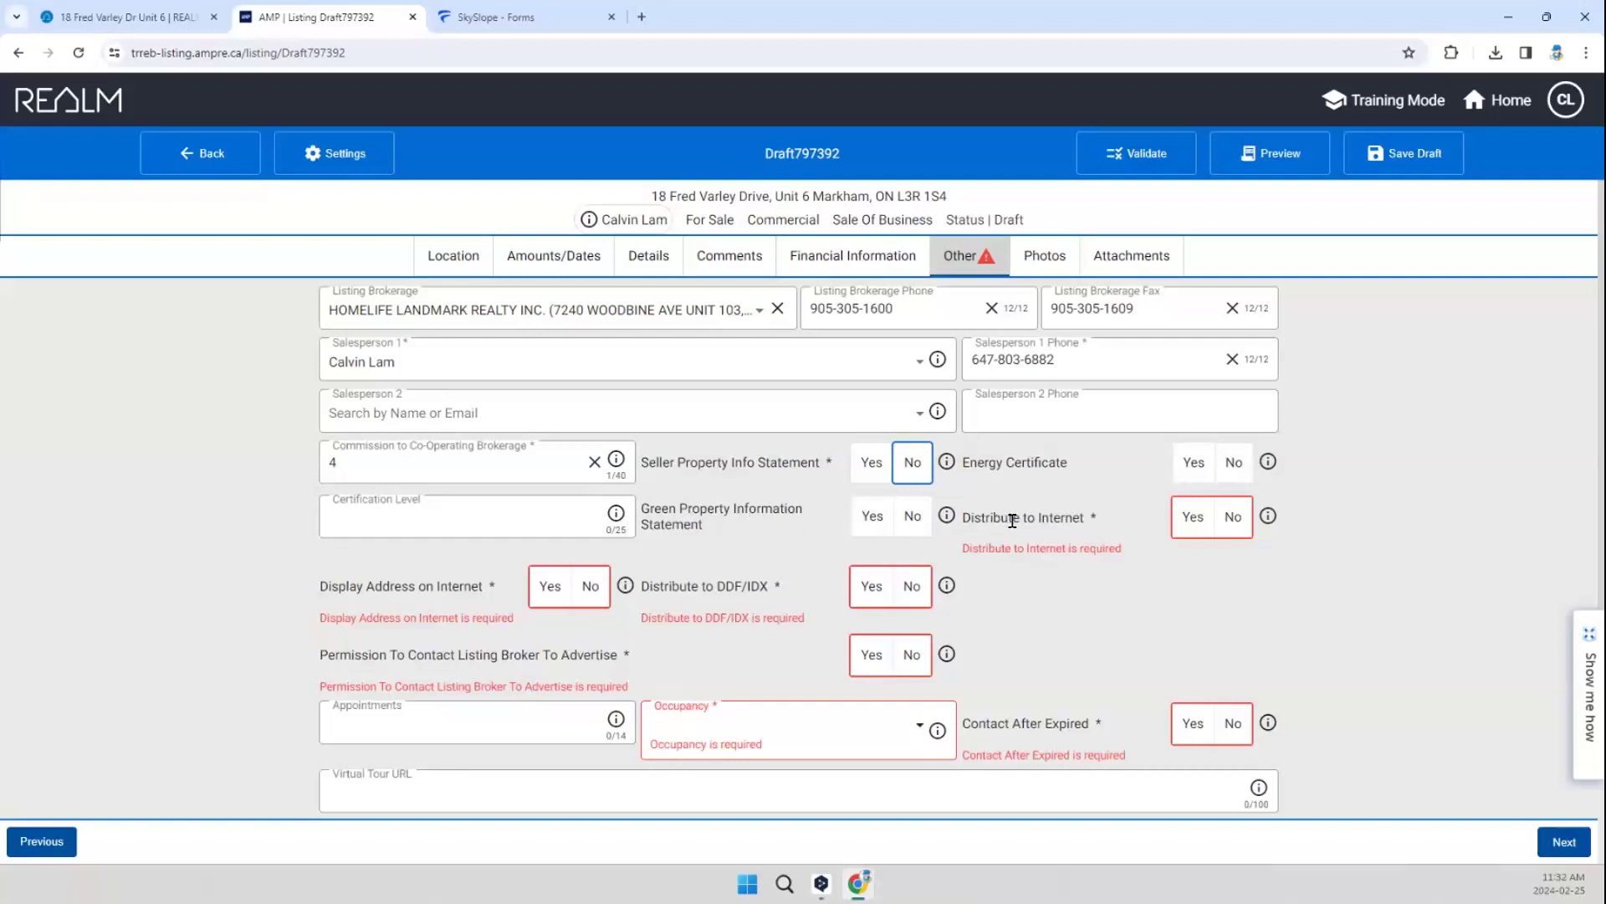
# Step: Allow internet distribution, address display on the internet, DDF/IDX distribution and contacting the listing broker to advertise by setting each to Yes
pyautogui.click(1193, 517)
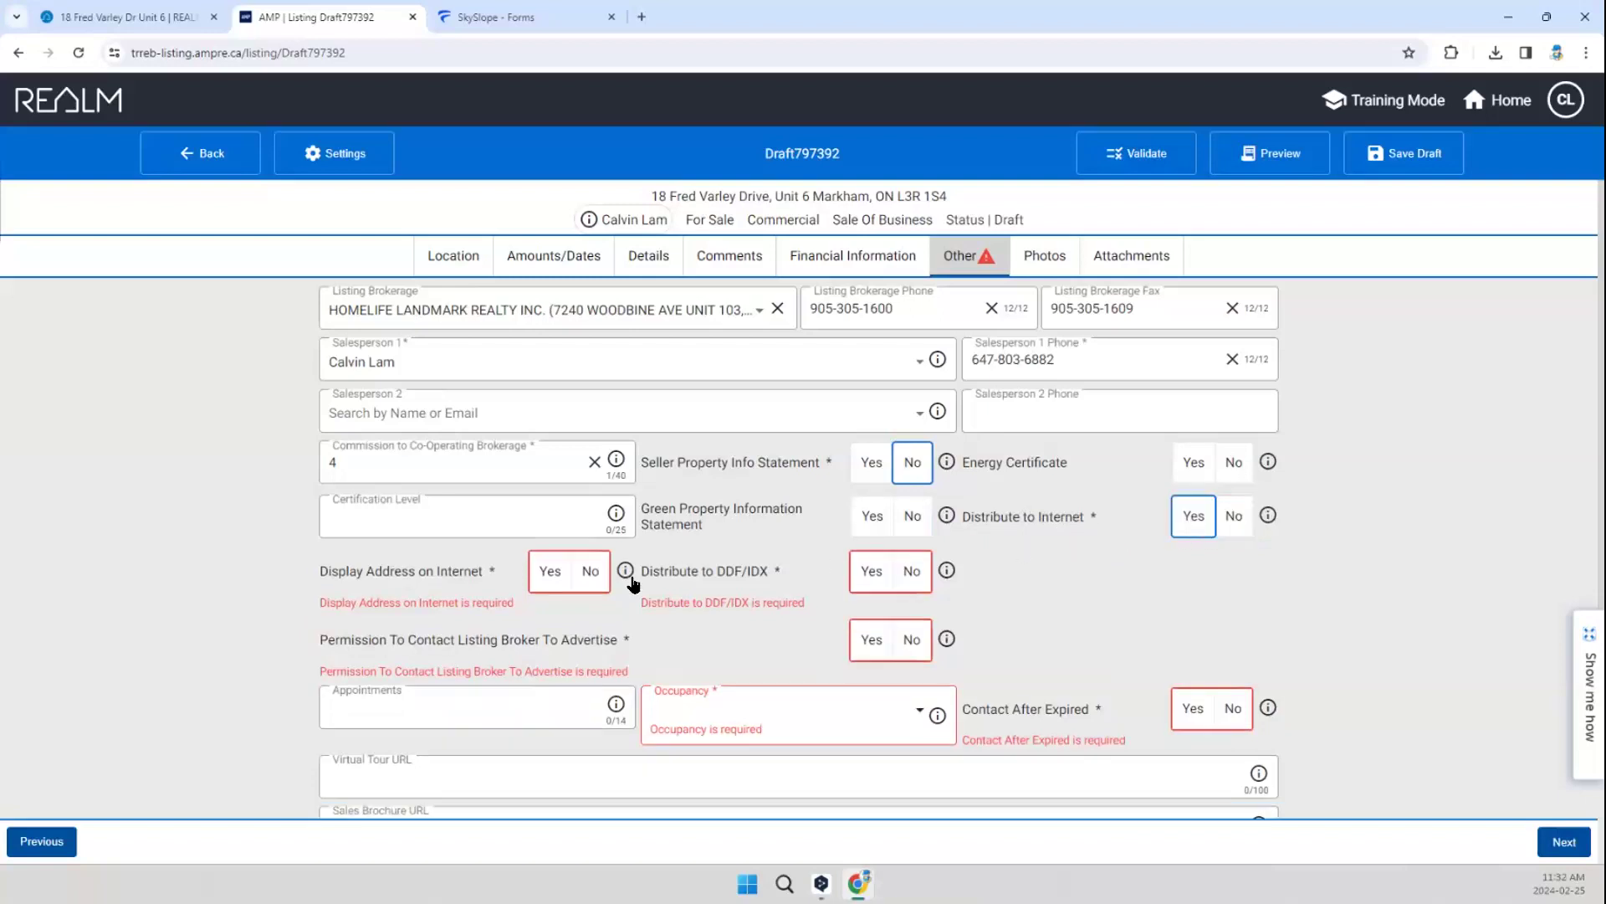
pyautogui.click(550, 577)
pyautogui.click(863, 577)
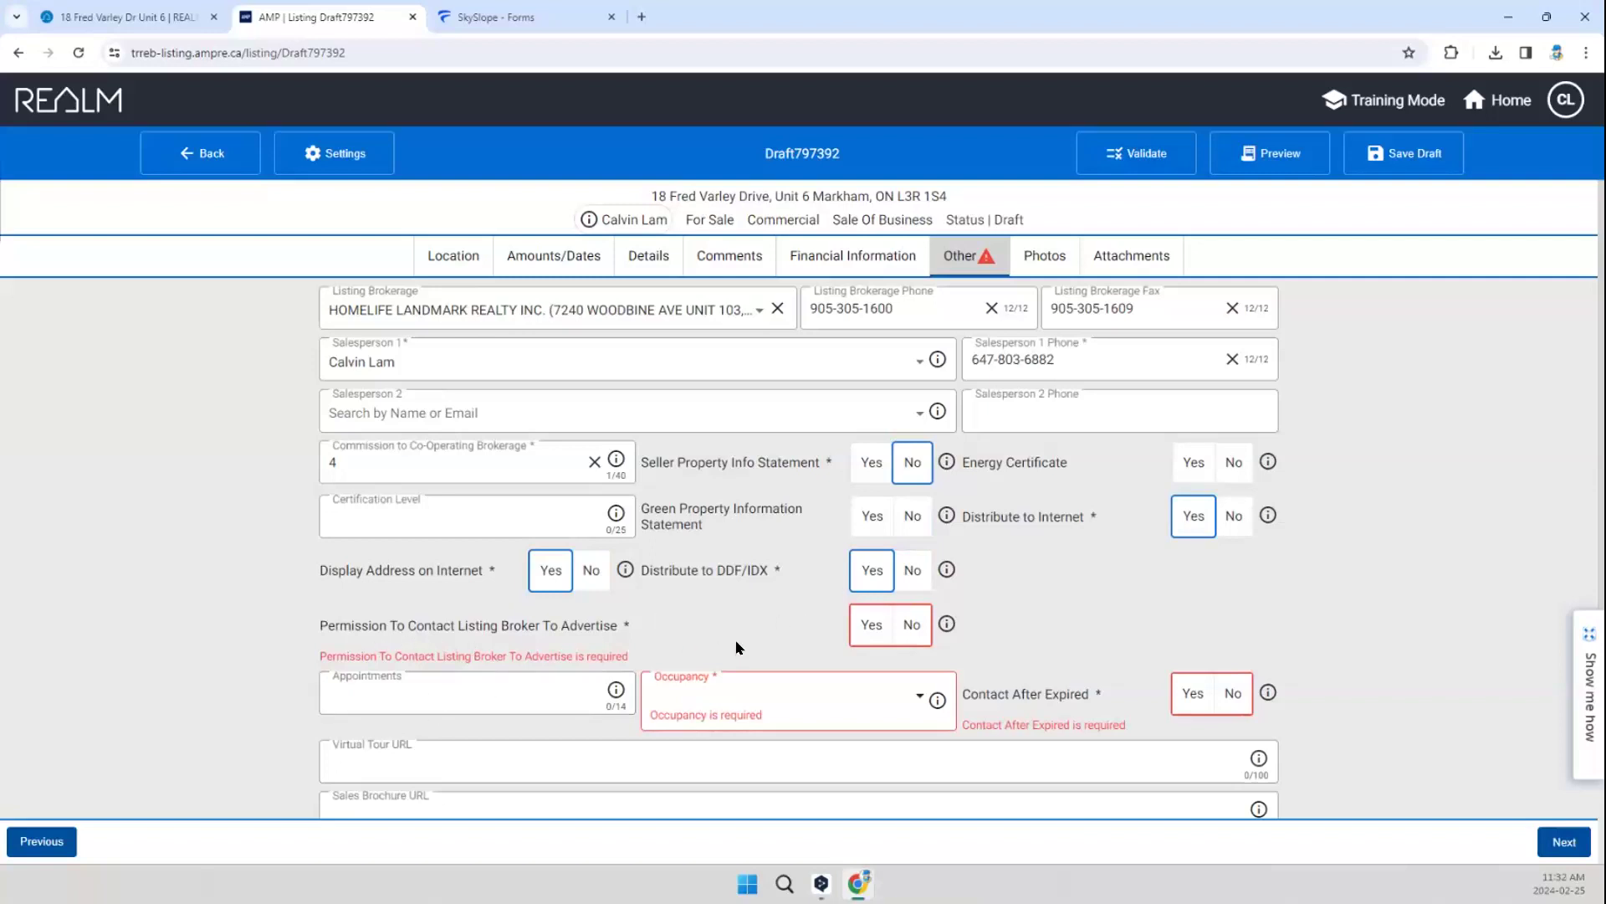
pyautogui.click(870, 625)
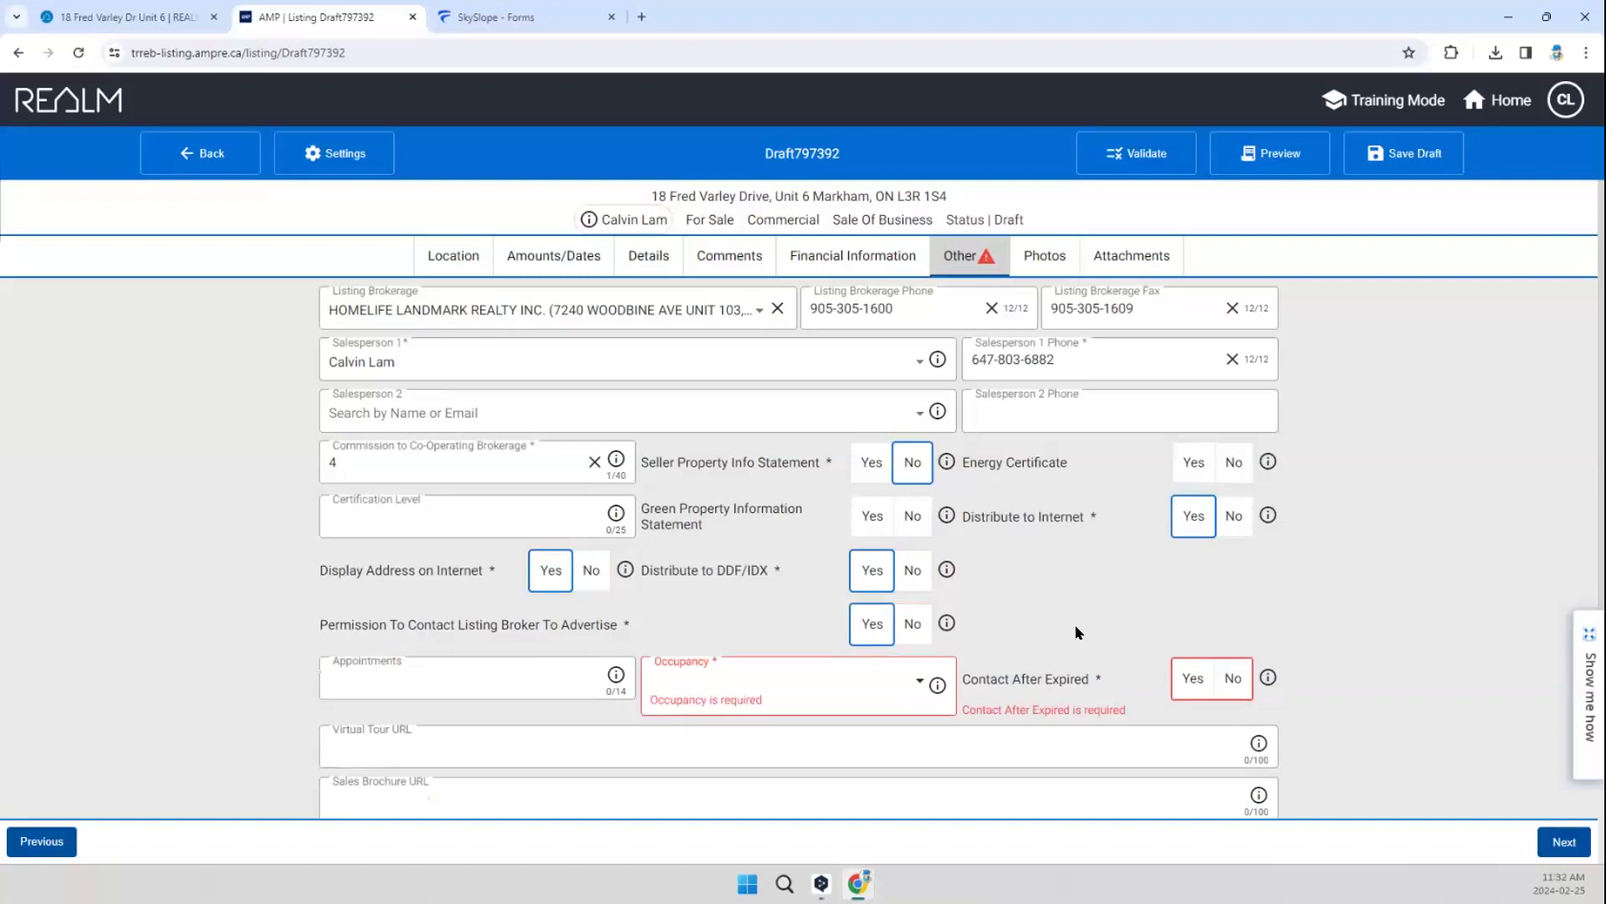
# Step: Set Contact After Expired to No and the occupancy to Tenant
pyautogui.scroll(-1, 1056, 643)
pyautogui.click(1235, 604)
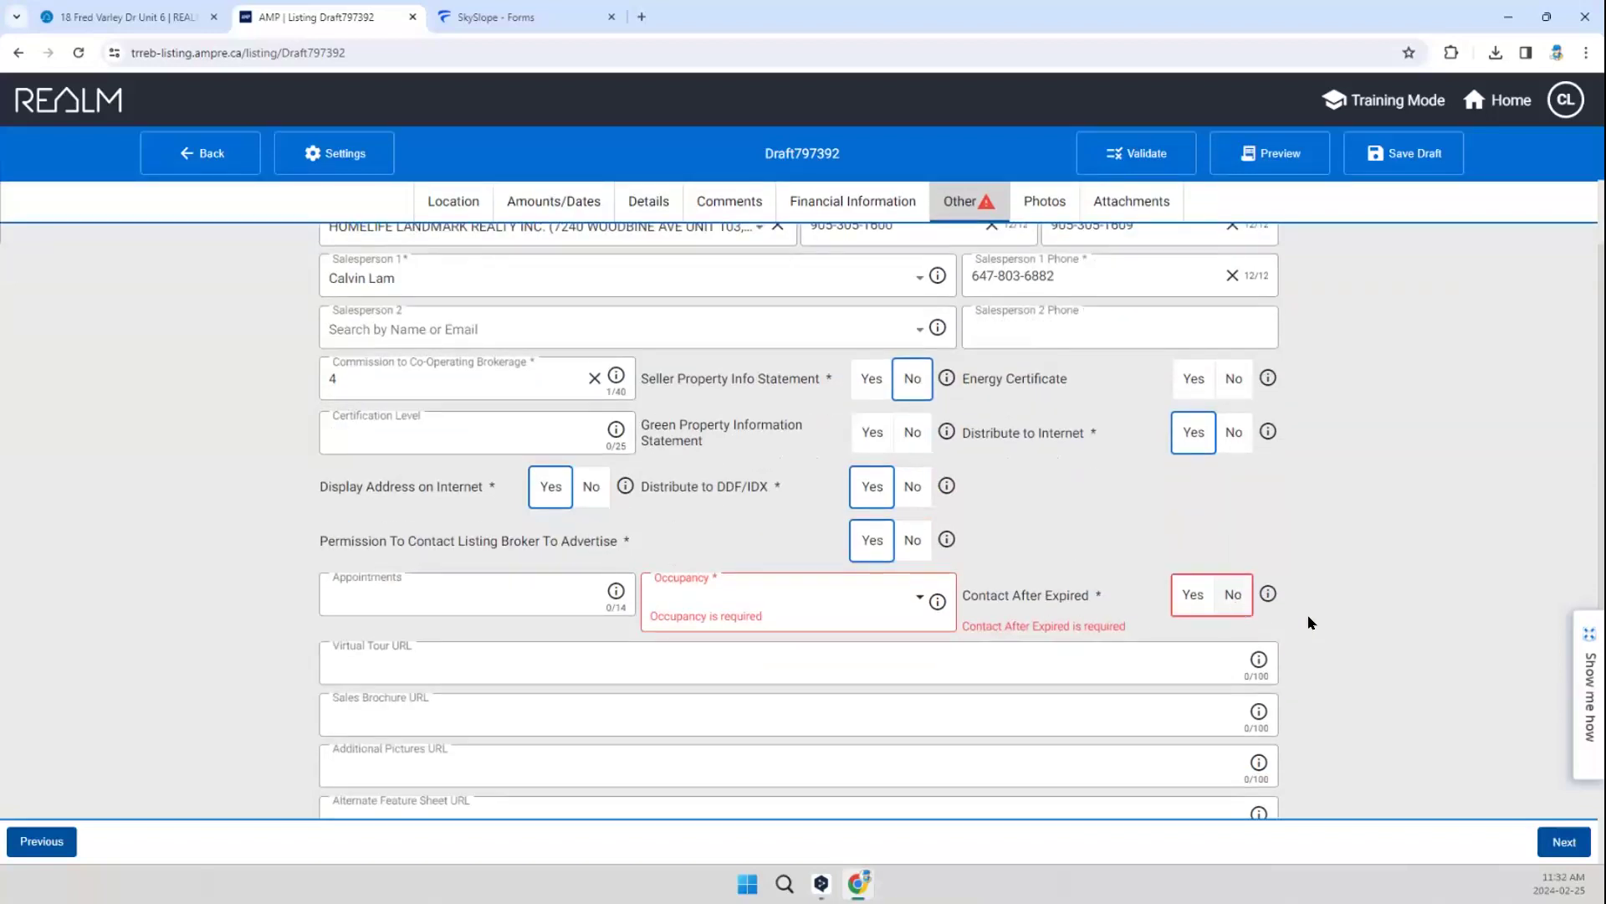
pyautogui.click(858, 605)
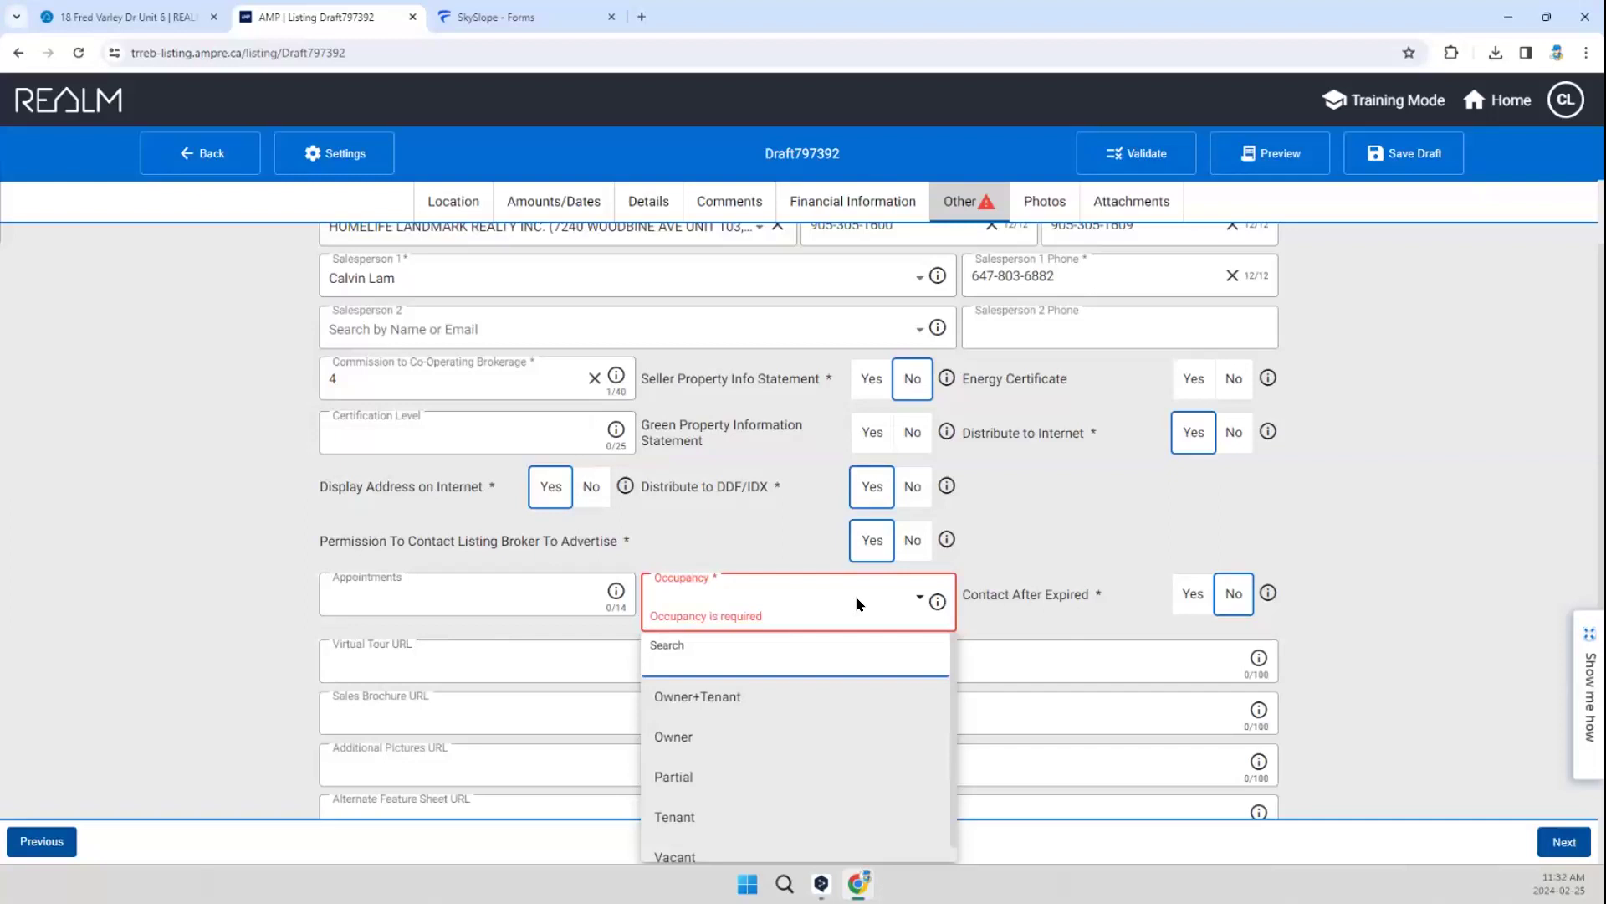
pyautogui.click(714, 811)
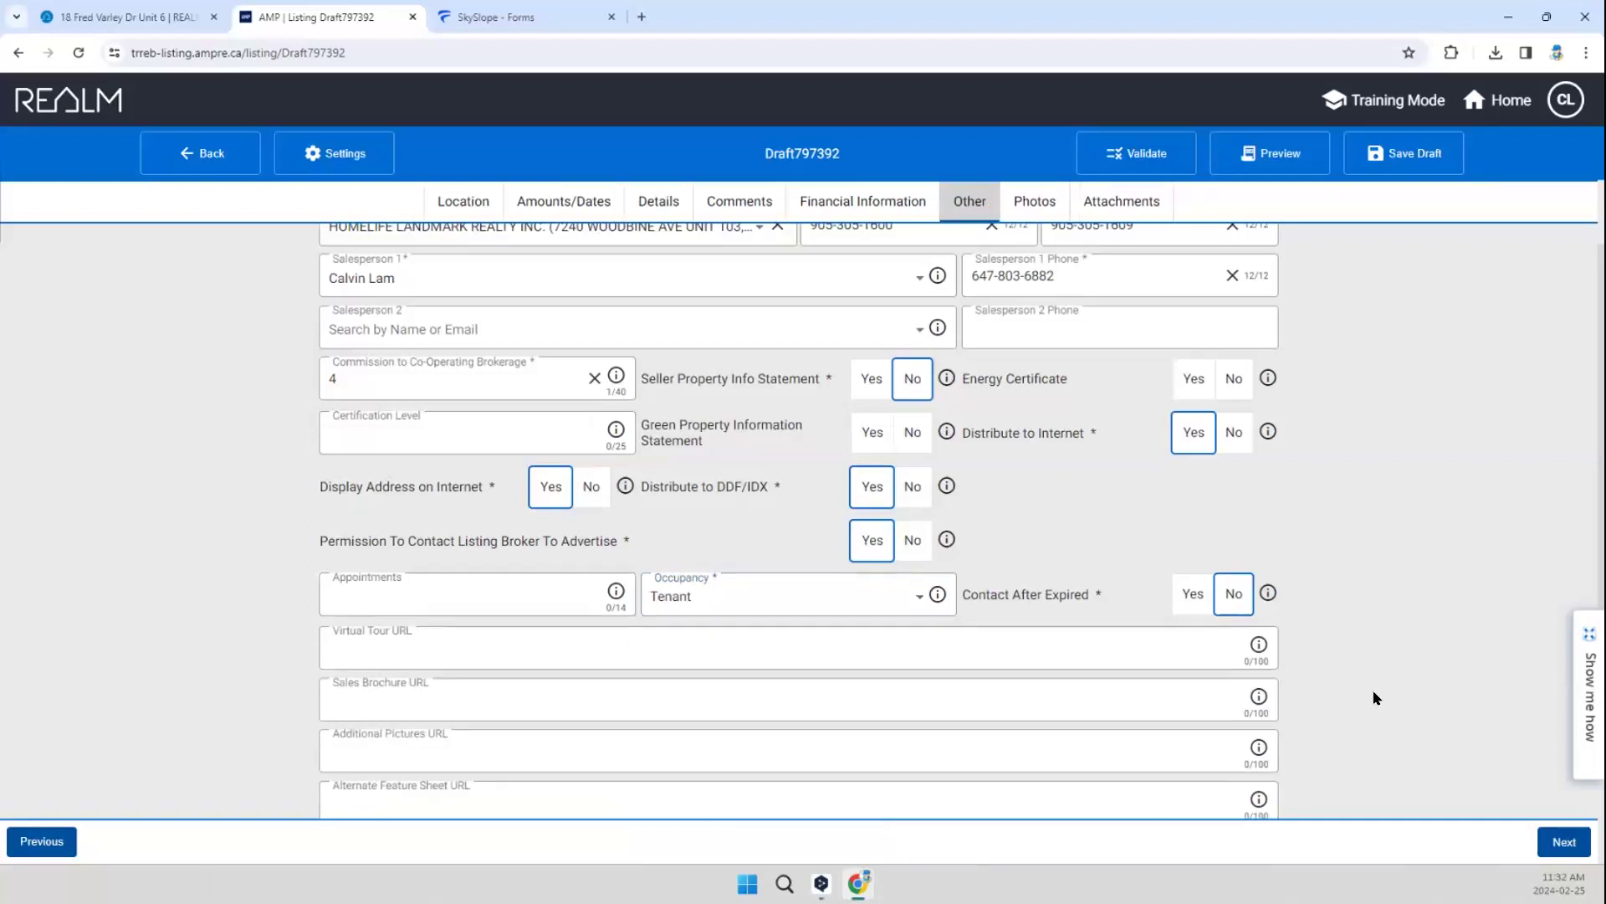
pyautogui.scroll(-1, 1376, 695)
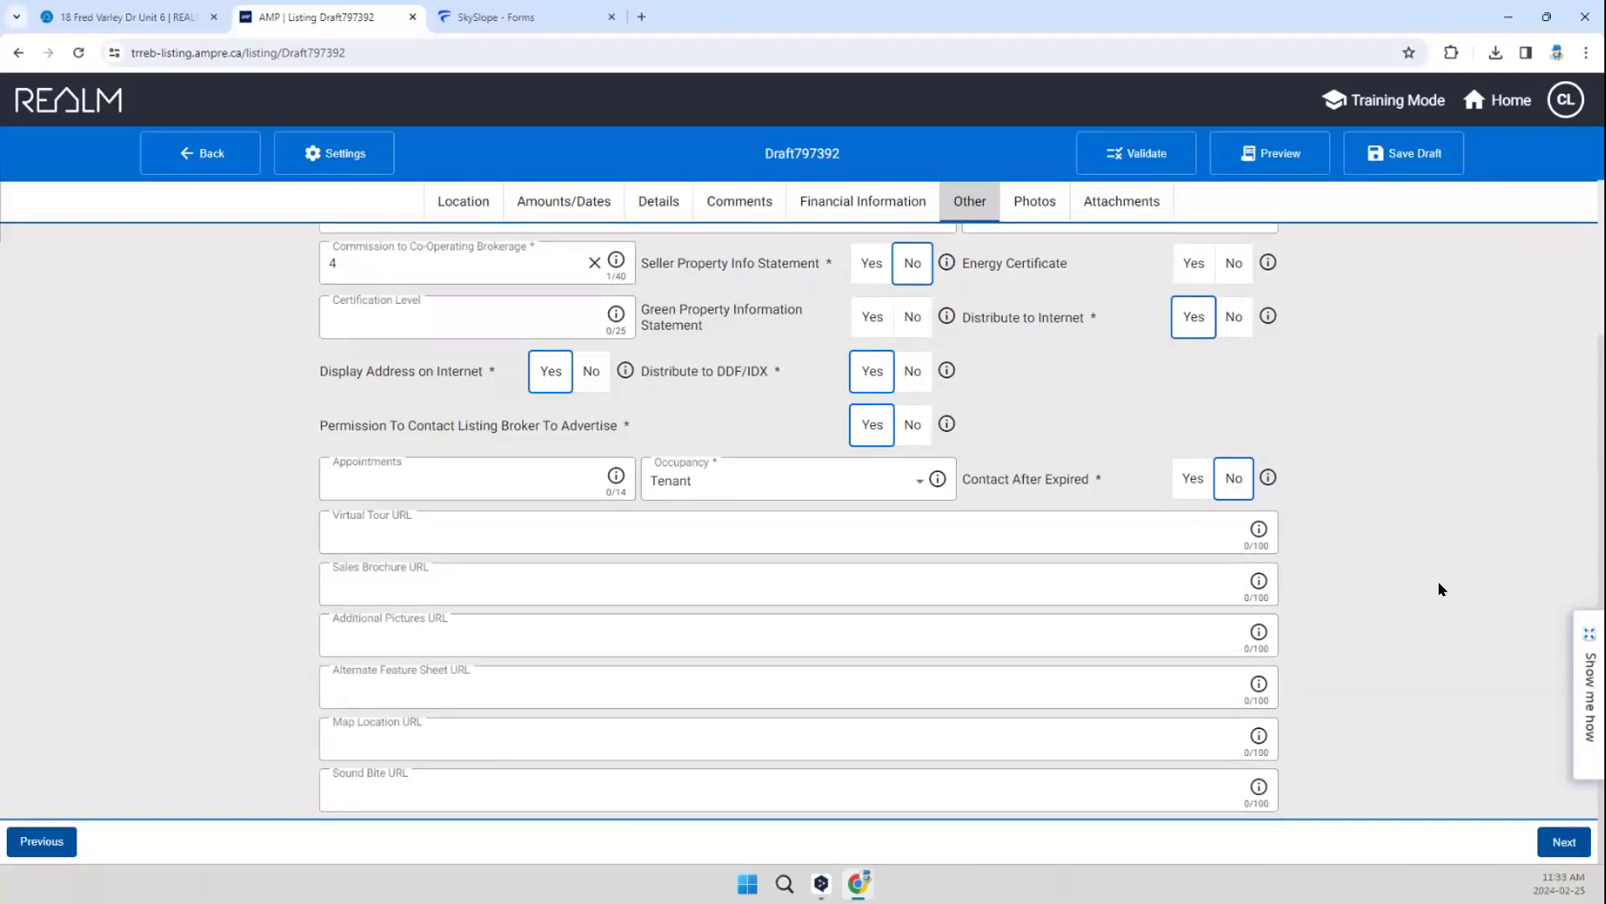
pyautogui.scroll(1, 1440, 586)
pyautogui.scroll(-1, 1395, 600)
pyautogui.scroll(4, 1133, 330)
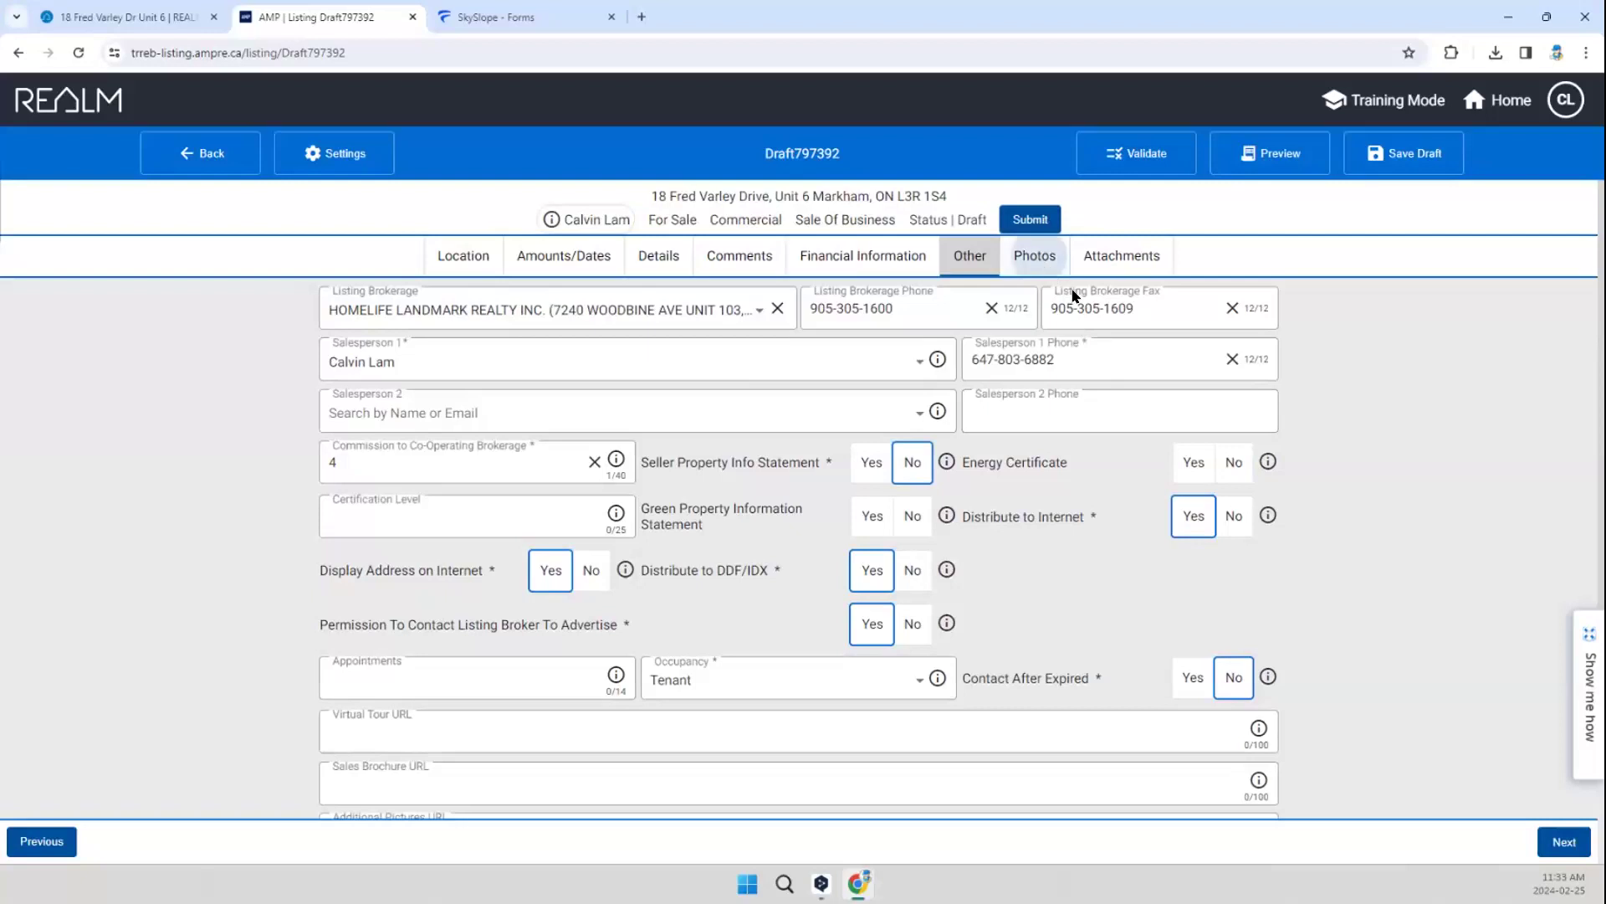
pyautogui.click(1037, 262)
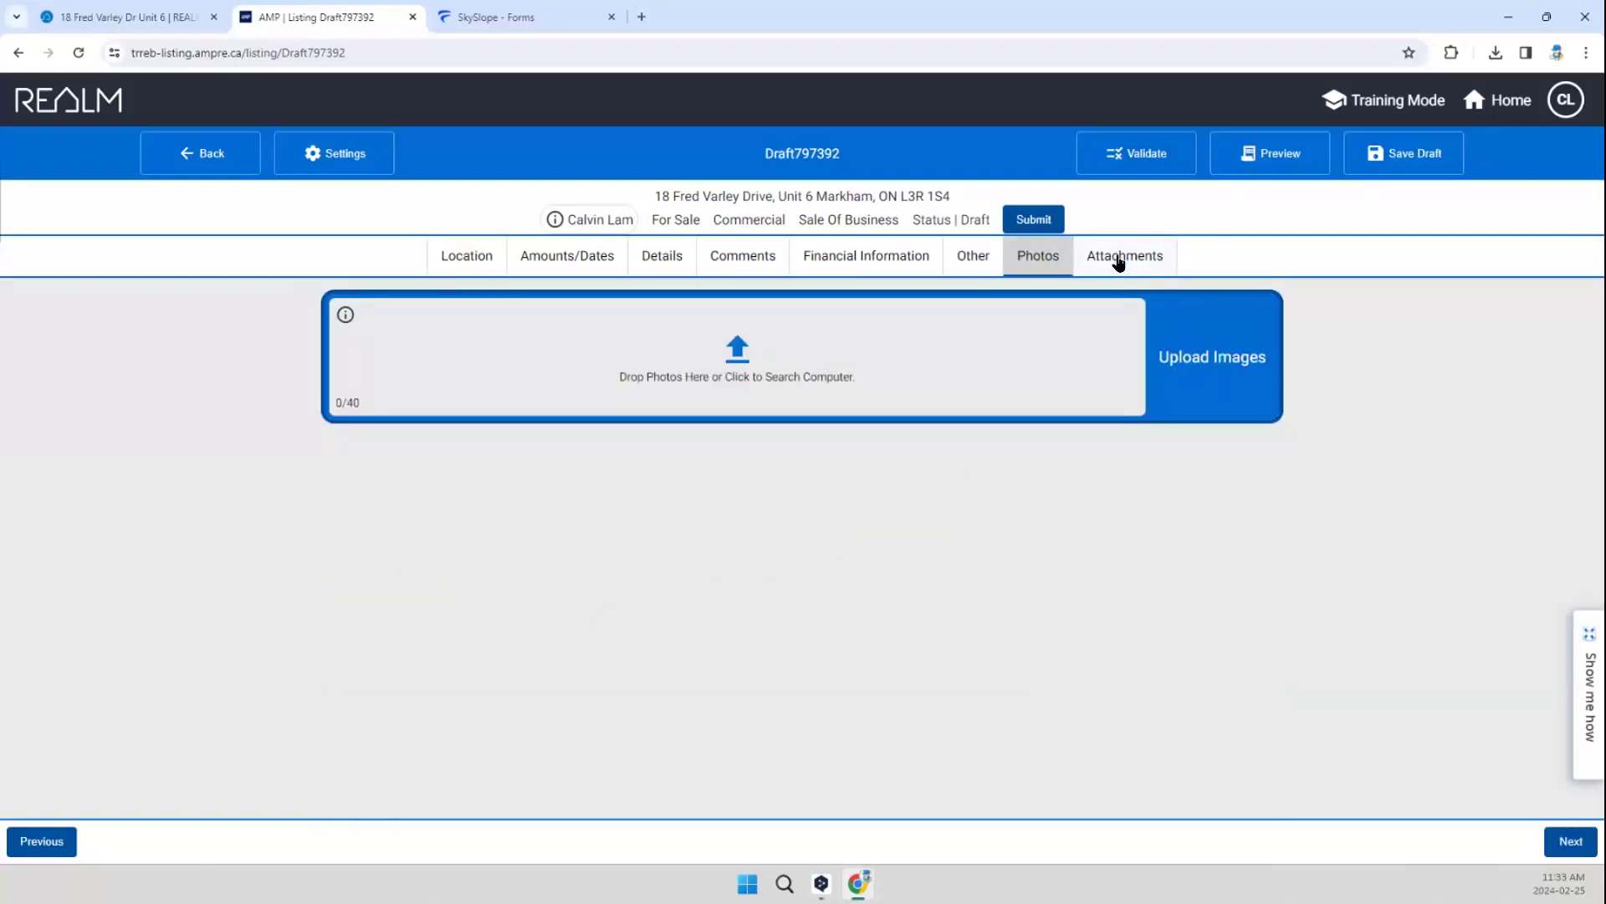
# Step: Attach the 504 Schedule PDF for a business in leased premises to the listing and describe it as Schedules
pyautogui.click(1119, 263)
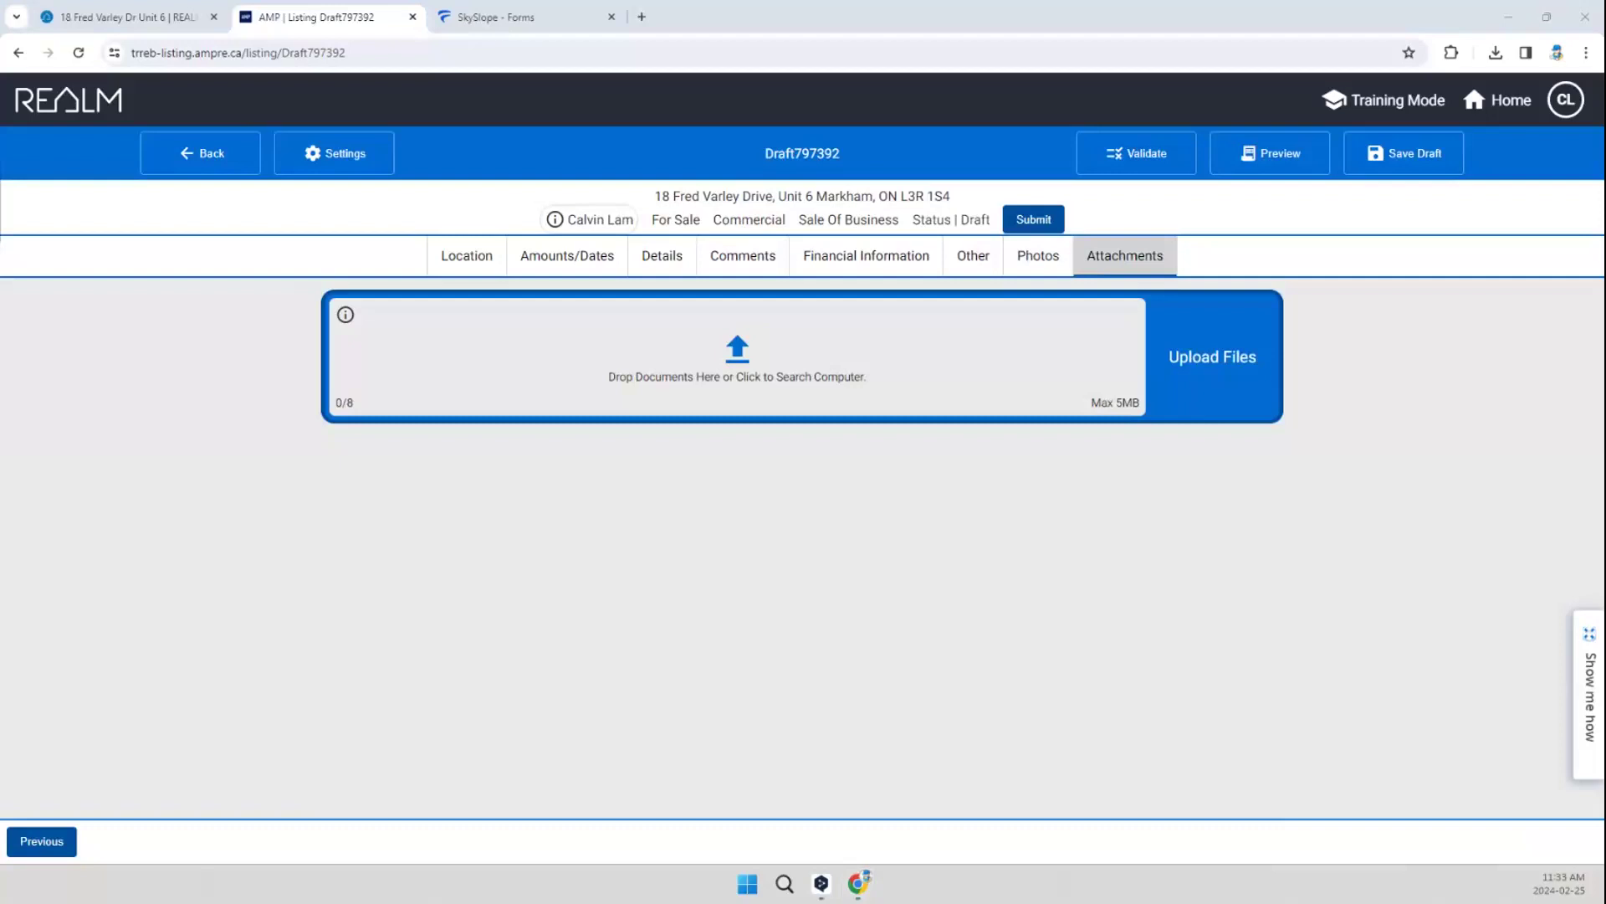
pyautogui.moveTo(126, 240); pyautogui.dragTo(574, 337)
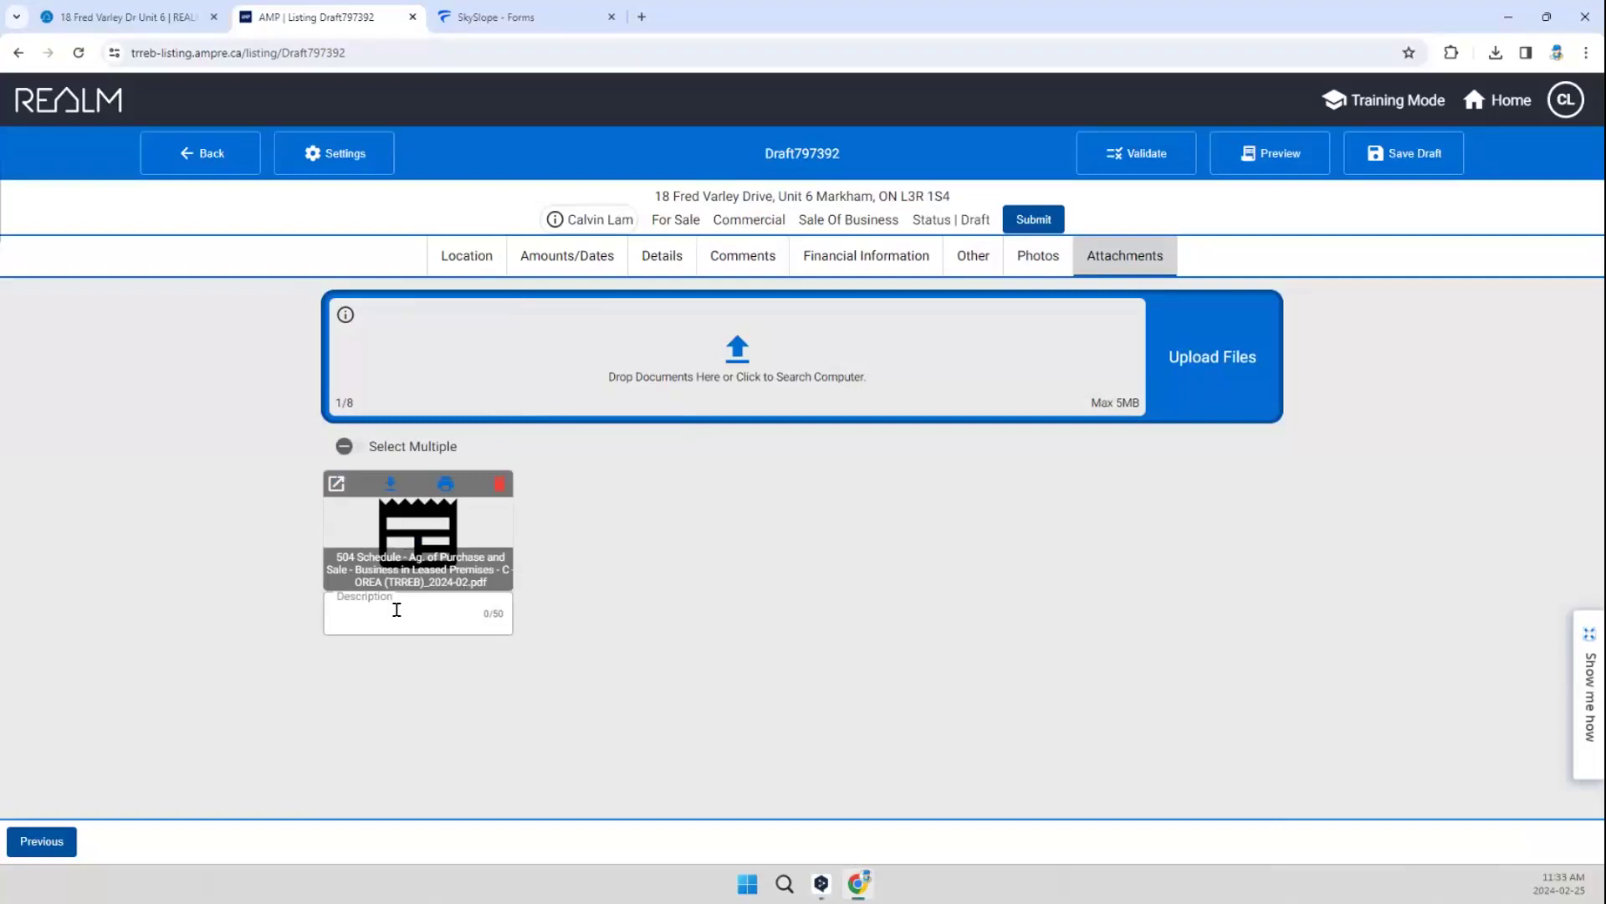
pyautogui.click(391, 610)
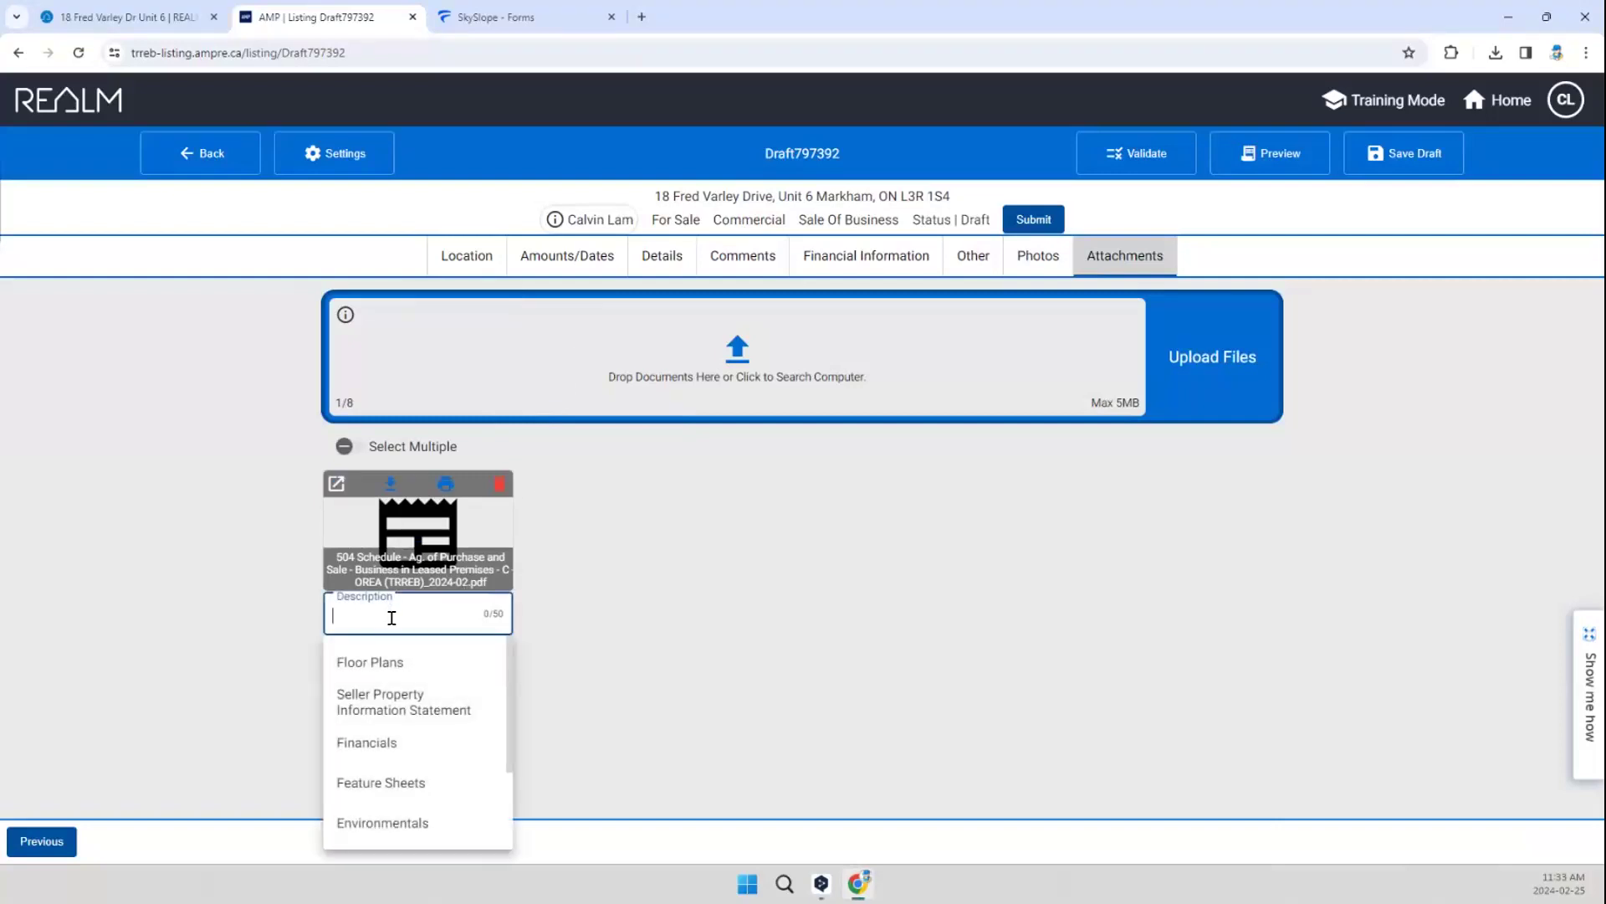
pyautogui.scroll(-2, 435, 764)
pyautogui.click(433, 748)
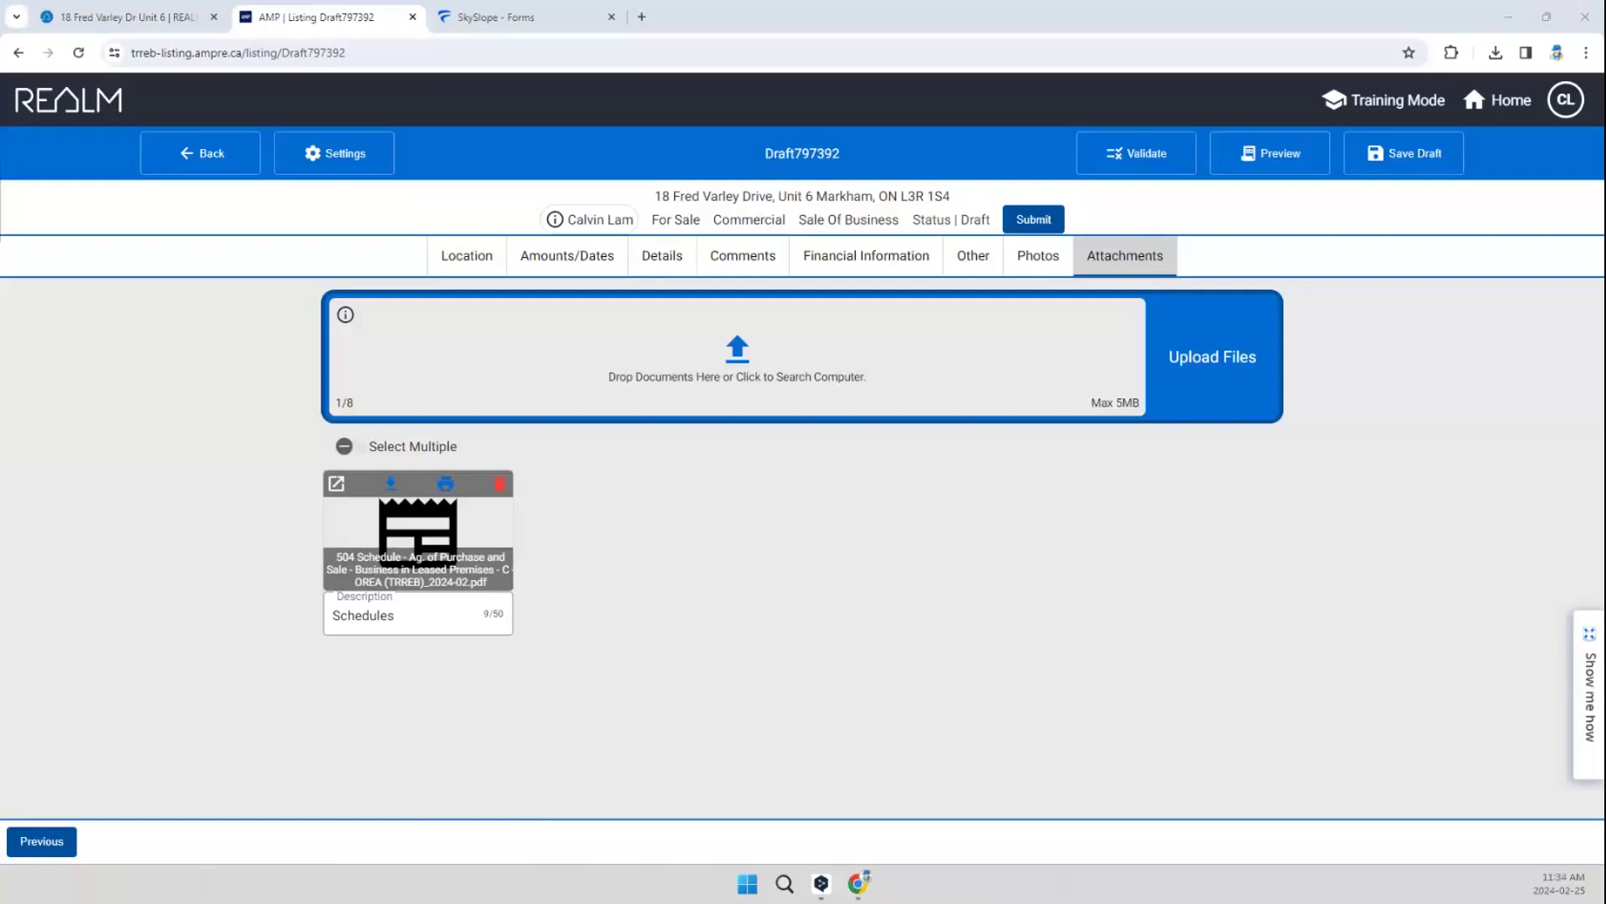
# Step: Attach HLLM-NewScheduleB-2023.pdf to the listing and describe it as Schedules
pyautogui.moveTo(374, 319); pyautogui.dragTo(555, 344)
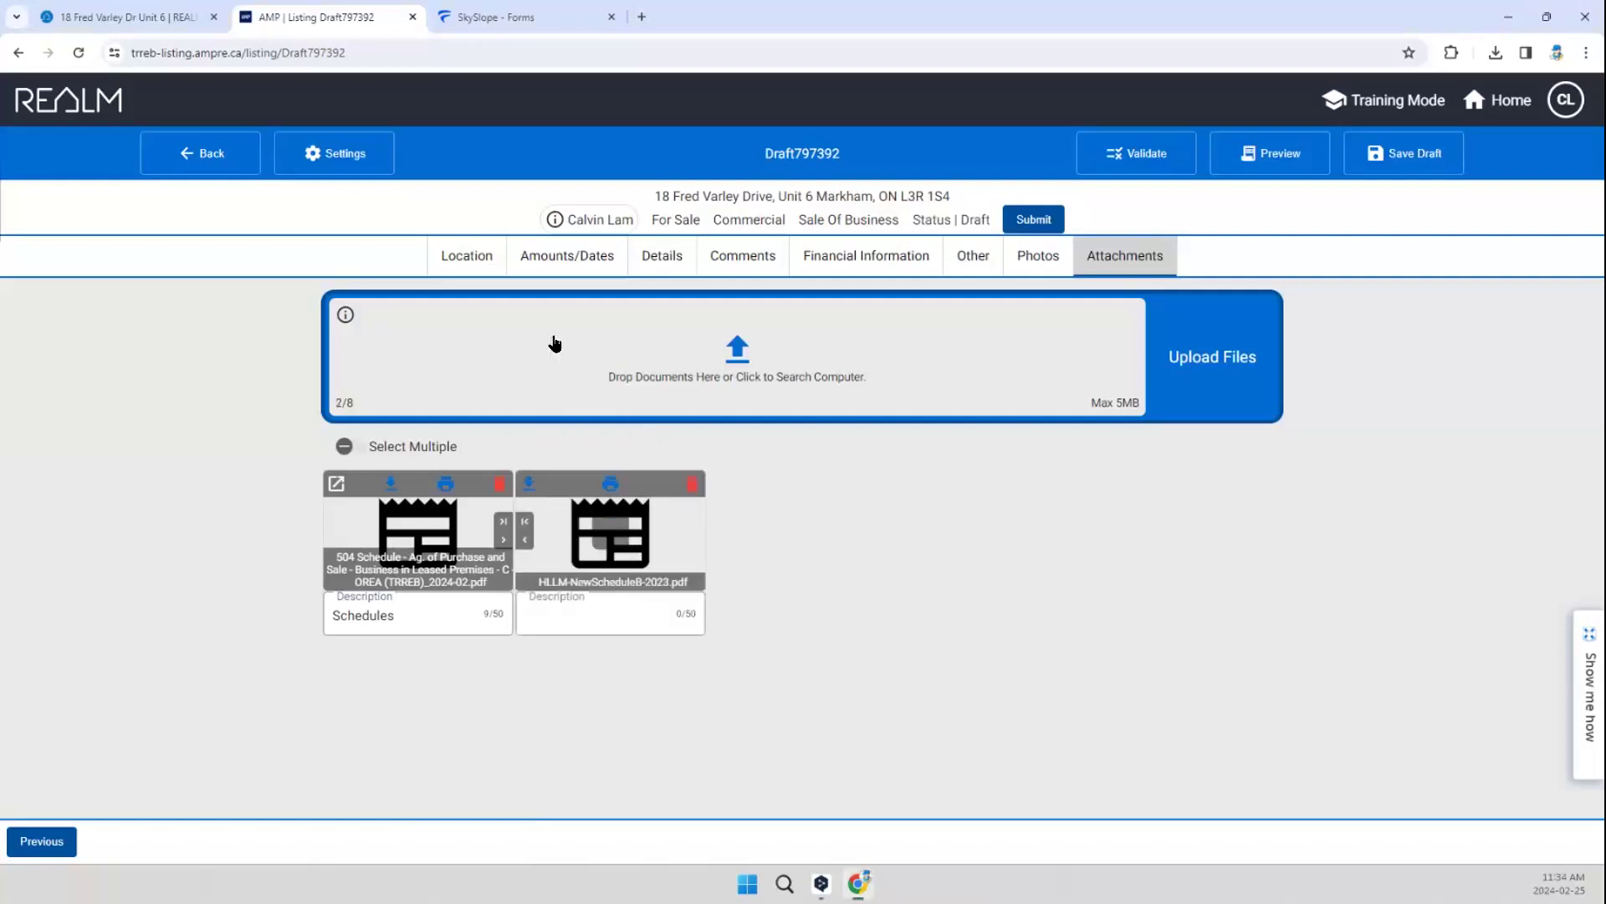
pyautogui.click(615, 607)
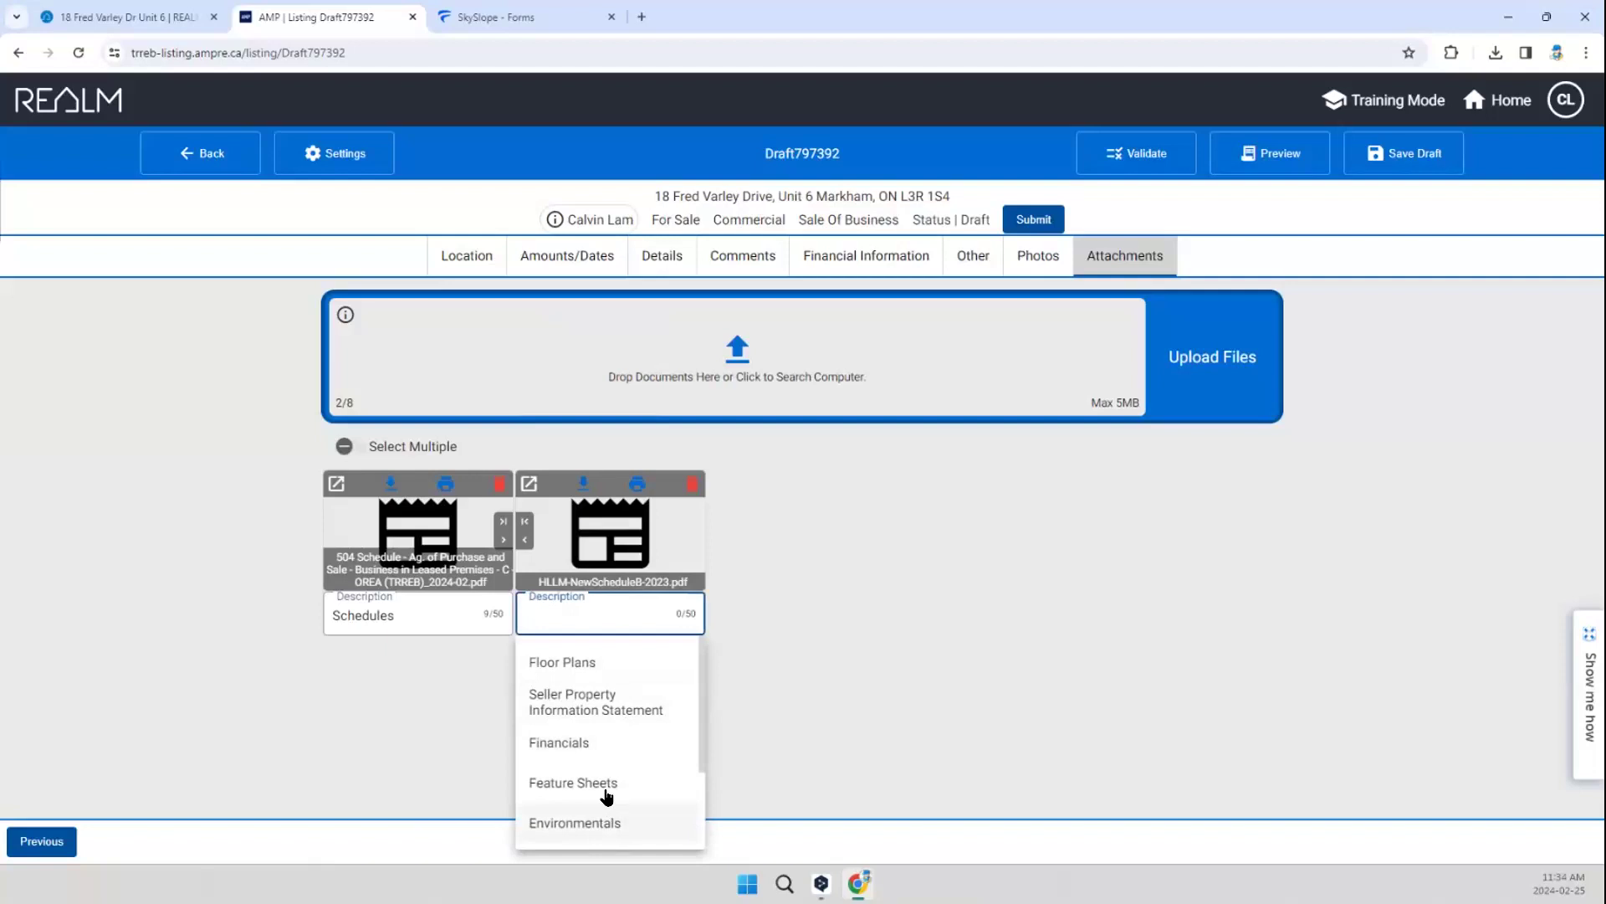
pyautogui.scroll(-2, 603, 799)
pyautogui.click(591, 758)
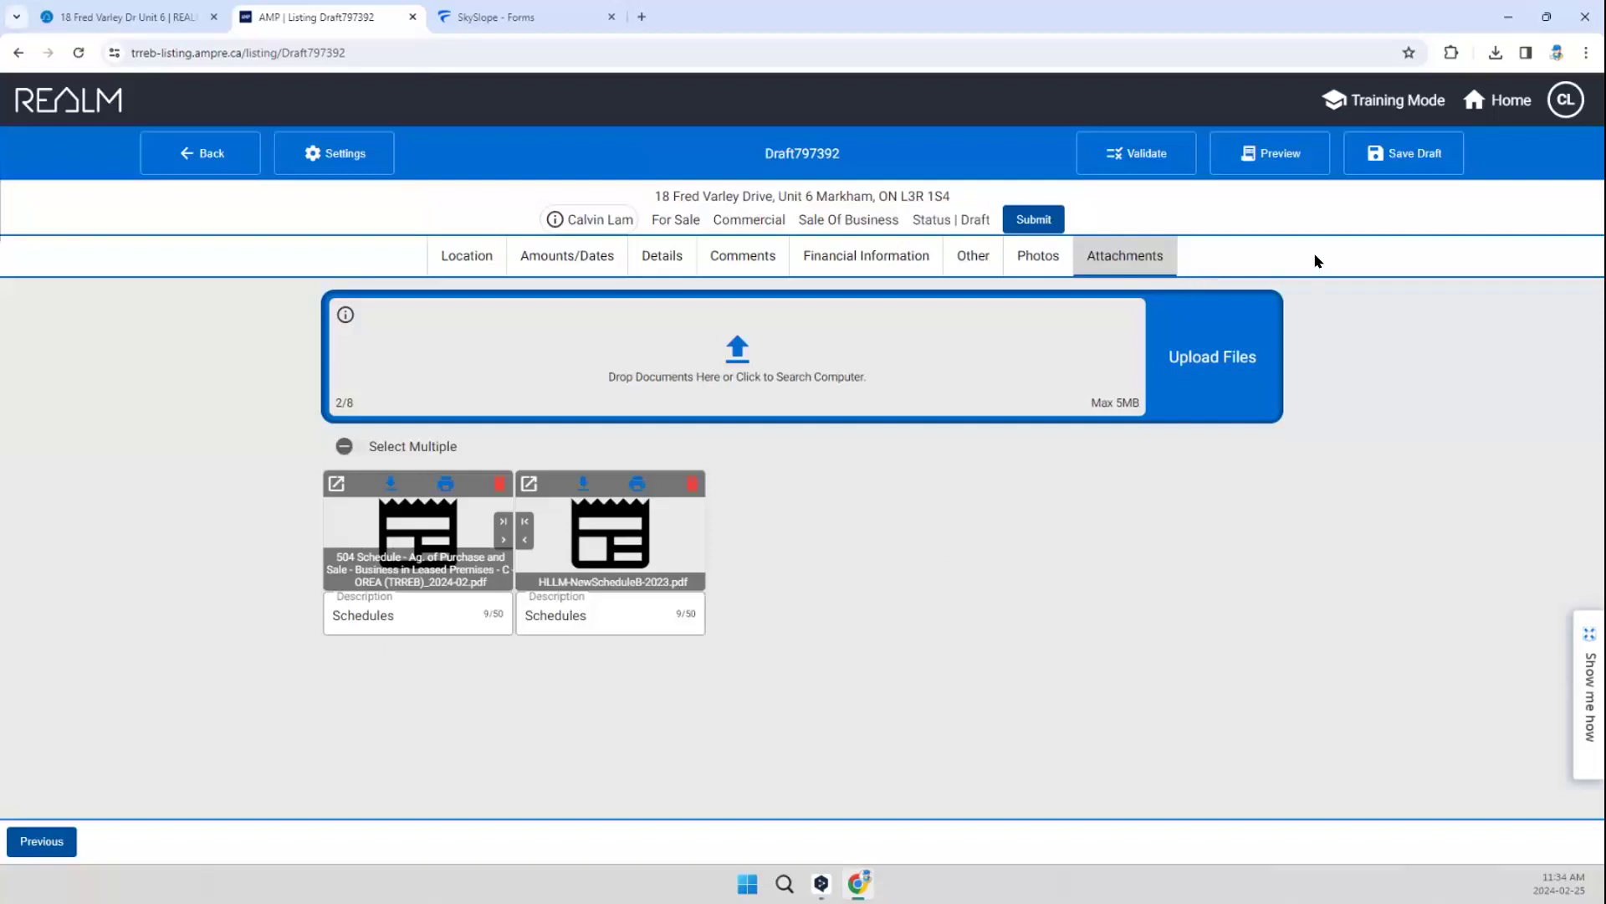
# Step: Save the listing draft, then generate and review its MLS Data Information Form preview
pyautogui.click(1050, 266)
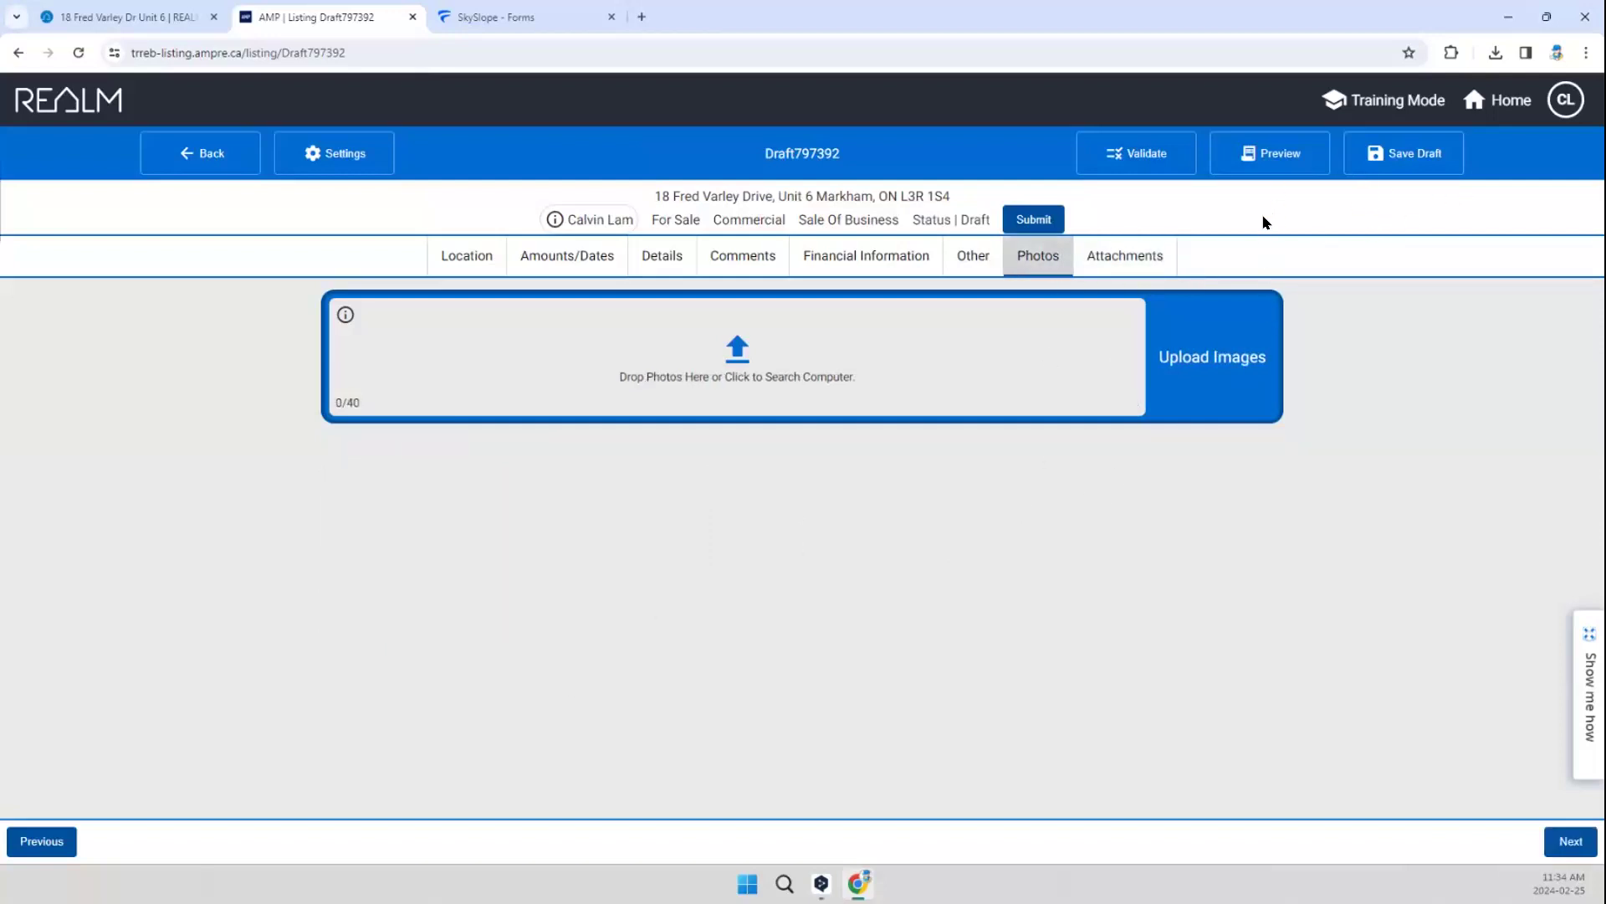
pyautogui.click(1413, 156)
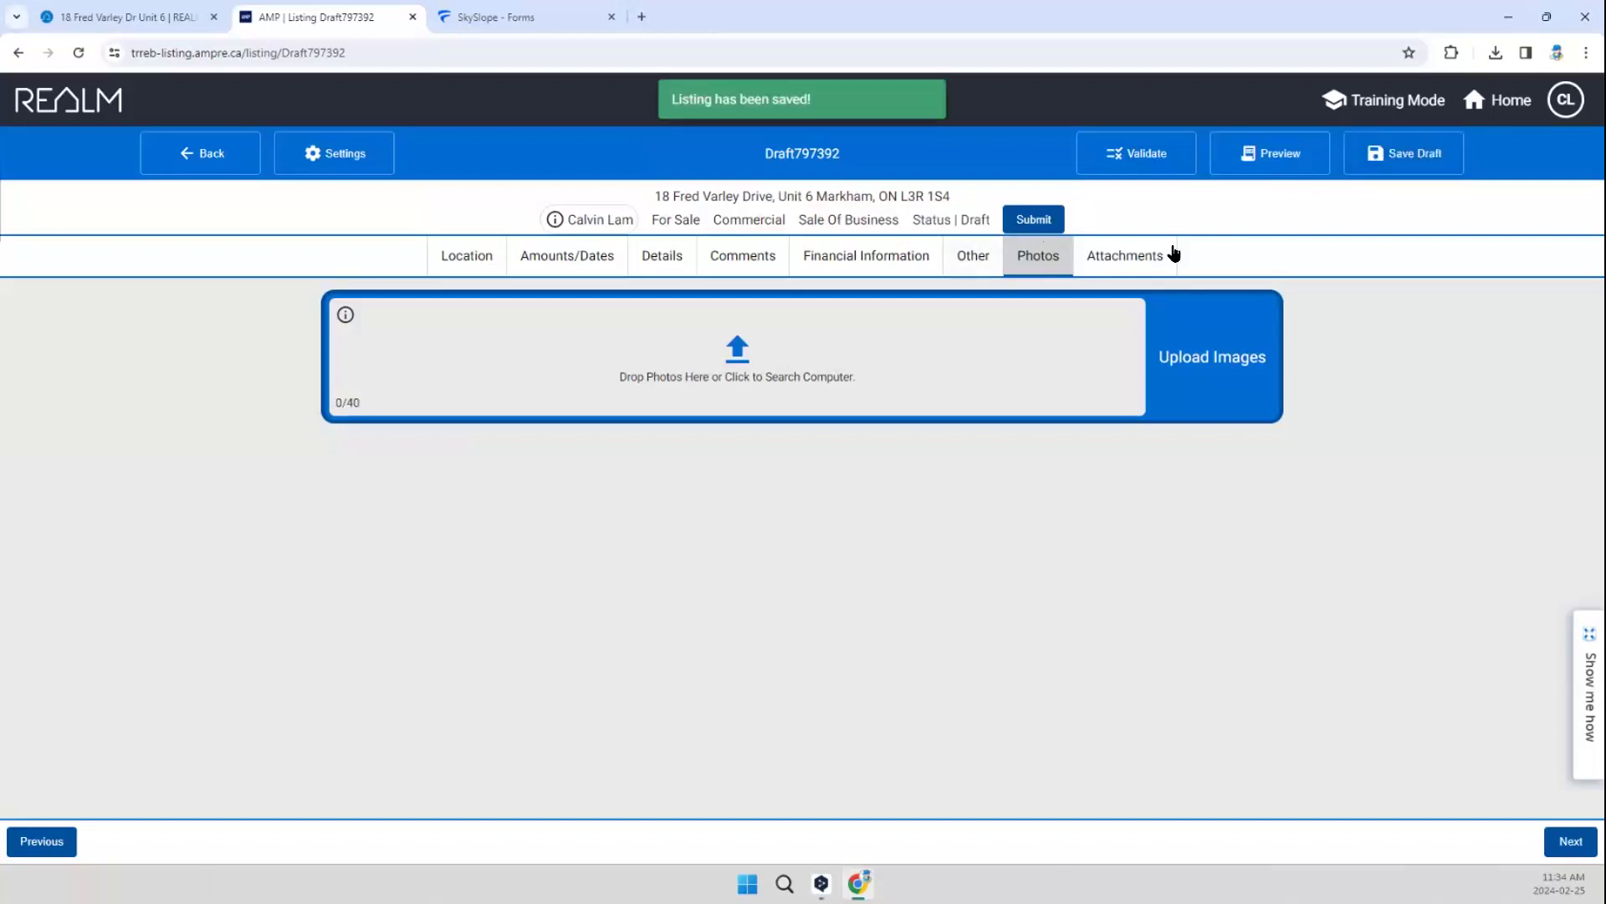
pyautogui.click(1276, 165)
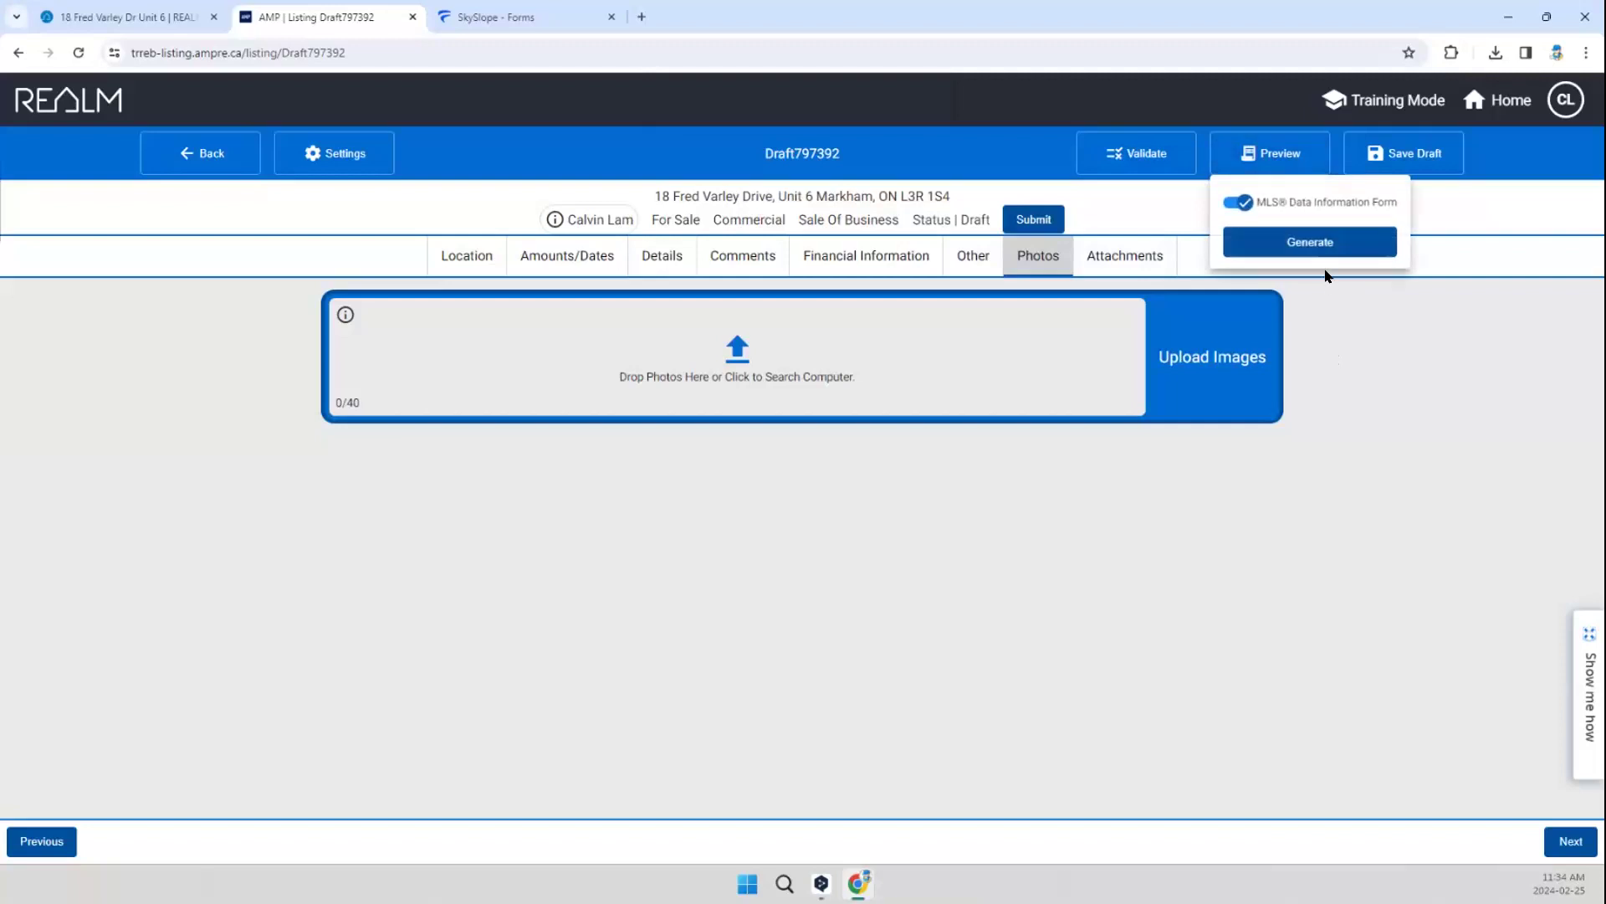
pyautogui.click(1311, 241)
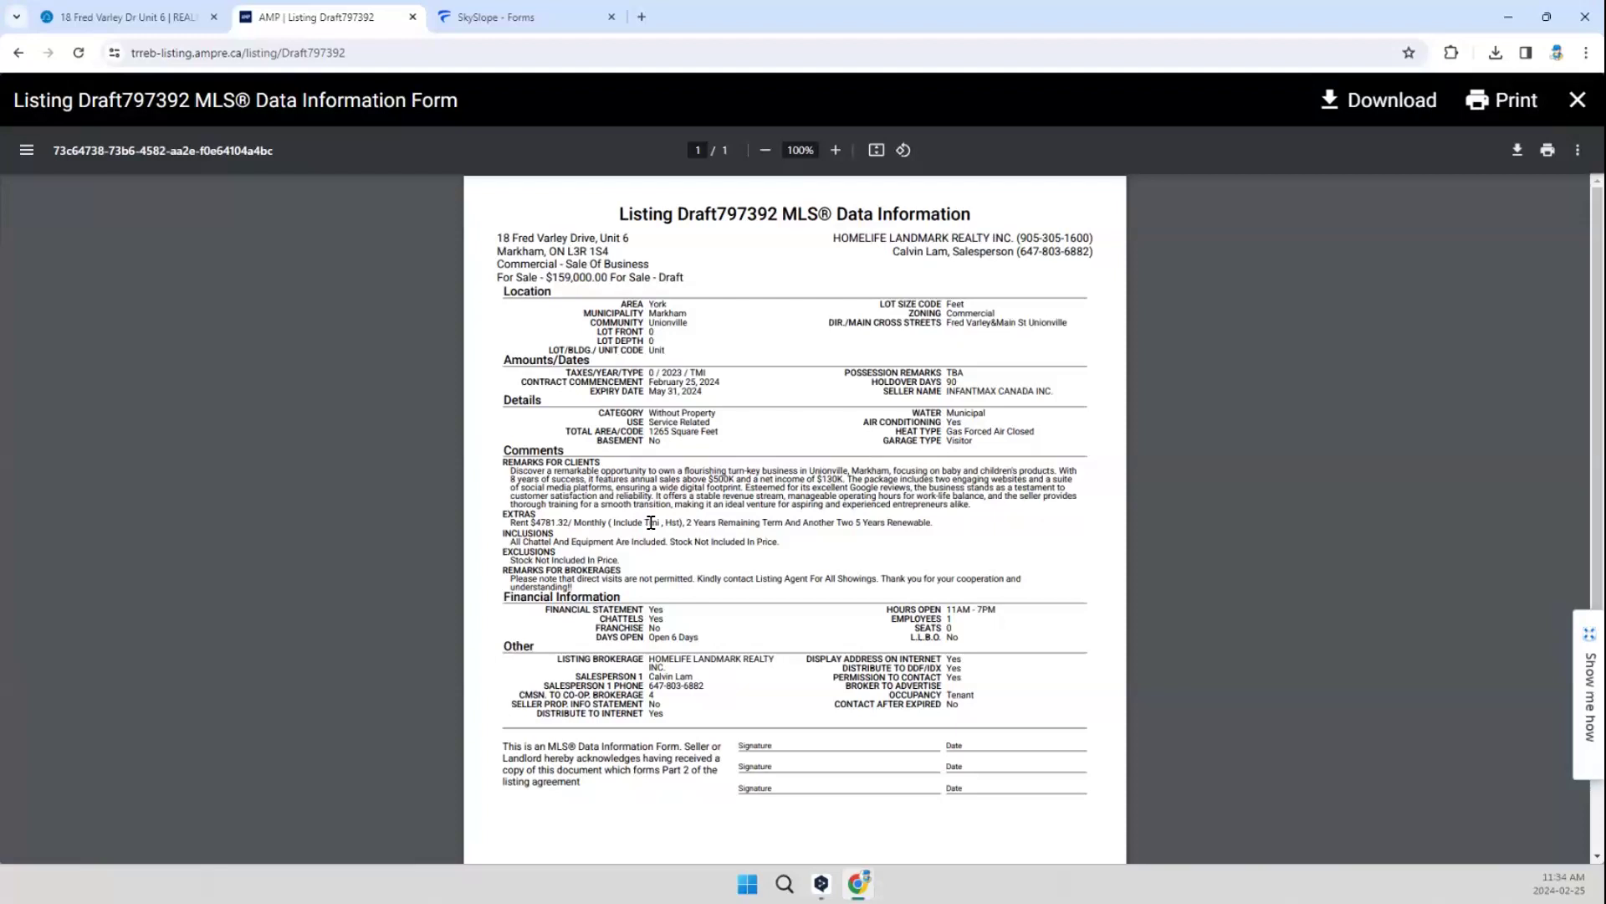
pyautogui.scroll(-2, 653, 500)
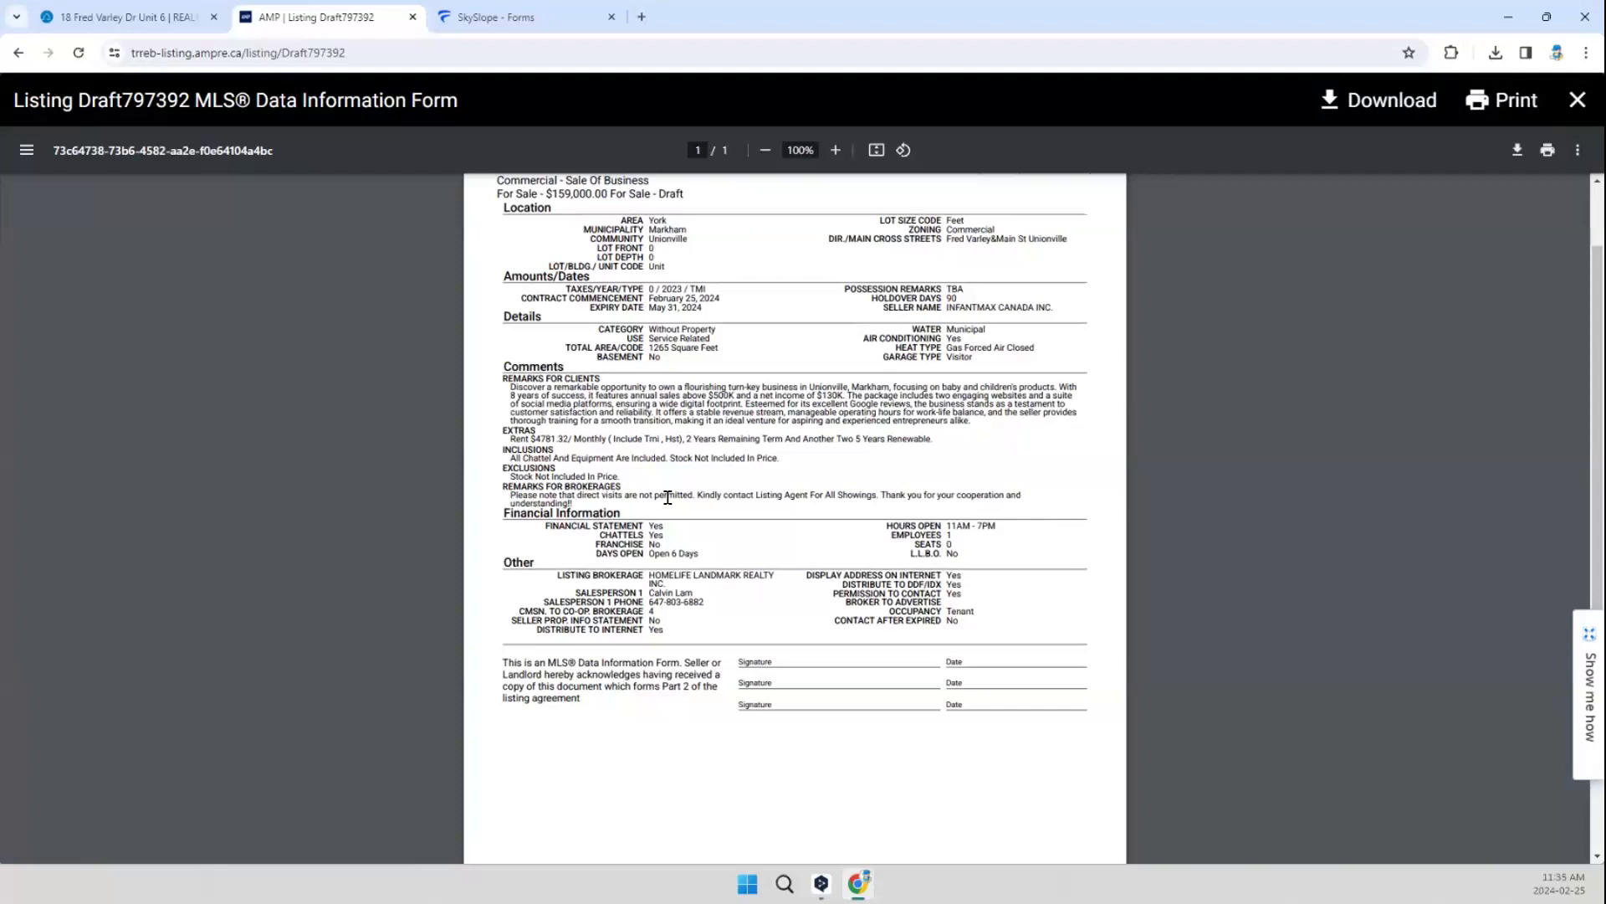
pyautogui.scroll(2, 678, 493)
# Step: Download the MLS Data Information Form as ADDEDIT-PRVIEW-FOR.pdf into the Topic23 - SkySlope Listing Commercial folder
pyautogui.click(1518, 150)
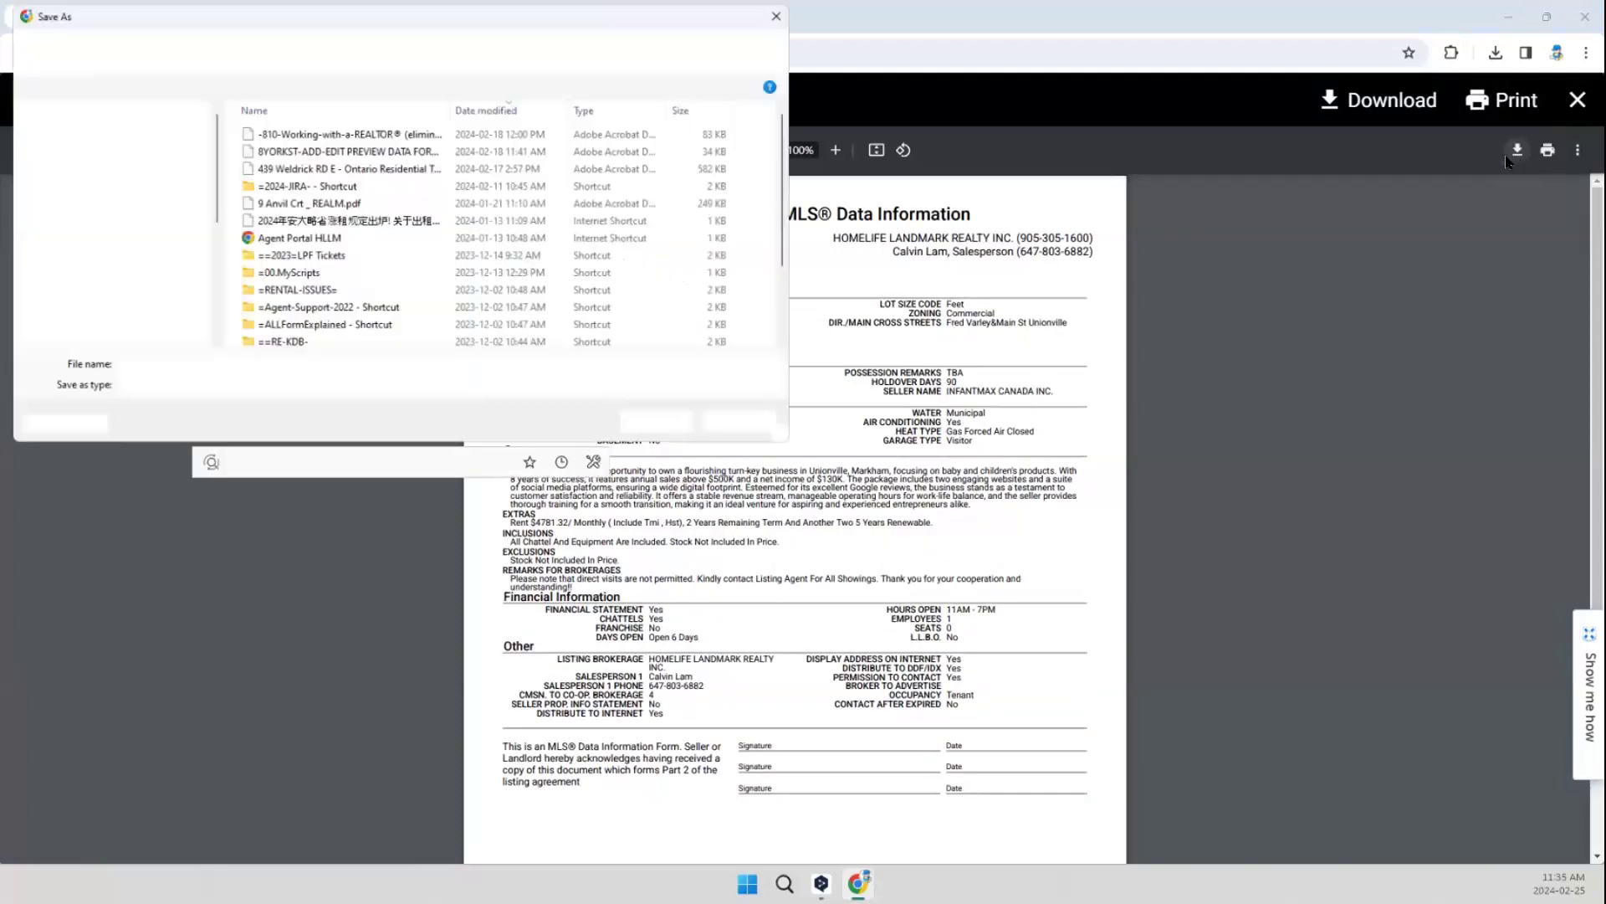
pyautogui.doubleClick(359, 134)
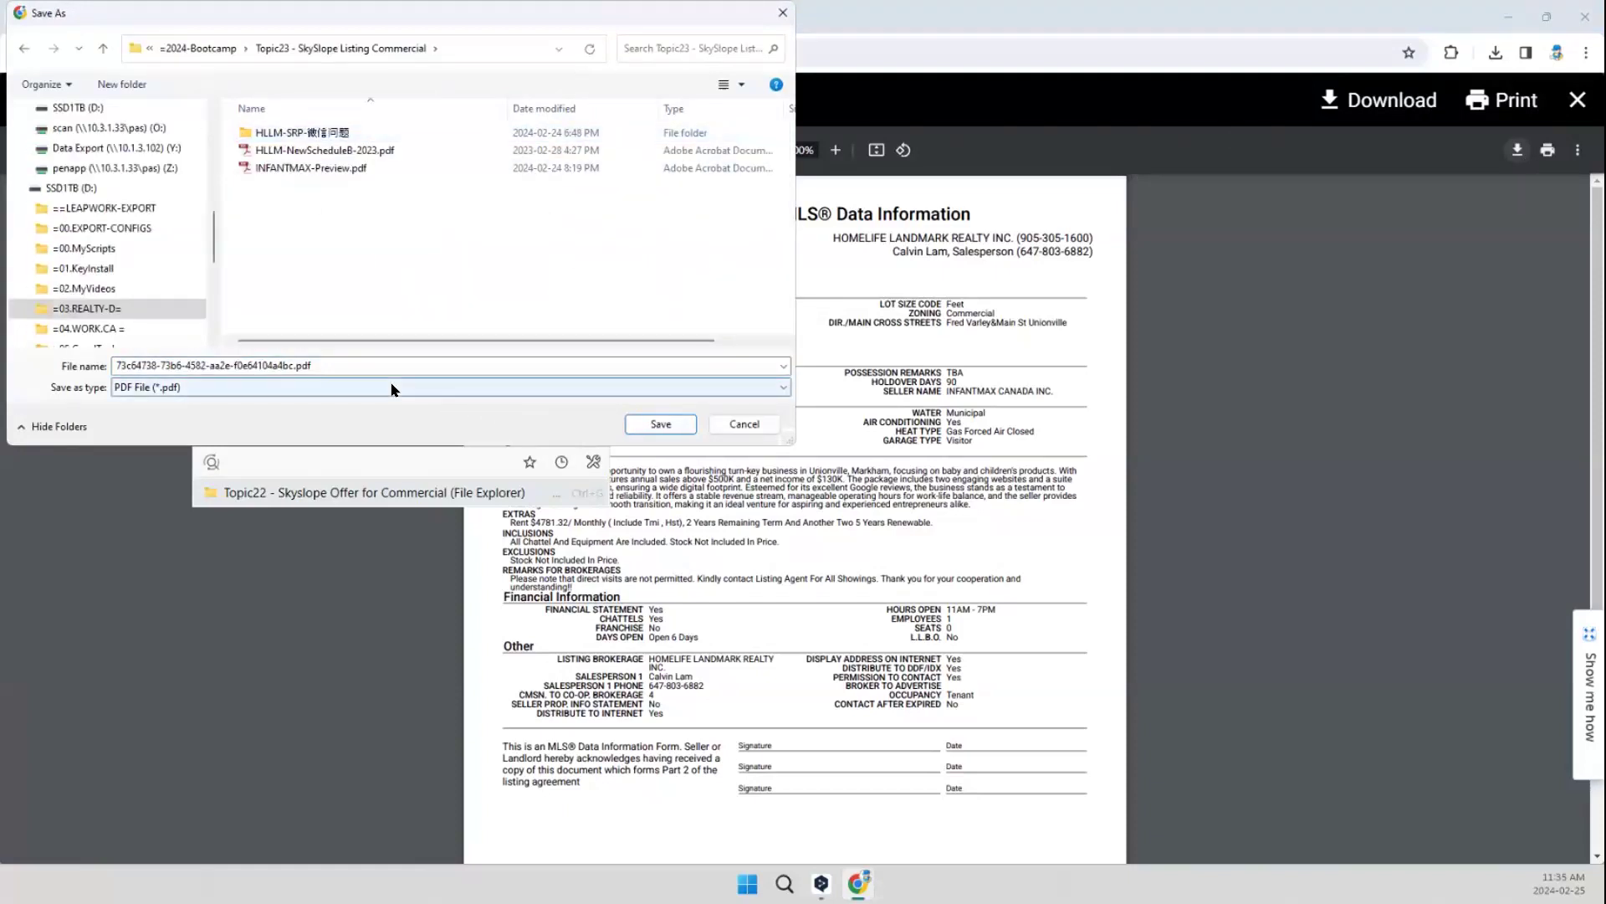
pyautogui.click(289, 365)
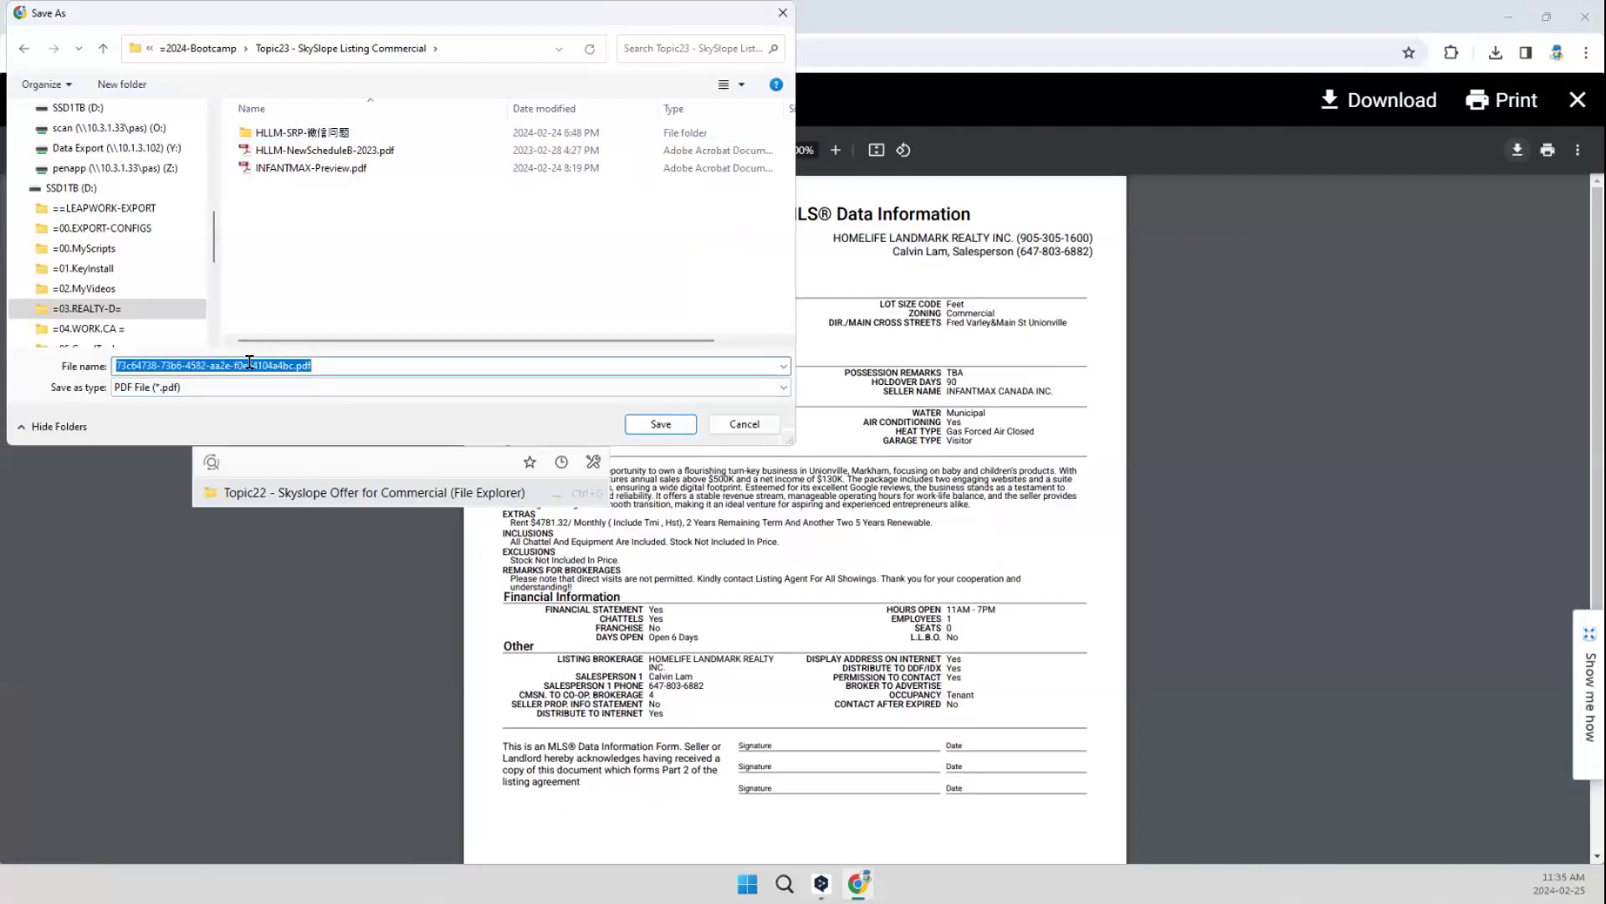
pyautogui.click(243, 365)
pyautogui.moveTo(295, 364); pyautogui.dragTo(92, 444)
pyautogui.write('PRVIEW')
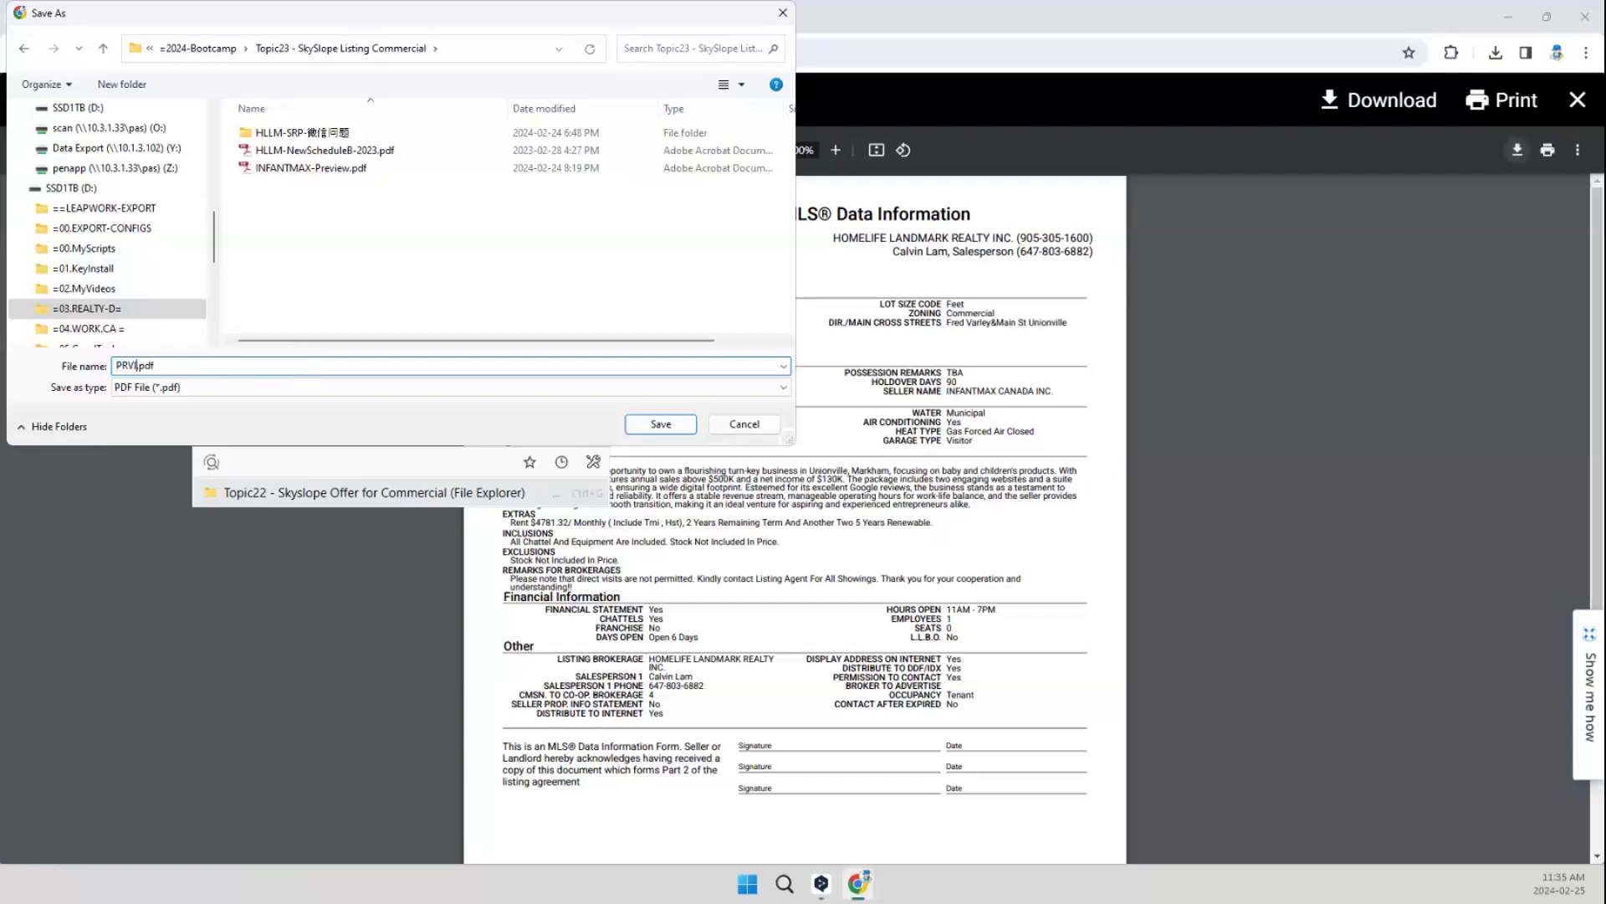
pyautogui.write('-FOR')
pyautogui.press('Home')
pyautogui.write('ADDEDIT-')
pyautogui.press('Return')
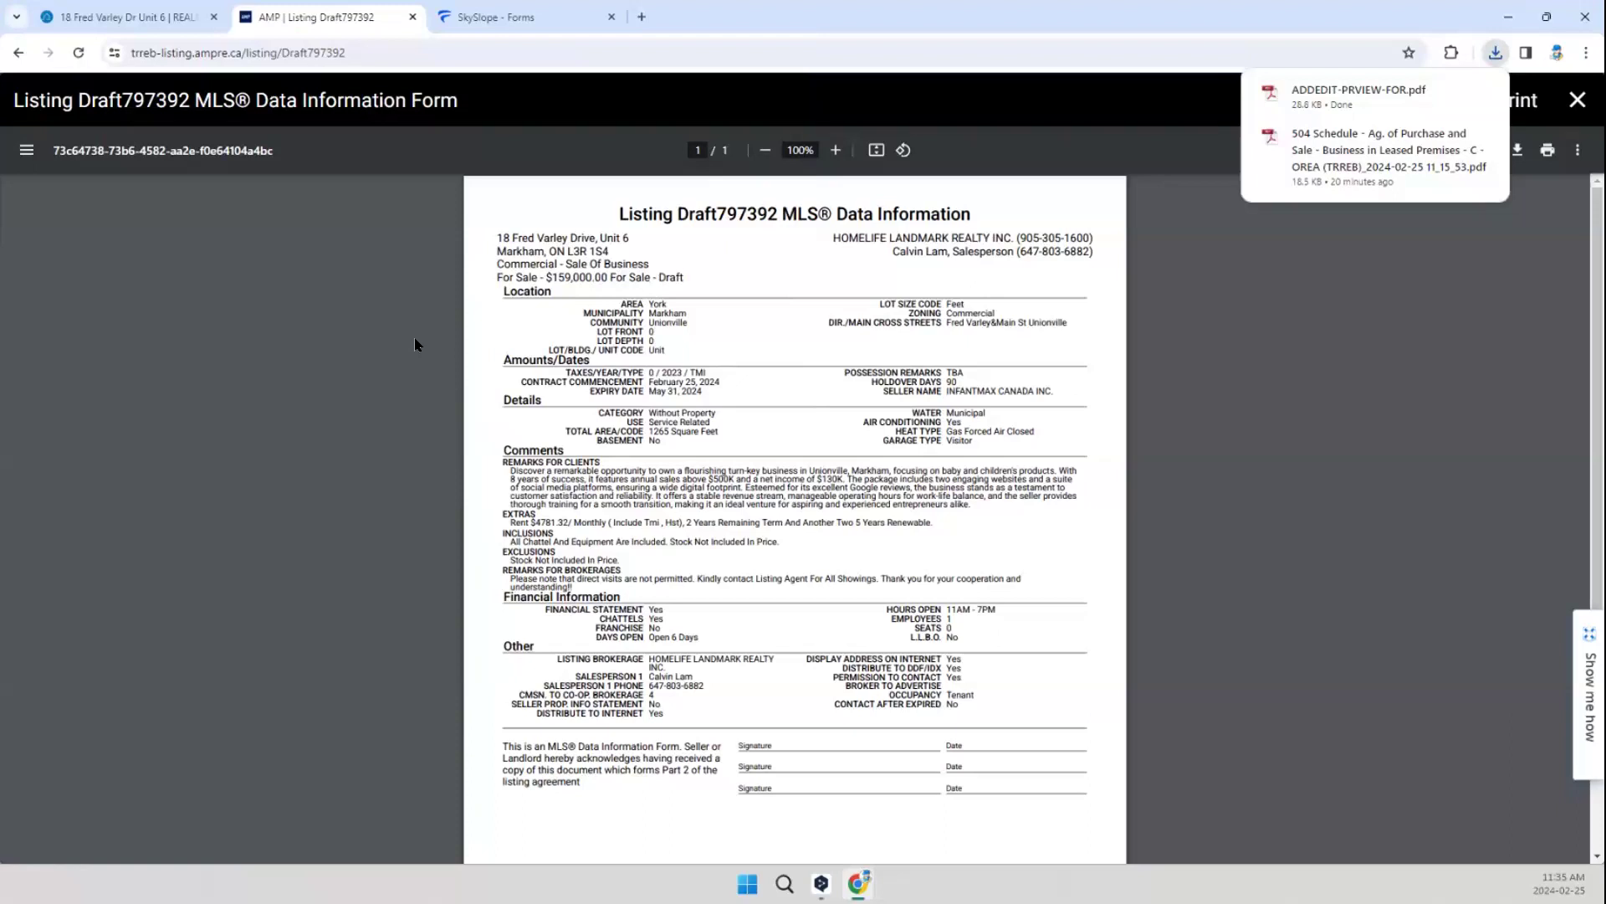
# Step: Switch to SkySlope Forms and open the InfantmaxListing Feb25AM draft envelope, not the Sch-C one
pyautogui.click(487, 18)
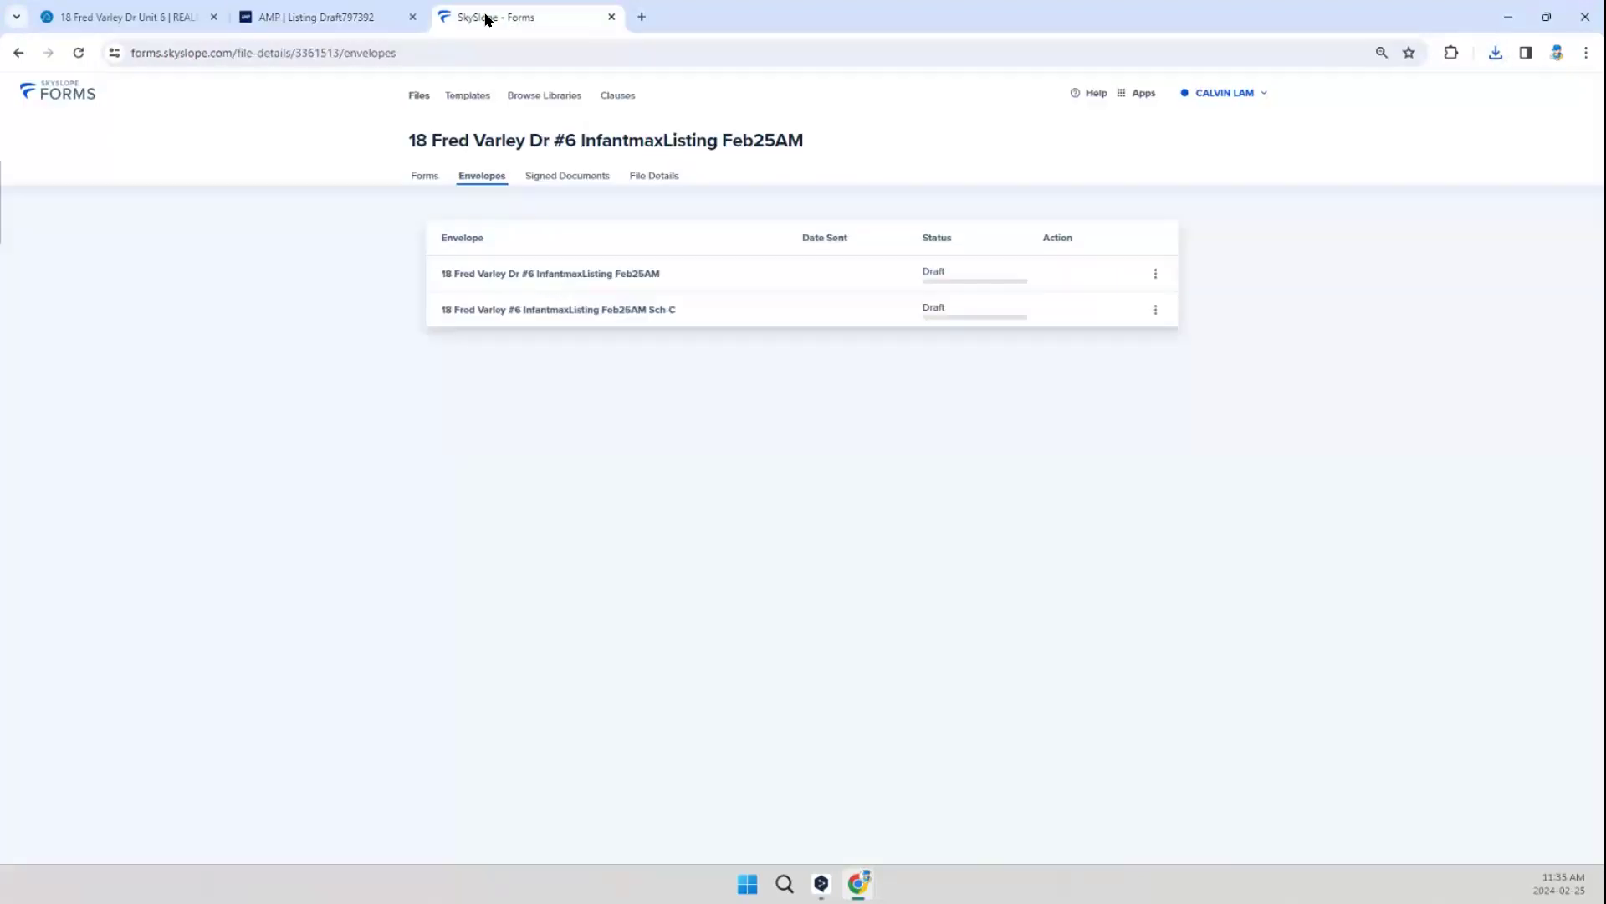
pyautogui.click(560, 276)
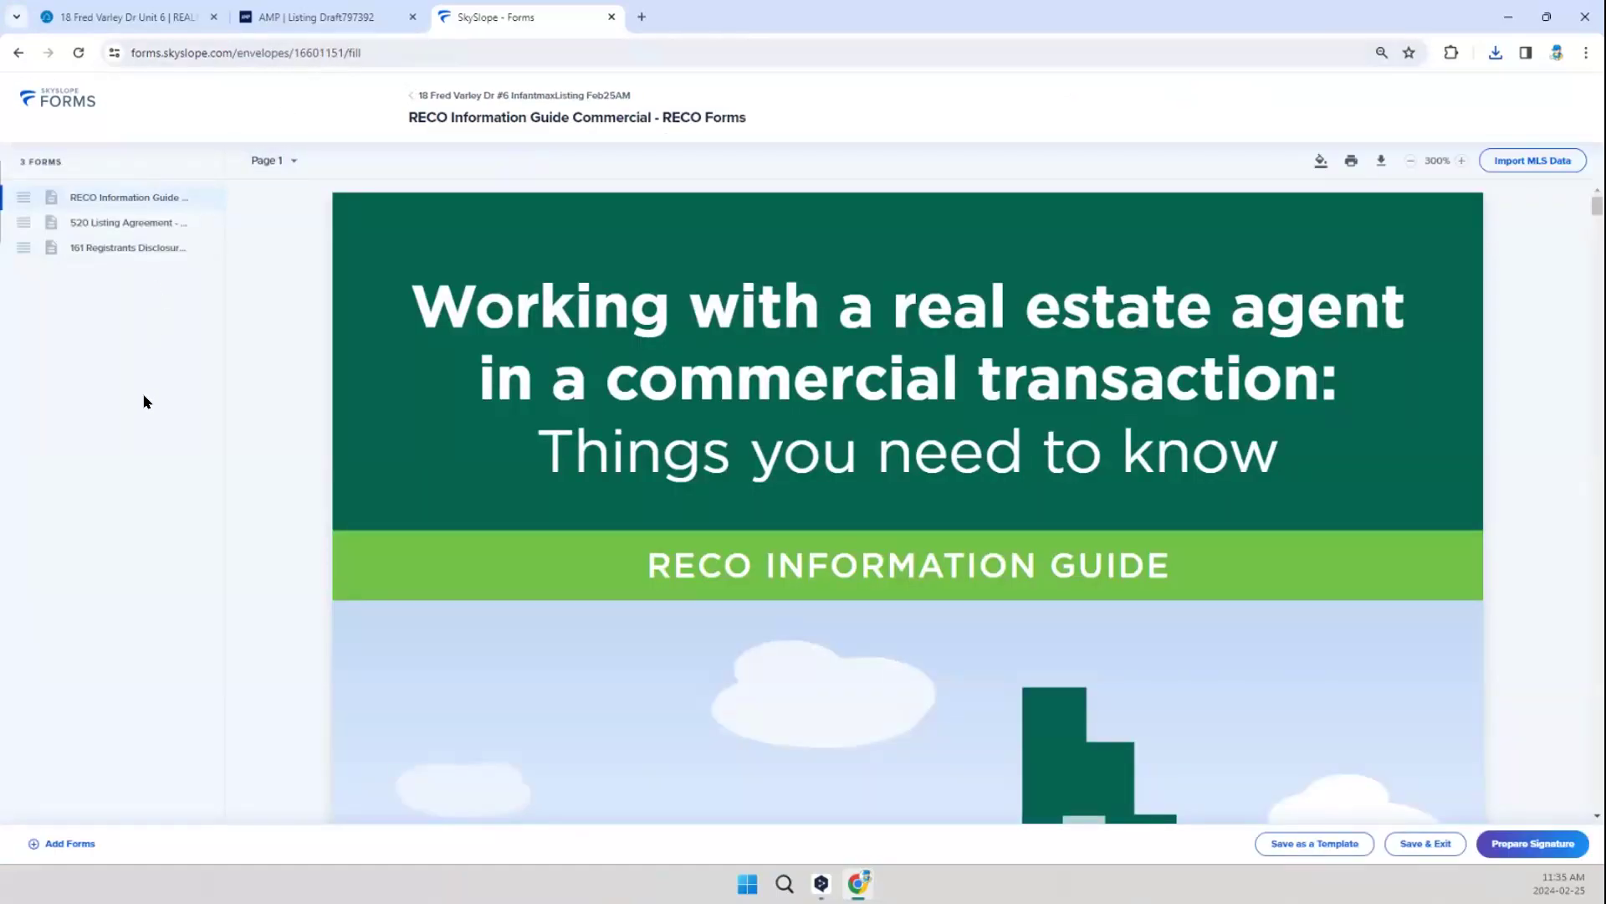
# Step: Upload INFANTMAX-Preview.pdf to the envelope as an additional document
pyautogui.click(67, 844)
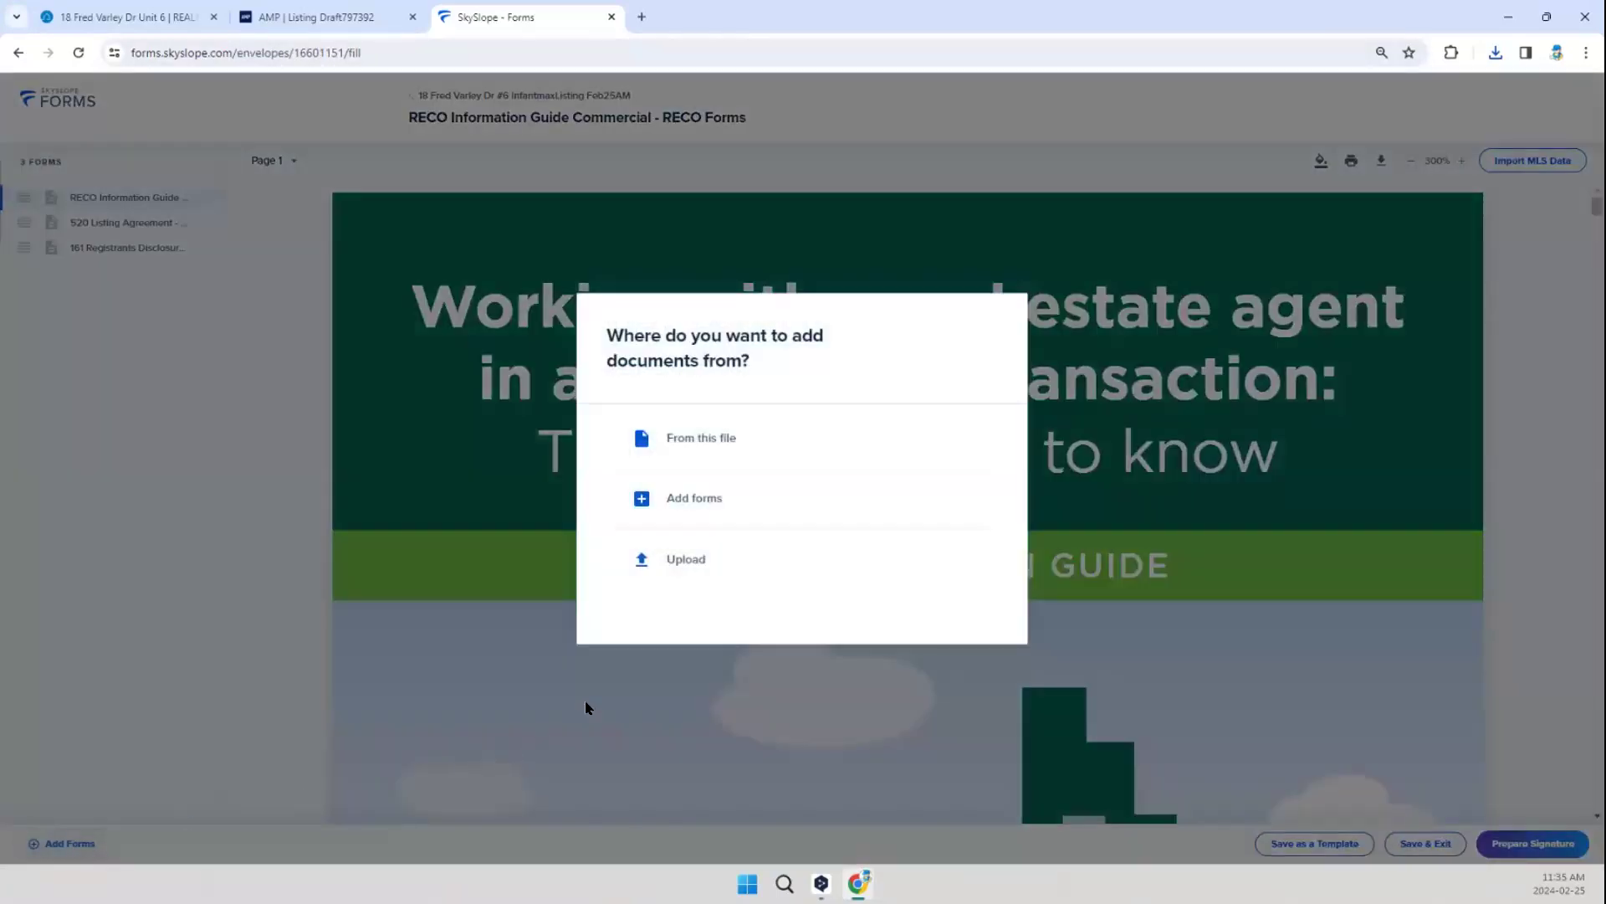
pyautogui.click(684, 572)
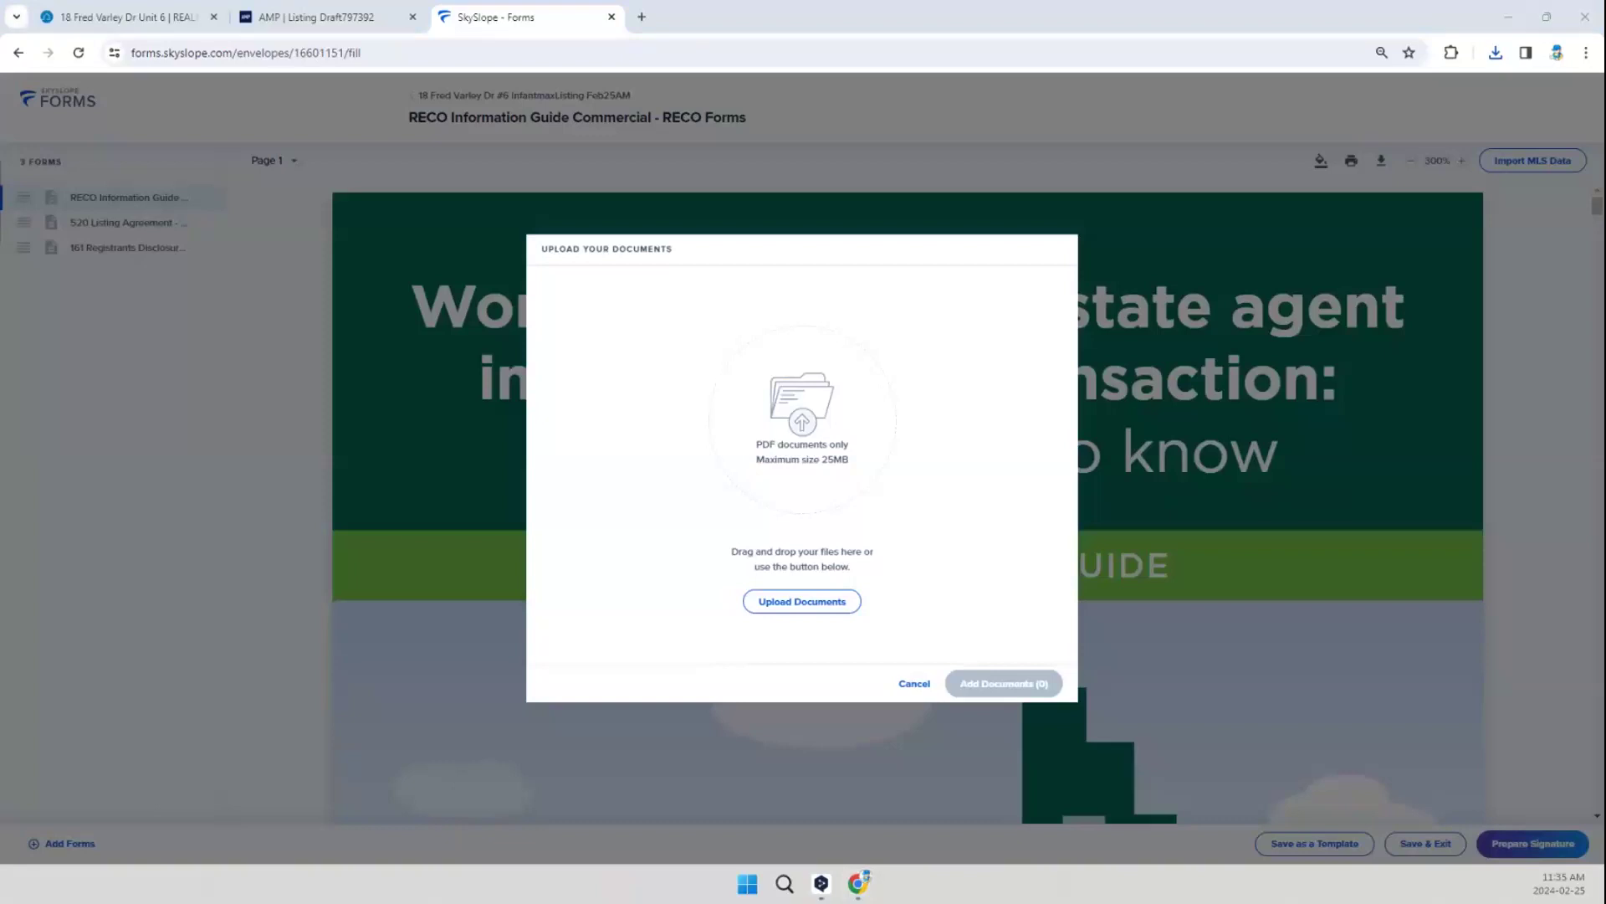
pyautogui.moveTo(743, 389); pyautogui.dragTo(747, 393)
pyautogui.click(992, 582)
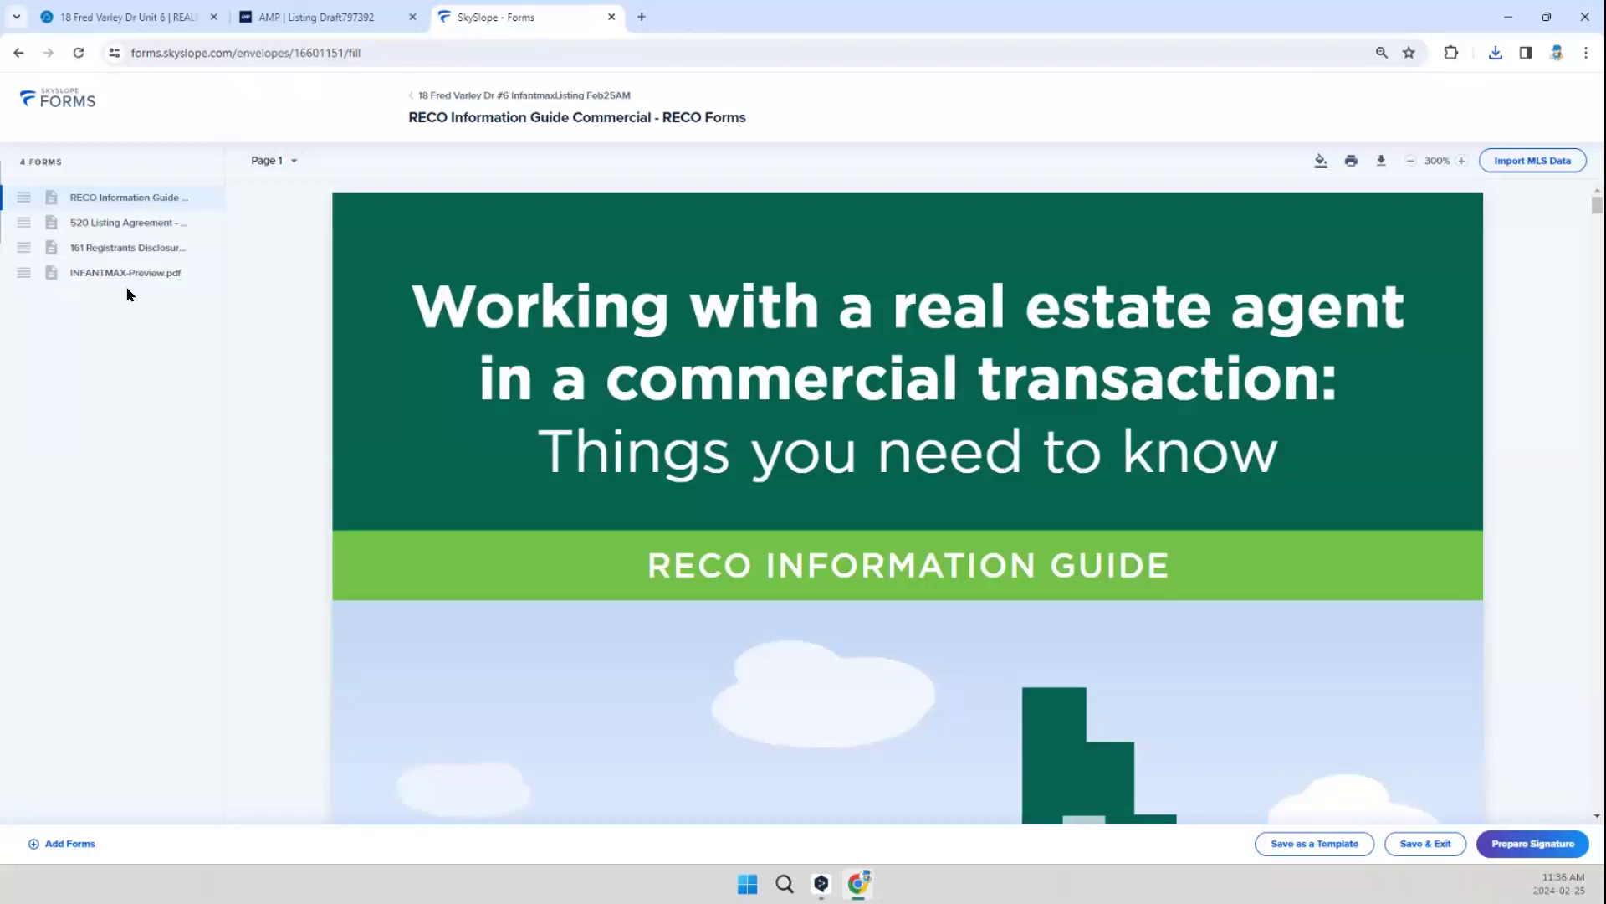
# Step: Review the uploaded MLS preview, the 161 Registrant Disclosure and the 520 Listing Agreement for dates, price and commission
pyautogui.click(167, 276)
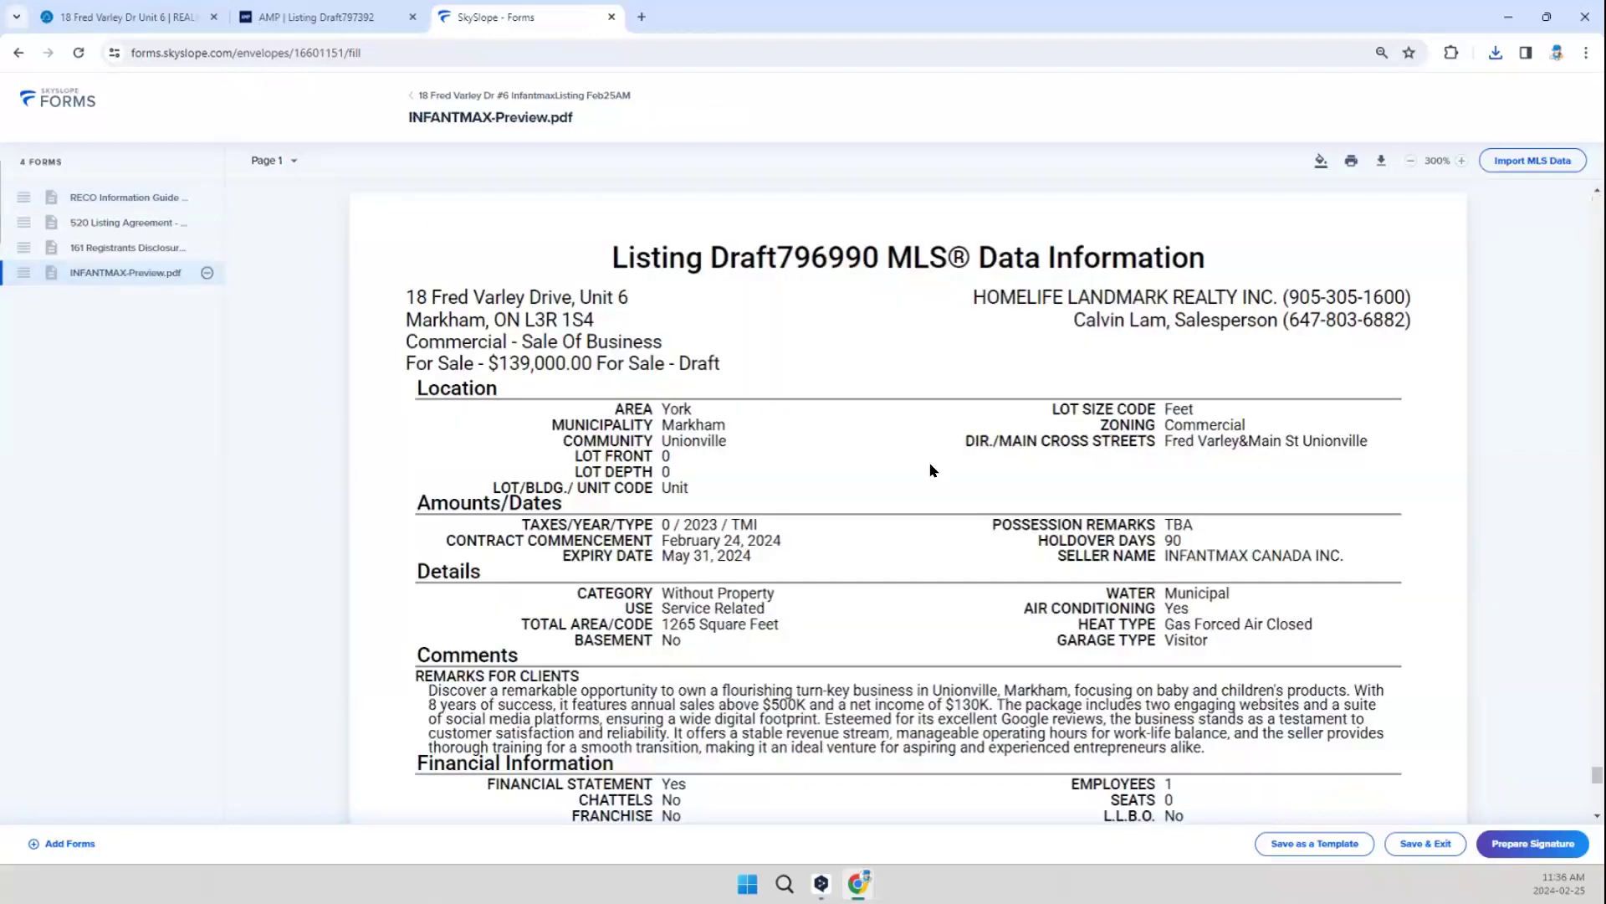
pyautogui.scroll(-10, 935, 470)
pyautogui.scroll(2, 1111, 395)
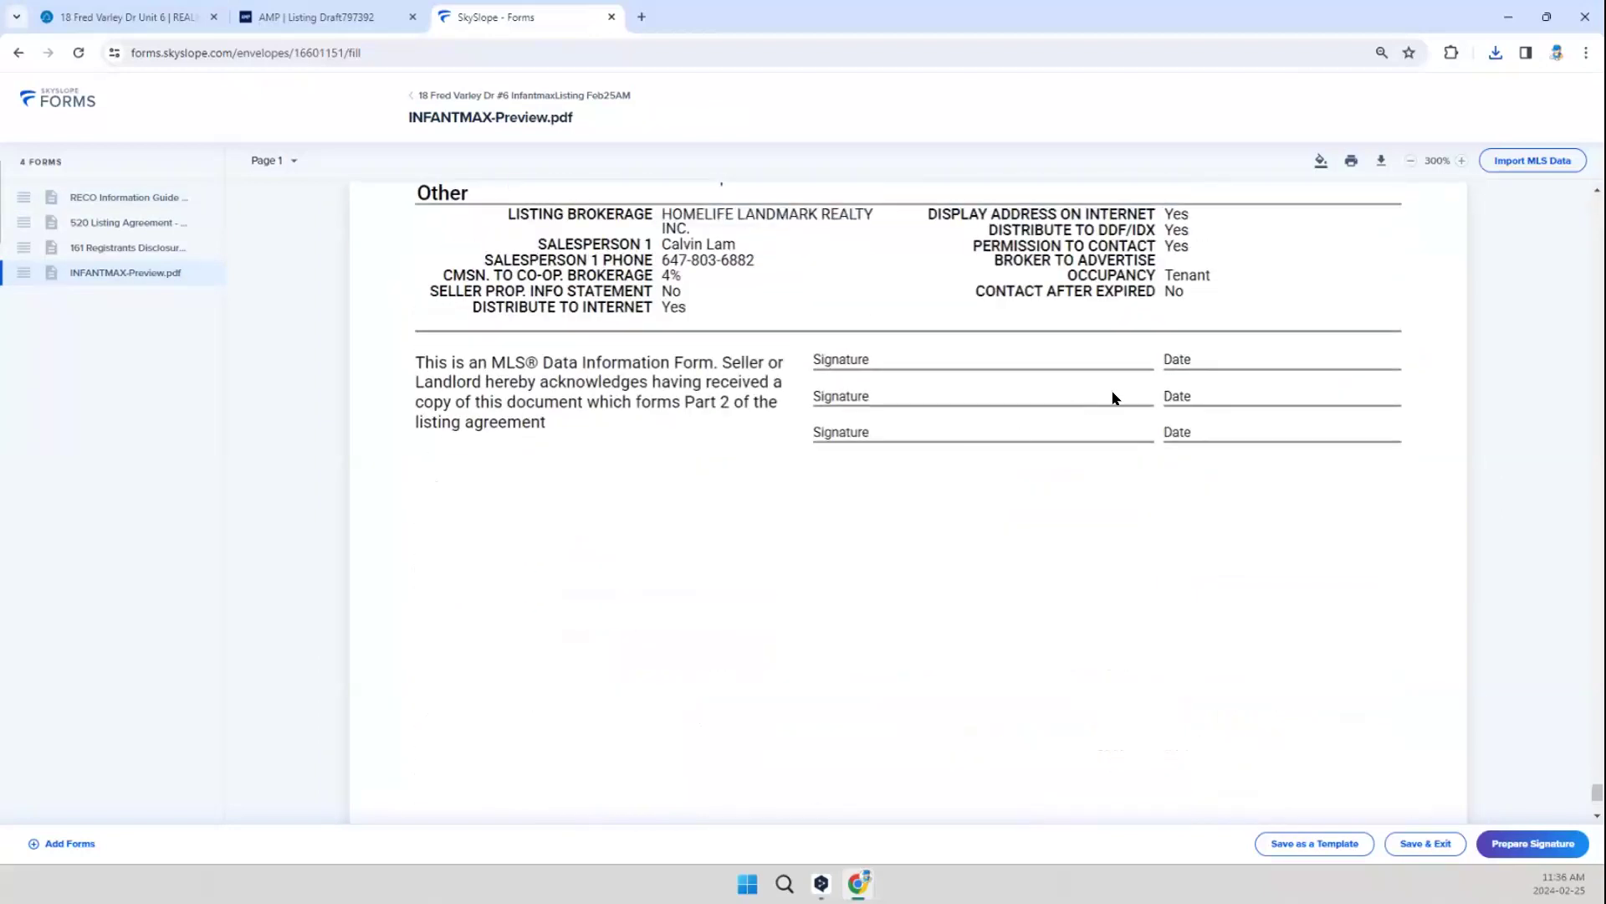
pyautogui.scroll(6, 345, 299)
pyautogui.click(127, 247)
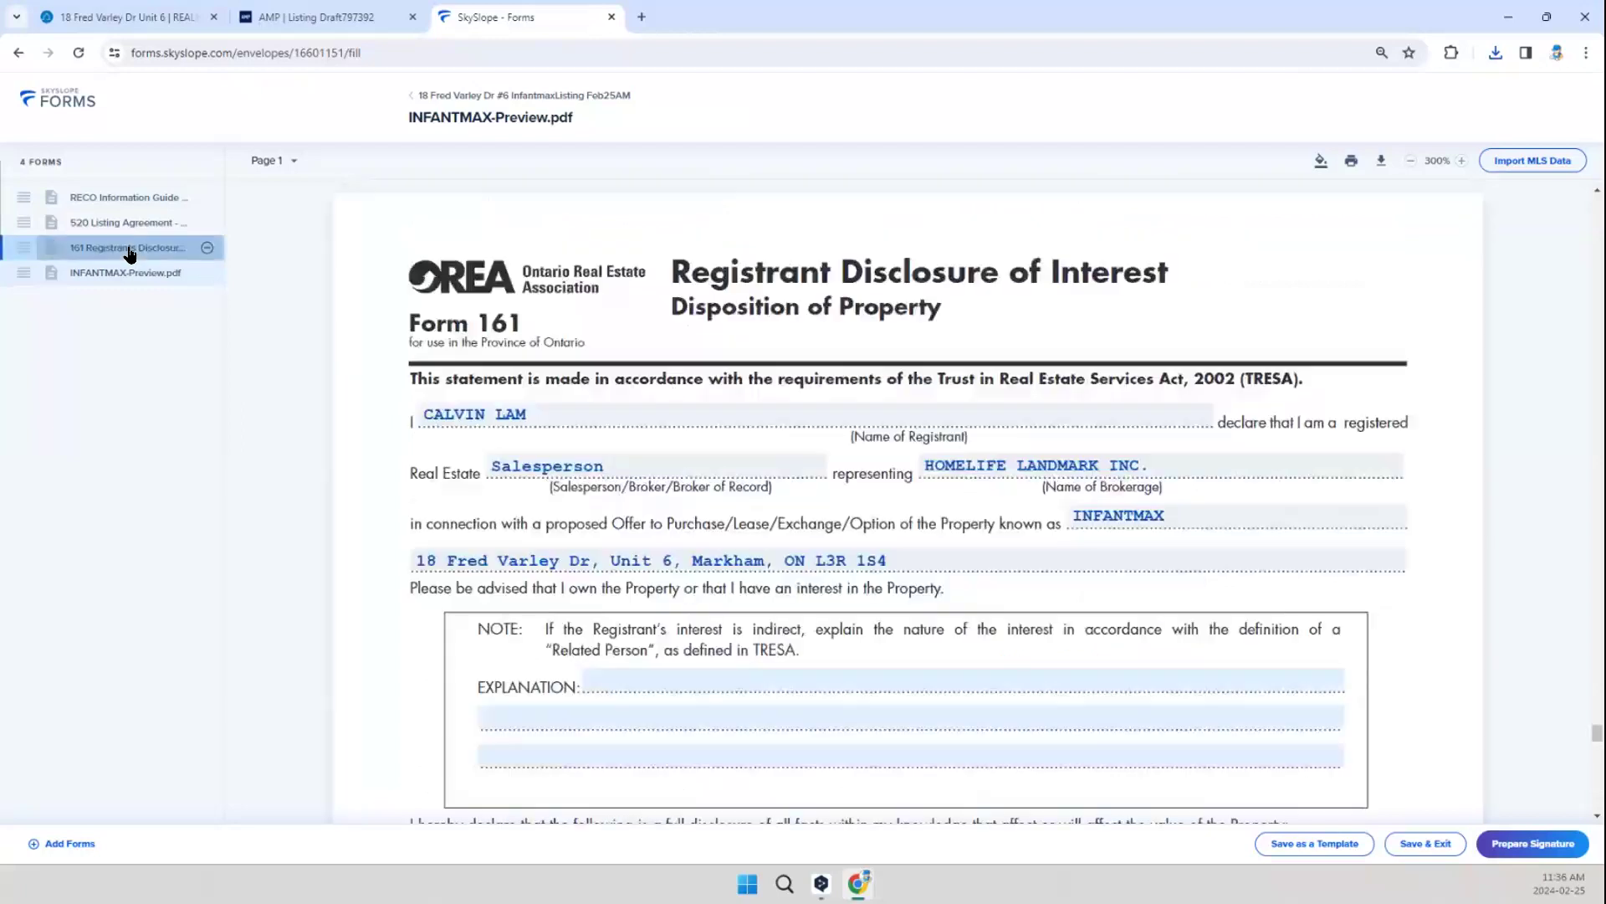
pyautogui.scroll(-3, 962, 577)
pyautogui.scroll(3, 961, 556)
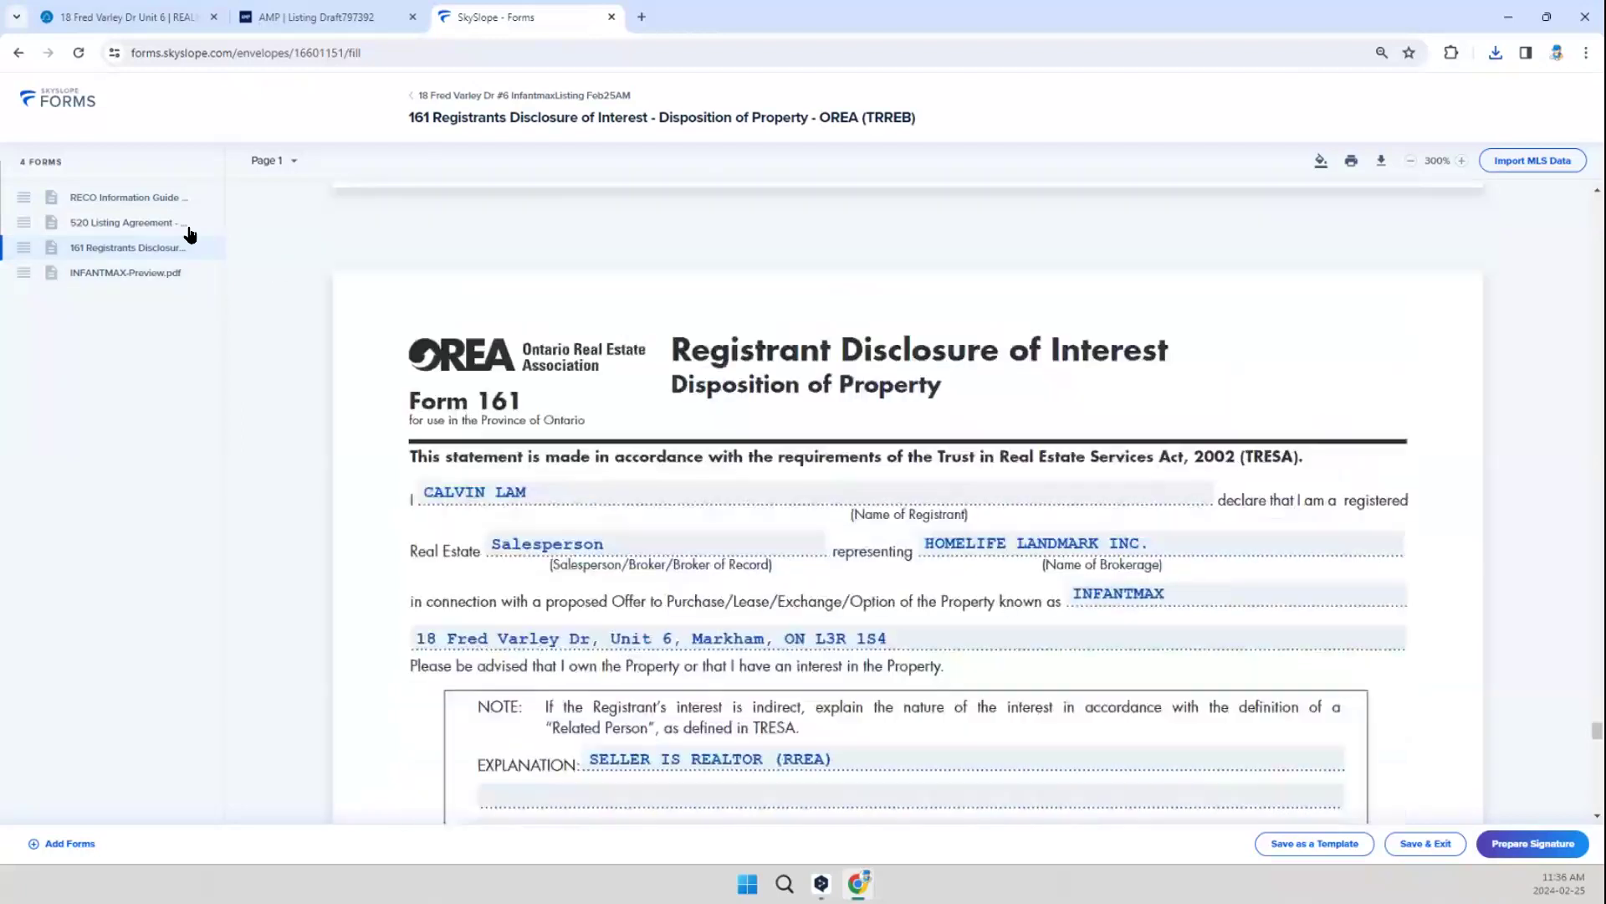
pyautogui.click(208, 222)
pyautogui.scroll(-3, 1015, 517)
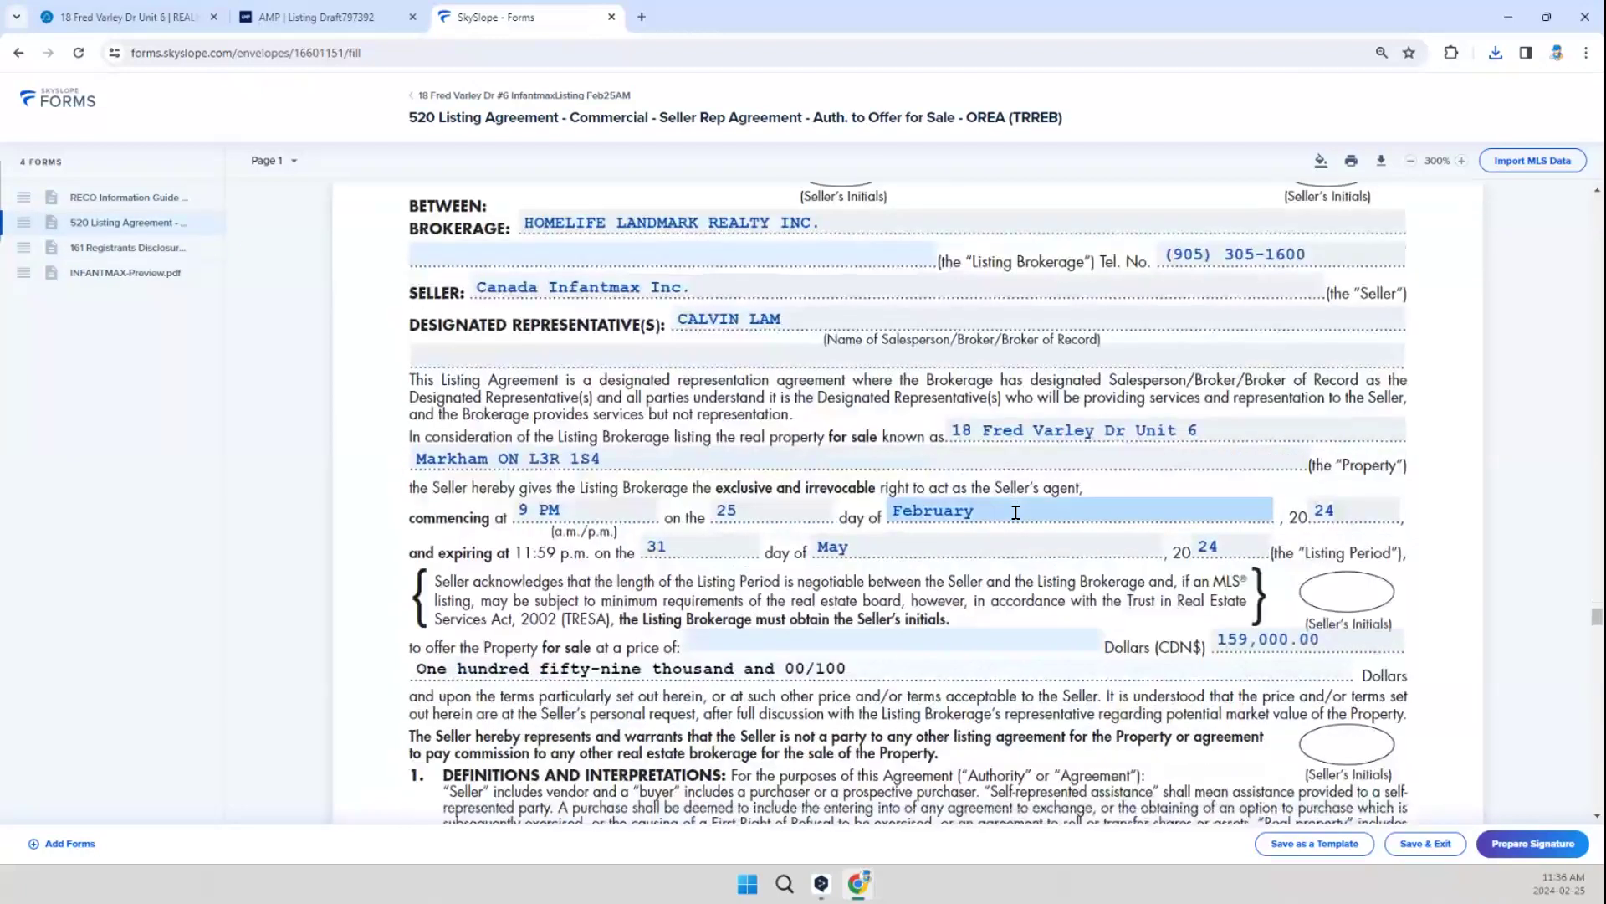
pyautogui.scroll(-5, 771, 537)
pyautogui.scroll(3, 728, 486)
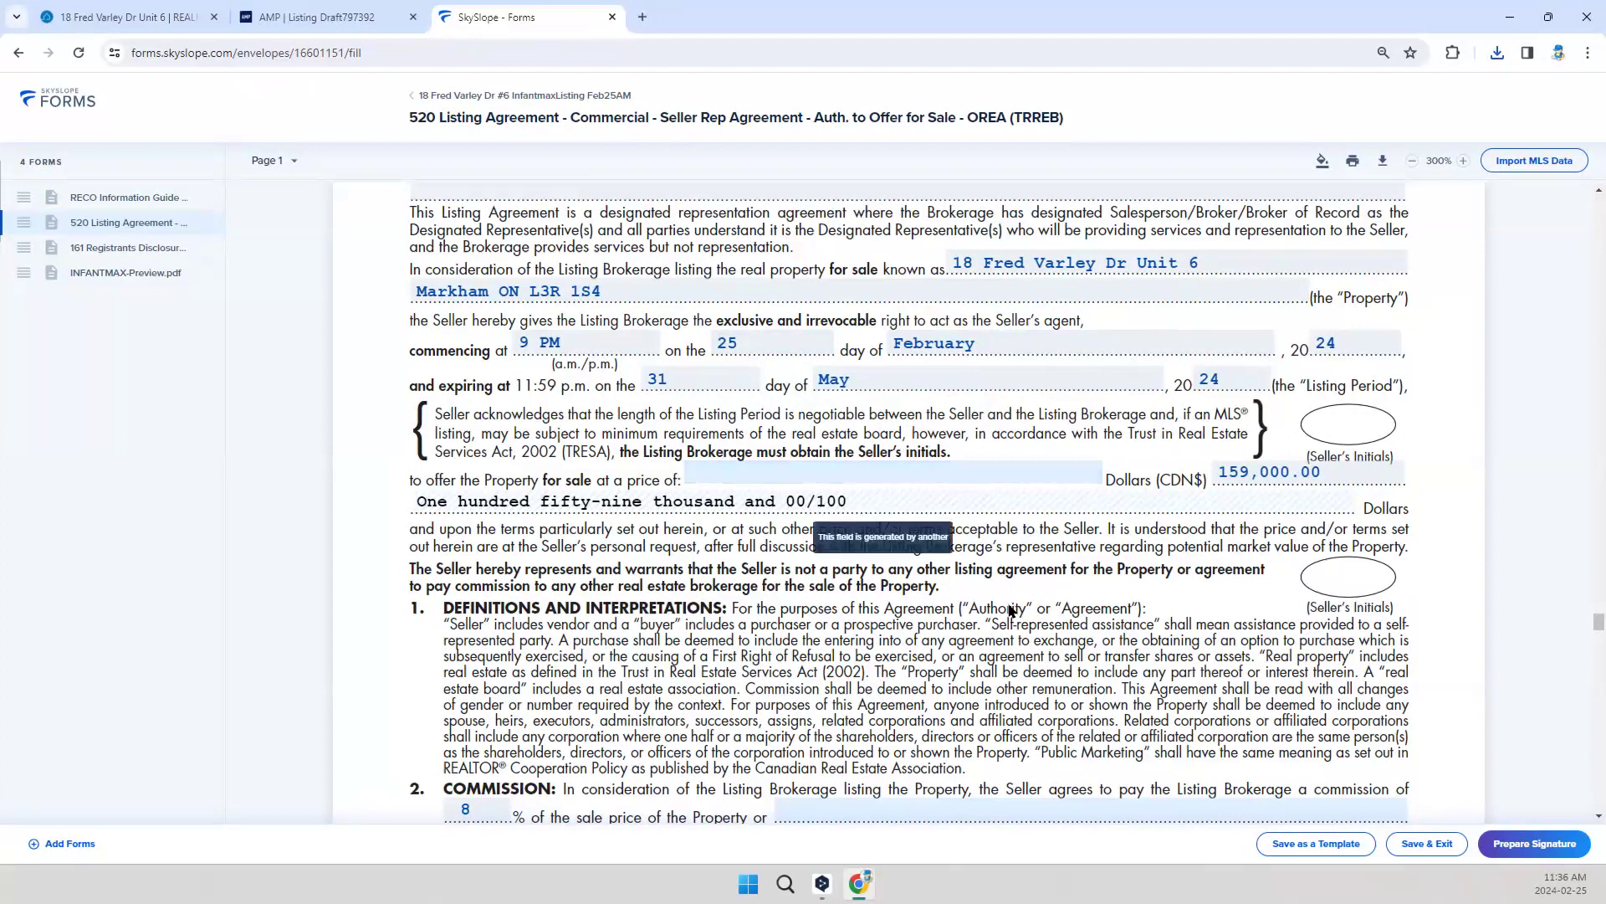
# Step: Create the signature envelope with the seller agent's required action set to Needs to sign
pyautogui.click(1513, 845)
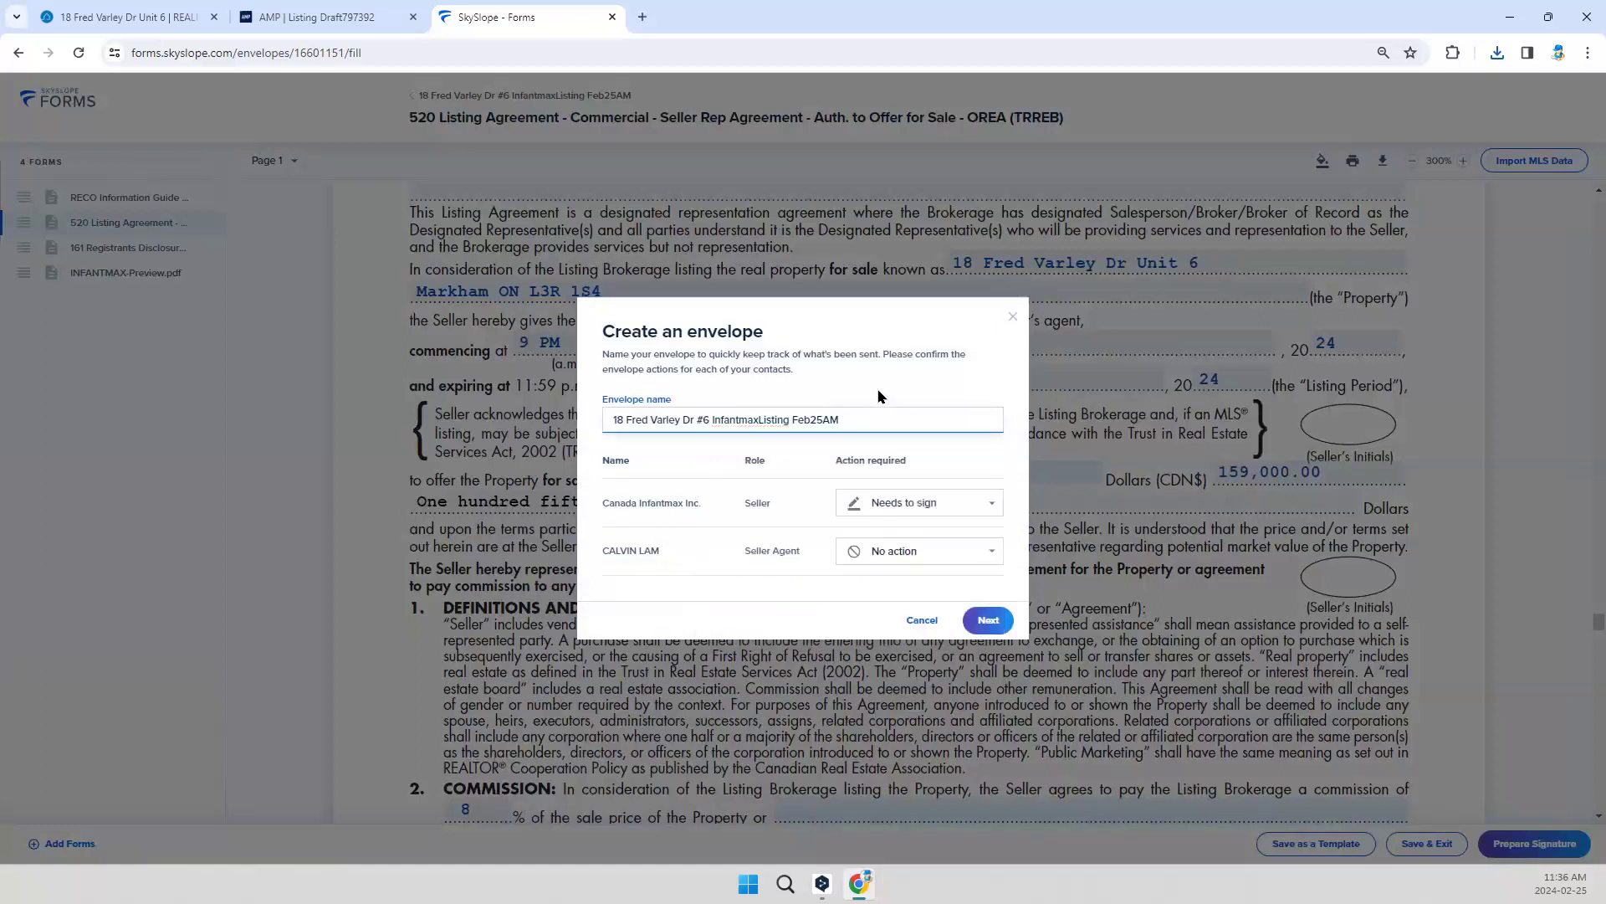
pyautogui.click(941, 554)
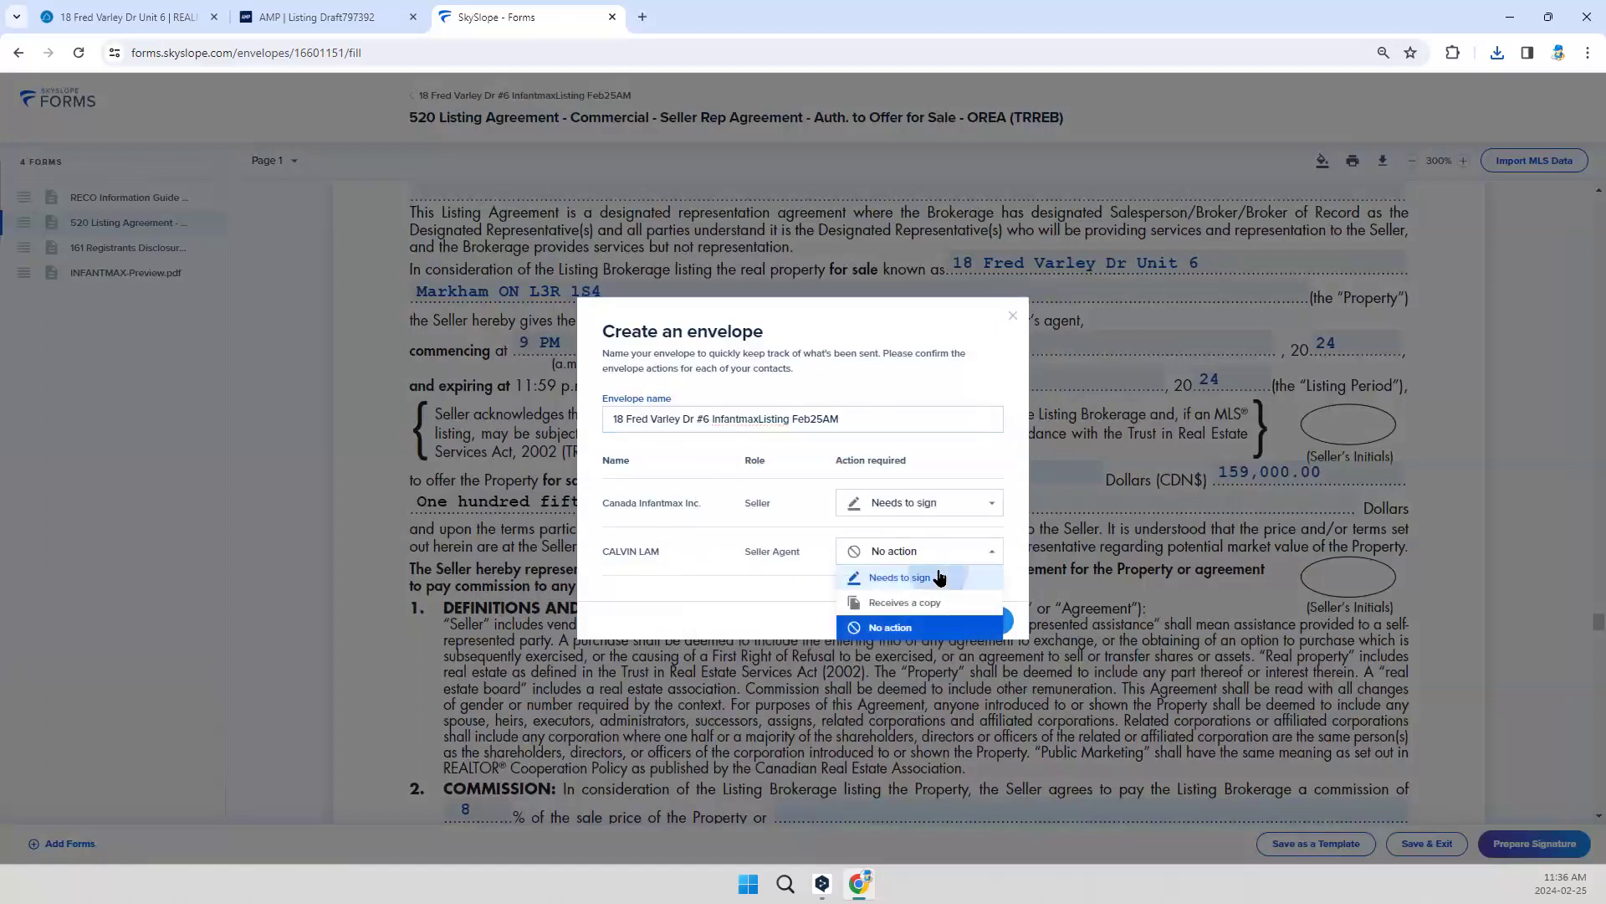
pyautogui.click(941, 577)
pyautogui.click(988, 629)
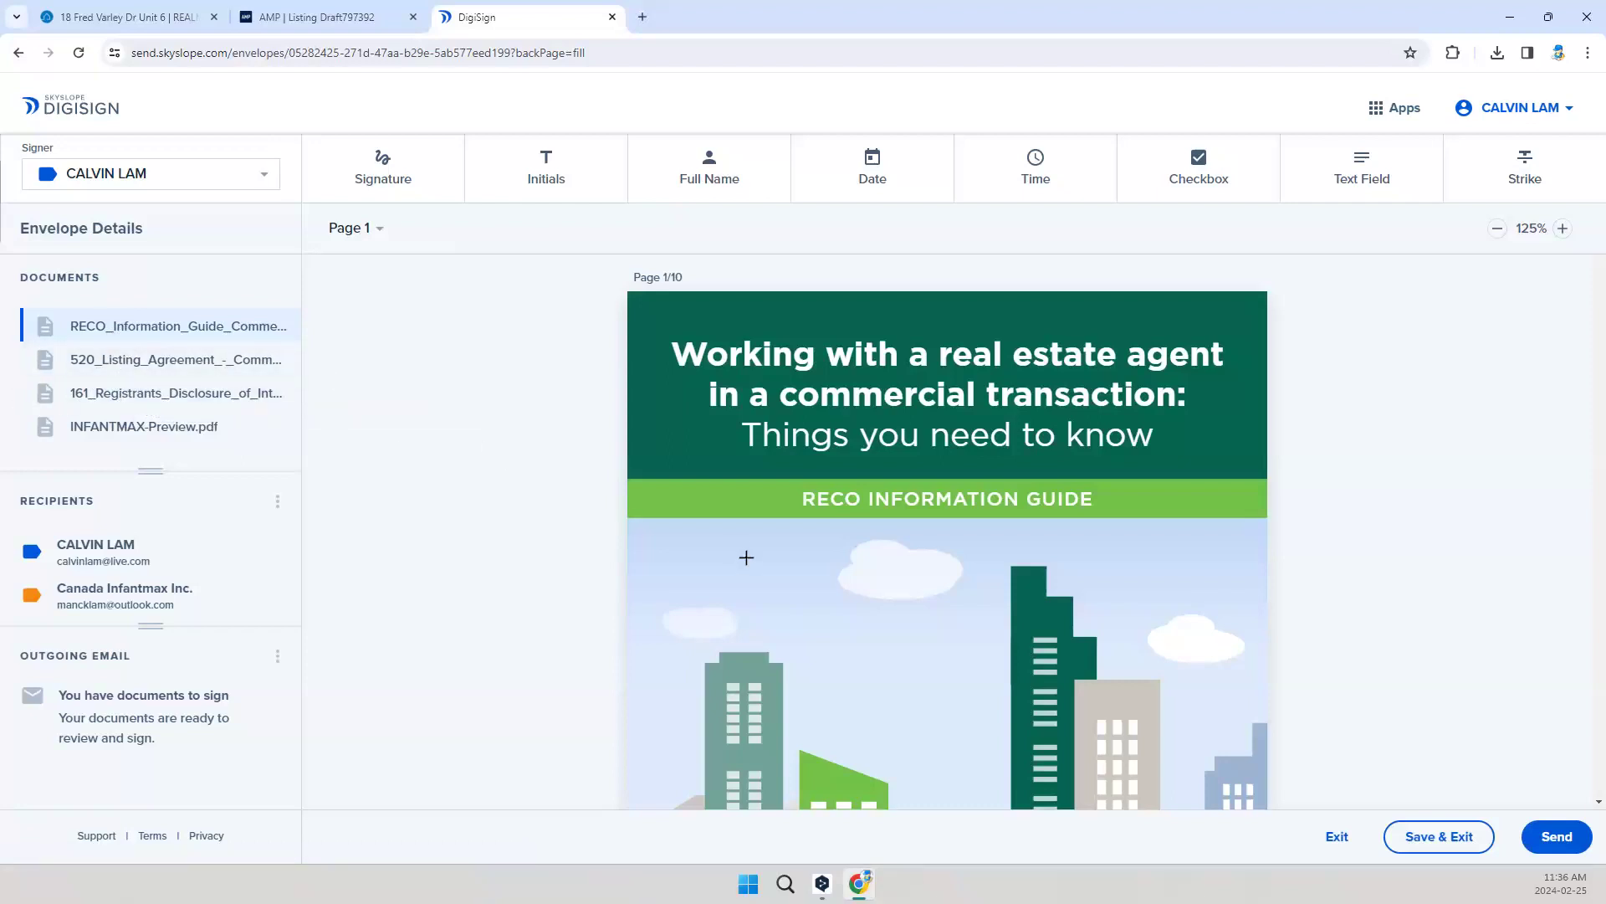
# Step: Place the seller agent's signature block on page 10 of the RECO Information Guide and delete its accompanying date block
pyautogui.scroll(-1, 752, 543)
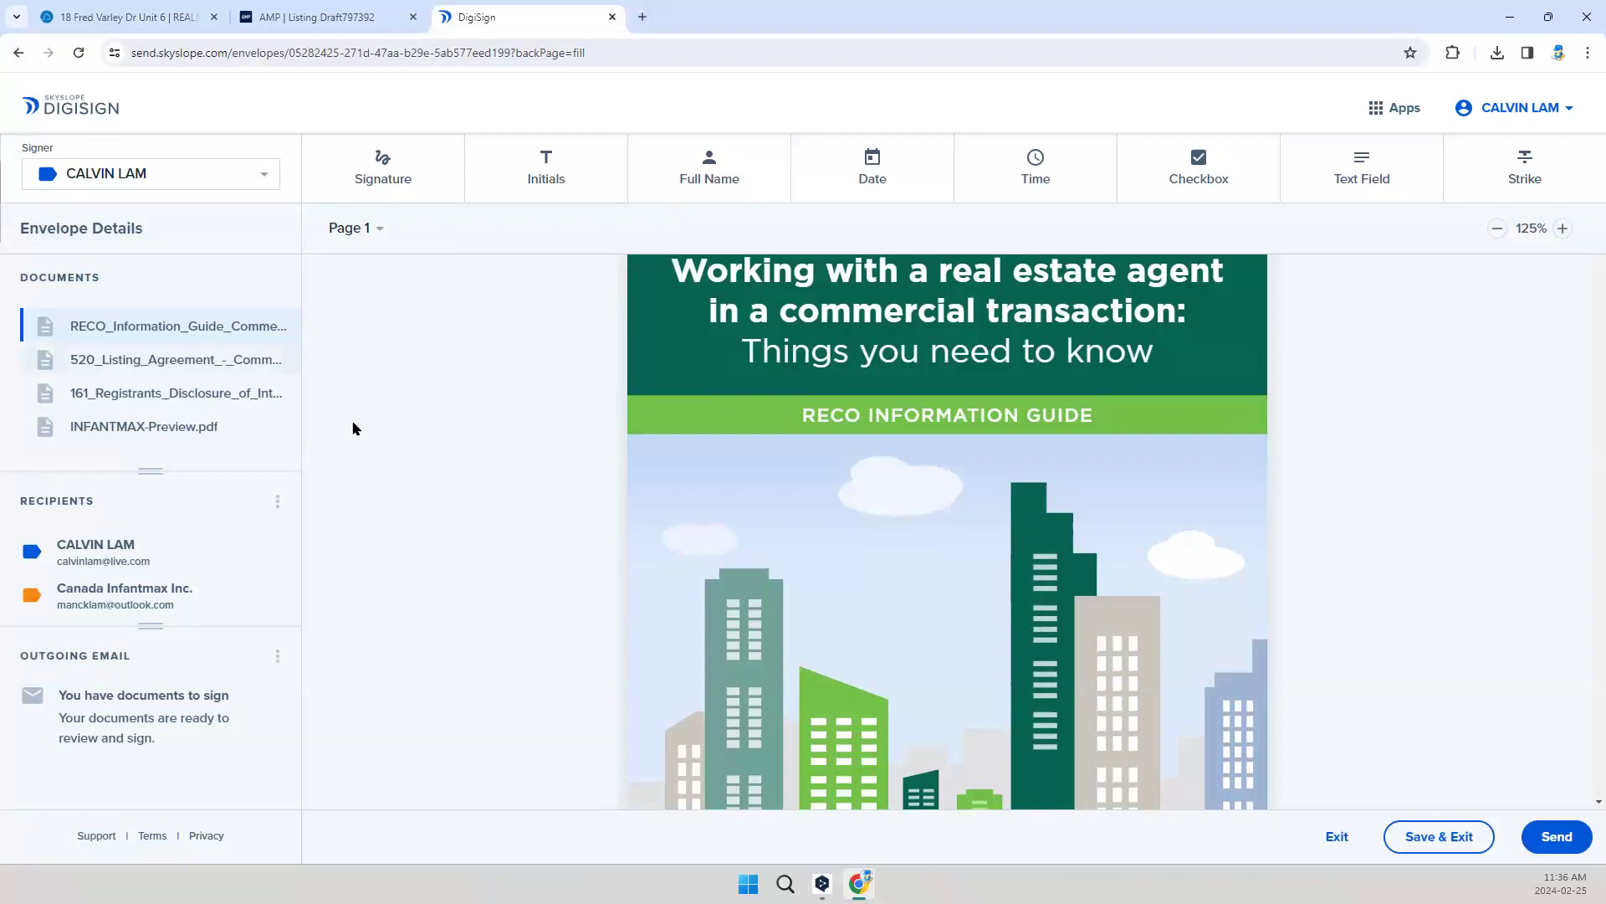
pyautogui.scroll(-1, 527, 535)
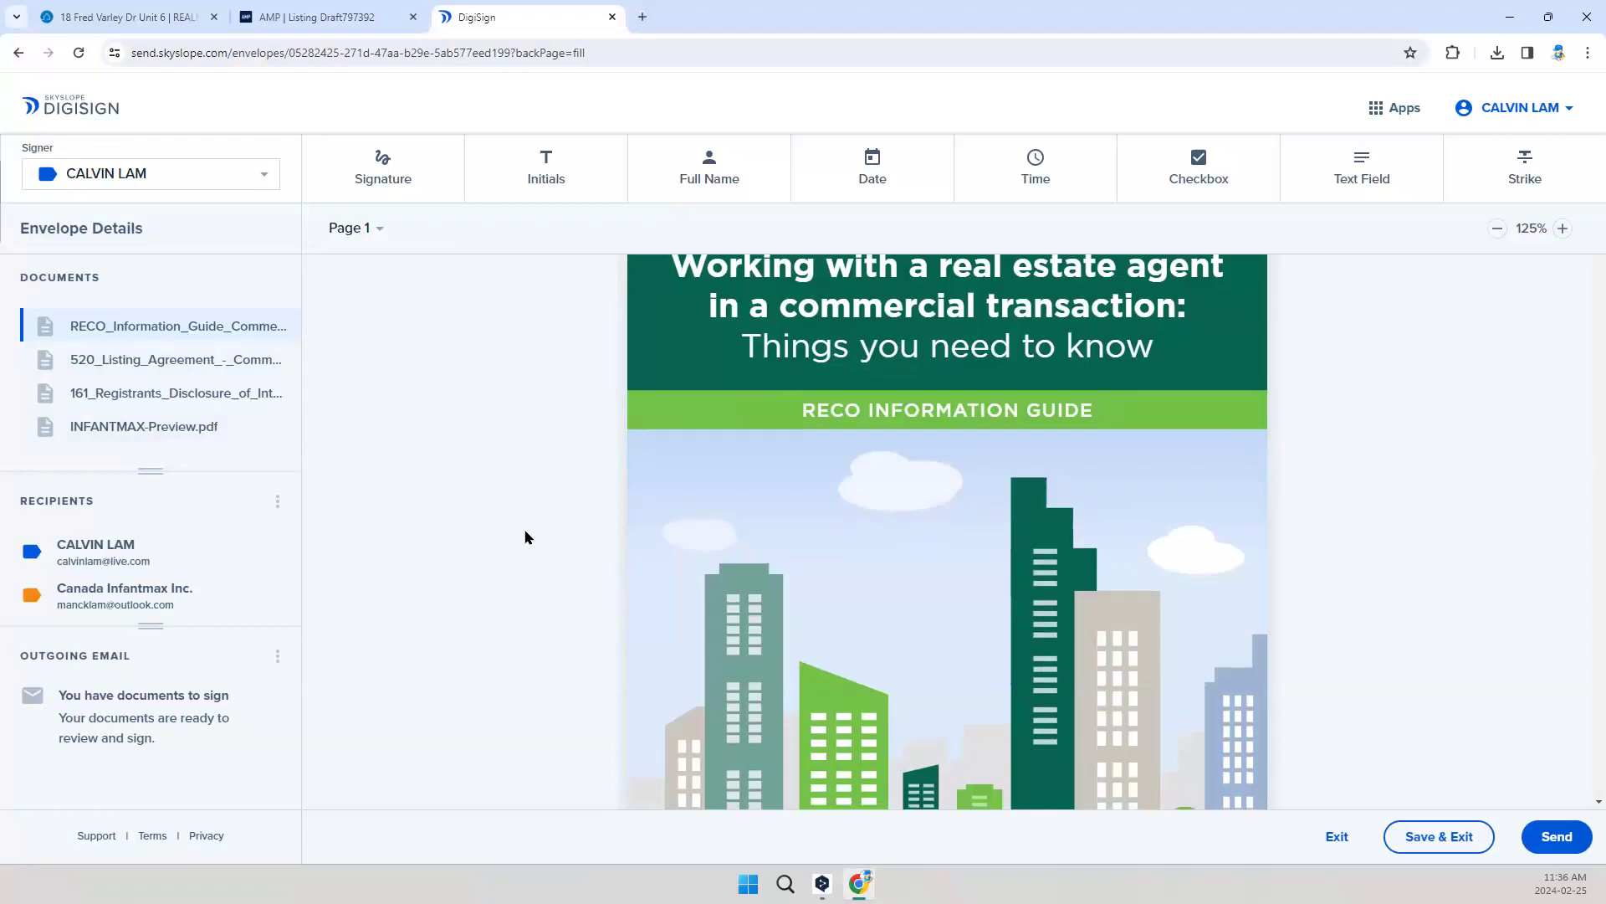
pyautogui.scroll(-5, 538, 536)
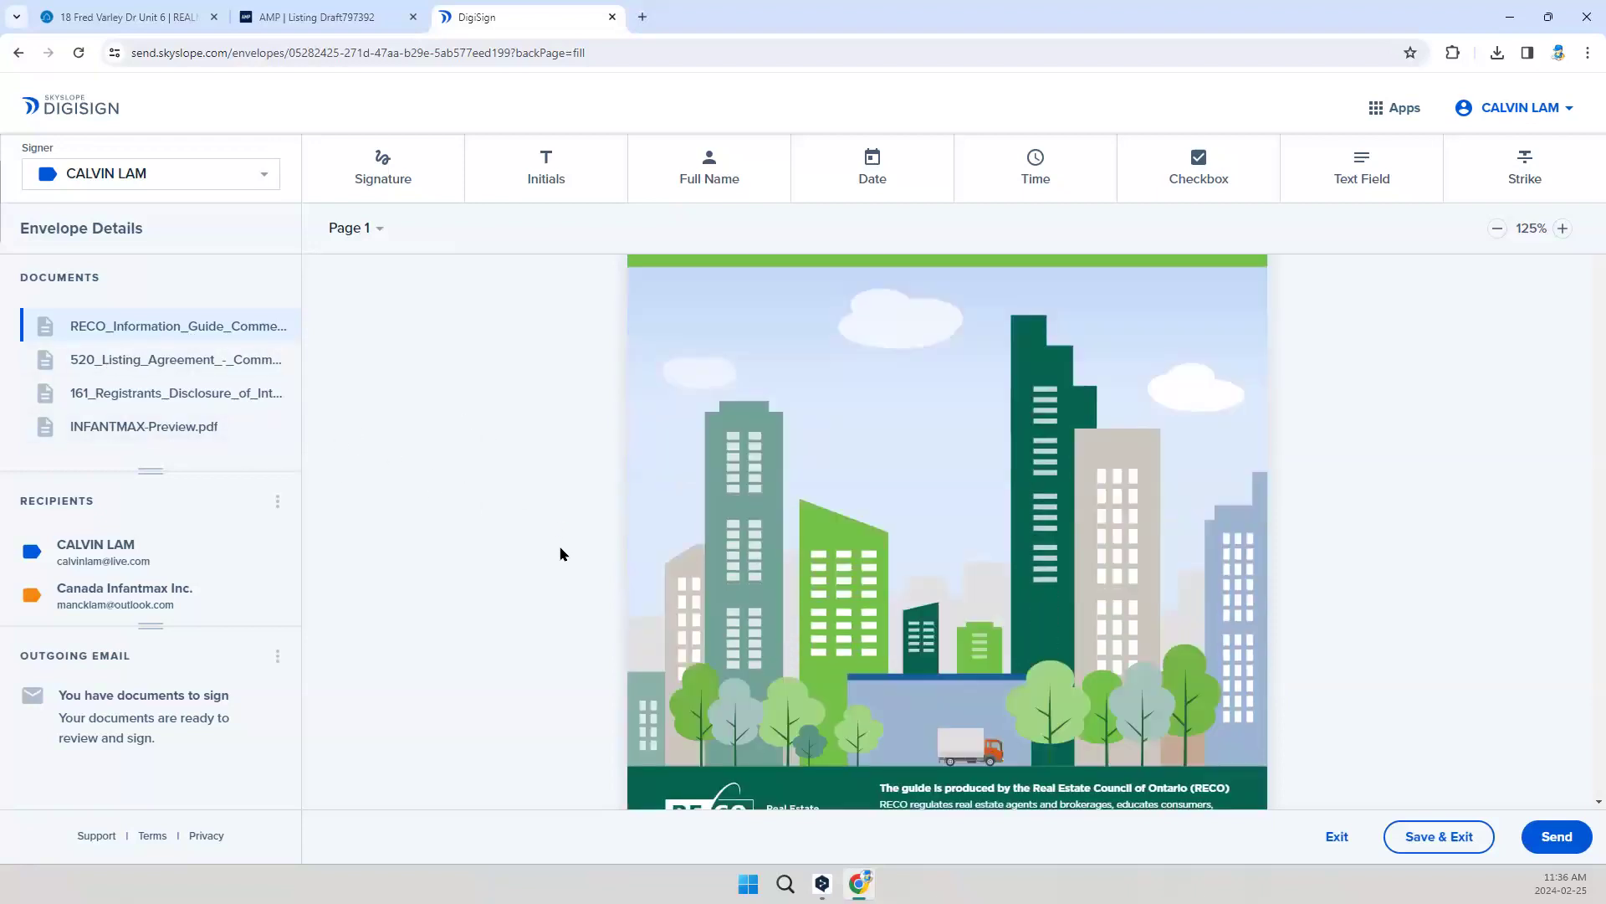
pyautogui.scroll(2, 468, 402)
pyautogui.click(348, 228)
pyautogui.click(347, 499)
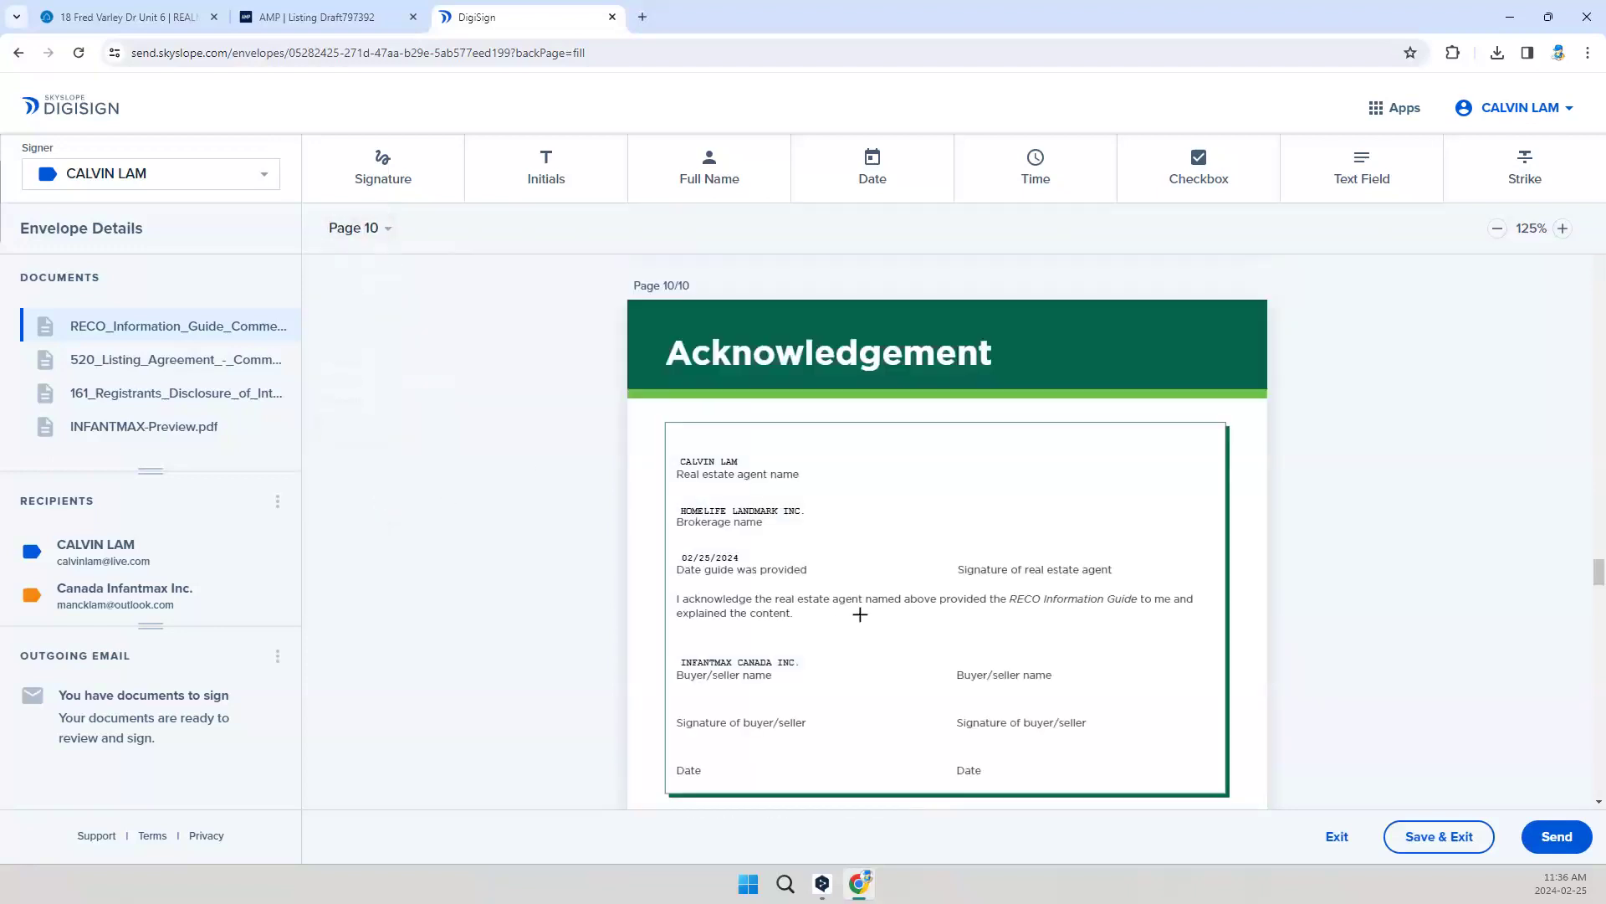
pyautogui.scroll(-1, 928, 629)
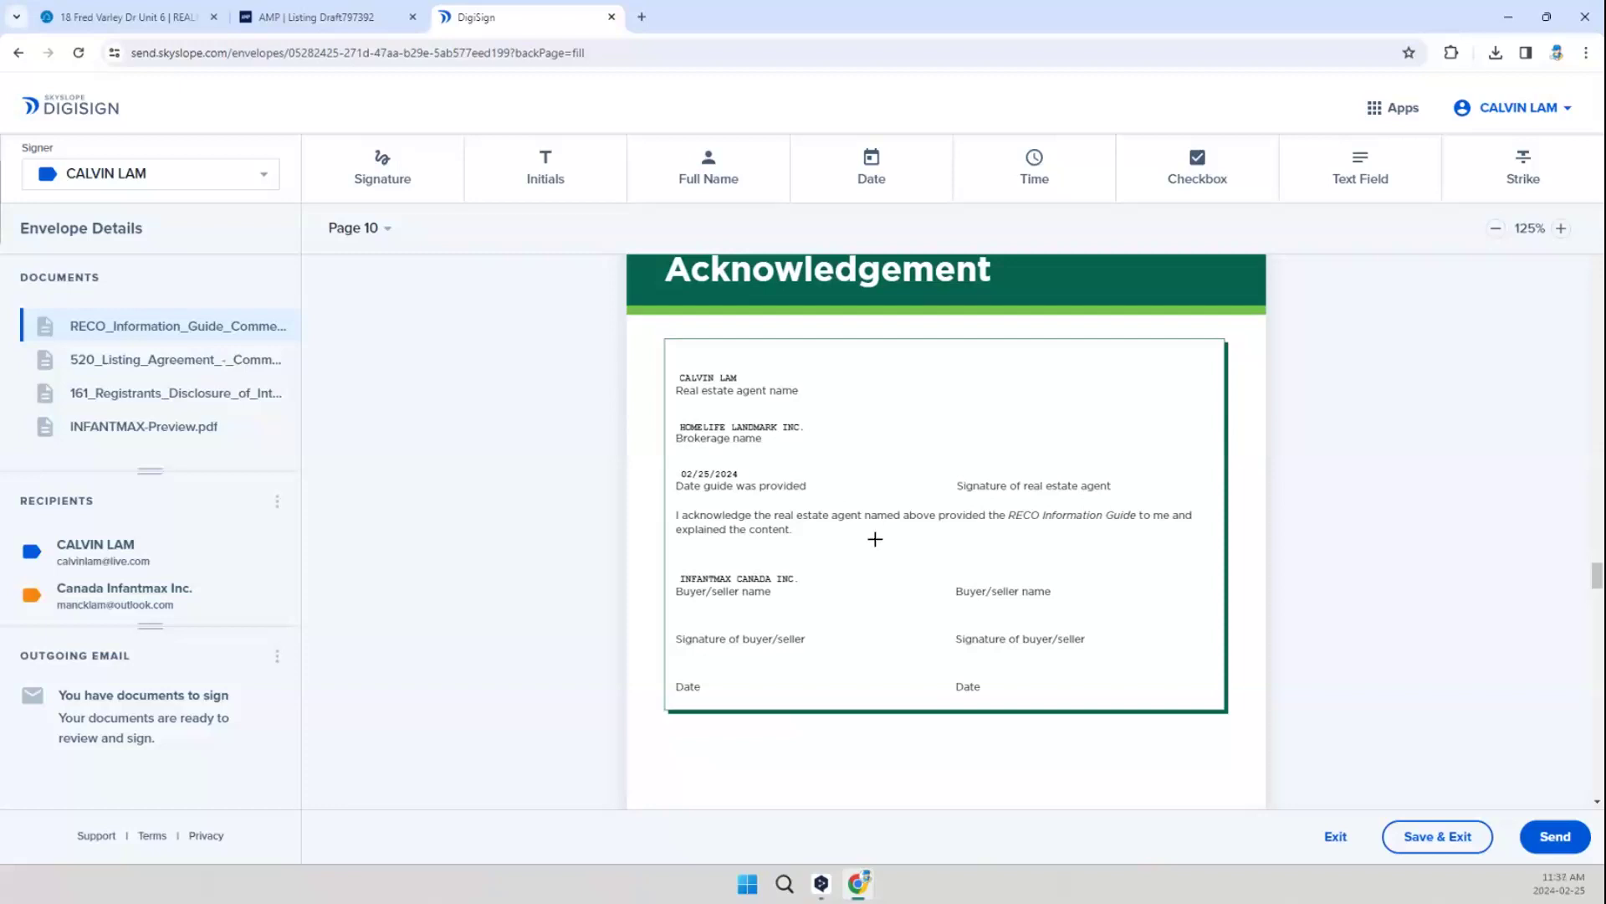
pyautogui.click(376, 170)
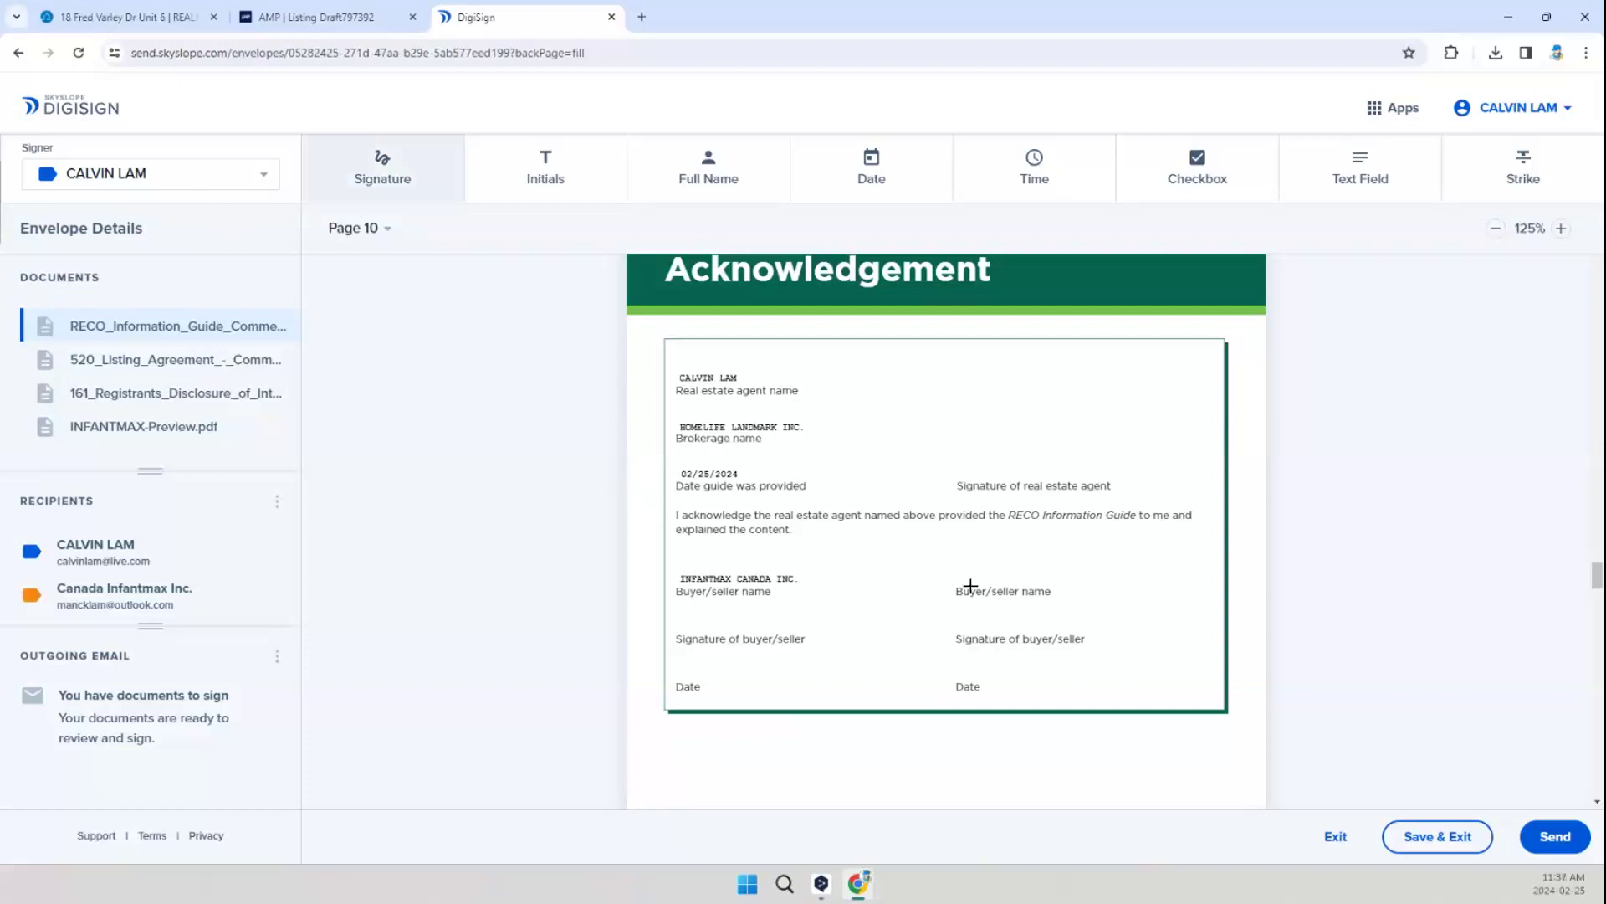
pyautogui.click(1037, 573)
pyautogui.click(1109, 567)
pyautogui.press('Delete')
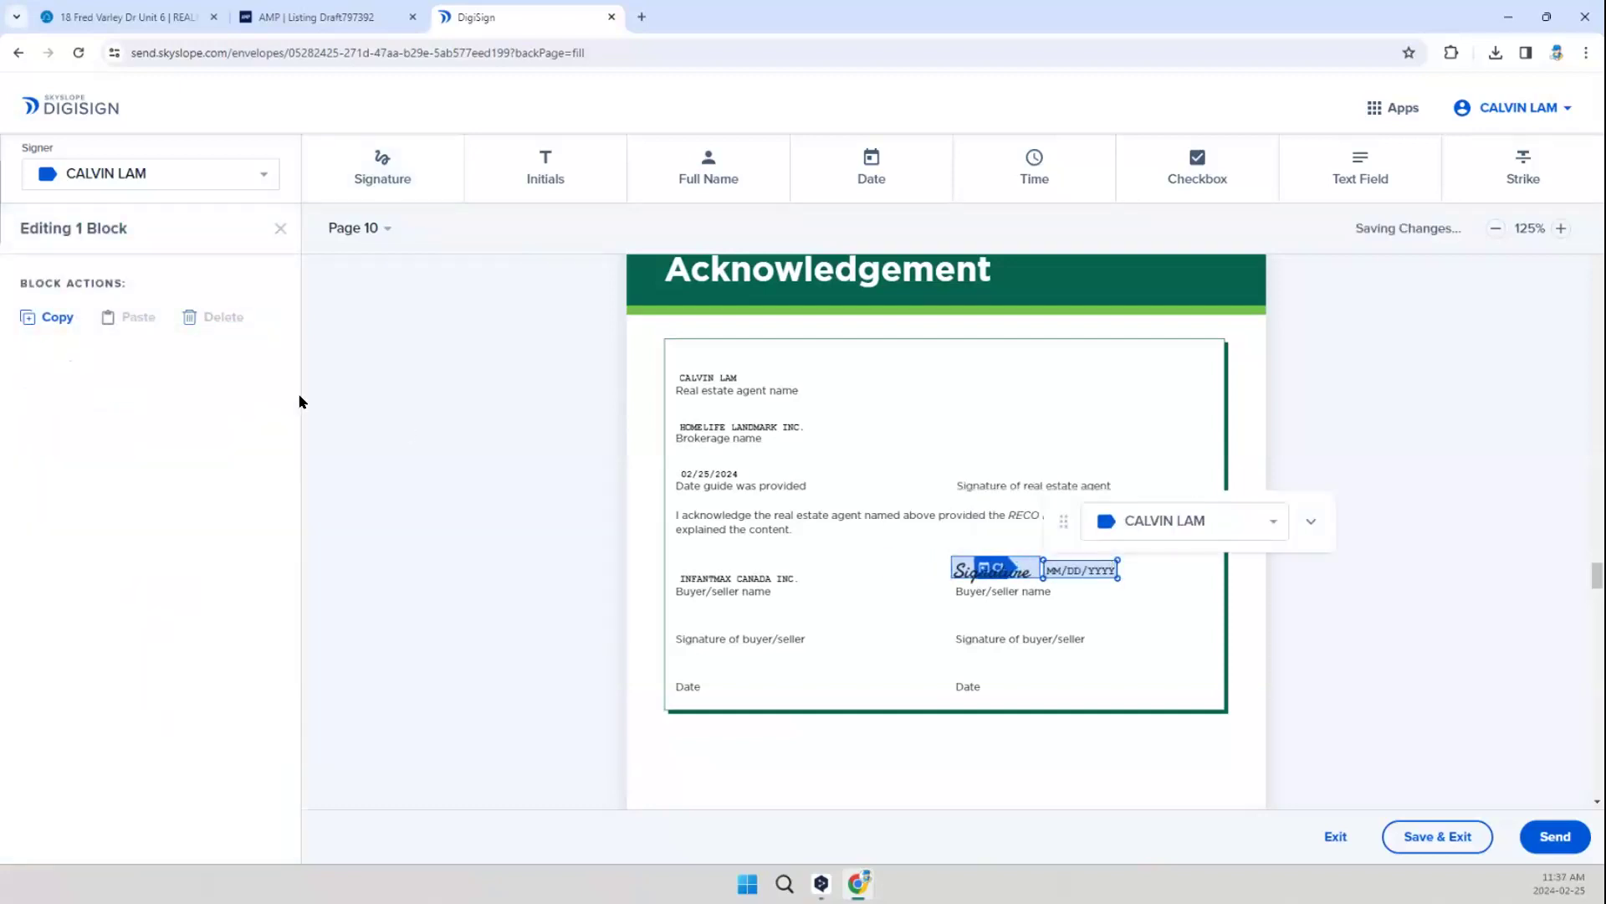
# Step: Place a signature block for Canada Infantmax Inc. above the first buyer/seller signature label and move its date block to the Date line
pyautogui.click(149, 182)
pyautogui.click(130, 206)
pyautogui.click(383, 168)
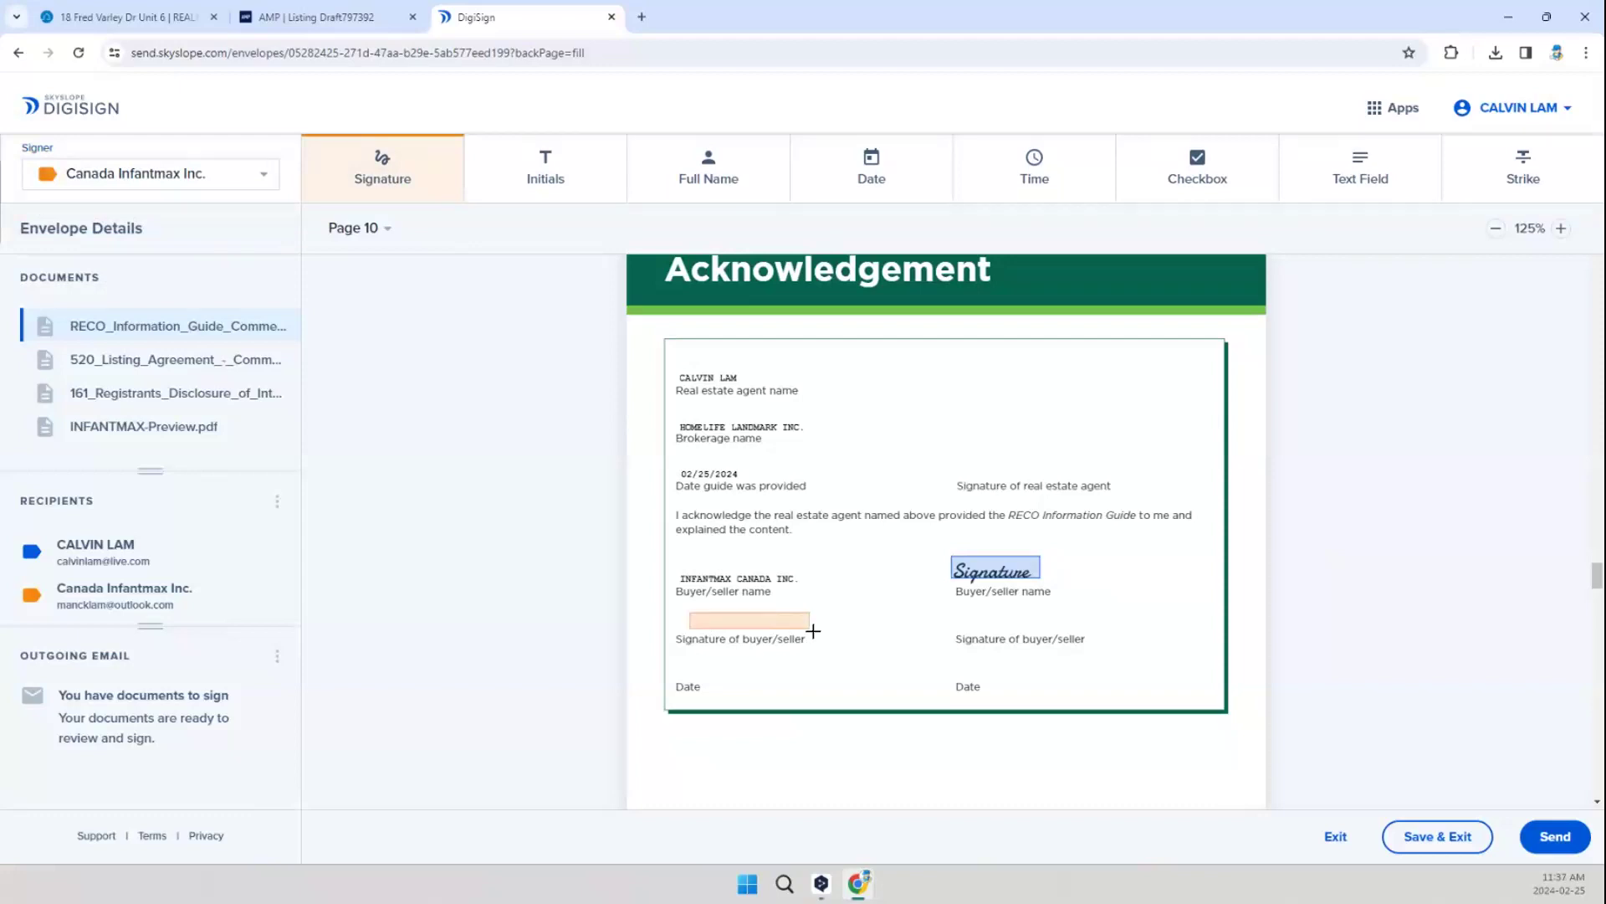
pyautogui.click(766, 619)
pyautogui.moveTo(794, 665); pyautogui.dragTo(722, 658)
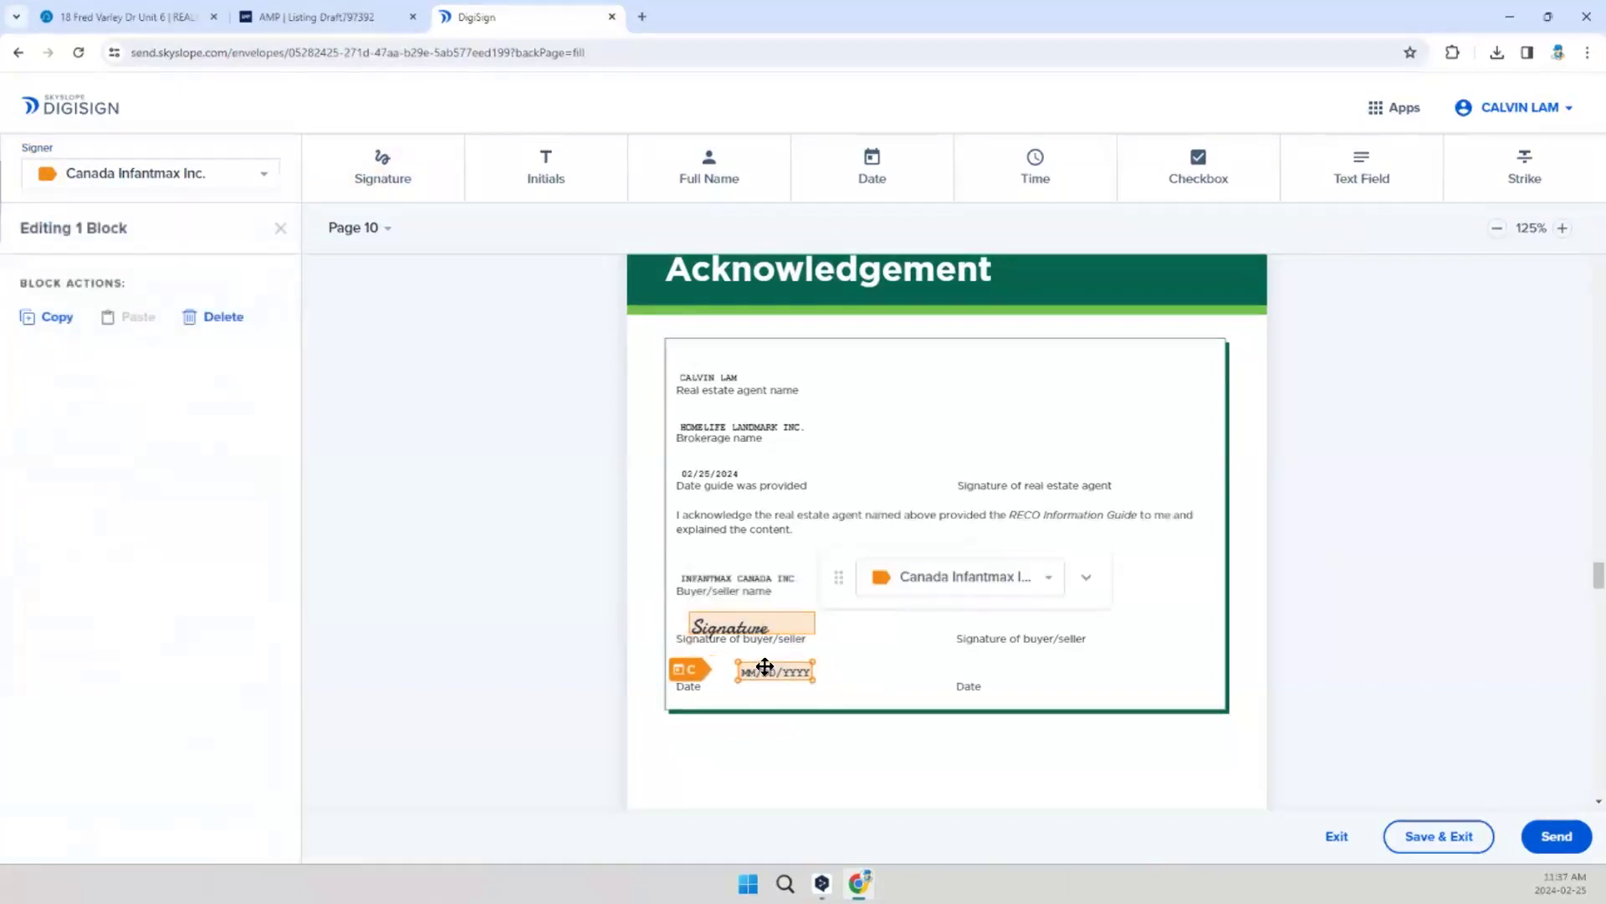
pyautogui.click(899, 646)
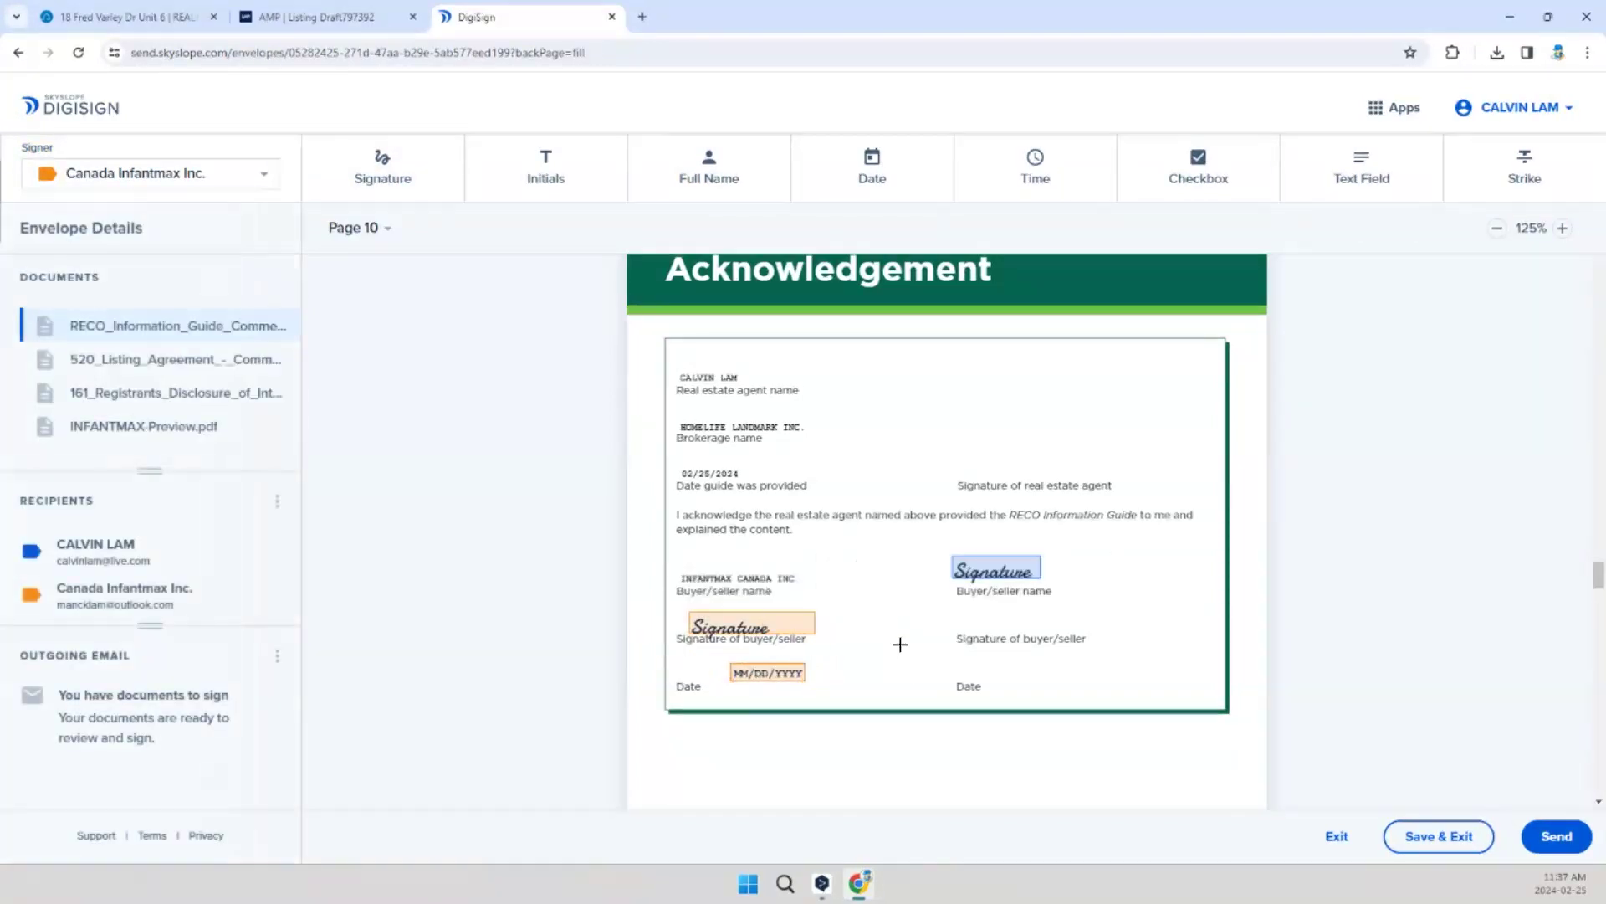
# Step: Check the 520 Listing Agreement's signing blocks and add Canada Infantmax Inc.'s initials in the Does Not oval on page 3
pyautogui.scroll(-10, 900, 642)
pyautogui.scroll(2, 902, 638)
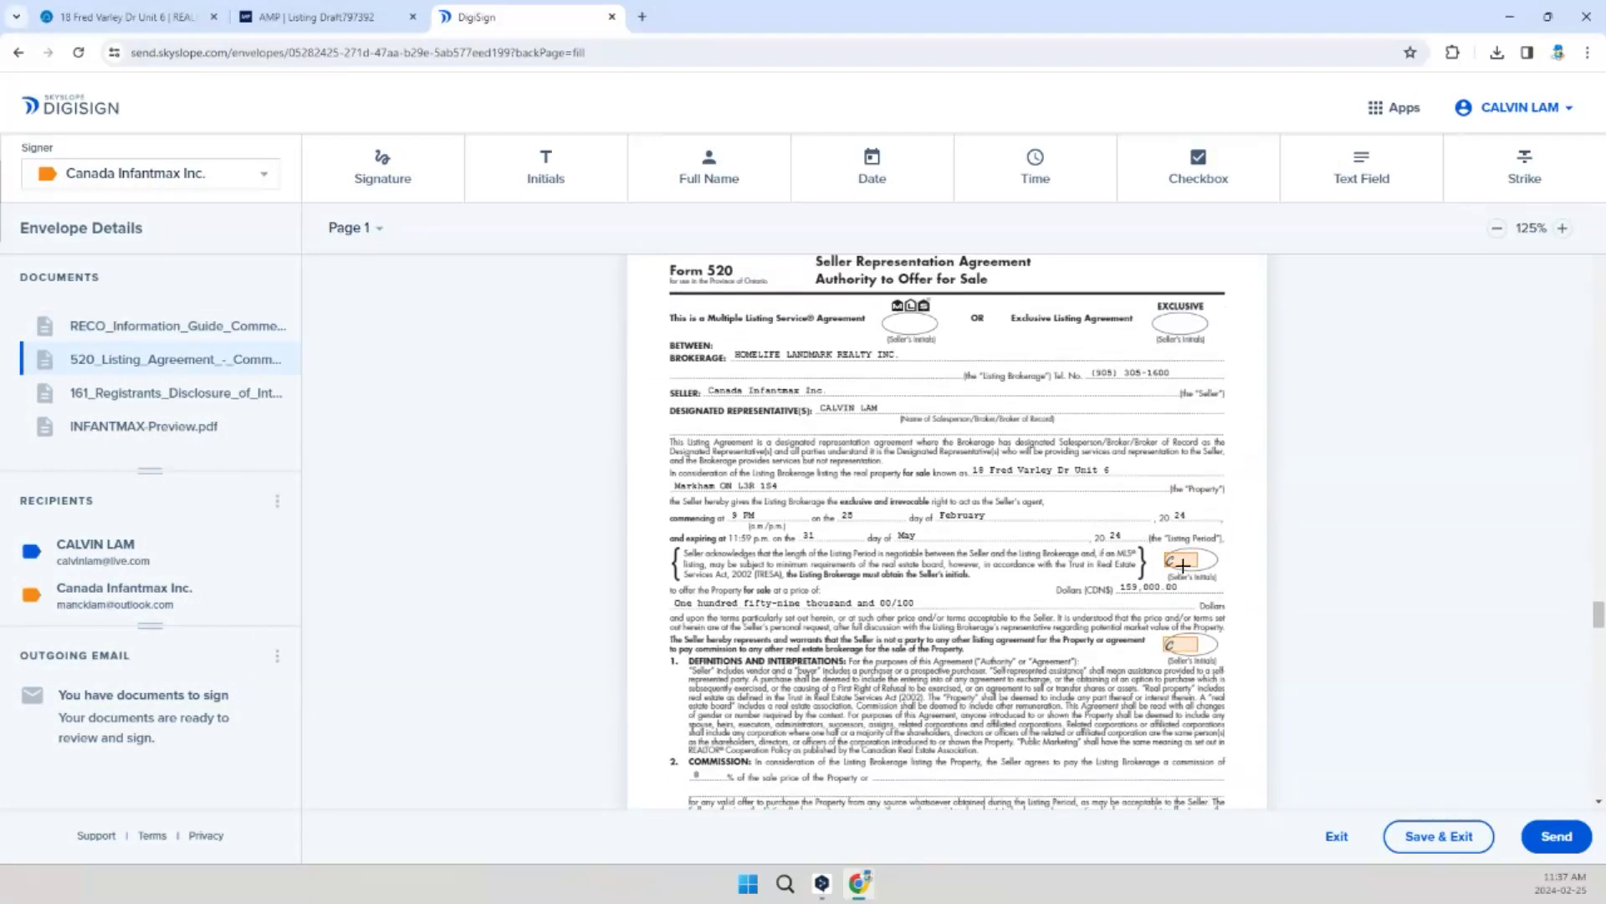
pyautogui.scroll(-4, 1188, 686)
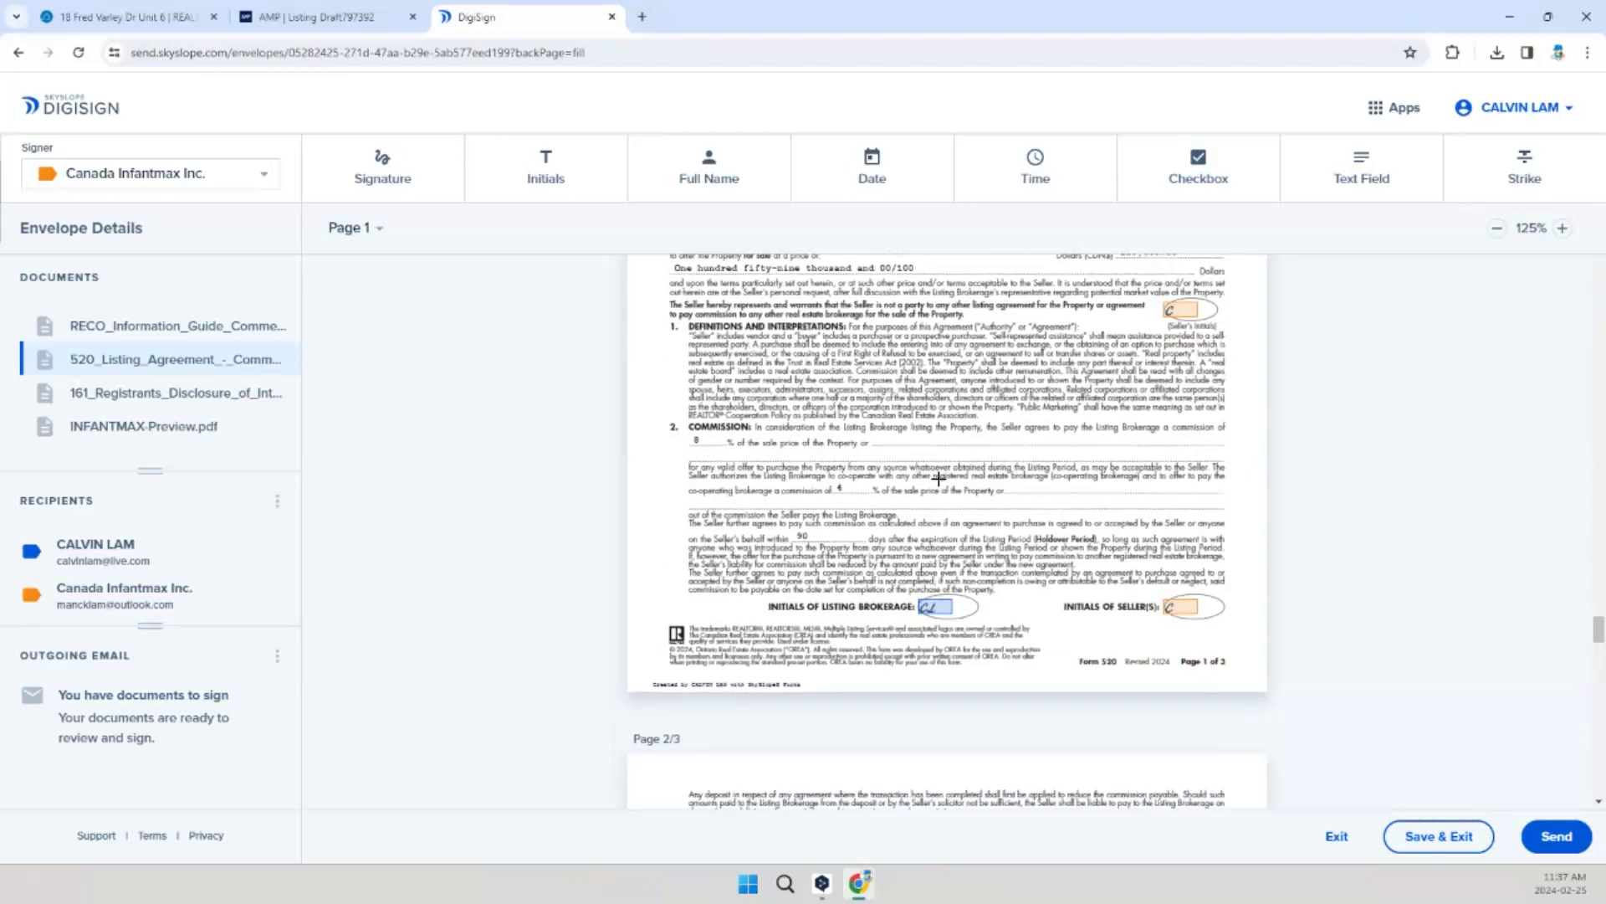
pyautogui.scroll(-20, 1036, 609)
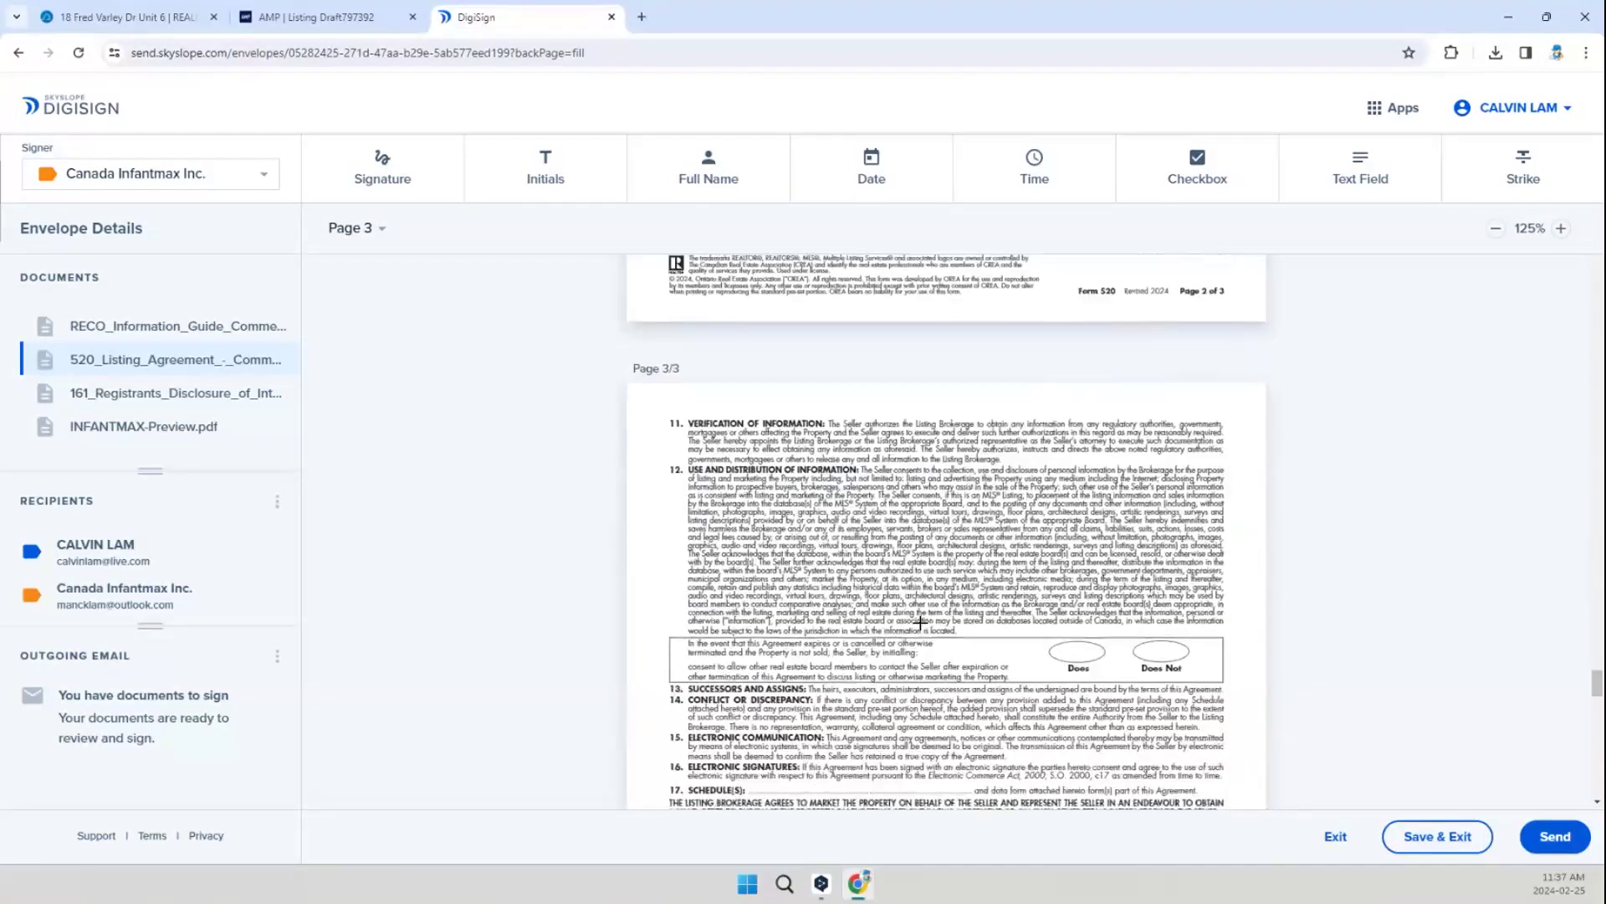
pyautogui.scroll(4, 921, 616)
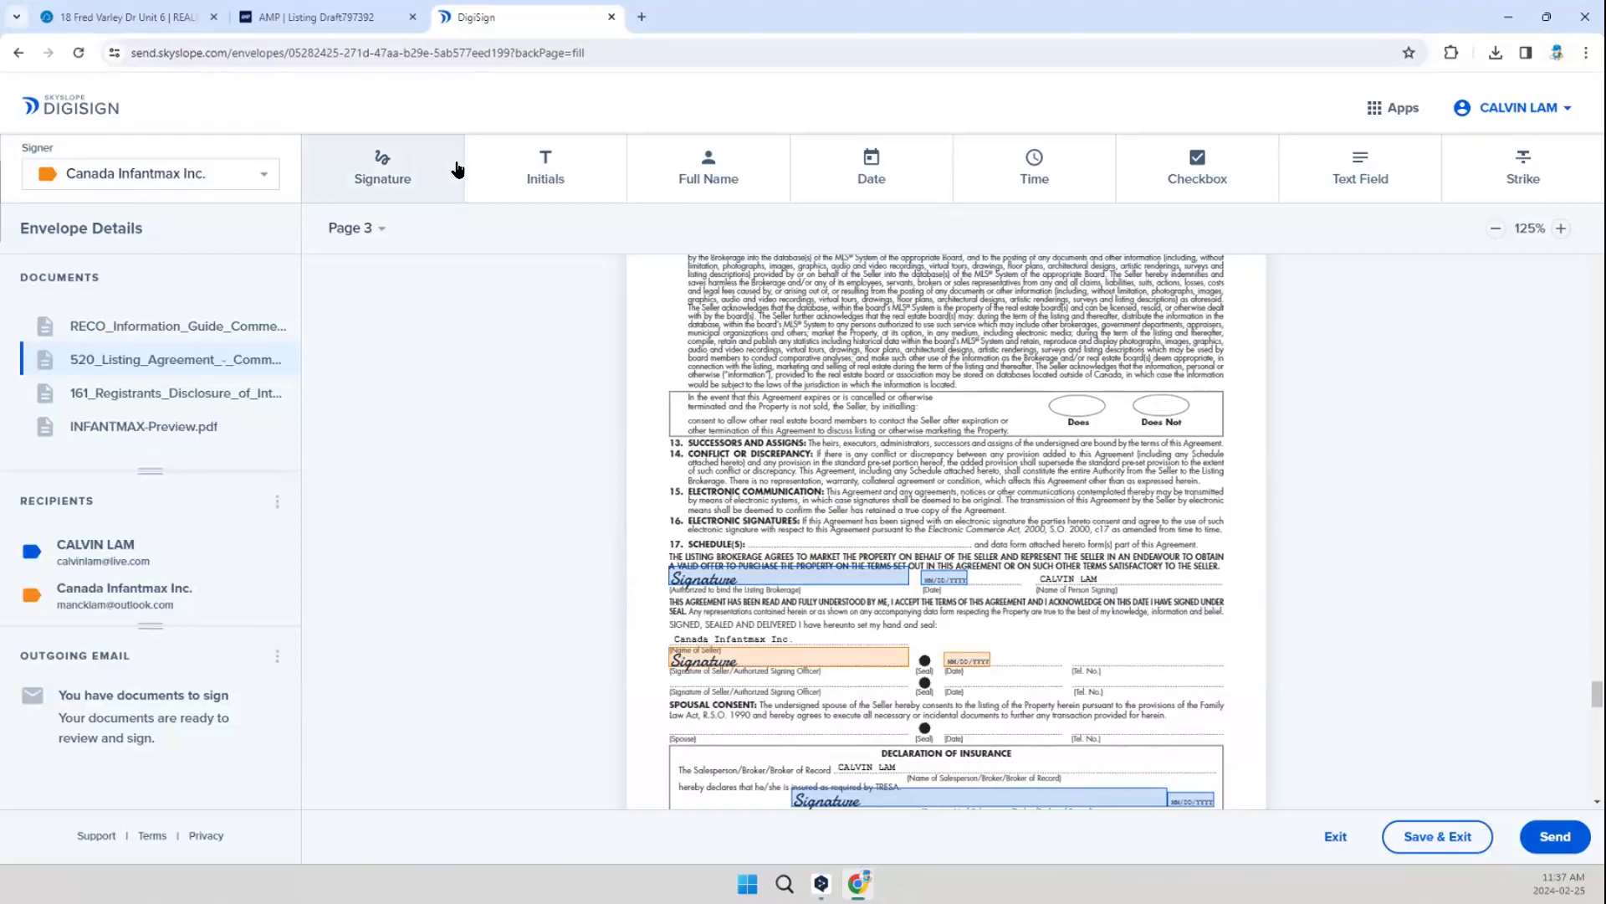
pyautogui.click(526, 171)
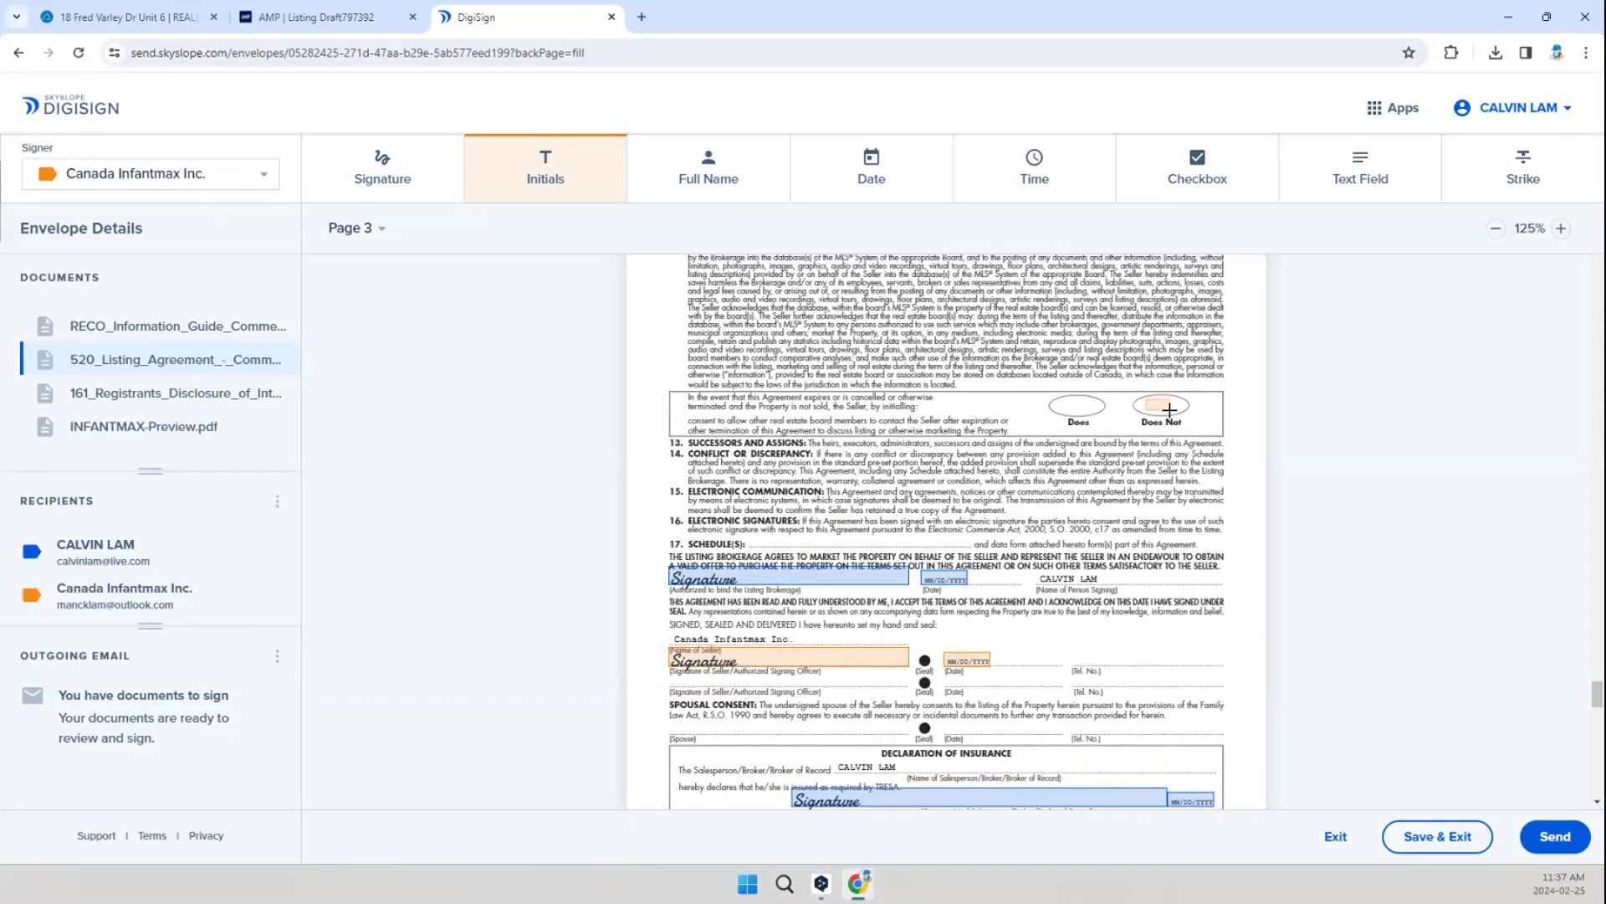
pyautogui.click(1159, 405)
# Step: Place the seller agent's signature and date blocks on the registrant declaration line of the 161 disclosure form
pyautogui.scroll(-3, 1169, 548)
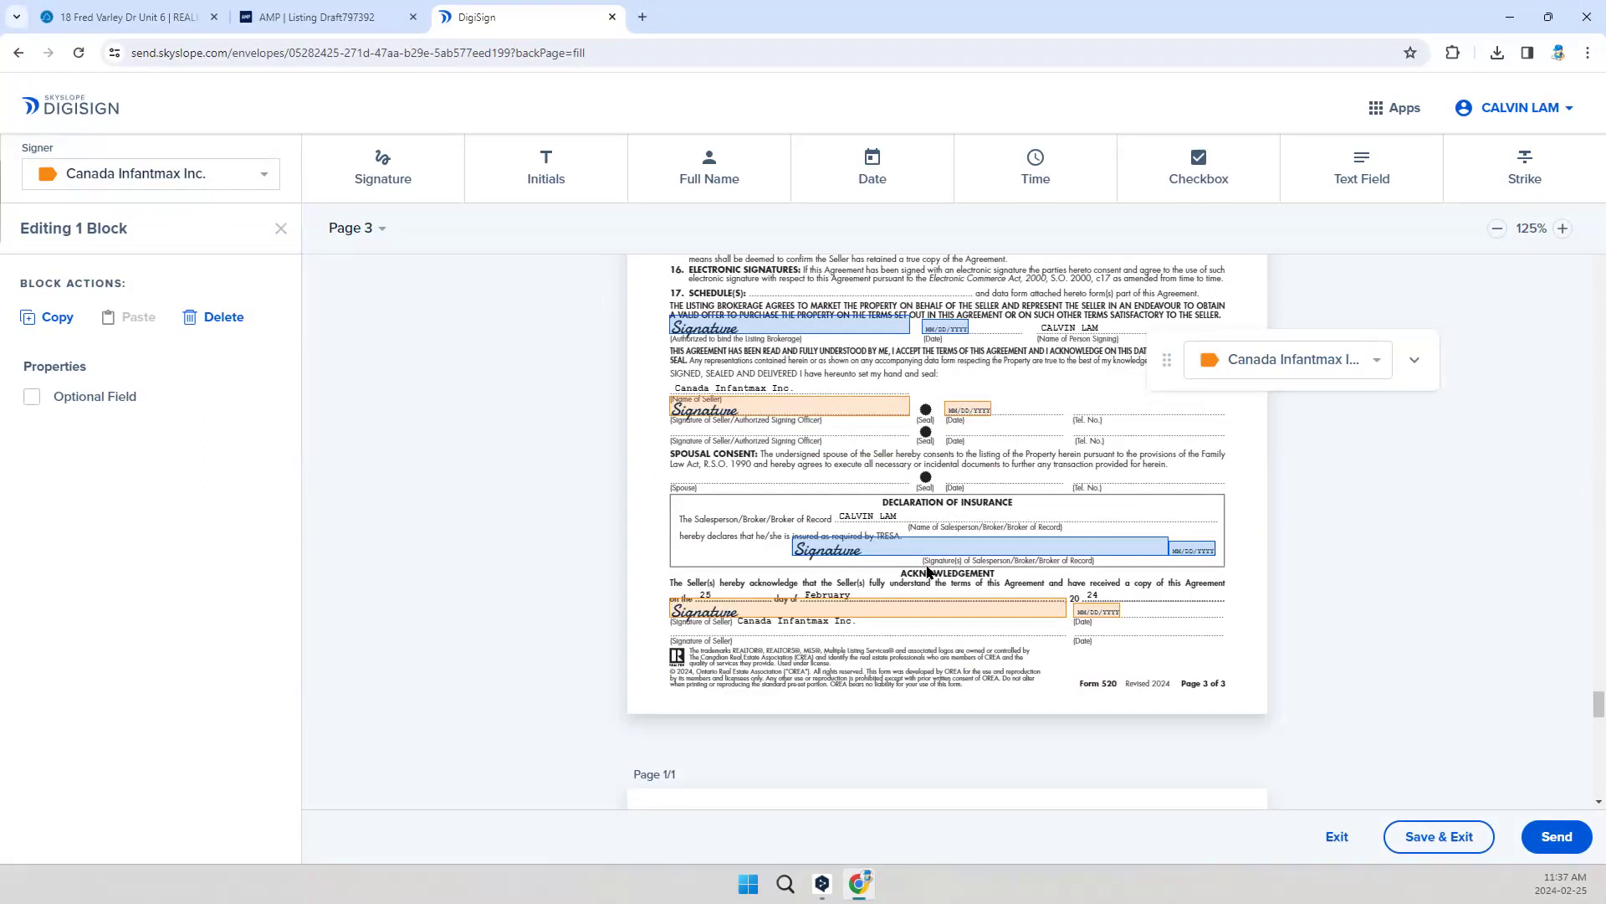
pyautogui.scroll(-7, 929, 578)
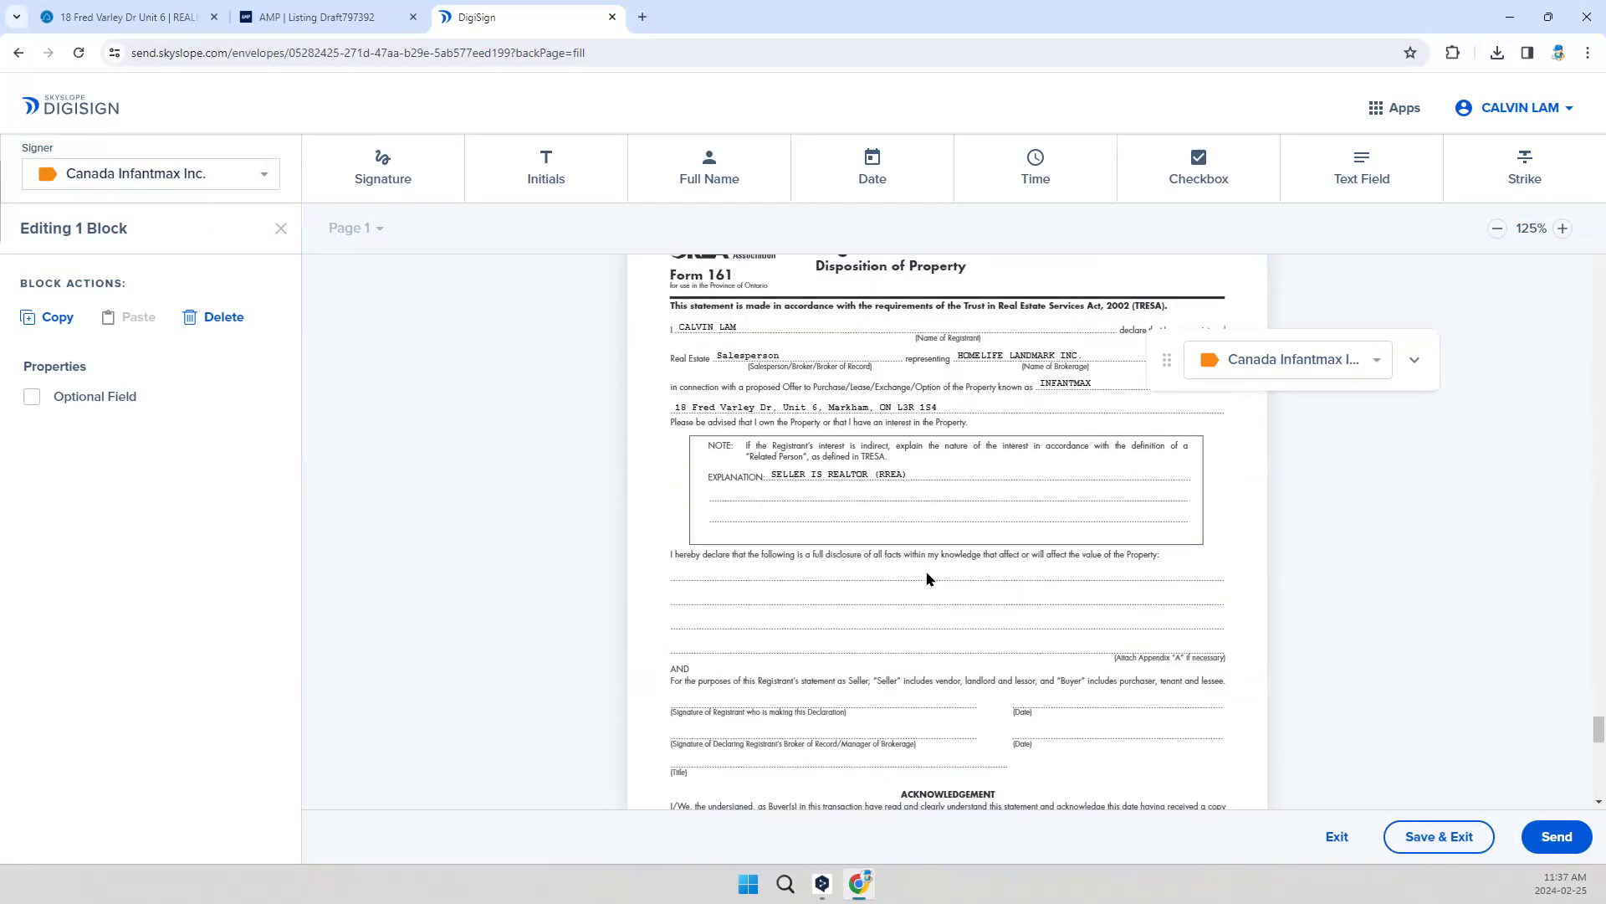
pyautogui.scroll(-2, 929, 583)
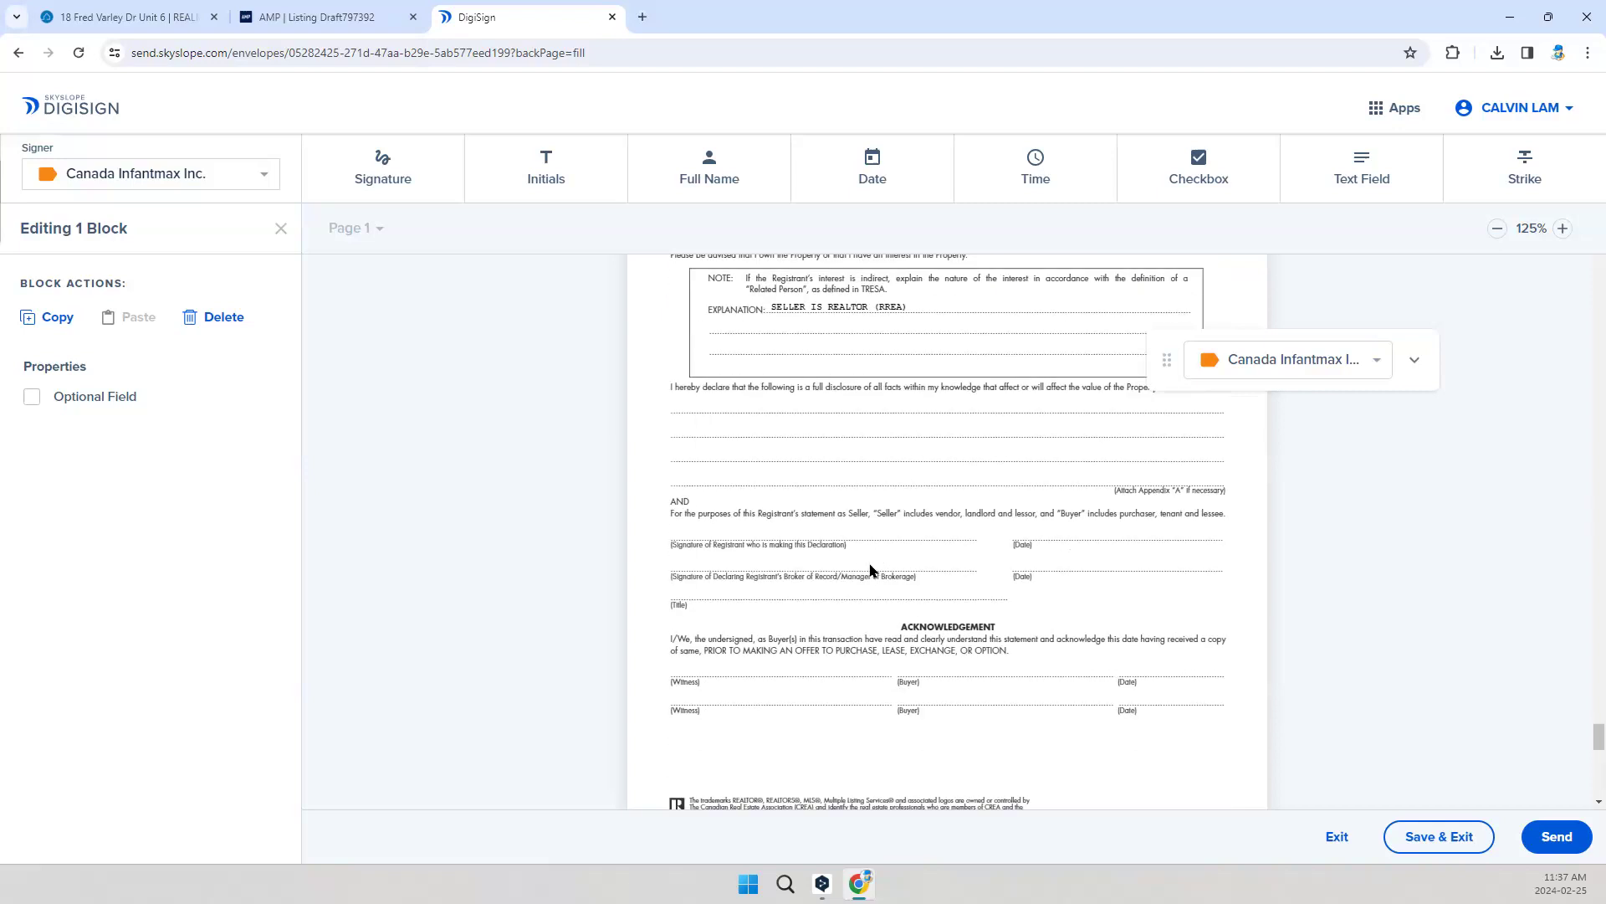
pyautogui.click(852, 526)
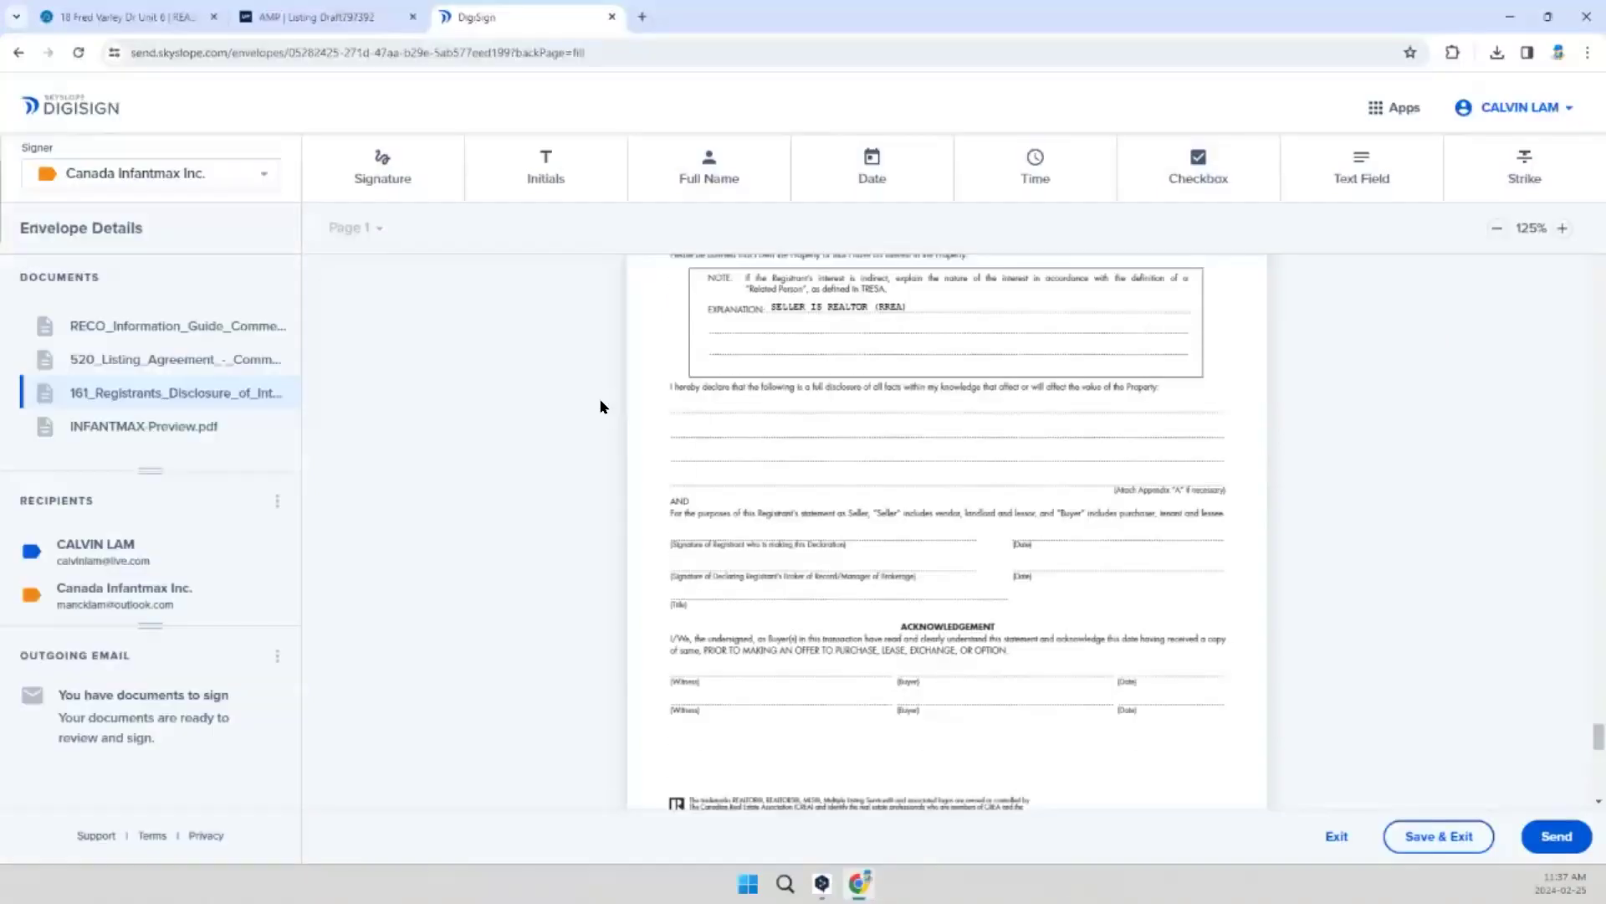
pyautogui.click(179, 186)
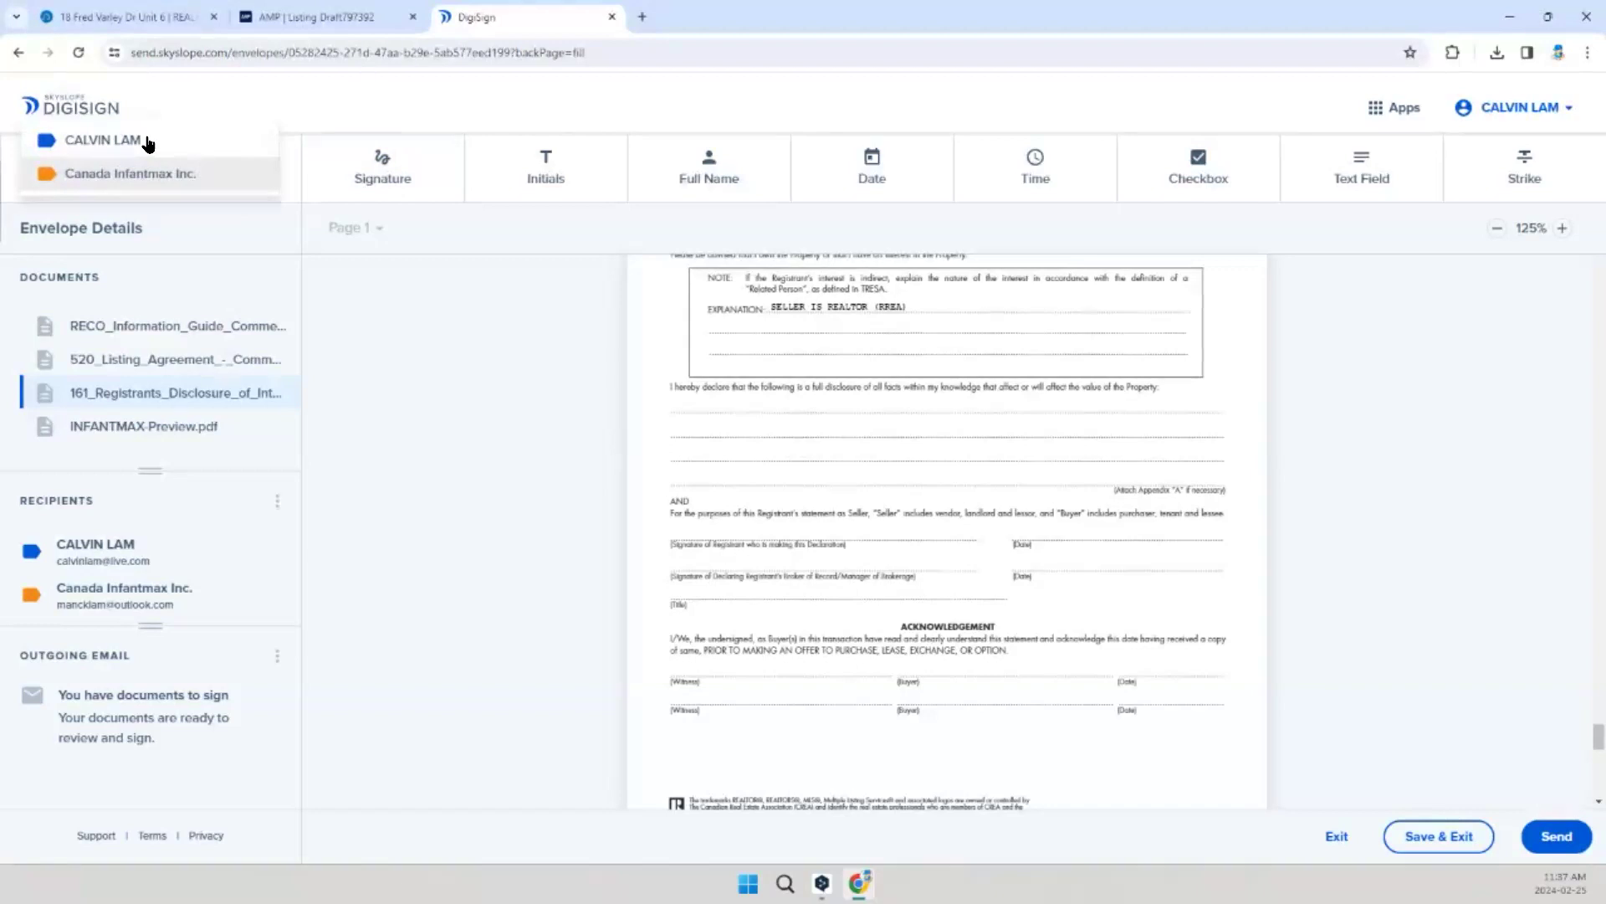
pyautogui.click(149, 139)
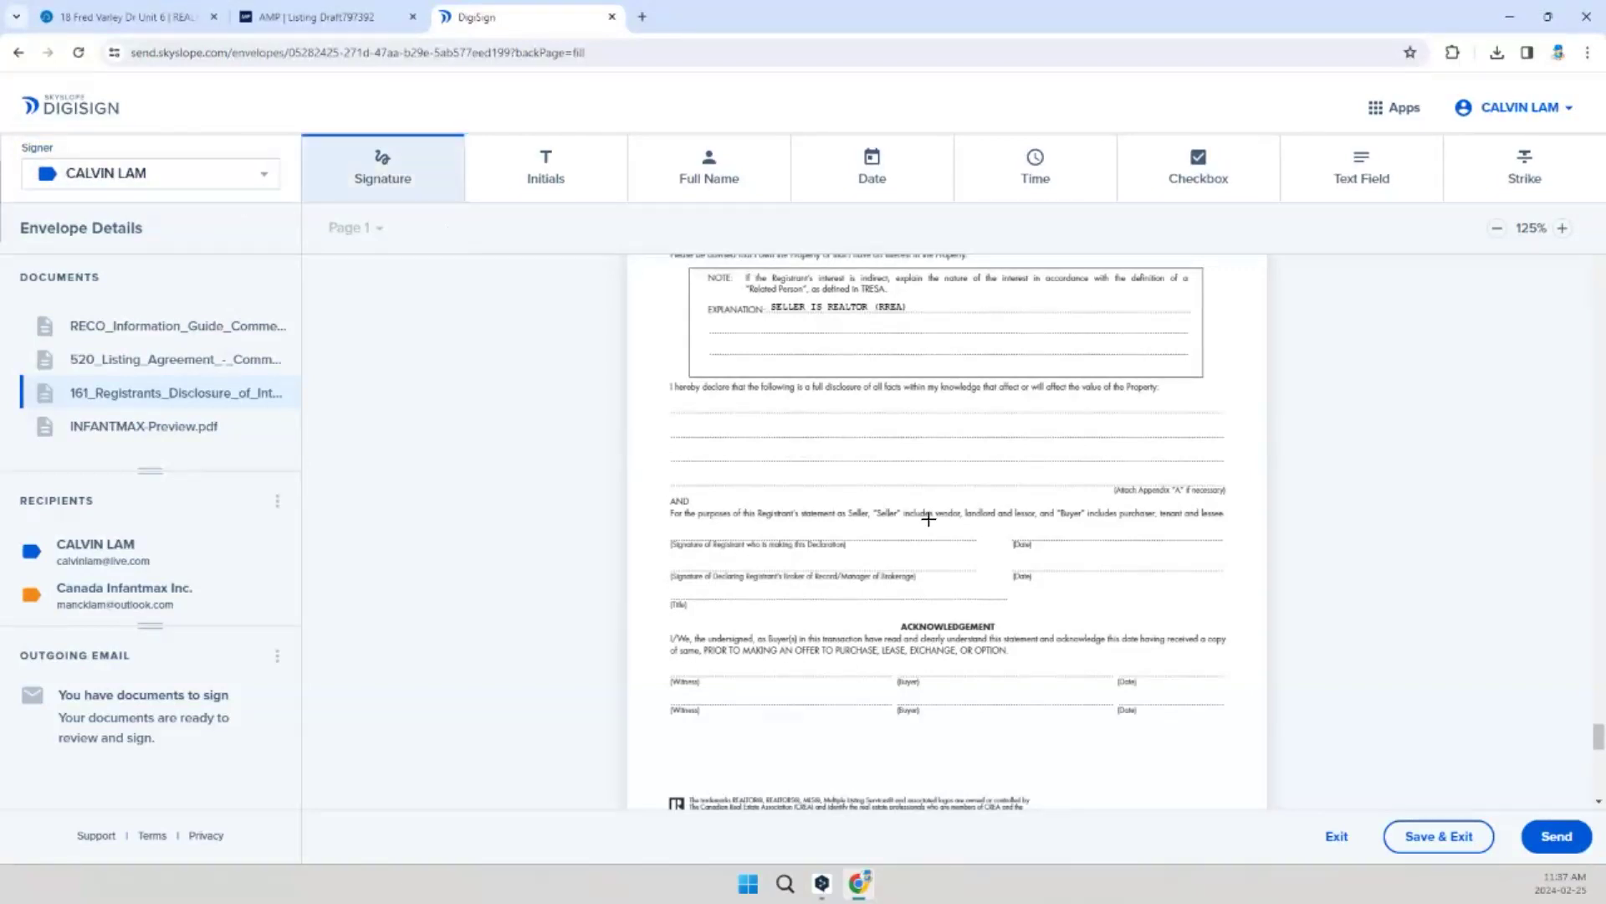
pyautogui.moveTo(879, 517); pyautogui.dragTo(1010, 544)
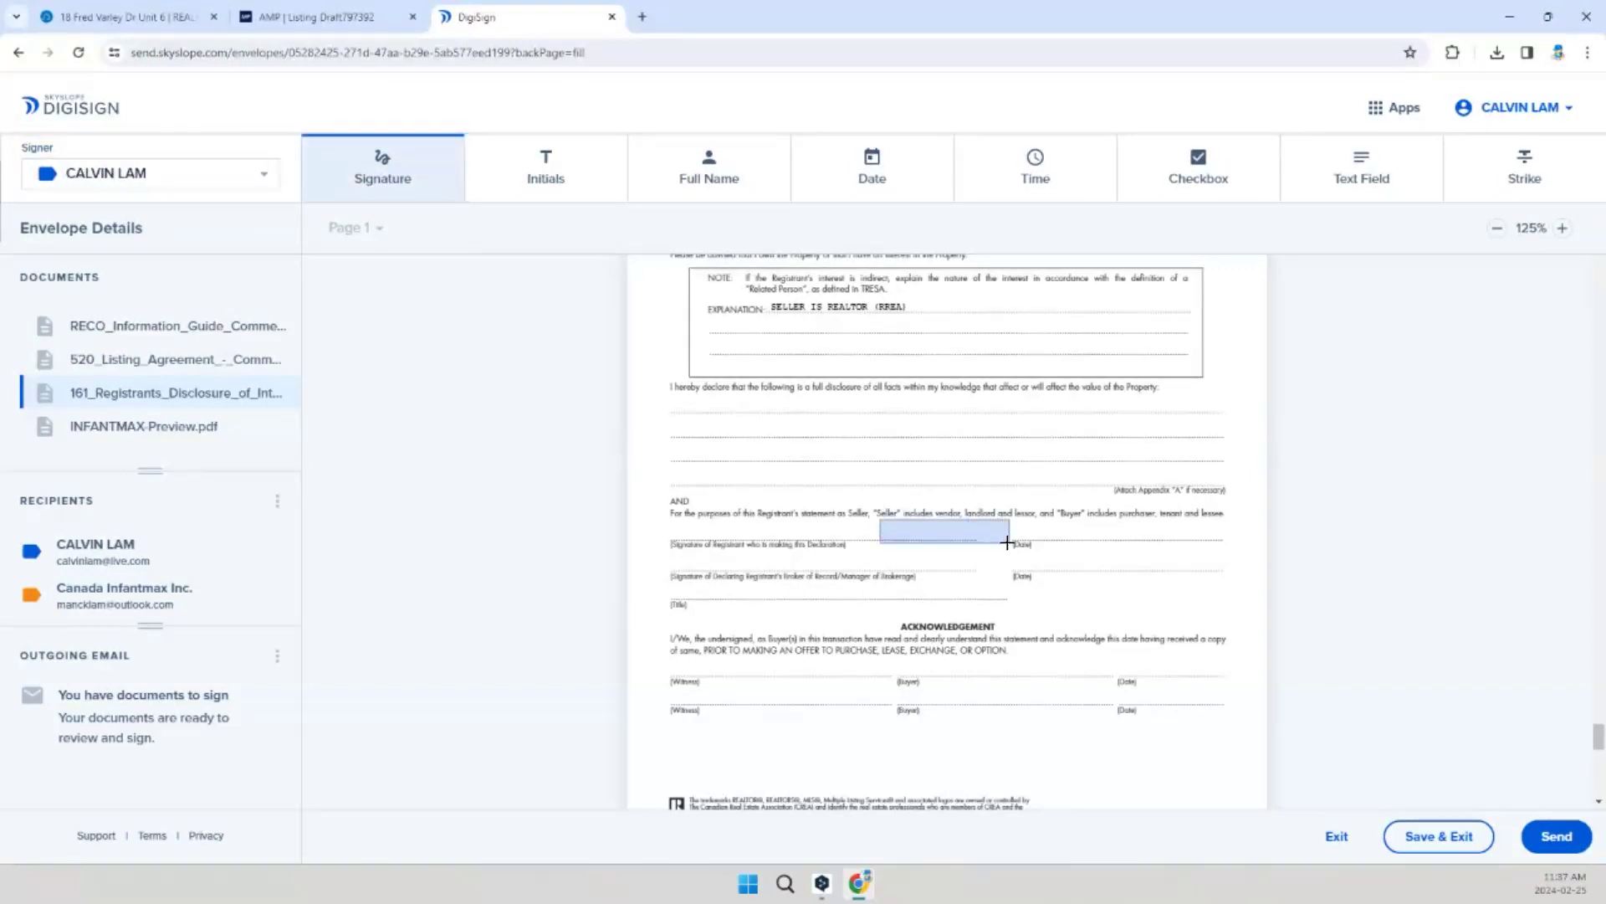
pyautogui.click(1188, 628)
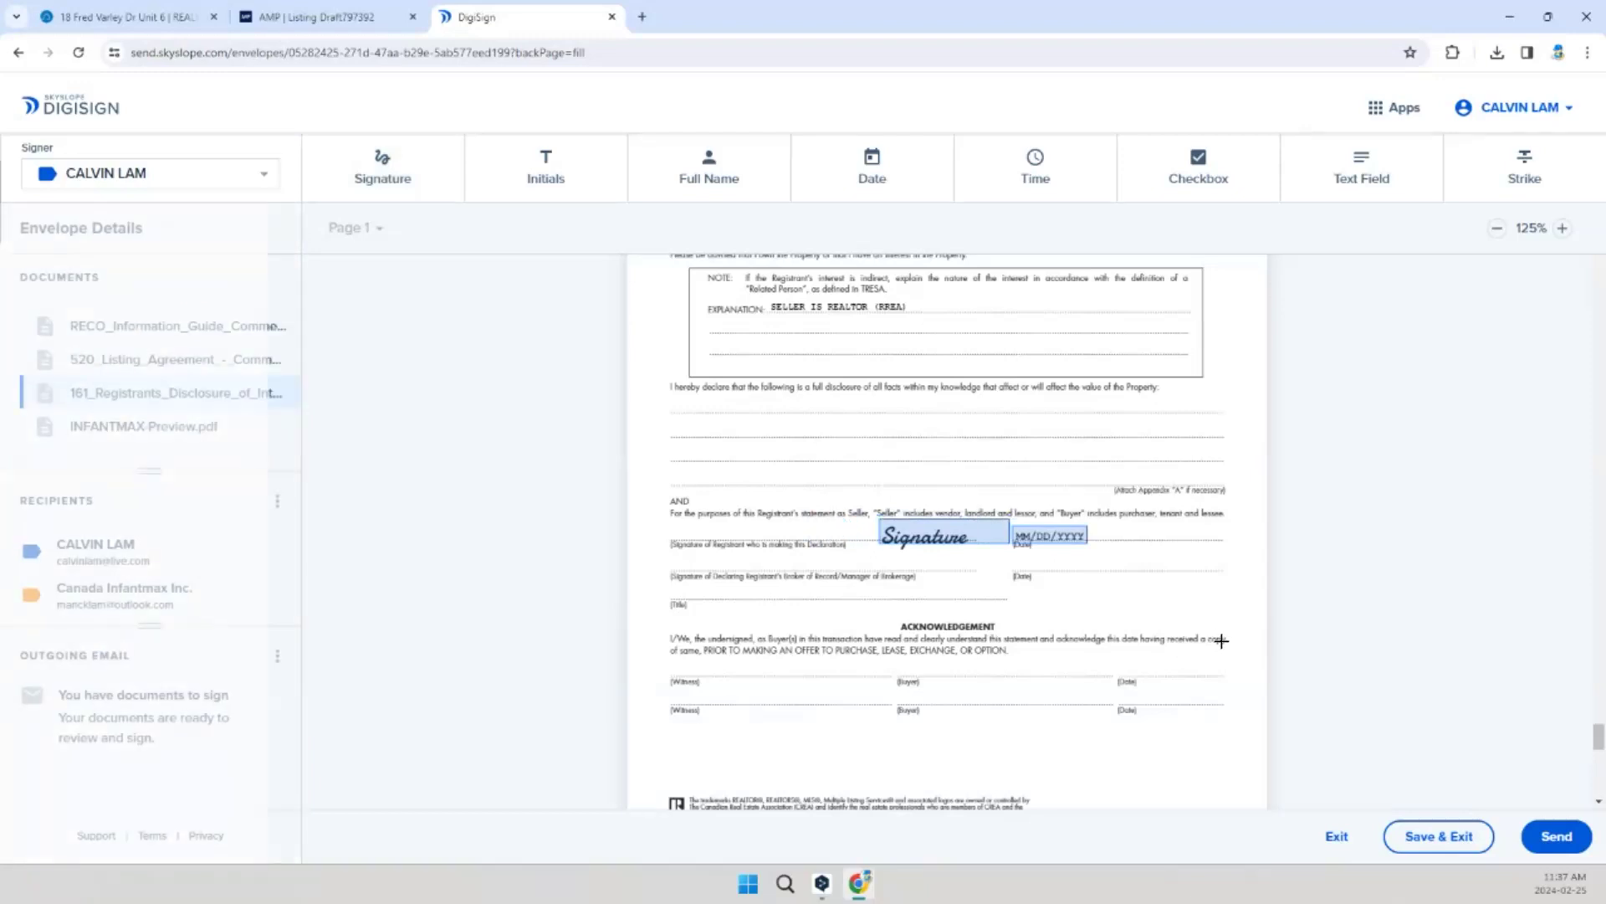
# Step: Send the envelope for signatures with the email subject "You have documents to sign for listing of Infantmax"
pyautogui.scroll(1, 1231, 609)
pyautogui.scroll(5, 1230, 611)
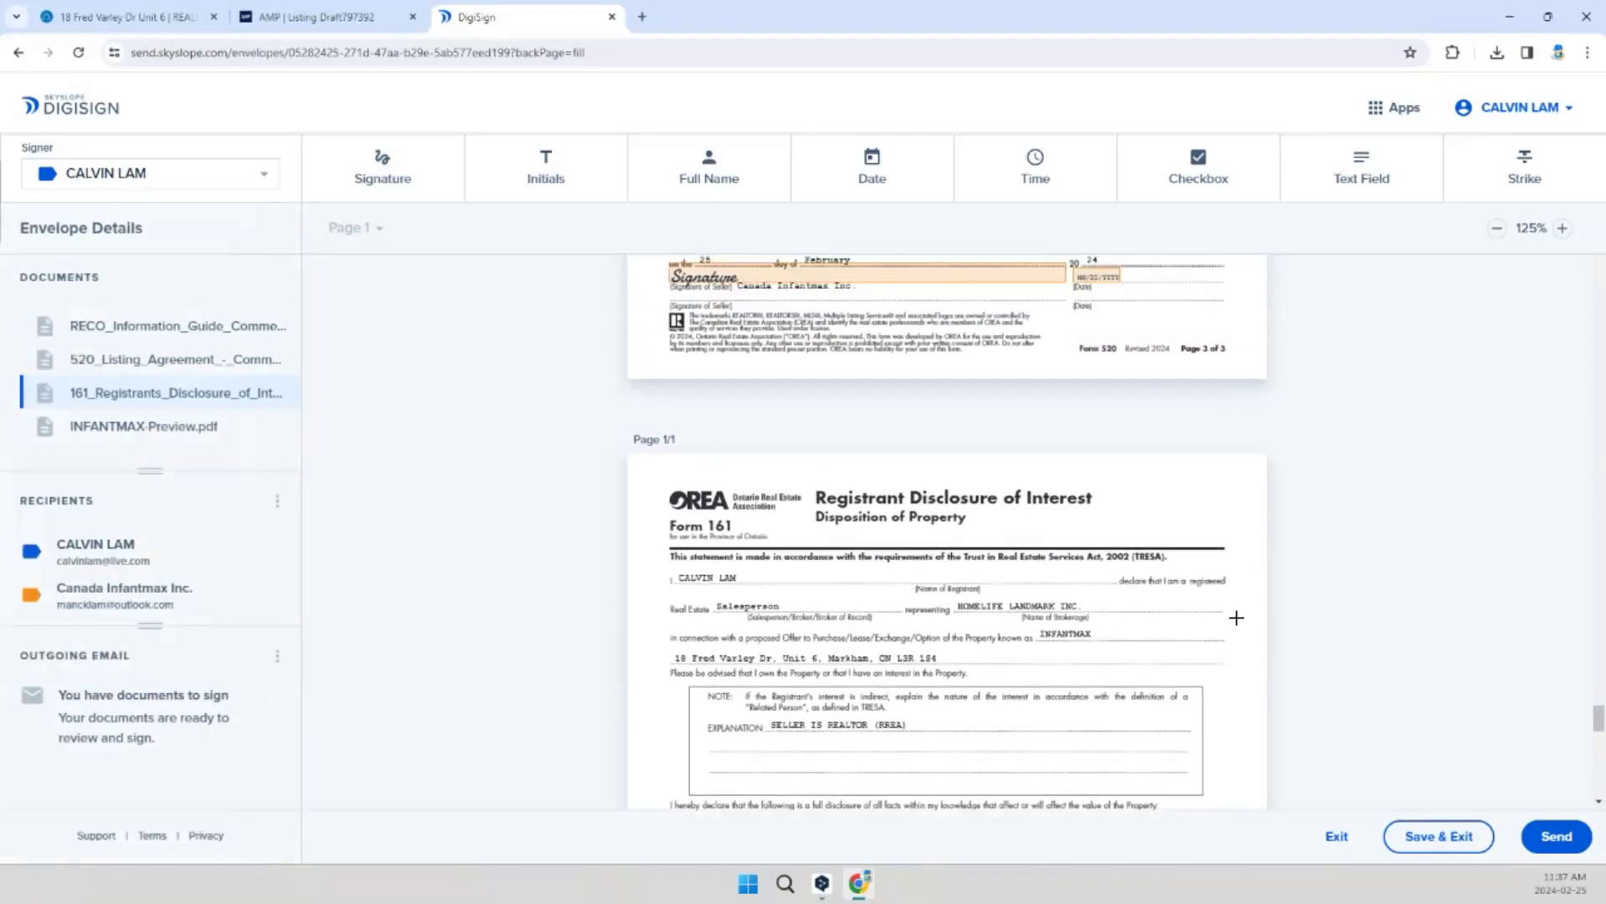
pyautogui.scroll(-2, 1205, 590)
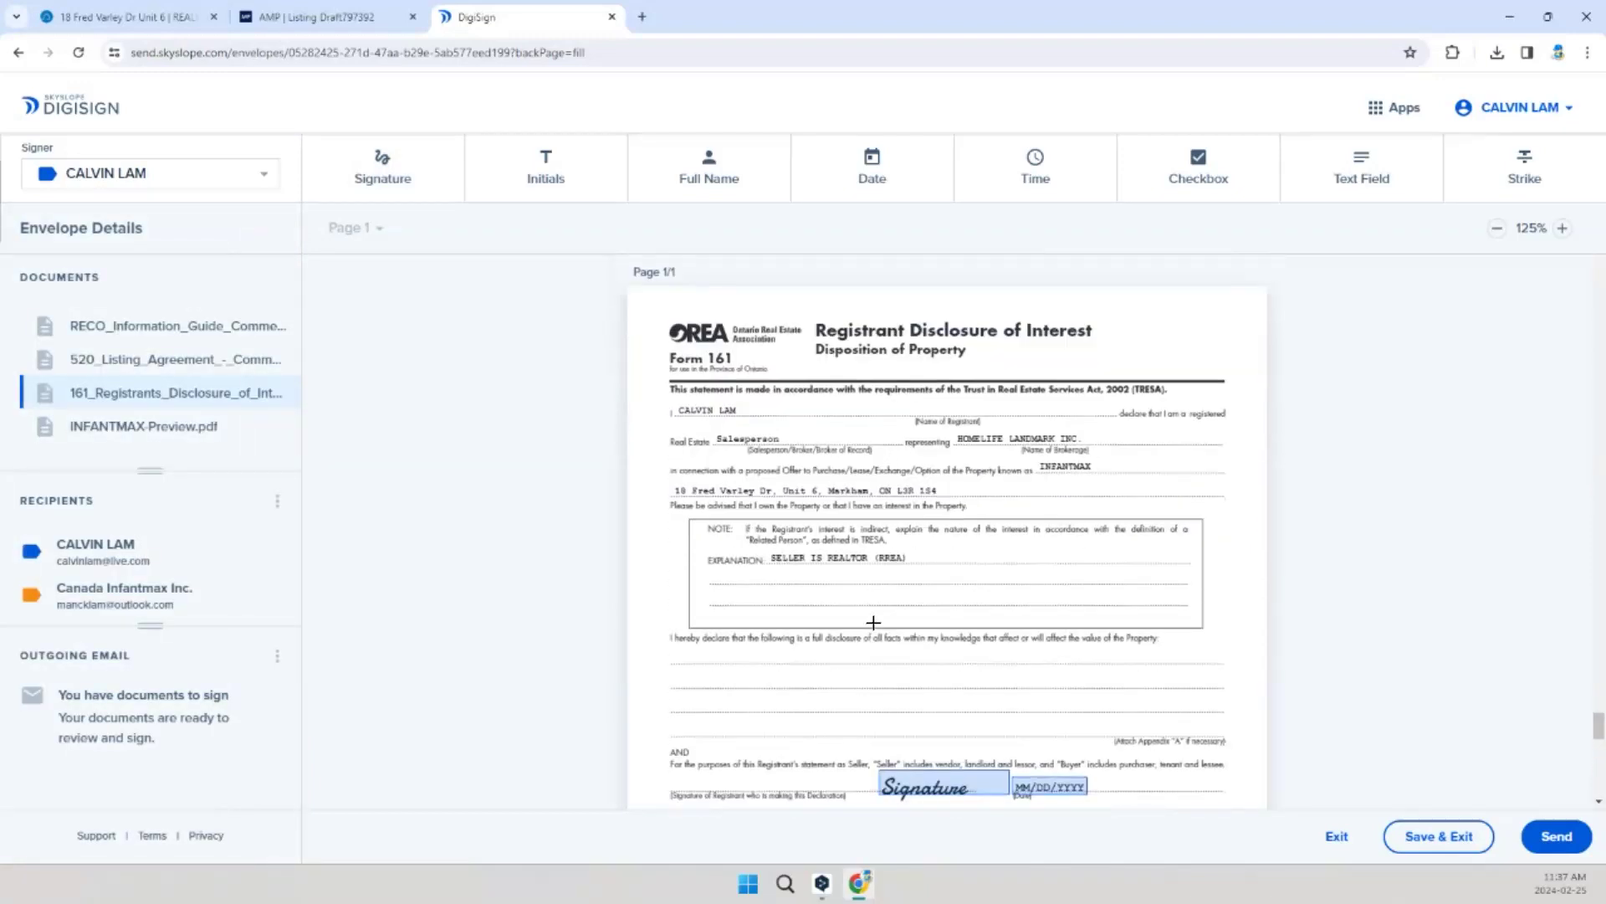
pyautogui.scroll(-2, 874, 622)
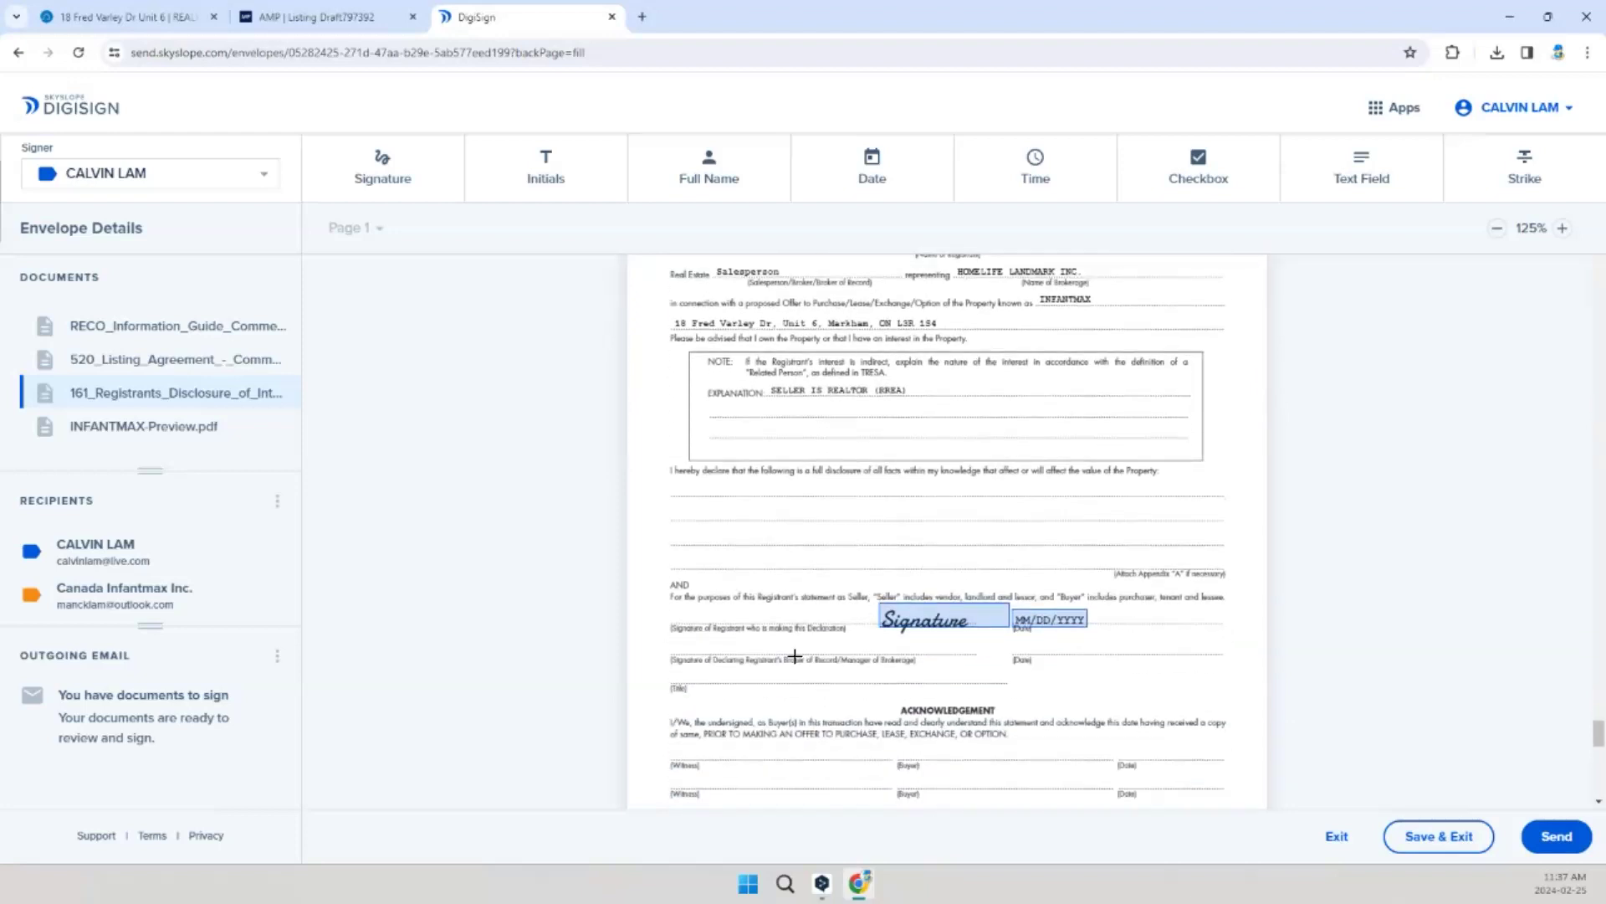
pyautogui.scroll(-2, 1033, 775)
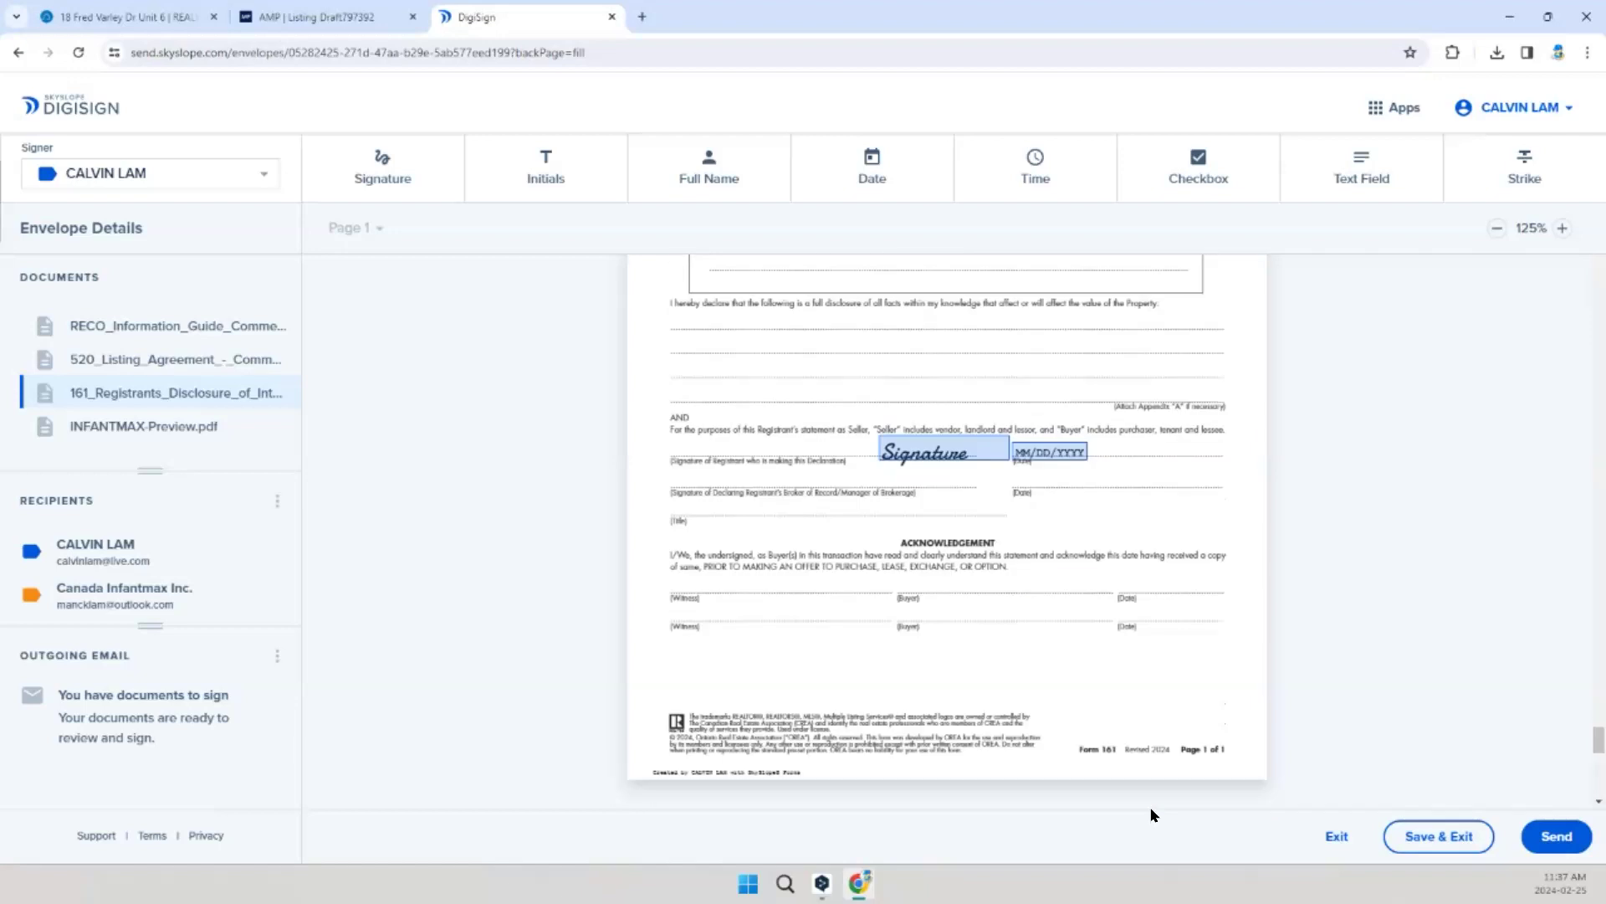
pyautogui.click(1555, 839)
pyautogui.click(730, 301)
pyautogui.write('FOR')
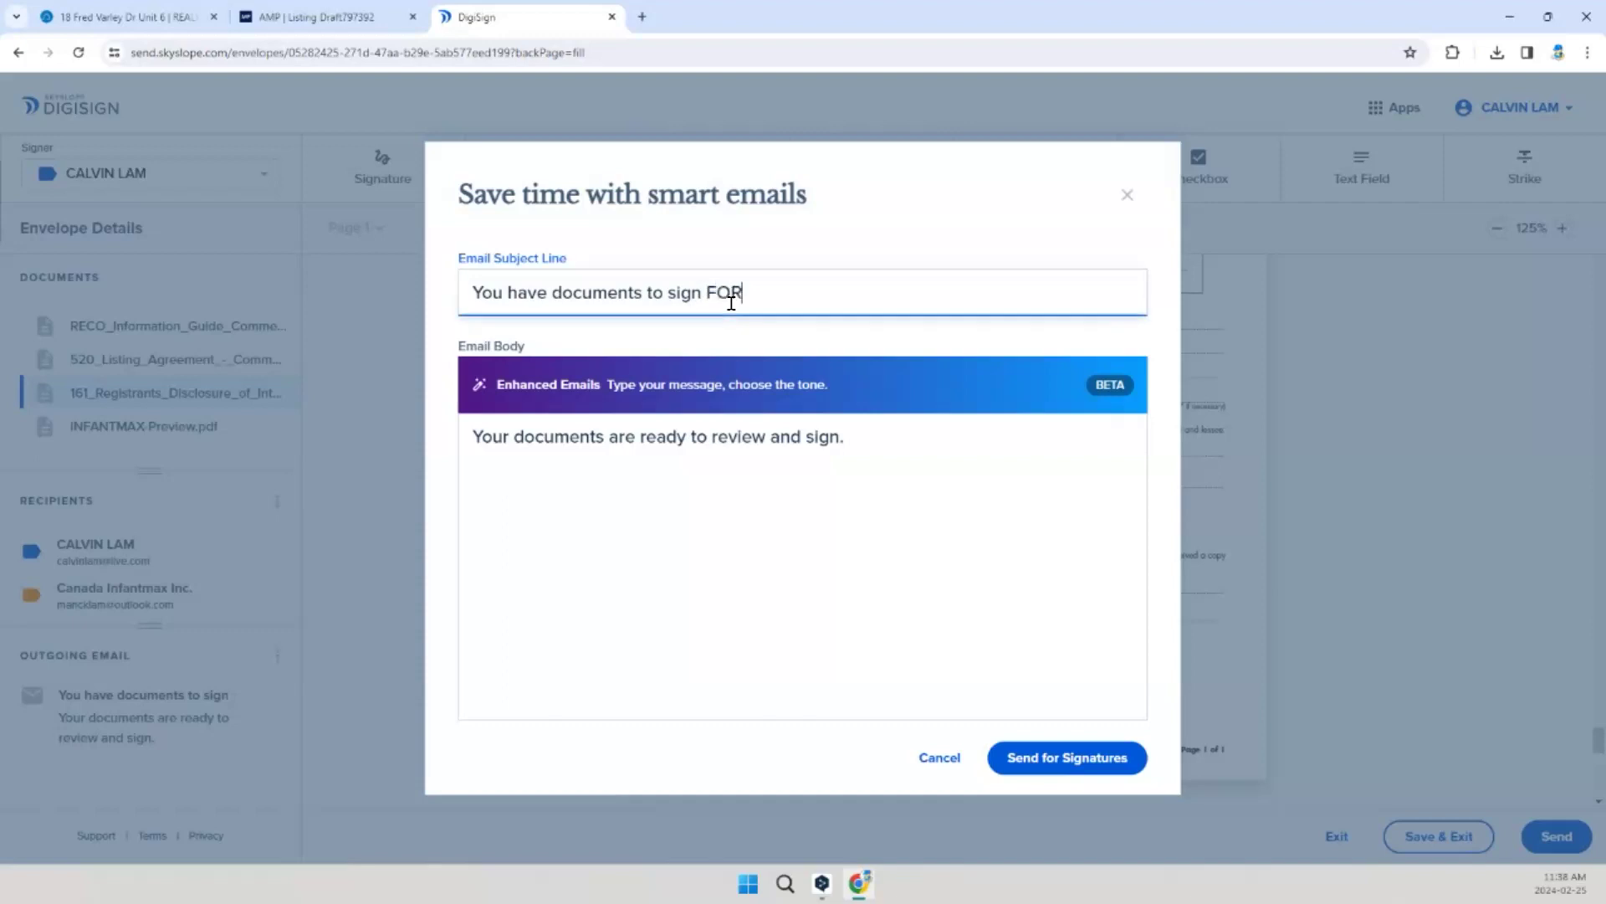
pyautogui.write('for listing of Infantmax')
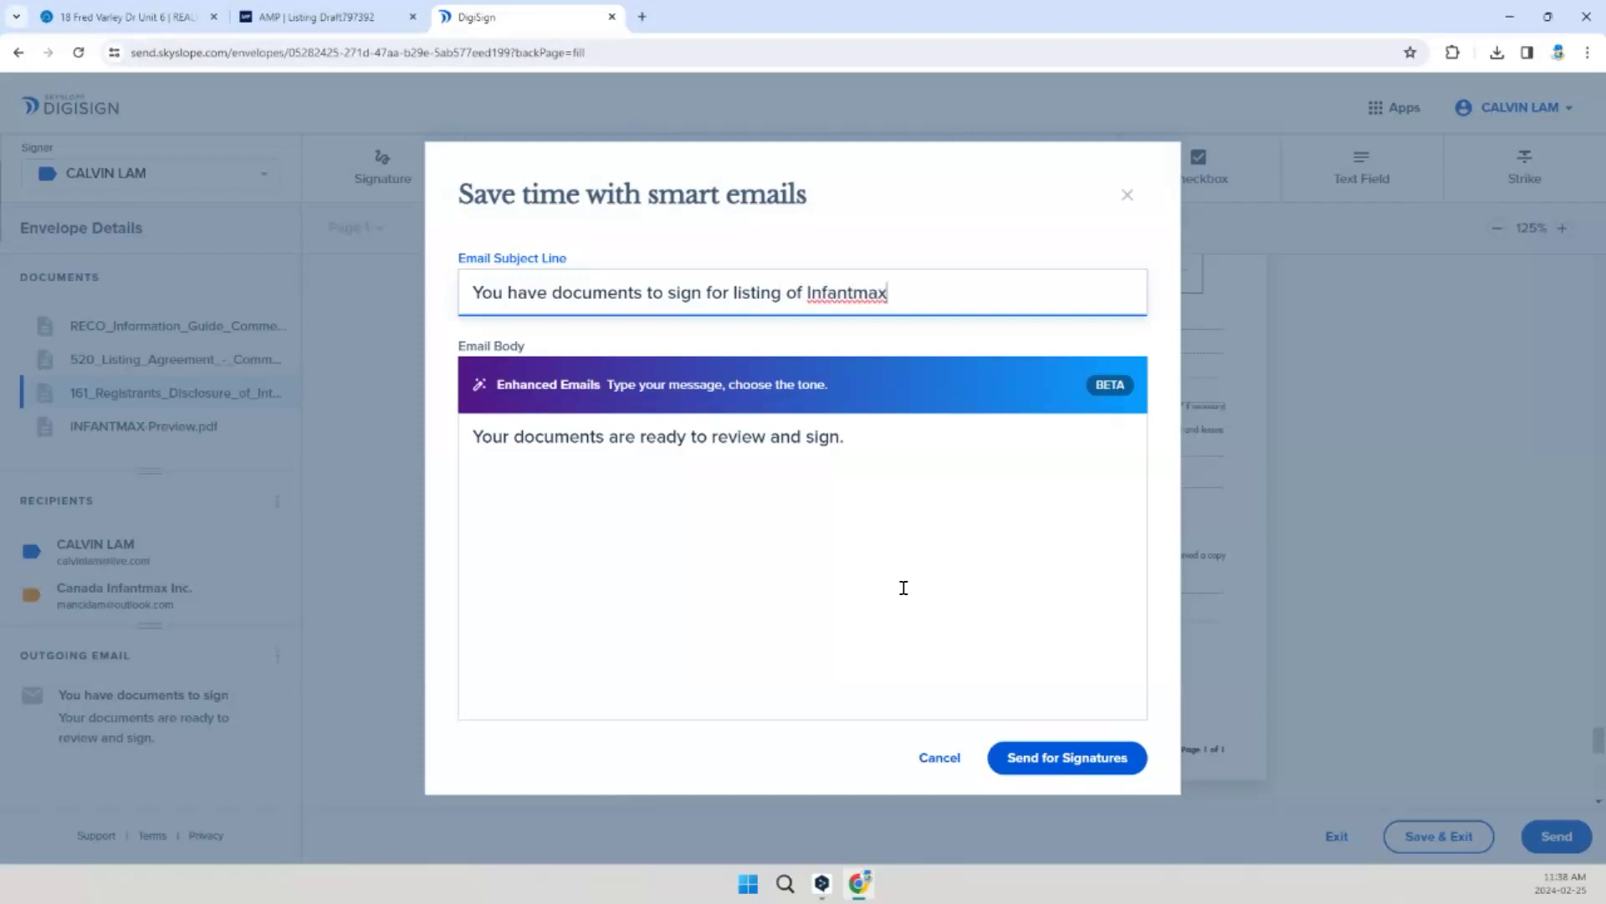
pyautogui.click(1056, 758)
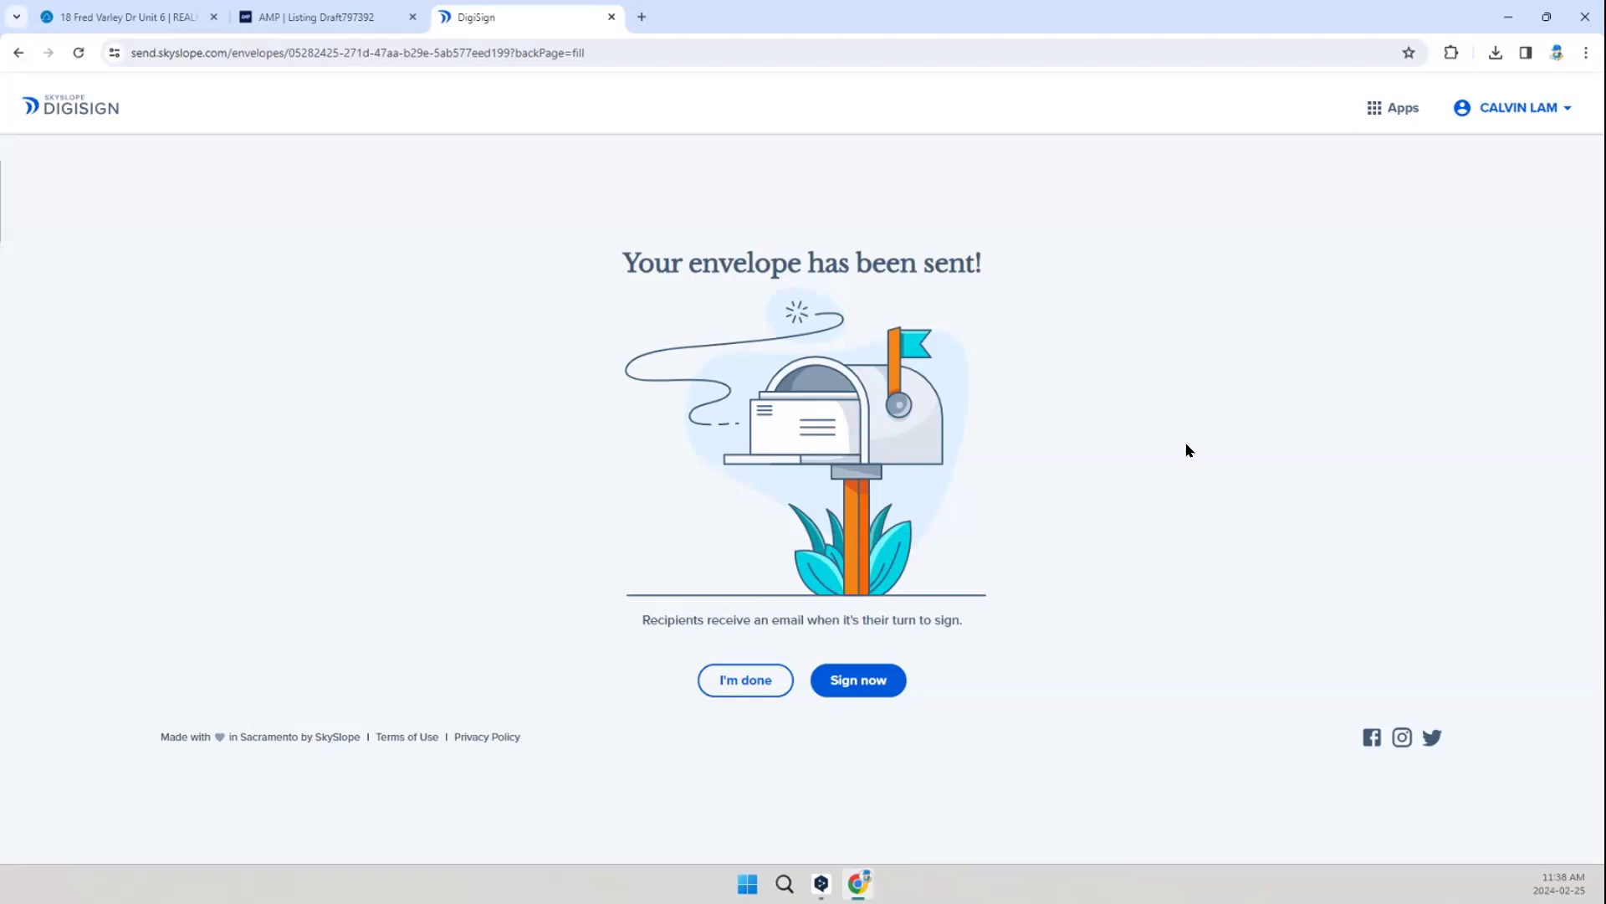
# Step: Switch to the AMP listing draft and review its financial and location details, MLS data form preview and attachments
pyautogui.click(328, 14)
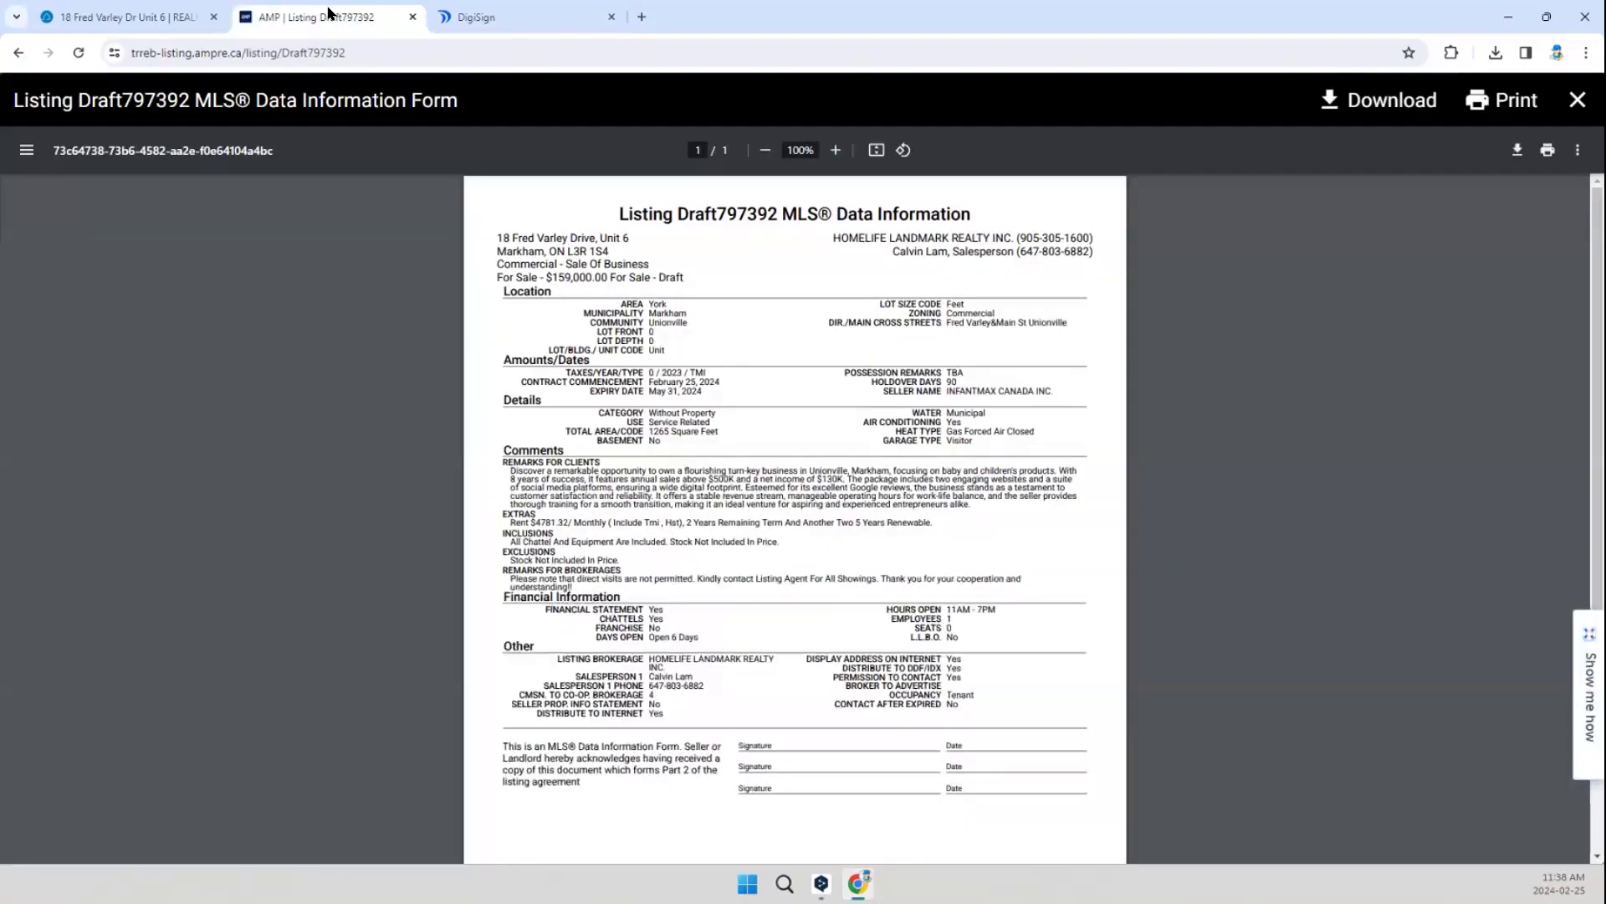
pyautogui.click(1577, 100)
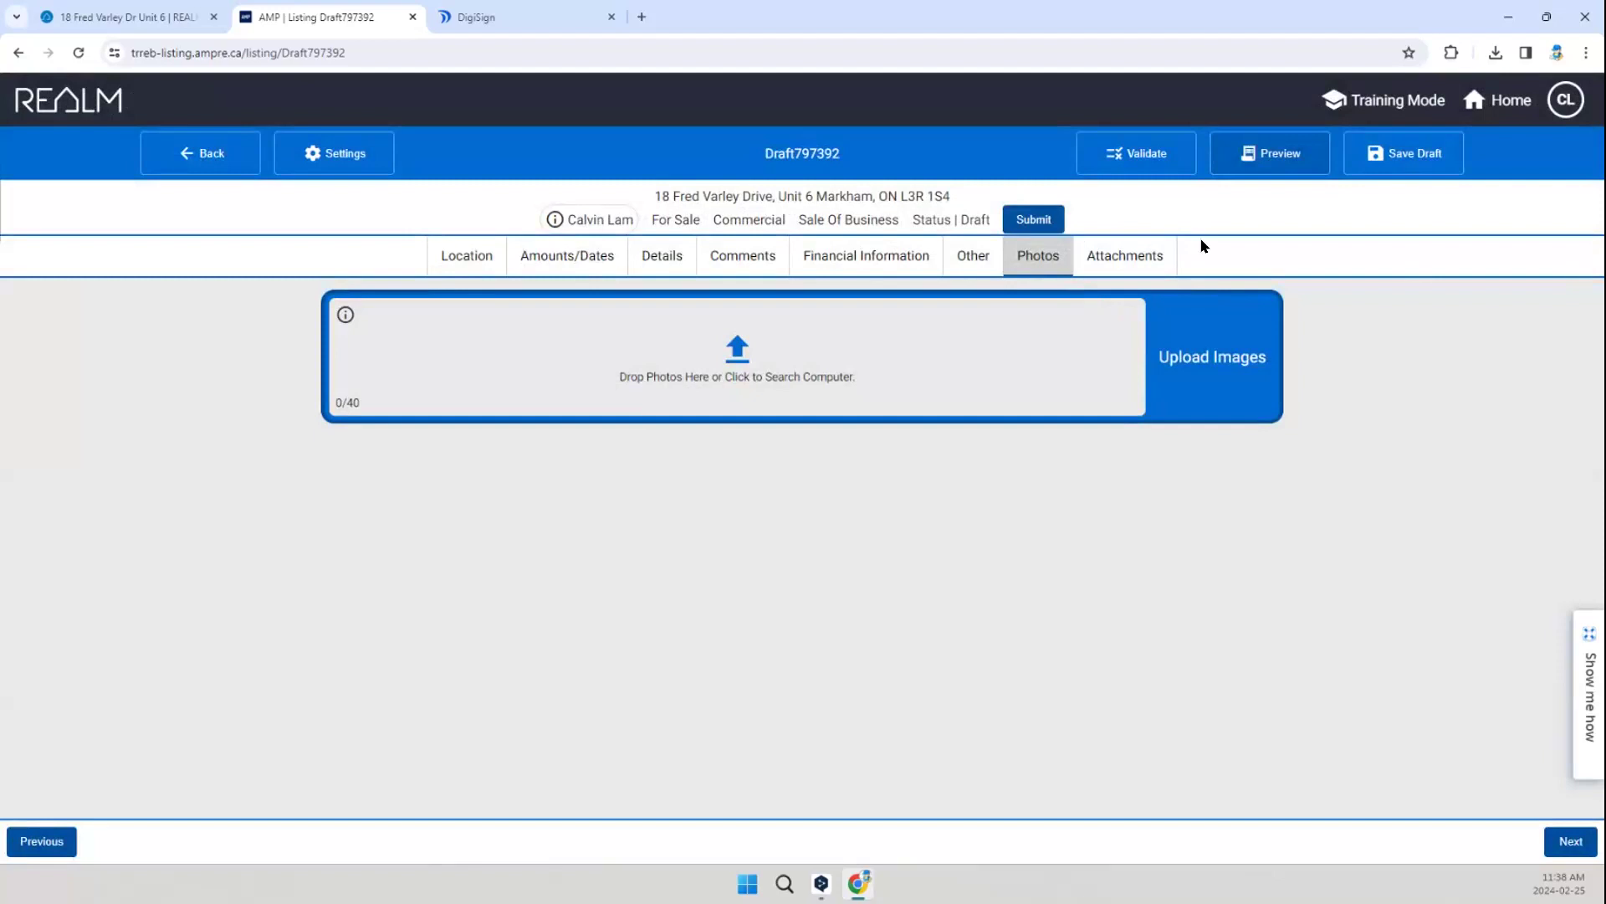
pyautogui.click(878, 259)
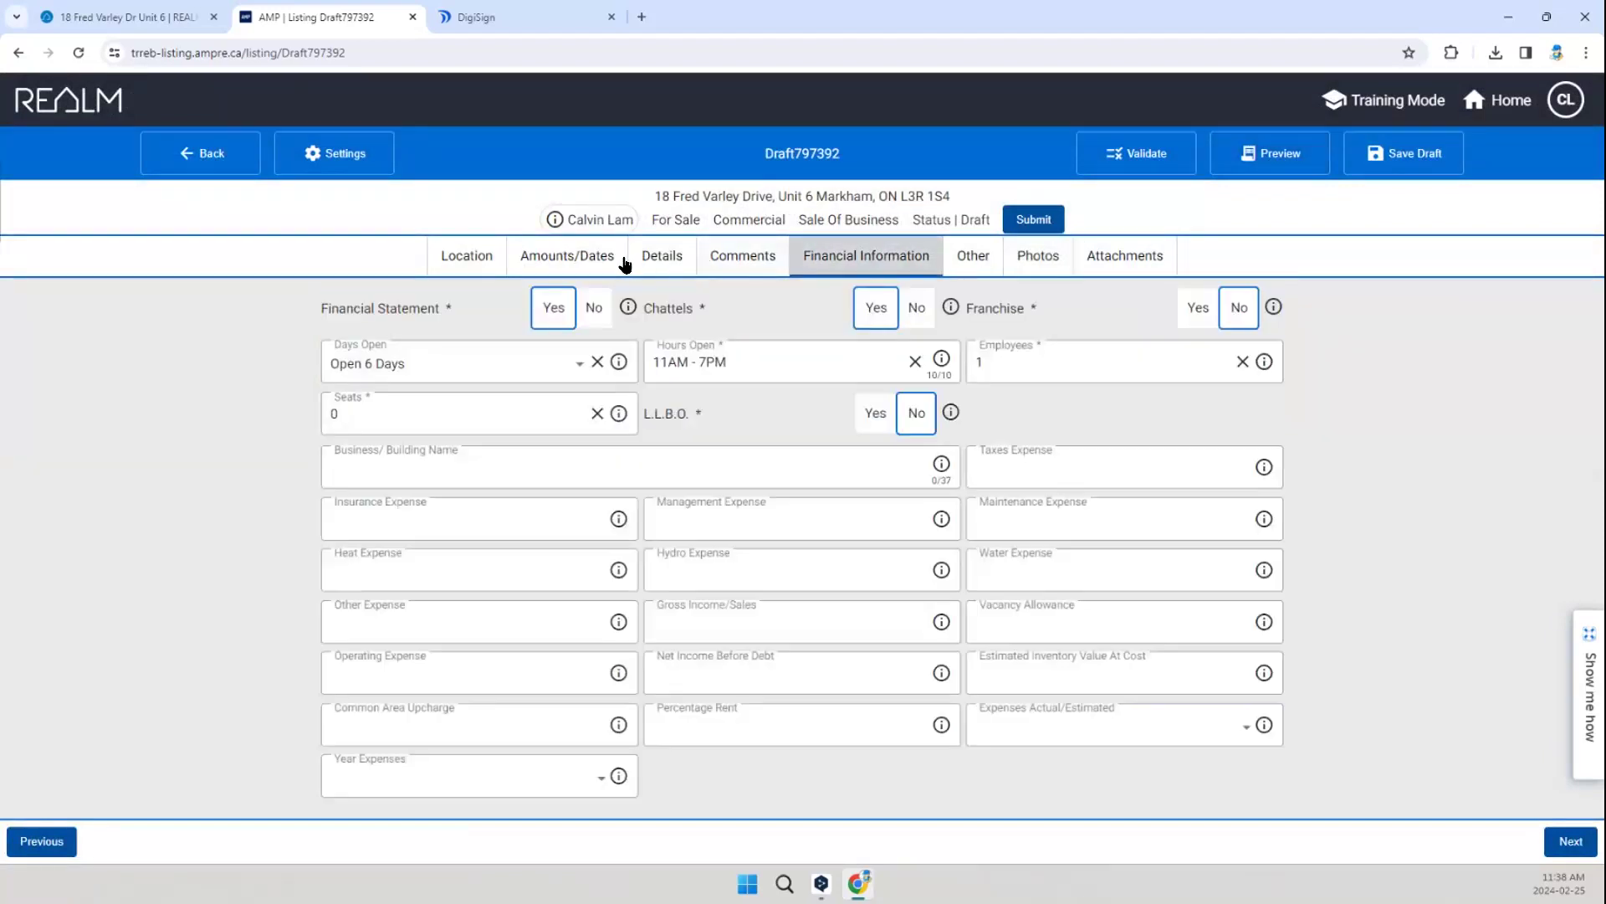
pyautogui.click(467, 255)
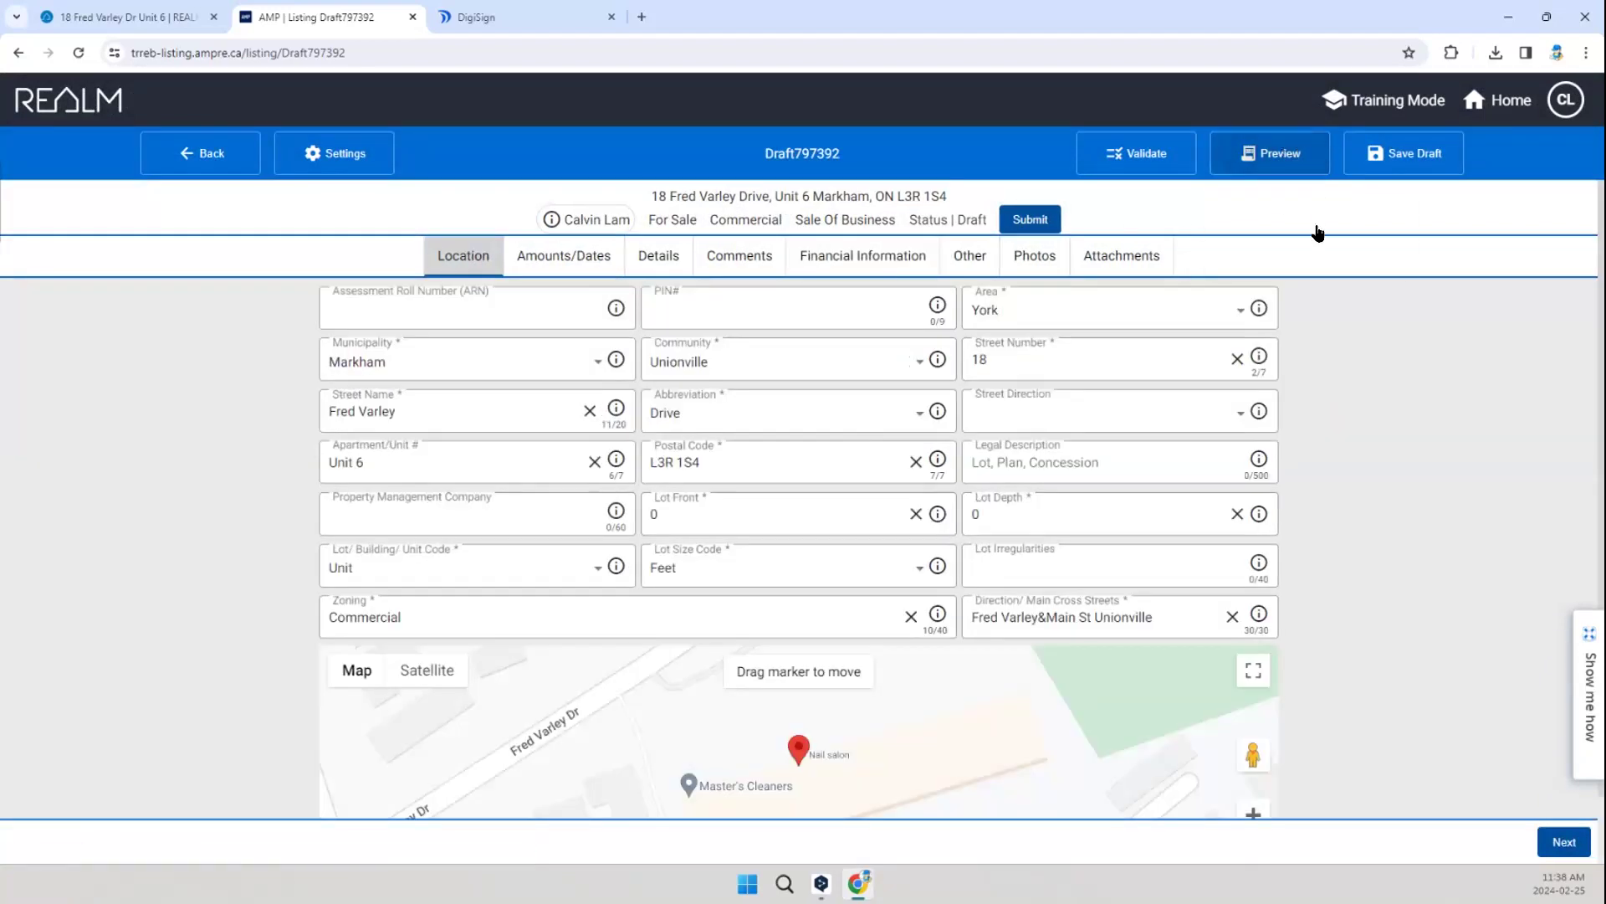
pyautogui.click(1318, 239)
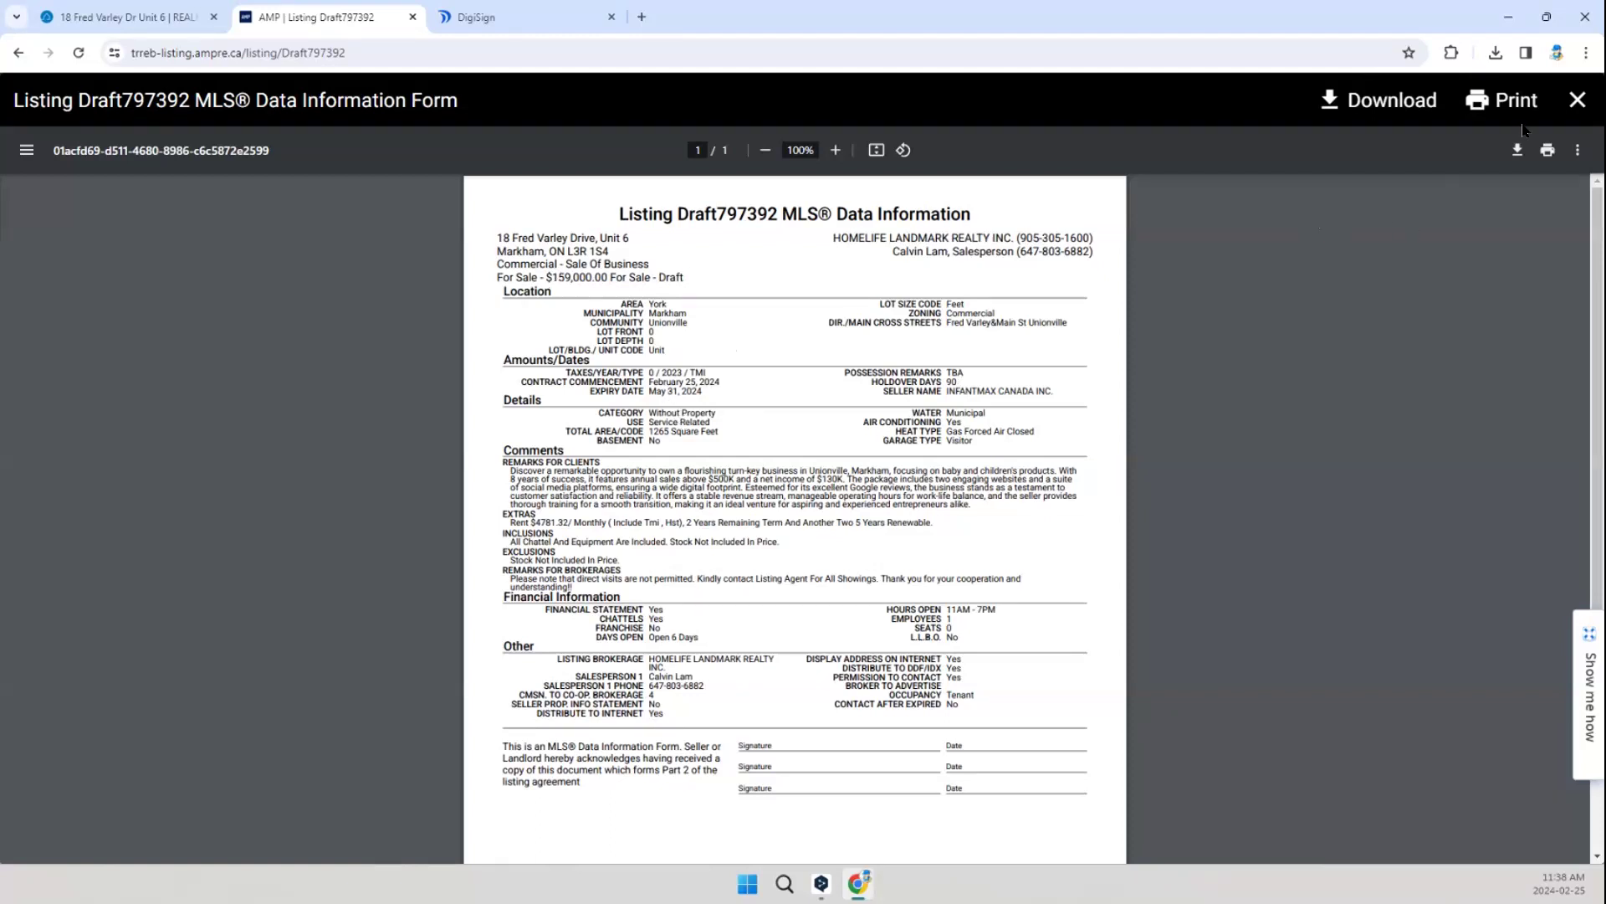
pyautogui.click(1578, 103)
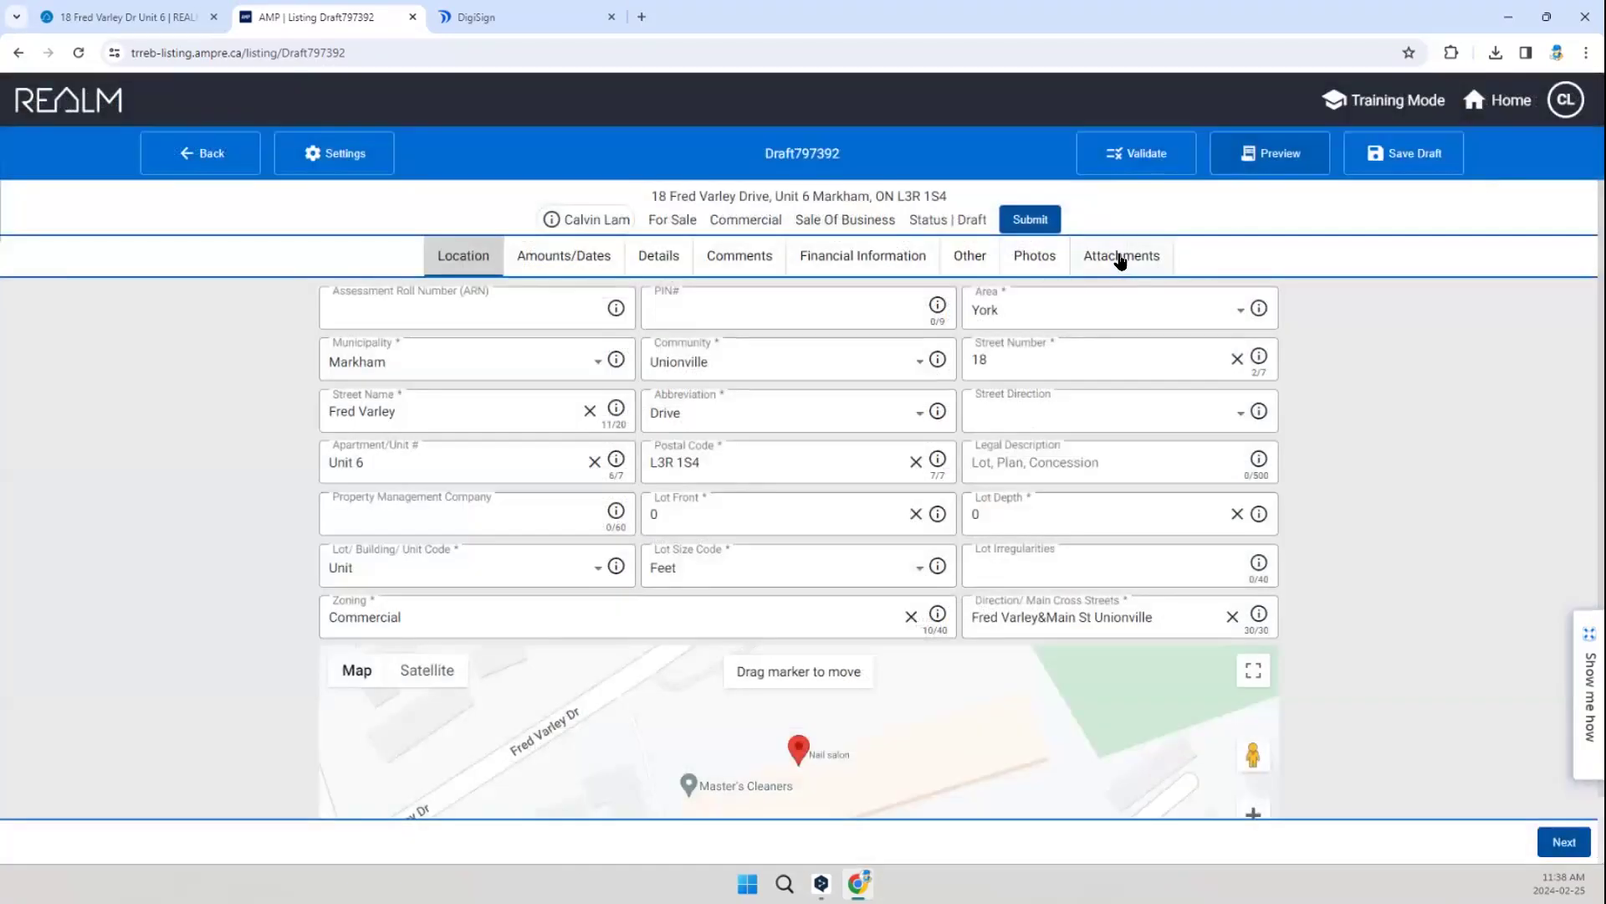
pyautogui.click(1119, 258)
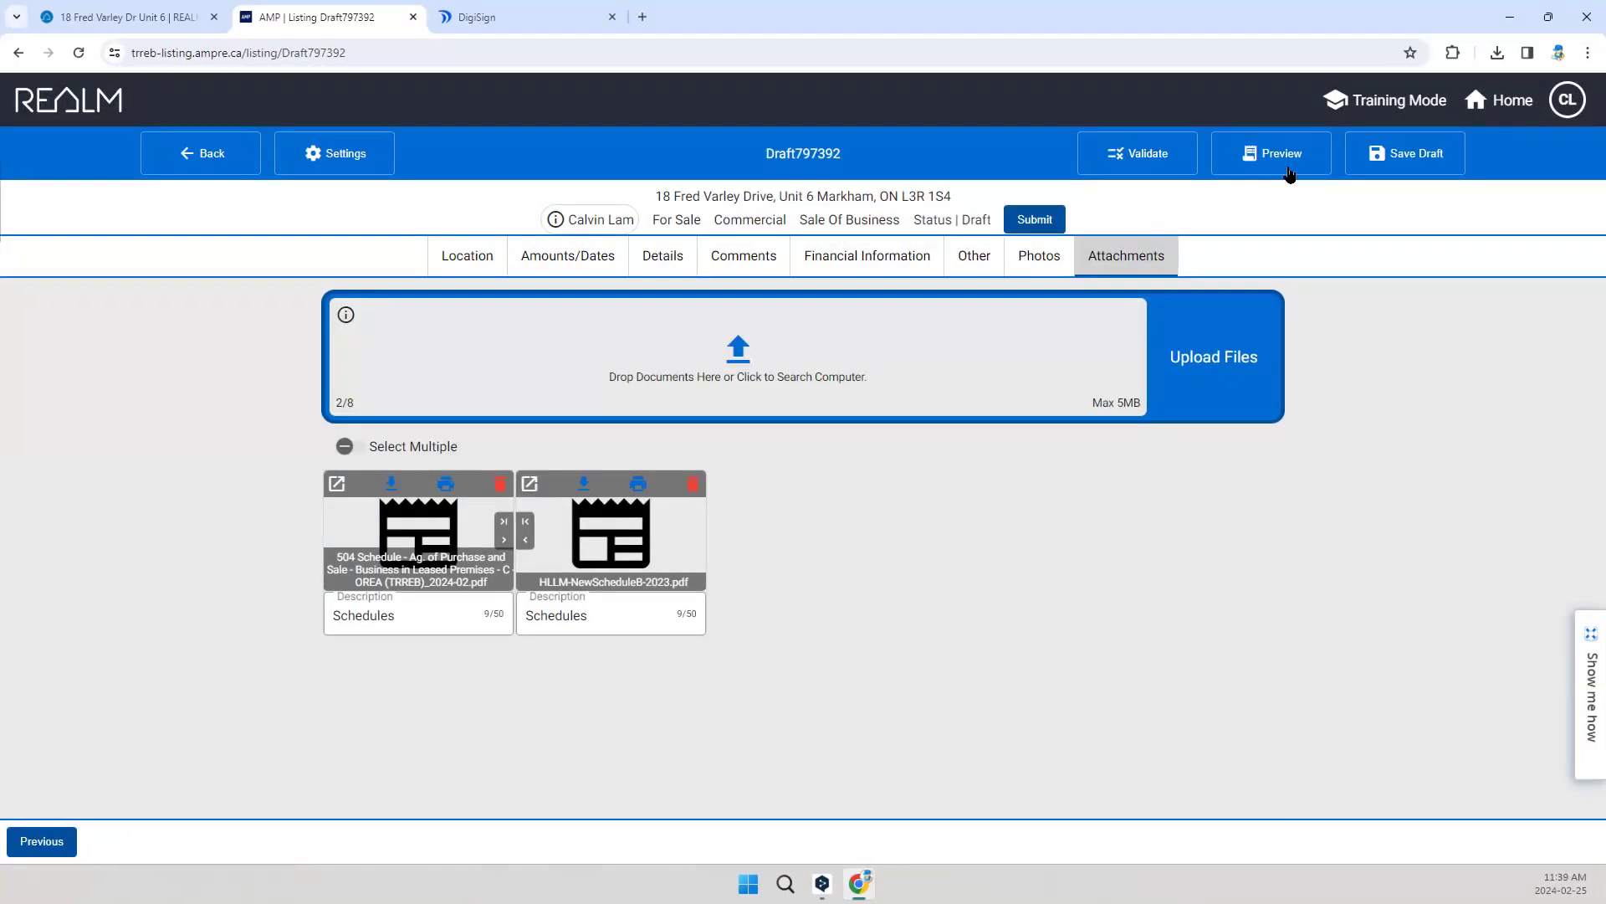
# Step: Append "Seller is Realtor." to the end of the draft's Remarks for Brokerages
pyautogui.click(762, 258)
pyautogui.click(1205, 623)
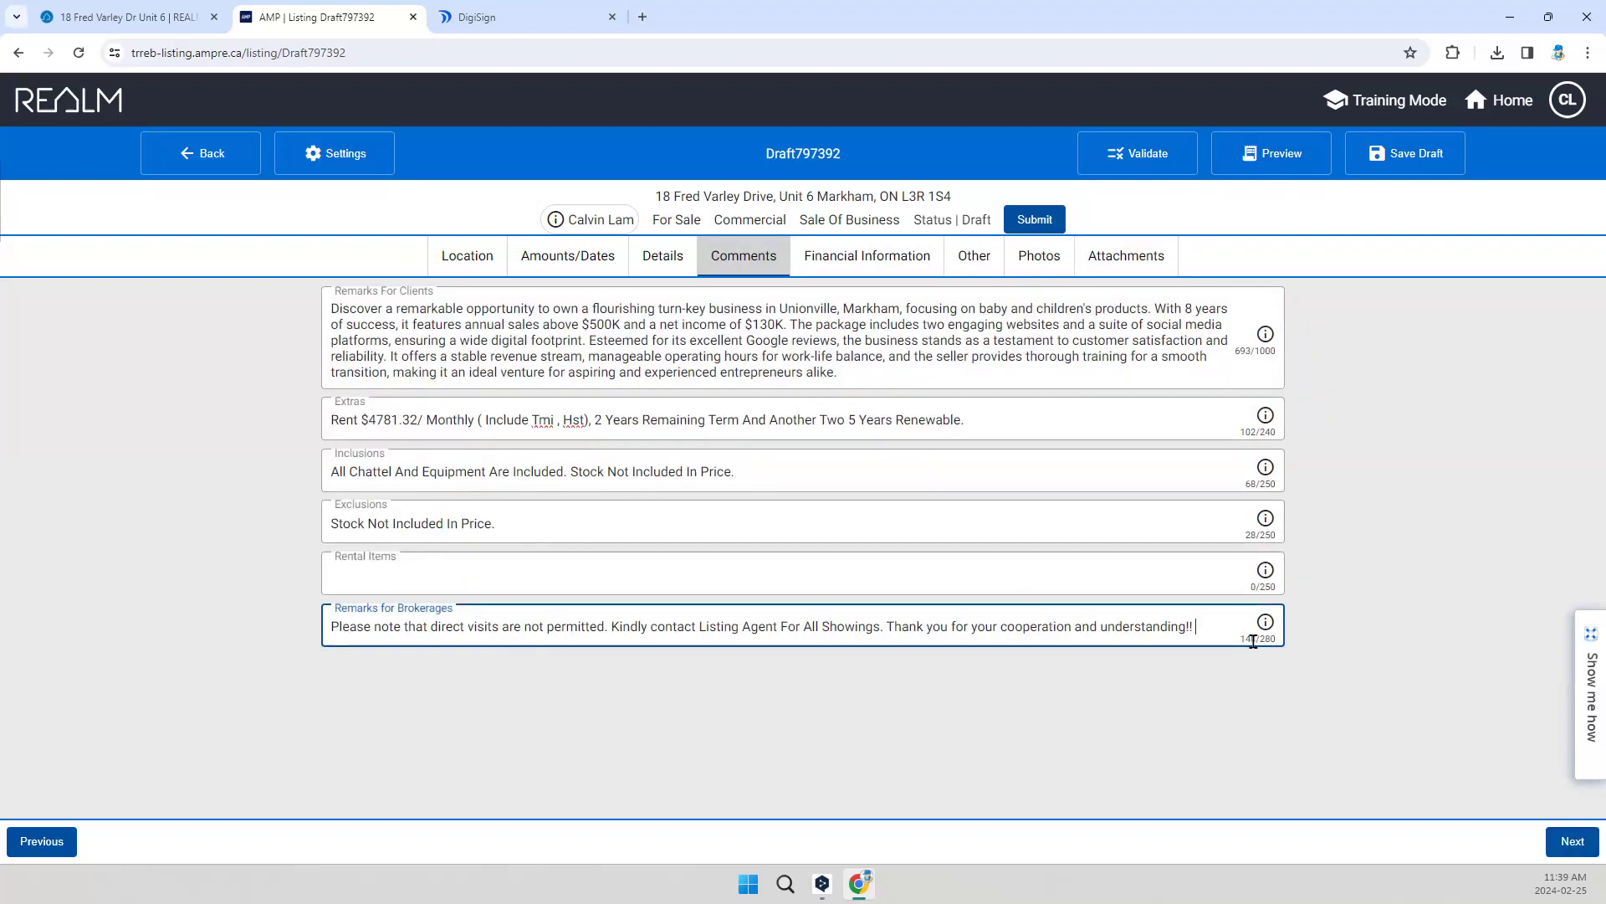
pyautogui.write('standing!! Seller is R')
pyautogui.press('BackSpace')
pyautogui.write('Realtor')
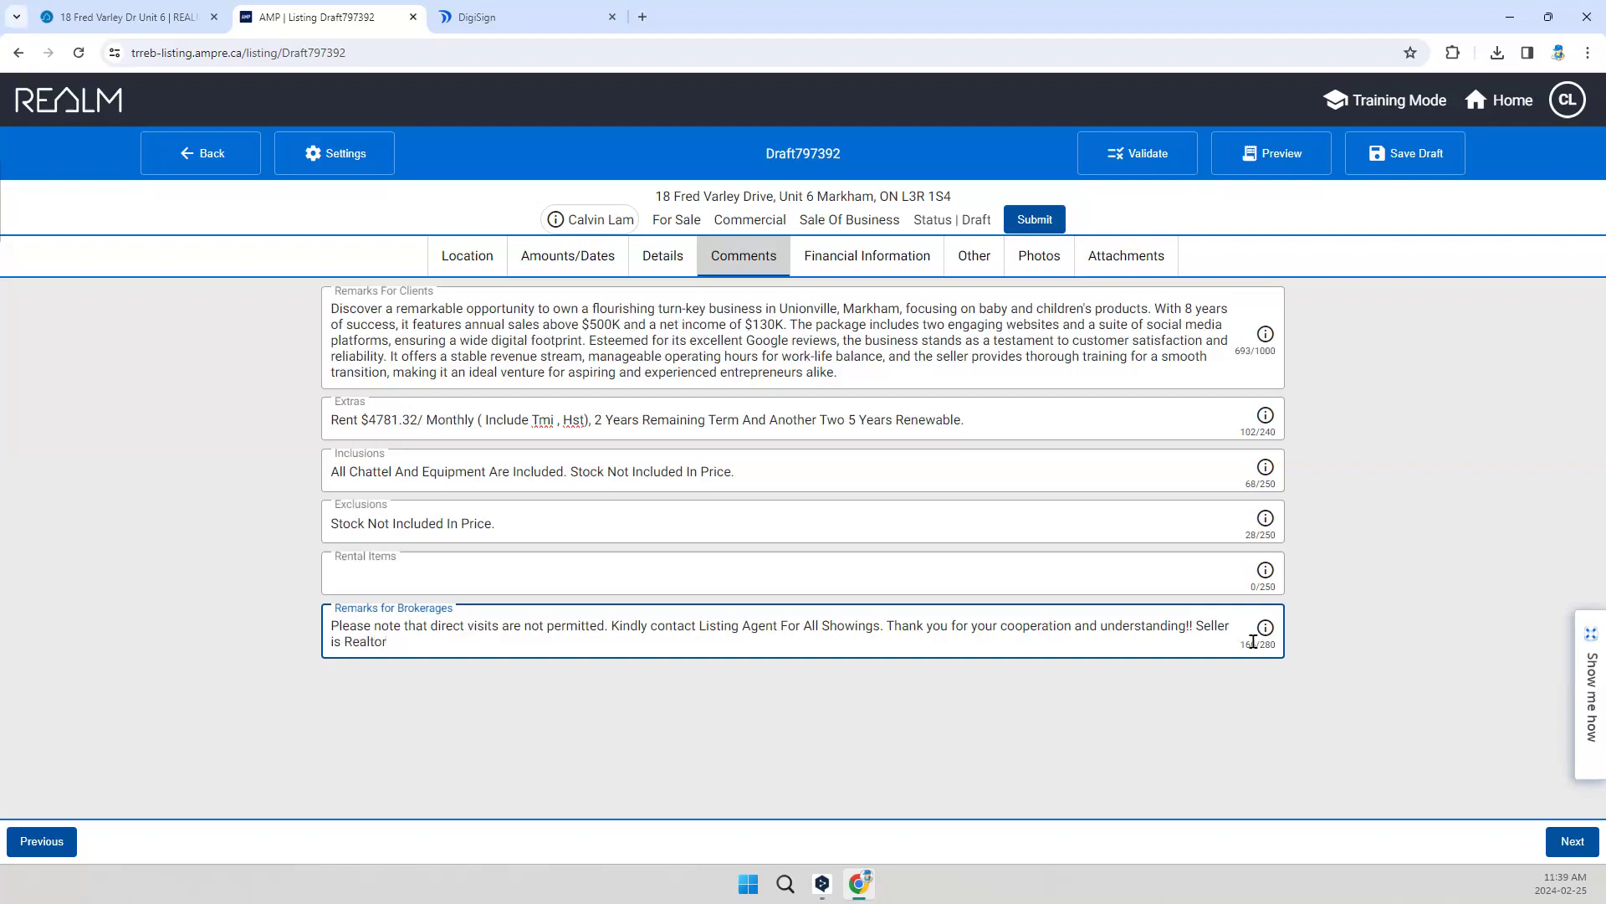
pyautogui.write('.')
pyautogui.click(1107, 722)
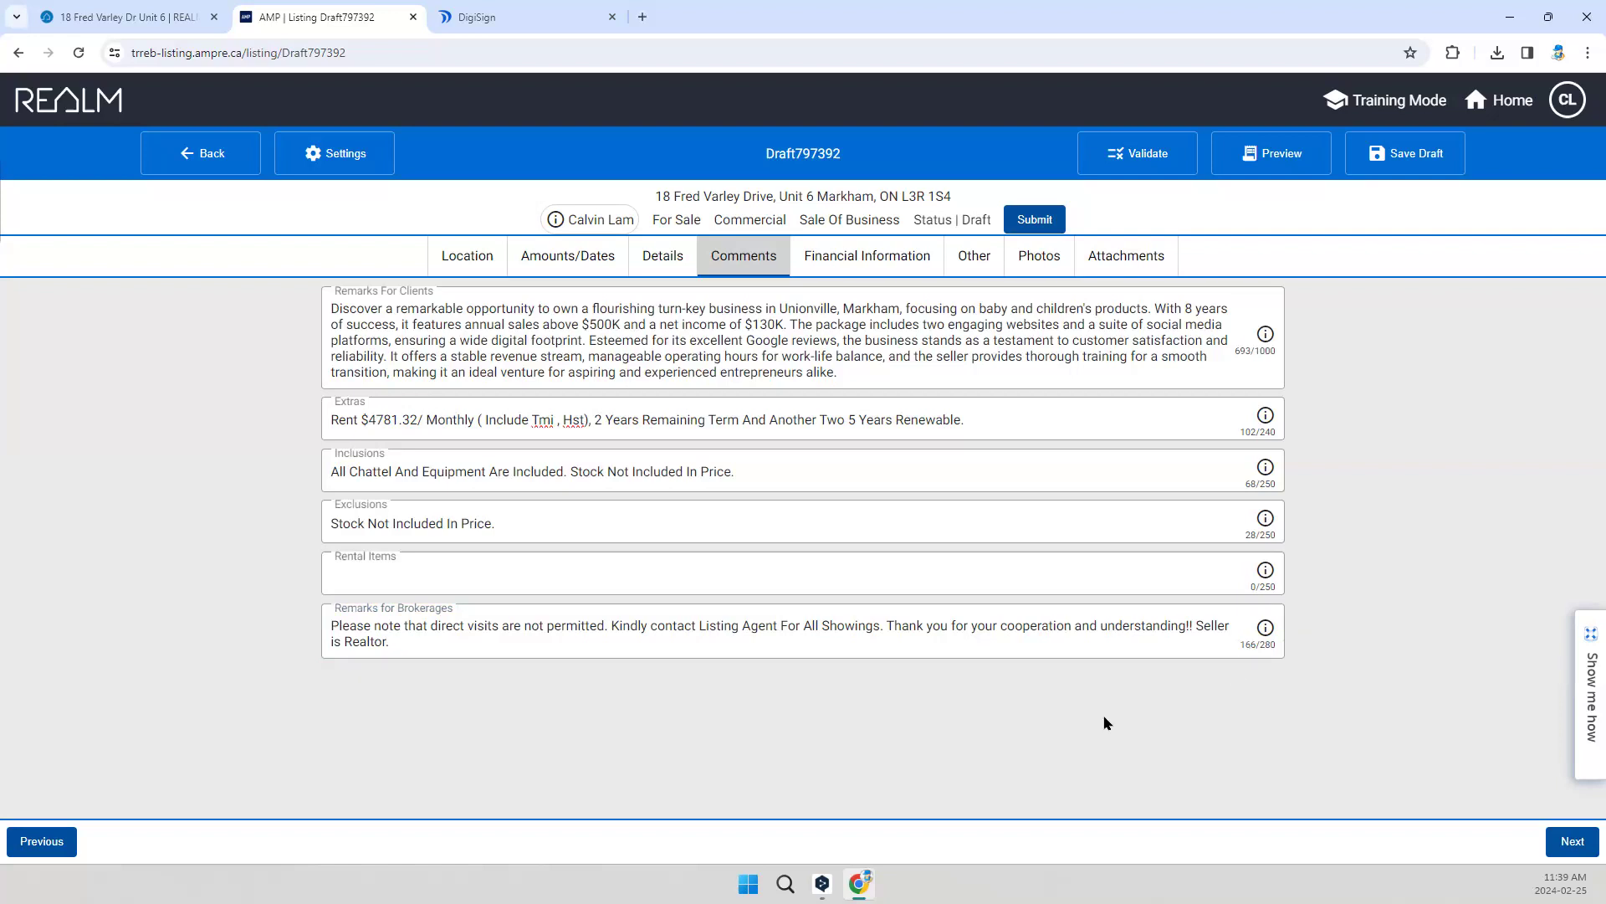